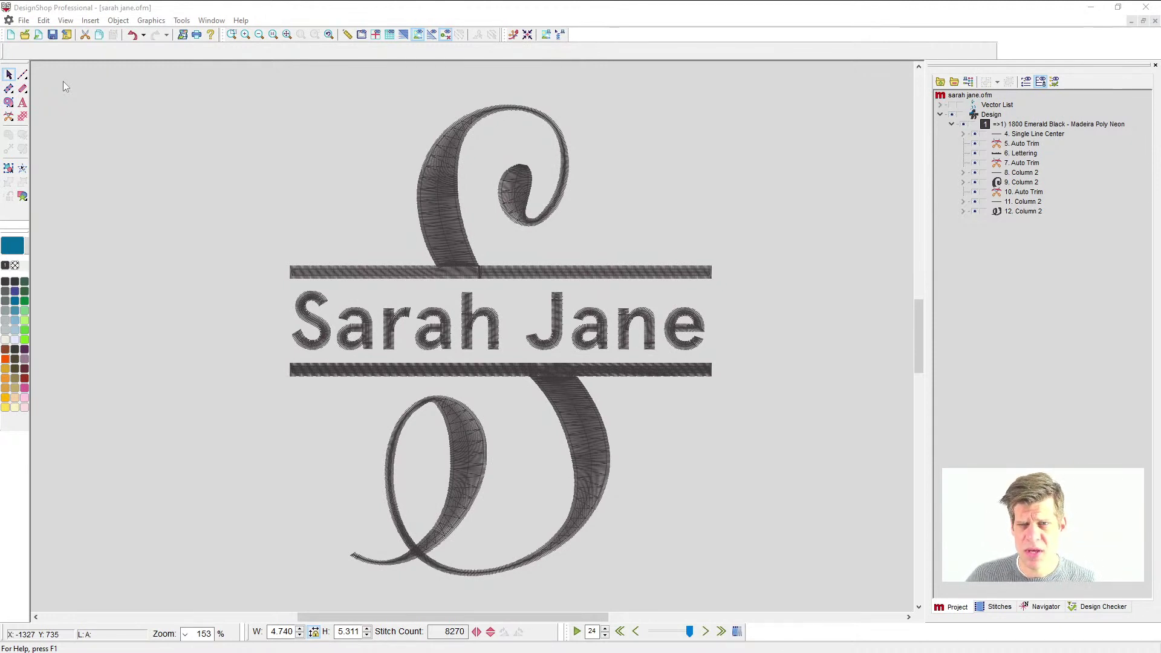
# - Create a new project and insert the letter "M" as lettering in the workspace
pyautogui.click(11, 36)
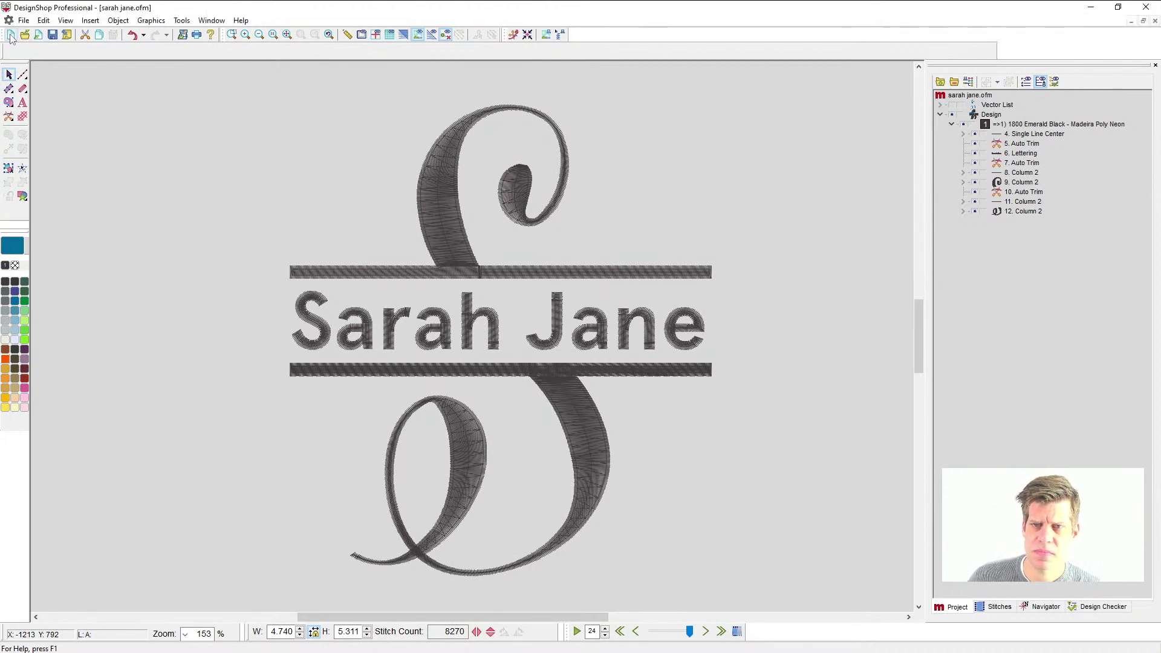
pyautogui.click(23, 103)
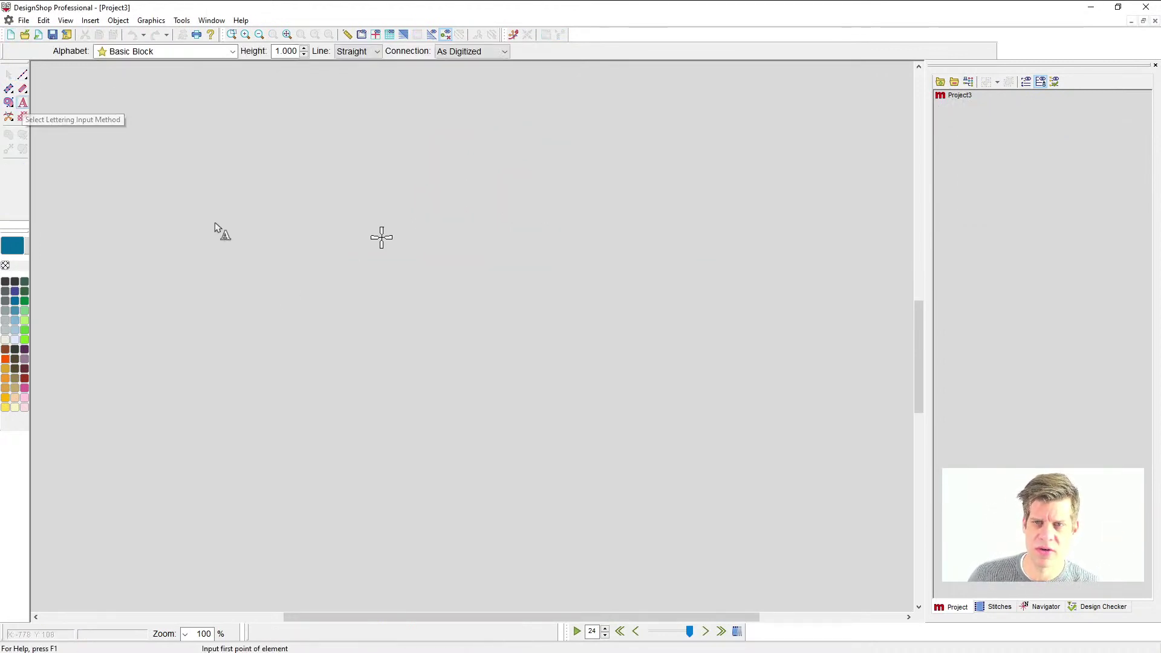
pyautogui.click(389, 353)
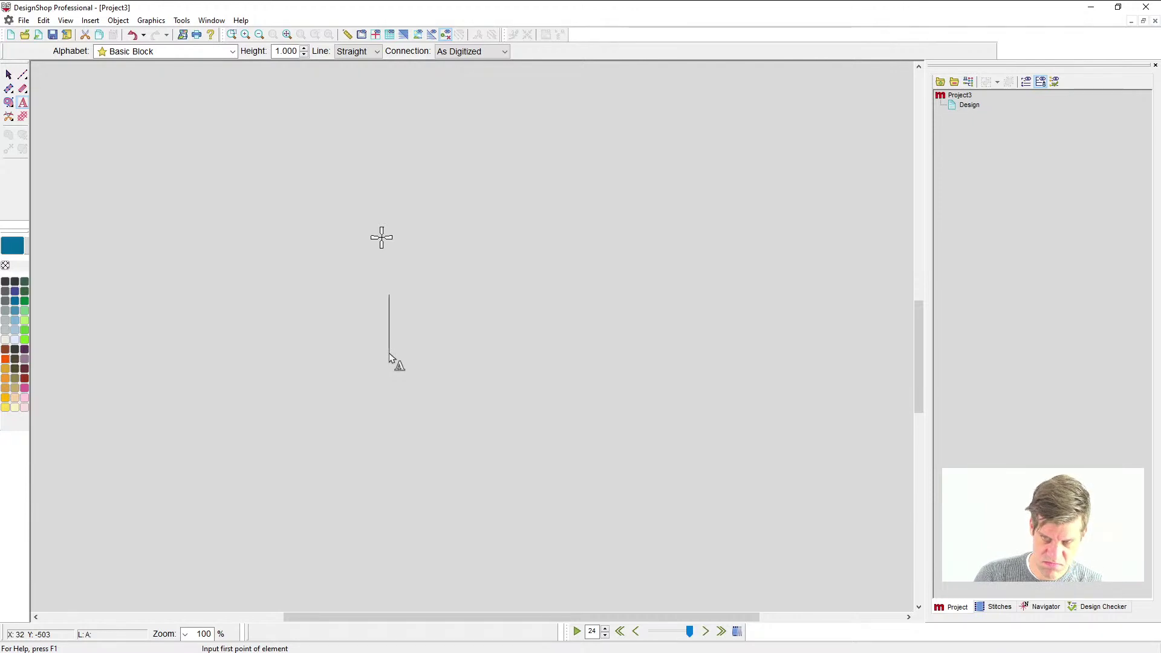
pyautogui.write('M')
pyautogui.press('Return')
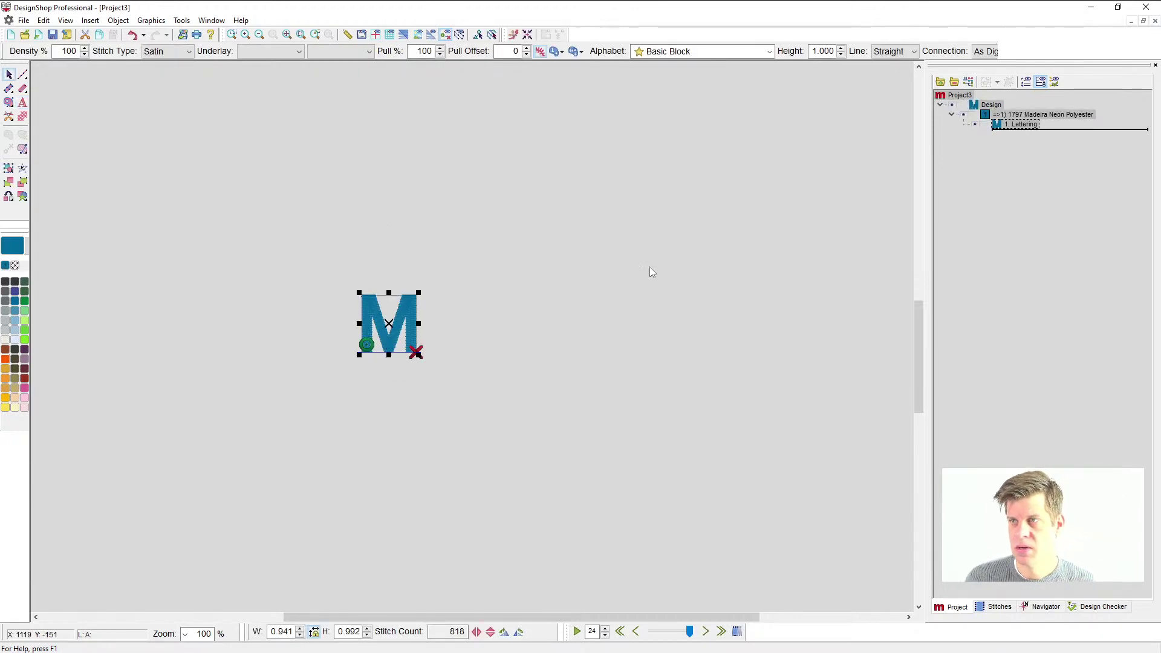
pyautogui.click(770, 52)
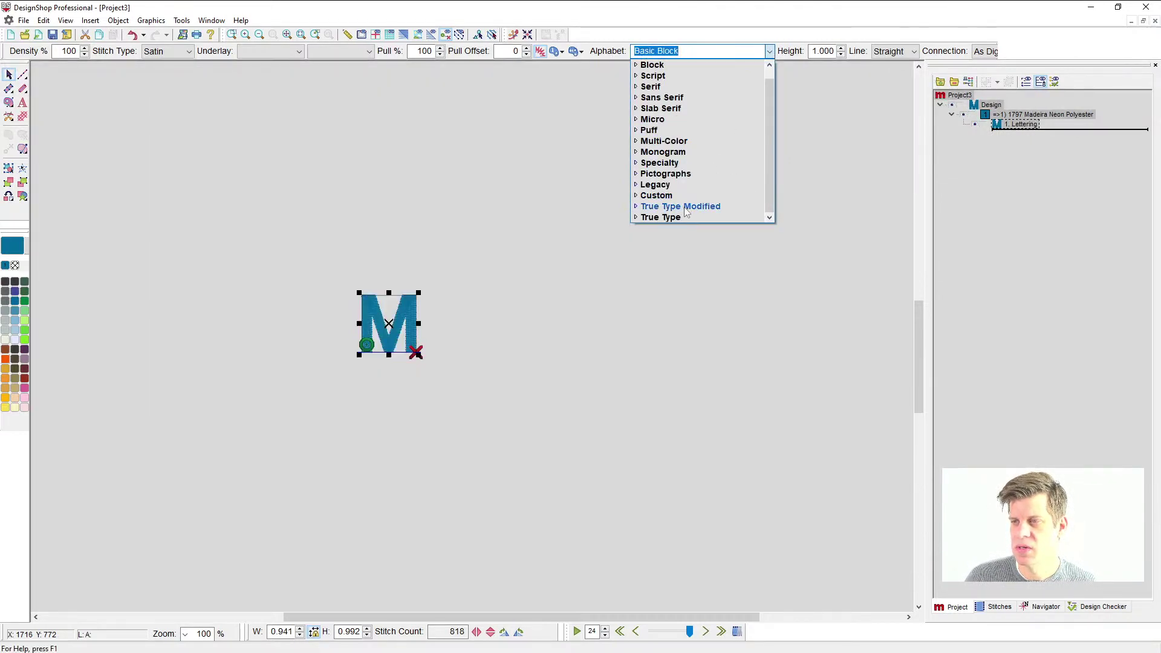
pyautogui.click(665, 217)
pyautogui.scroll(-5, 671, 199)
pyautogui.scroll(-3, 683, 183)
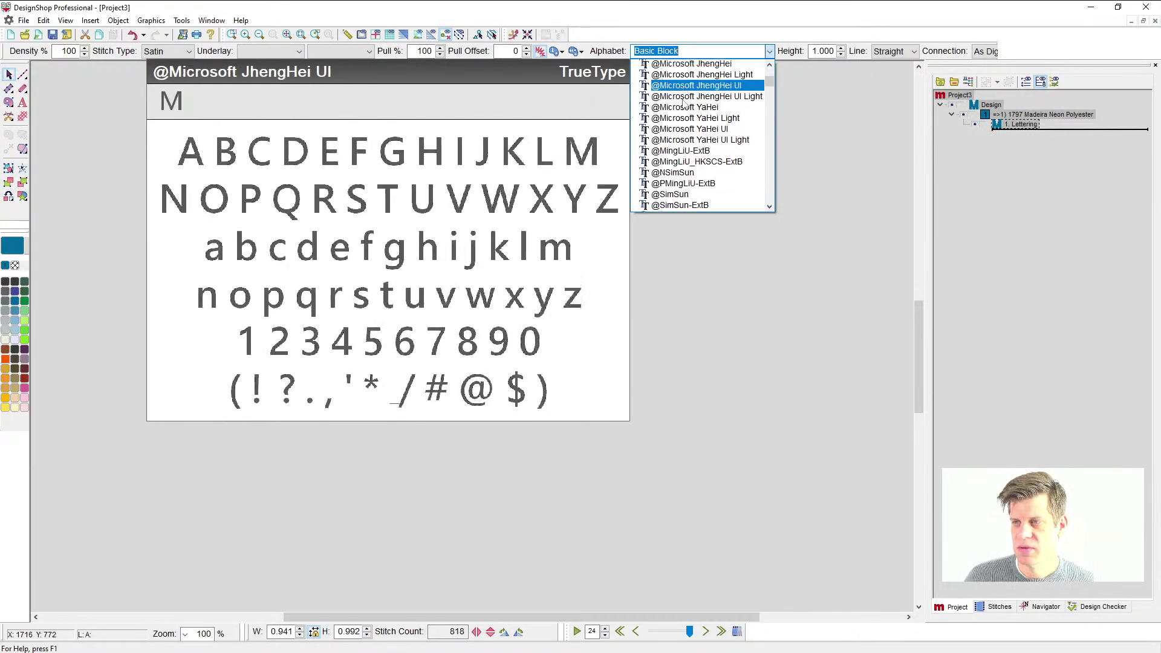
pyautogui.click(695, 51)
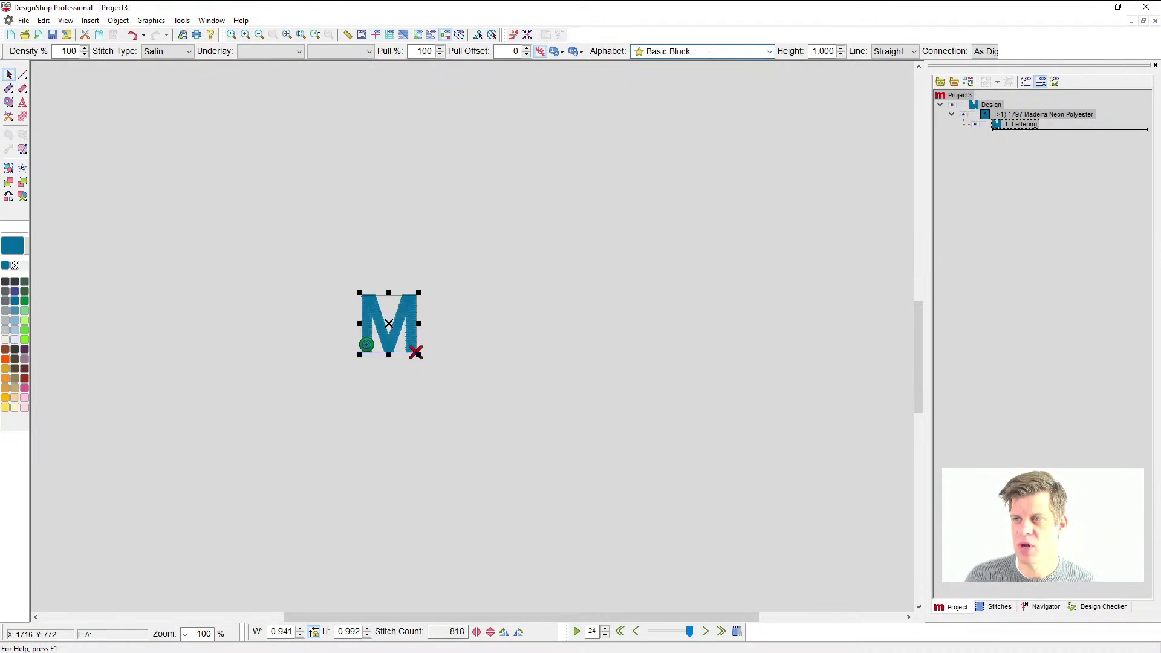
# - Search the alphabets for "bodo" and set the lettering's alphabet to Bodoni MT
pyautogui.moveTo(694, 51); pyautogui.dragTo(633, 52)
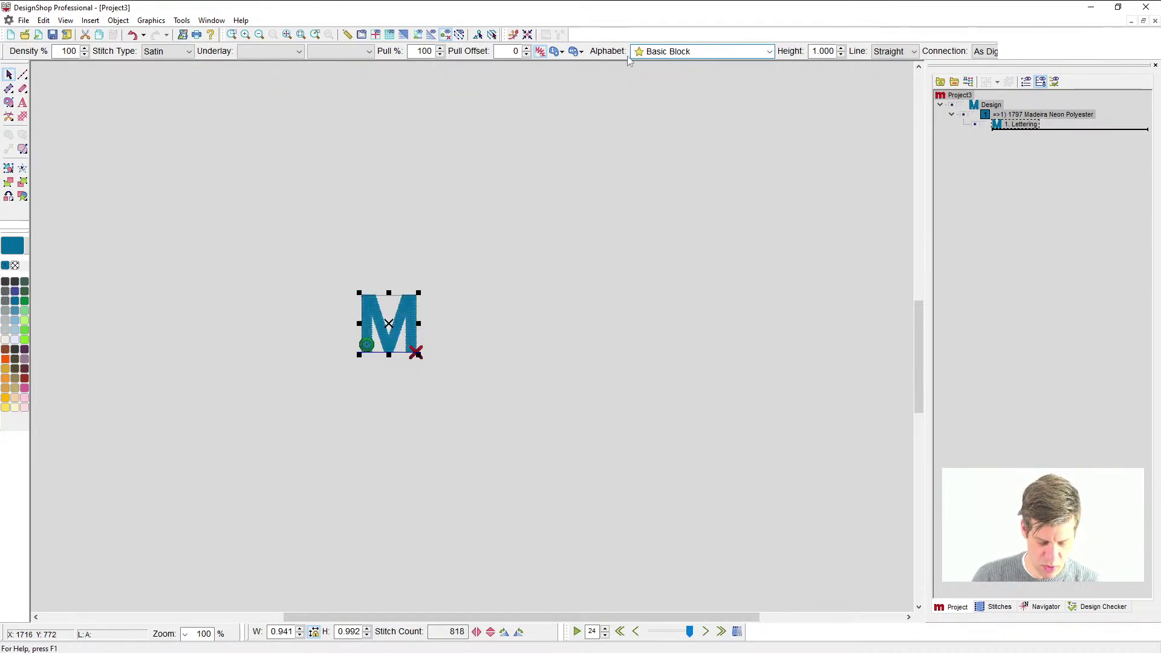
pyautogui.write('bodo')
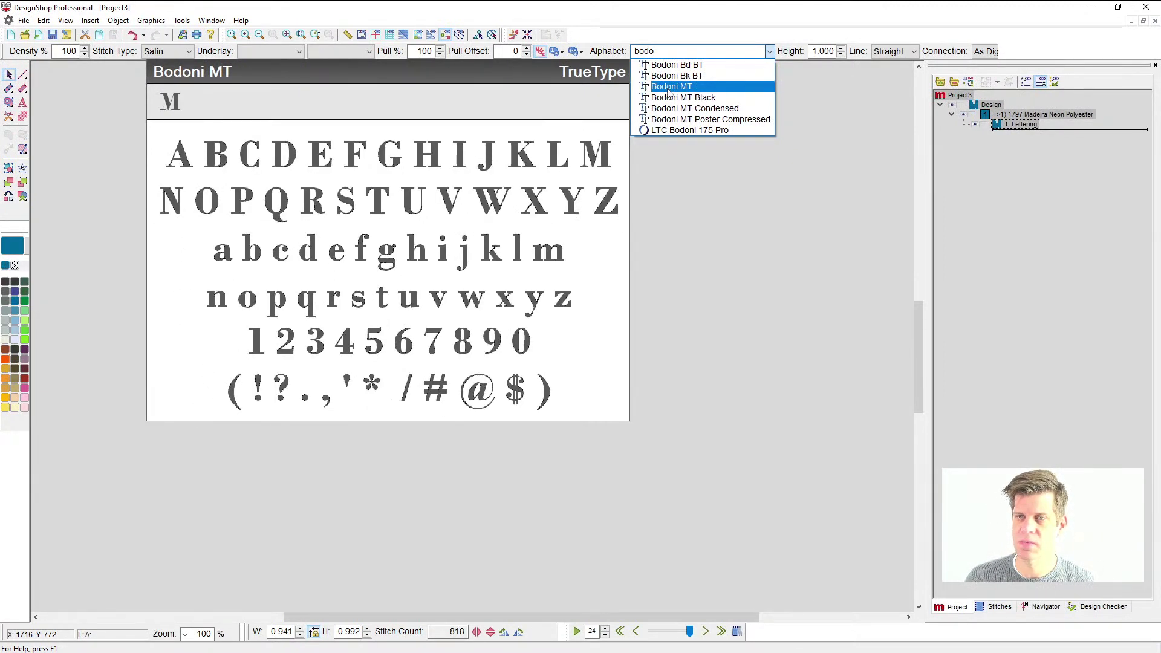
pyautogui.click(668, 90)
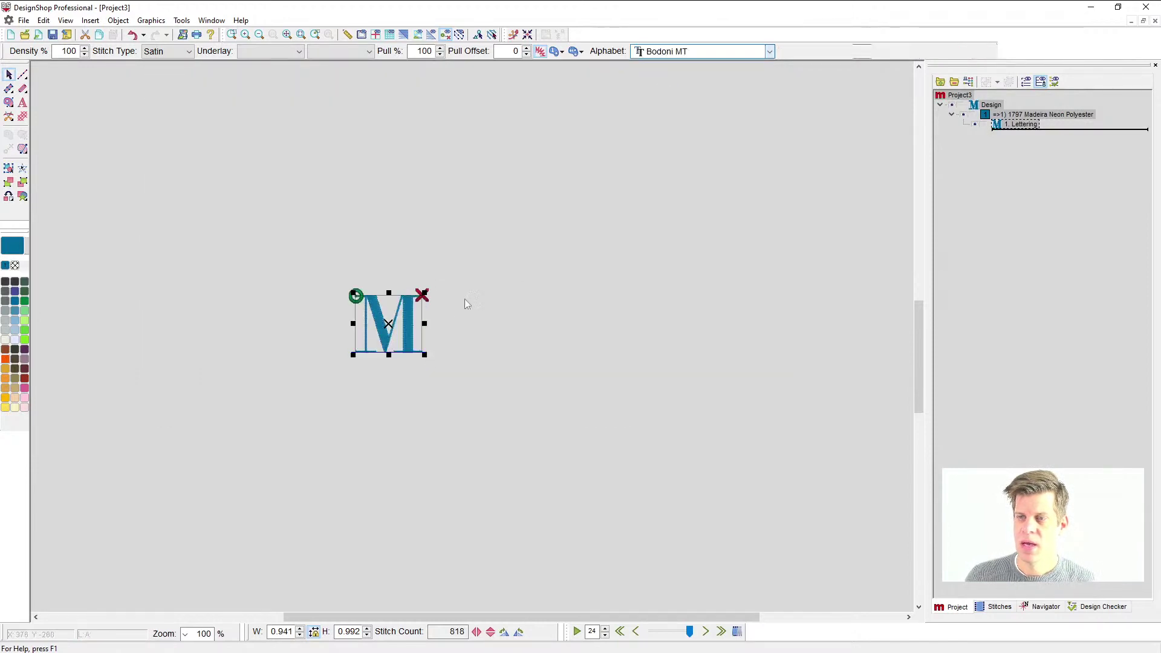
# - Change the lettering's text to "MES" in its object properties
pyautogui.doubleClick(420, 333)
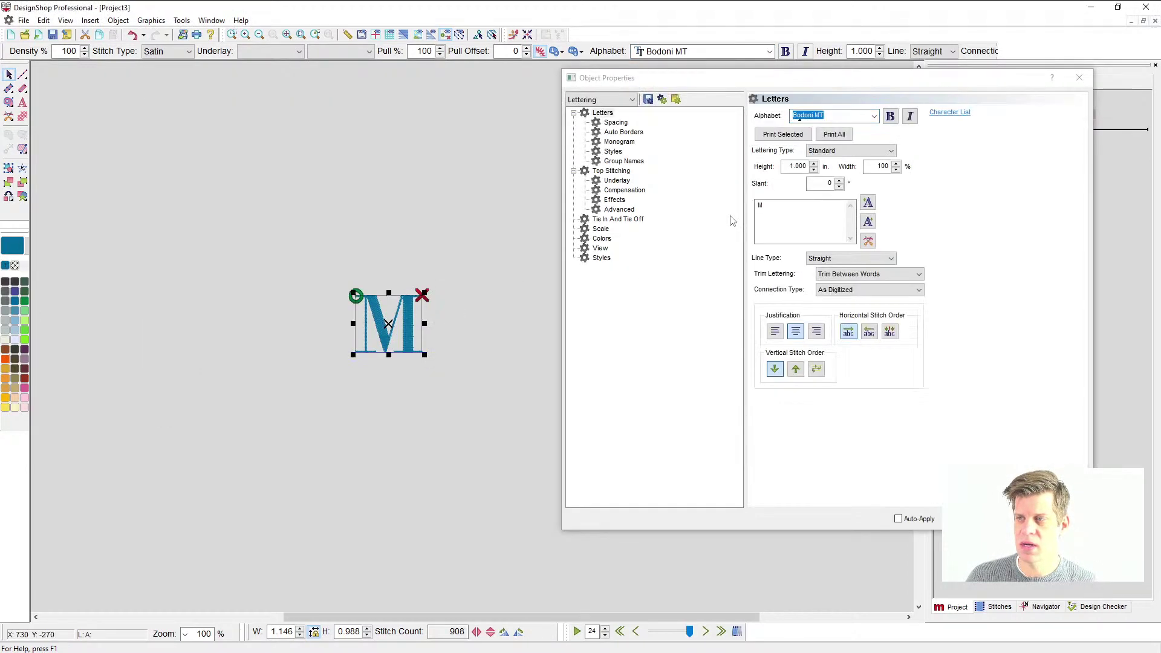
pyautogui.click(762, 206)
pyautogui.write('ES')
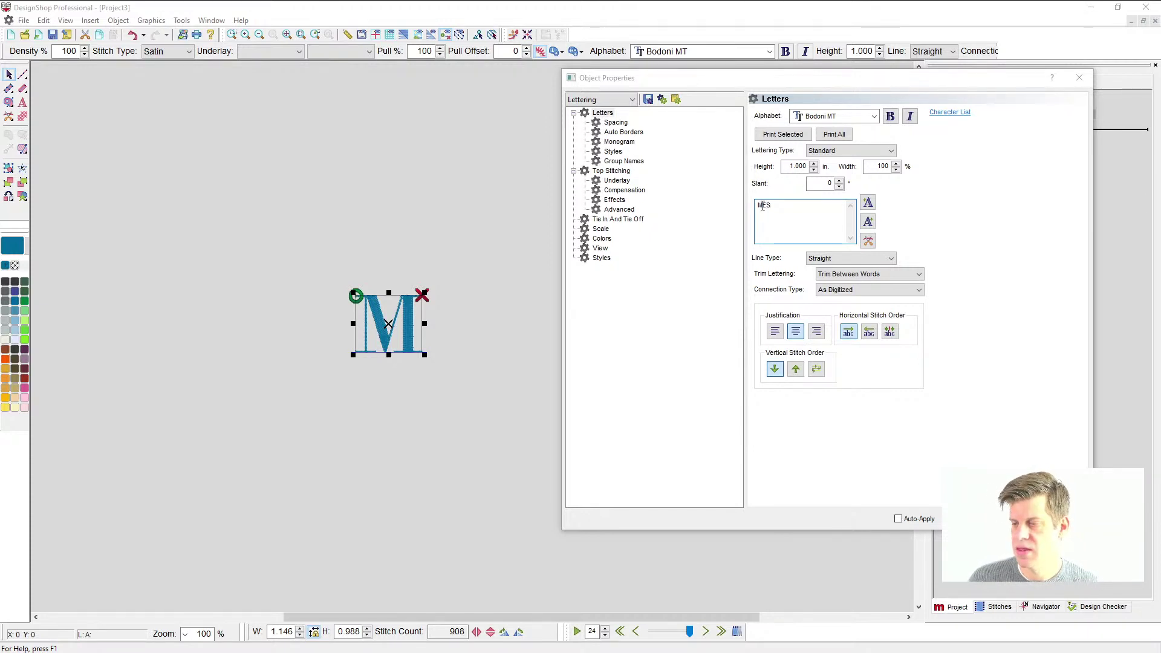
pyautogui.click(991, 519)
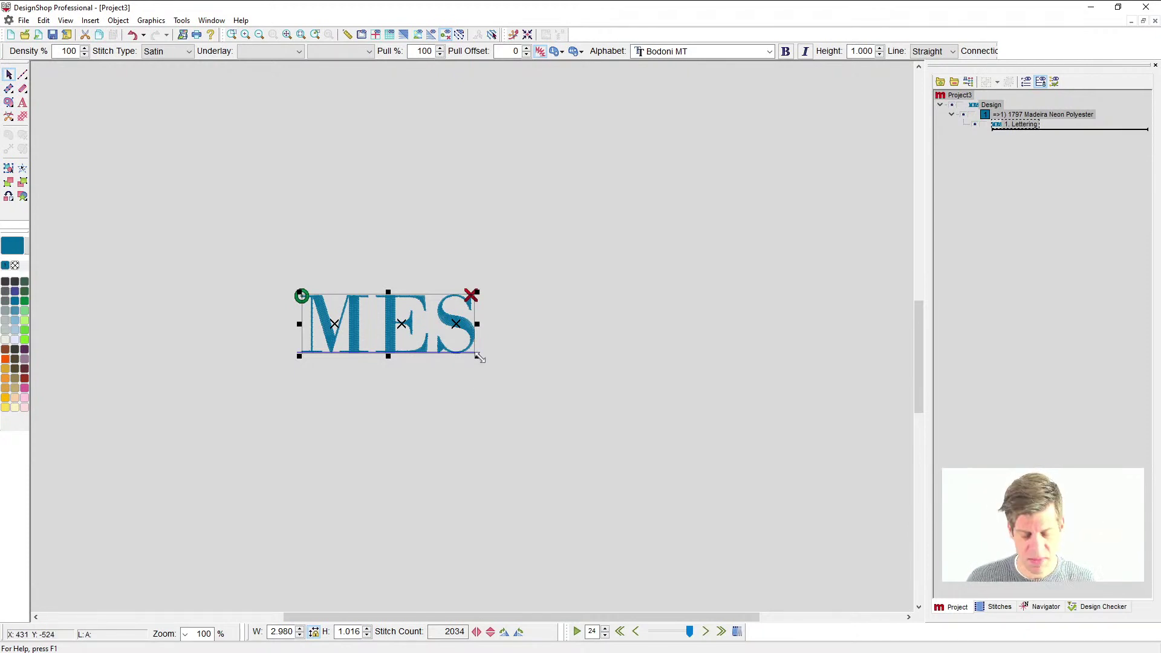
# - Enlarge the MES lettering proportionally to an overall height of 6 inches
pyautogui.moveTo(479, 357); pyautogui.dragTo(687, 534)
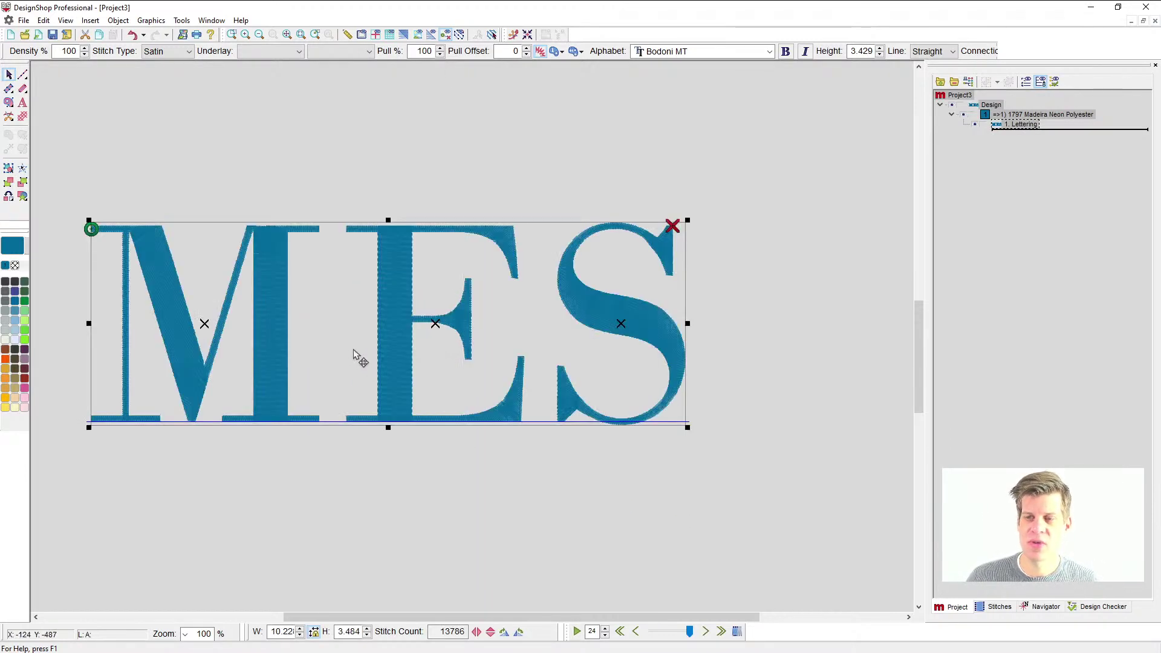
pyautogui.moveTo(353, 349); pyautogui.dragTo(403, 335)
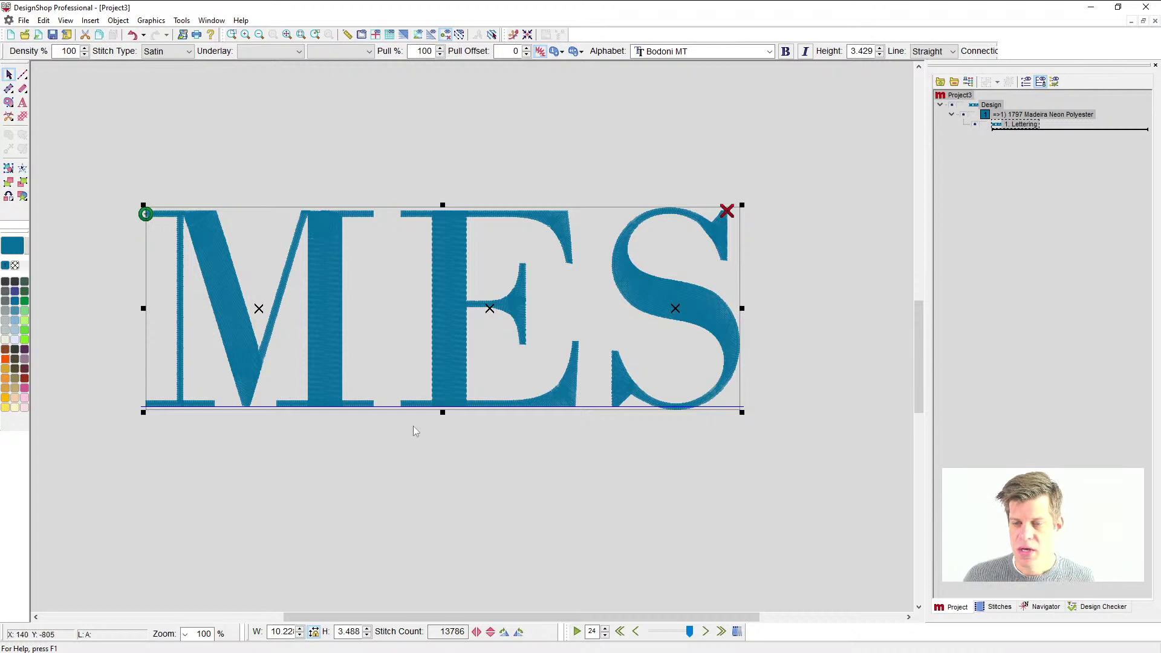
pyautogui.click(740, 411)
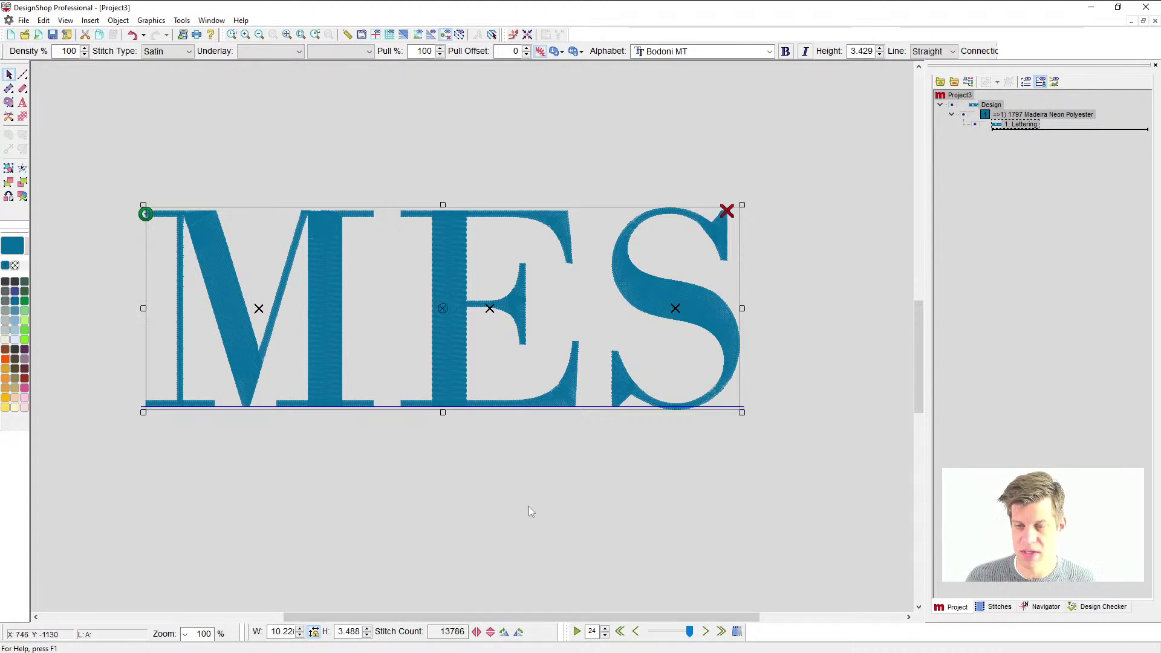
pyautogui.doubleClick(344, 631)
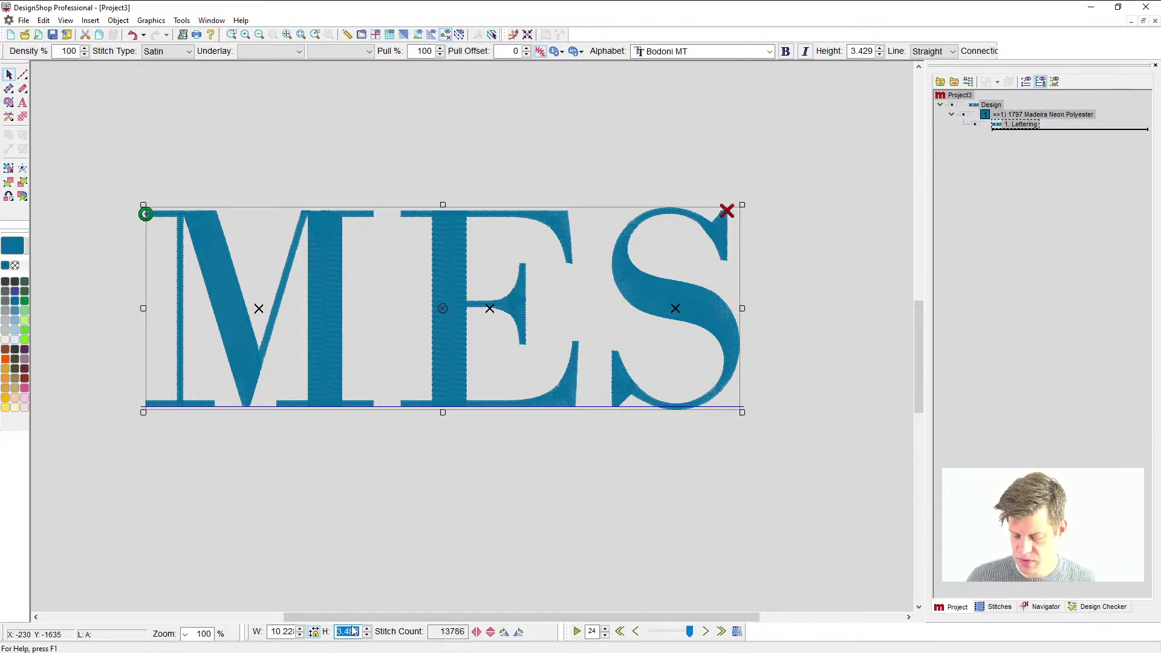
pyautogui.press('BackSpace')
pyautogui.write('6')
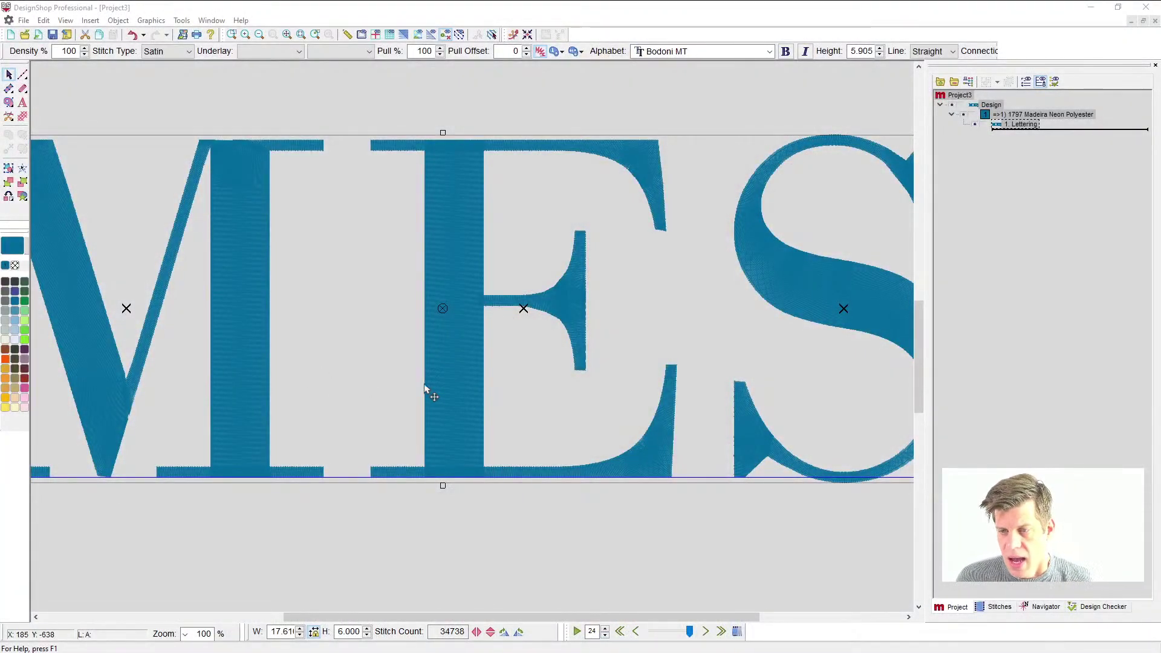
pyautogui.scroll(-1, 391, 385)
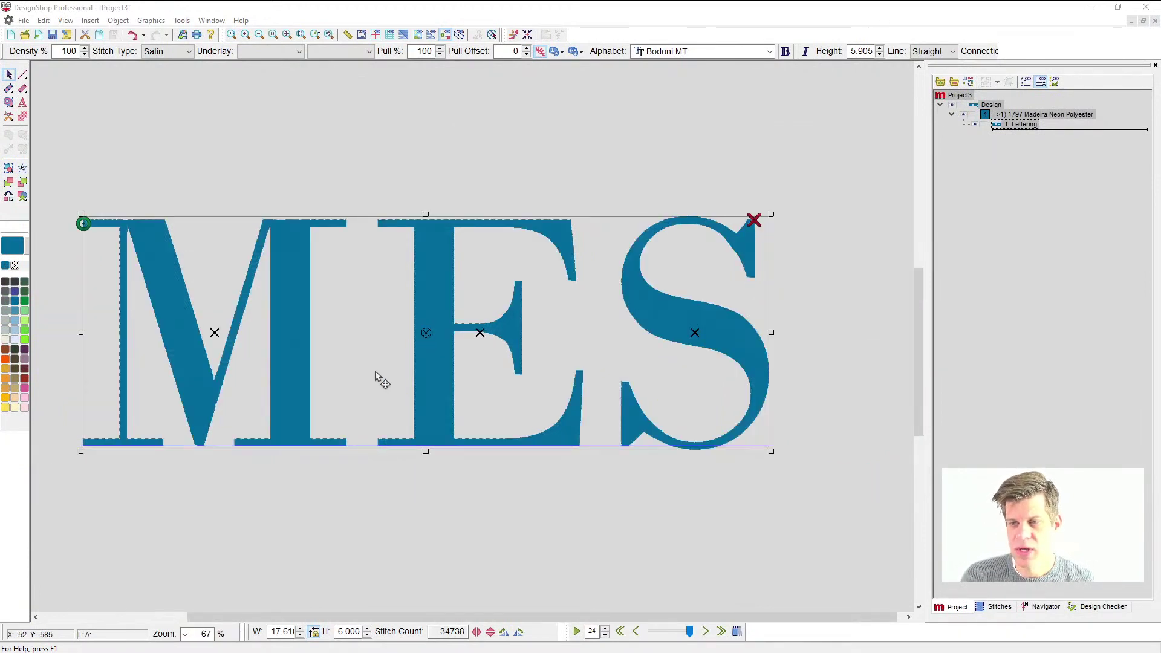
pyautogui.click(448, 487)
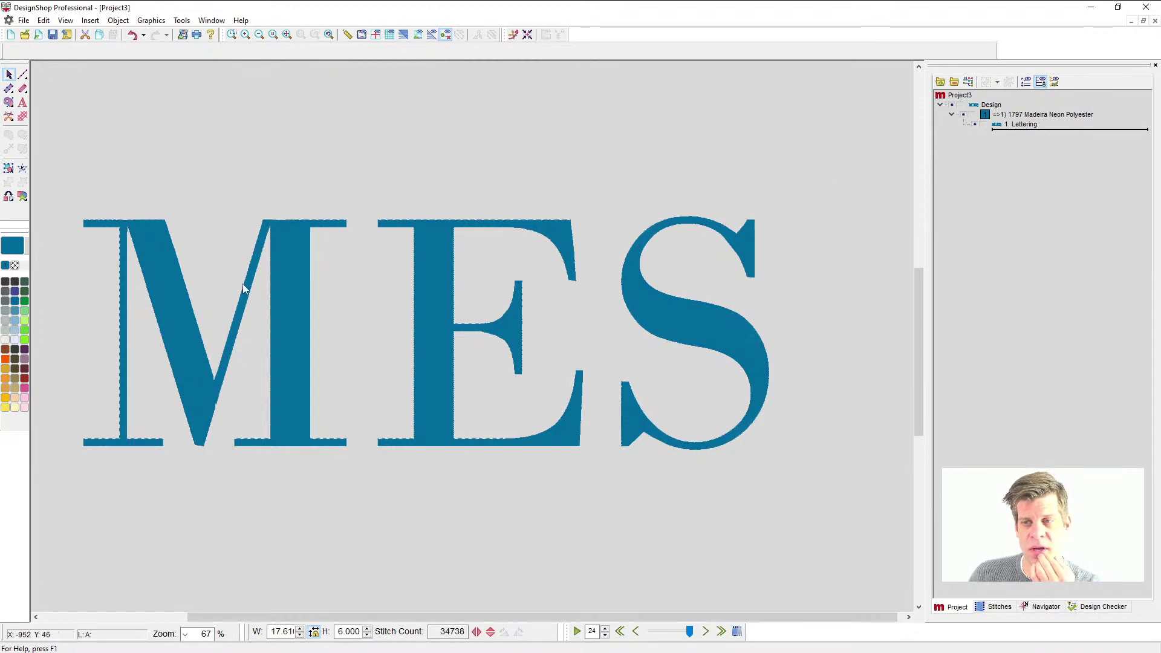
# - Move the MES lettering slightly to the right and deselect it
pyautogui.click(285, 312)
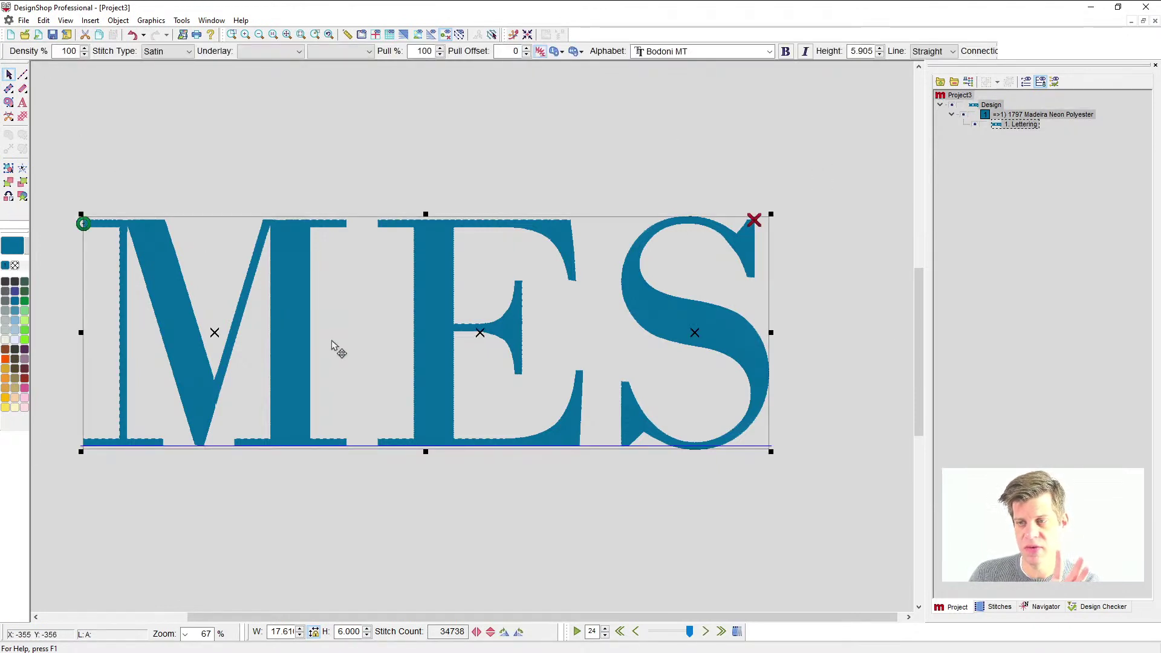
pyautogui.moveTo(345, 332); pyautogui.dragTo(382, 337)
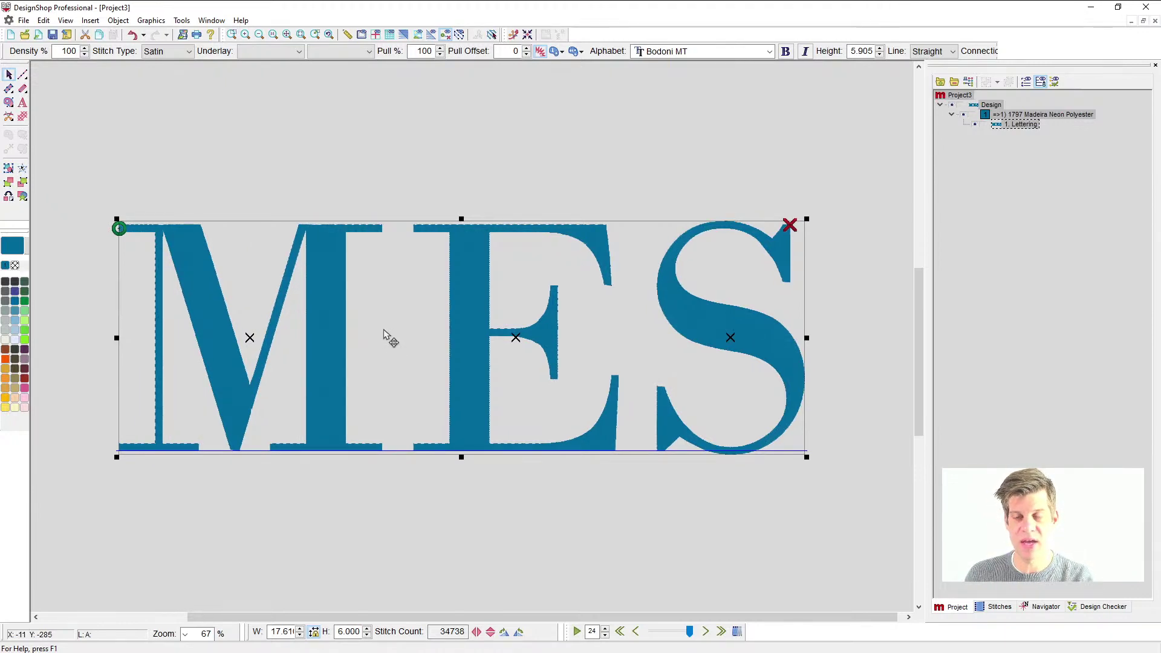
pyautogui.click(180, 167)
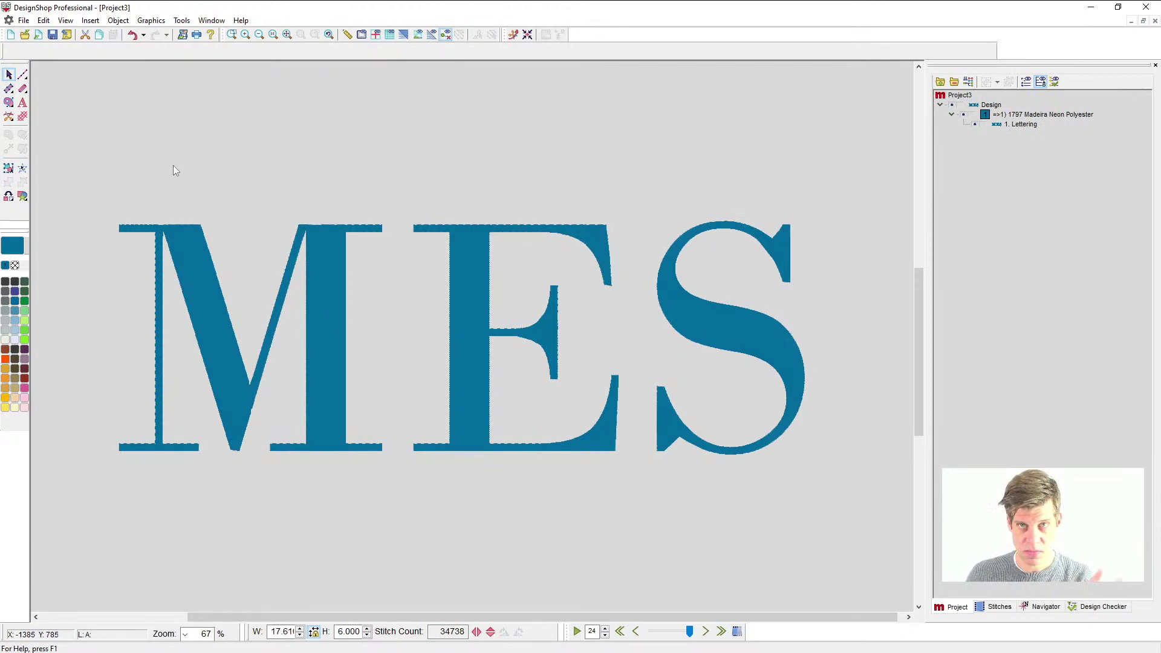
# - Draw a filled rectangle in Sterling Silver, about 18.3 by 0.83 inches, across the middle of the MES lettering
pyautogui.click(9, 106)
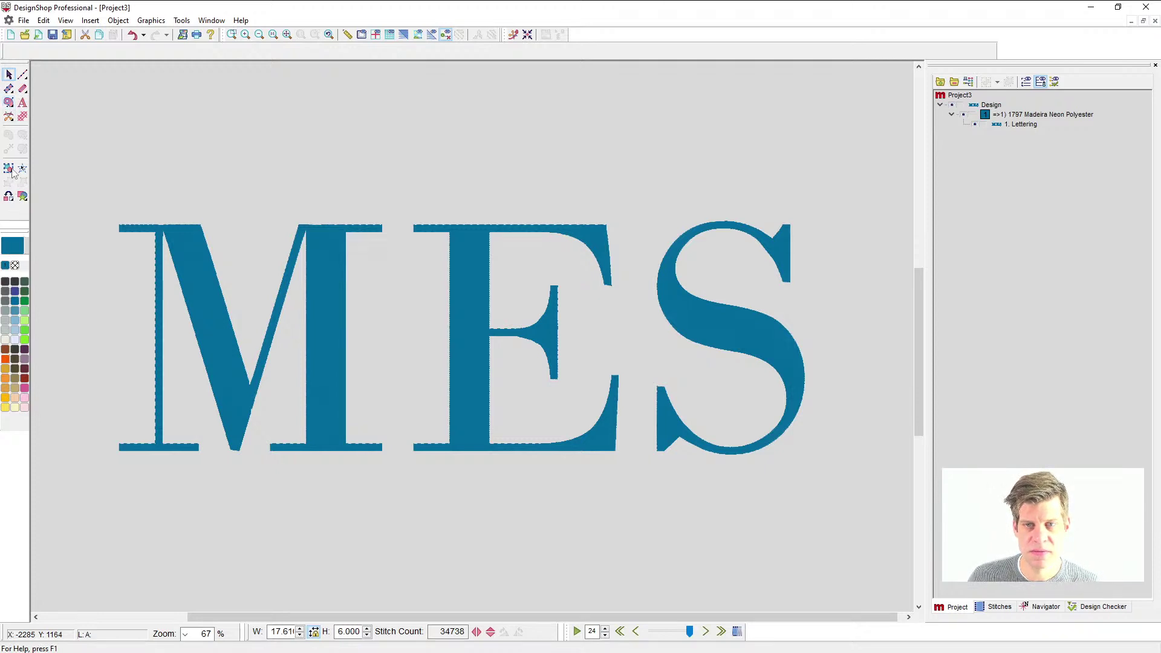
pyautogui.click(9, 103)
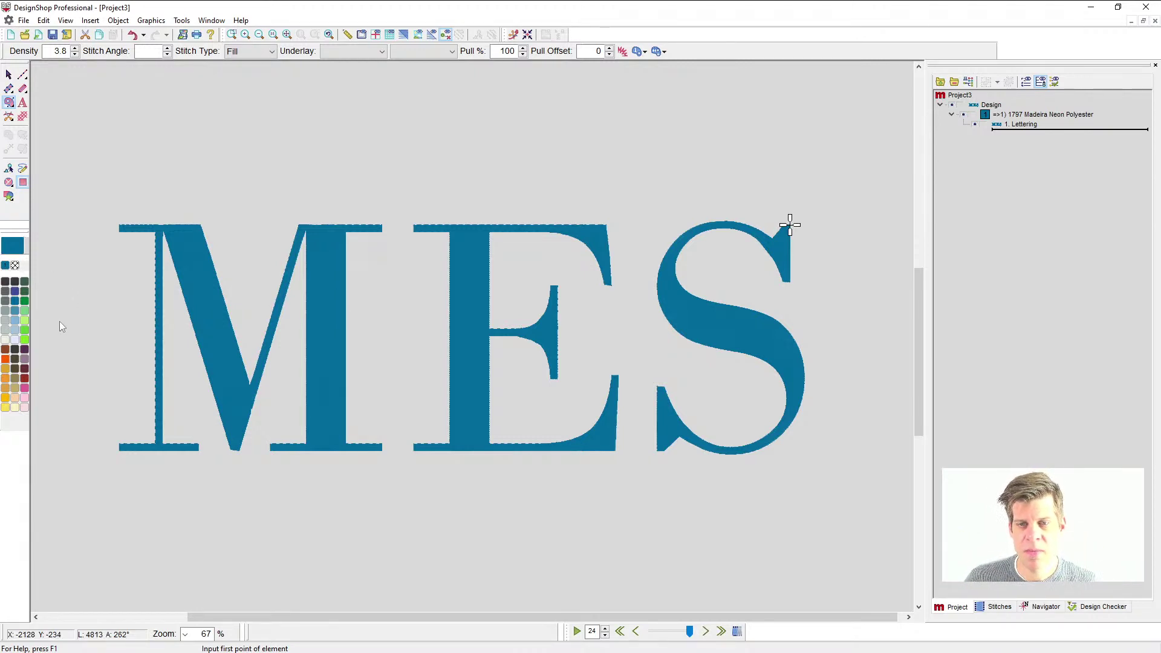
pyautogui.click(6, 330)
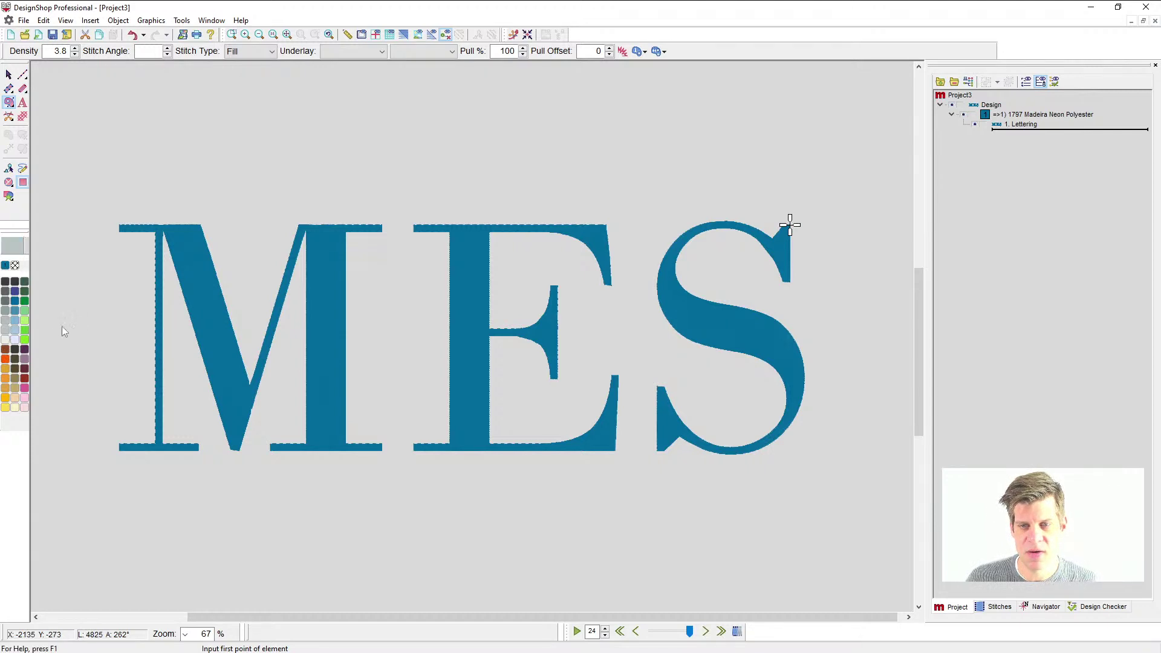
pyautogui.click(115, 322)
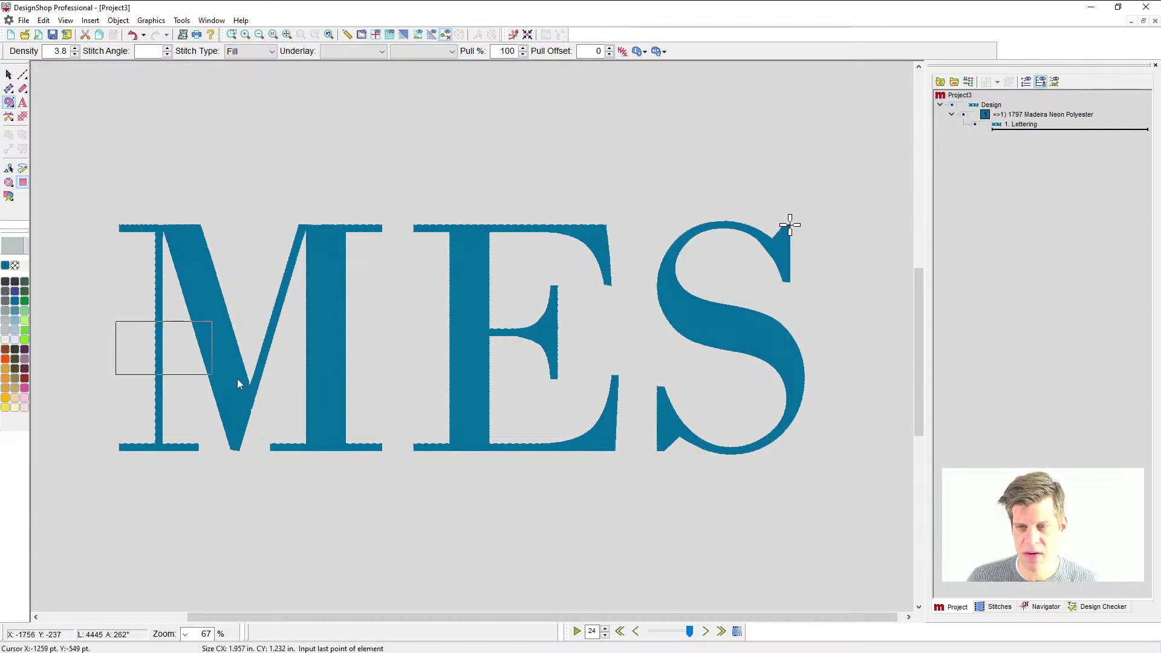
pyautogui.click(828, 353)
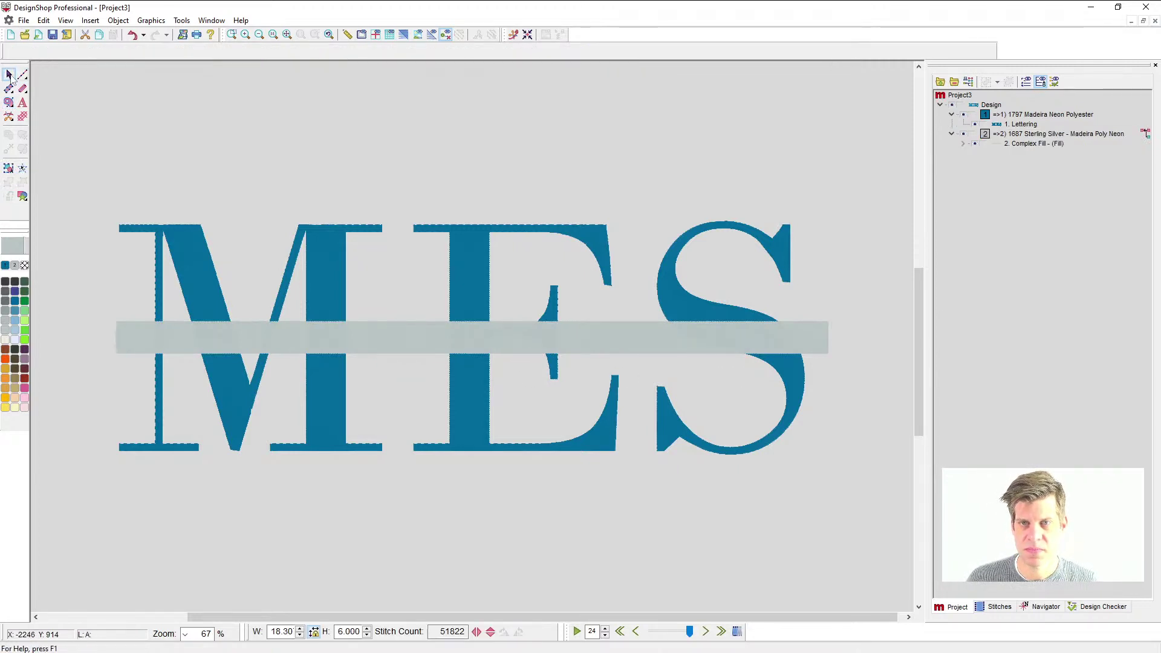
# - Increase the silver rectangle's height both upward and downward so it forms a thicker band across the letters
pyautogui.click(399, 330)
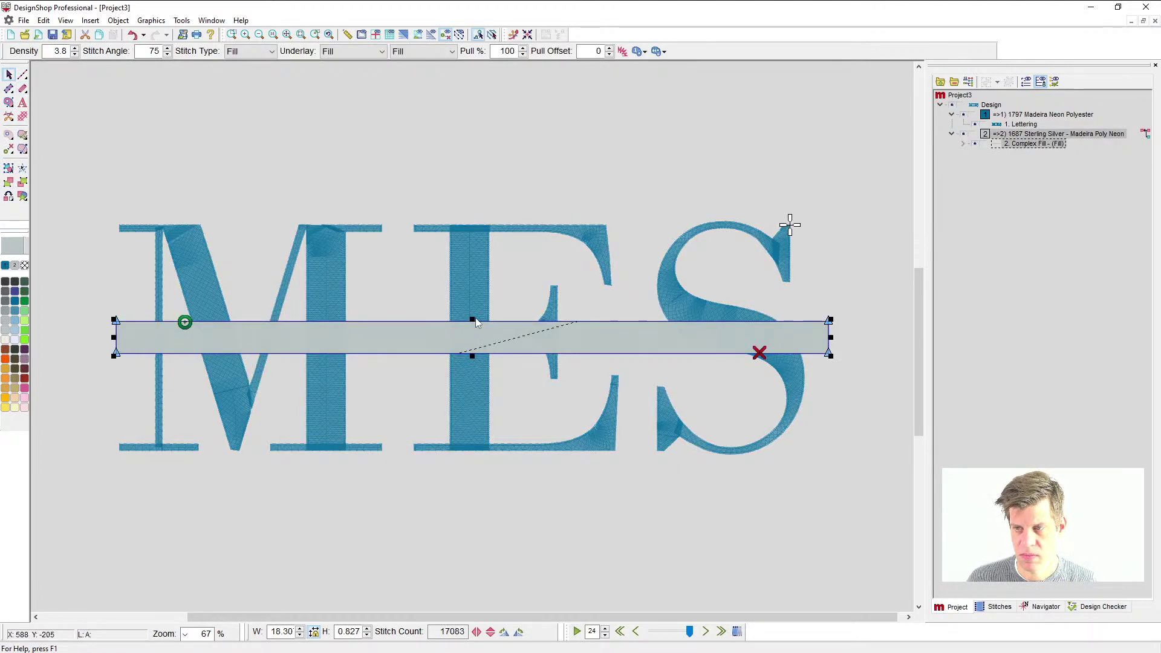
pyautogui.moveTo(474, 318); pyautogui.dragTo(465, 306)
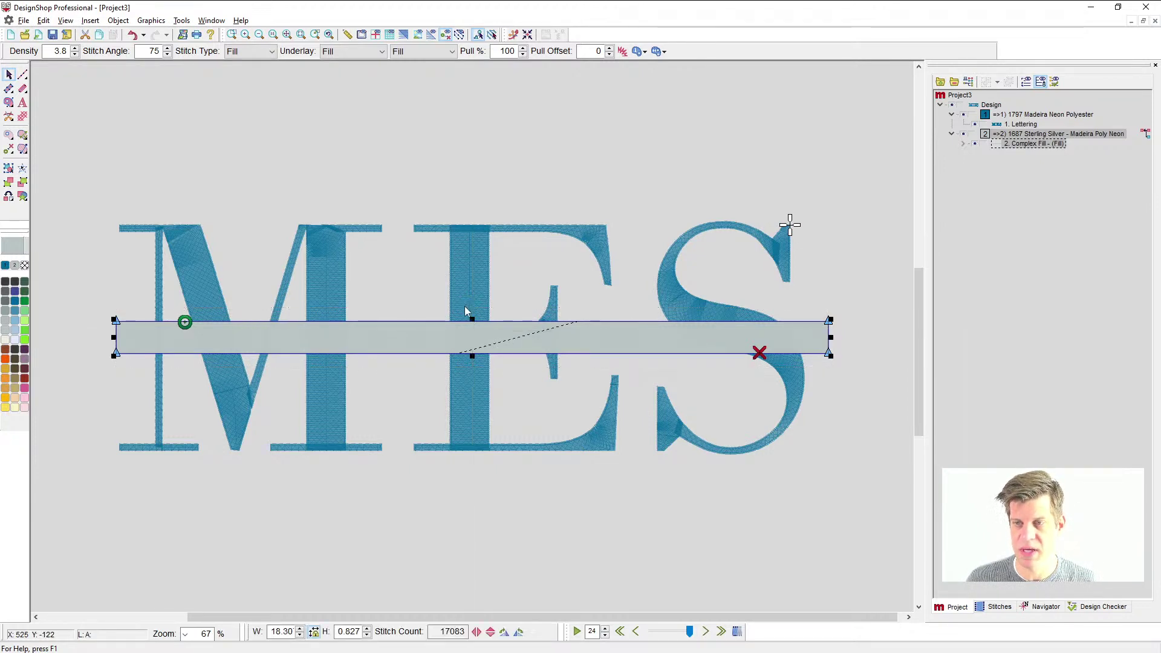
pyautogui.moveTo(426, 340); pyautogui.dragTo(426, 337)
pyautogui.click(391, 170)
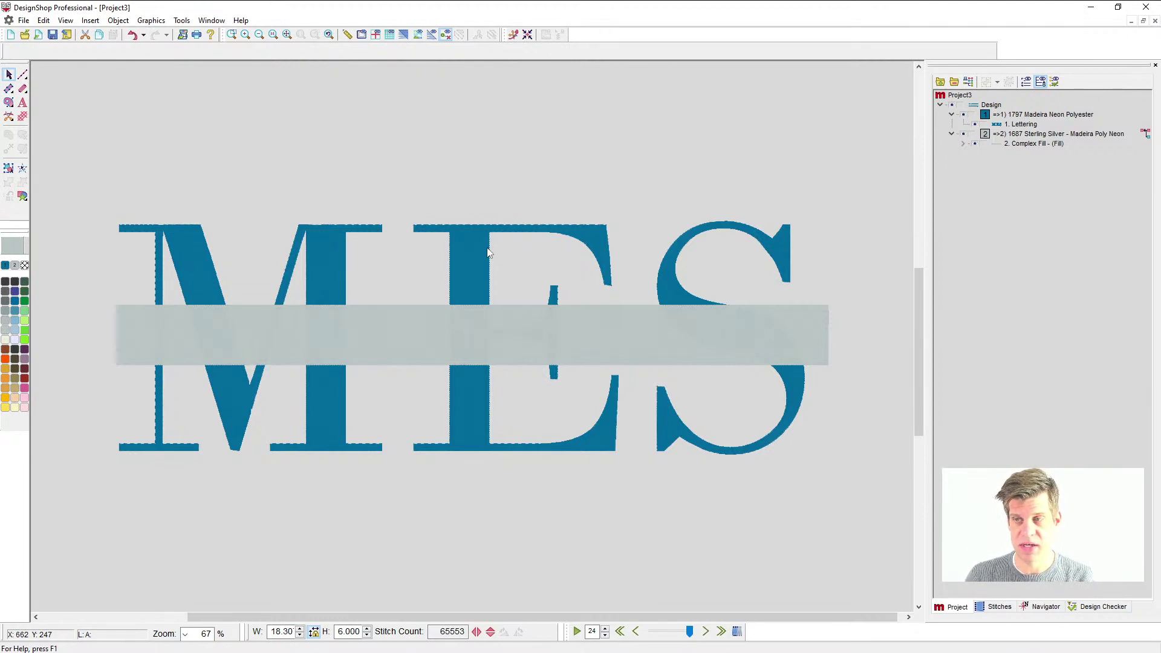
pyautogui.click(488, 249)
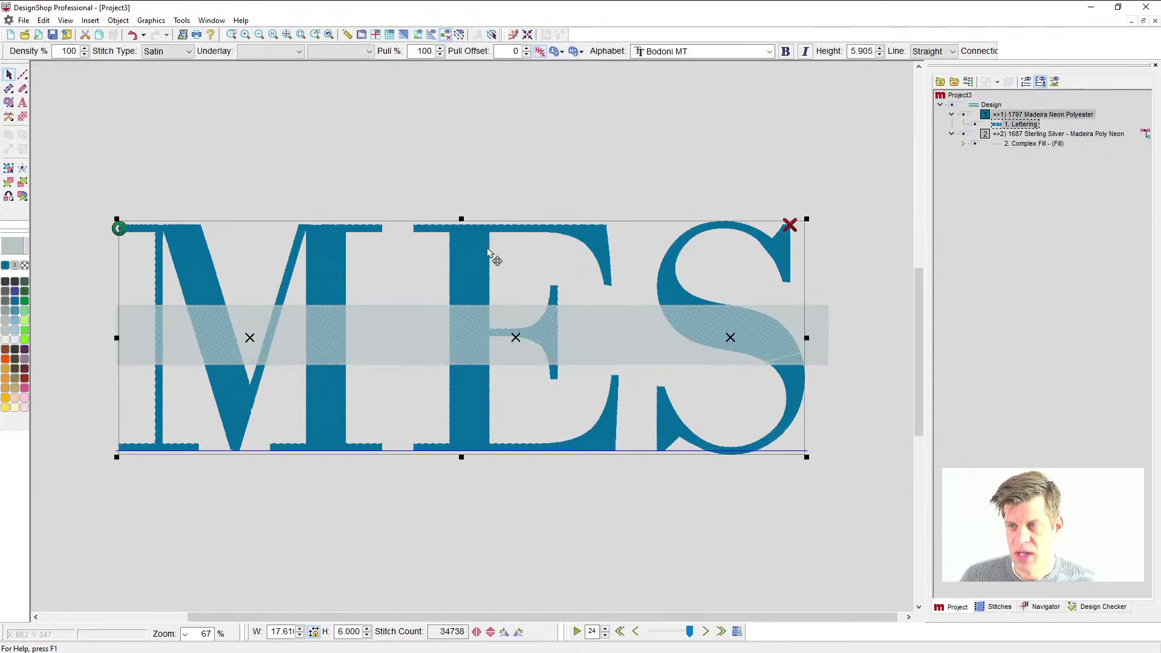
pyautogui.click(480, 173)
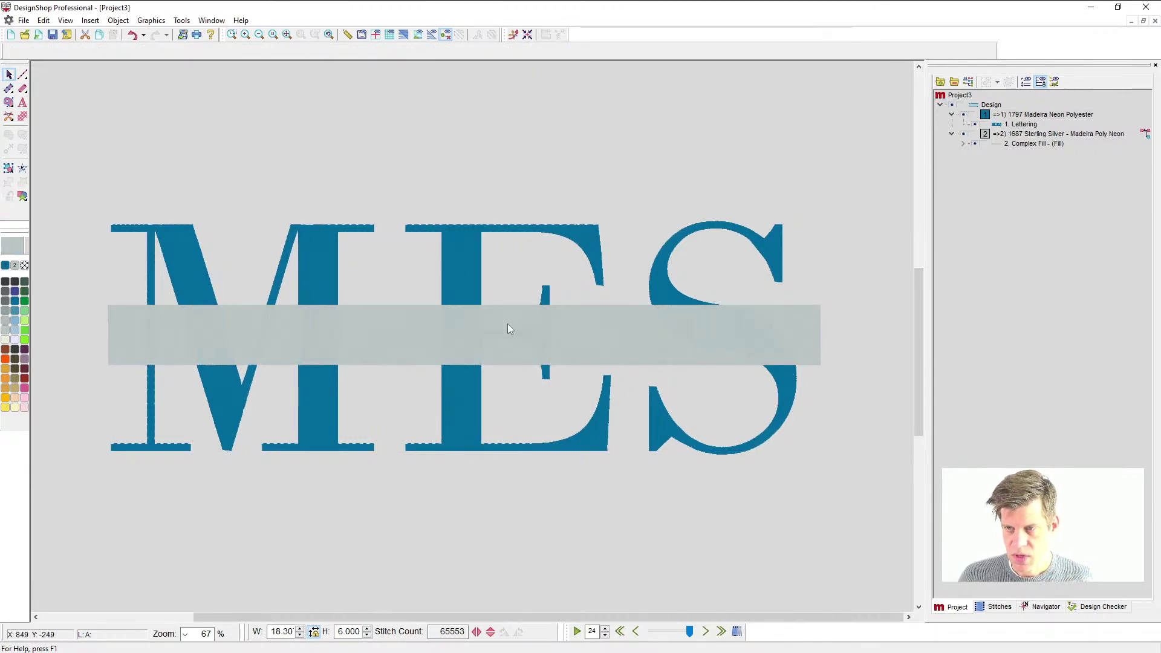
# - Draw a straight single-line satin element about 5.6 inches long across the E, along the silver band's upper edge
pyautogui.scroll(1, 596, 344)
pyautogui.scroll(1, 594, 357)
pyautogui.scroll(-1, 593, 356)
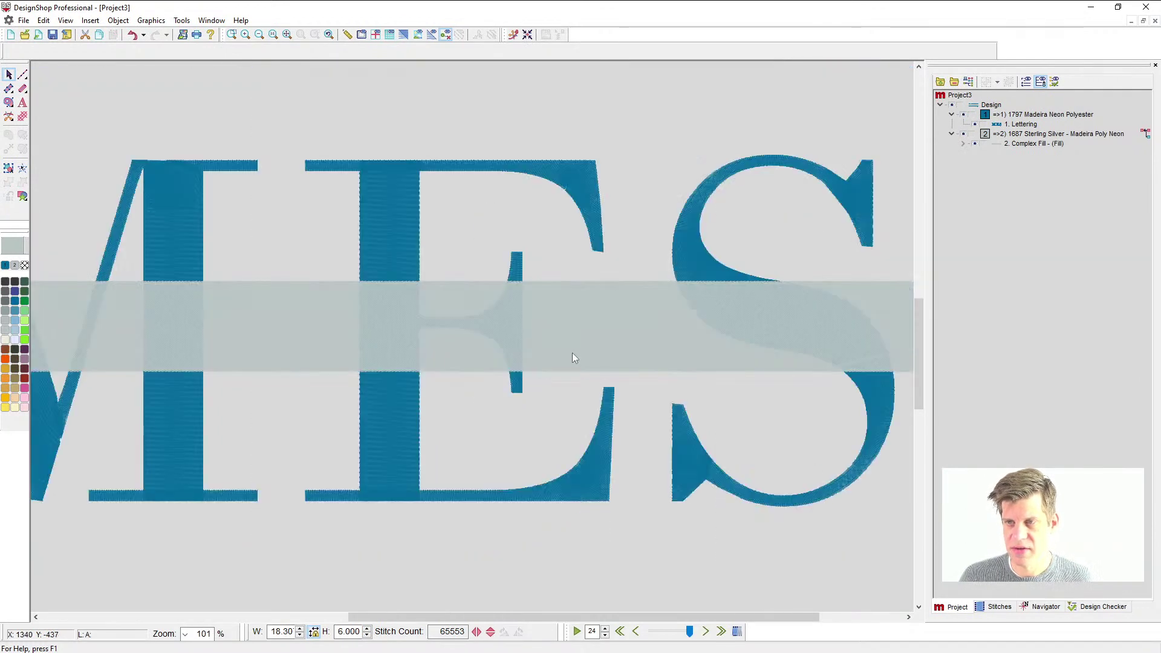
pyautogui.click(23, 90)
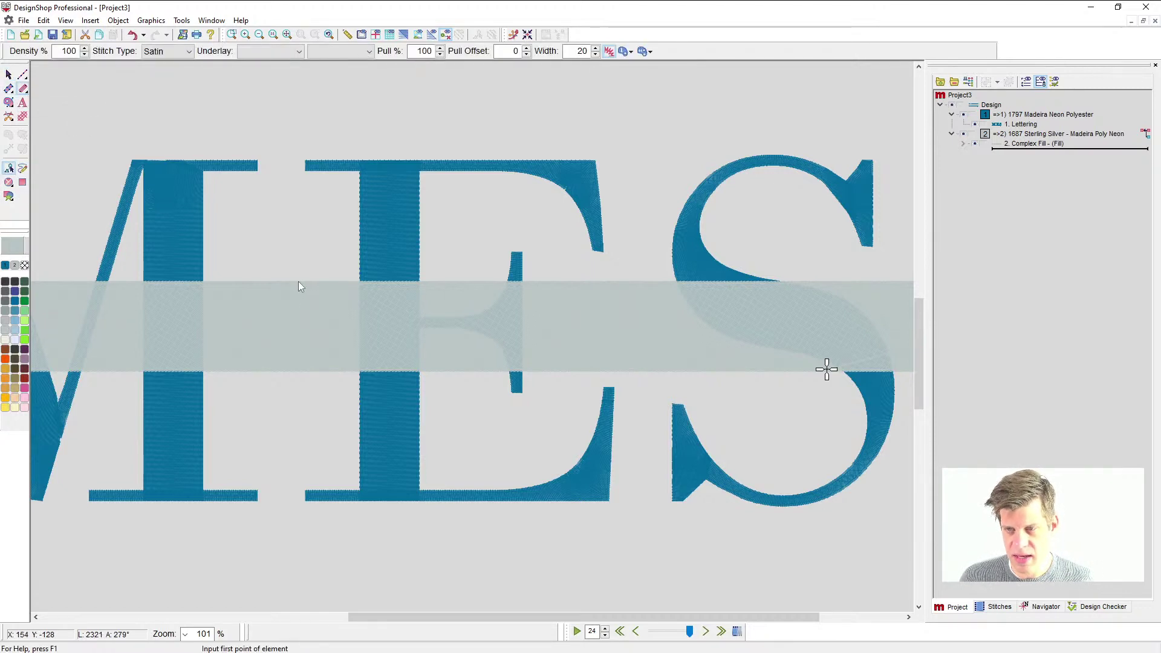
pyautogui.click(297, 280)
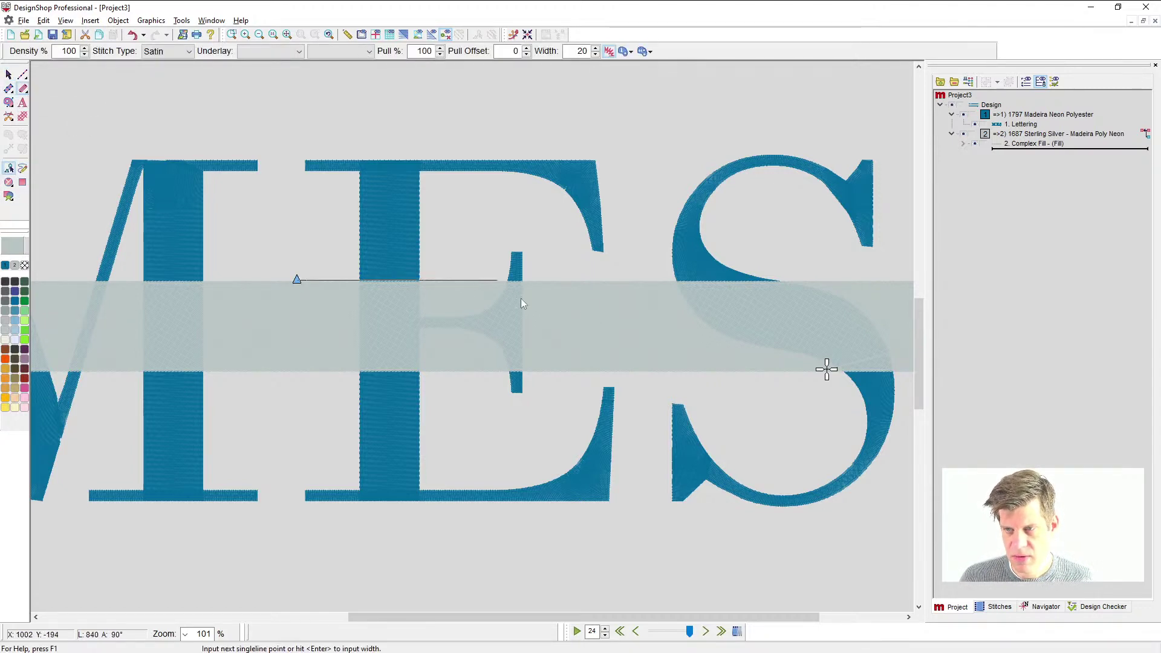
pyautogui.click(625, 281)
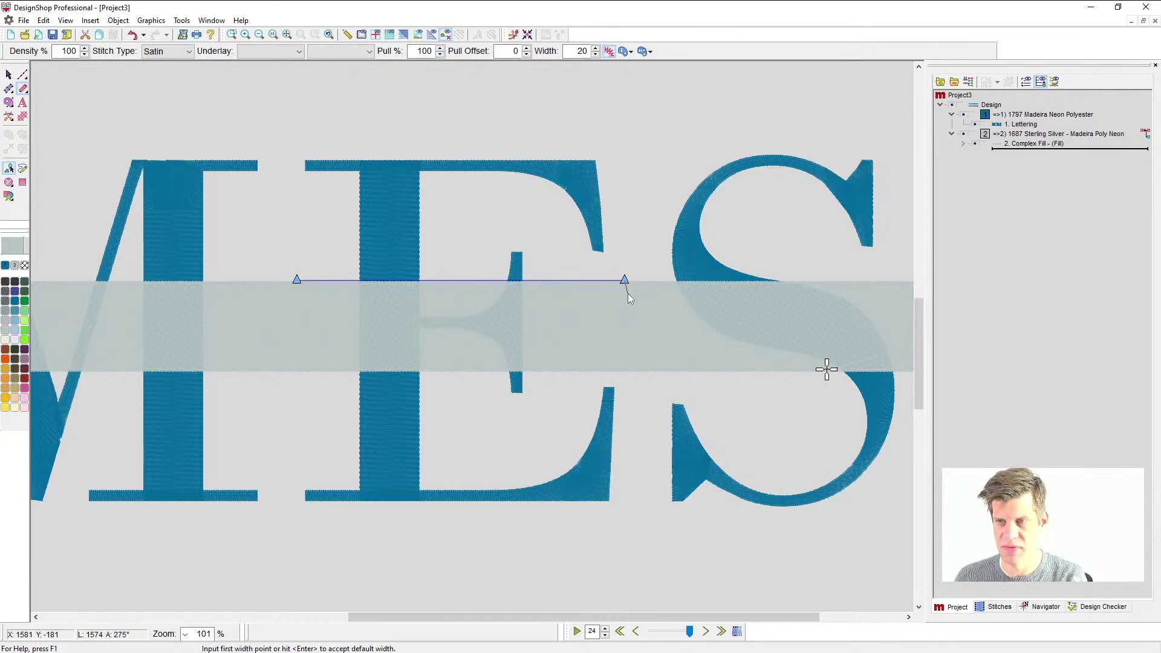
pyautogui.press('Return')
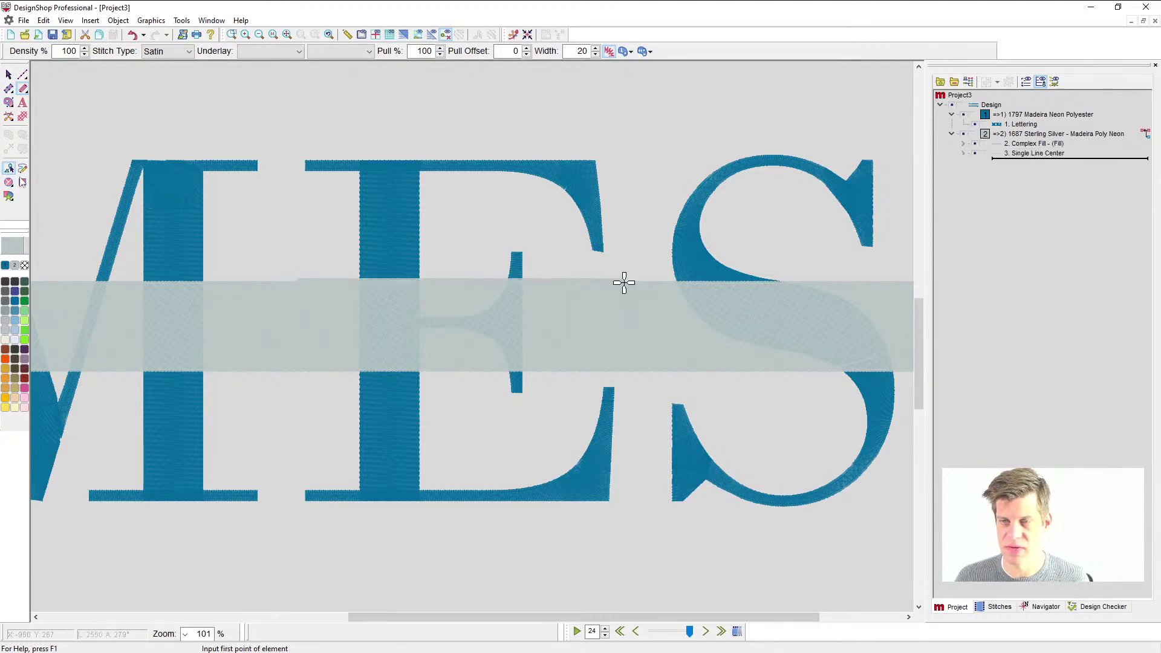
pyautogui.click(9, 75)
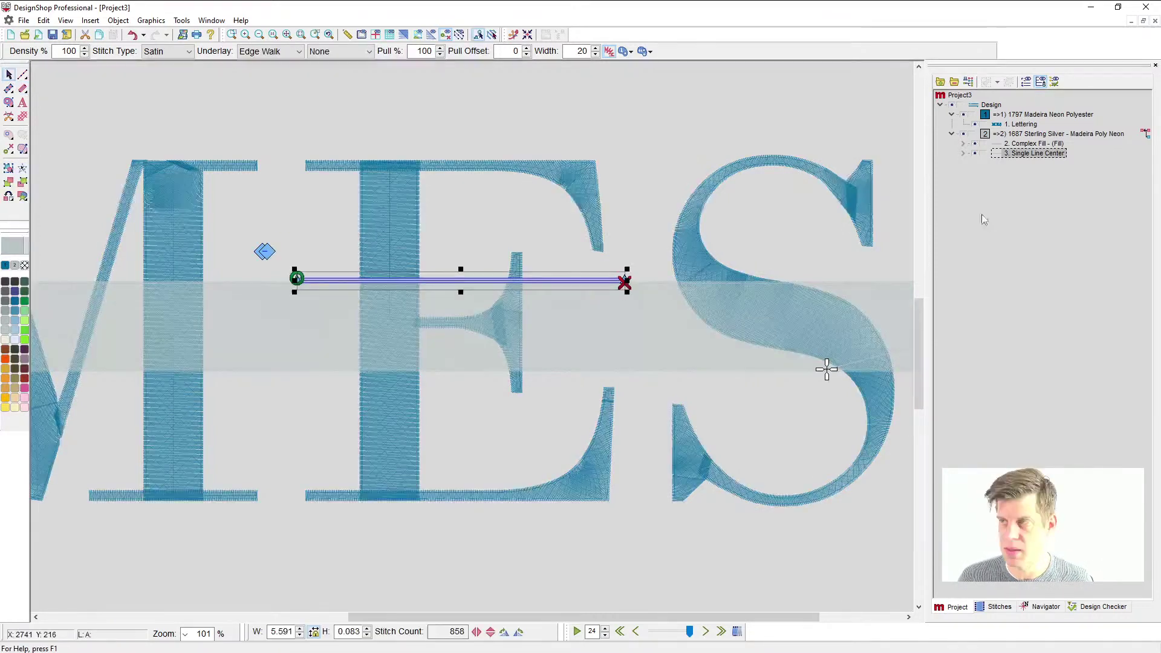
# - Recolor the new satin line to Terra Cotta, set its width to 30, and deselect it
pyautogui.click(24, 378)
pyautogui.doubleClick(582, 51)
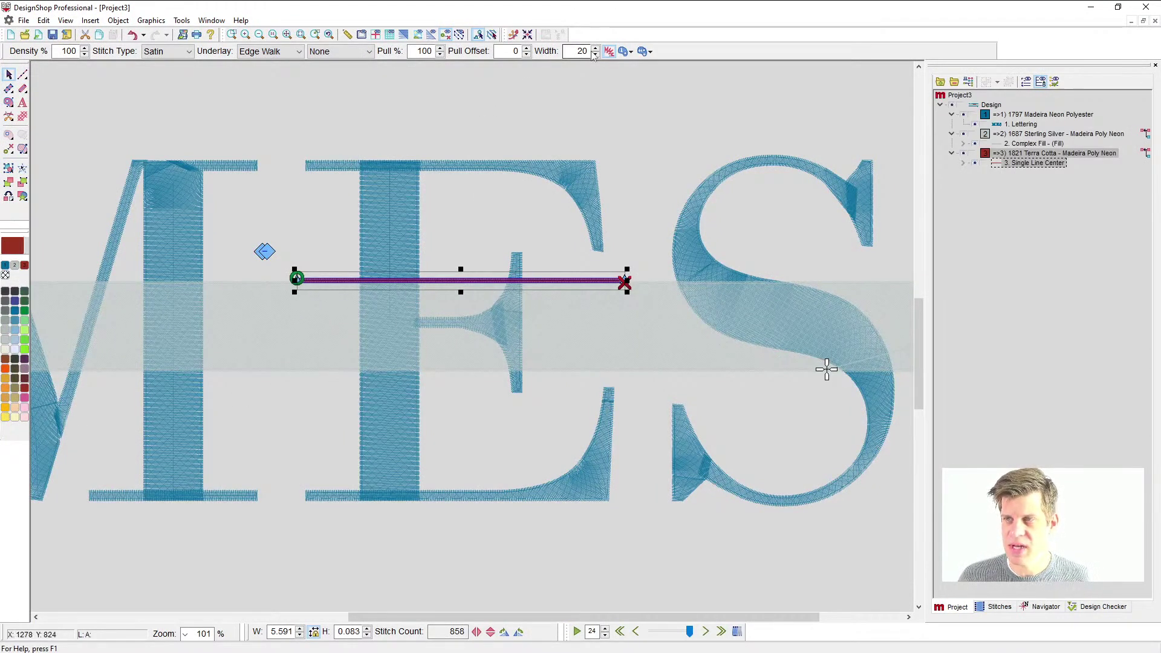
pyautogui.write('30')
pyautogui.press('Return')
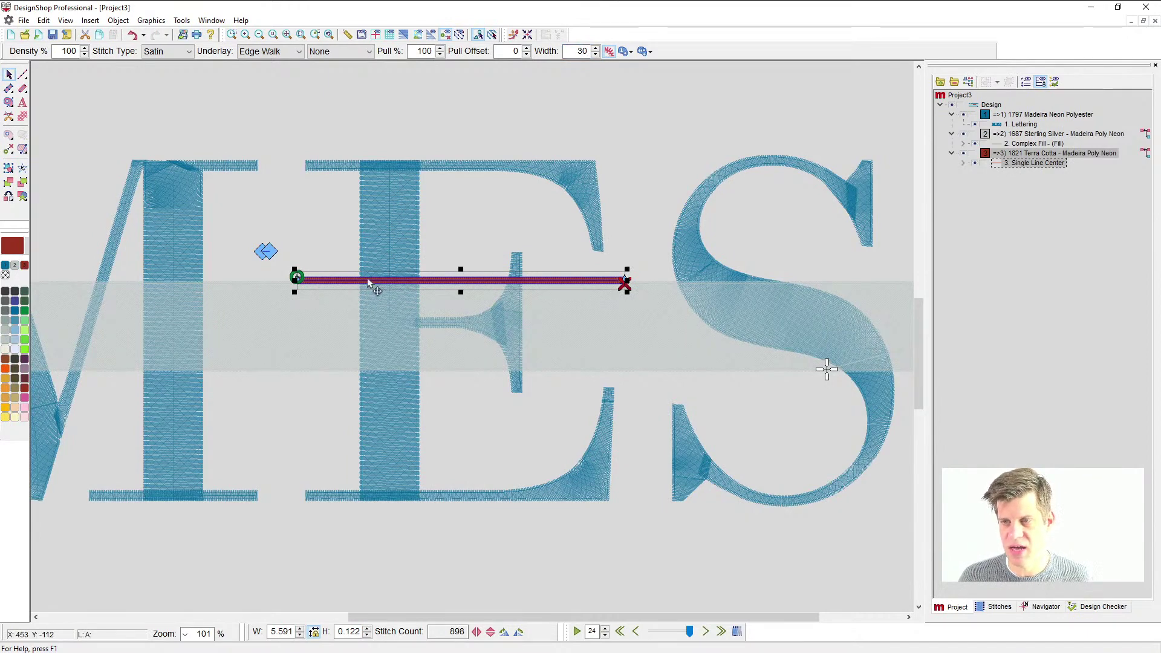
pyautogui.click(530, 136)
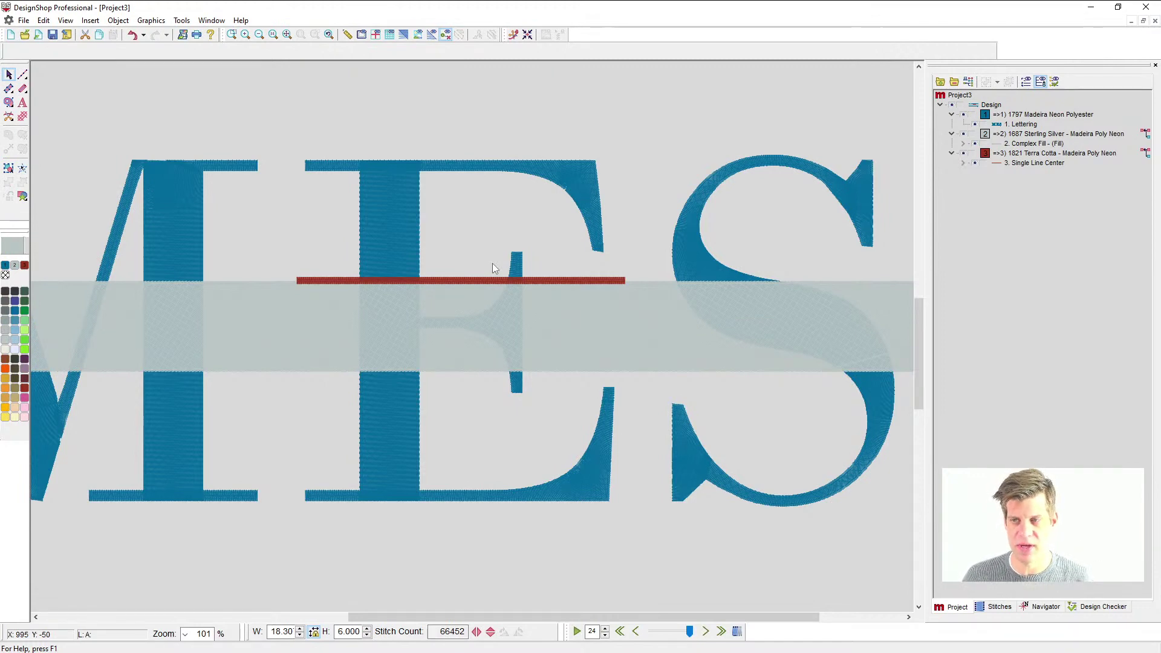
# - Duplicate the Terra Cotta line and place the copy along the silver band's lower edge across the E
pyautogui.click(471, 281)
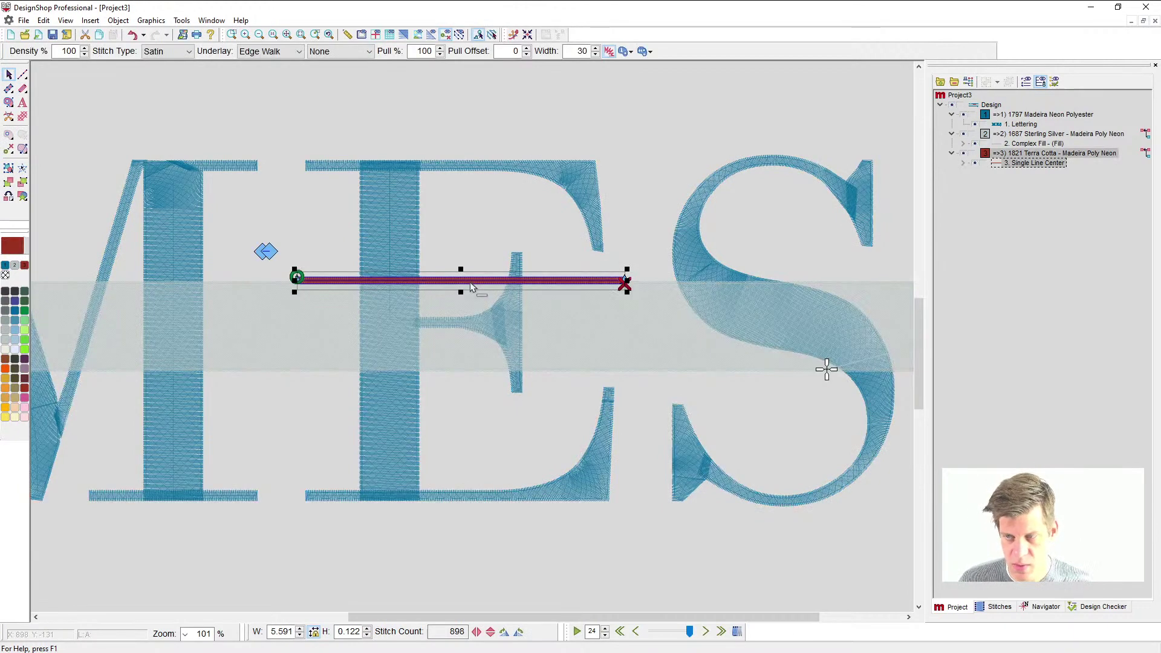
pyautogui.hotkey('ctrl', 'd')
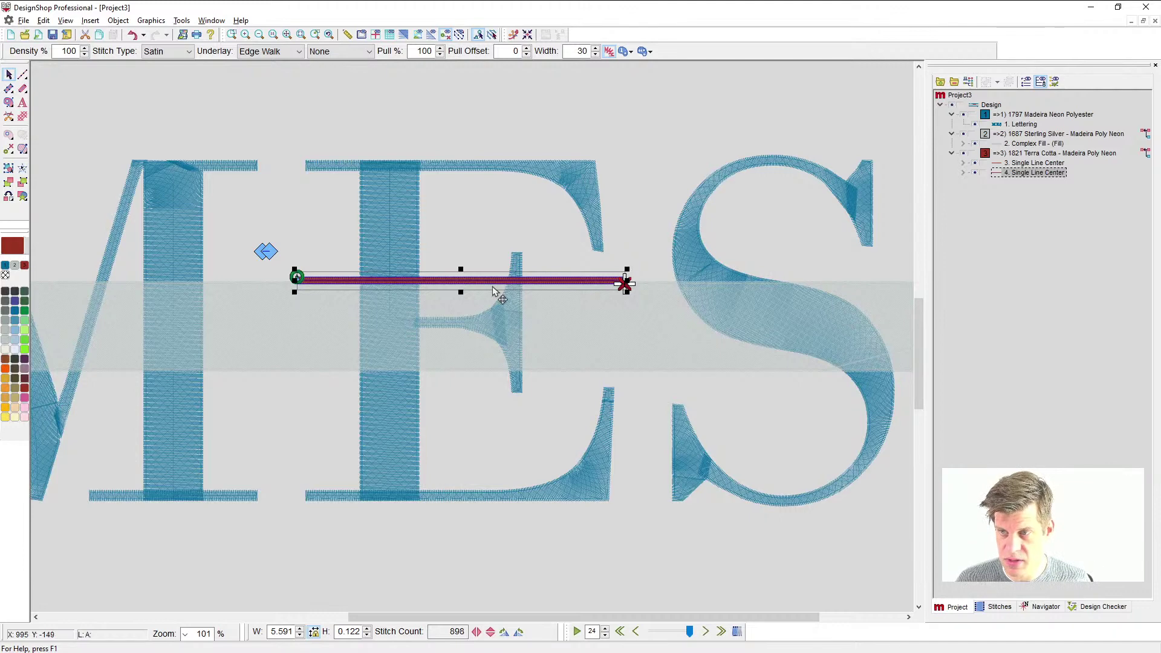
pyautogui.moveTo(493, 291); pyautogui.dragTo(483, 382)
pyautogui.click(470, 133)
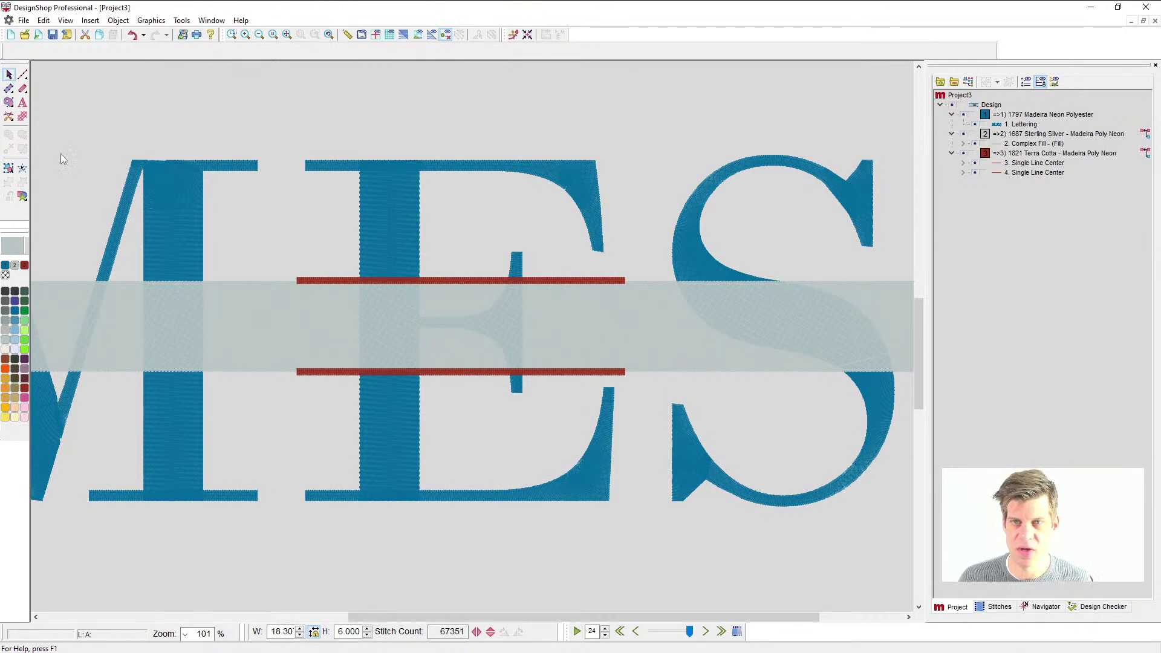
# - Move both Terra Cotta lines into the lettering's 1797 Madeira Neon Polyester color block
pyautogui.click(10, 90)
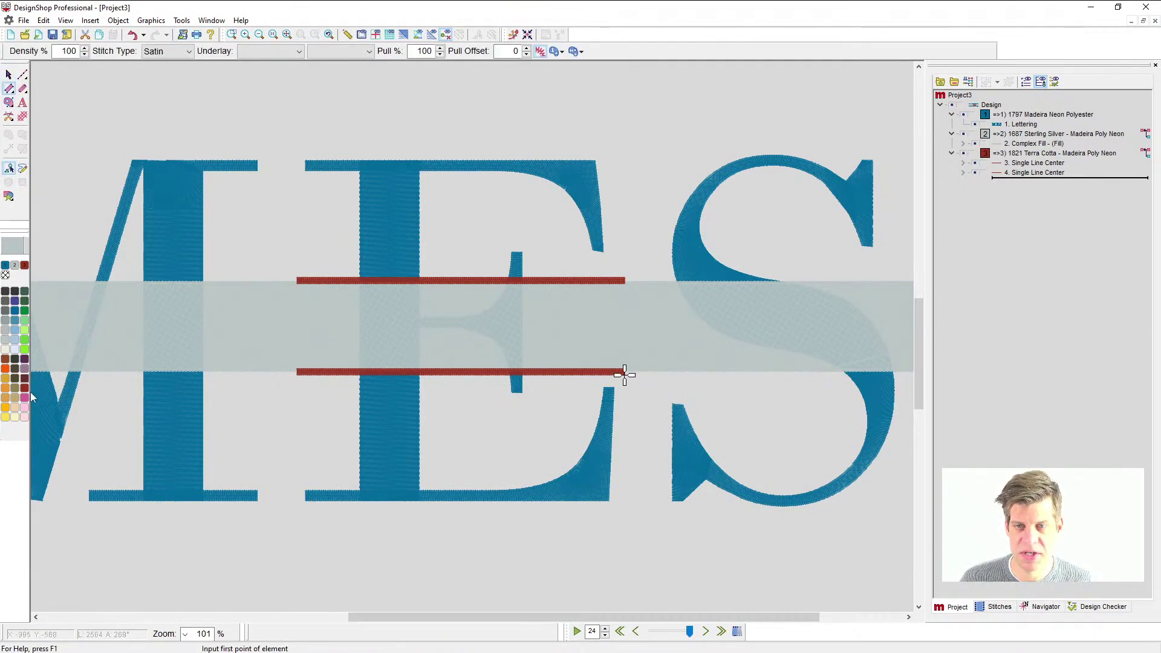
pyautogui.click(1042, 155)
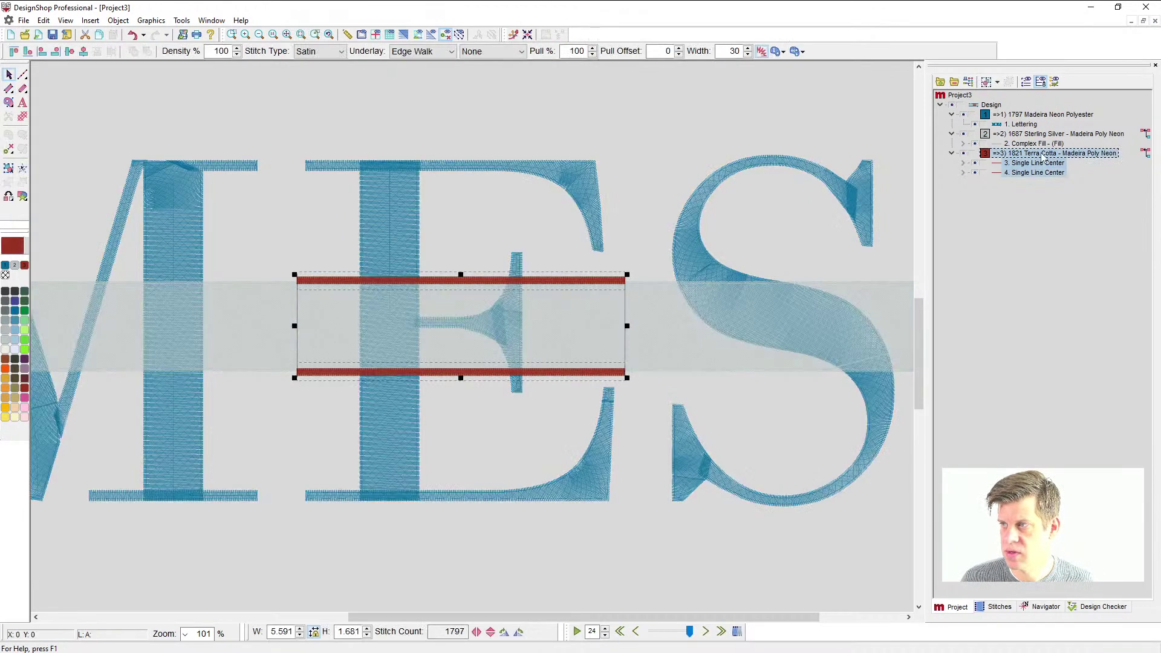
pyautogui.moveTo(1043, 155); pyautogui.dragTo(1040, 116)
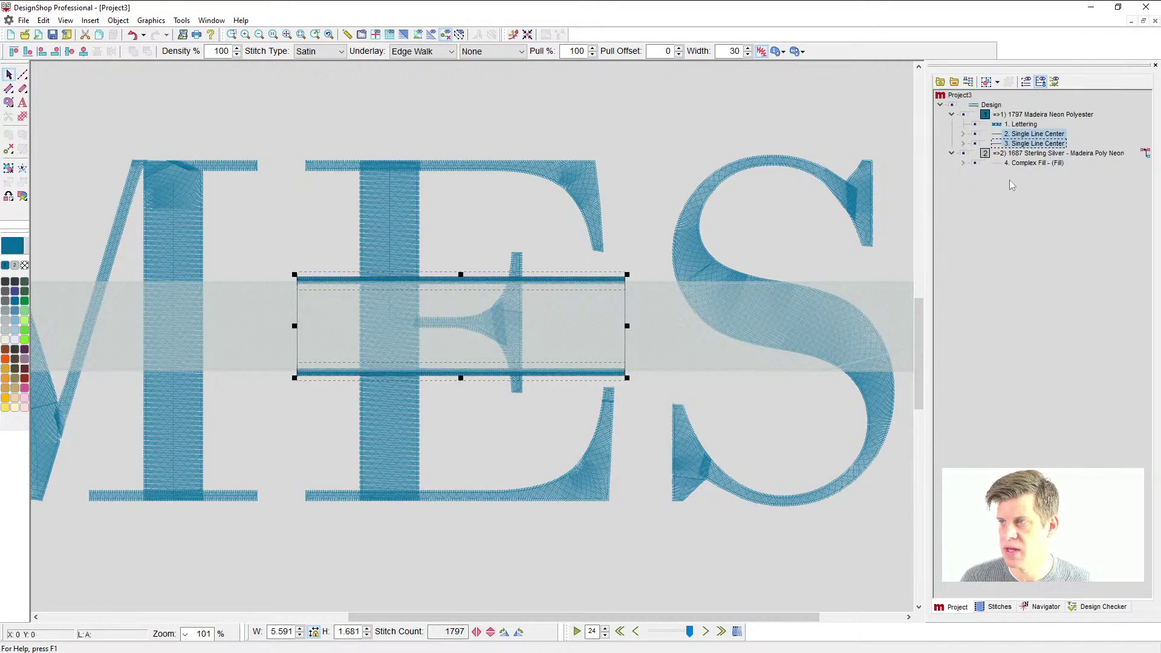
pyautogui.click(639, 144)
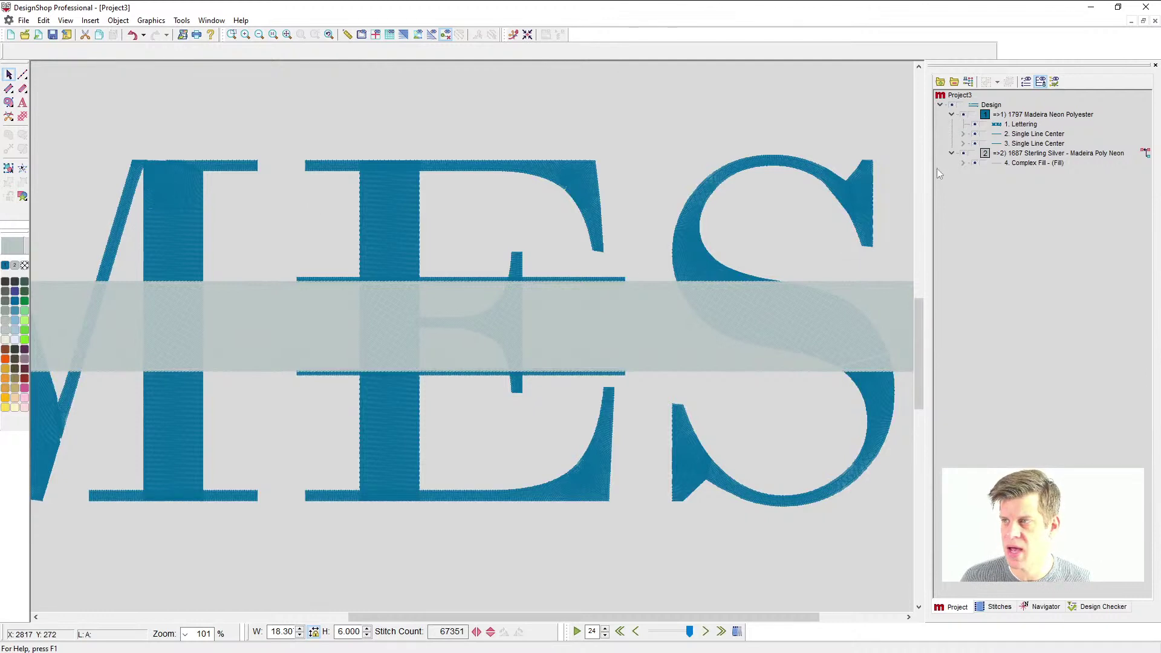
# - Reorder the silver Complex Fill to sew directly after the lettering and before the two satin lines
pyautogui.click(1022, 165)
pyautogui.moveTo(1039, 171); pyautogui.dragTo(1020, 126)
pyautogui.click(681, 114)
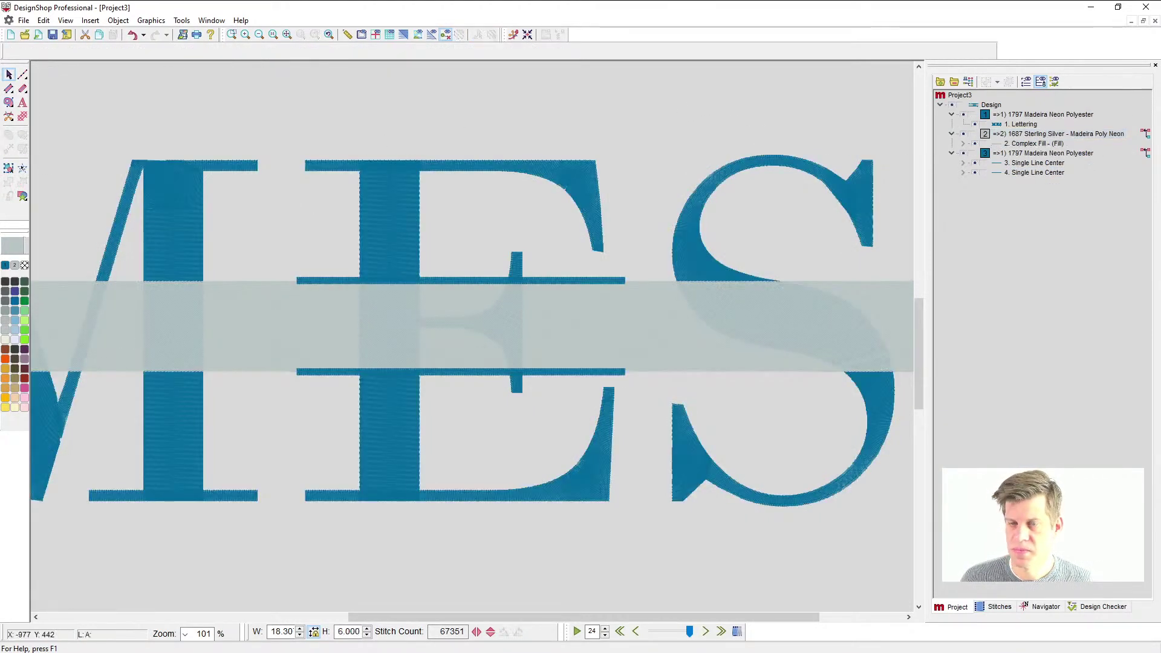
# - Digitize a Terra Cotta column over the E's middle serif, flaring along a curve into the upper line, and add an angled stitch direction line
pyautogui.click(8, 89)
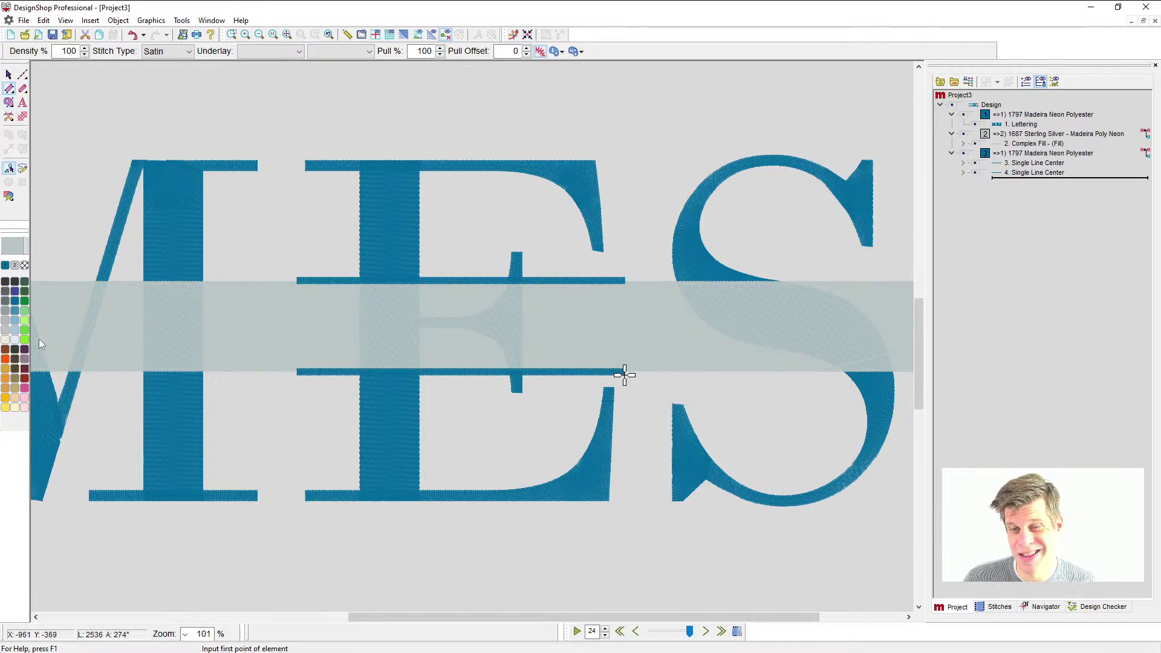
pyautogui.click(25, 378)
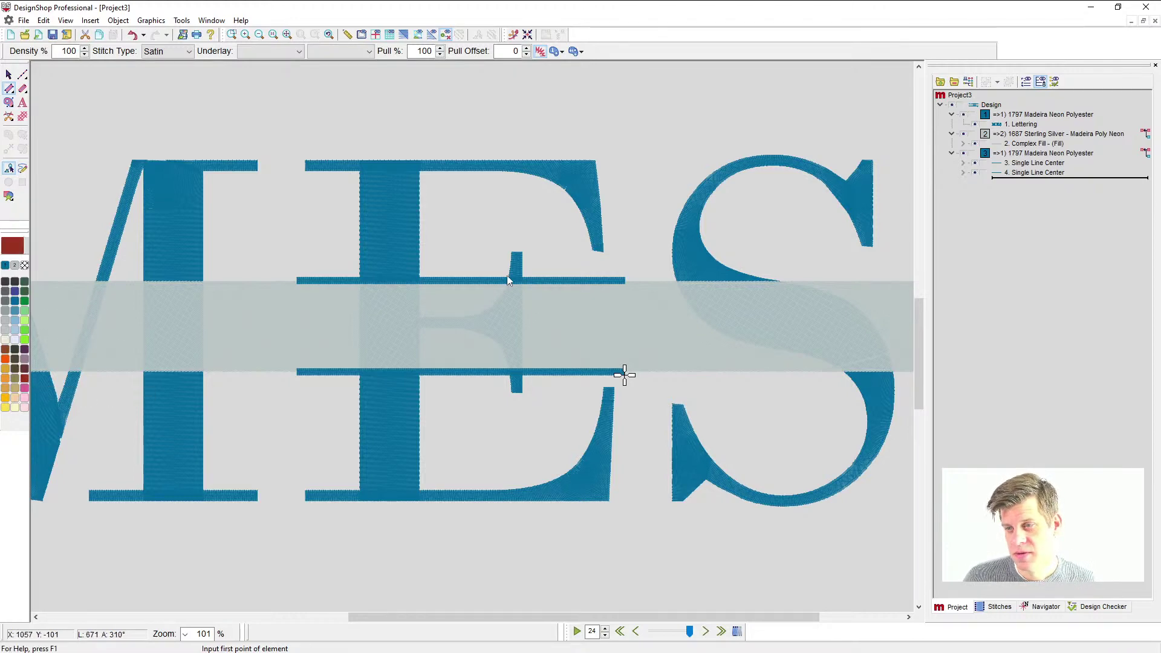
pyautogui.scroll(2, 507, 274)
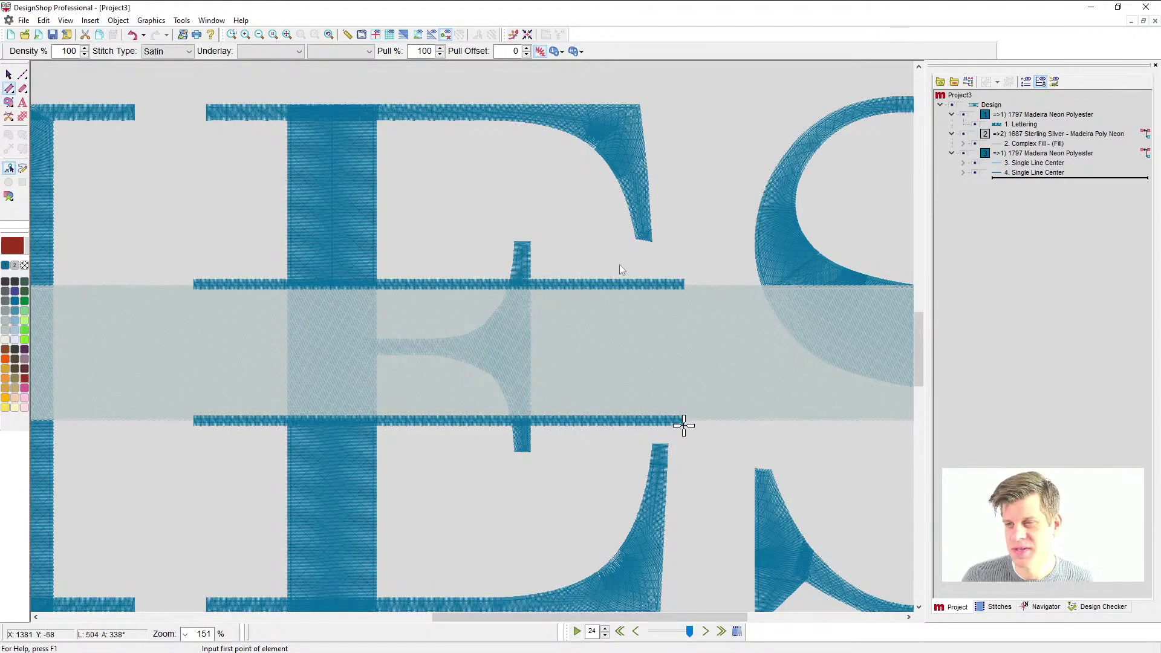
pyautogui.scroll(1, 619, 260)
pyautogui.scroll(2, 619, 285)
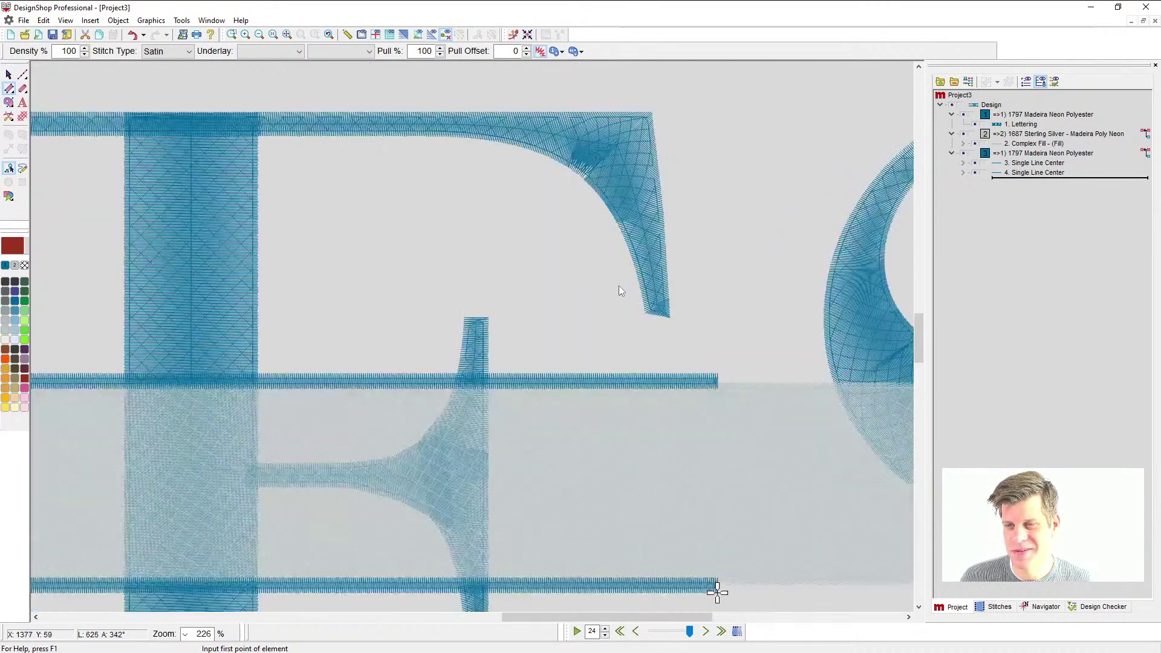
pyautogui.scroll(-2, 640, 318)
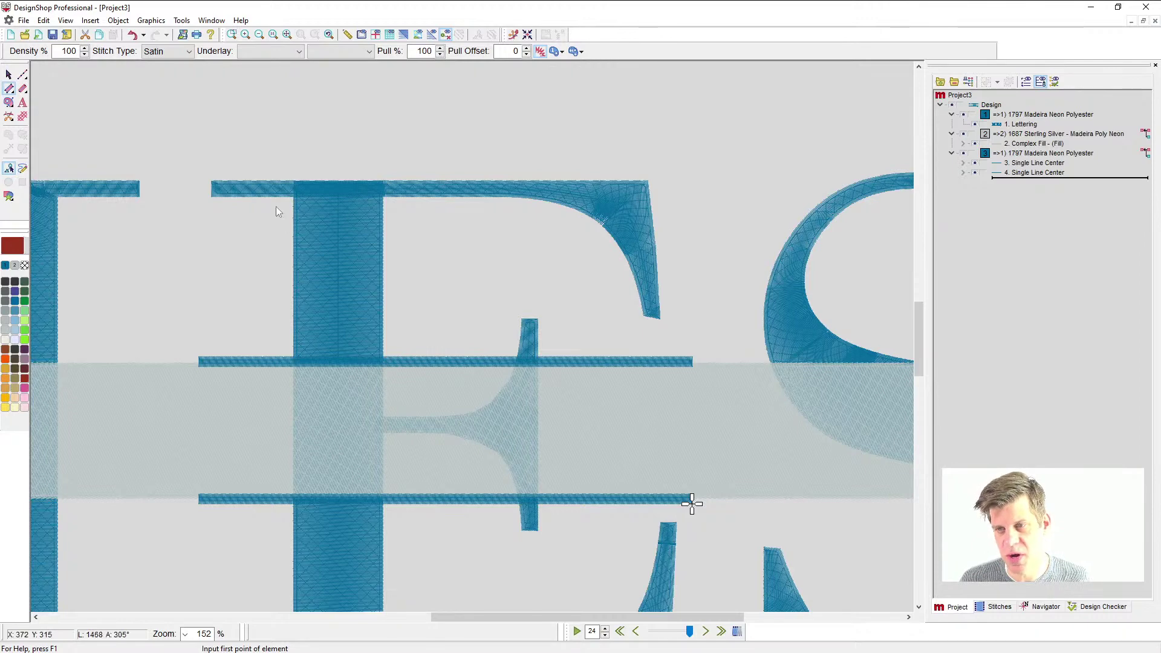
pyautogui.scroll(1, 535, 360)
pyautogui.scroll(1, 535, 362)
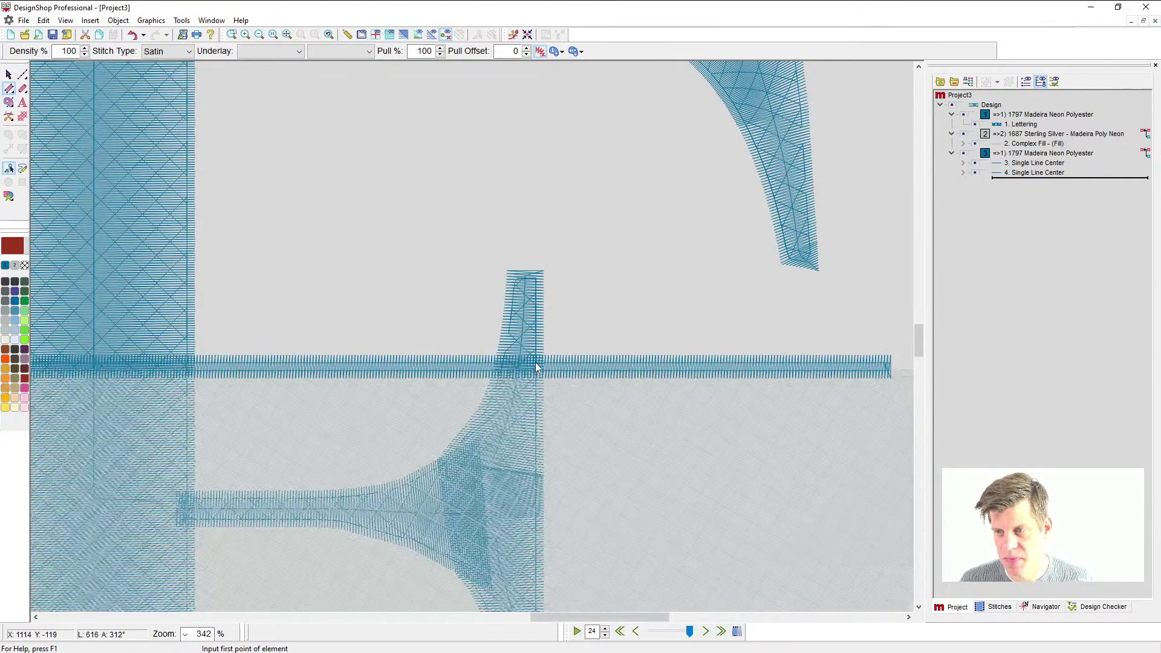
pyautogui.click(543, 270)
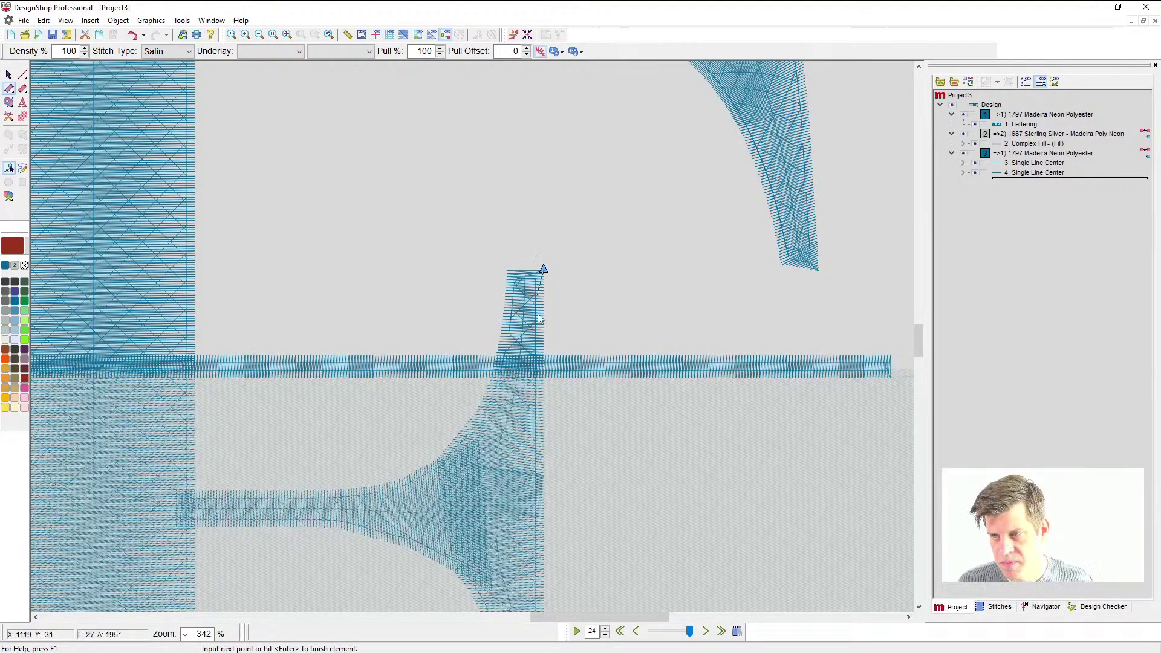
pyautogui.click(545, 367)
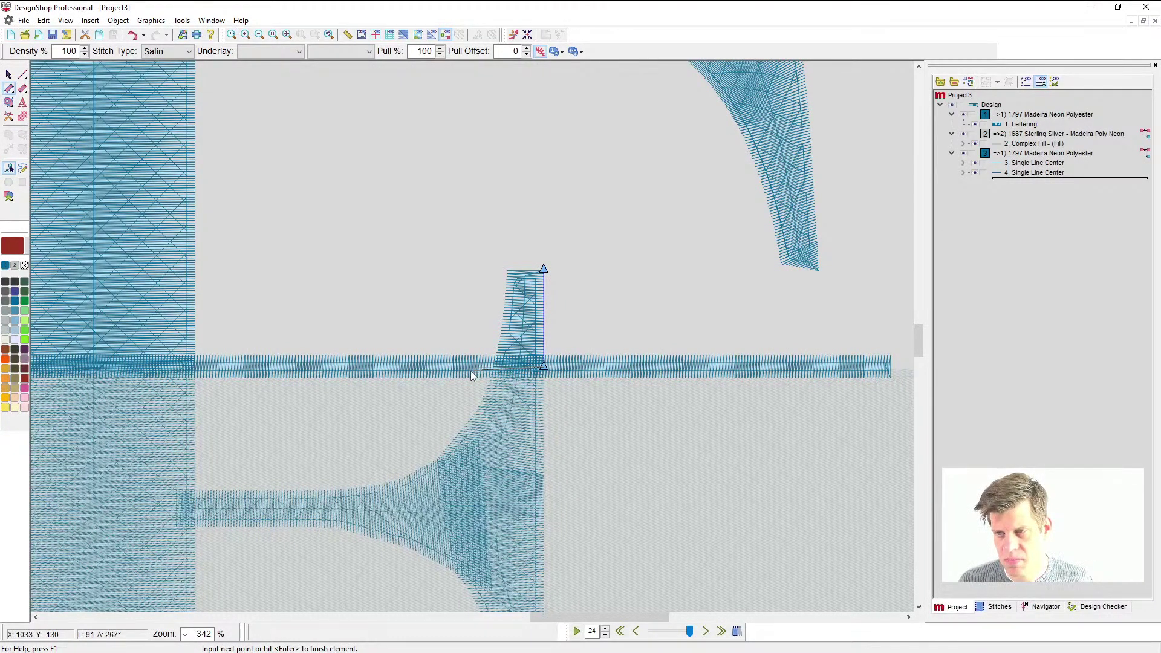
pyautogui.click(479, 371)
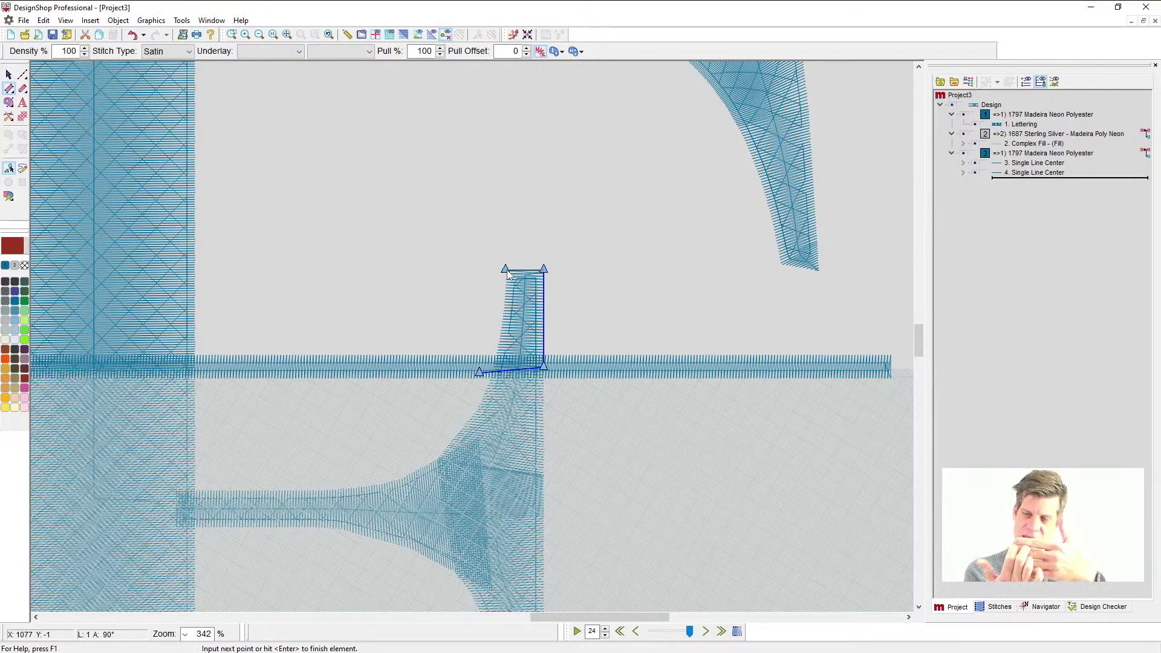
pyautogui.rightClick(501, 308)
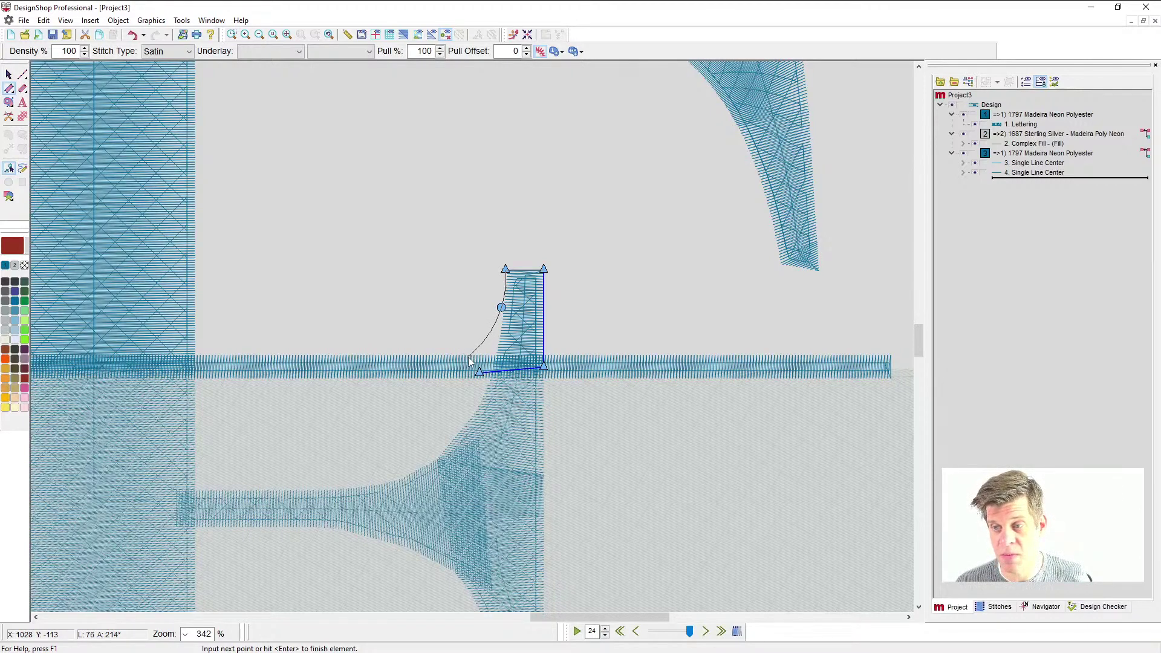
pyautogui.click(468, 353)
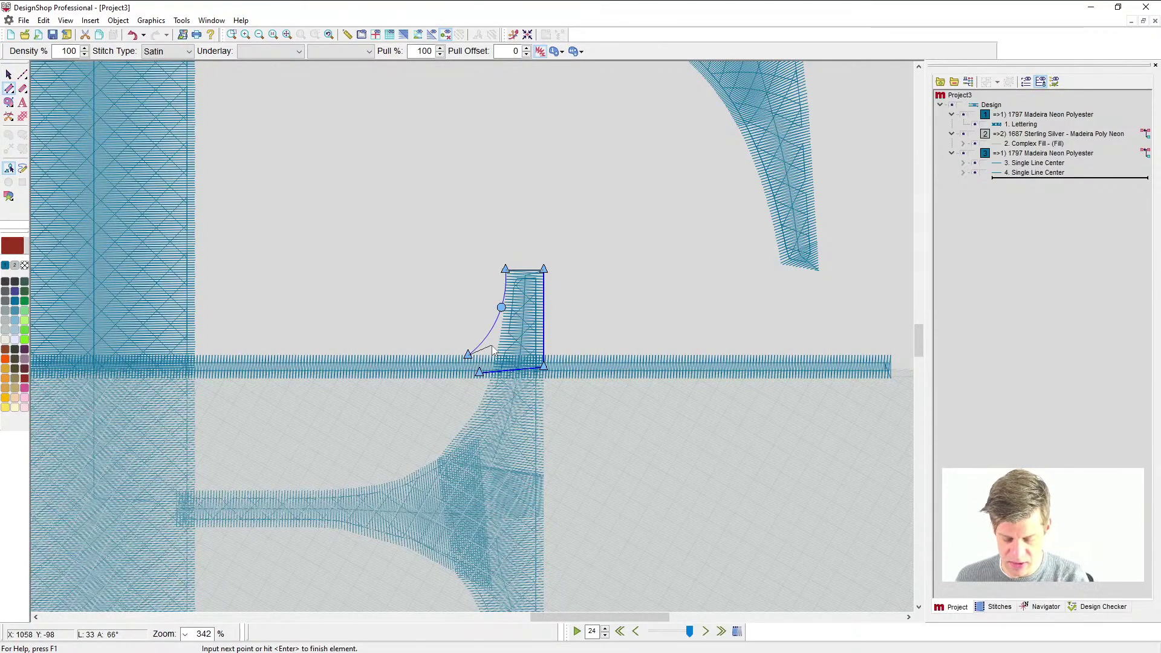
pyautogui.press('Return')
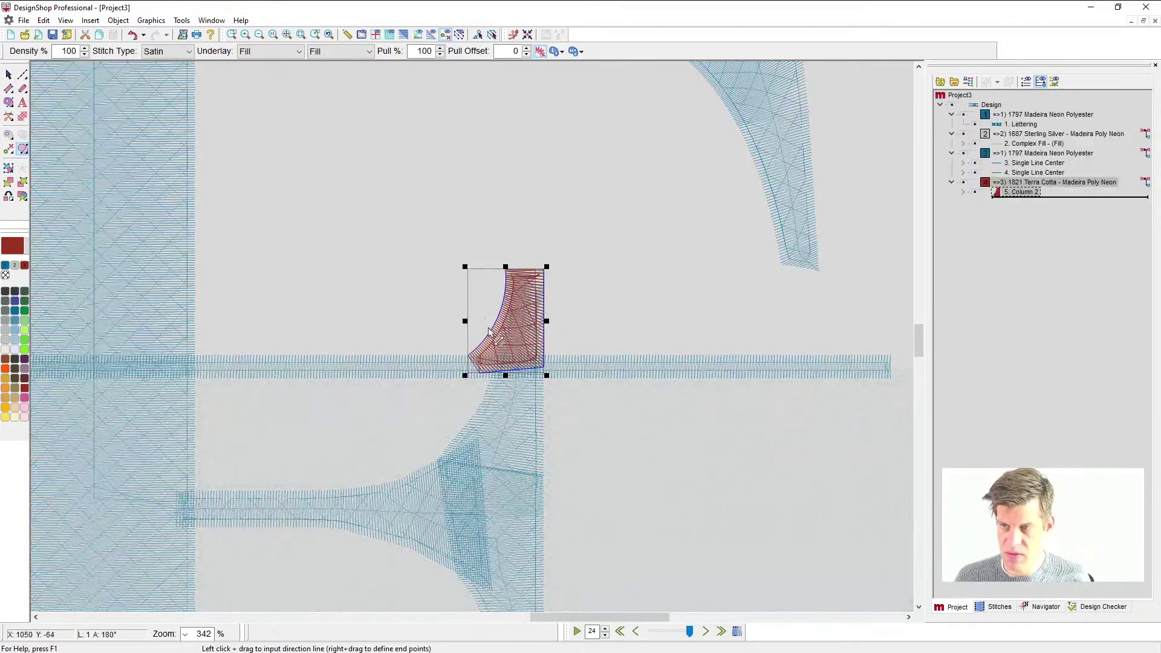
pyautogui.moveTo(491, 330); pyautogui.dragTo(515, 369)
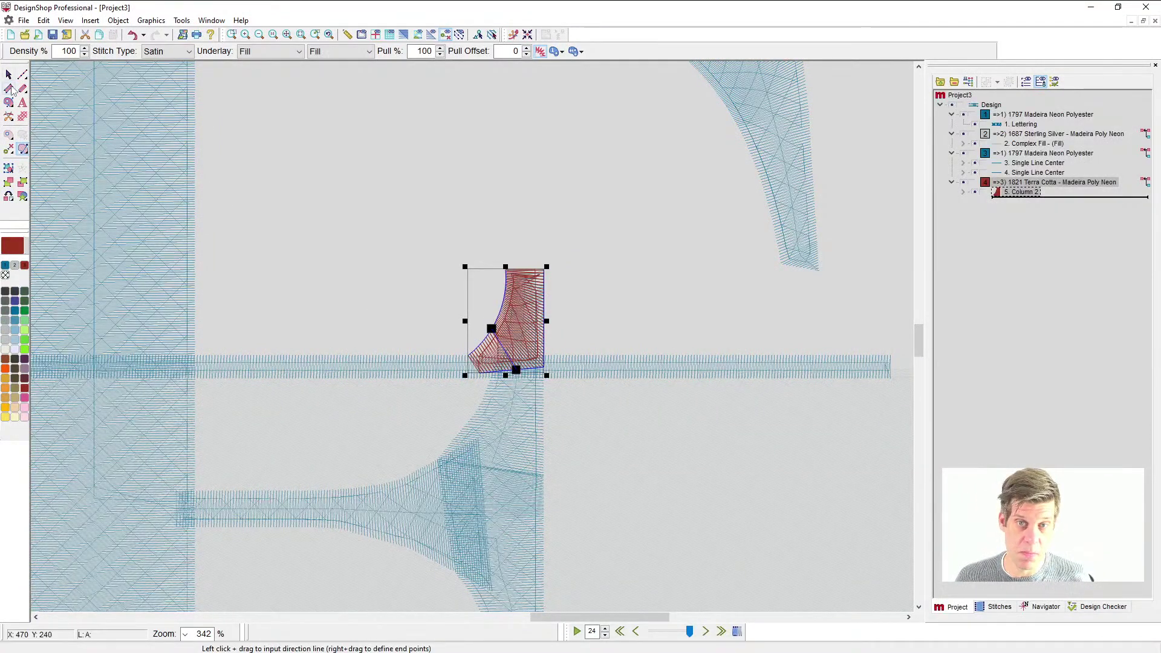
# - Digitize a Terra Cotta column over the full length of the silver band's upper line and add a slightly angled stitch direction line near the serif
pyautogui.click(10, 88)
pyautogui.hscroll(2, 821, 372)
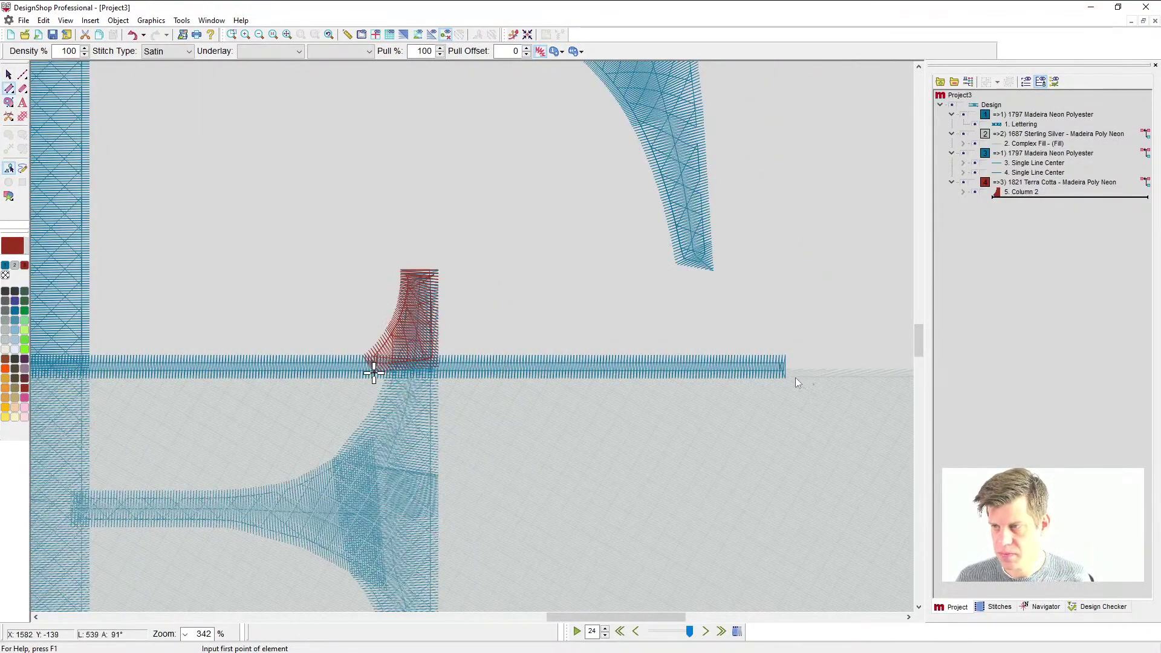
pyautogui.click(786, 379)
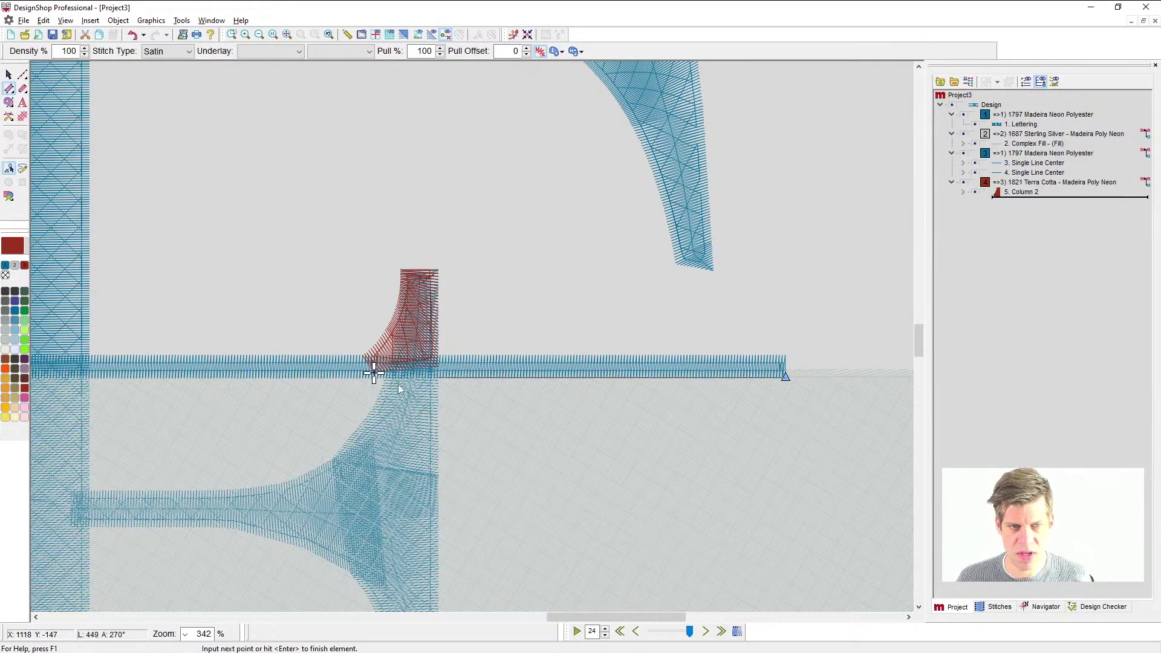
pyautogui.moveTo(84, 379)
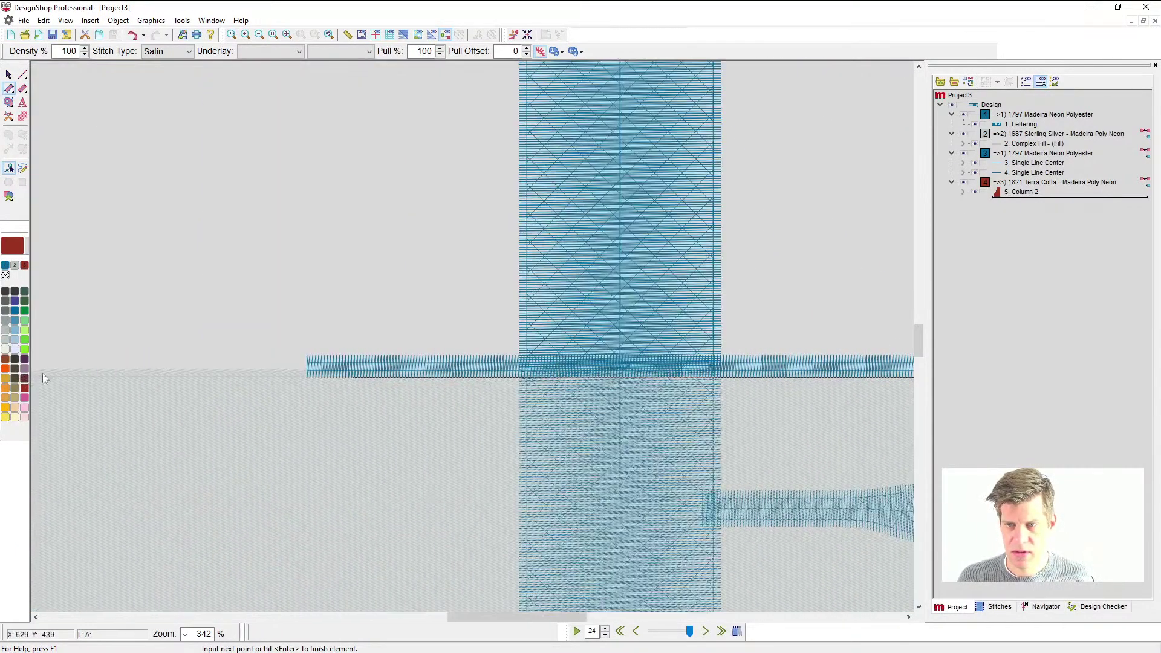
pyautogui.click(306, 388)
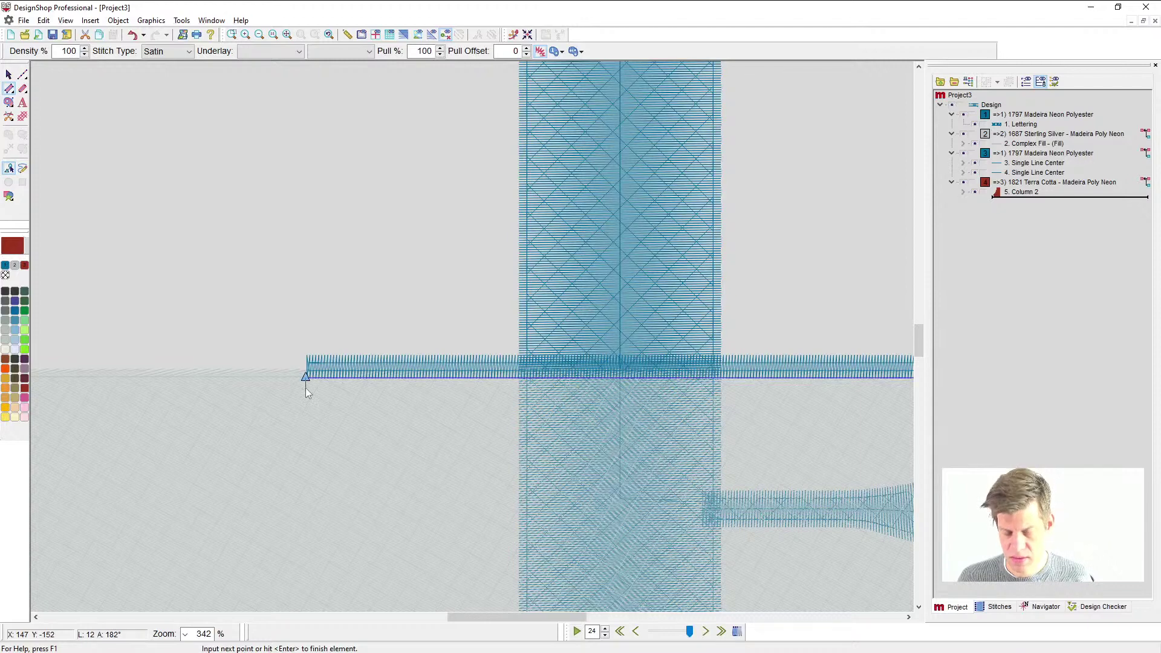
pyautogui.hscroll(3, 680, 368)
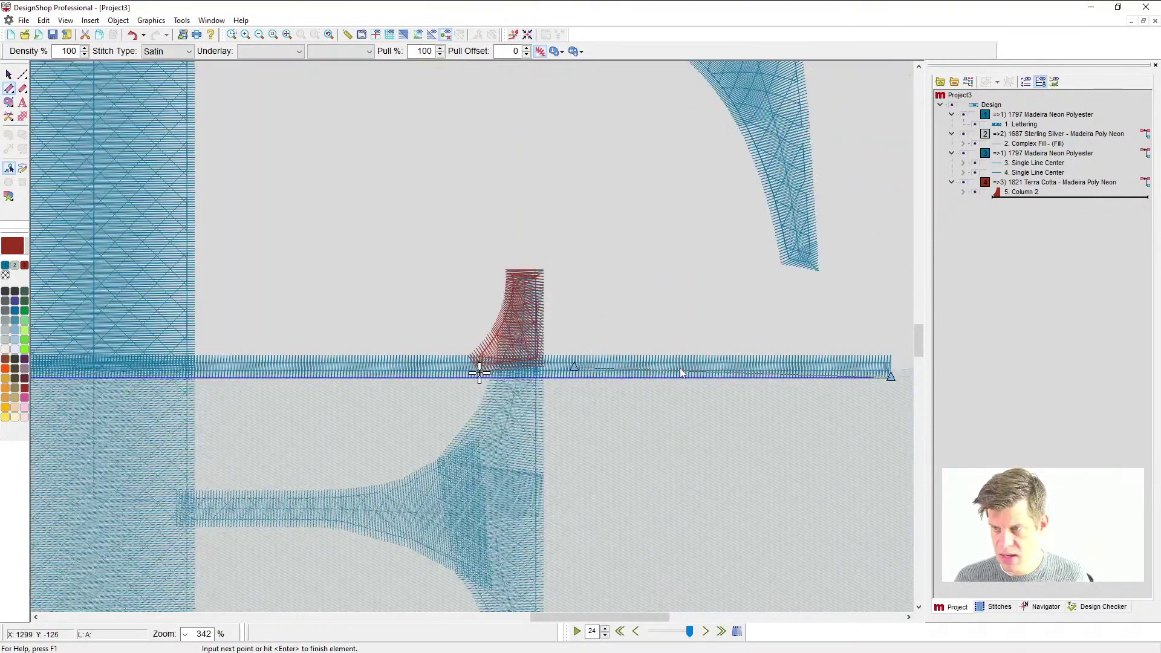
pyautogui.click(784, 354)
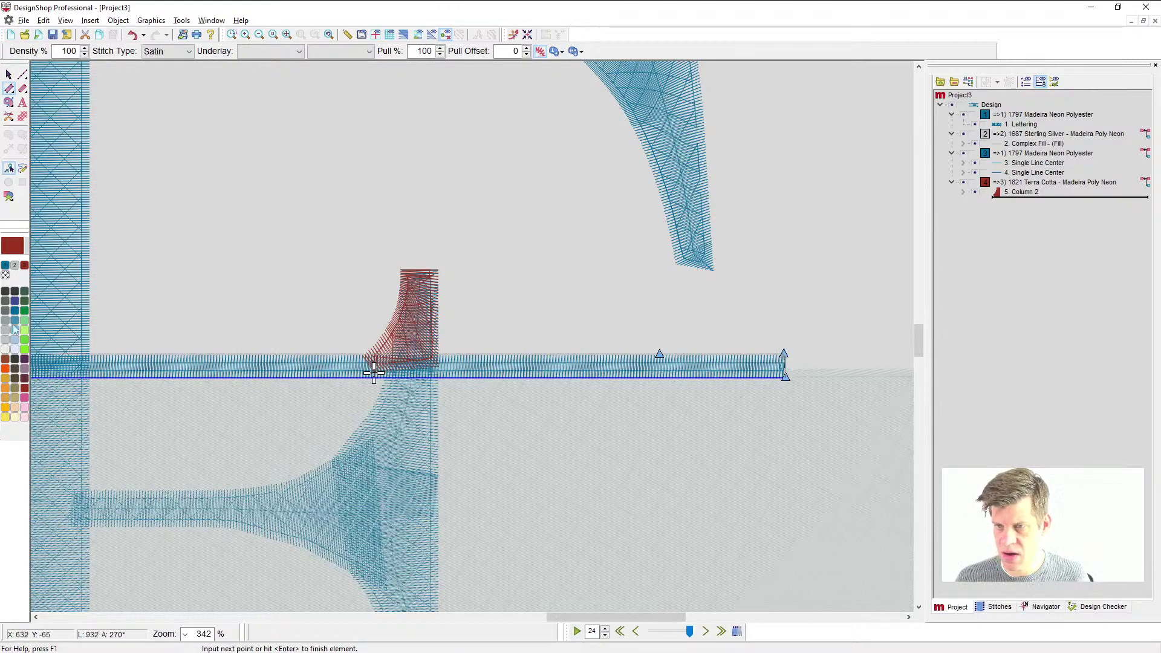
pyautogui.moveTo(36, 357)
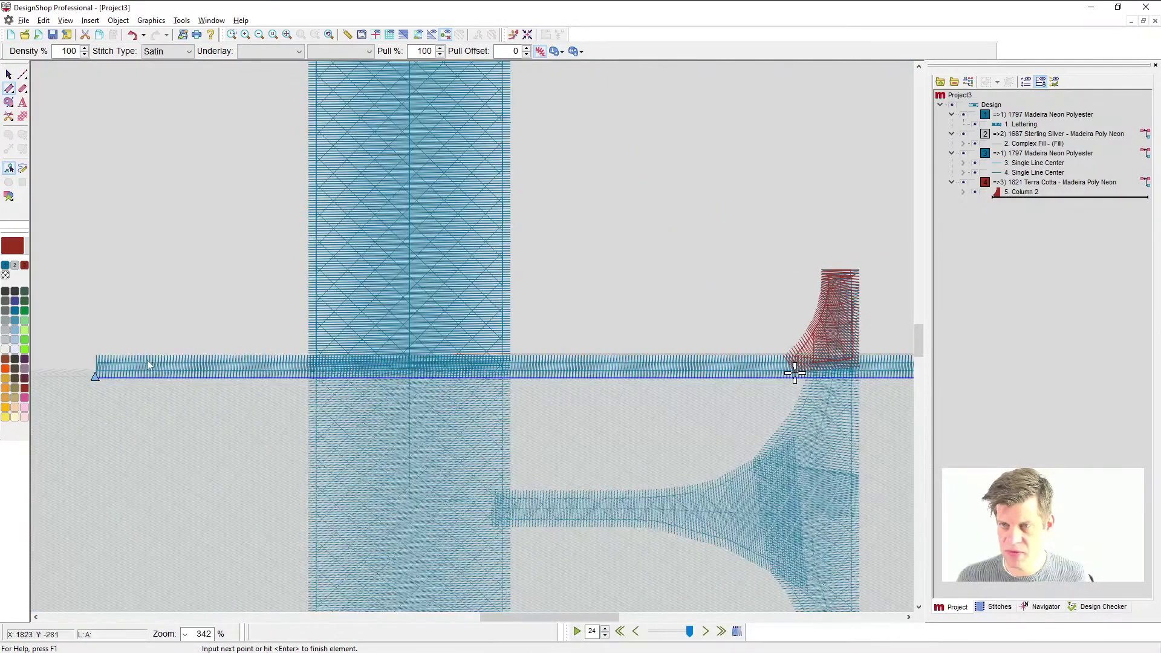
pyautogui.click(96, 358)
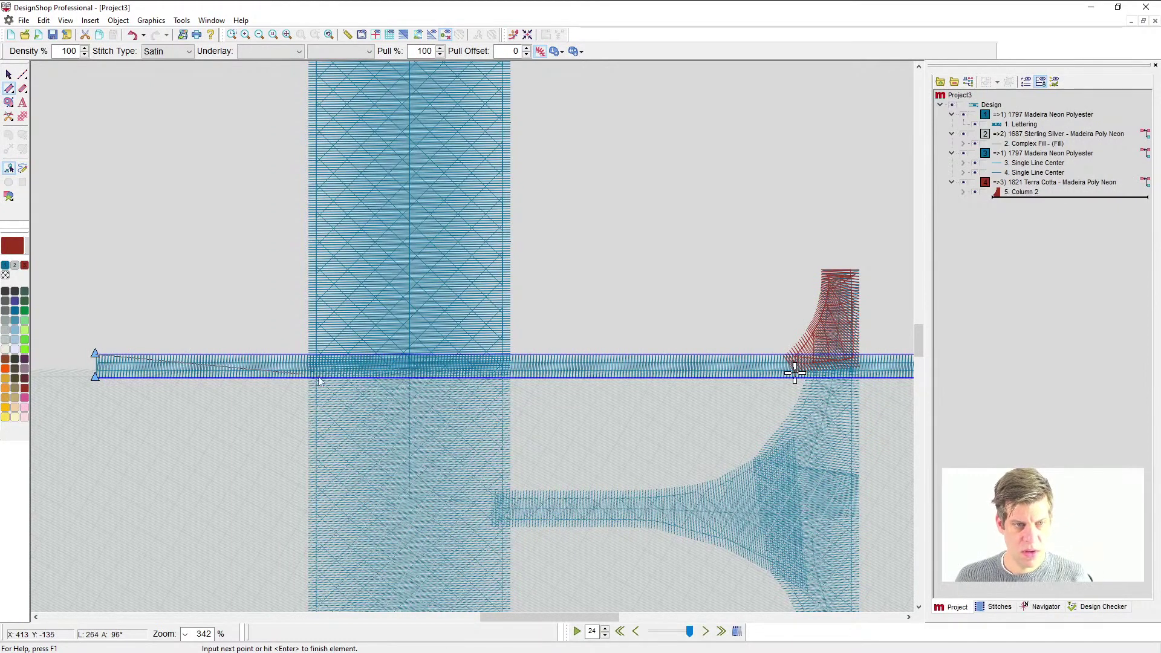
pyautogui.hscroll(3, 470, 396)
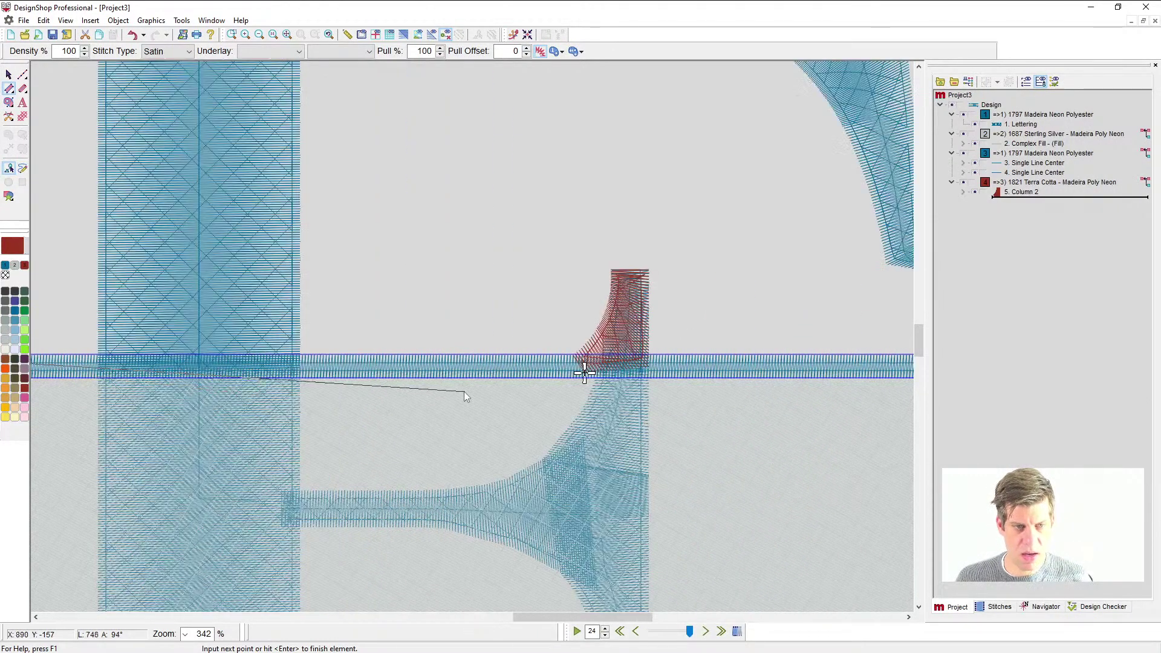
pyautogui.press('Return')
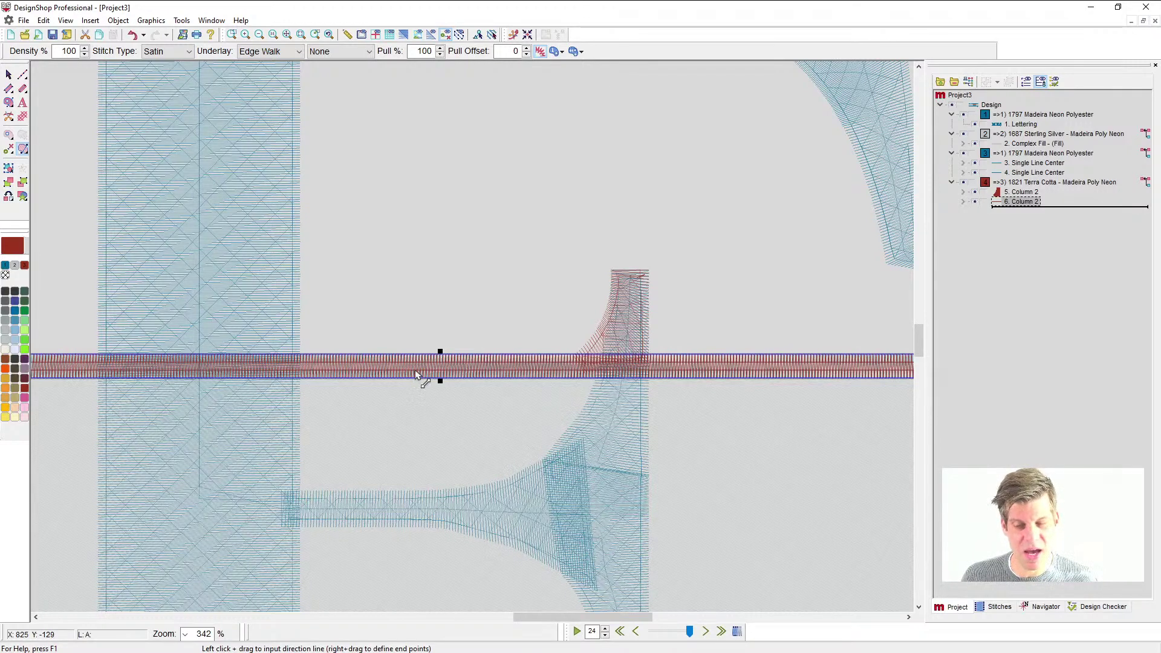
pyautogui.hscroll(3, 416, 375)
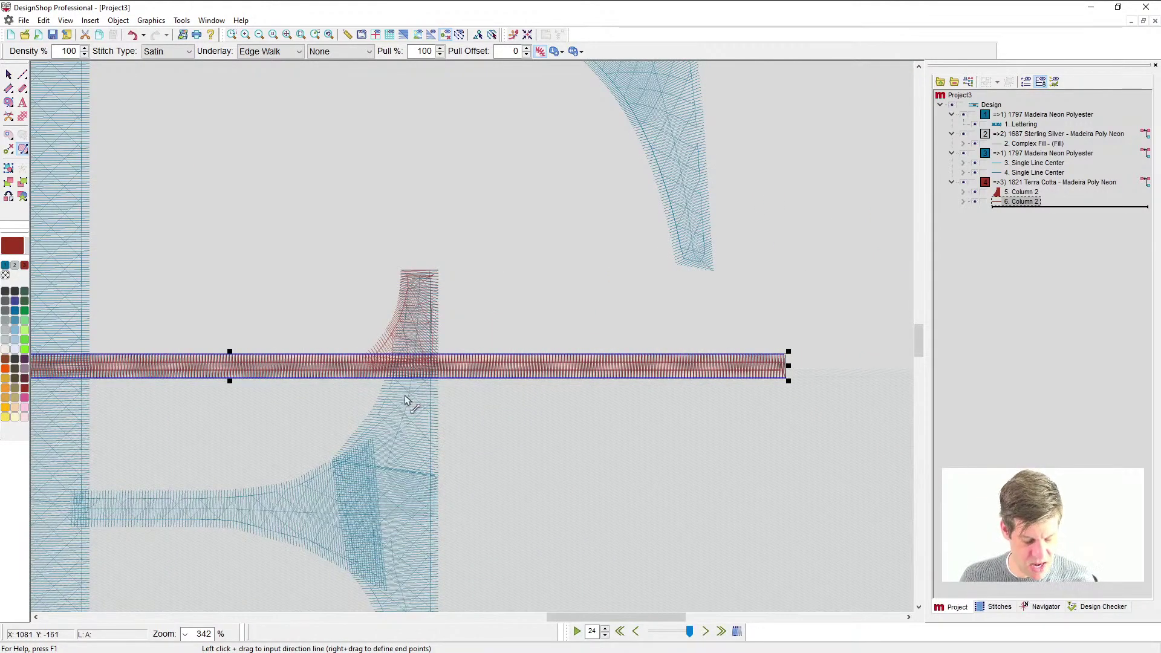
pyautogui.scroll(-3, 405, 394)
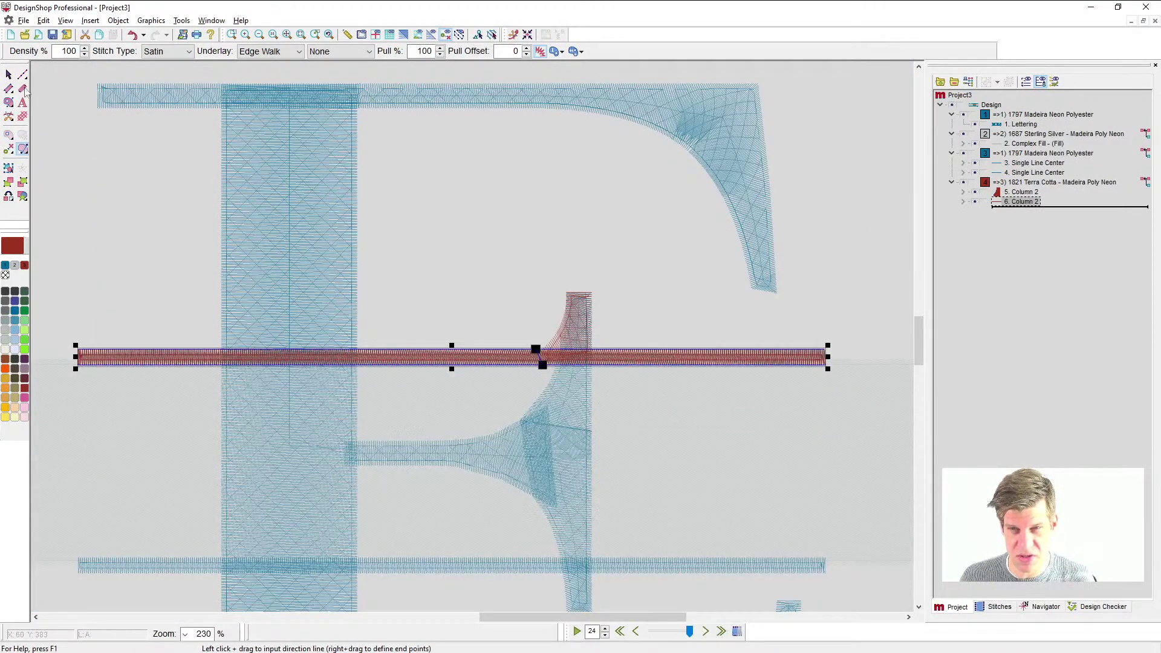
# - Add points to the new column's upper edge at the serif and both stem sides, and raise its middle into a shallow arc across the E's stem
pyautogui.click(9, 76)
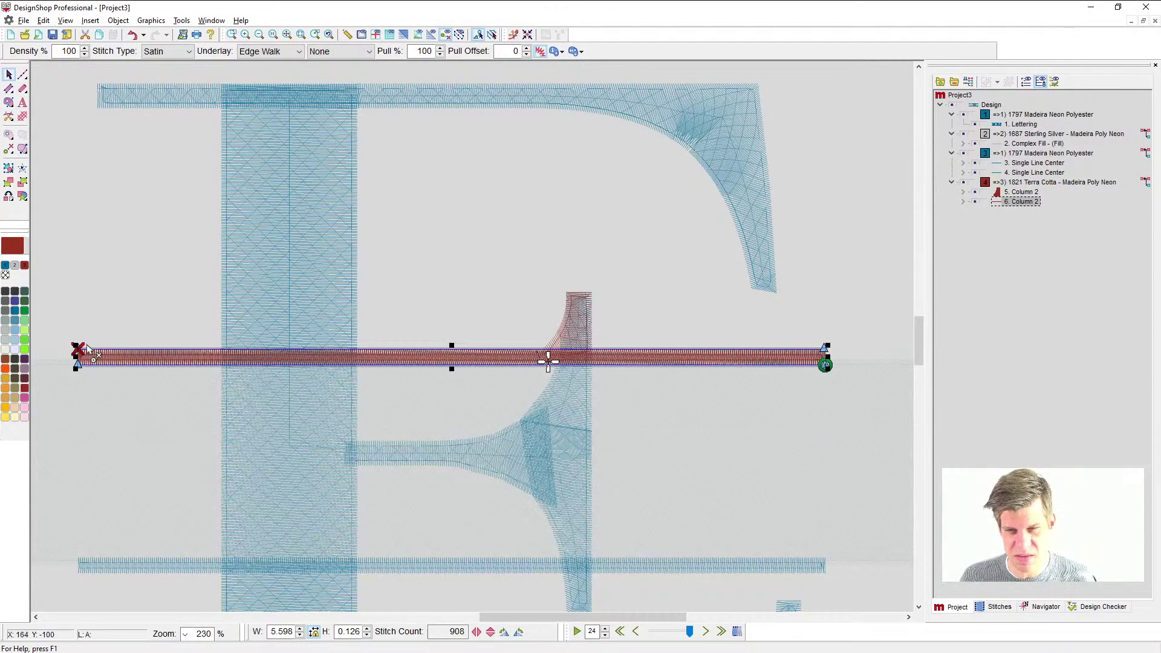
pyautogui.scroll(1, 578, 356)
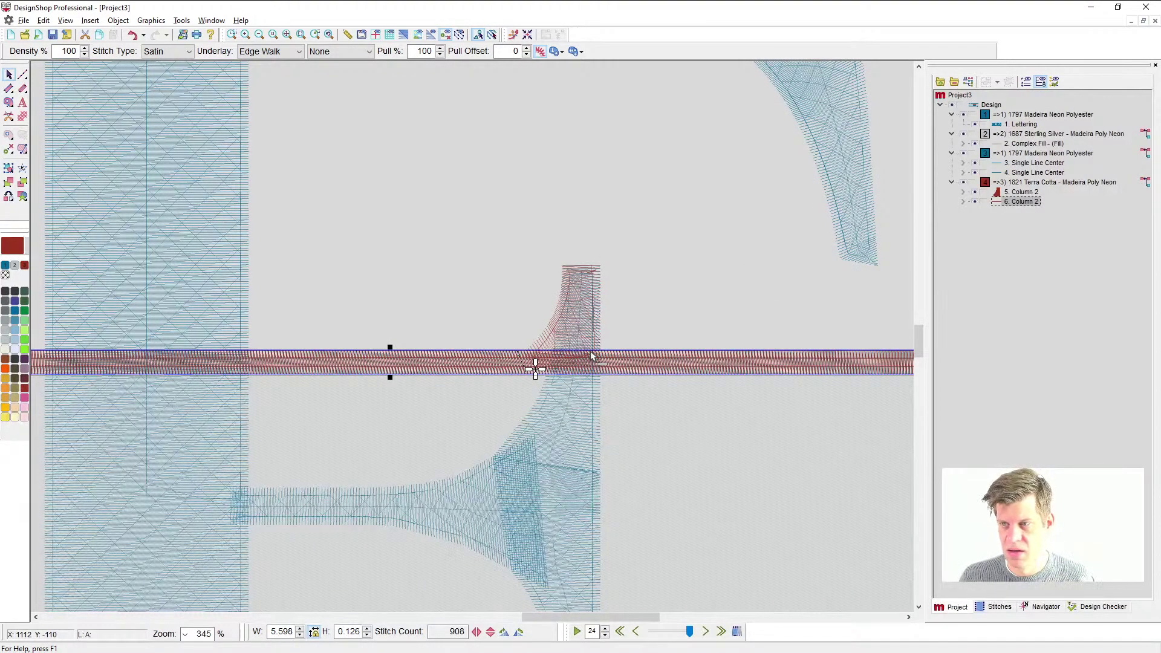
pyautogui.click(598, 350)
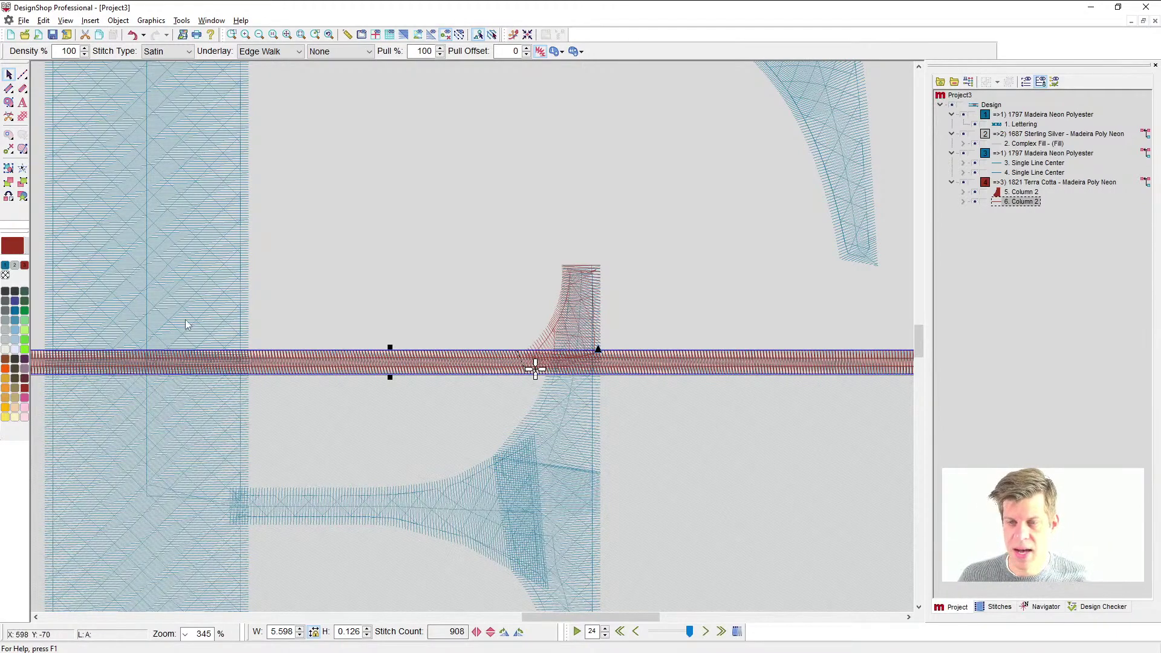
pyautogui.click(245, 352)
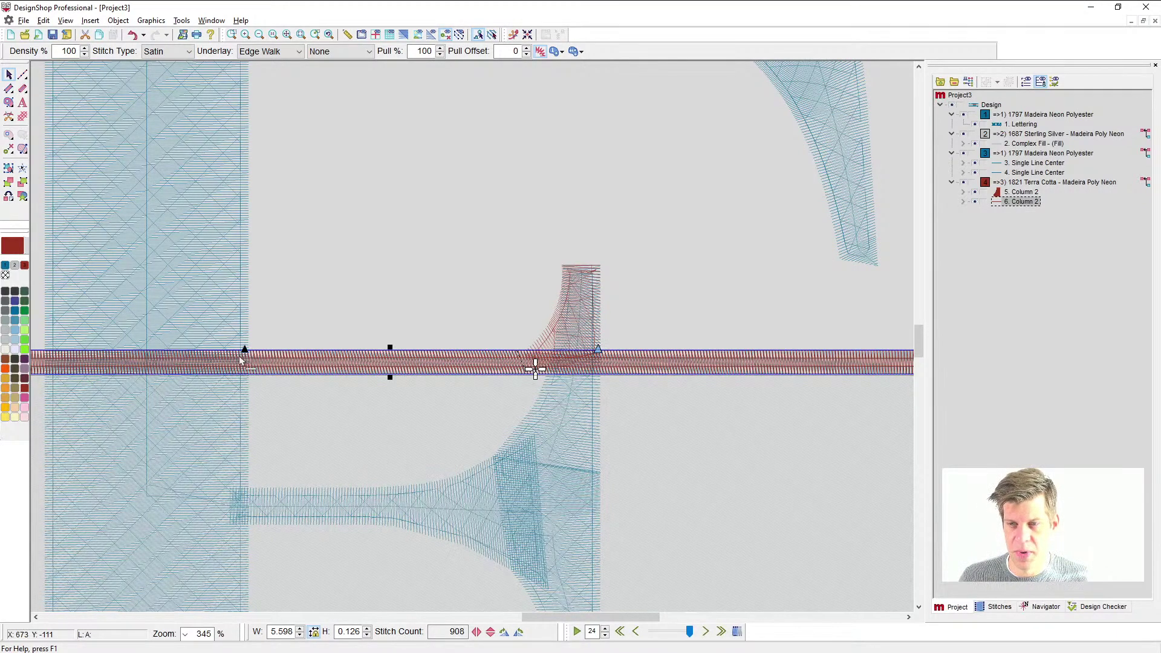
pyautogui.hscroll(-3, 248, 355)
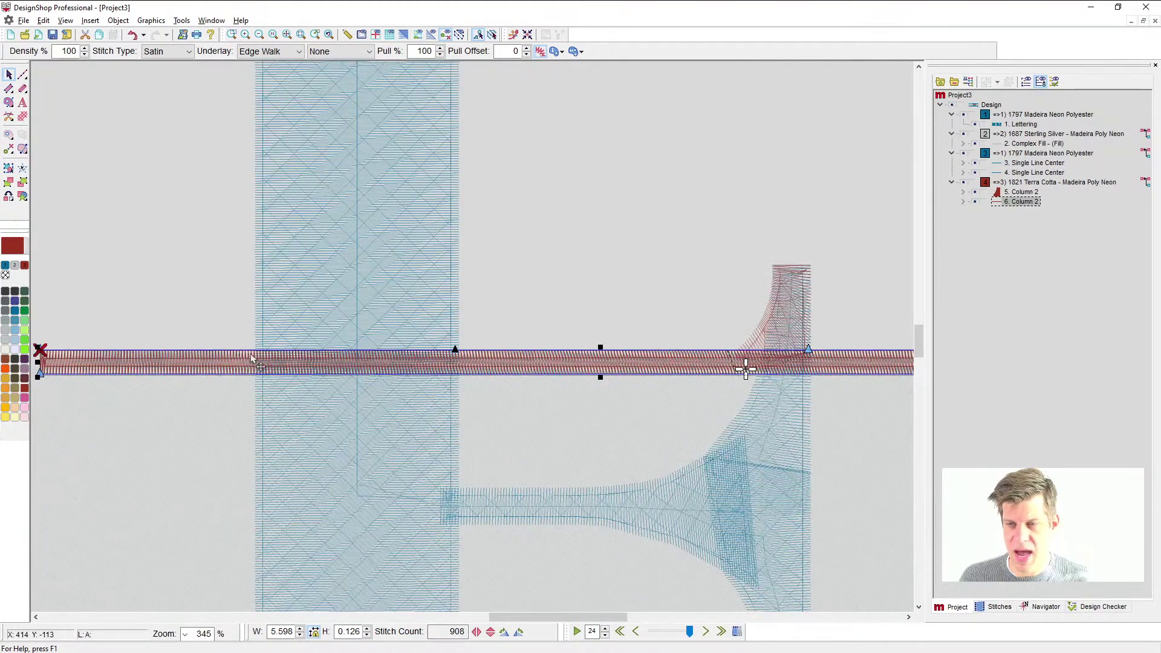
pyautogui.click(345, 352)
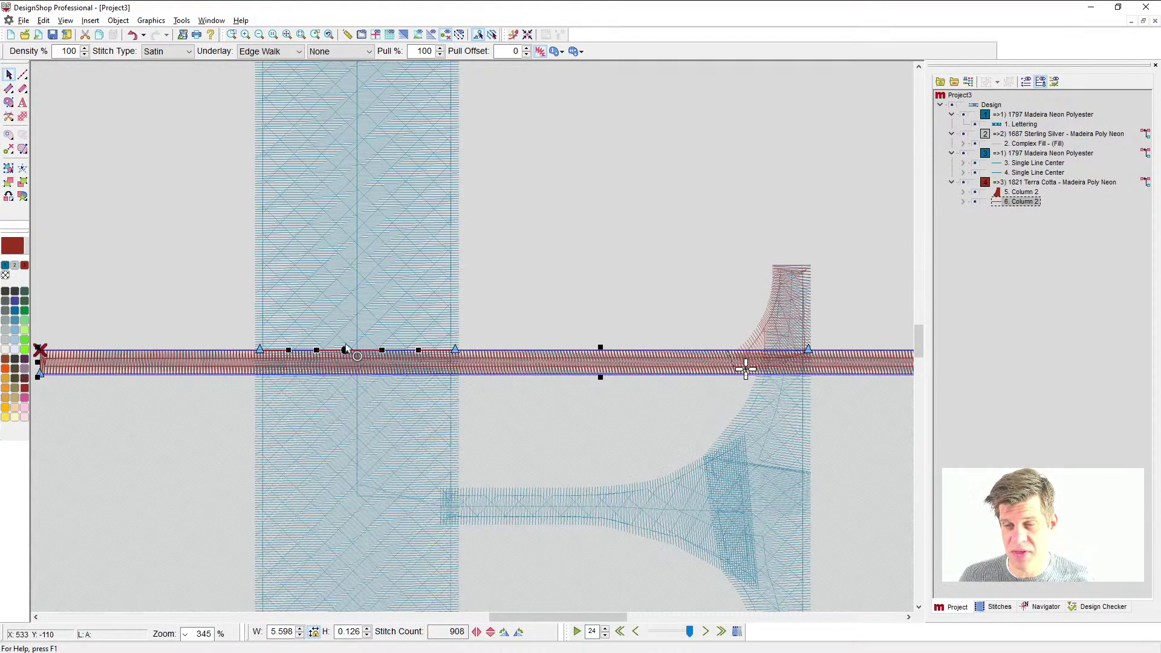
pyautogui.moveTo(346, 352); pyautogui.dragTo(348, 338)
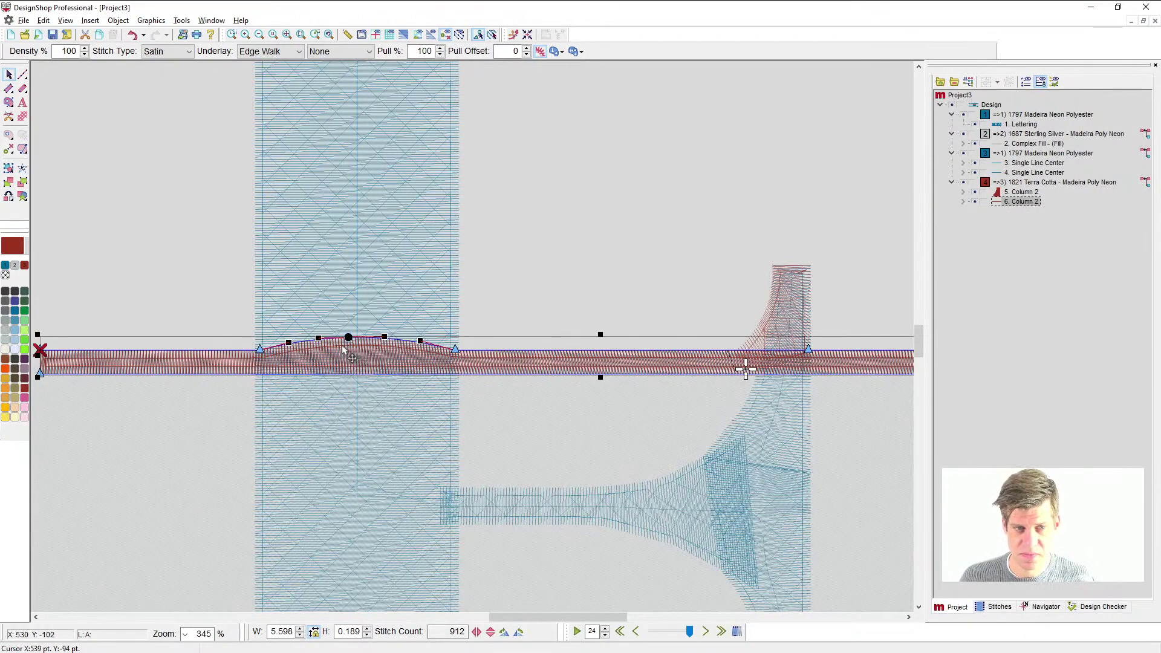
pyautogui.scroll(-2, 526, 390)
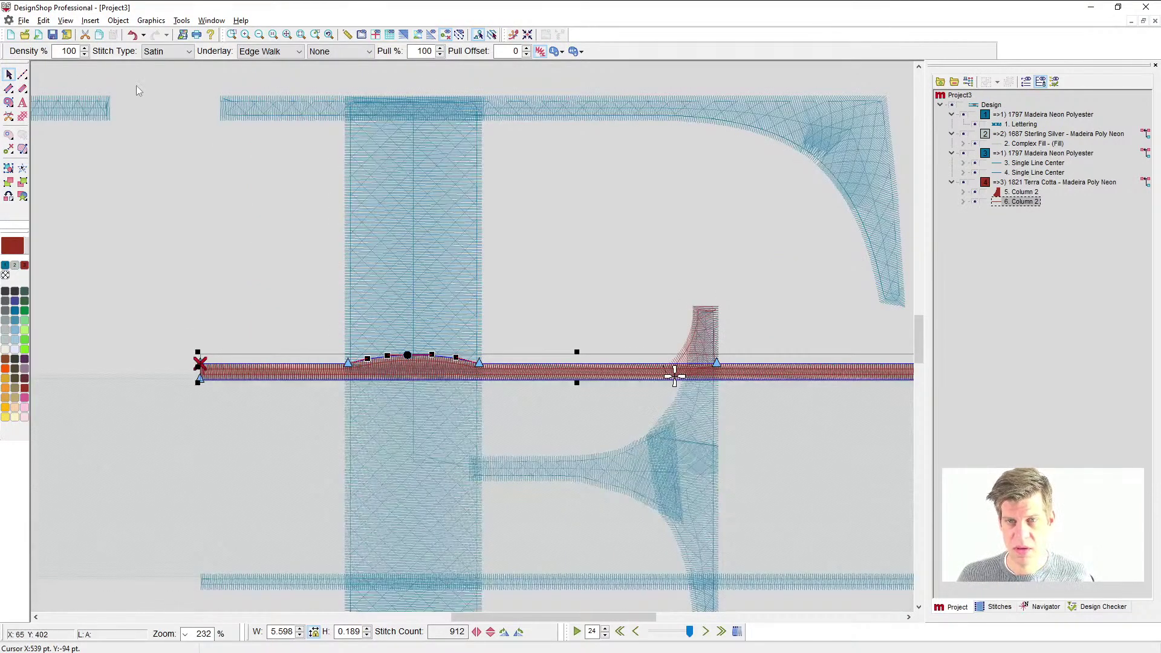
# - Move the column's exit point to the arc's outer corner on the E's stem and its entry point to where the serif column ends
pyautogui.click(202, 364)
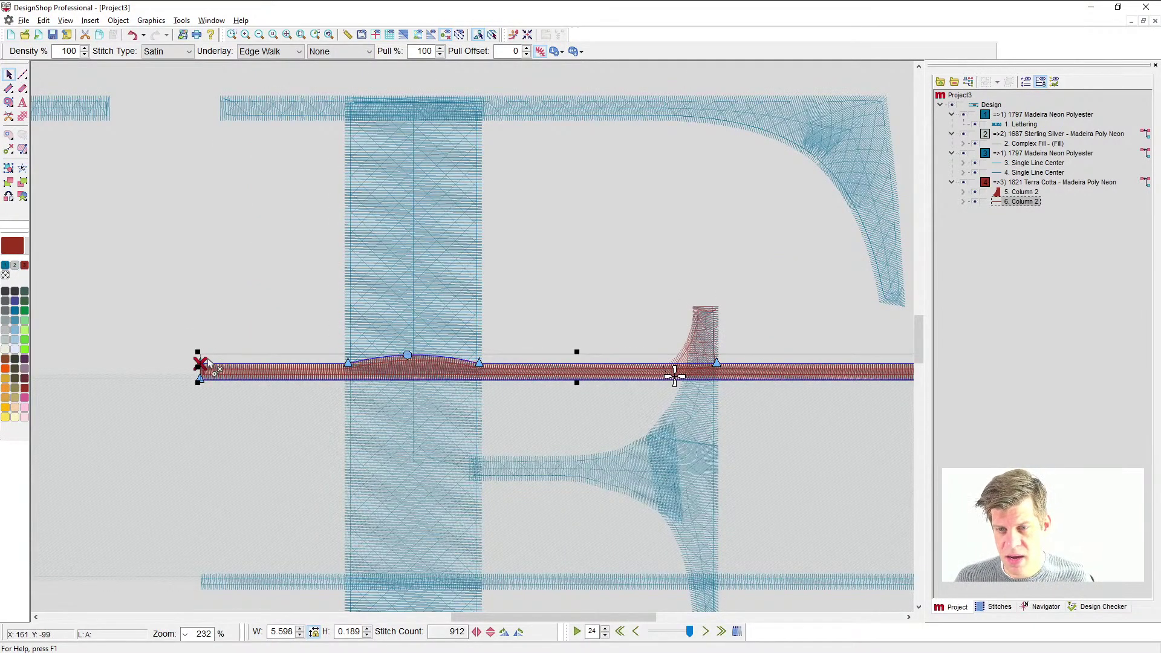
pyautogui.click(347, 362)
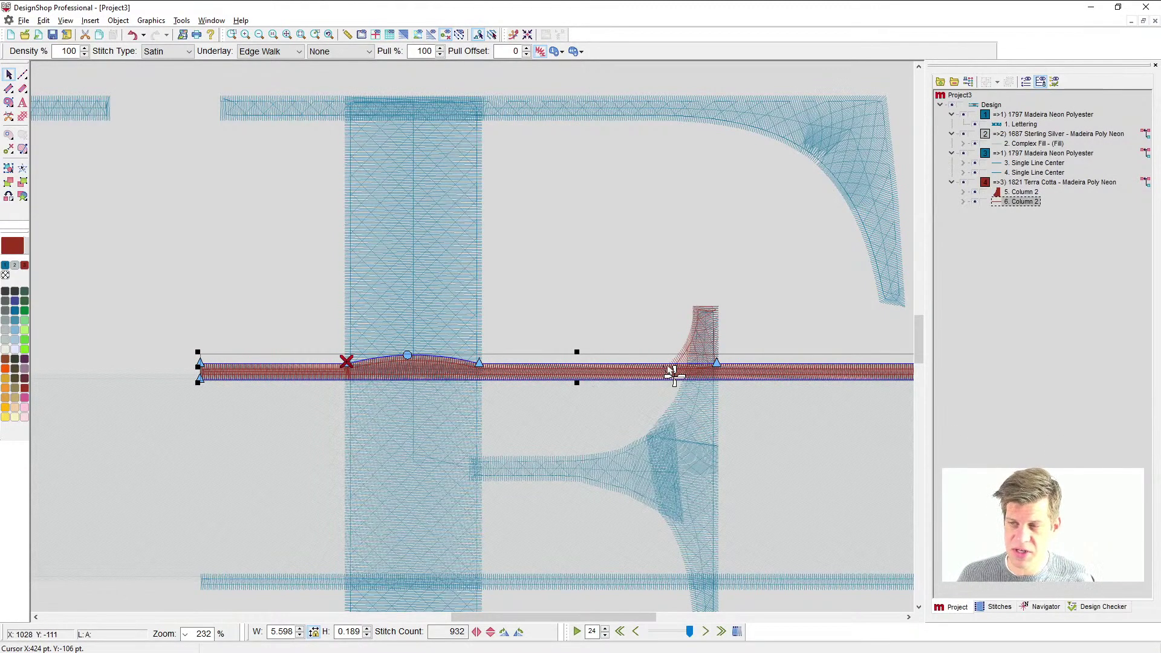
pyautogui.hscroll(2, 698, 393)
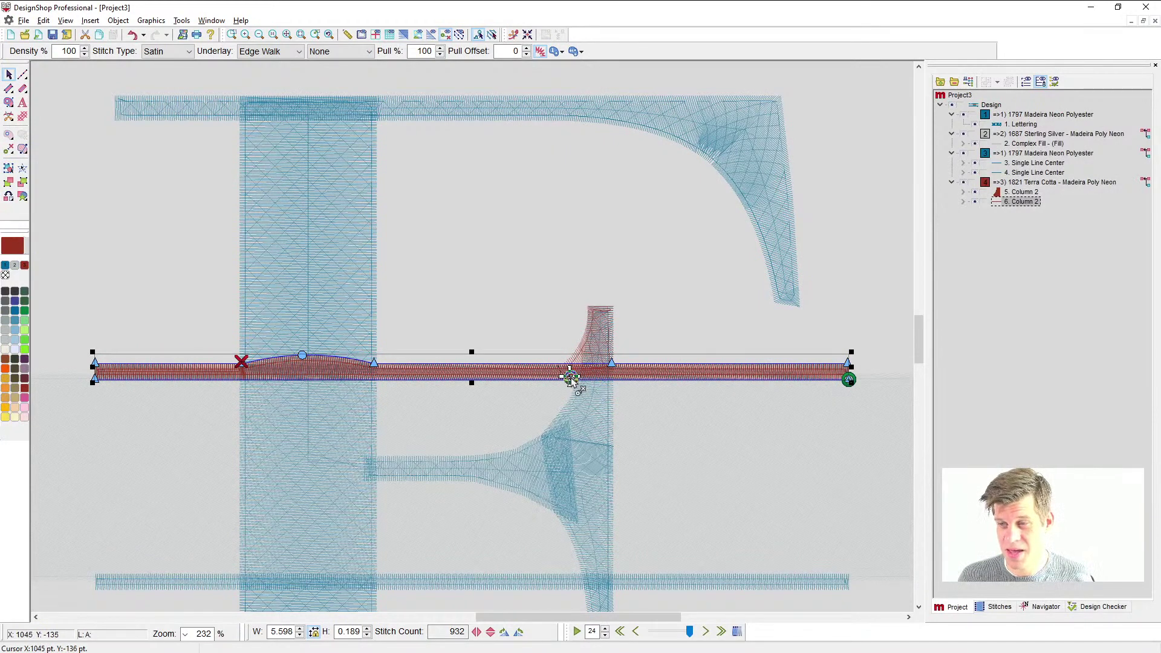
pyautogui.click(570, 376)
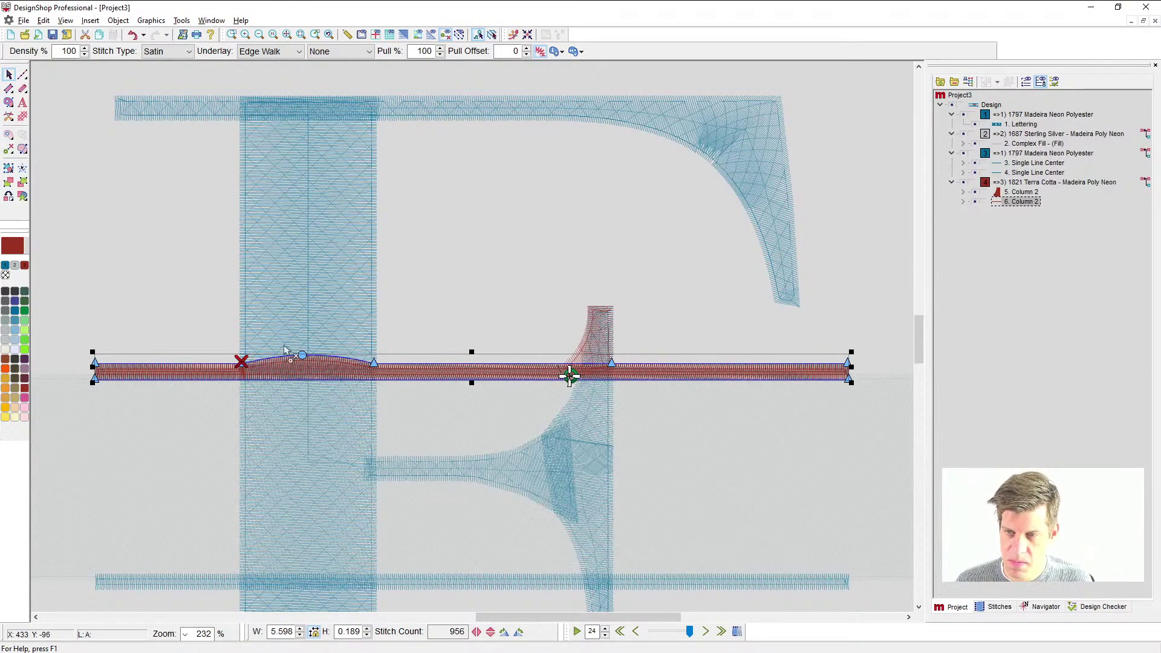
# - Digitize a normal walk stitch from the arc's peak straight up the E's stem into the top bar
pyautogui.click(23, 74)
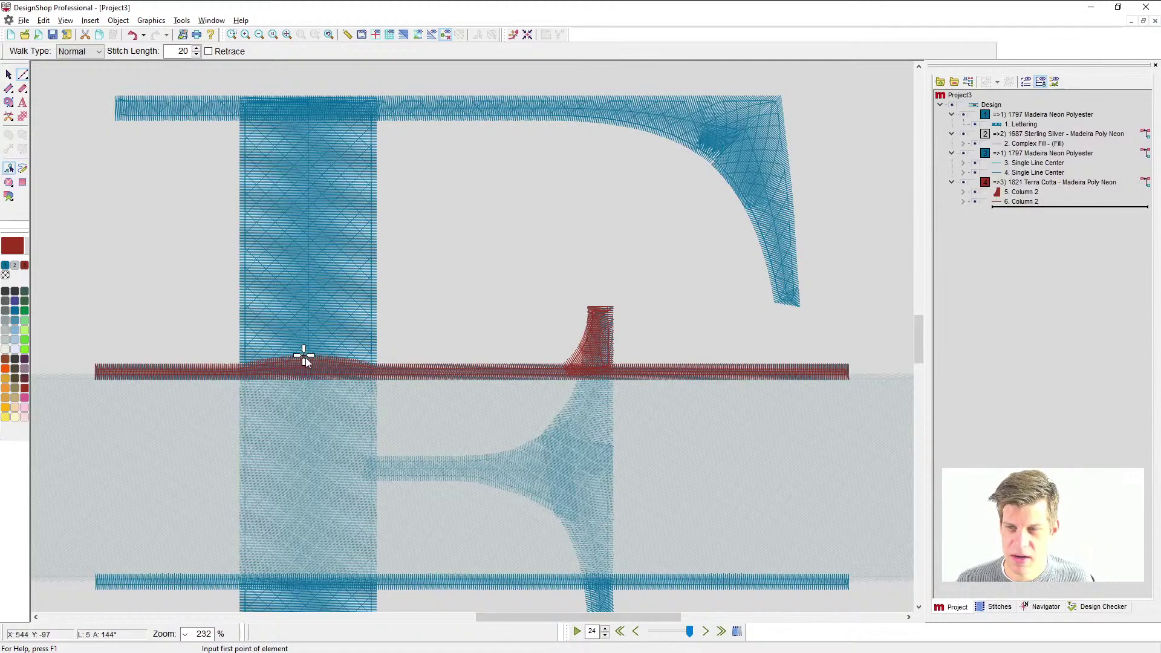
pyautogui.click(304, 357)
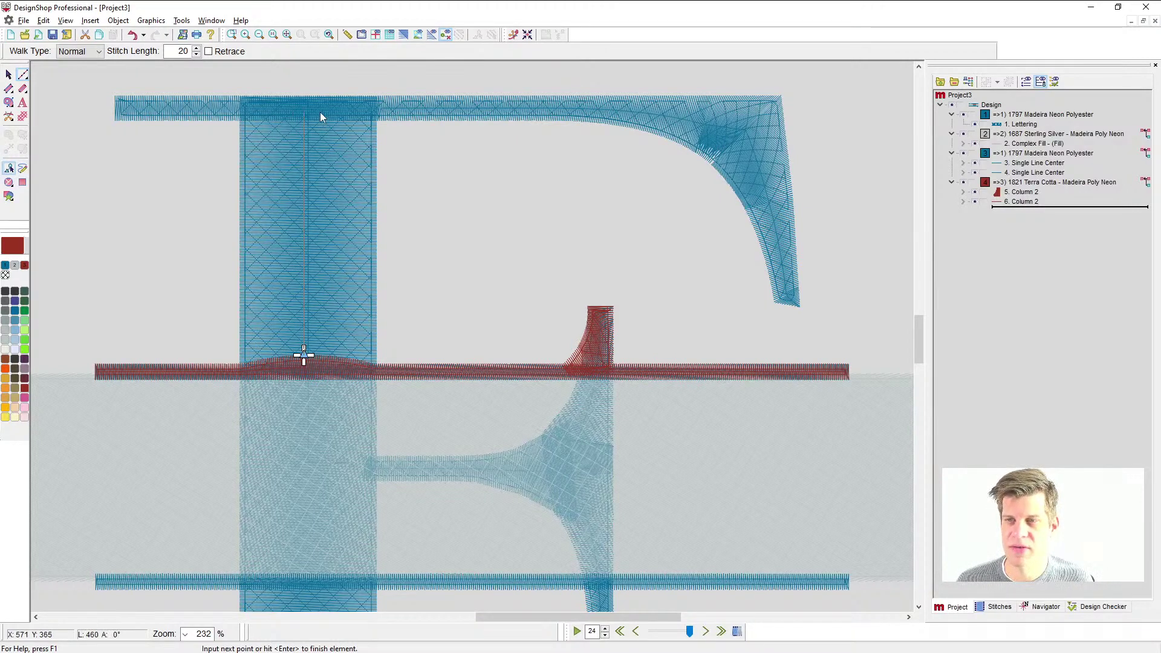
pyautogui.press('Return')
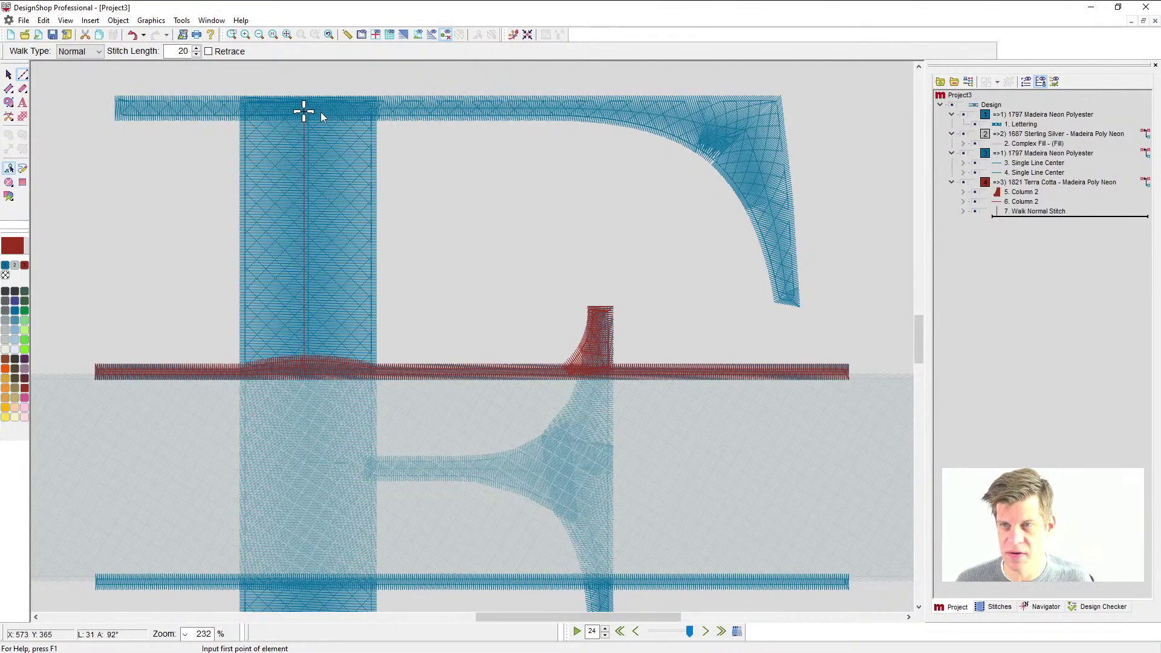
# - Start a satin column along the upper edge of the E's top bar, continuing down the serif's outer side with a curve point midway
pyautogui.click(10, 89)
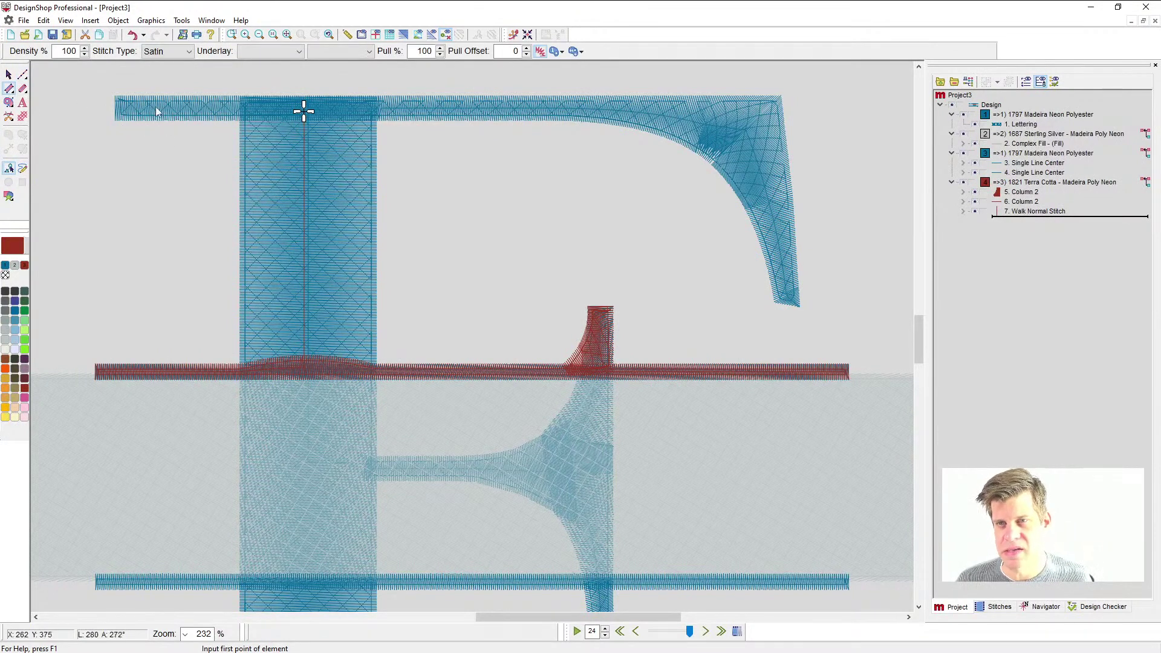
pyautogui.scroll(1, 155, 106)
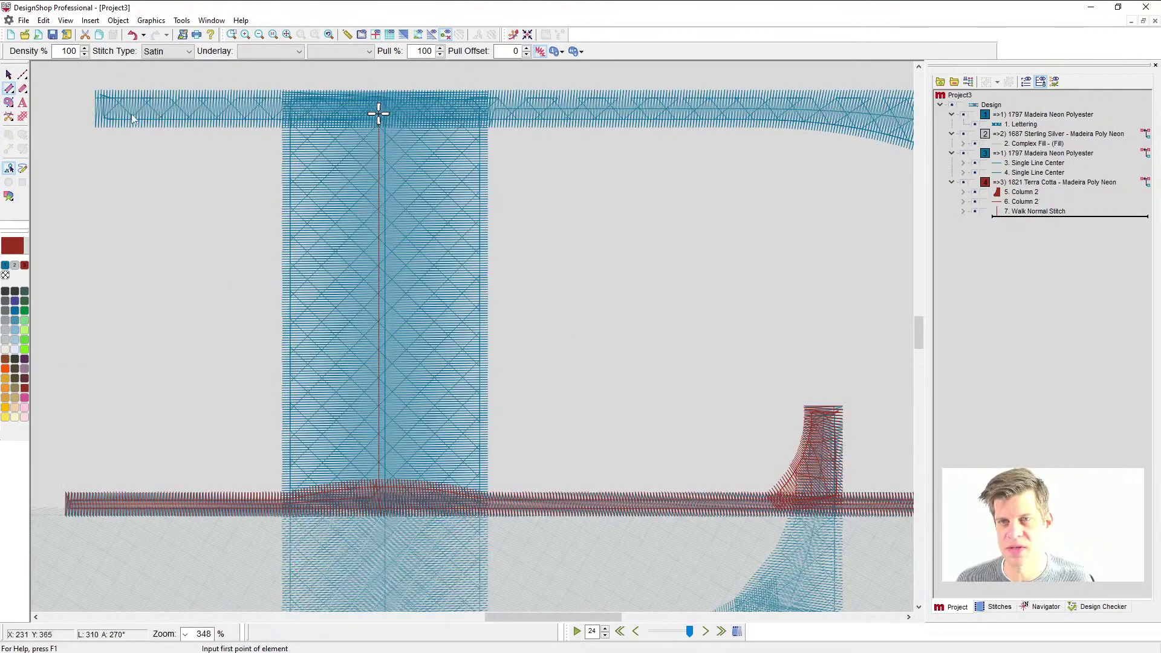
pyautogui.click(95, 90)
pyautogui.hscroll(3, 880, 107)
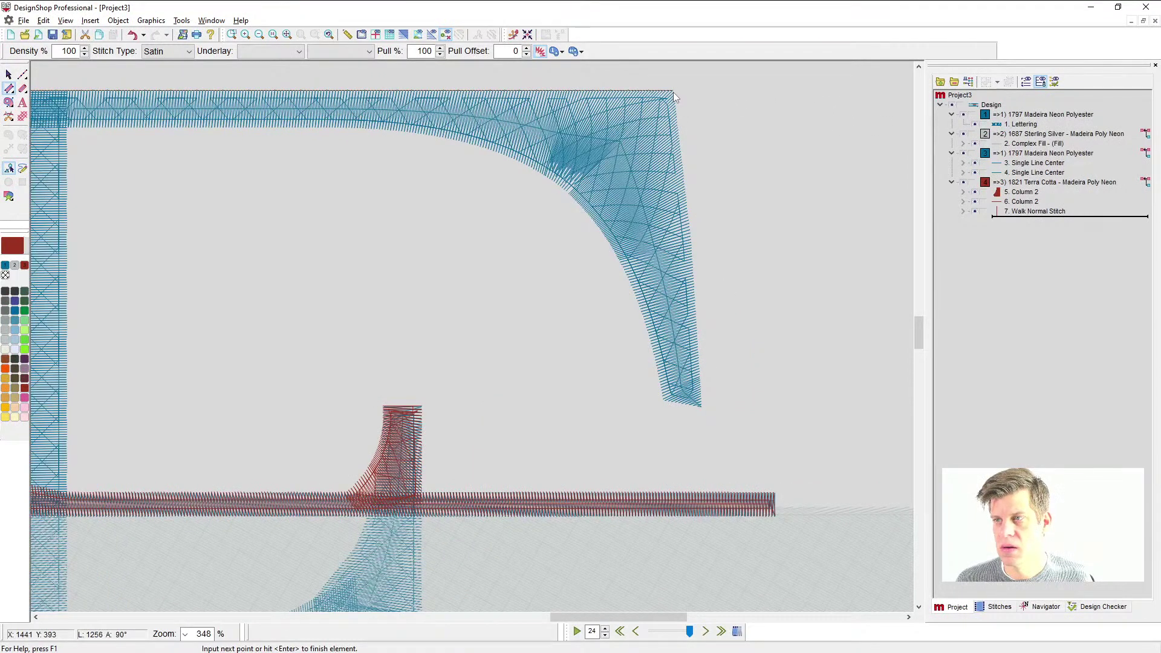
pyautogui.click(673, 91)
pyautogui.click(702, 404)
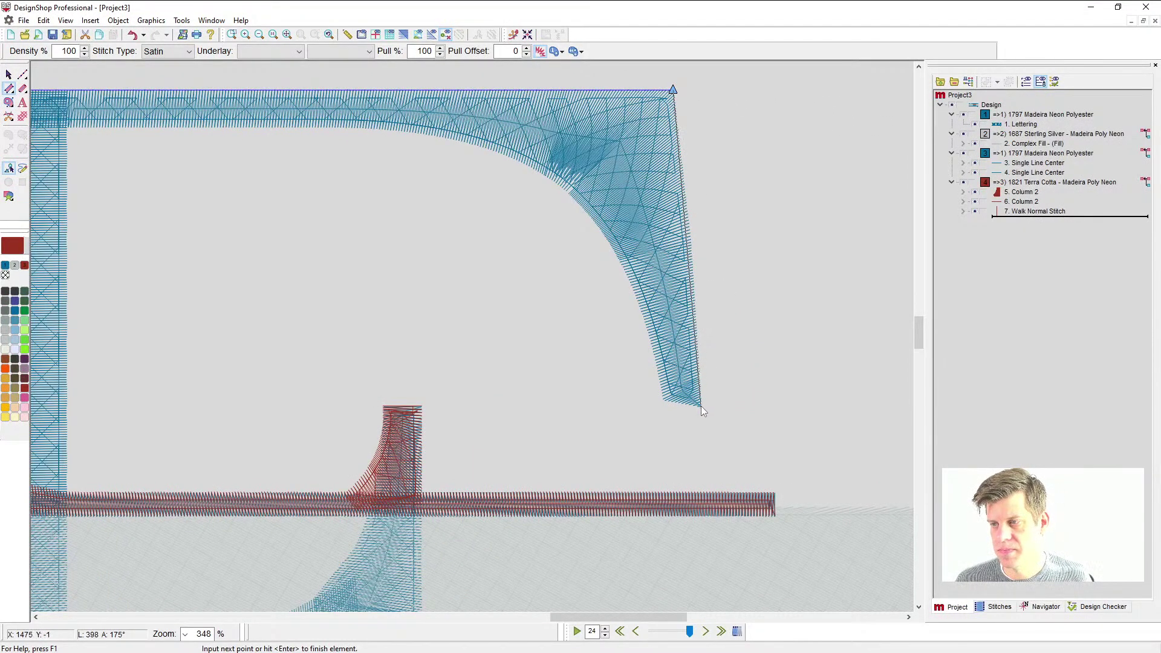
pyautogui.rightClick(690, 245)
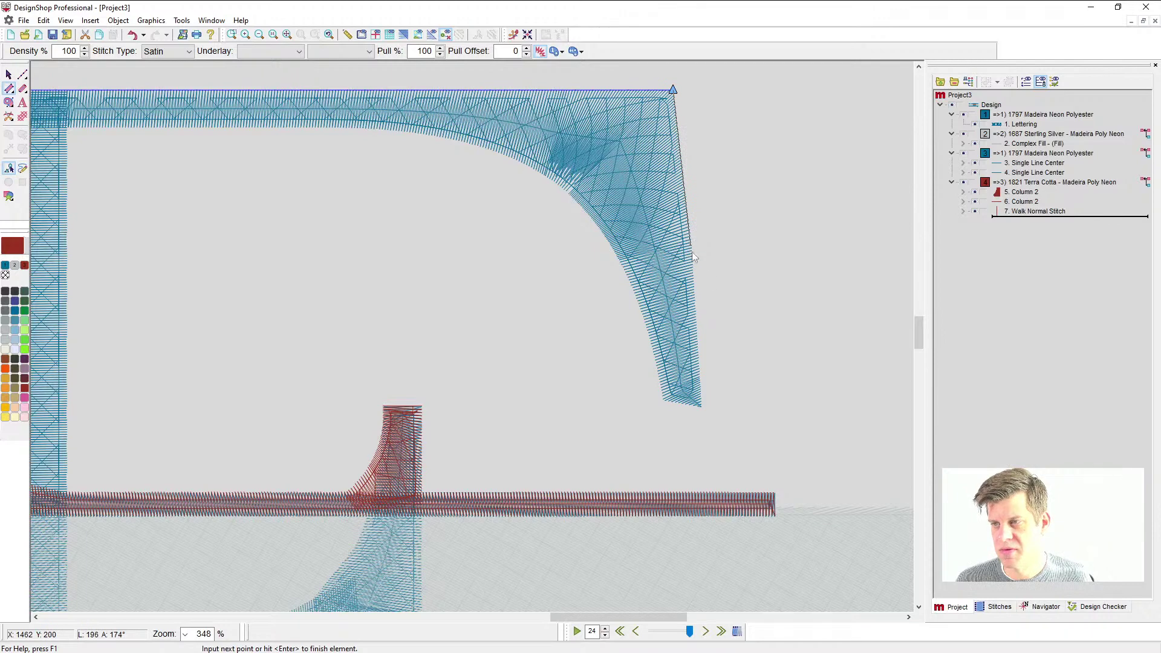
pyautogui.click(701, 406)
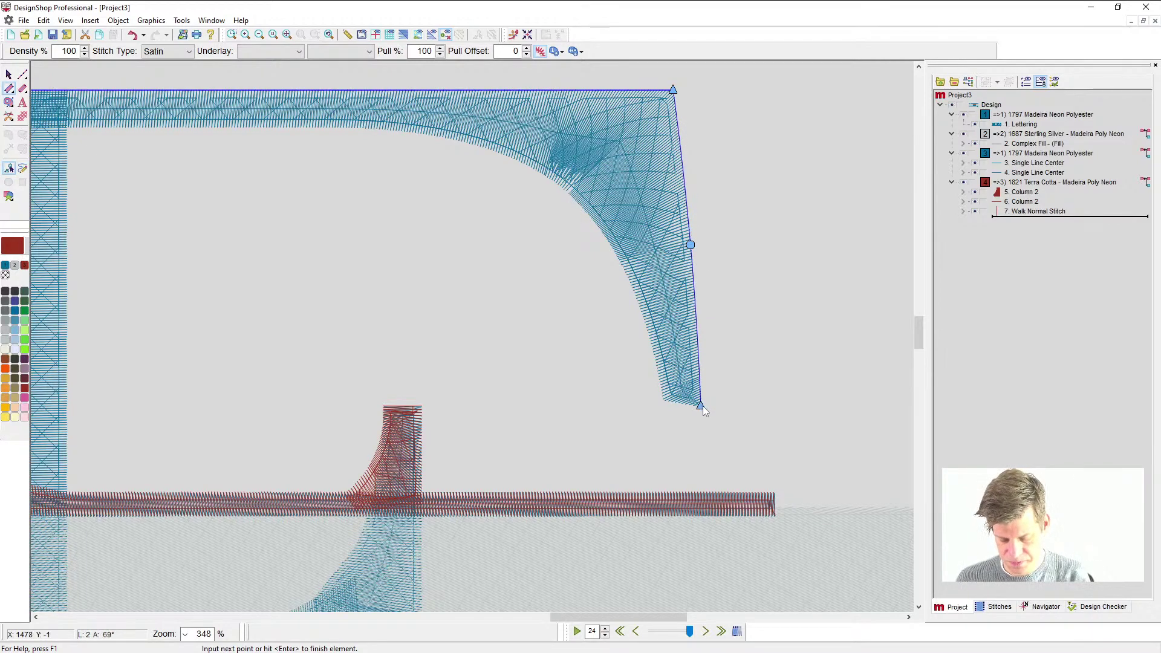
# - Digitize the column's second edge along the bar's underside and serif's inner curve, and add a near-vertical stitch direction line where the curve begins
pyautogui.hscroll(-5, 571, 390)
pyautogui.hscroll(-5, 572, 392)
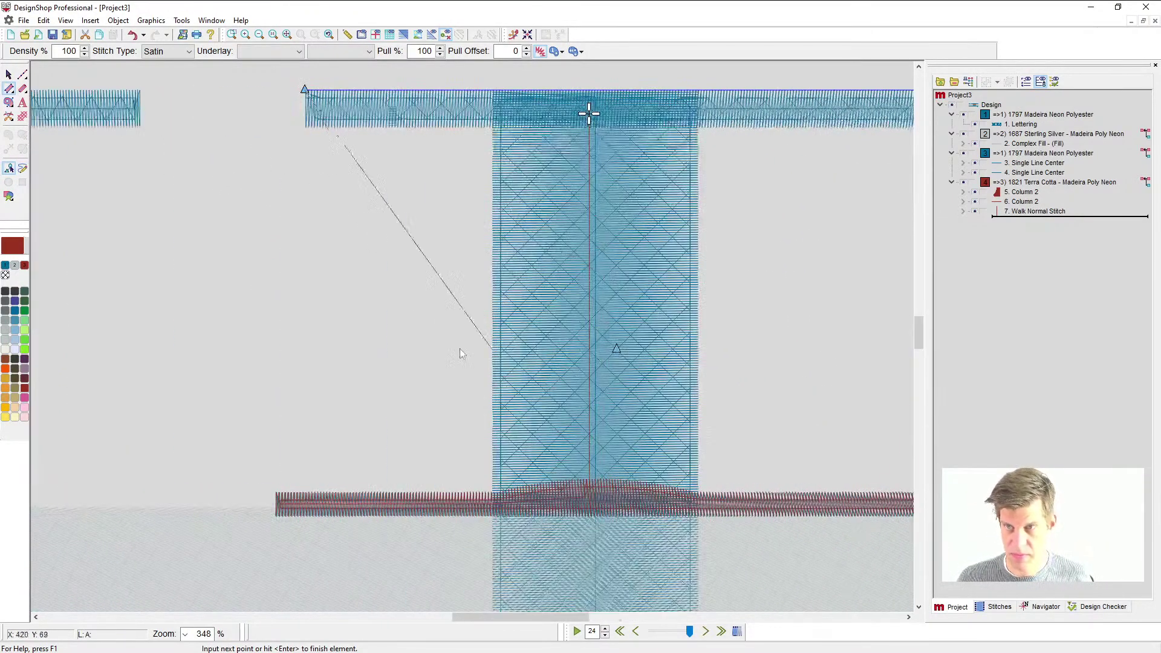
pyautogui.click(306, 128)
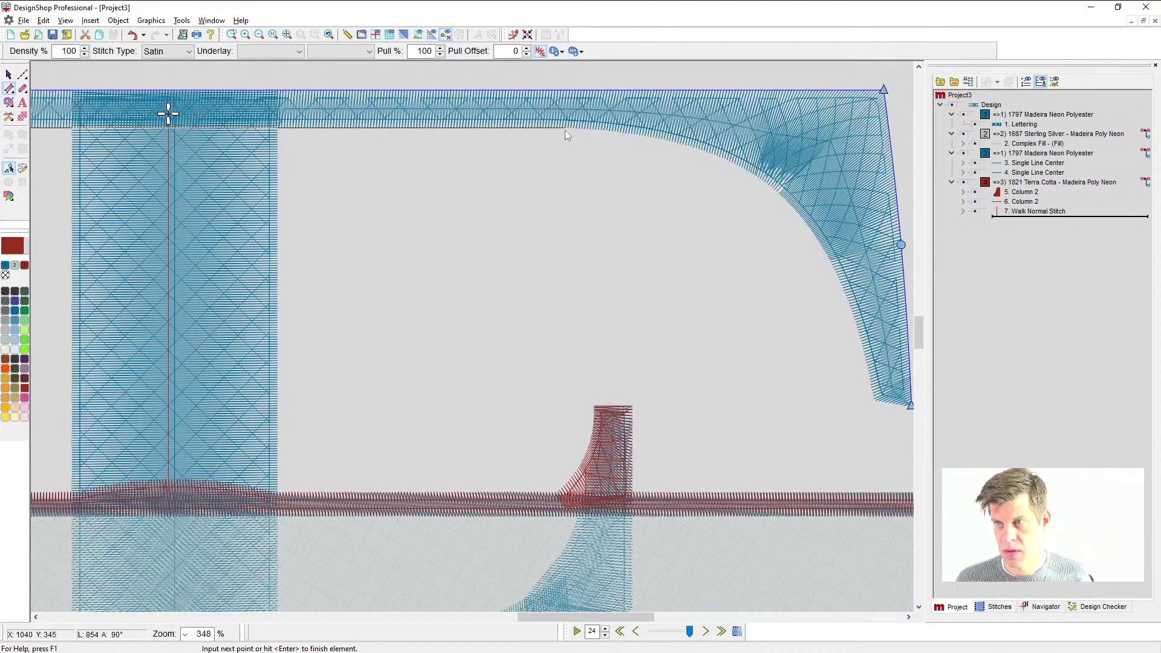
pyautogui.click(573, 127)
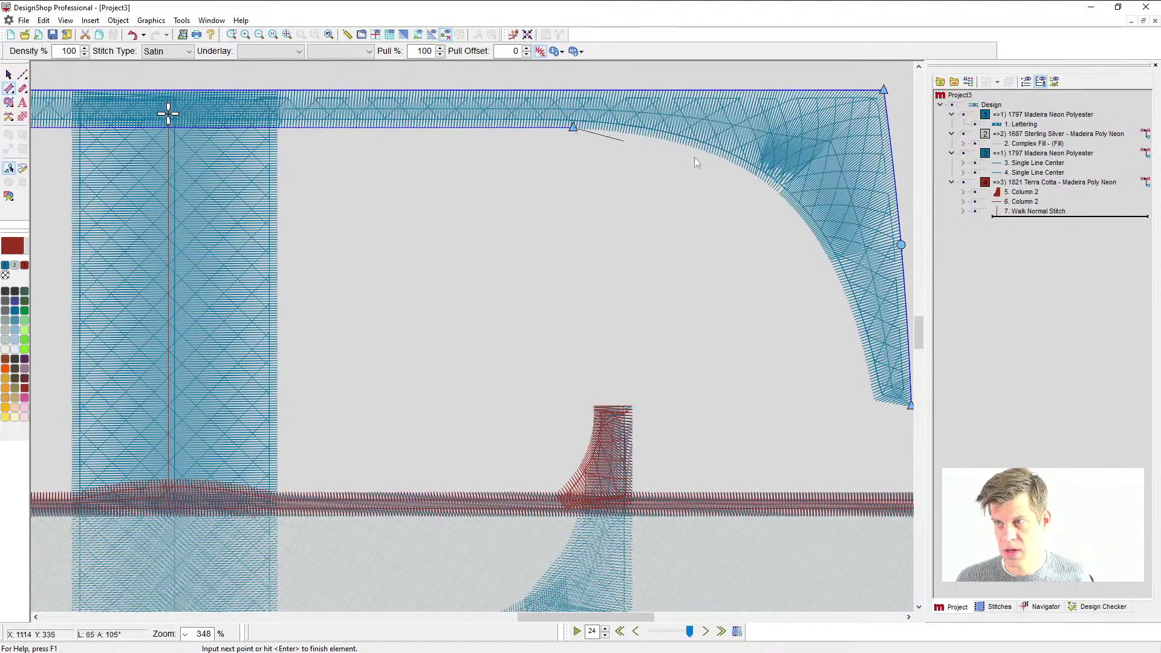
pyautogui.click(740, 168)
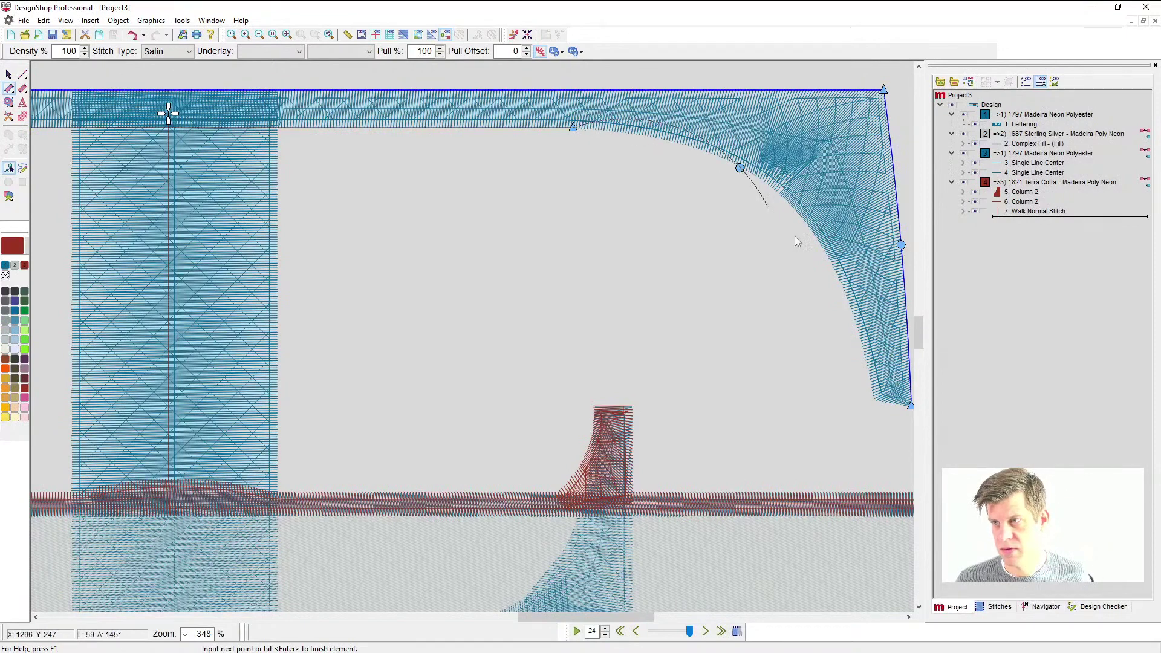
pyautogui.click(841, 283)
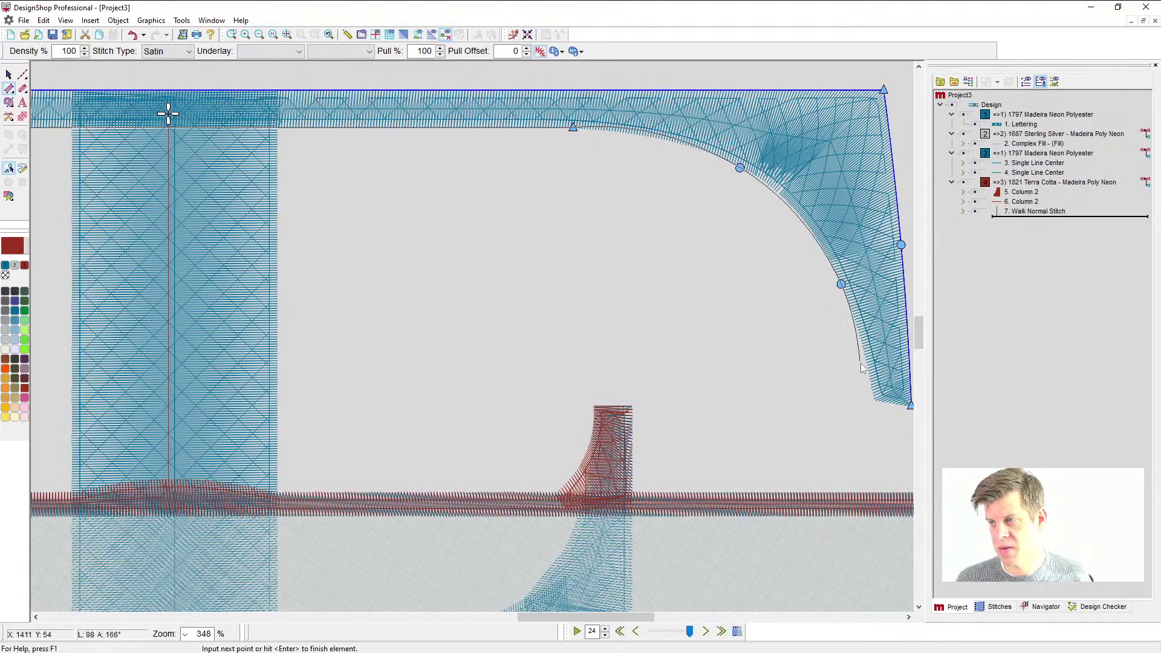
pyautogui.click(876, 405)
pyautogui.press('Return')
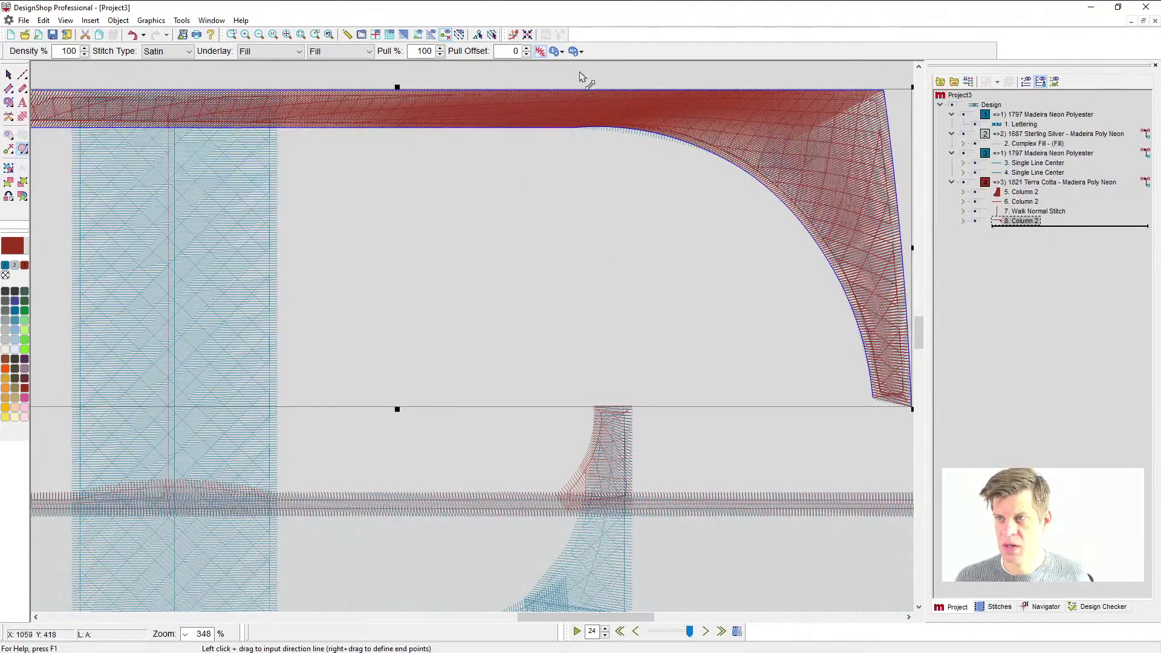
pyautogui.moveTo(575, 89); pyautogui.dragTo(573, 128)
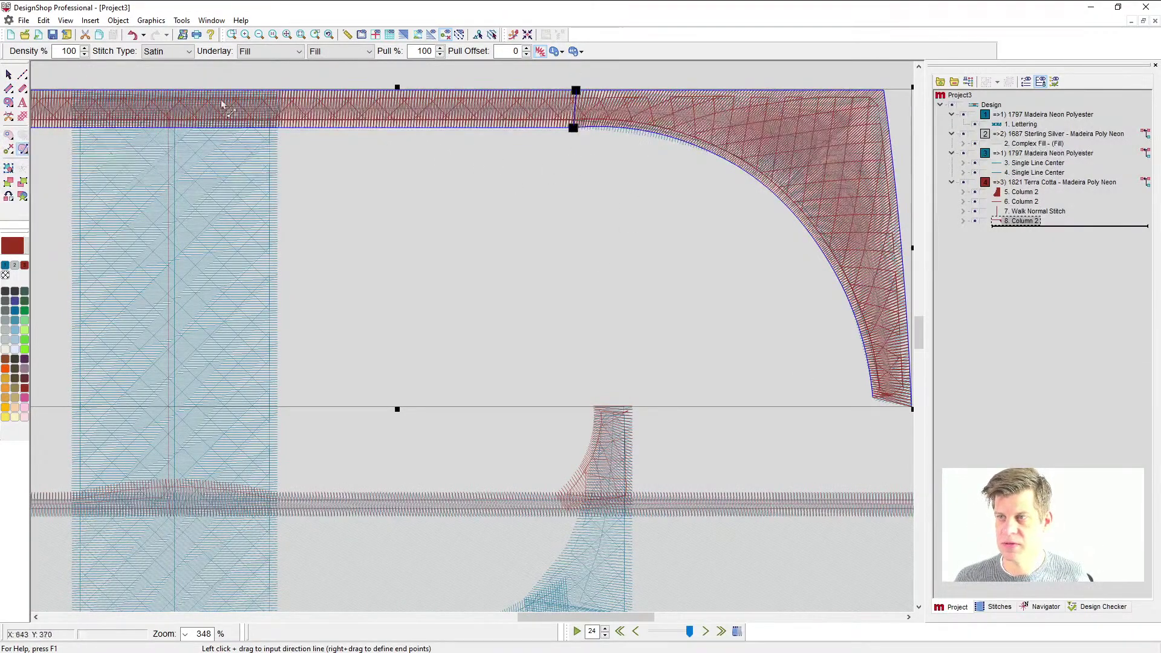
# - Pull the start of the column's inner serif curve slightly downward so it follows the lettering's outline
pyautogui.click(9, 74)
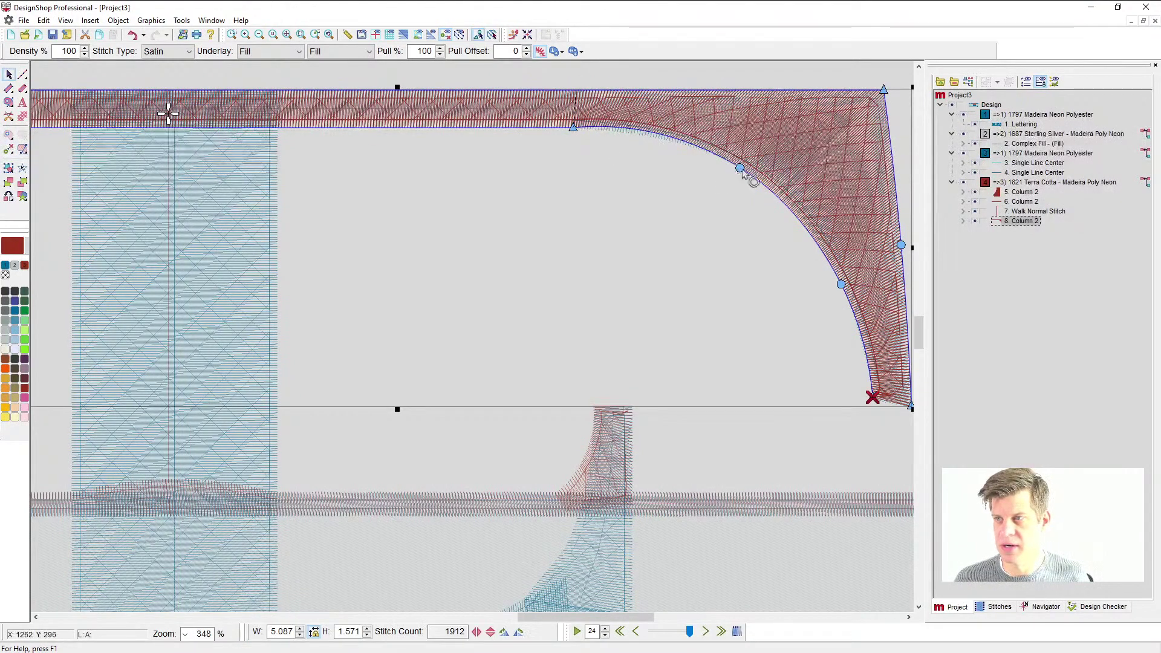
pyautogui.click(581, 131)
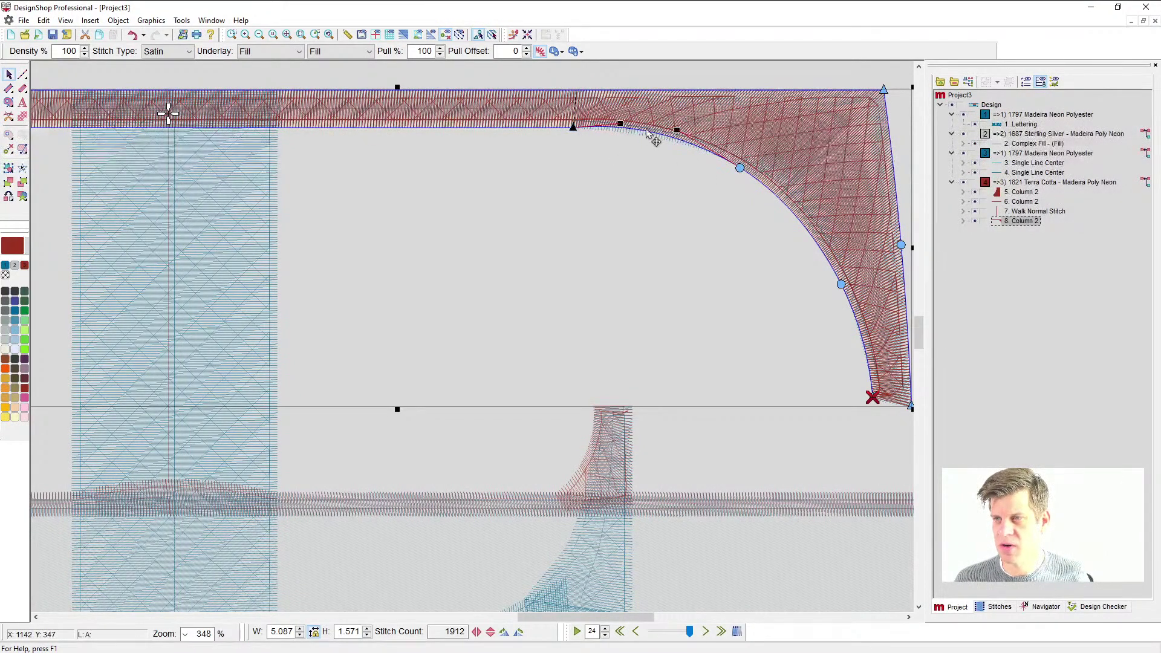
pyautogui.moveTo(648, 132); pyautogui.dragTo(650, 139)
# - Add points to the top bar column's lower edge at both stem sides and lower its middle into a shallow arc across the stem
pyautogui.hscroll(-3, 669, 244)
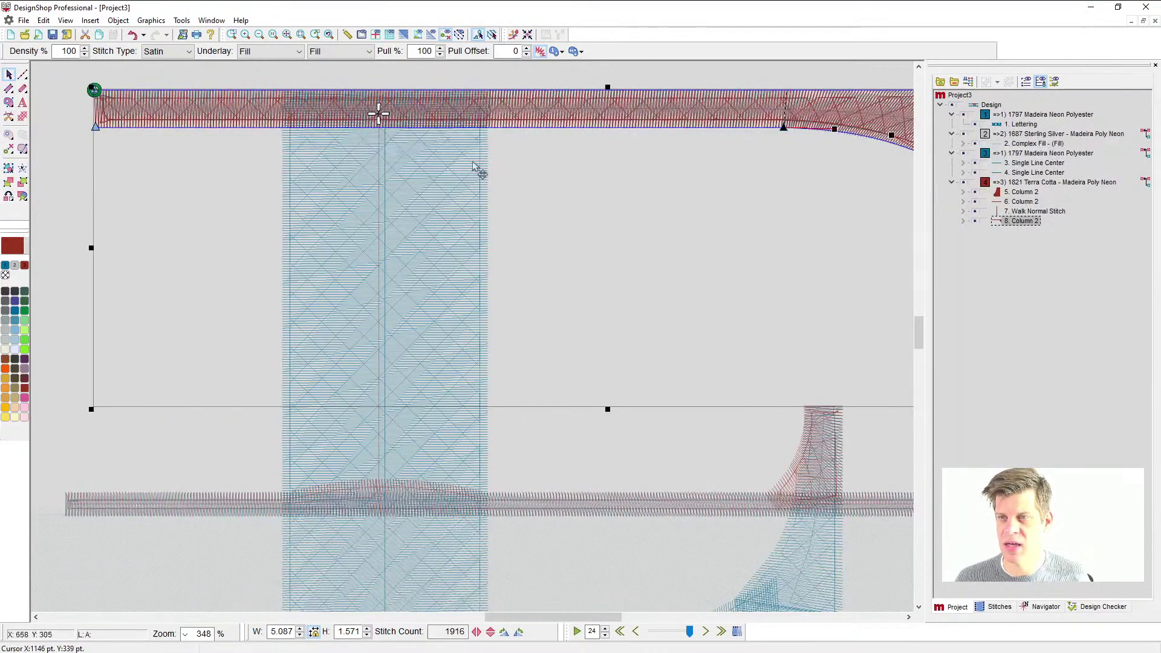
pyautogui.click(487, 128)
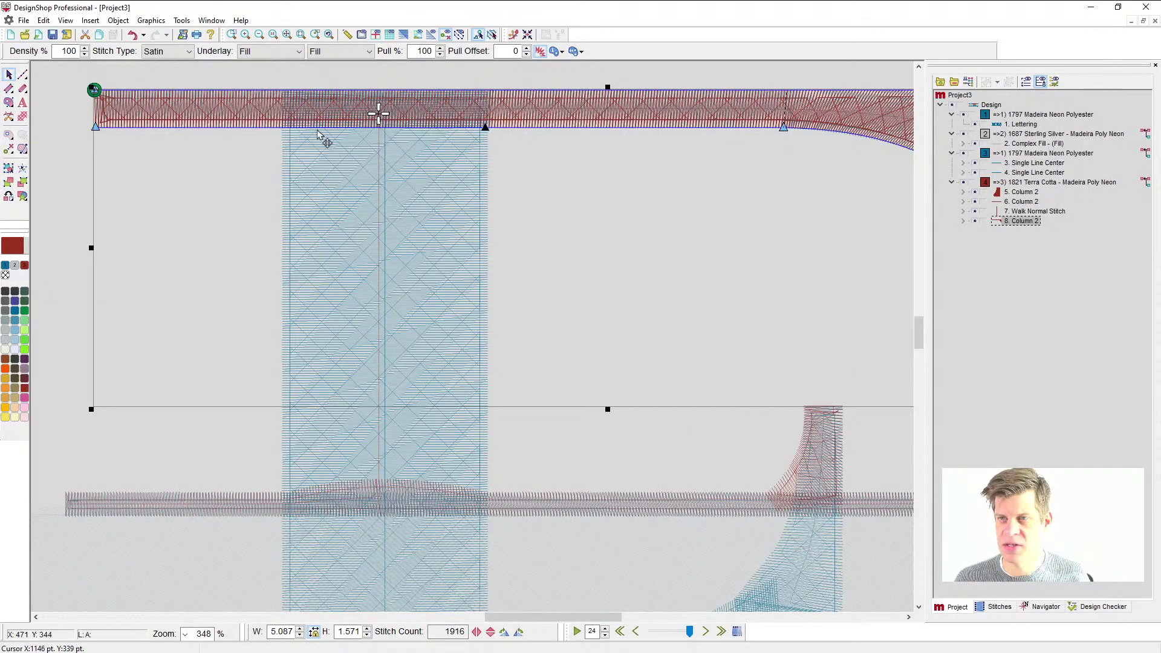
pyautogui.click(379, 128)
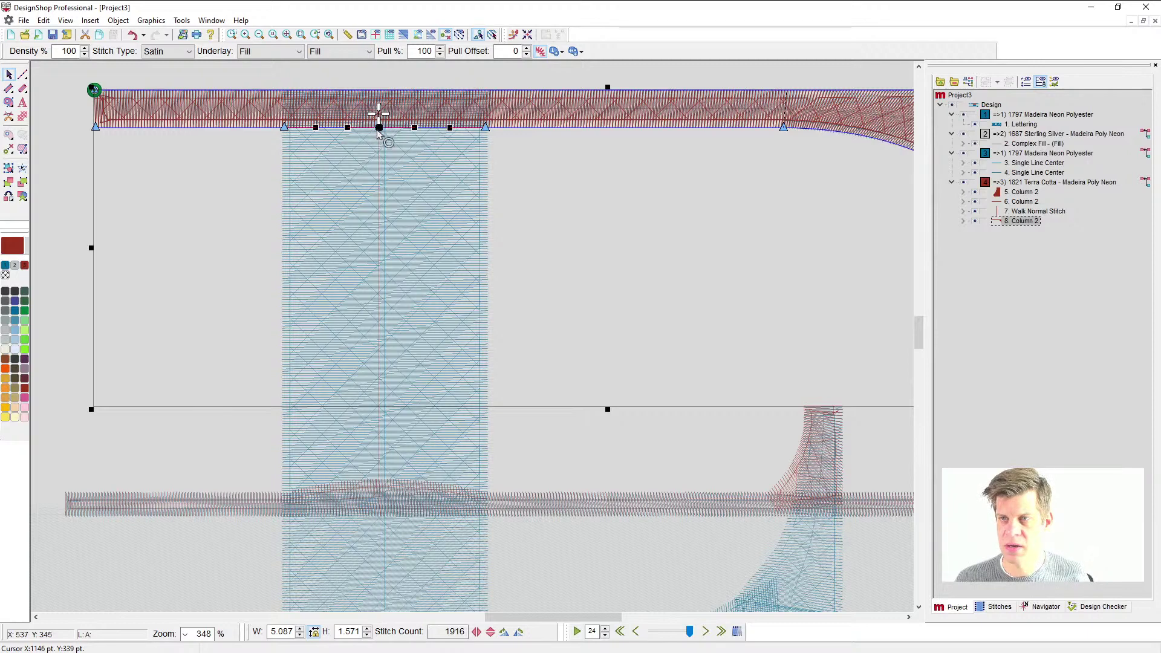
pyautogui.moveTo(379, 128)
pyautogui.mouseDown()
pyautogui.moveTo(384, 137)
pyautogui.moveTo(379, 114)
pyautogui.mouseUp()
# - Move the top bar column's entry point to the end of the walk stitch and its exit point to the stem's inner corner
pyautogui.click(378, 115)
pyautogui.hscroll(3, 584, 235)
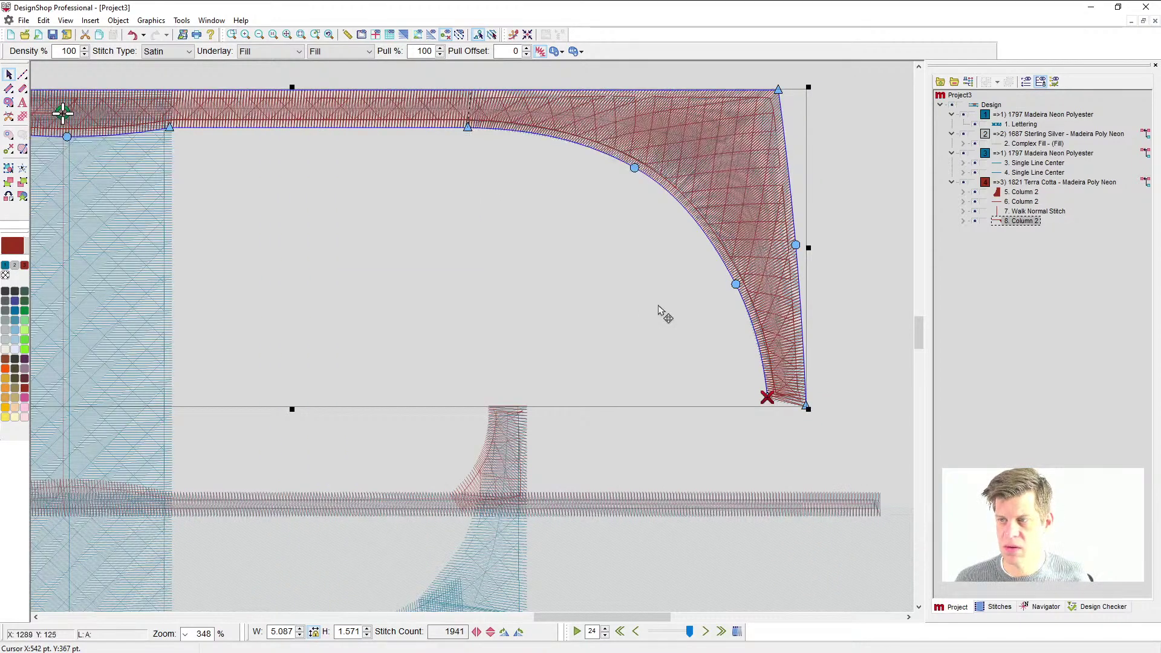
pyautogui.scroll(-2, 661, 311)
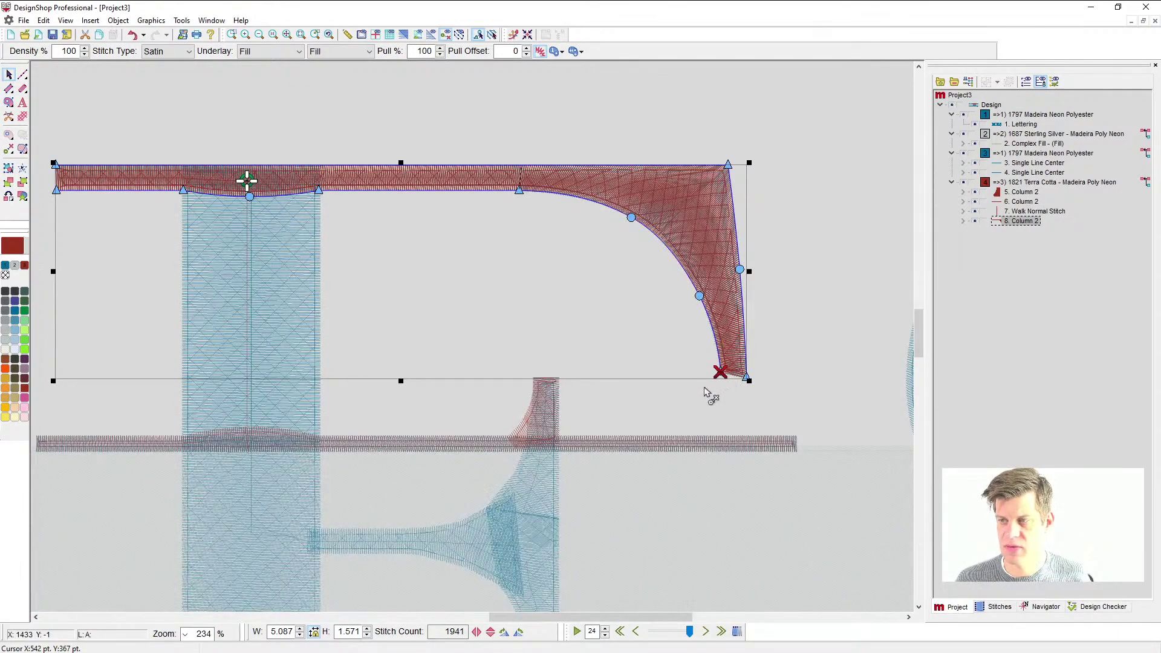
pyautogui.click(318, 190)
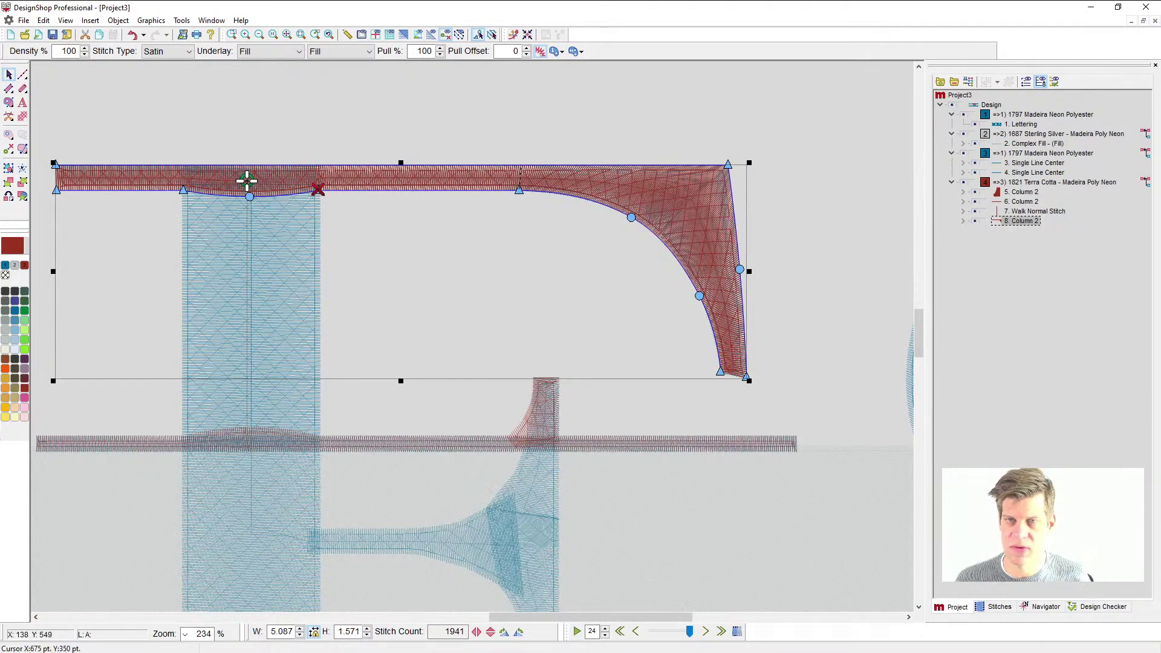
# - Digitize a satin column over the E's upper stem, from the top bar's underside down to the silver band's upper line
pyautogui.press('Return')
pyautogui.scroll(2, 323, 246)
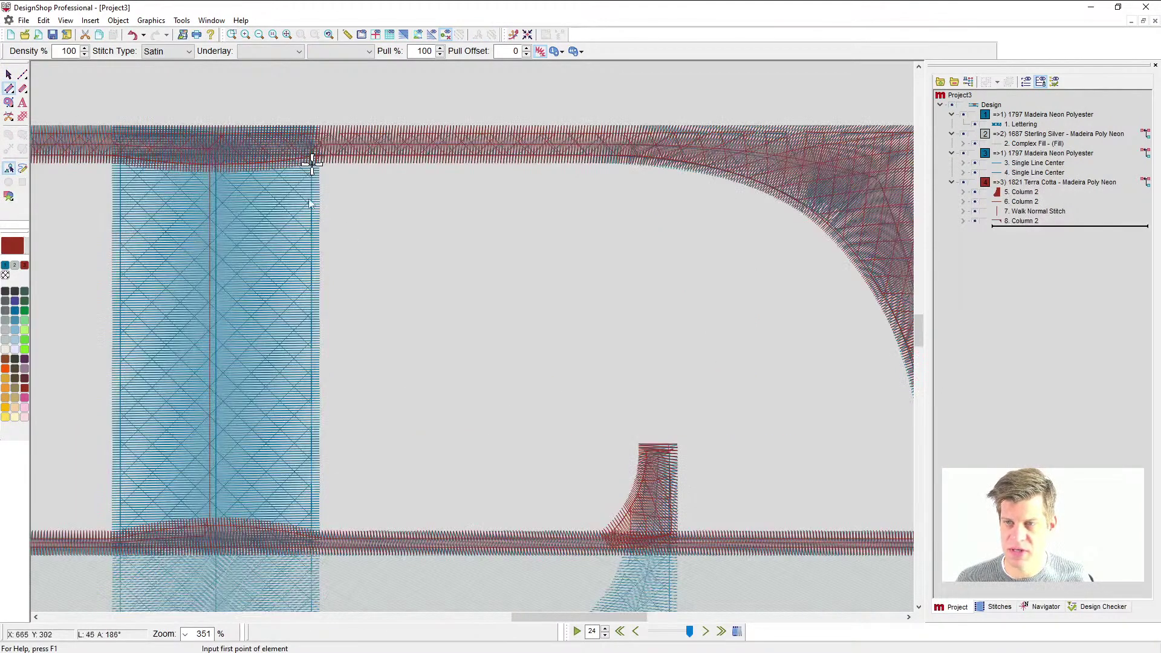
pyautogui.click(311, 163)
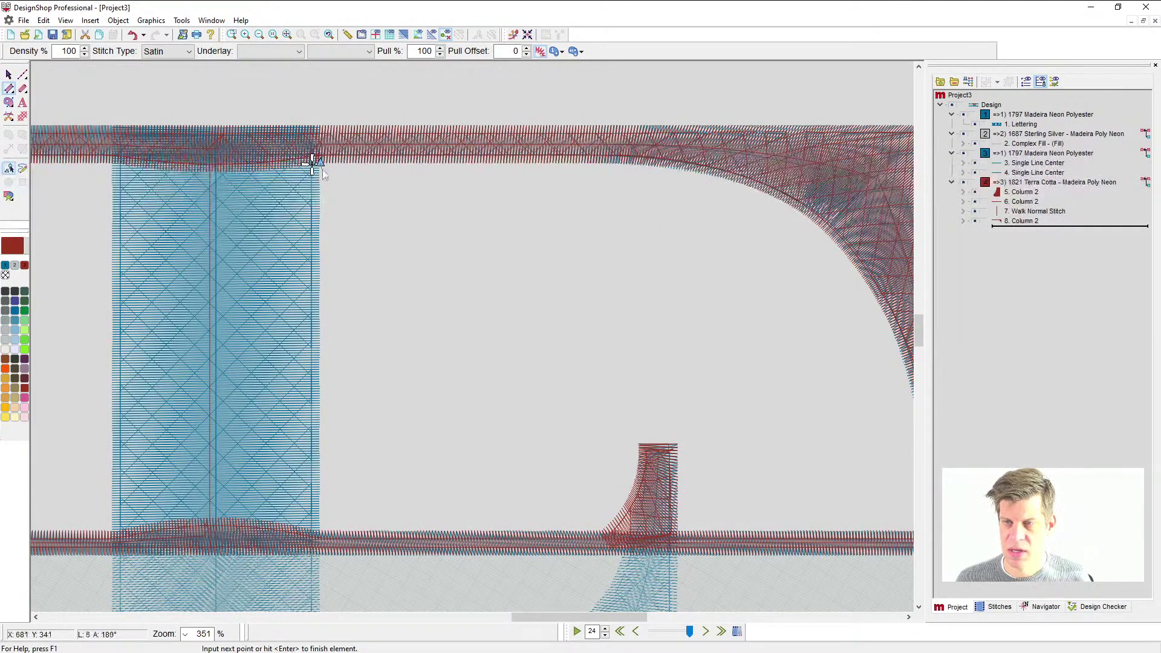
pyautogui.click(320, 528)
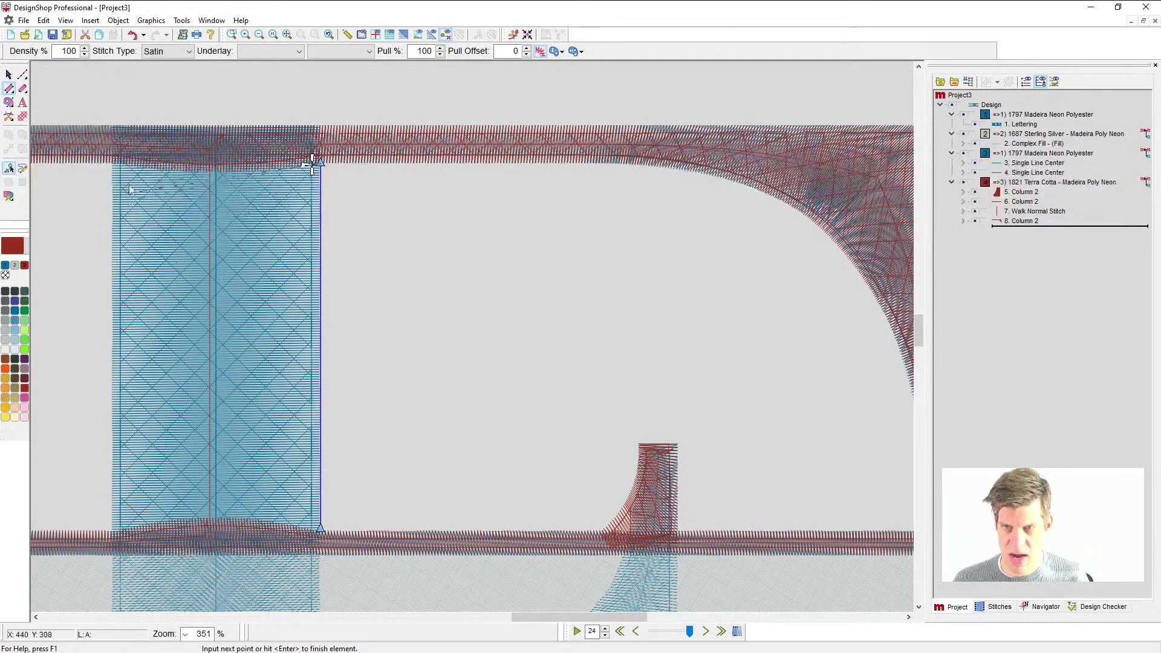
pyautogui.click(112, 163)
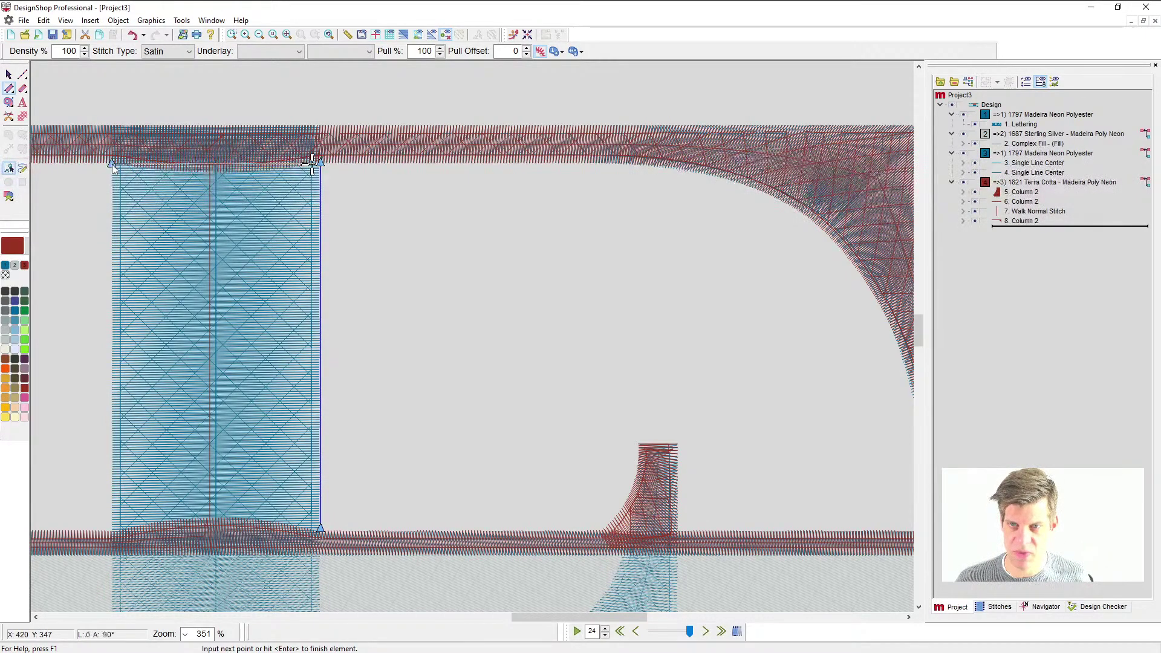
pyautogui.click(115, 532)
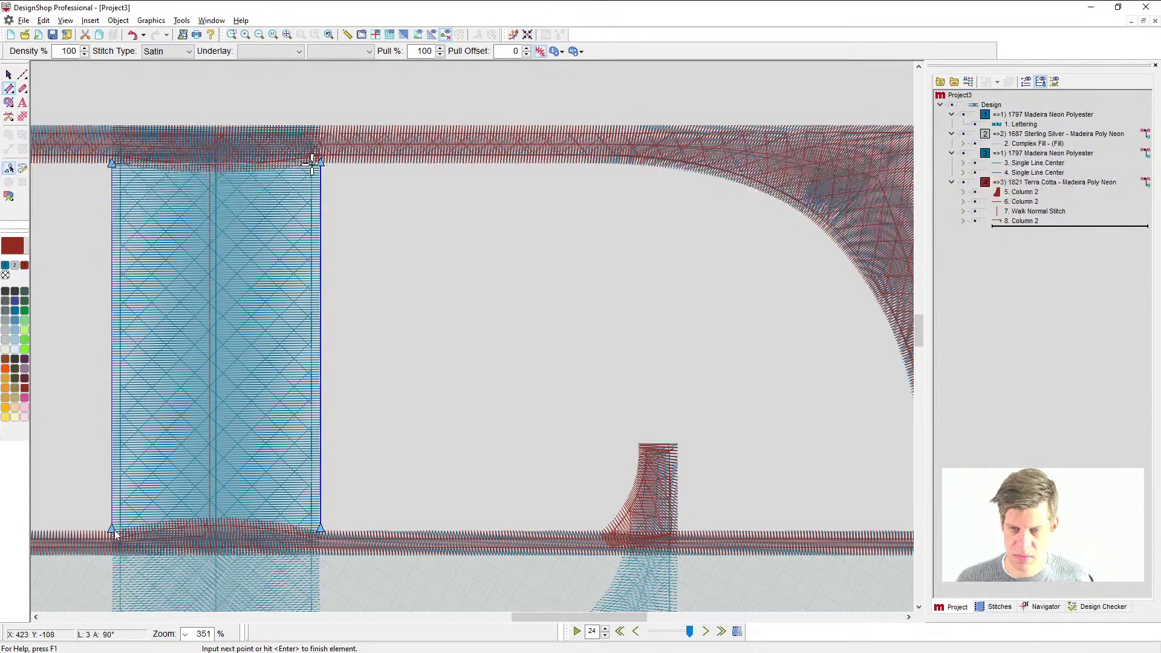
pyautogui.press('Return')
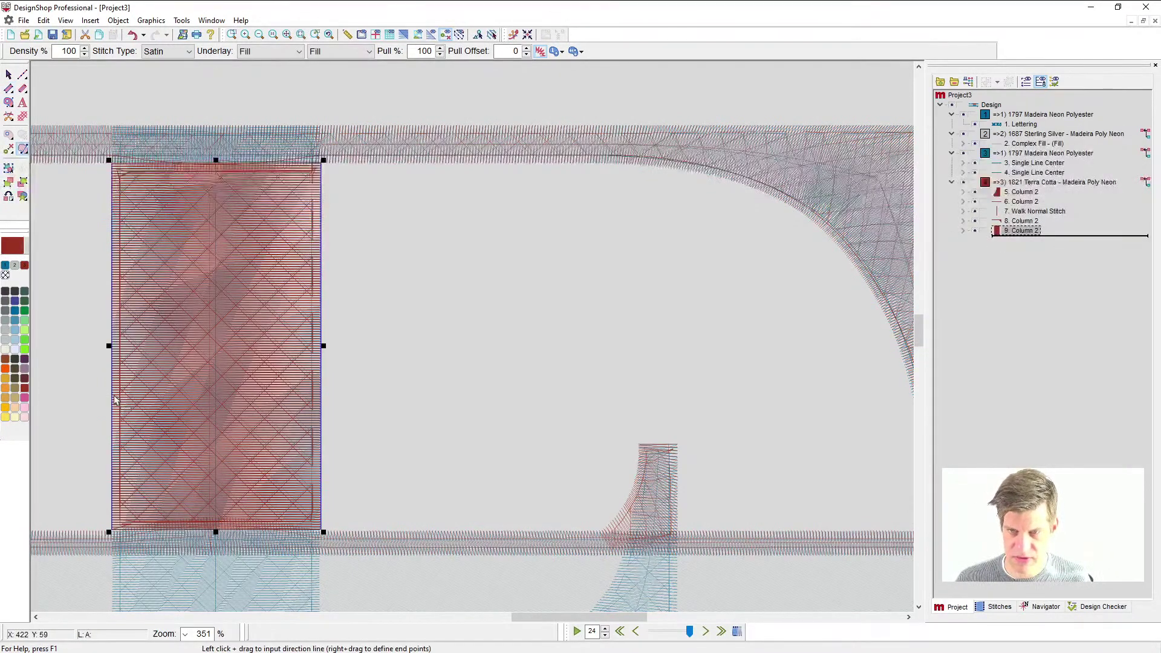
# - Add a horizontal stitch direction line across the stem column and move its exit point to the column's upper outer corner
pyautogui.moveTo(112, 402); pyautogui.dragTo(127, 394)
pyautogui.press('Return')
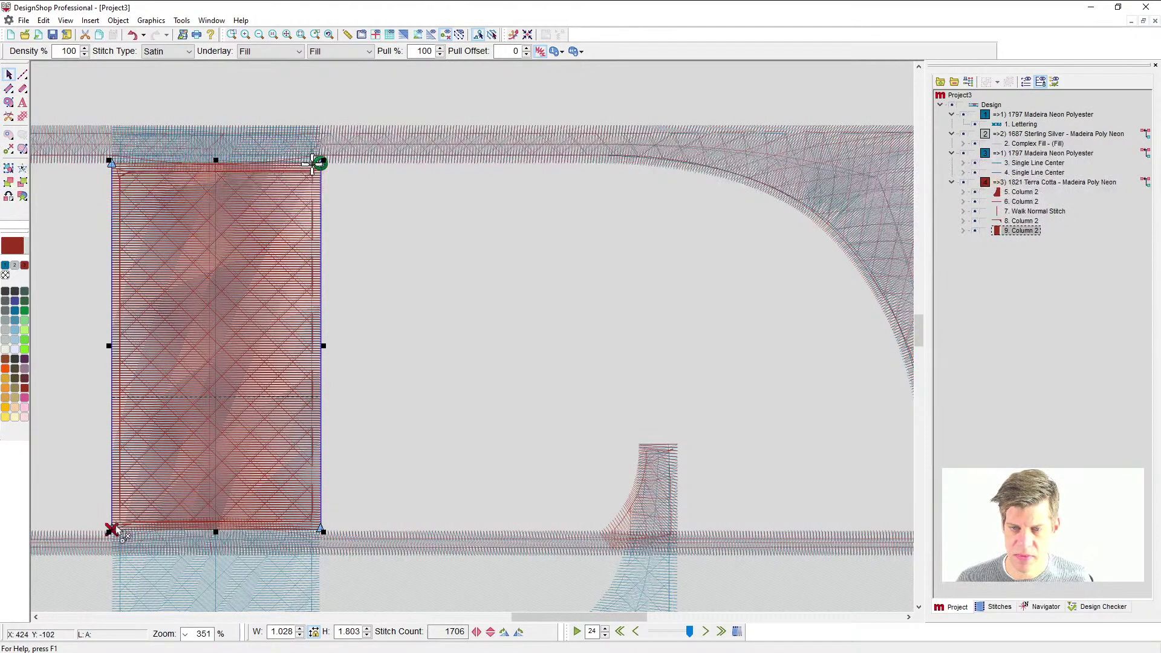
pyautogui.click(106, 161)
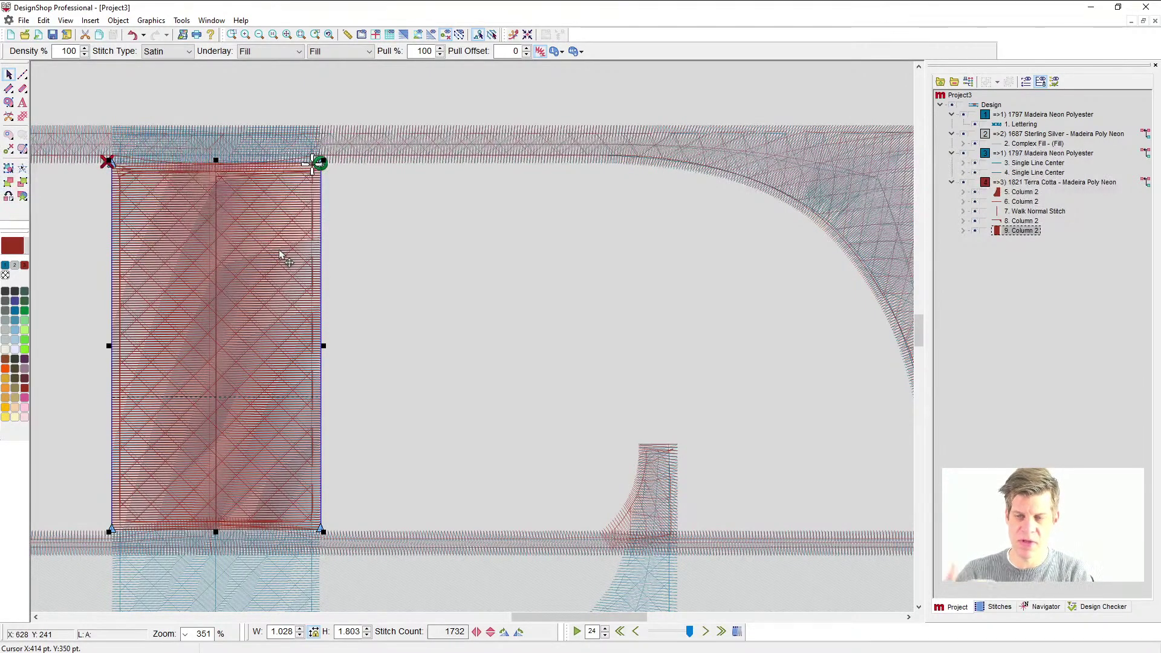
# - Duplicate in place the five Terra Cotta elements that make up the E's upper half
pyautogui.scroll(-2, 419, 382)
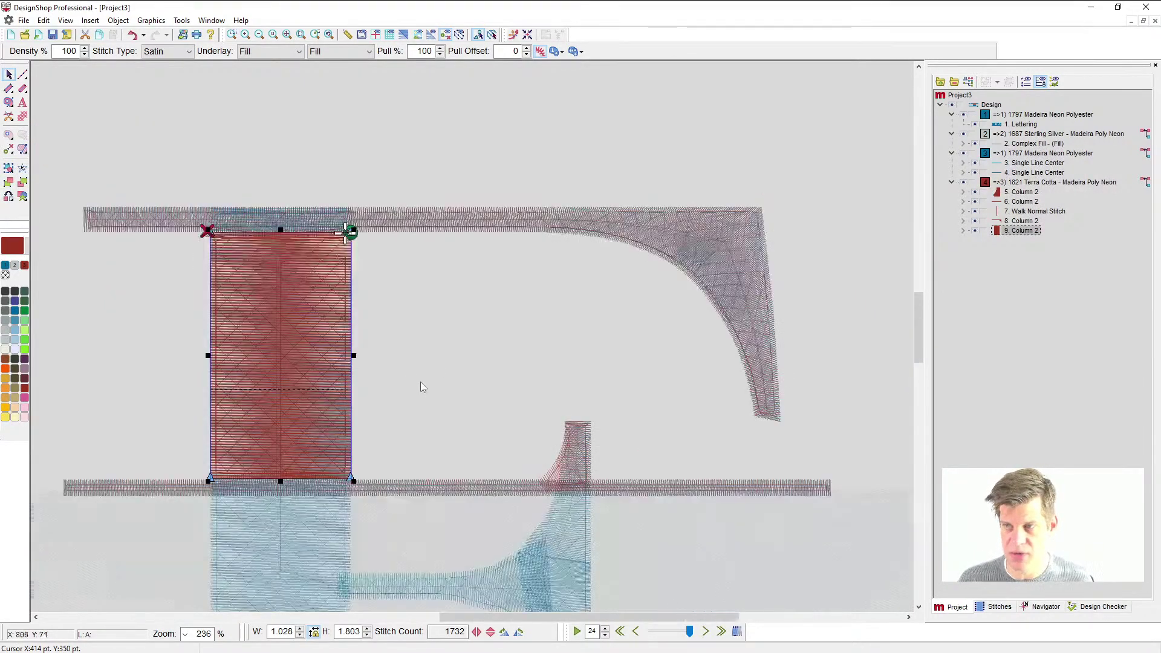
pyautogui.scroll(4, 382, 295)
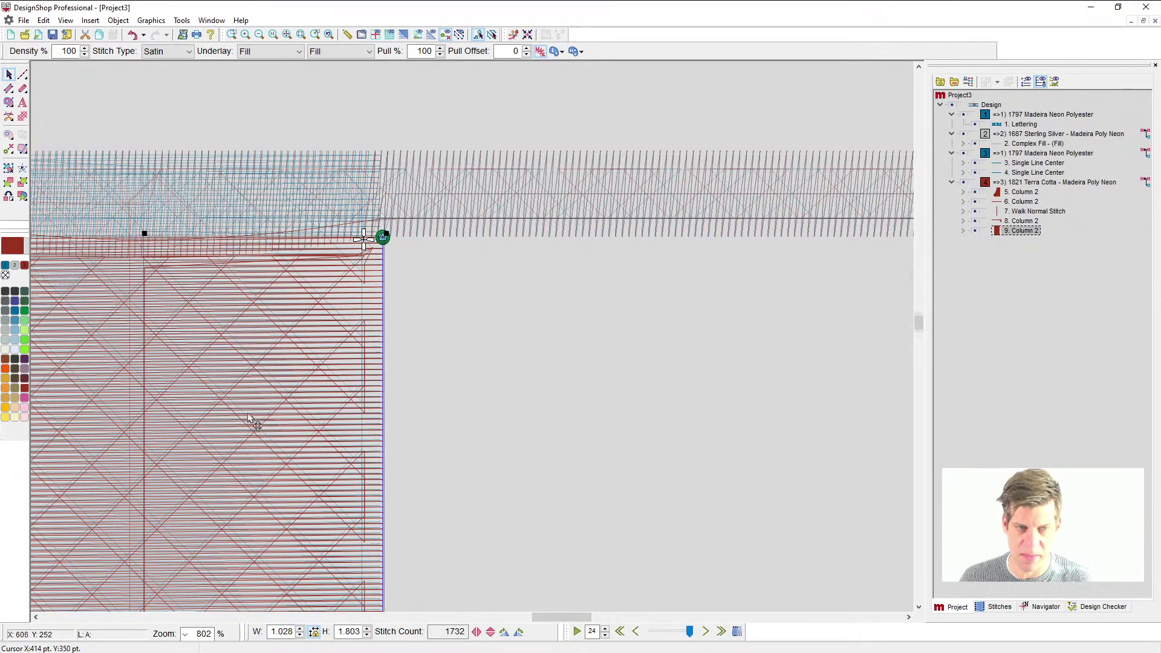
pyautogui.scroll(-2, 254, 423)
pyautogui.scroll(-6, 393, 417)
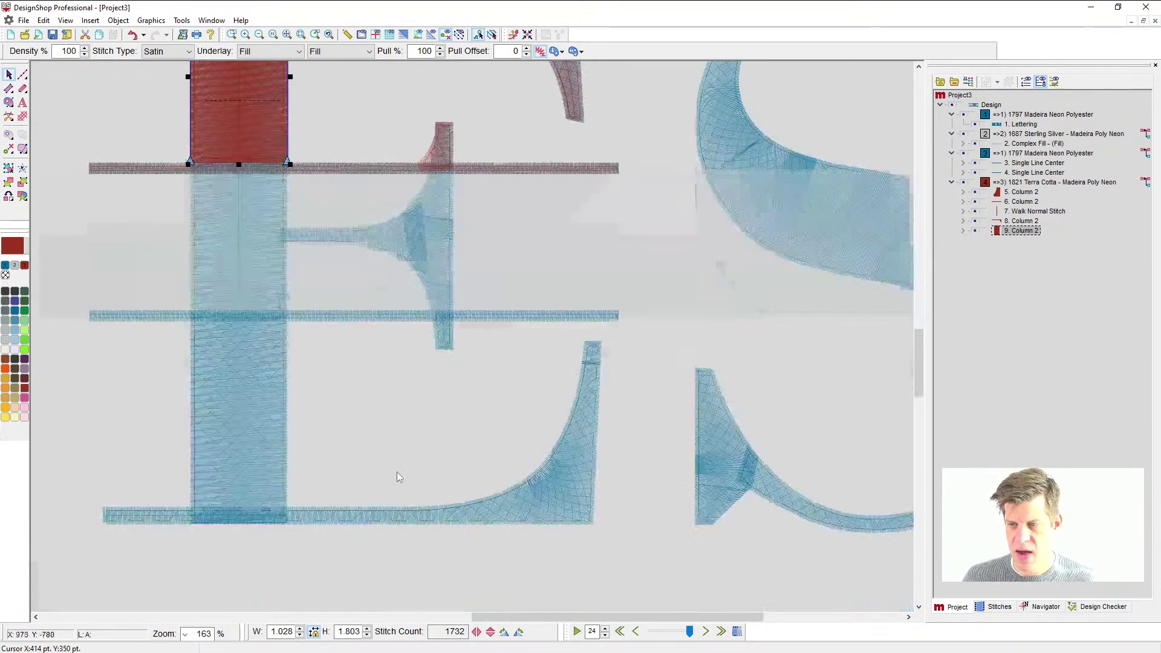
pyautogui.scroll(2, 399, 459)
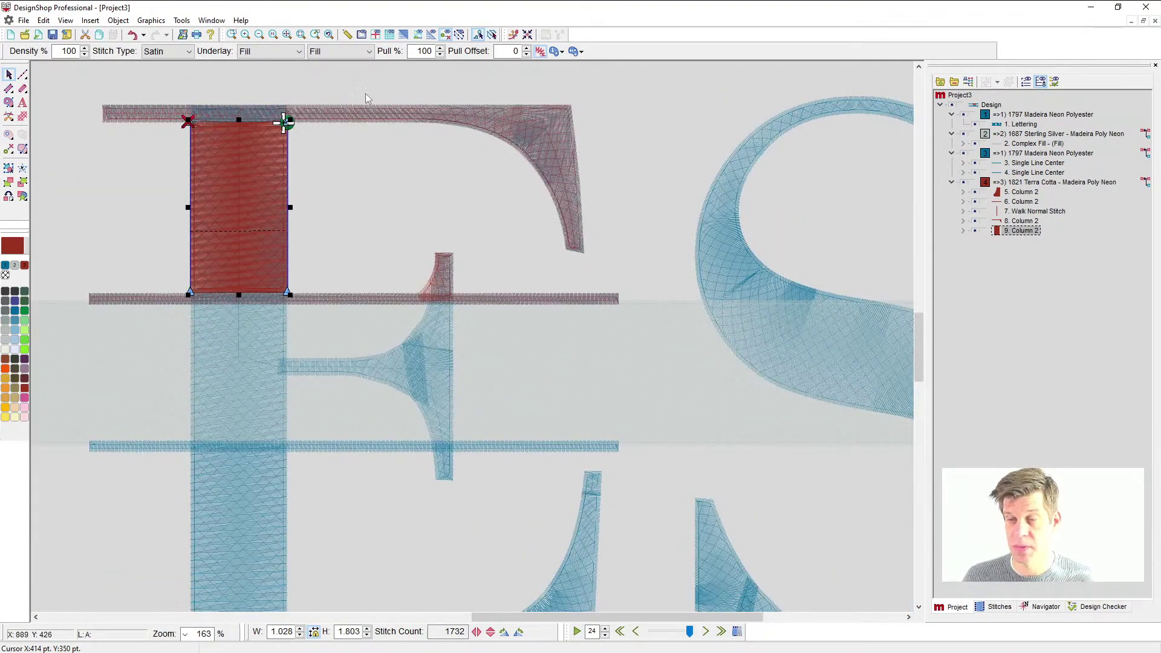
pyautogui.press('Tab')
pyautogui.click(1021, 194)
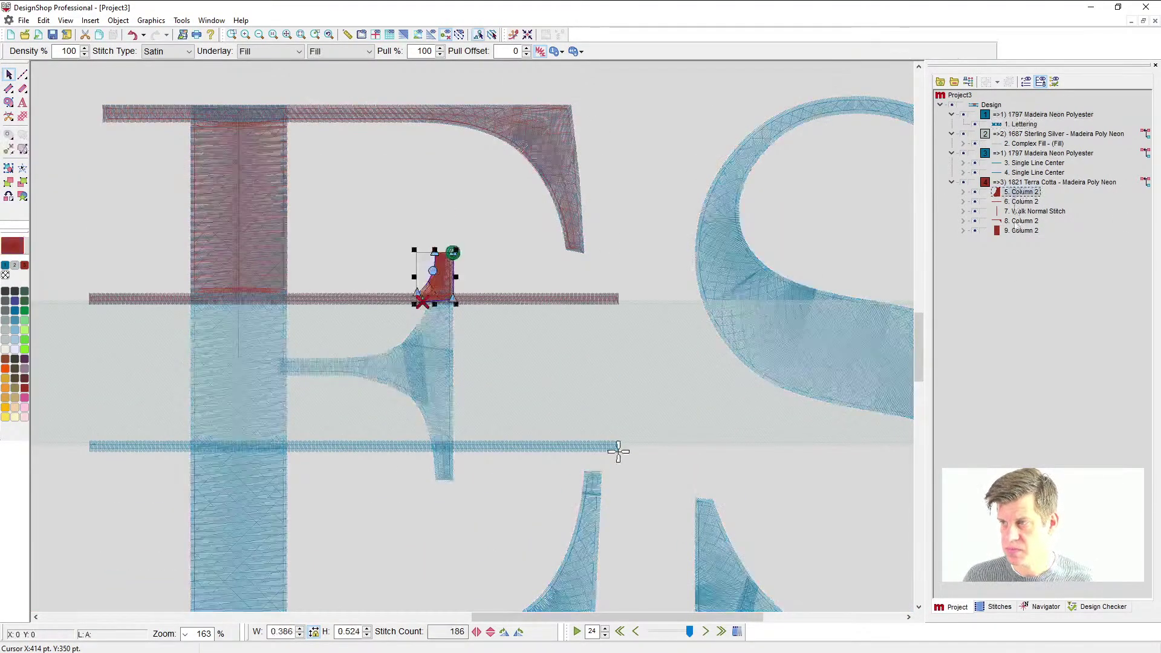
pyautogui.keyDown('shift'); pyautogui.click(1021, 231); pyautogui.keyUp('shift')
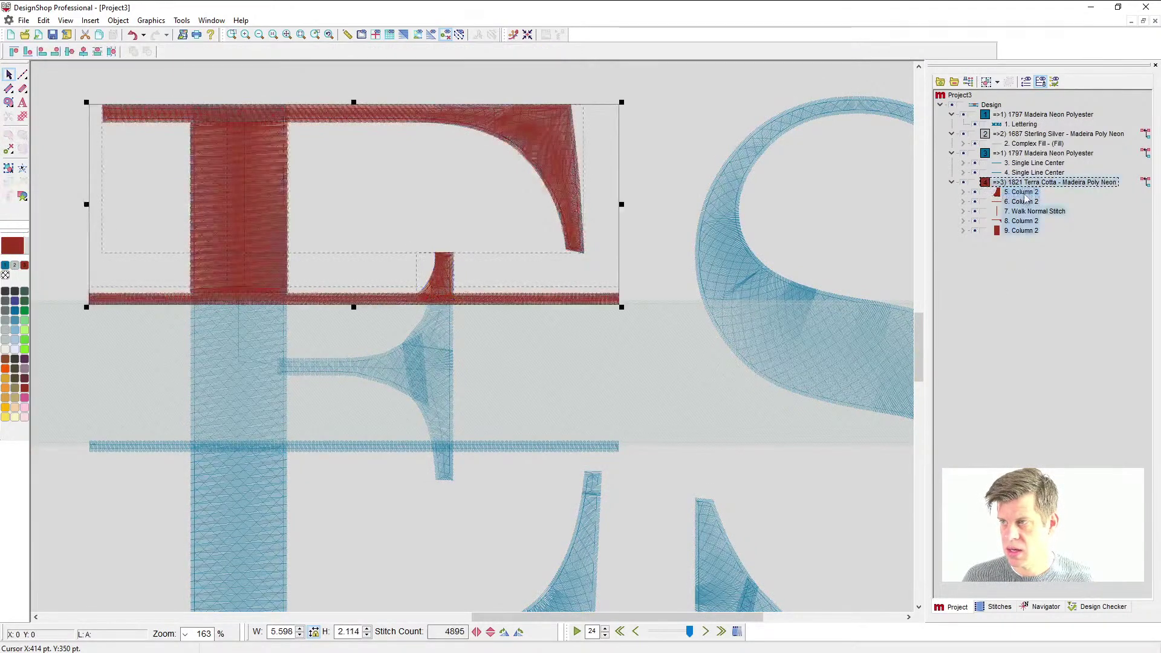
pyautogui.click(1021, 192)
pyautogui.keyDown('shift'); pyautogui.click(1022, 230); pyautogui.keyUp('shift')
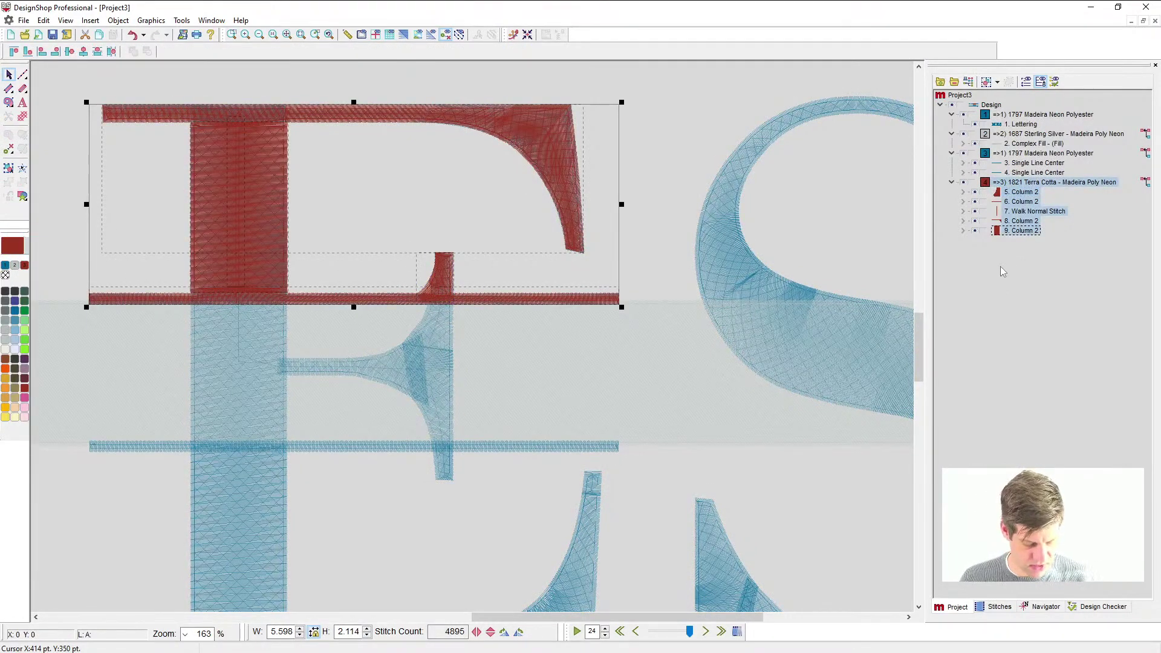
pyautogui.hotkey('ctrl', 'c')
pyautogui.hotkey('ctrl', 'v')
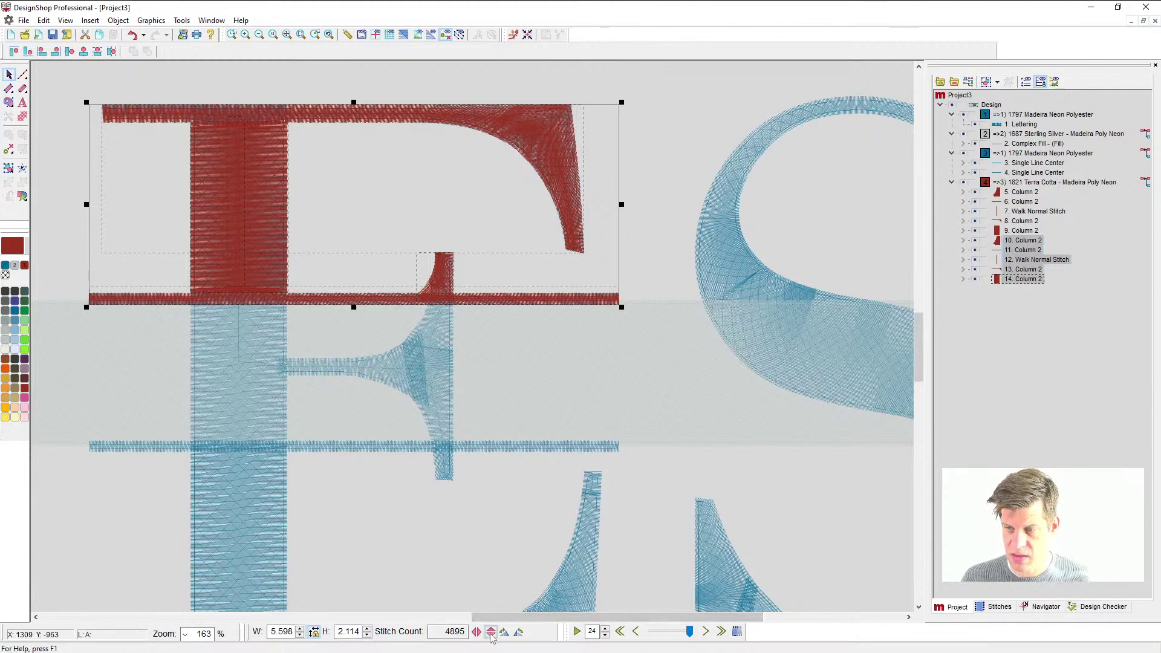
# - Flip the duplicated elements vertically and move them down over the E's lower half, matching the bottom bar's lower edge
pyautogui.click(490, 631)
pyautogui.scroll(-2, 521, 417)
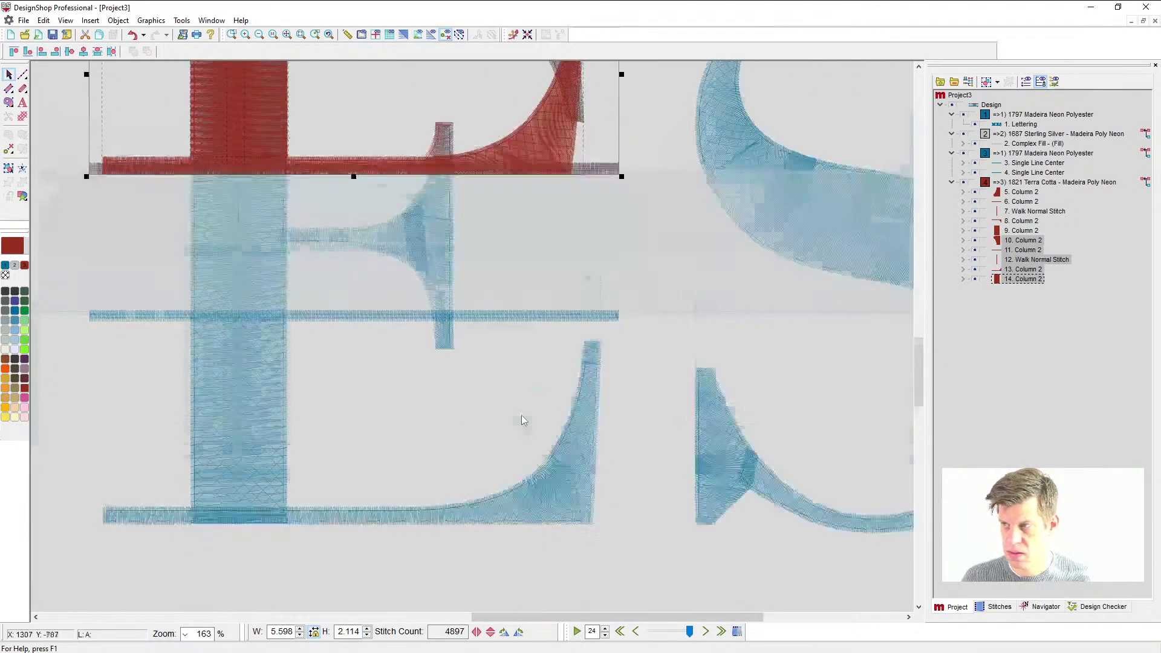
pyautogui.scroll(1, 521, 420)
pyautogui.moveTo(412, 174); pyautogui.dragTo(426, 511)
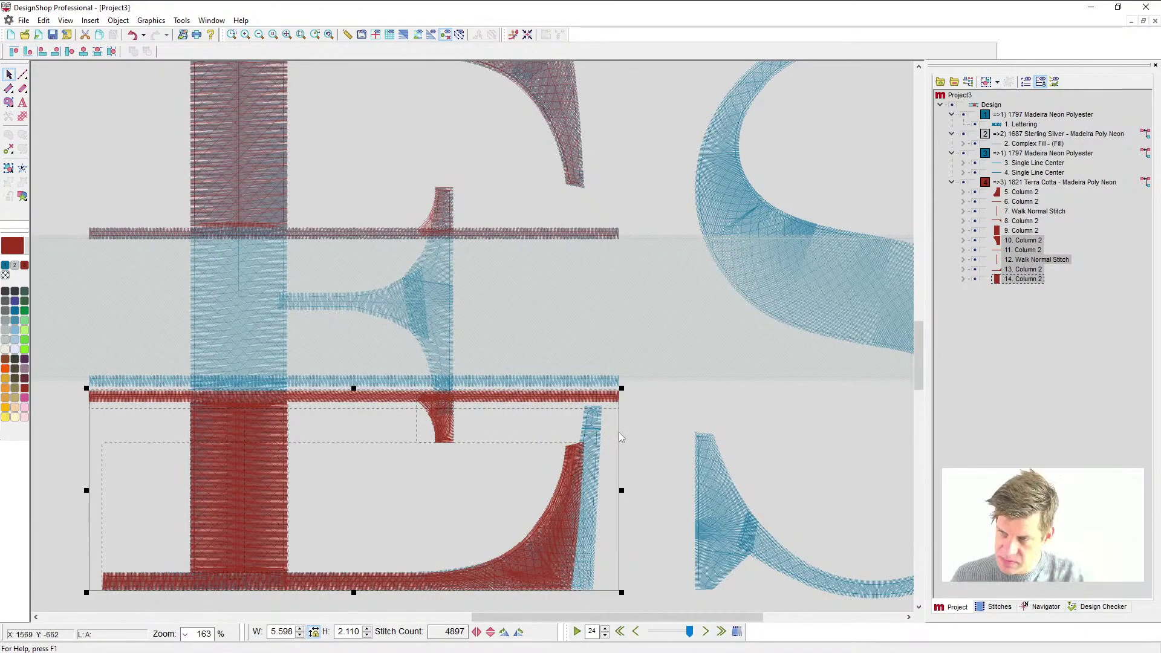
# - Switch to the 3D stitch display and compare the design with the Terra Cotta elements hidden and shown
pyautogui.click(629, 417)
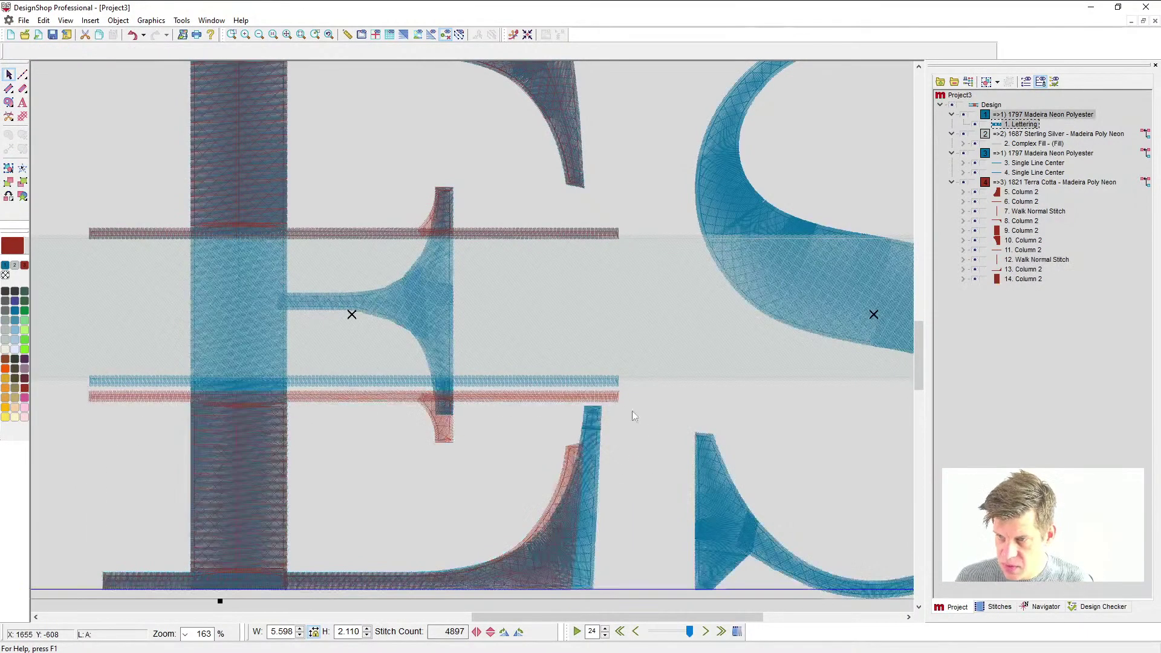
pyautogui.click(963, 182)
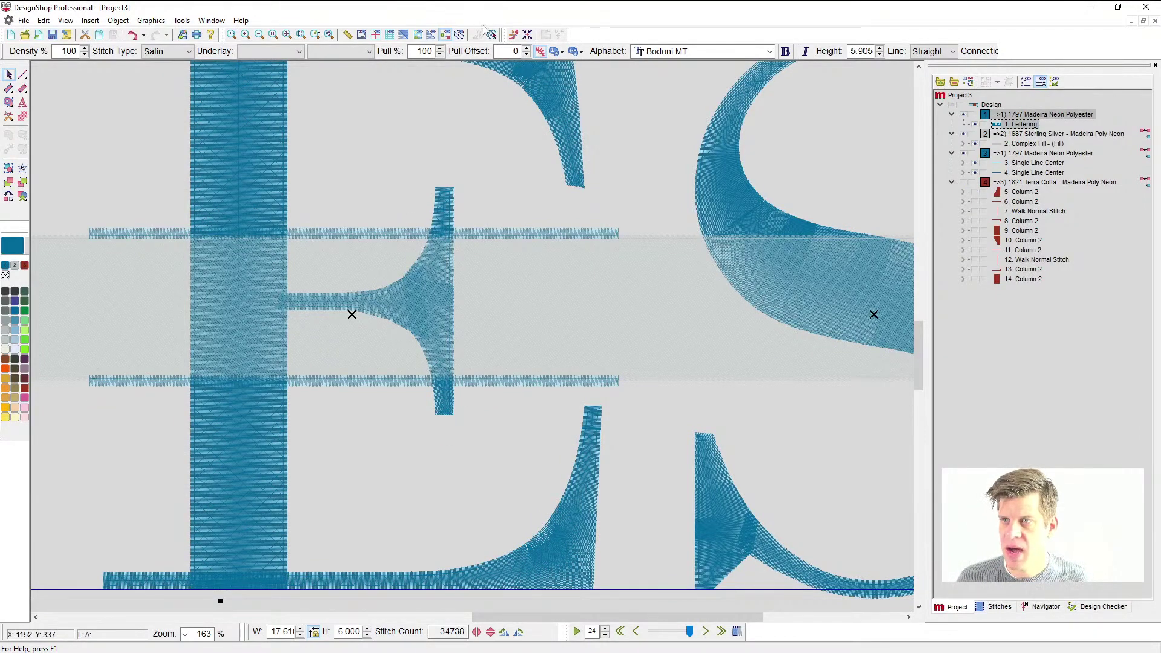
pyautogui.click(403, 34)
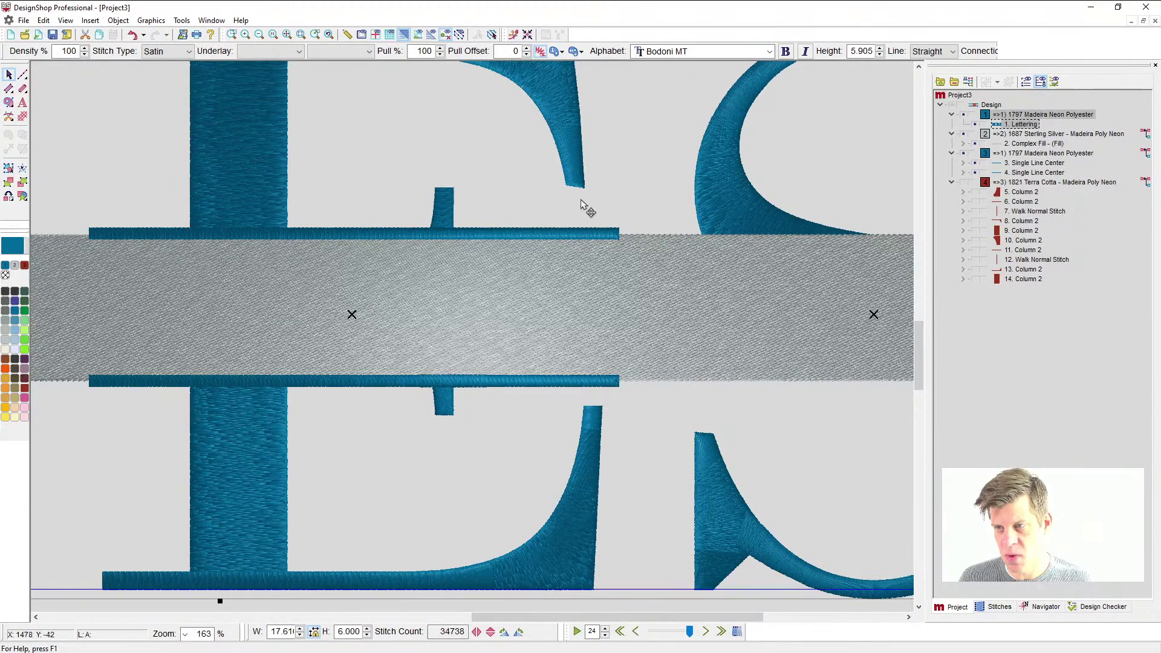
pyautogui.click(964, 186)
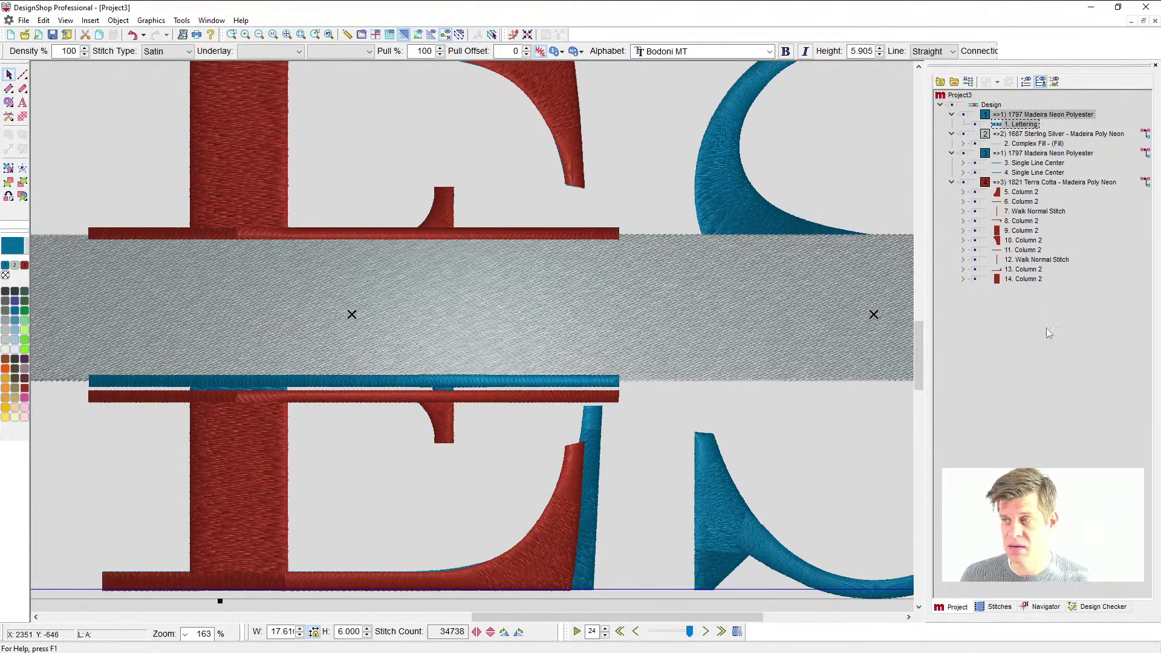
# - Move the copied middle serif and border line columns up together onto the blue line along the silver band's lower edge
pyautogui.click(1018, 241)
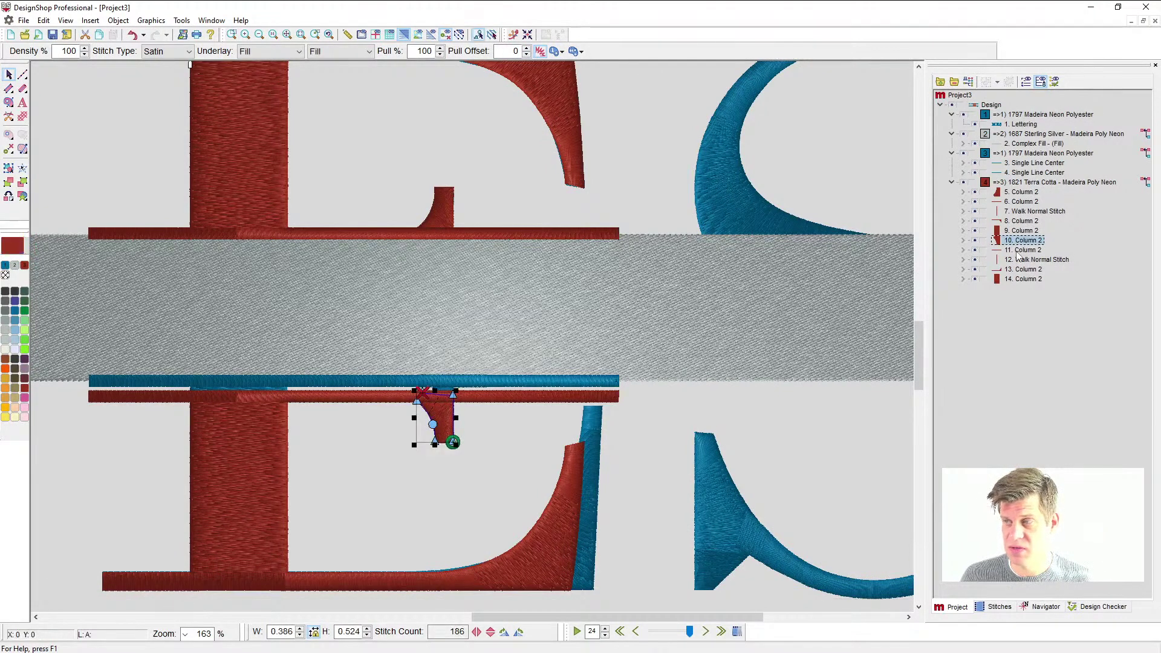
pyautogui.keyDown('shift'); pyautogui.click(1019, 251); pyautogui.keyUp('shift')
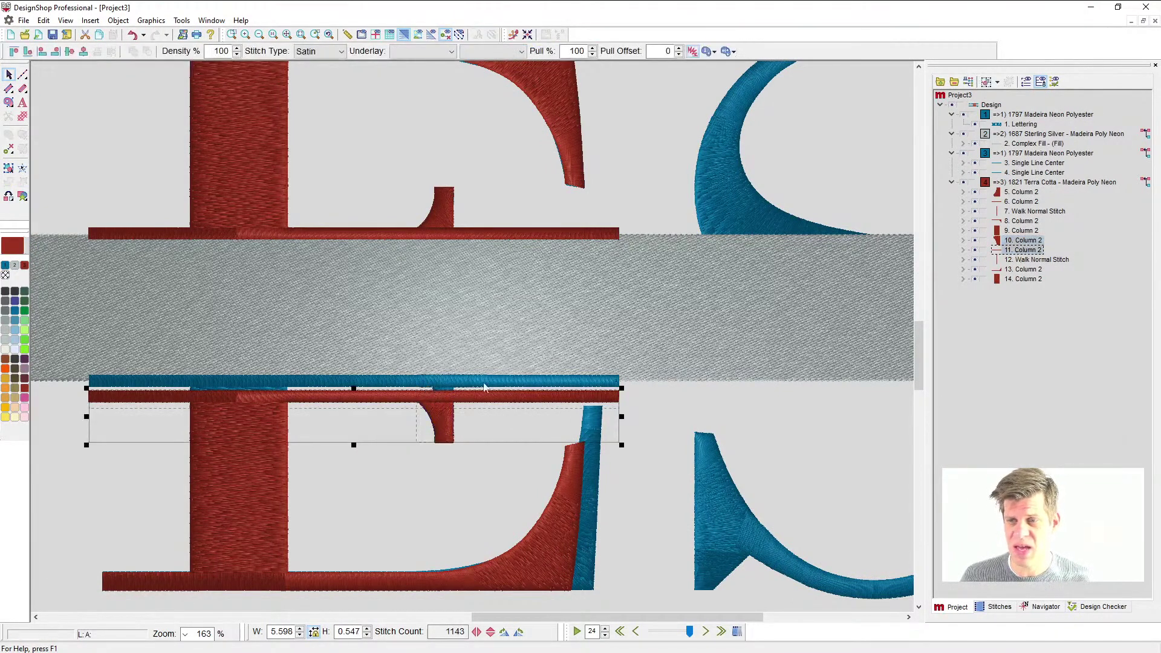
pyautogui.scroll(1, 298, 412)
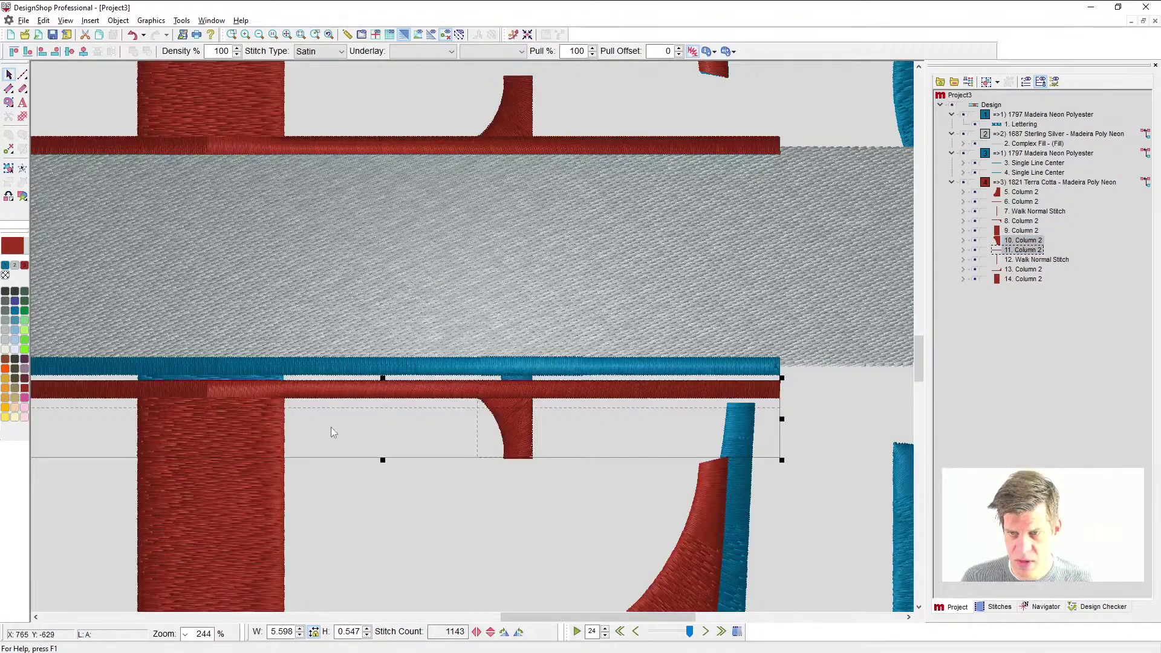
pyautogui.moveTo(331, 427); pyautogui.dragTo(324, 404)
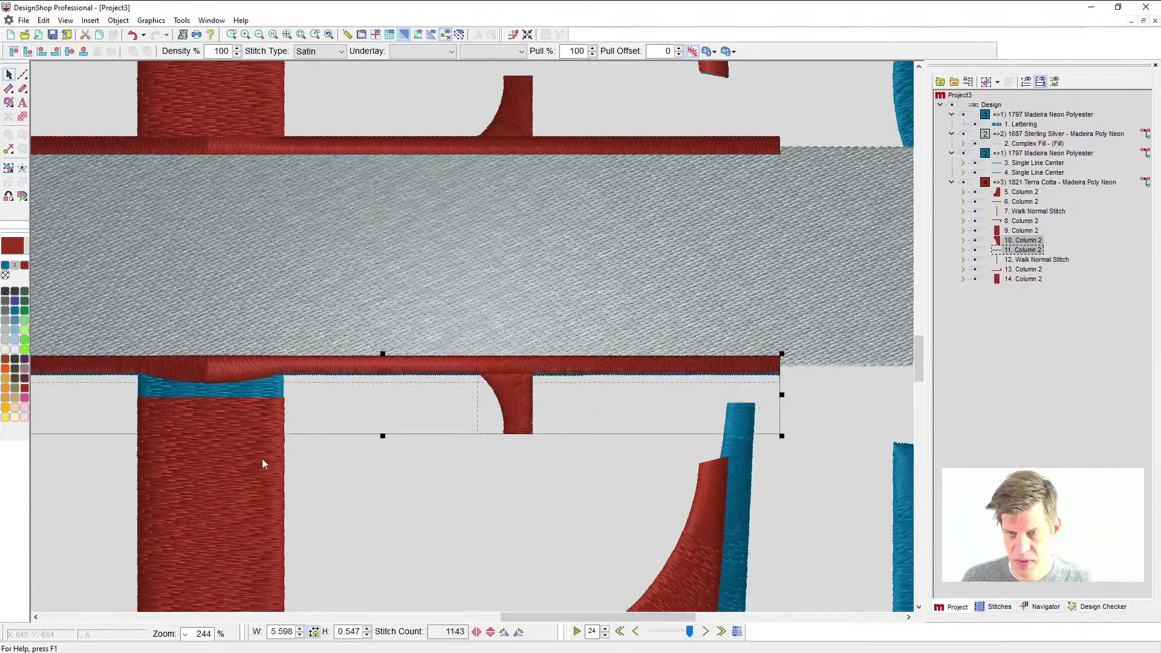
# - Extend the lower stem column's upper edge to meet the border line under the silver band
pyautogui.click(239, 476)
pyautogui.moveTo(99, 381); pyautogui.dragTo(207, 427)
pyautogui.moveTo(284, 401); pyautogui.dragTo(283, 376)
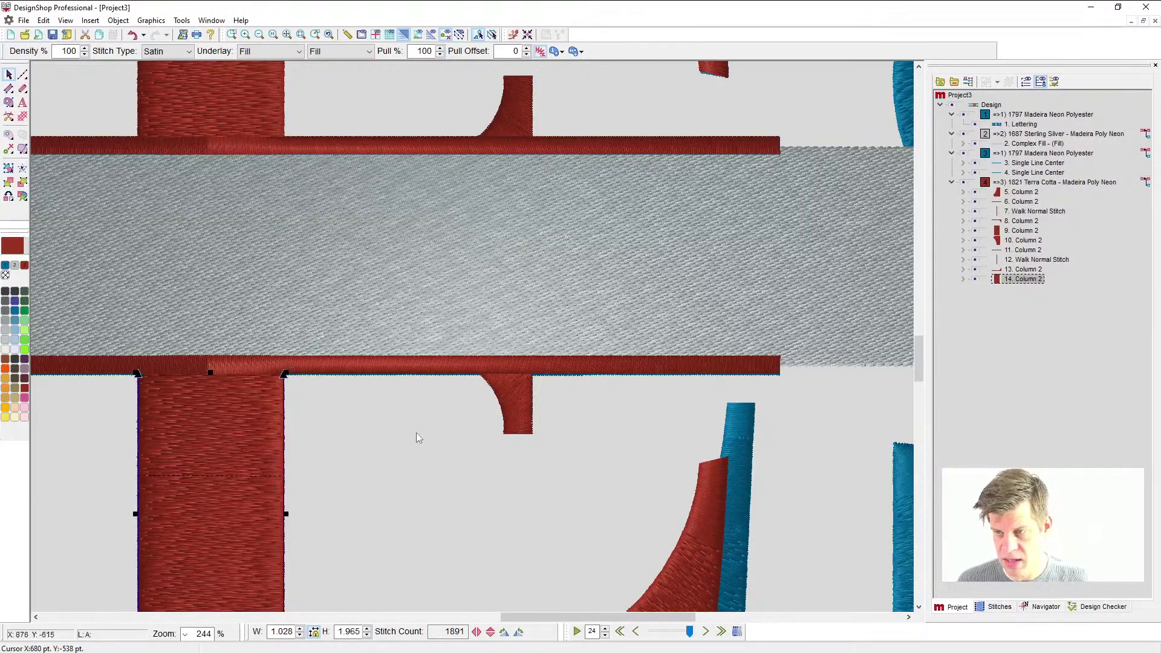
# - Shift the outer-end points of the bottom bar column outward to line up with the blue E's outer edge
pyautogui.scroll(-3, 591, 495)
pyautogui.click(674, 497)
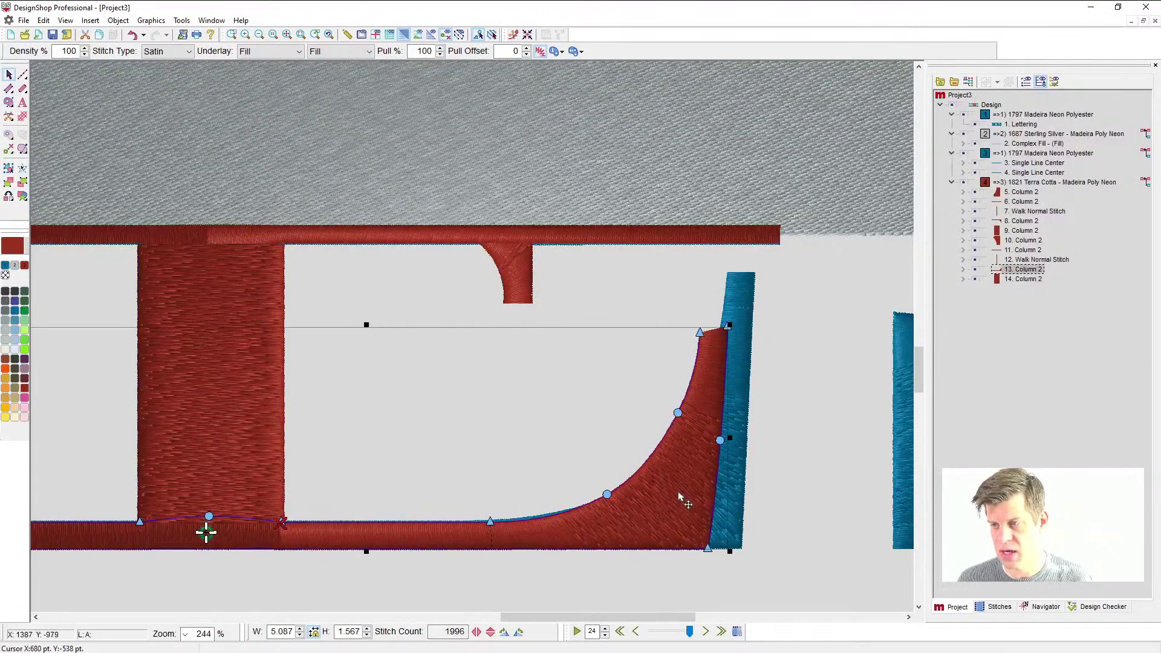
pyautogui.hscroll(3, 574, 411)
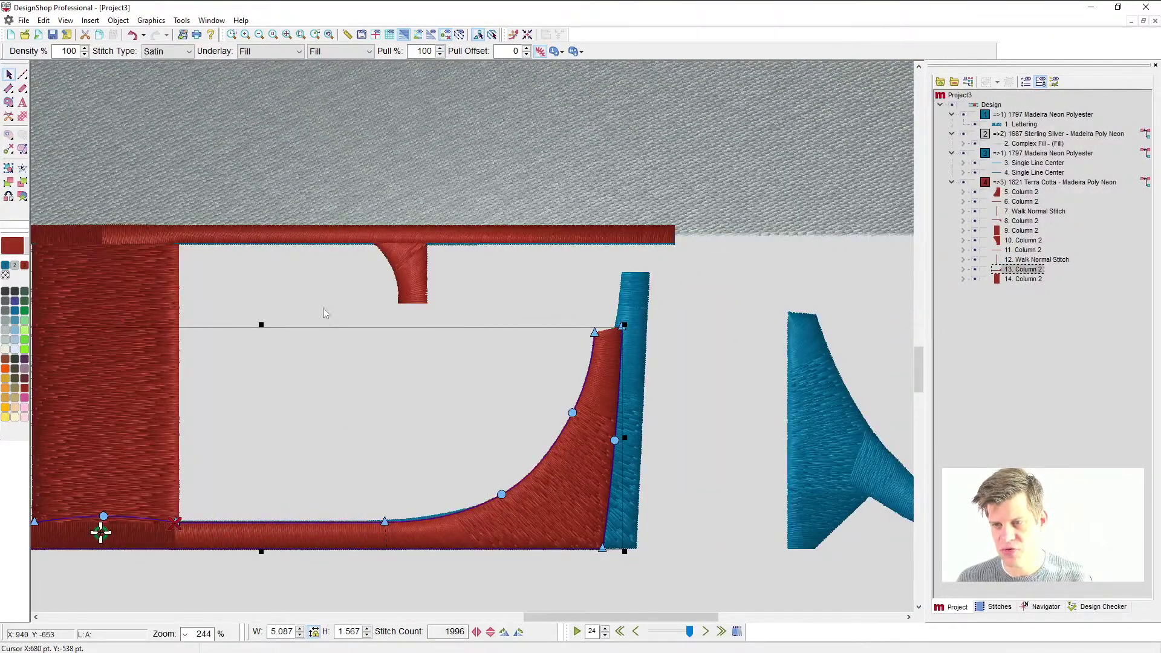
pyautogui.moveTo(318, 301); pyautogui.dragTo(734, 595)
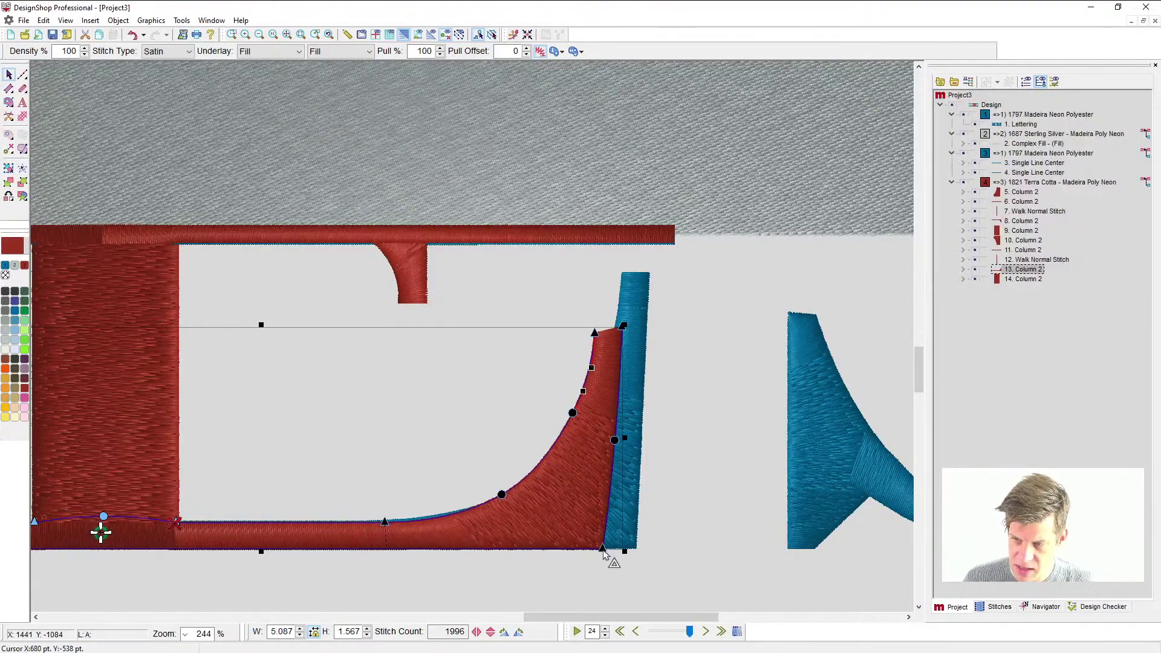
pyautogui.press('Right')
pyautogui.press('Right')
pyautogui.press('Right')
pyautogui.press('Right')
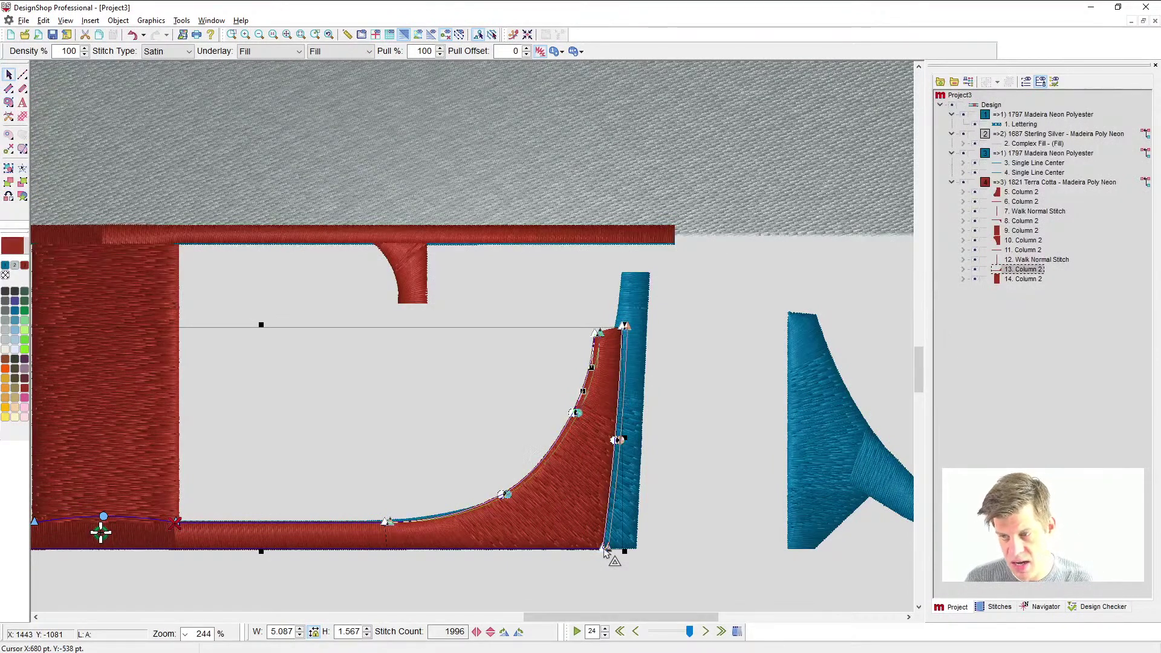
pyautogui.press('Right')
pyautogui.press('Right')
pyautogui.press('Right')
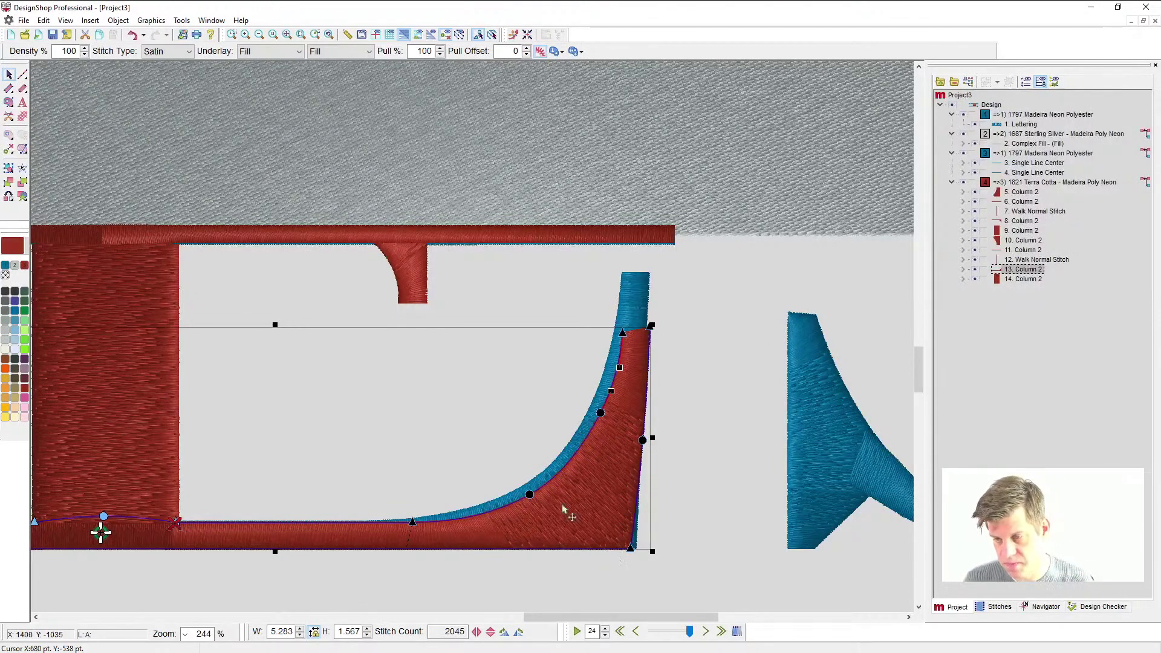
# - Hide the lettering, the silver band and the blue border lines, leaving only the Terra Cotta split E displayed
pyautogui.click(495, 300)
pyautogui.scroll(-4, 438, 474)
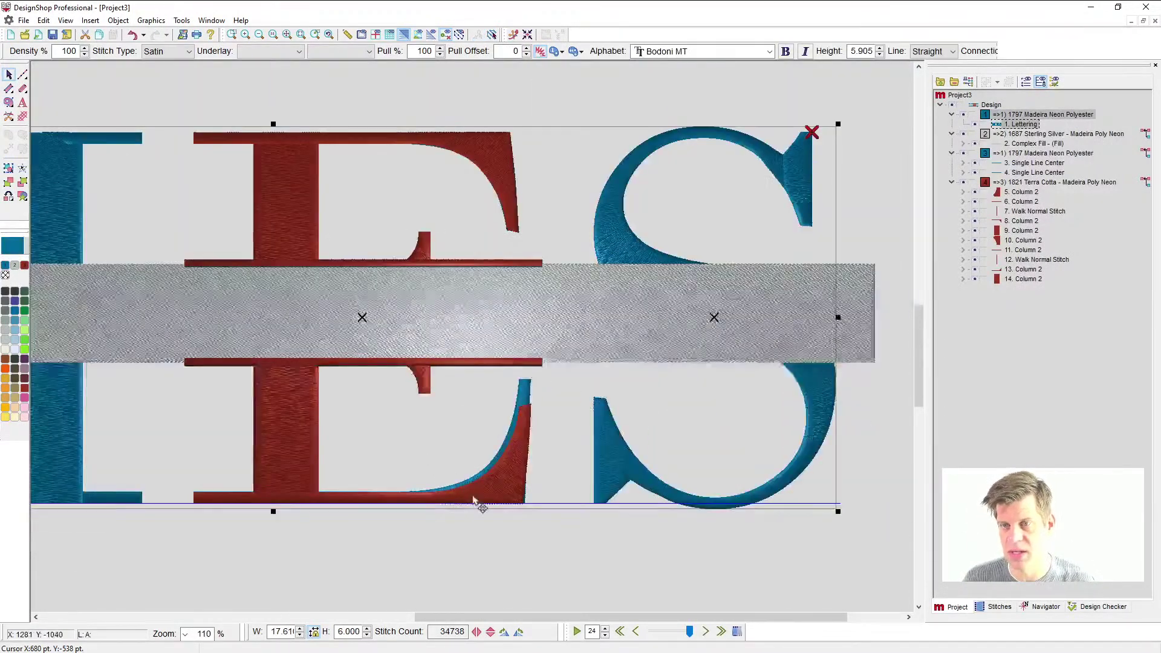
pyautogui.click(520, 538)
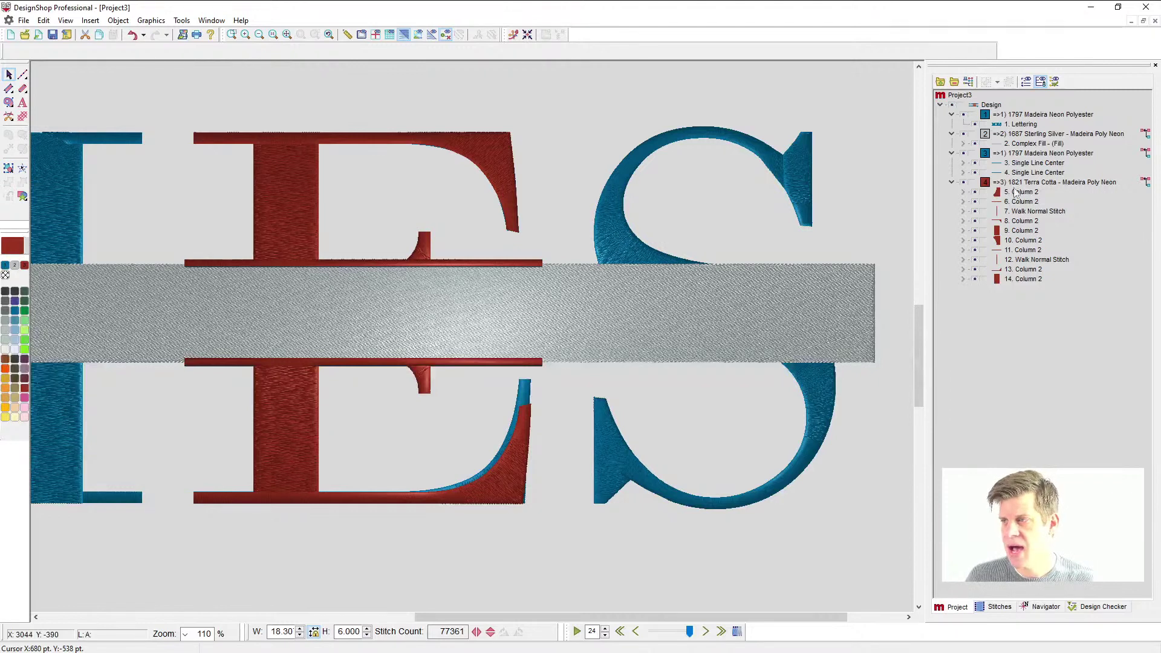
pyautogui.click(964, 153)
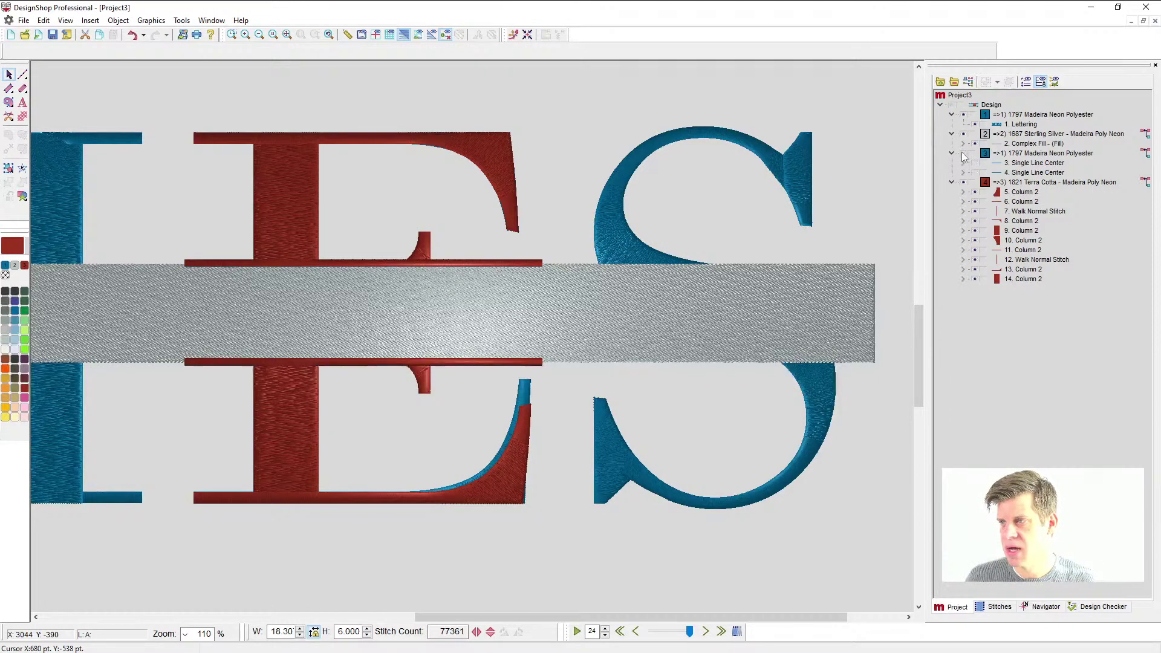
pyautogui.click(963, 134)
pyautogui.click(963, 115)
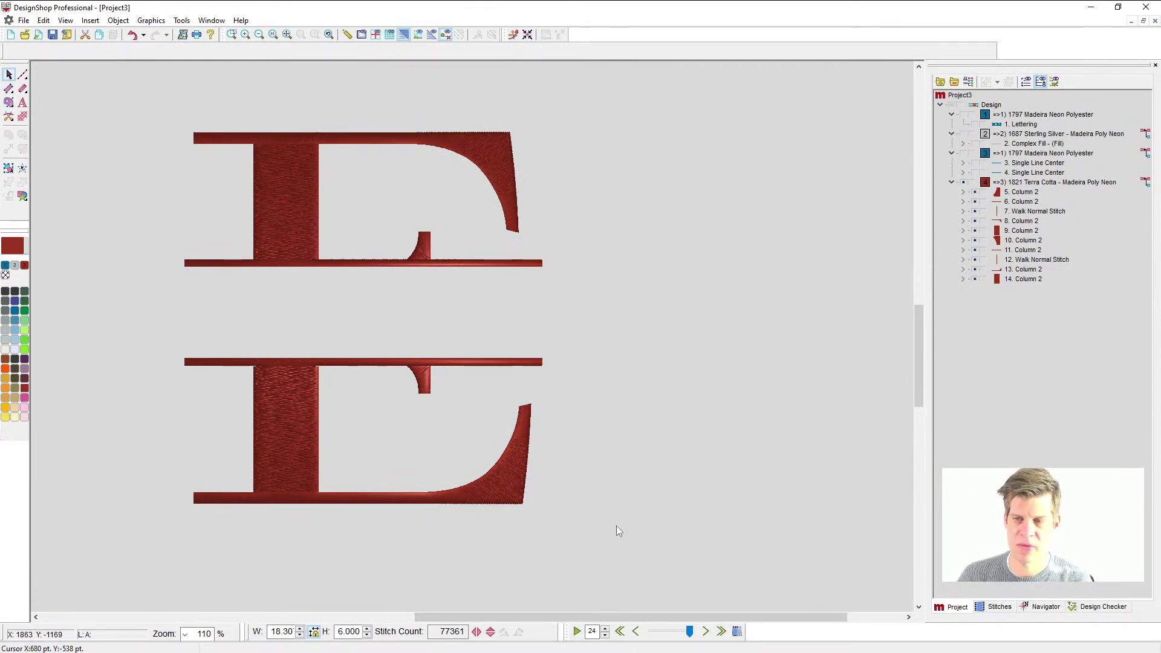
# - Add a first name as Basic Block lettering in the gap between the two halves of the E
pyautogui.click(24, 106)
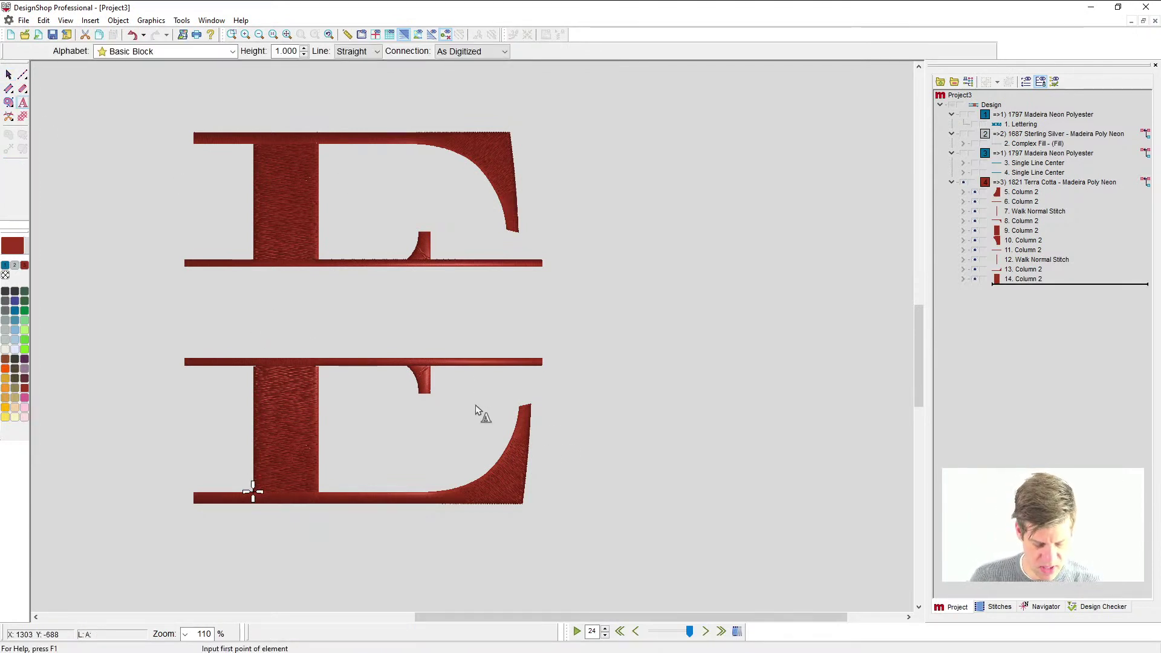
pyautogui.write('Eliot')
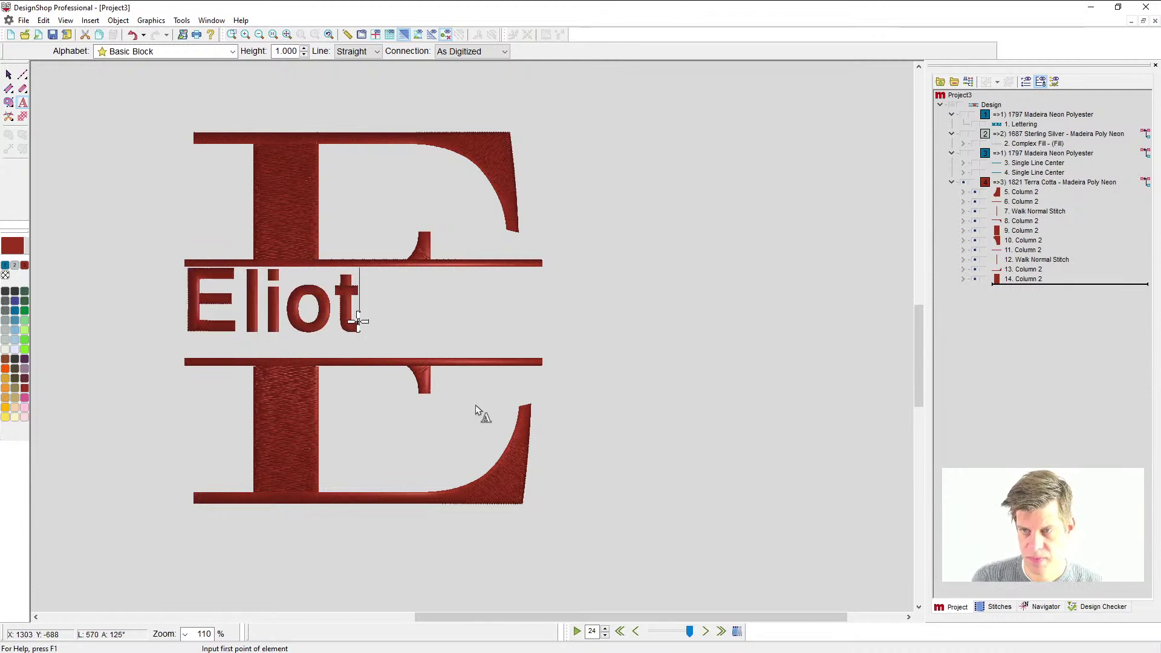
pyautogui.press('Return')
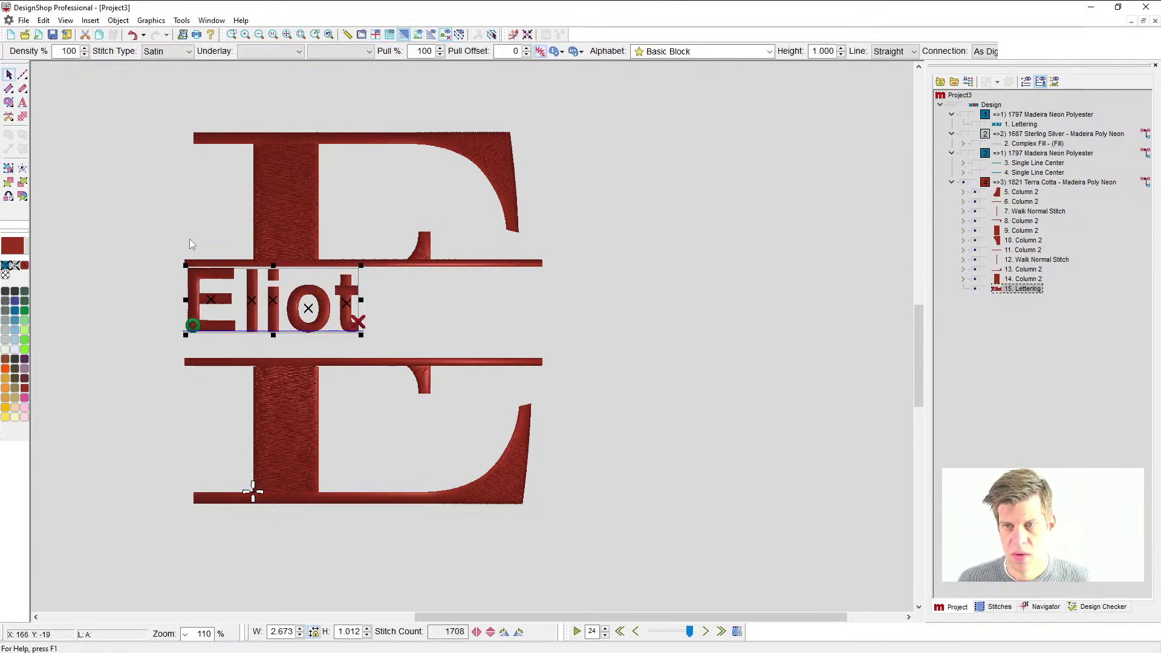
# - Change the name lettering's alphabet to League Script from the Script category
pyautogui.click(769, 51)
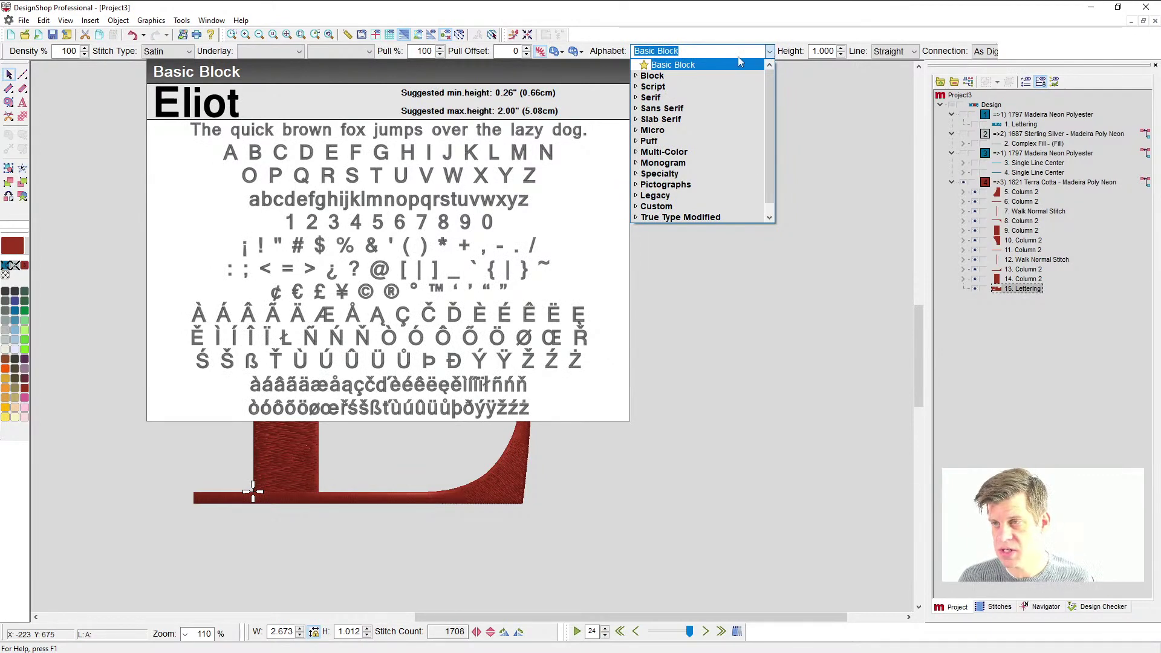
pyautogui.click(635, 86)
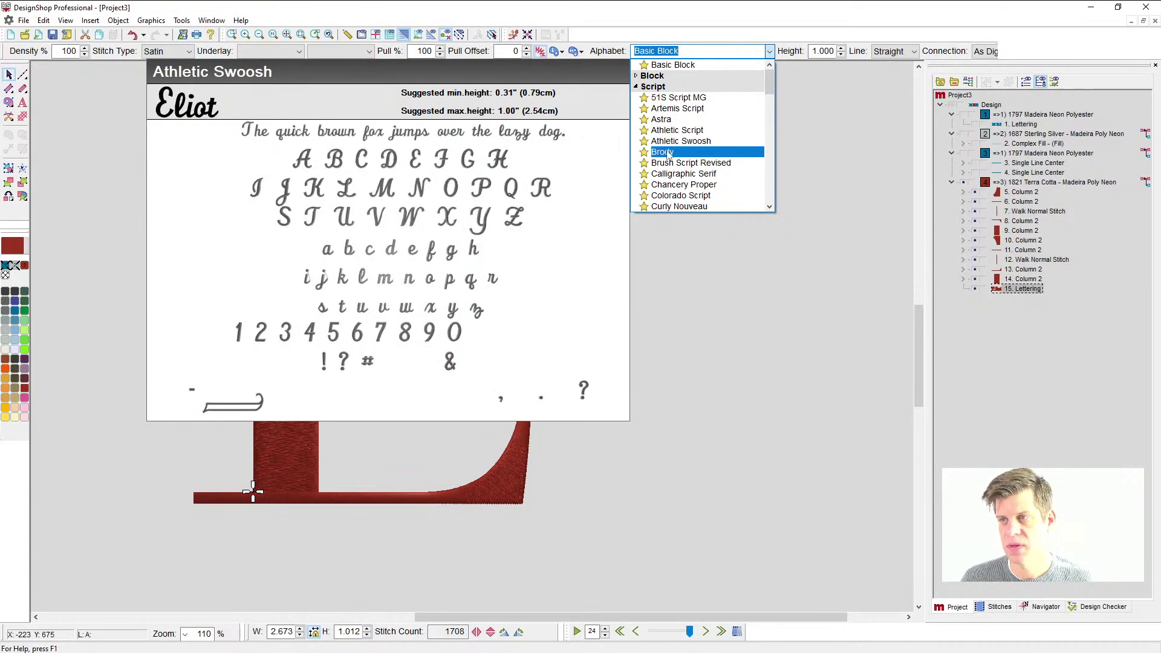
pyautogui.scroll(-1, 668, 155)
pyautogui.scroll(-1, 671, 182)
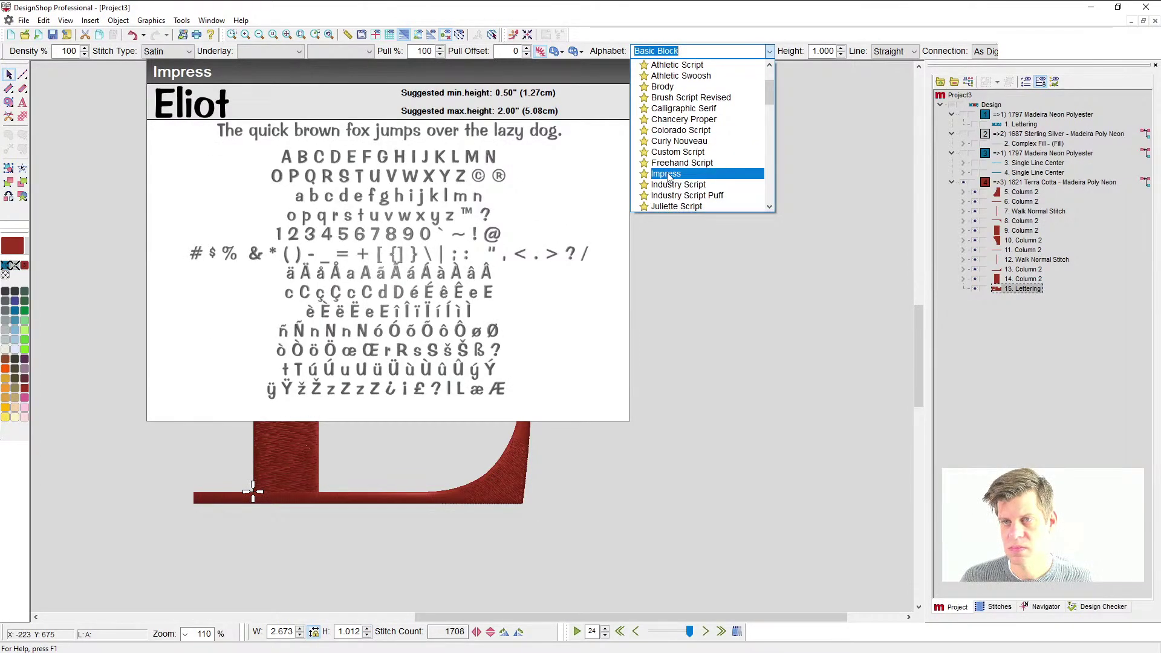
pyautogui.scroll(-1, 668, 179)
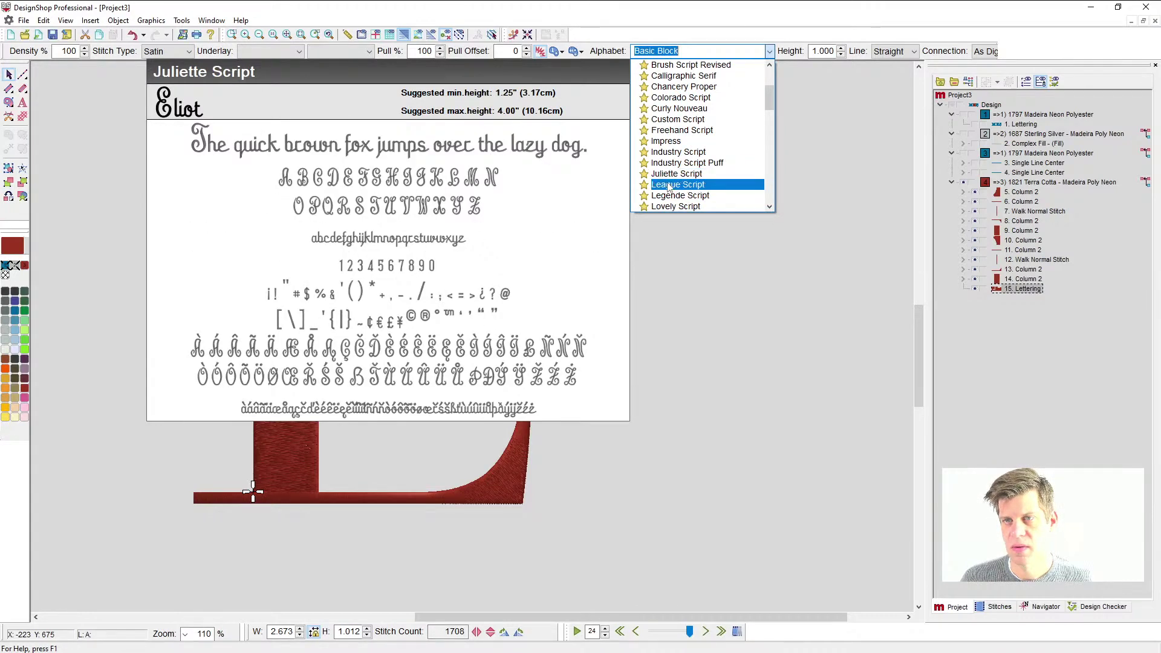
pyautogui.click(666, 186)
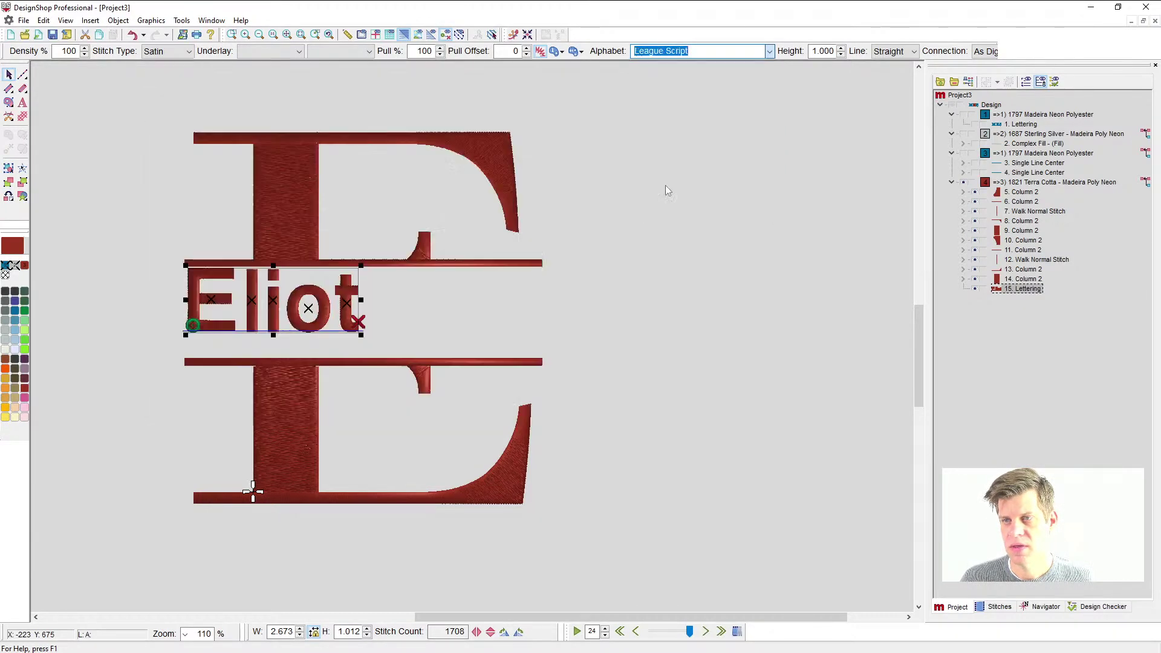
# - Centre the script name in the gap between the two halves of the E and deselect it
pyautogui.moveTo(343, 283); pyautogui.dragTo(409, 293)
pyautogui.press('Escape')
pyautogui.click(664, 295)
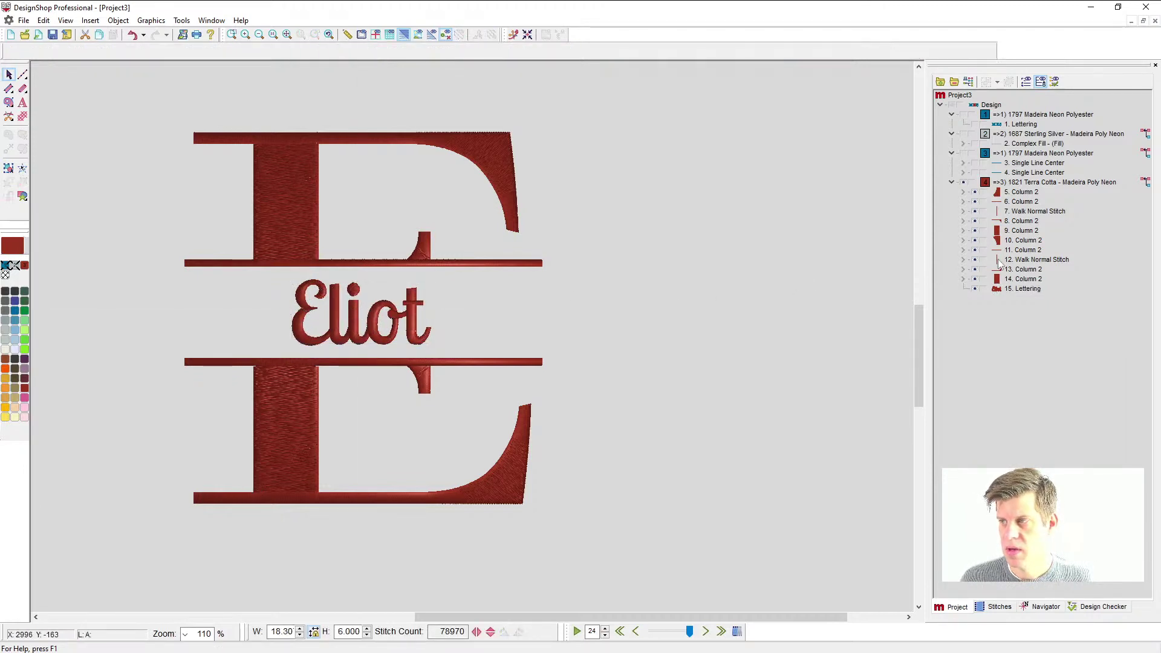
# - Move the name lettering ahead of the Terra Cotta columns in the sewing order and recolor it 1800 Emerald Black
pyautogui.click(1022, 289)
pyautogui.moveTo(1019, 236); pyautogui.dragTo(1016, 188)
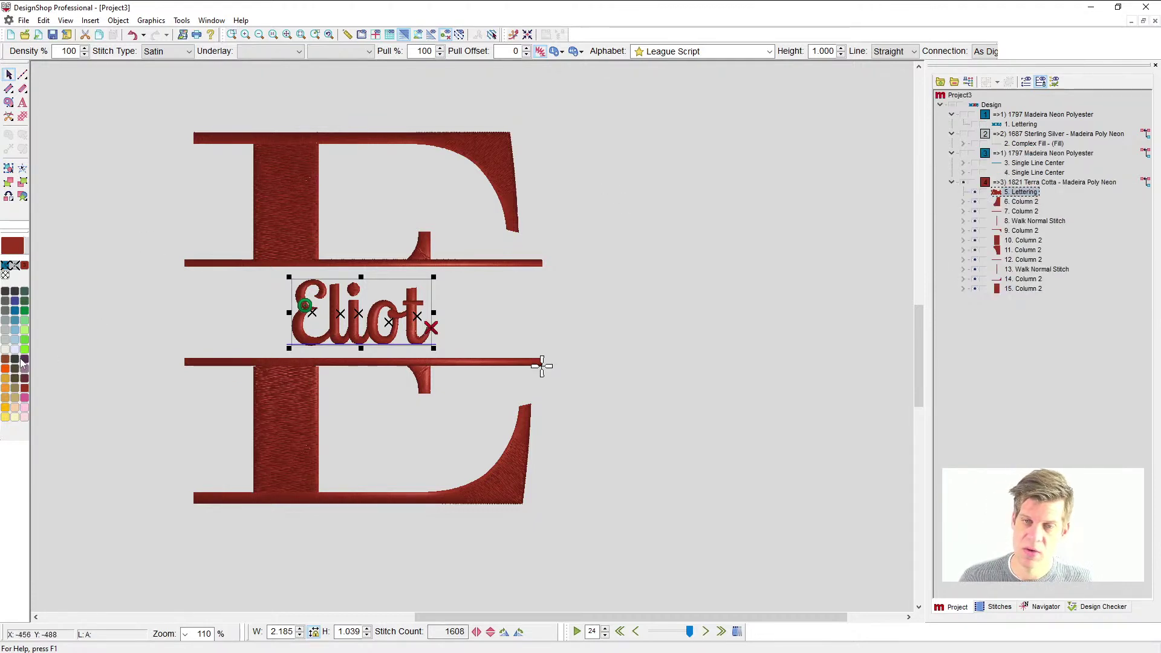
pyautogui.click(693, 375)
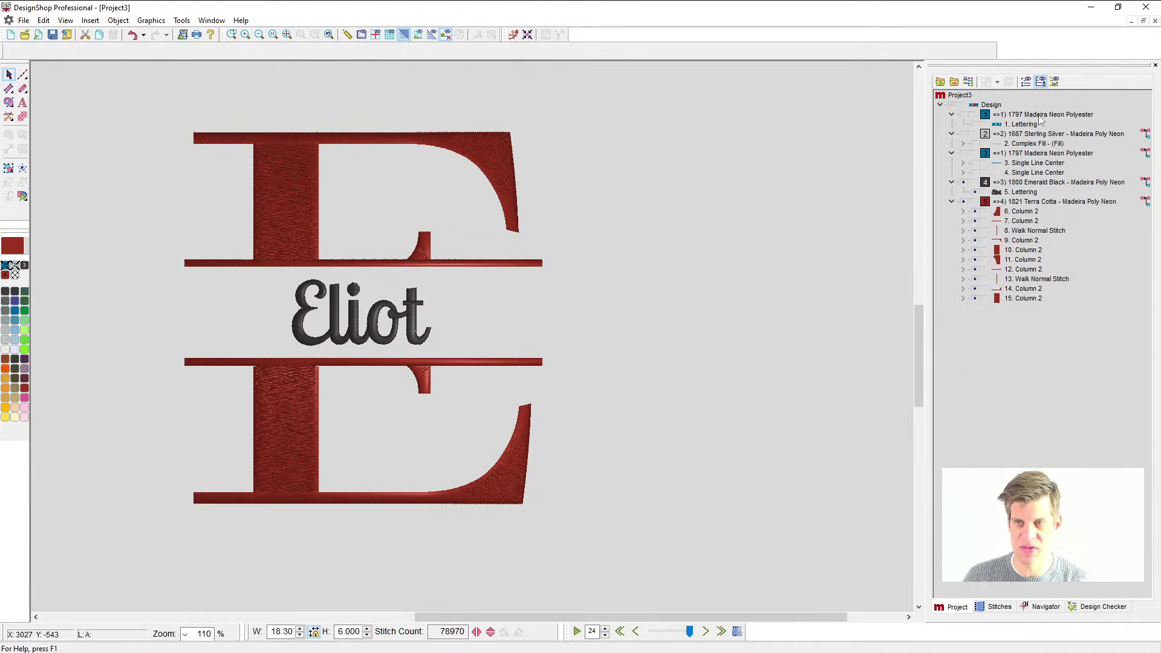
# - In the open split-letter S design, draw 1850 Fluorescent walk stitches: a curve from the upper bar's left end to the S, and a spoke to its base
pyautogui.click(211, 20)
pyautogui.click(241, 135)
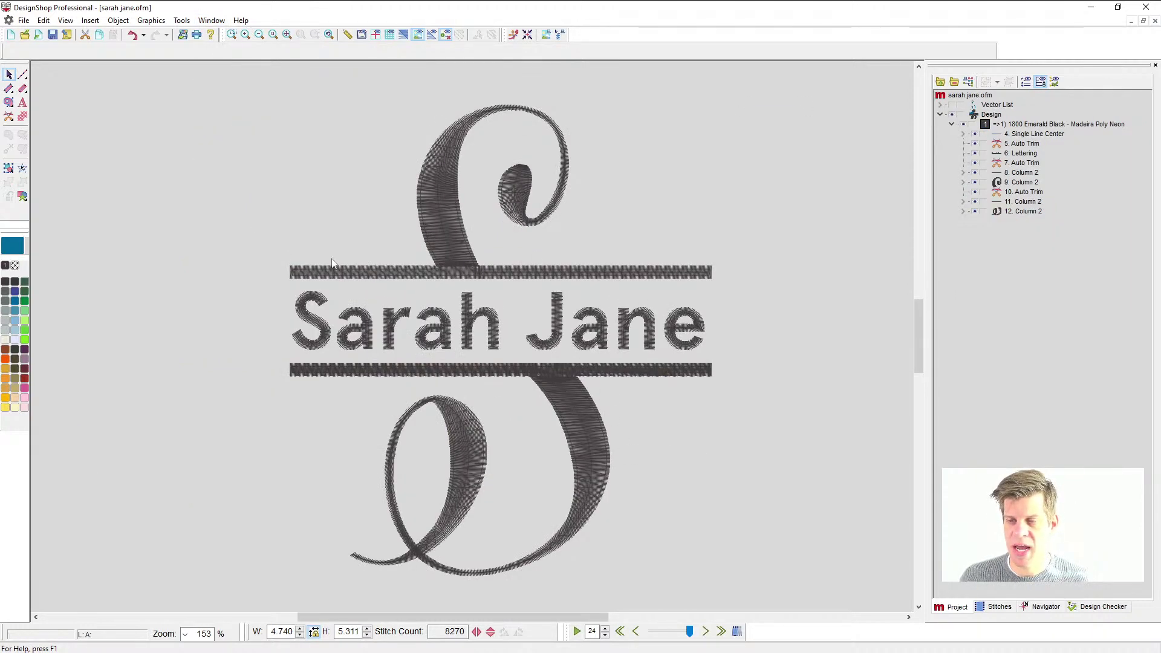
pyautogui.click(23, 73)
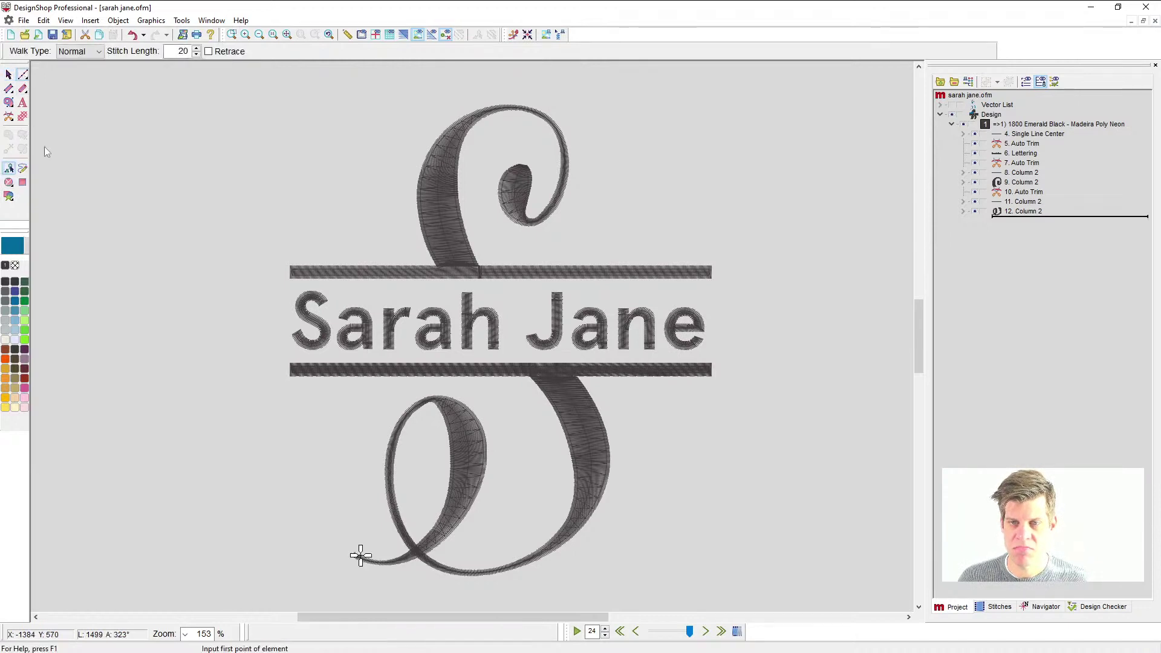
pyautogui.click(24, 339)
pyautogui.scroll(2, 419, 243)
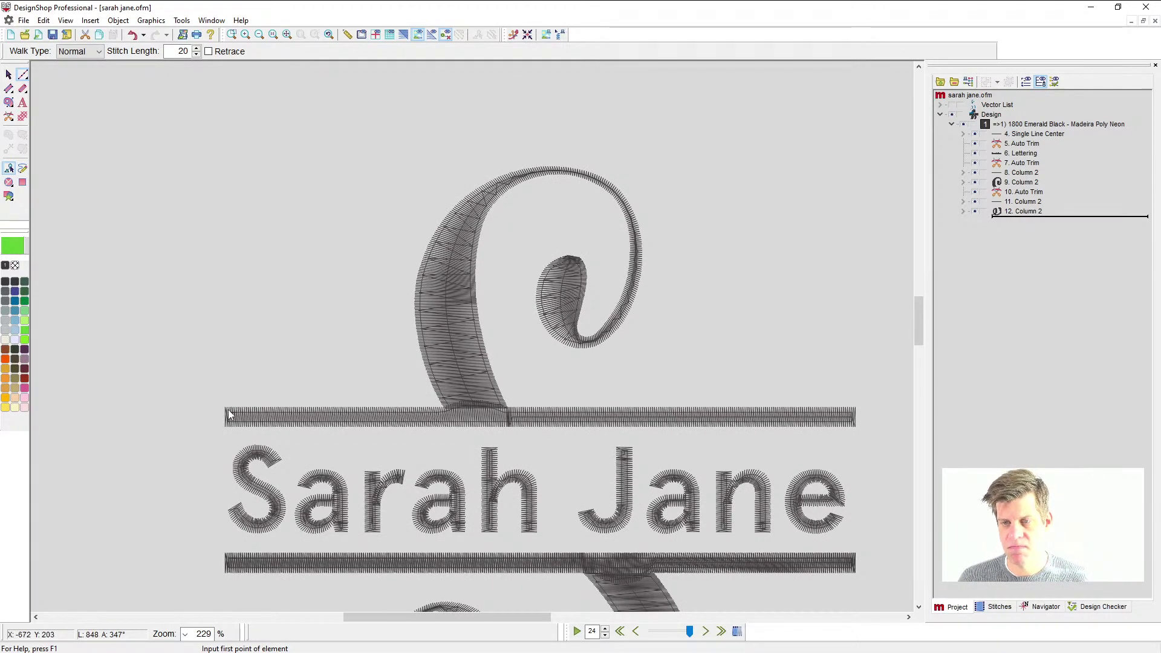
pyautogui.click(228, 409)
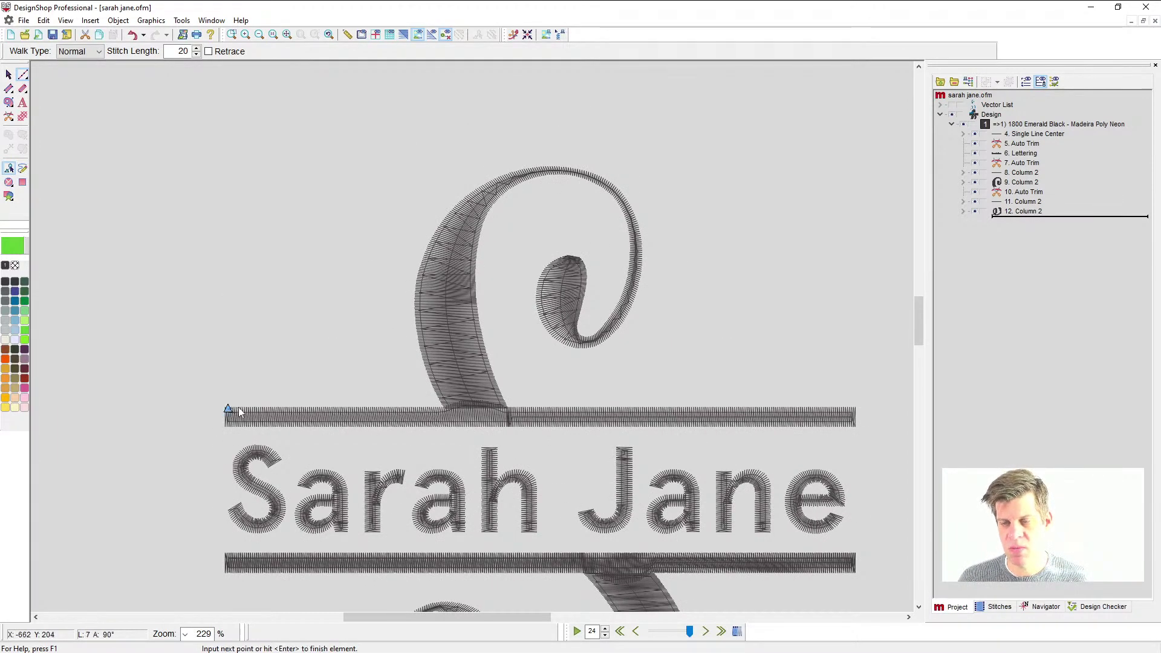
pyautogui.rightClick(322, 360)
pyautogui.click(441, 229)
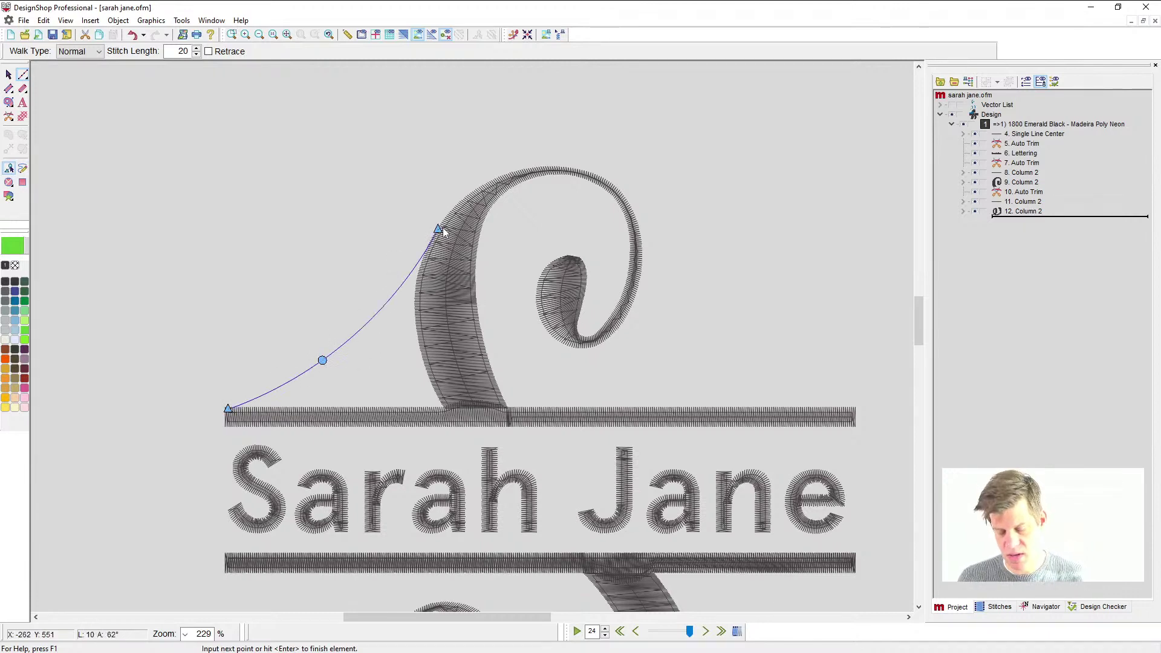
pyautogui.press('Return')
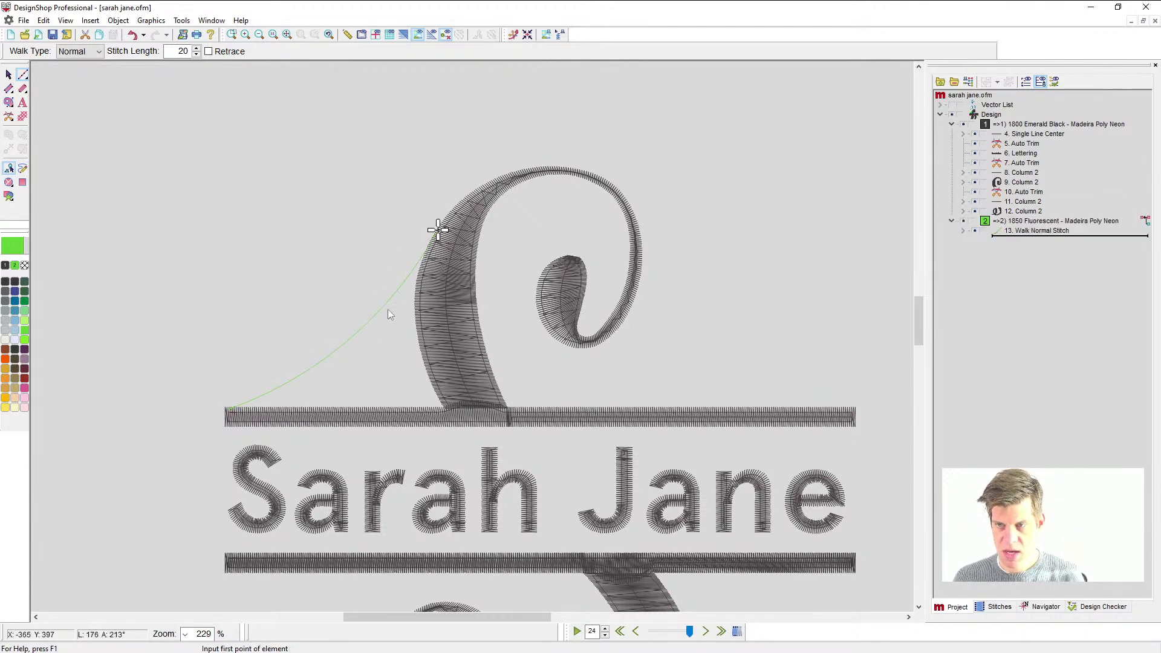
pyautogui.click(343, 345)
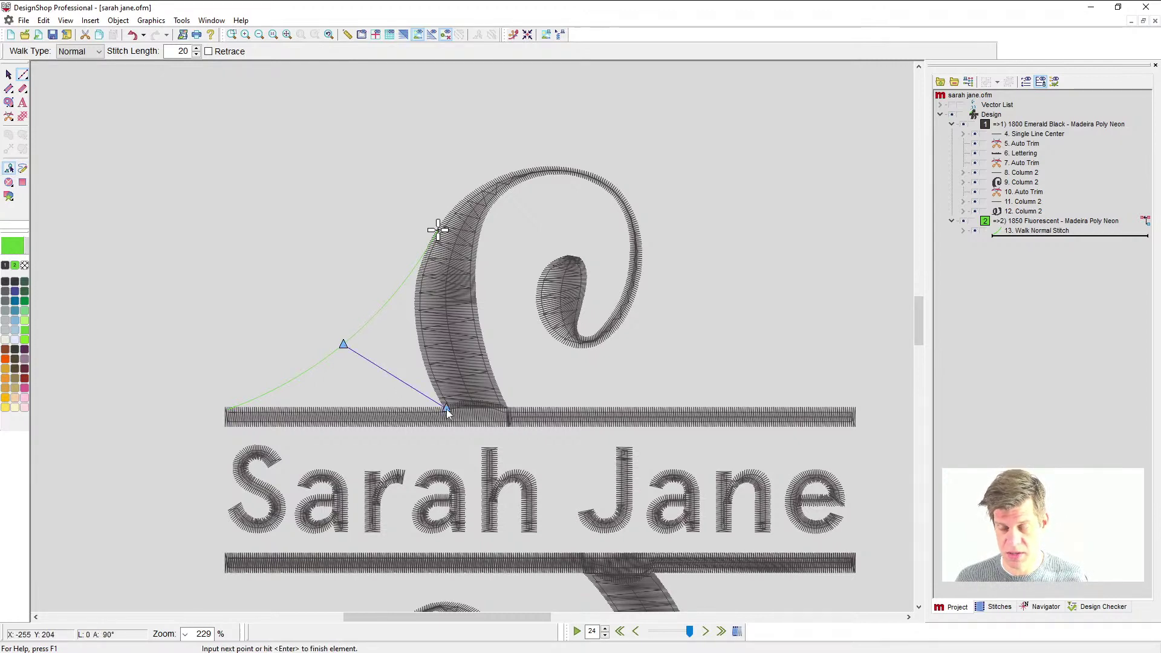
pyautogui.press('Return')
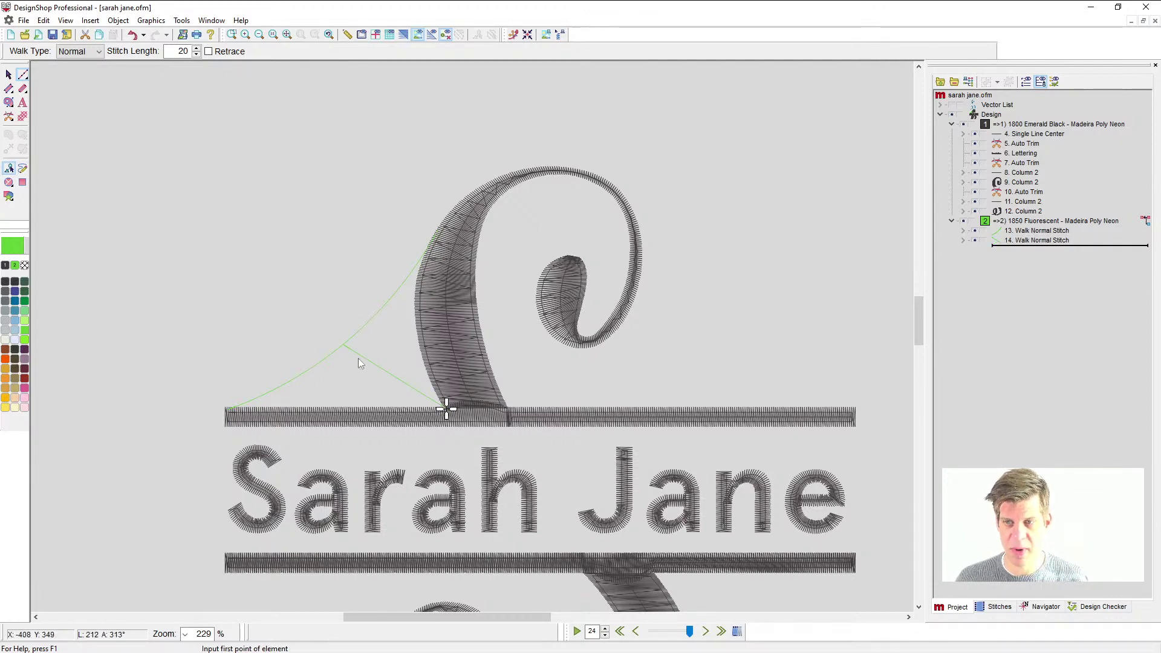
# - Draw a matching curved walk stitch from the S's right edge to the upper bar, with a straight spoke to the stem's base
pyautogui.click(476, 299)
pyautogui.rightClick(542, 360)
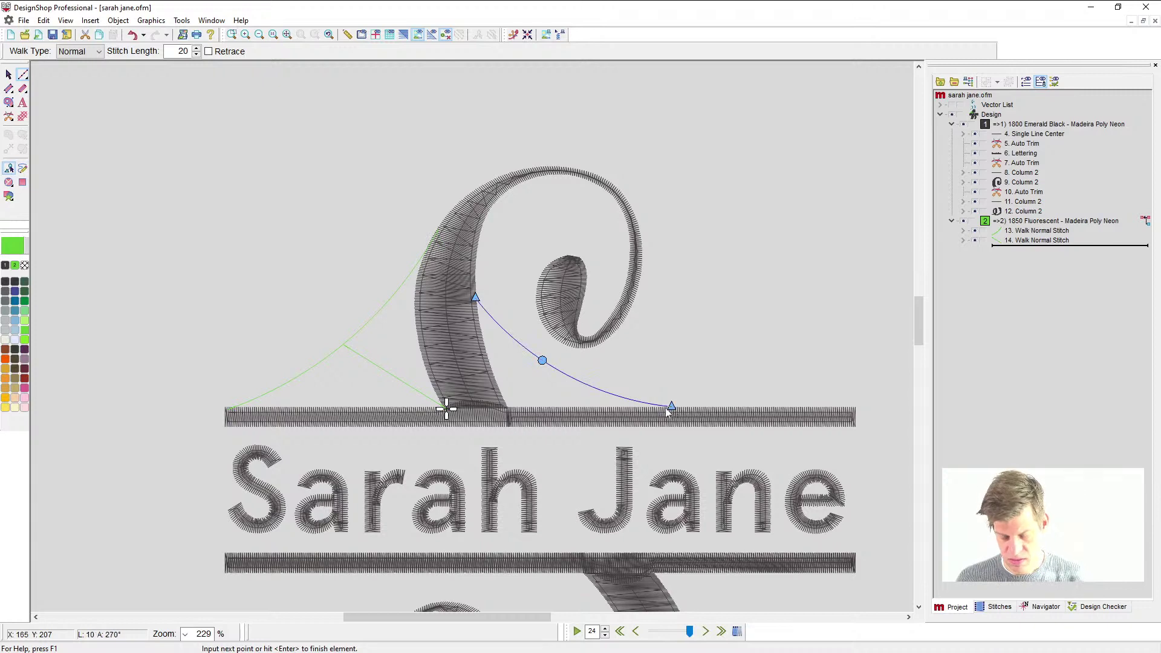
pyautogui.press('Return')
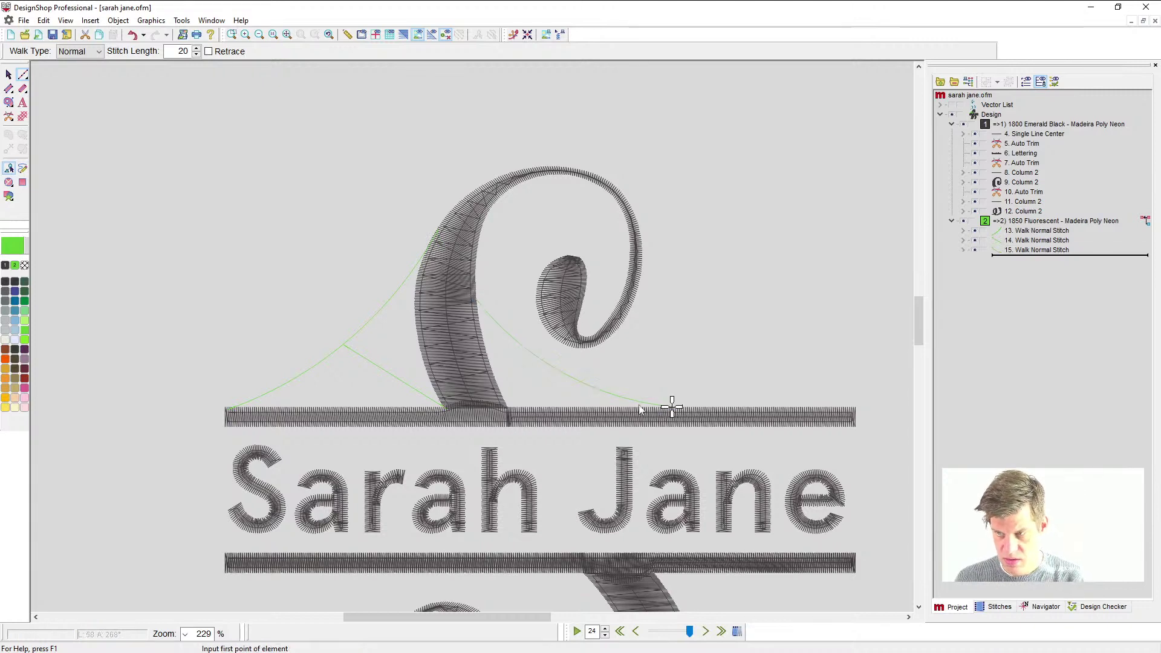
pyautogui.click(556, 370)
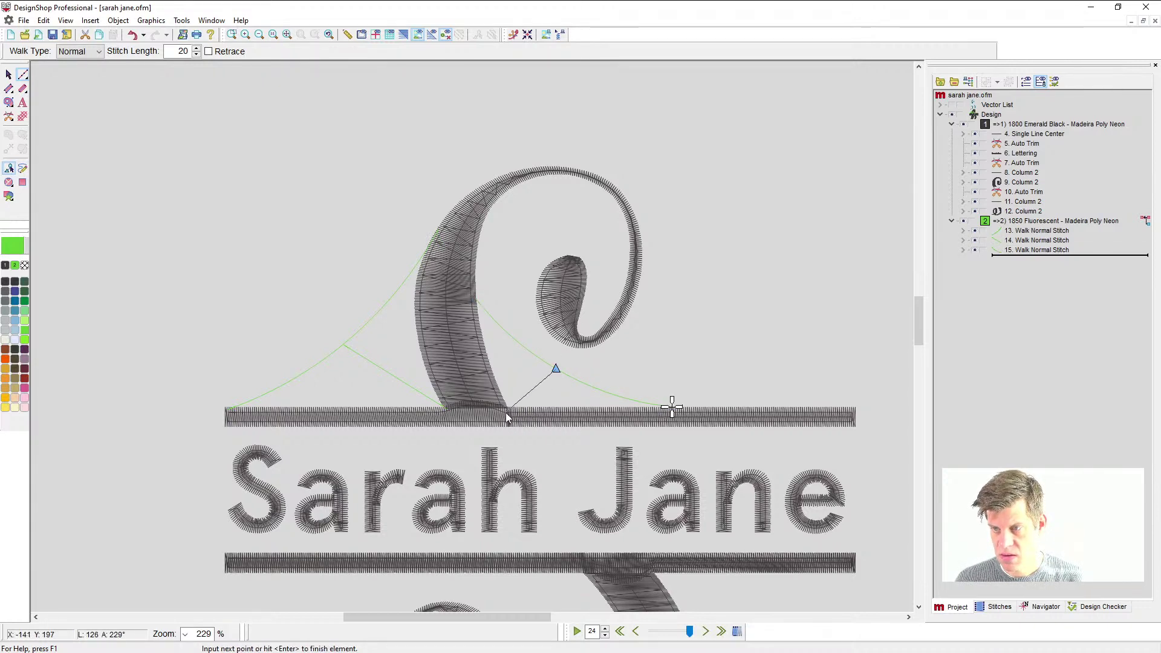
pyautogui.press('Return')
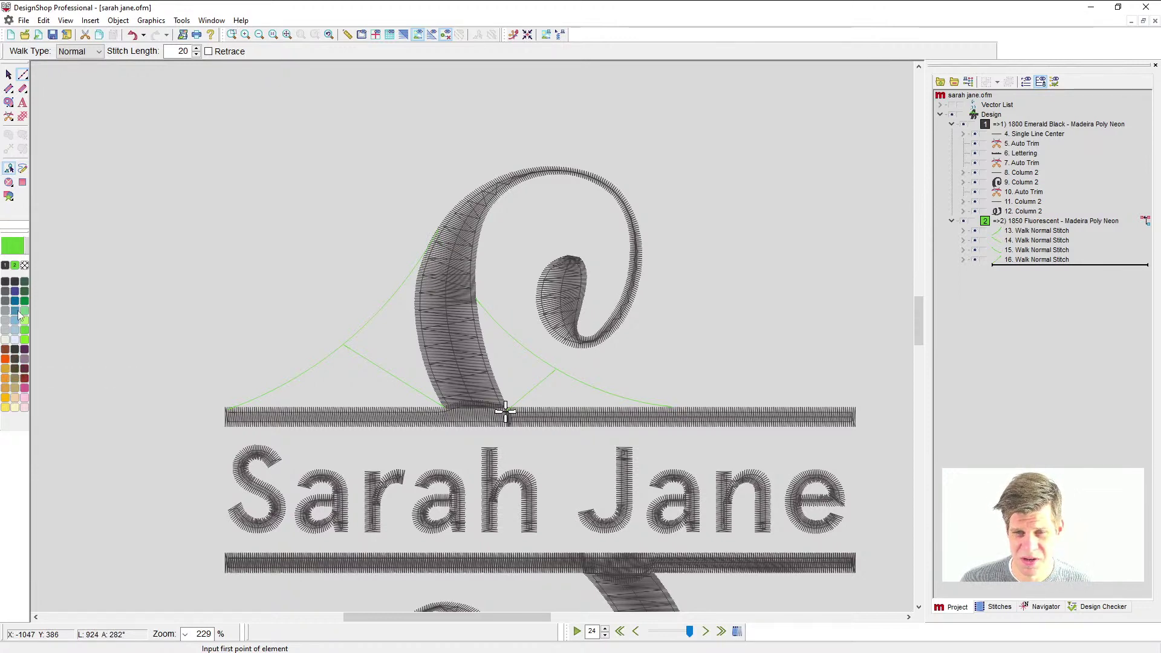
# - Start a dark blue walk stitch at the upper bar's left end, following the left green curve up to the S
pyautogui.click(14, 291)
pyautogui.scroll(2, 319, 402)
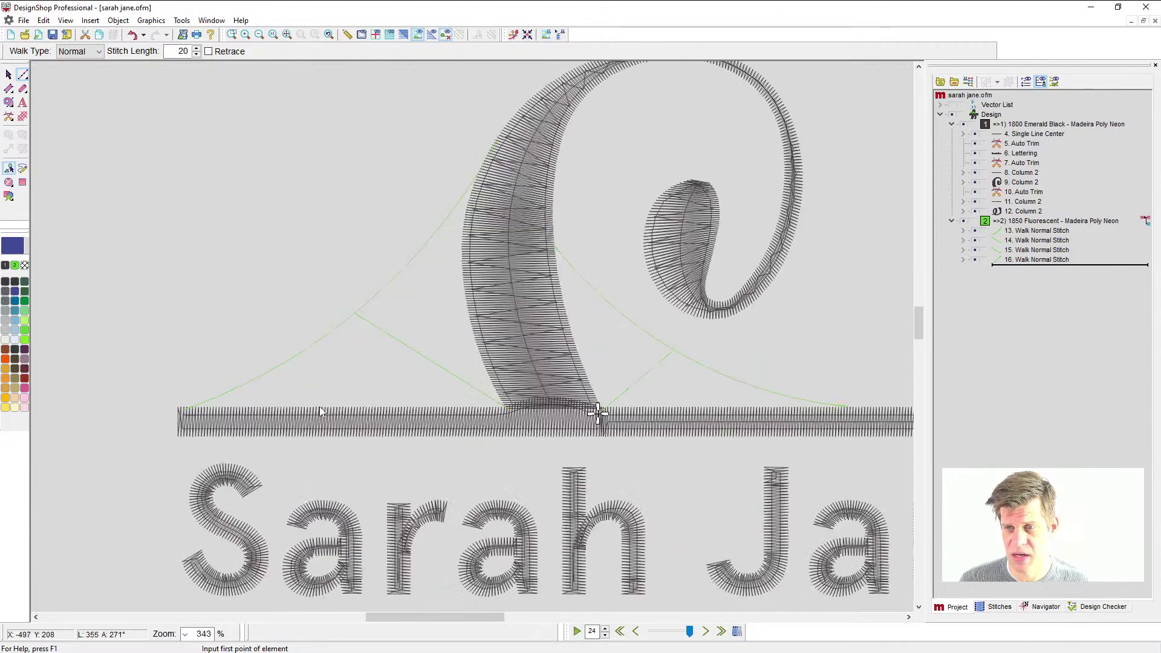
pyautogui.click(182, 414)
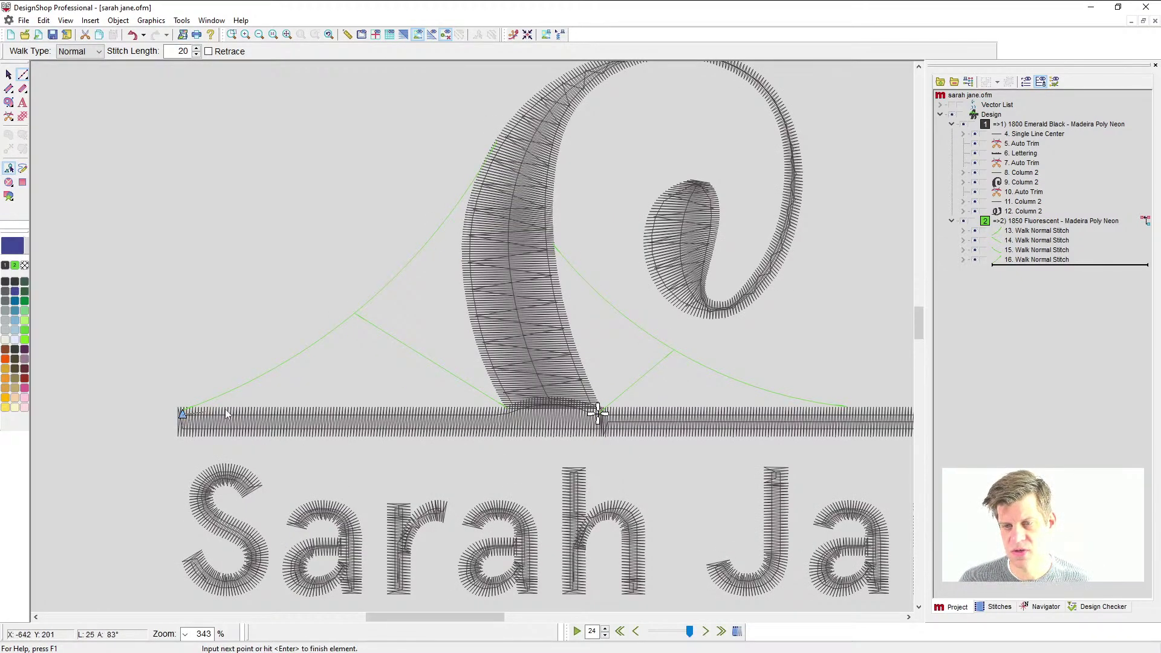
pyautogui.rightClick(355, 314)
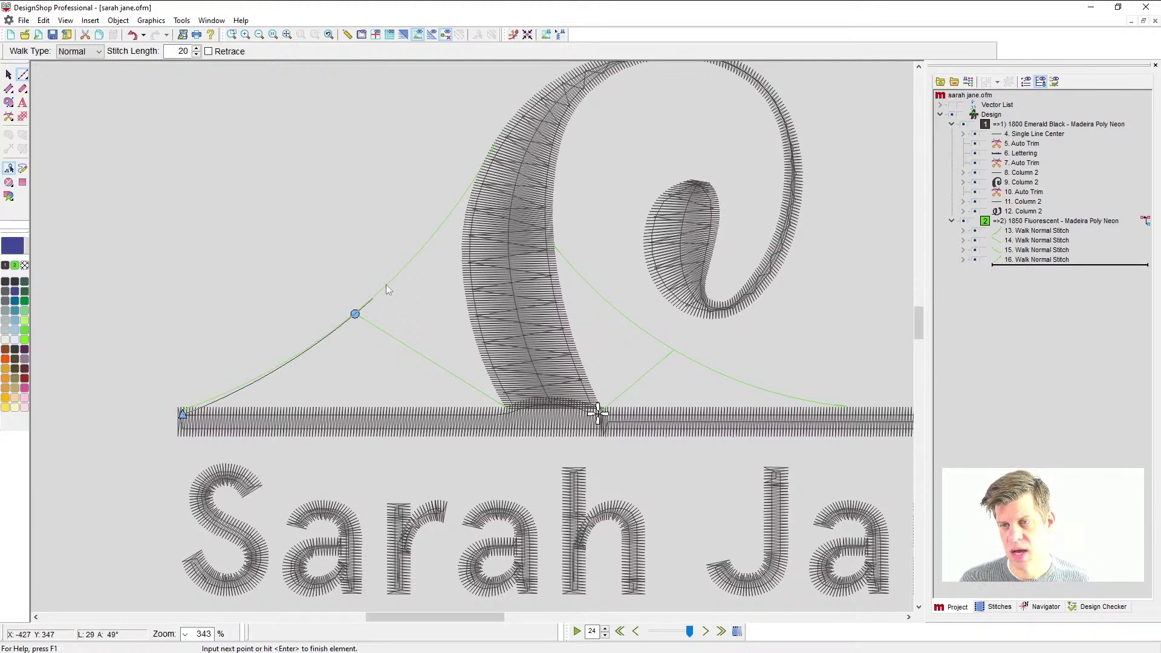
pyautogui.click(494, 149)
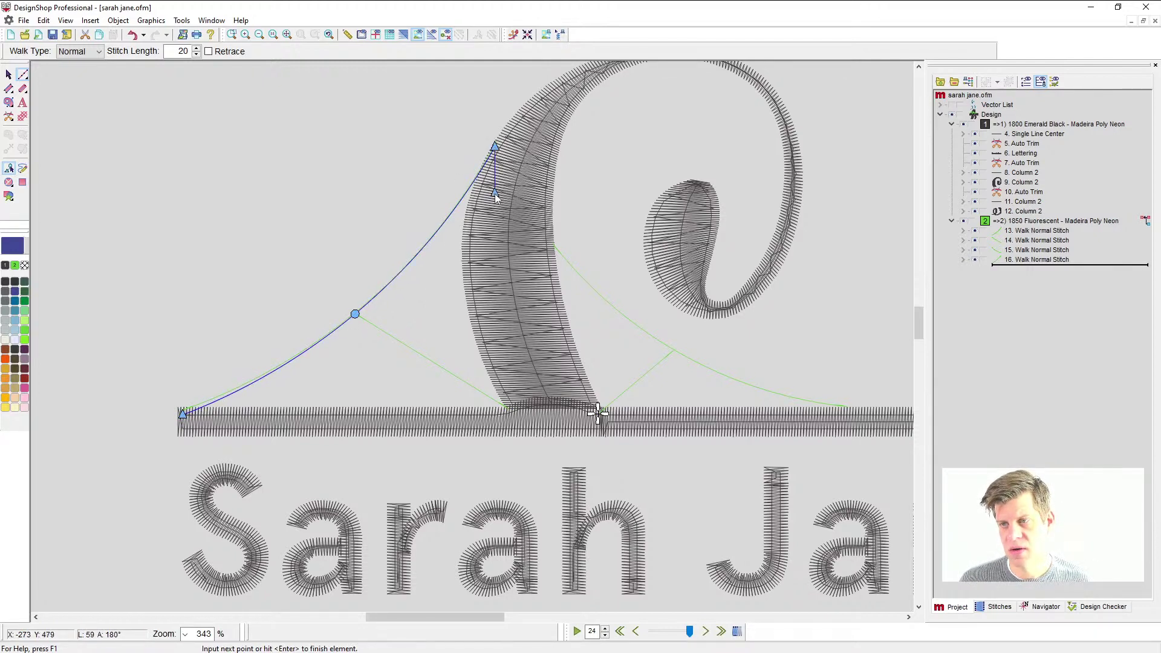
# - Continue the walk stitch down the S and back toward the bar as the outermost scalloped web strand, cornering on the green spoke
pyautogui.click(494, 192)
pyautogui.rightClick(451, 277)
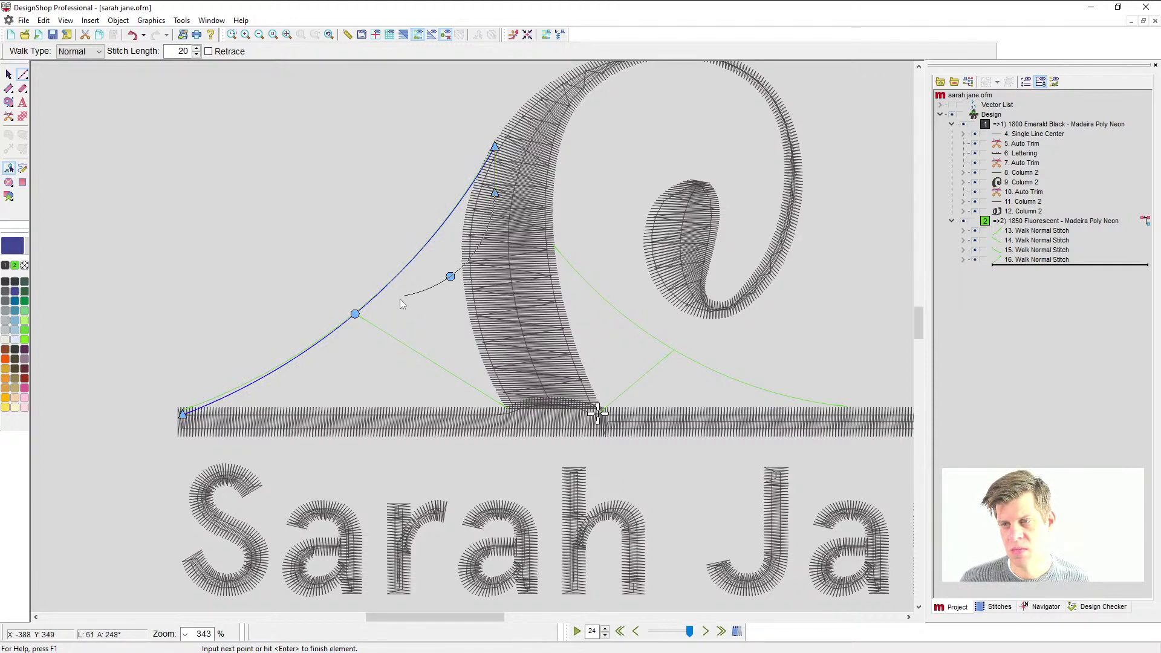
pyautogui.click(372, 323)
pyautogui.rightClick(323, 381)
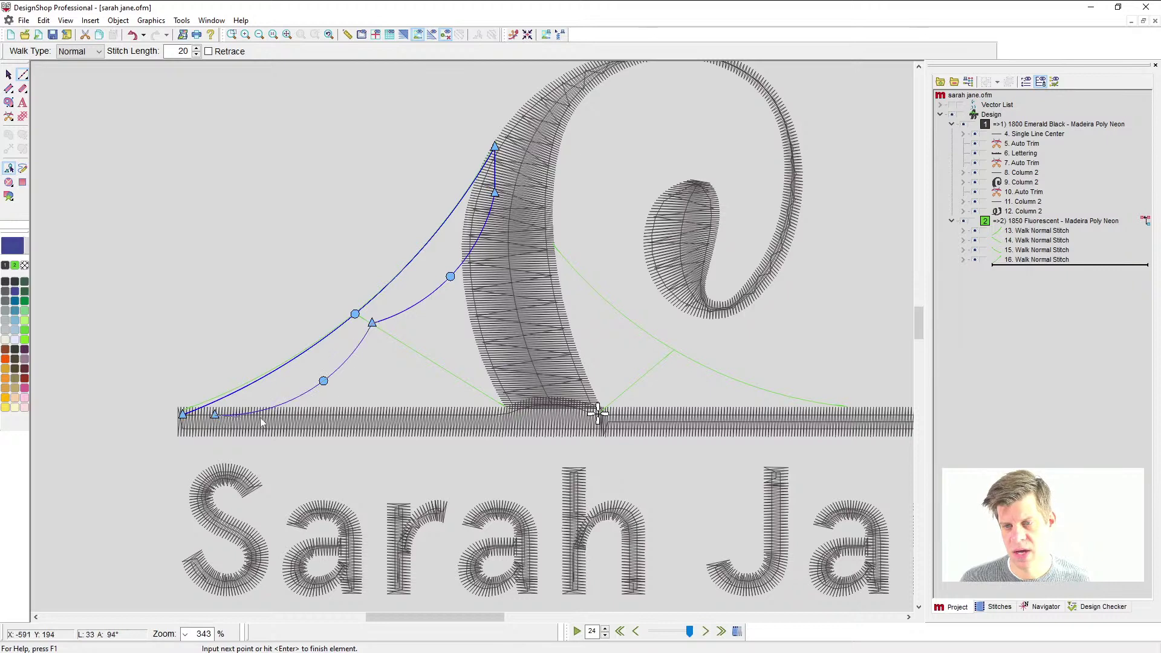
# - Run the walk stitch inward along the bar and draw the second scalloped strand up to the S, cornering on the spoke
pyautogui.click(332, 414)
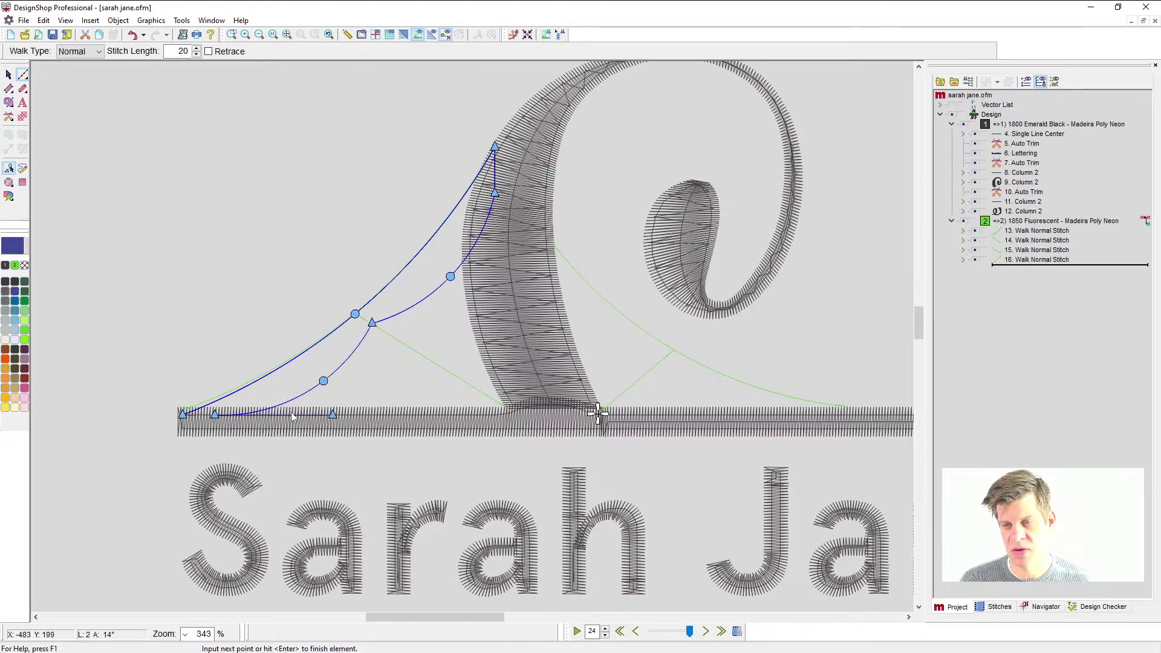
pyautogui.rightClick(378, 388)
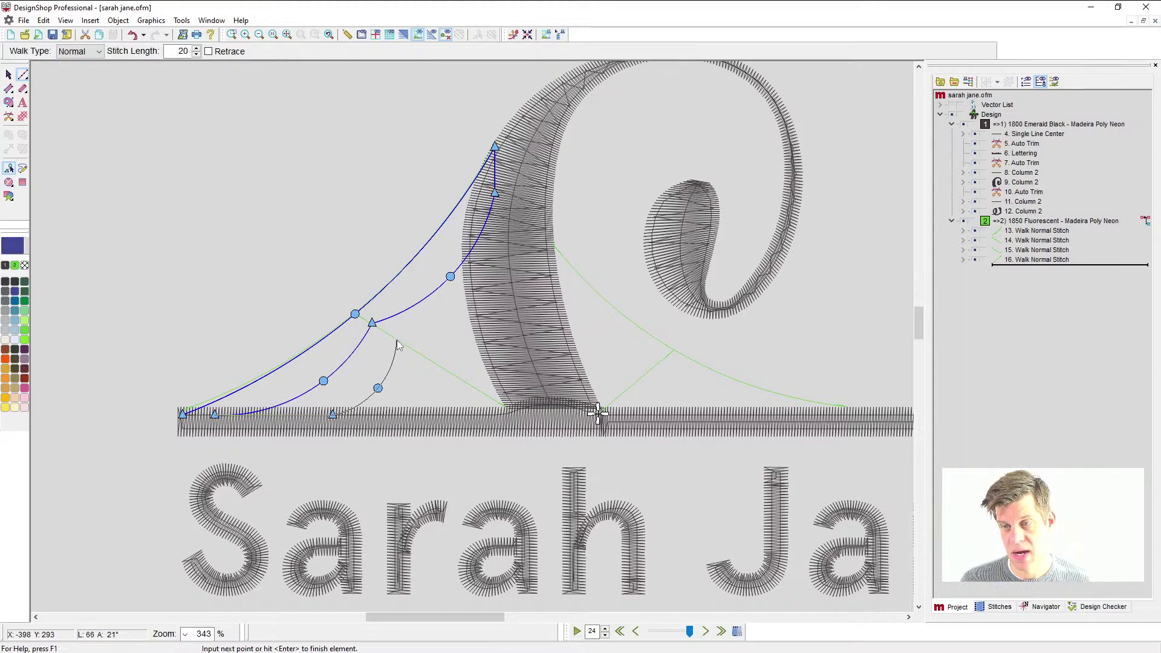
pyautogui.click(398, 337)
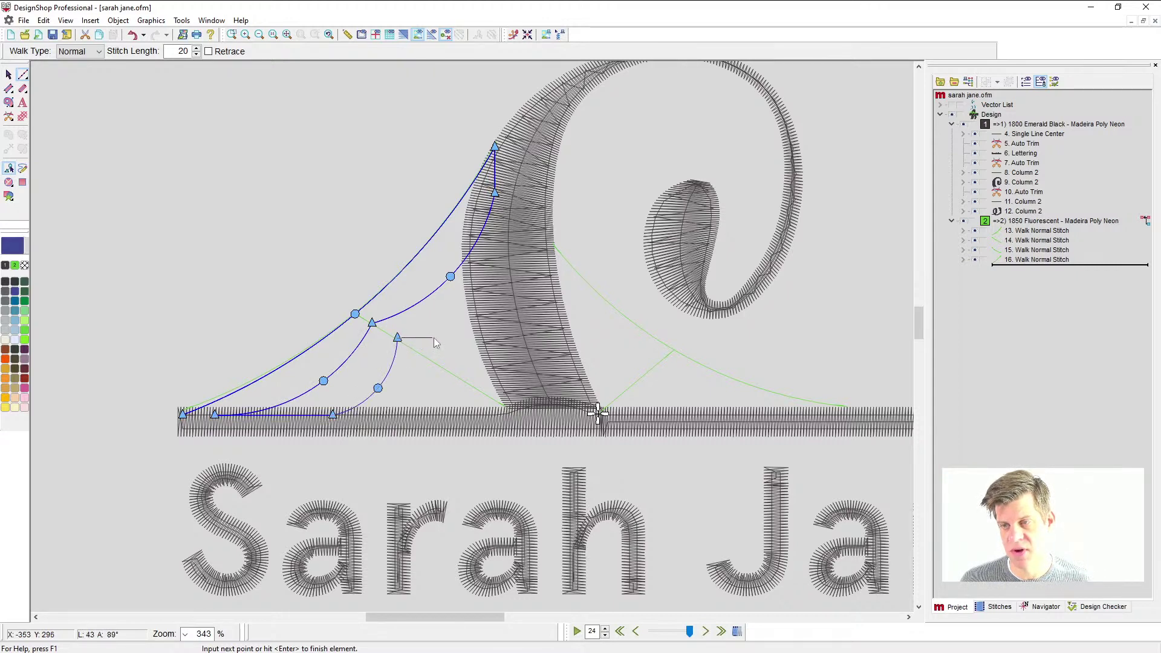
pyautogui.rightClick(451, 327)
pyautogui.click(490, 273)
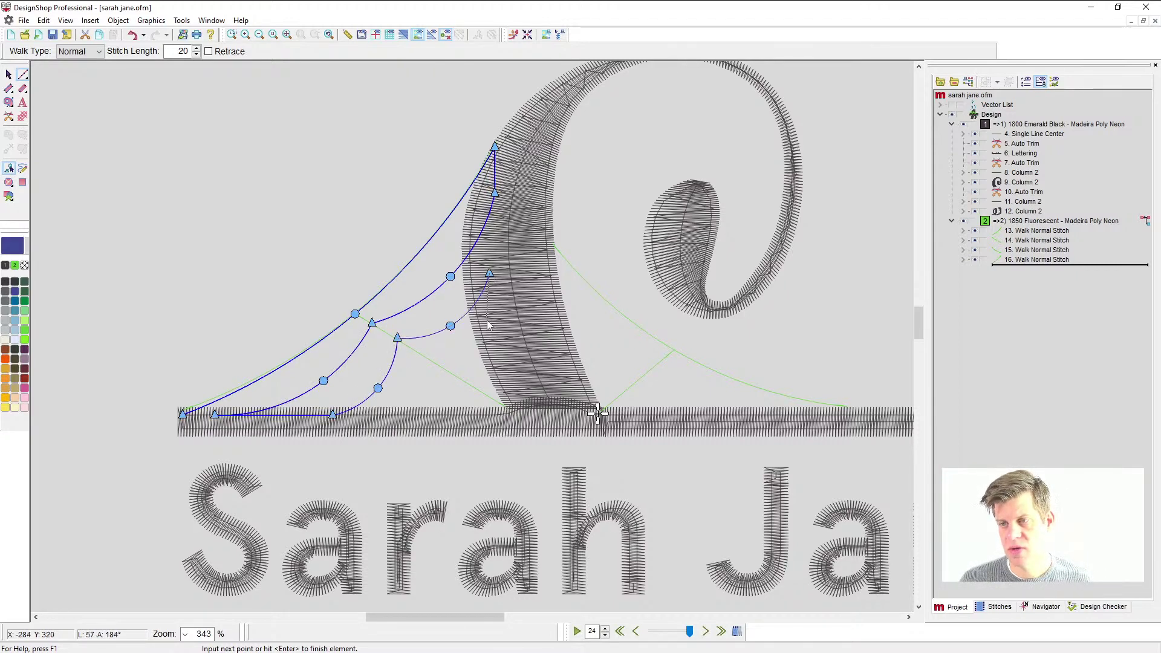
# - Step the walk stitch down inside the S and draw the third scalloped strand back to the bar, cornering on the spoke
pyautogui.click(494, 343)
pyautogui.rightClick(473, 357)
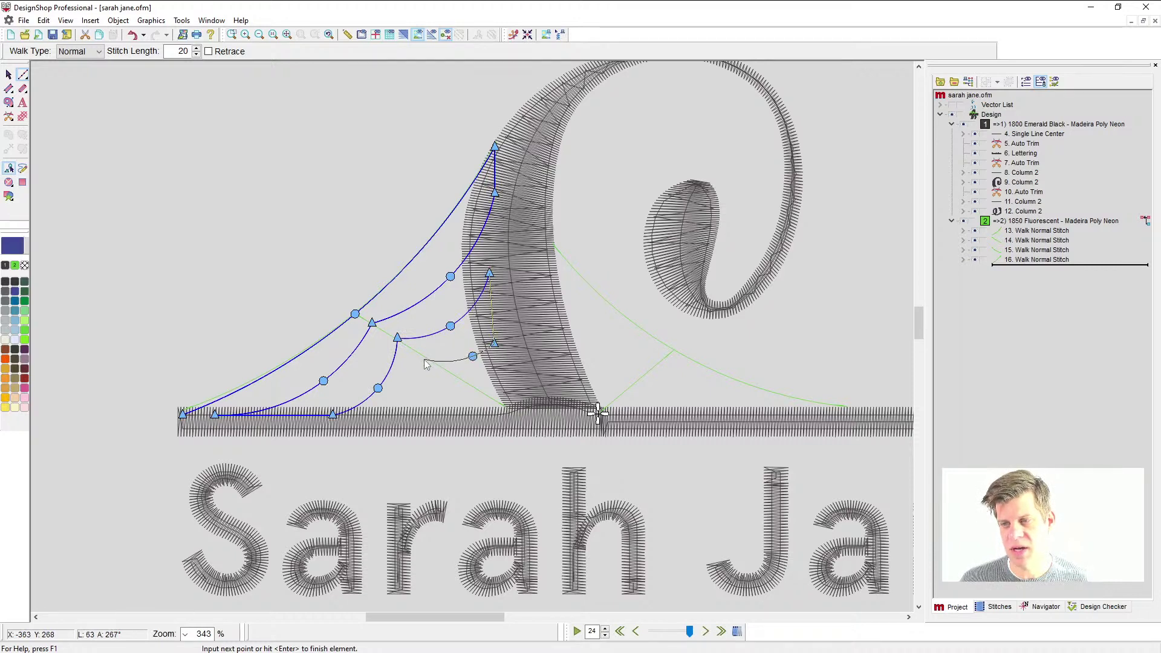
pyautogui.click(428, 359)
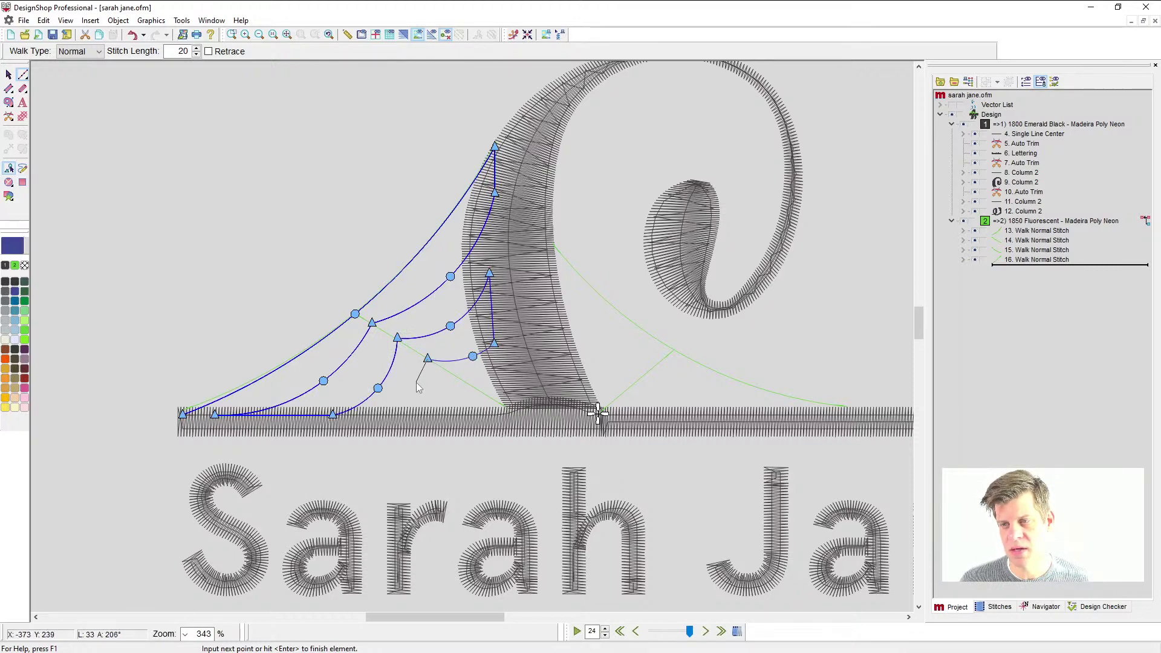
pyautogui.rightClick(416, 382)
pyautogui.click(383, 416)
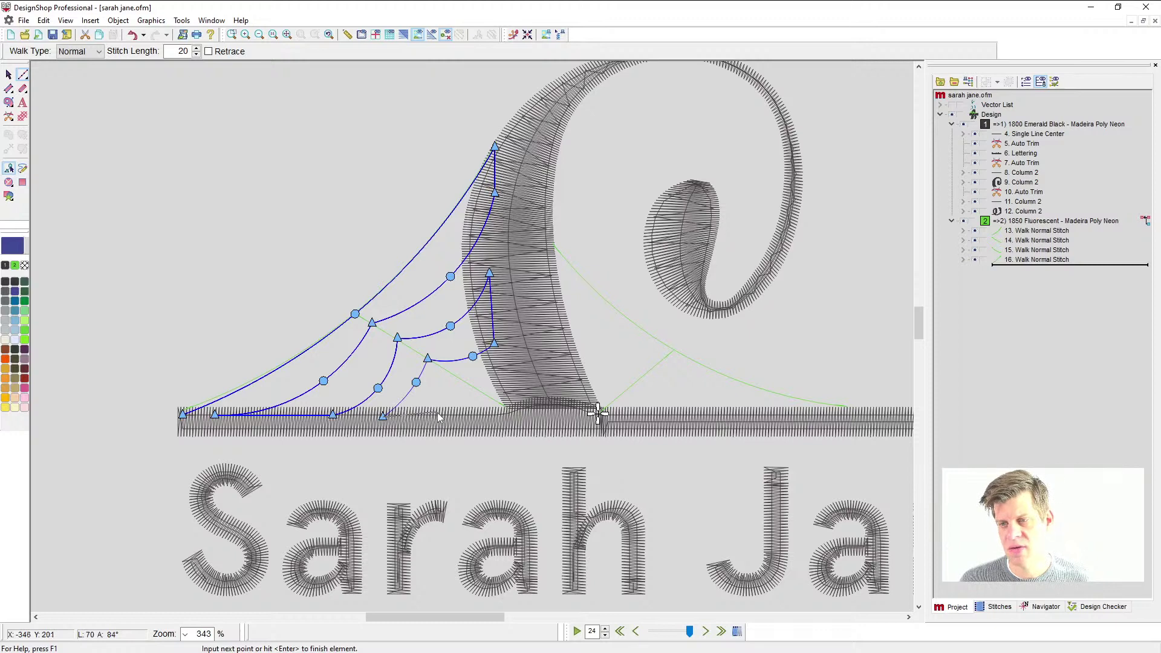
# - Run the walk stitch inward along the bar and draw the fourth scalloped strand up to the S, cornering on the spoke
pyautogui.click(430, 414)
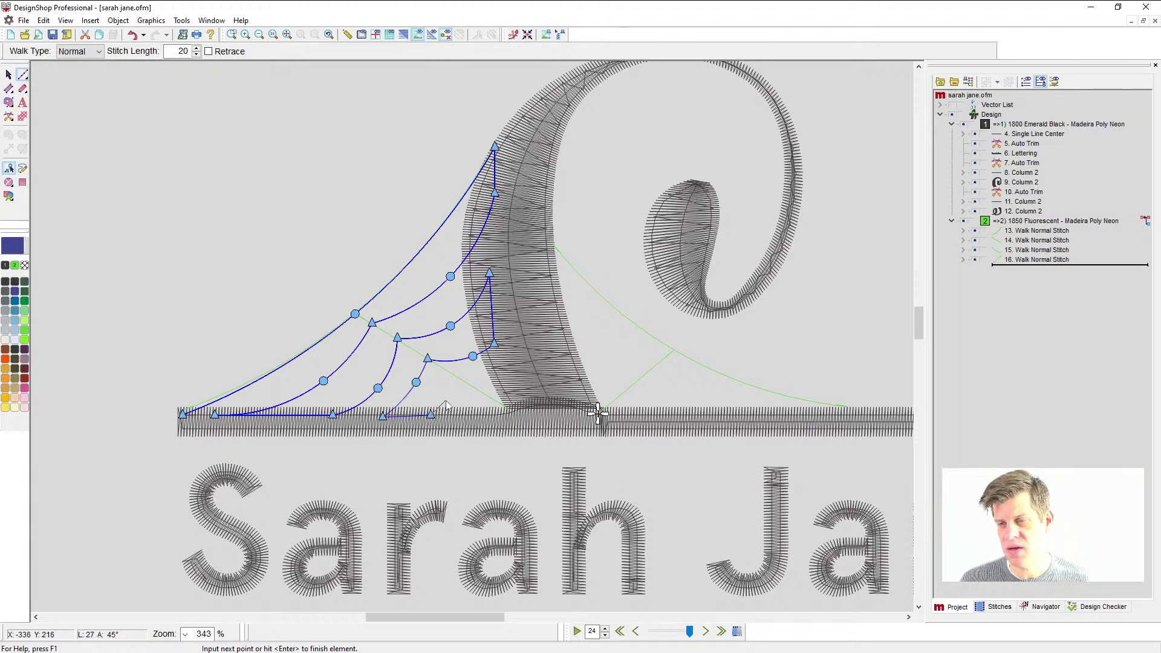
pyautogui.rightClick(445, 399)
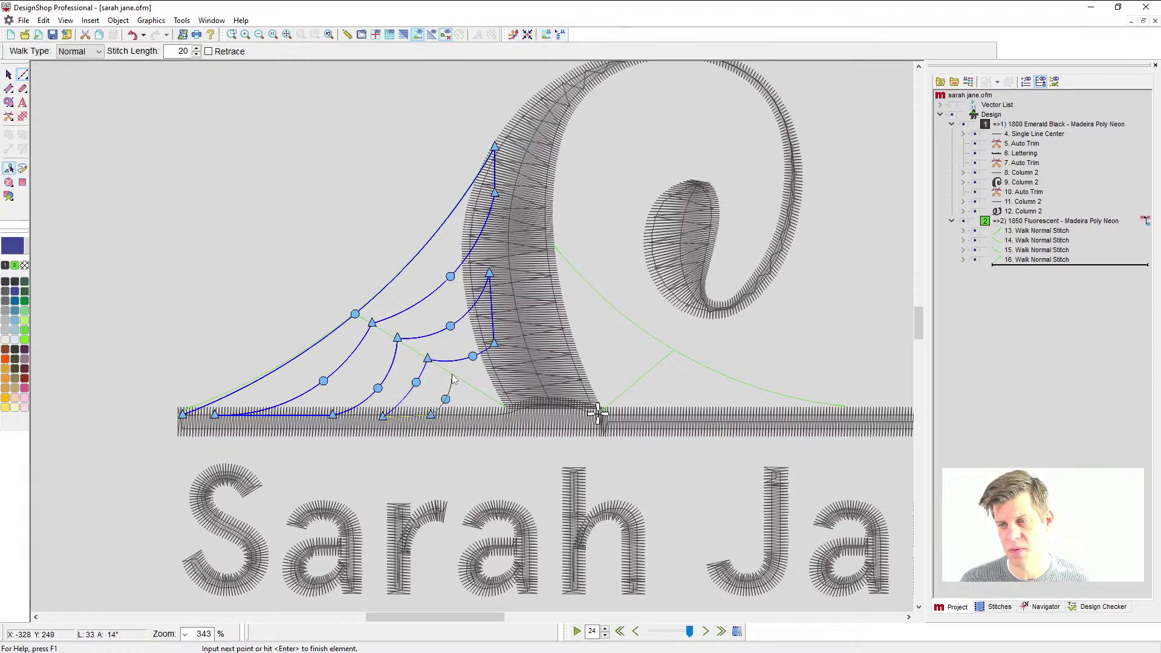
pyautogui.click(452, 373)
pyautogui.rightClick(475, 378)
pyautogui.click(500, 369)
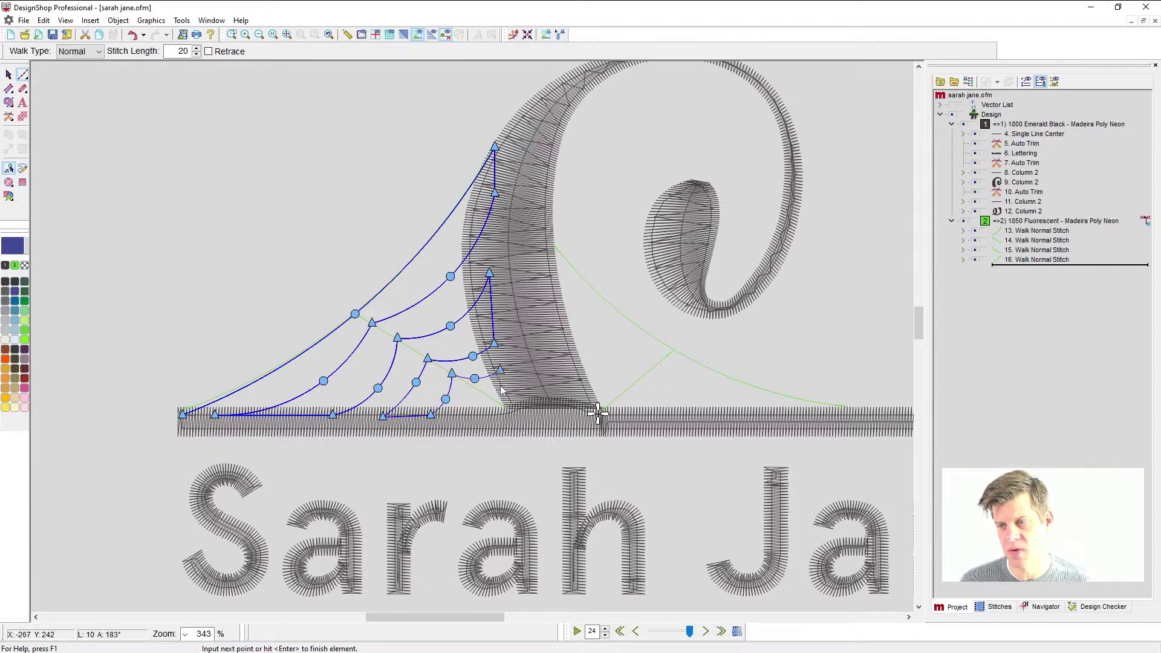
# - Step the walk stitch down inside the S, draw the innermost strand straight-sided via the spoke to the bar, and continue to the S's base
pyautogui.click(512, 392)
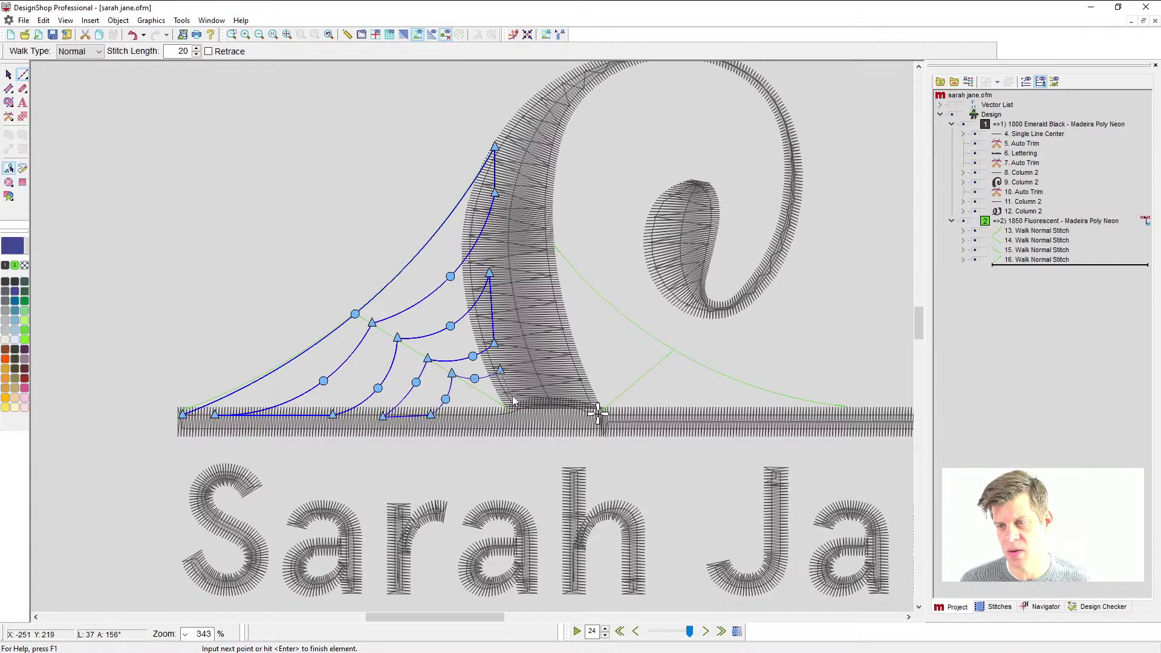
pyautogui.click(481, 392)
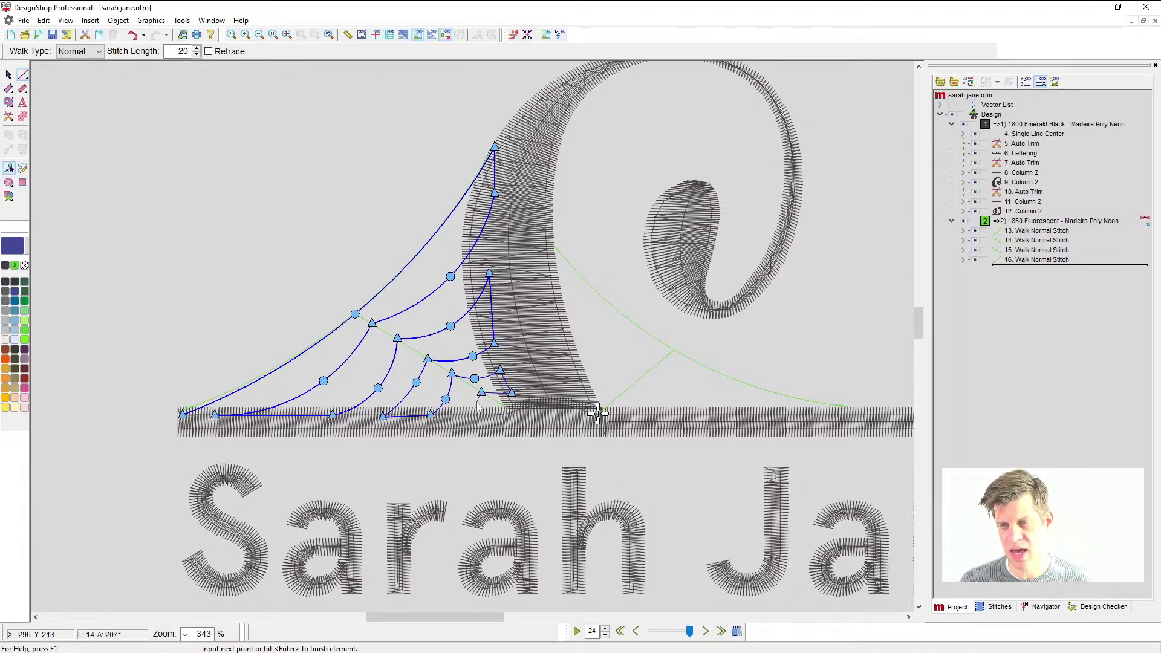
pyautogui.click(468, 414)
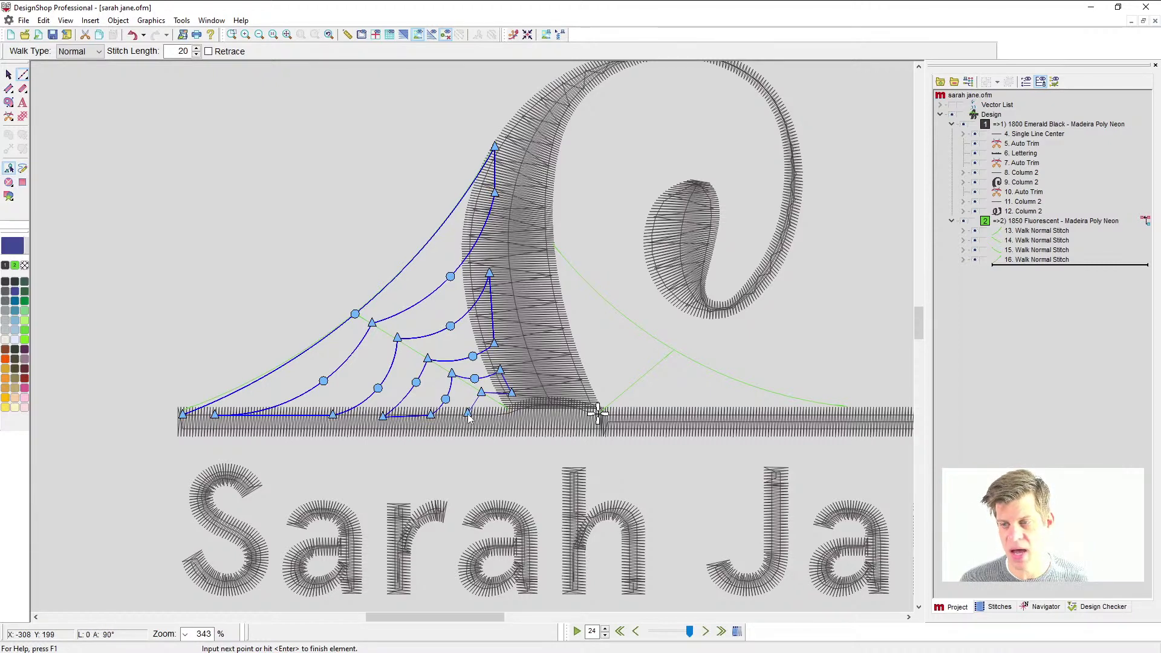
pyautogui.click(516, 413)
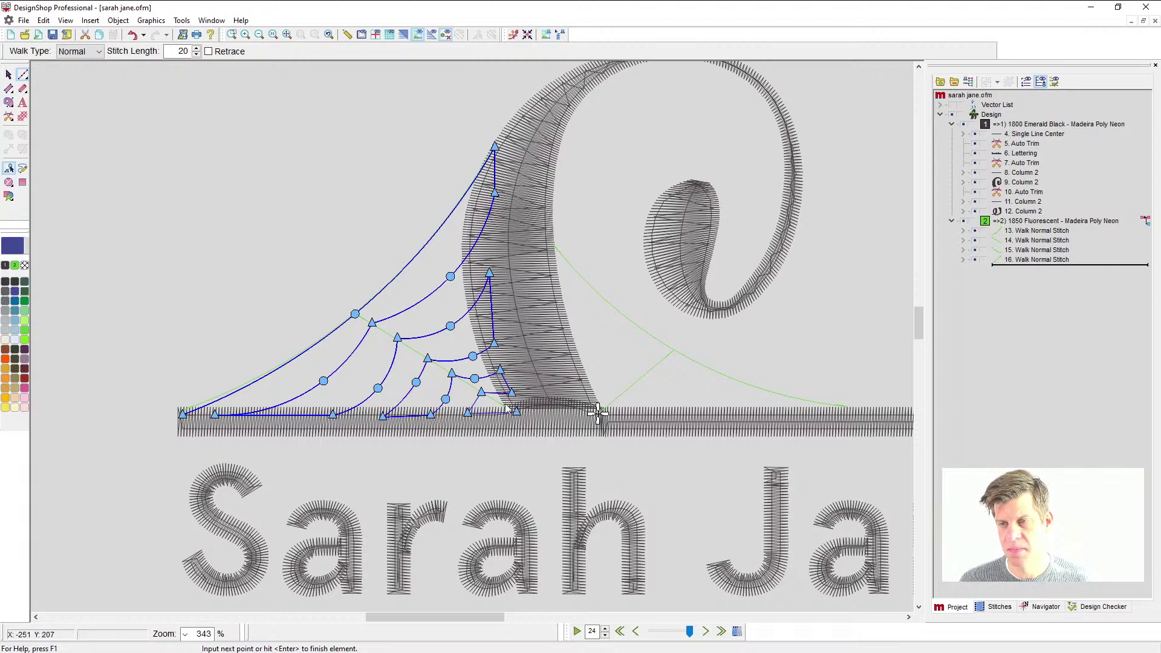
# - Trace the green spoke out to the outer curve and back to the S's base, and finish the left web's walk stitch
pyautogui.click(355, 314)
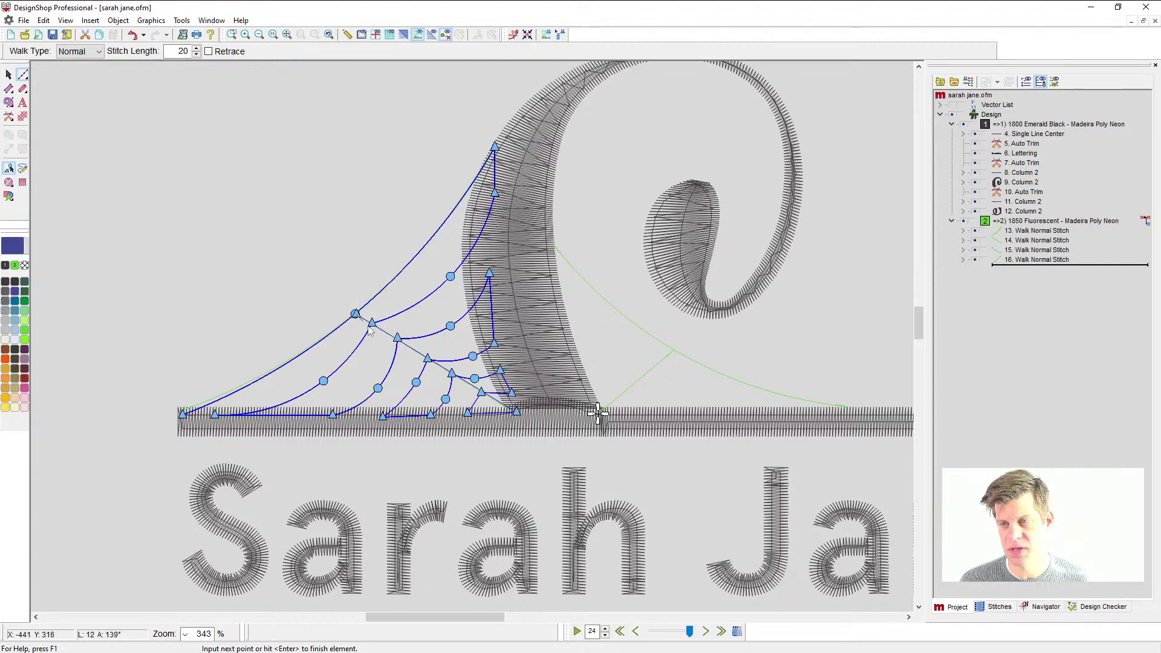
pyautogui.click(516, 412)
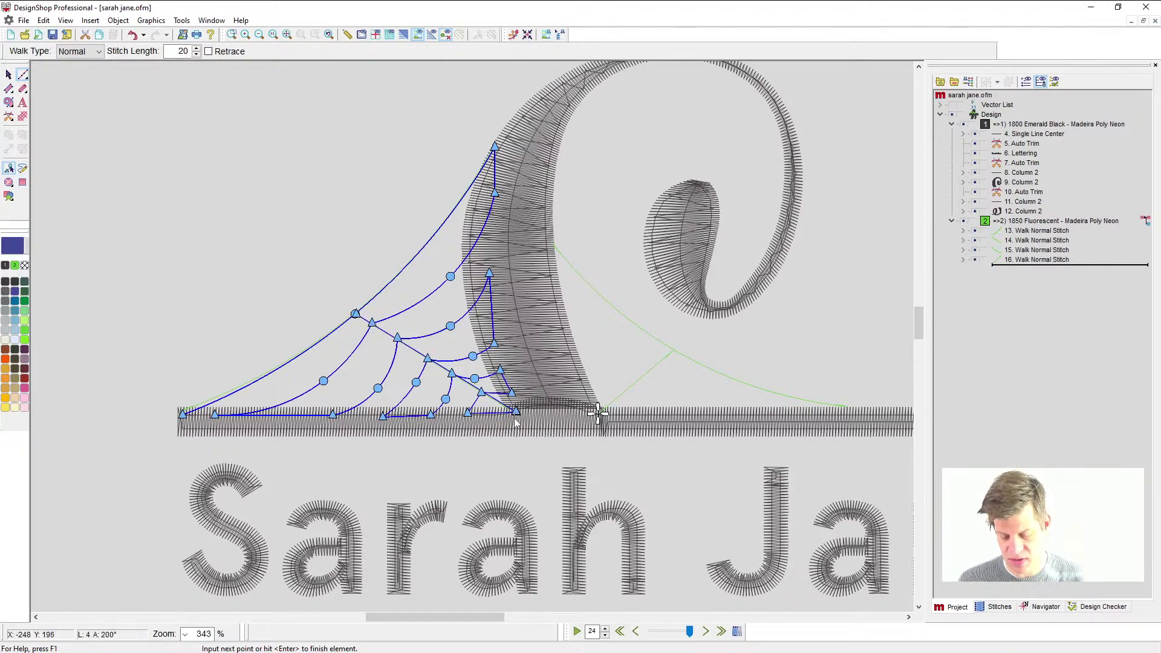
pyautogui.press('Return')
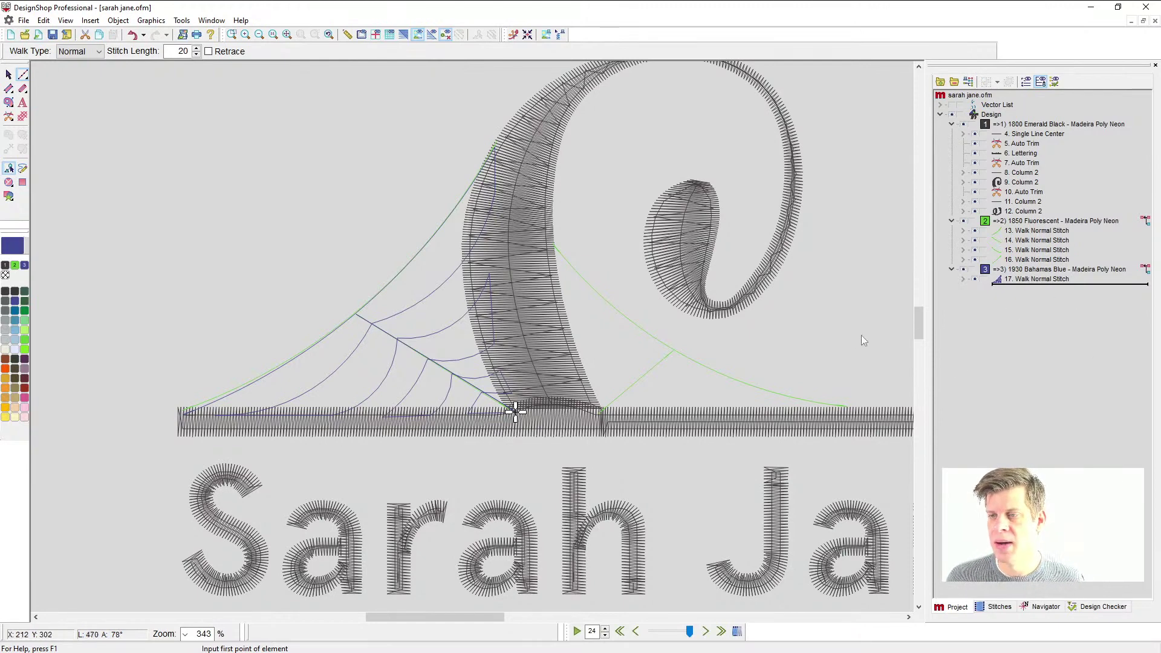
# - Start a second walk stitch inside the S's right edge, following the right green curve down to the upper bar
pyautogui.hscroll(3, 687, 397)
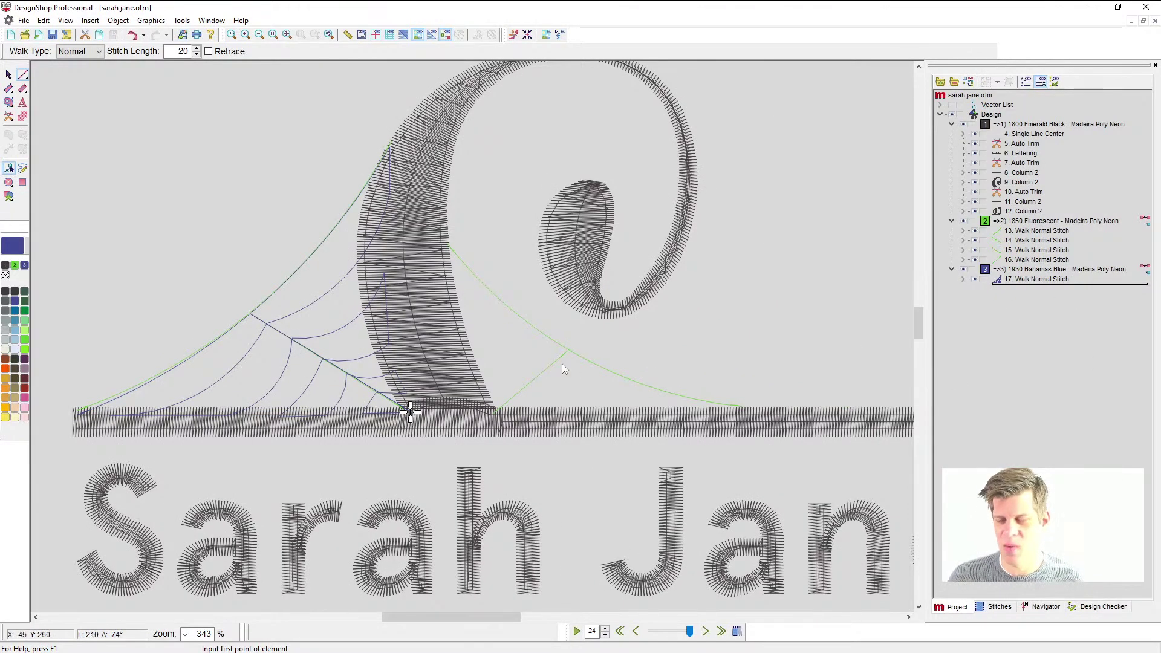
pyautogui.click(437, 235)
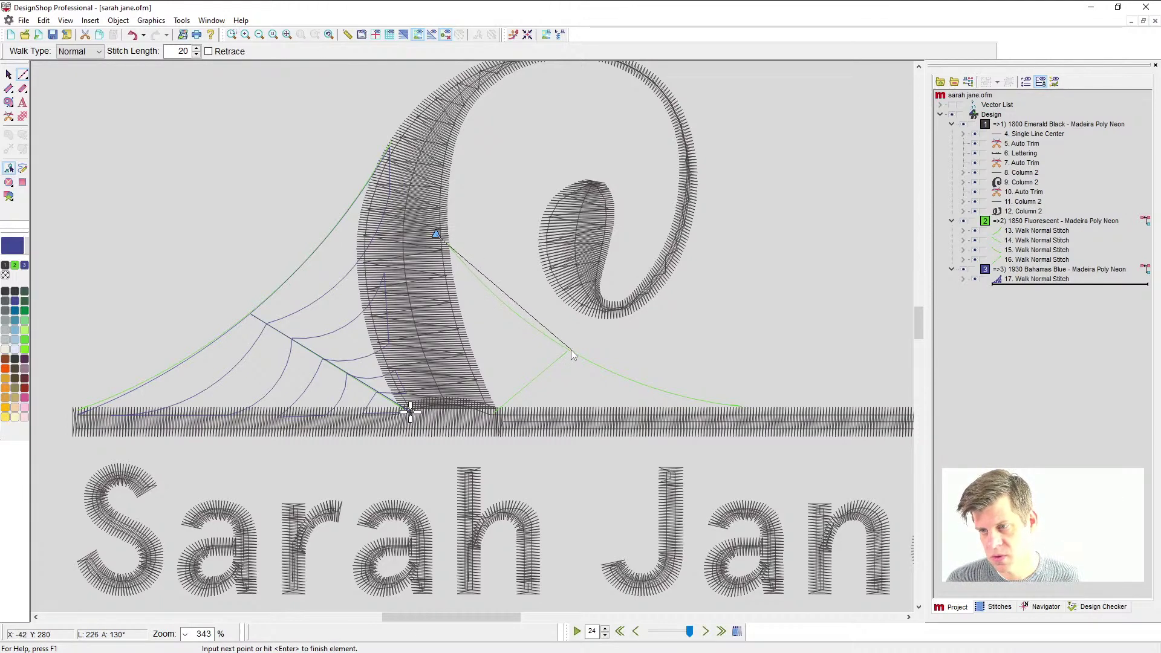
pyautogui.click(570, 349)
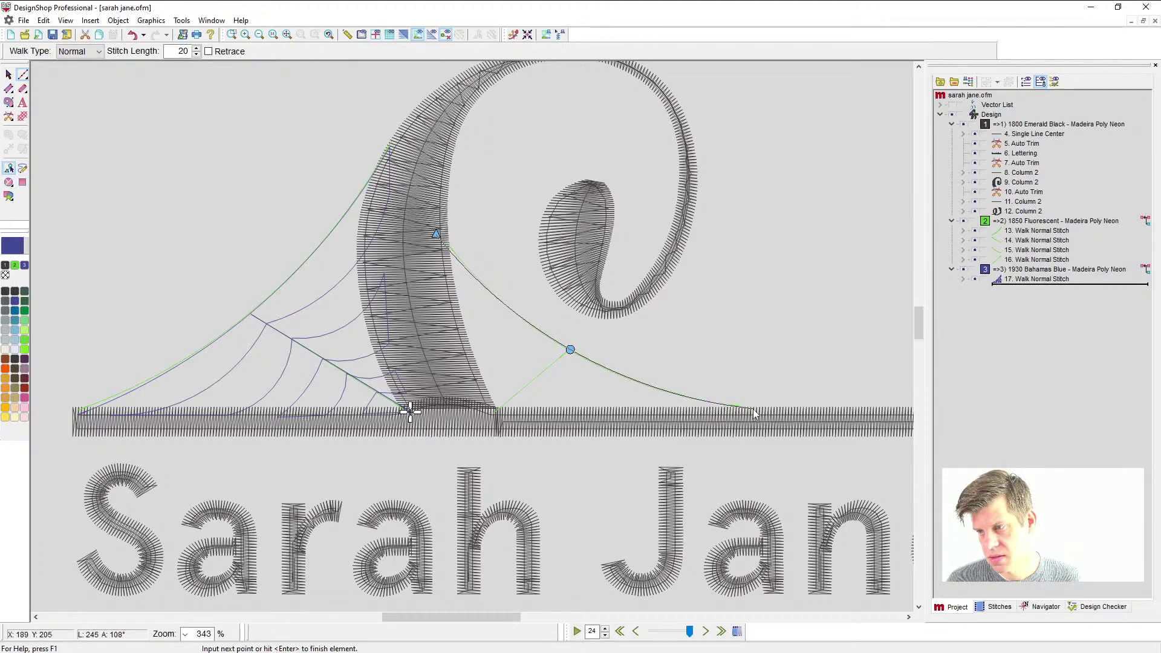
pyautogui.click(760, 412)
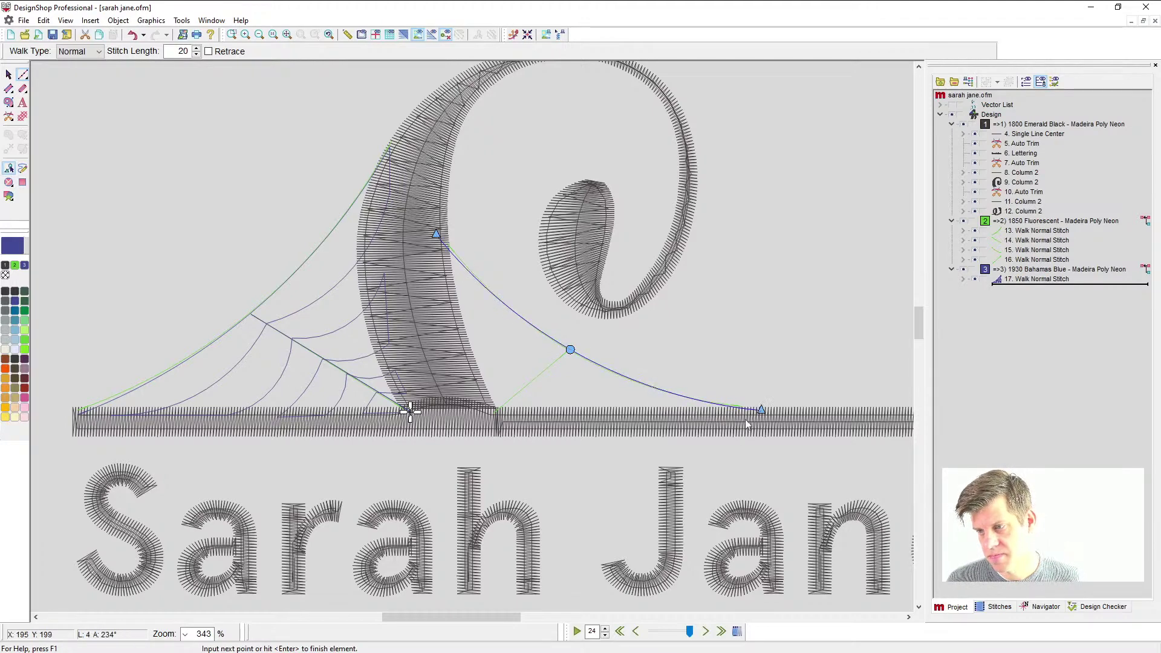
# - Run the walk stitch inward along the bar and draw the right web's first scalloped strand up to the S, cornering on the spoke
pyautogui.click(670, 415)
pyautogui.click(579, 390)
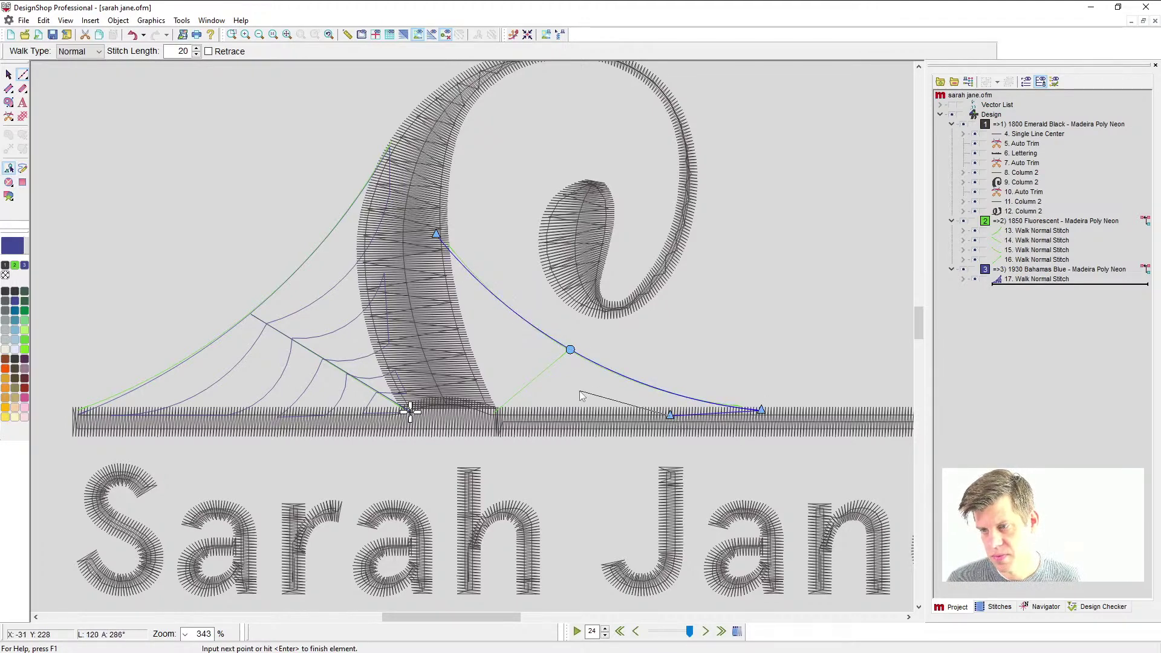
pyautogui.click(551, 363)
pyautogui.rightClick(500, 338)
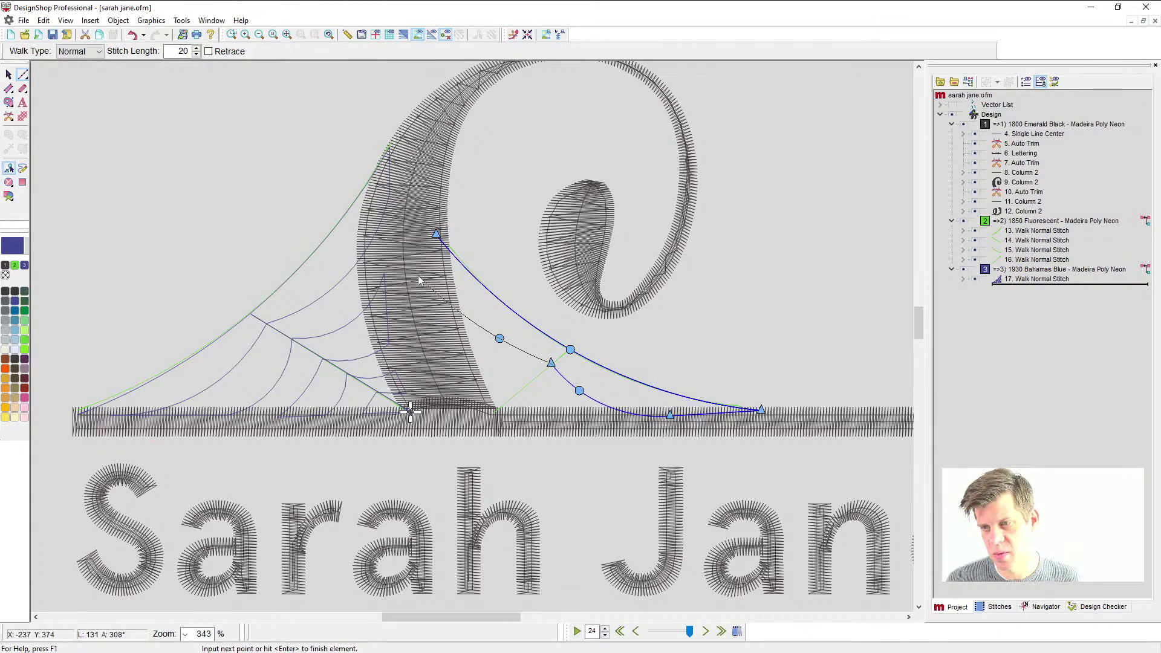
# - Step the walk stitch down inside the S and draw the right web's second scalloped strand back to the bar, cornering on the spoke
pyautogui.click(449, 338)
pyautogui.rightClick(492, 363)
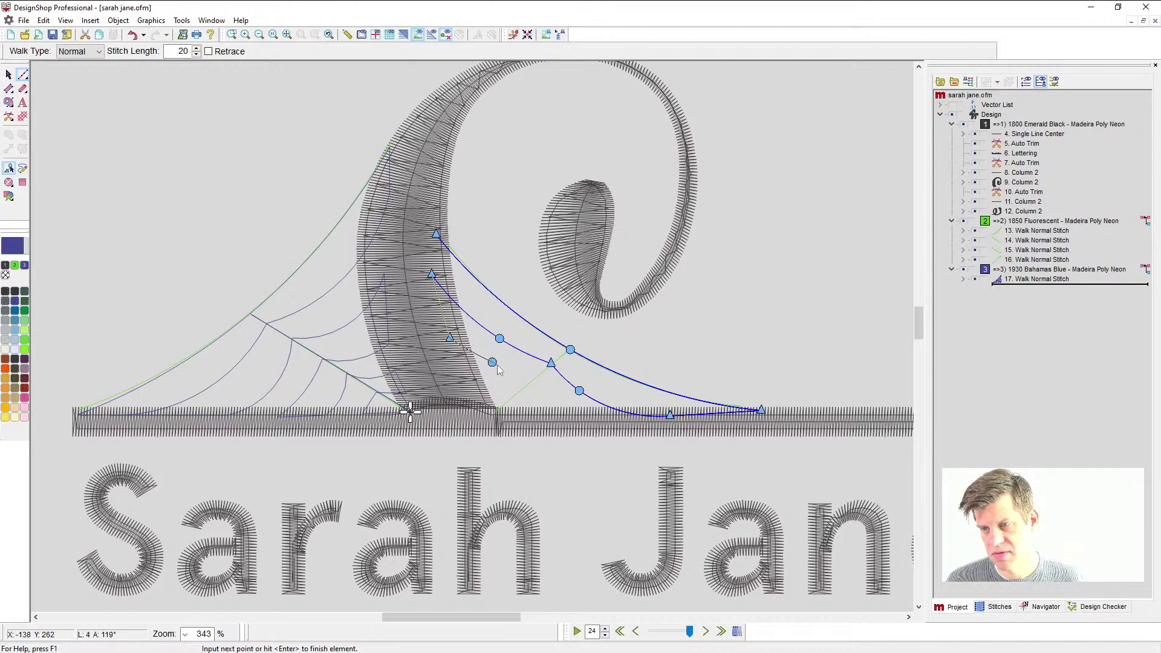
pyautogui.click(540, 374)
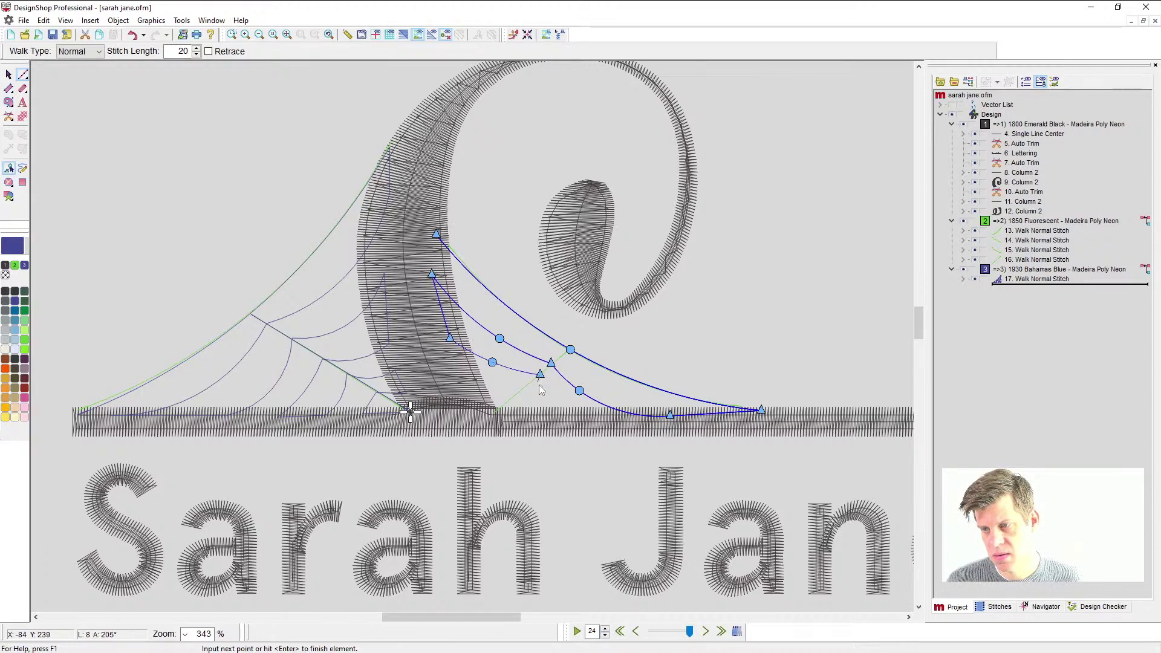
pyautogui.click(593, 415)
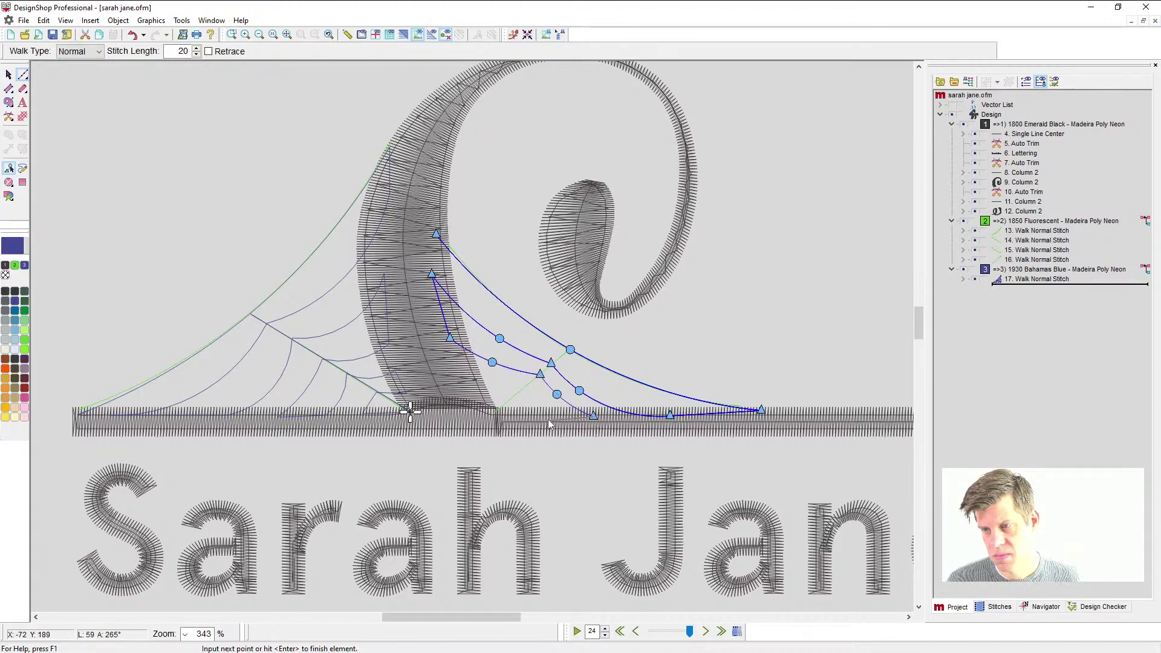
# - Run inward along the bar, draw the right web's innermost scalloped strand up to the S, and continue down to the S's base
pyautogui.click(542, 417)
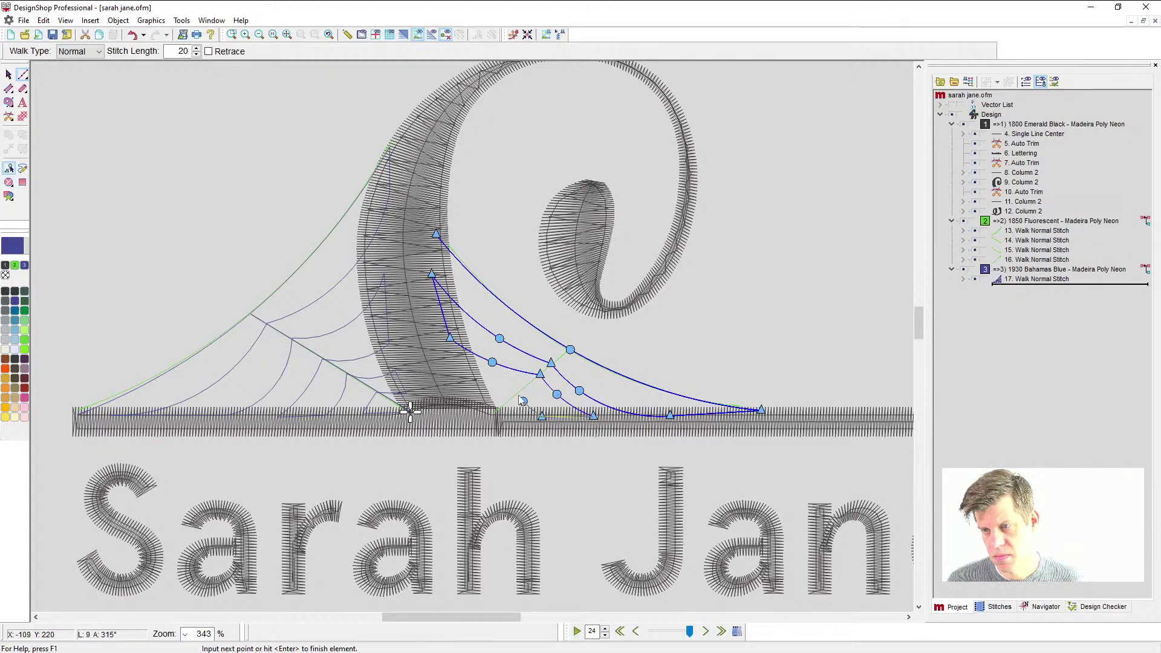
pyautogui.click(517, 393)
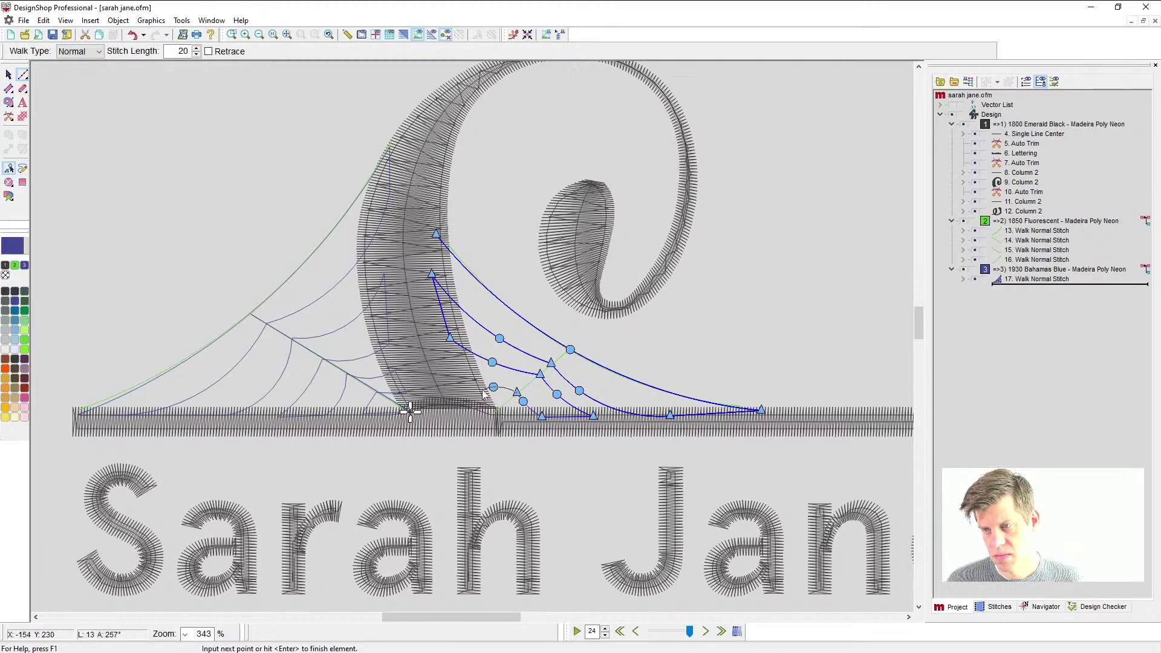
pyautogui.click(466, 378)
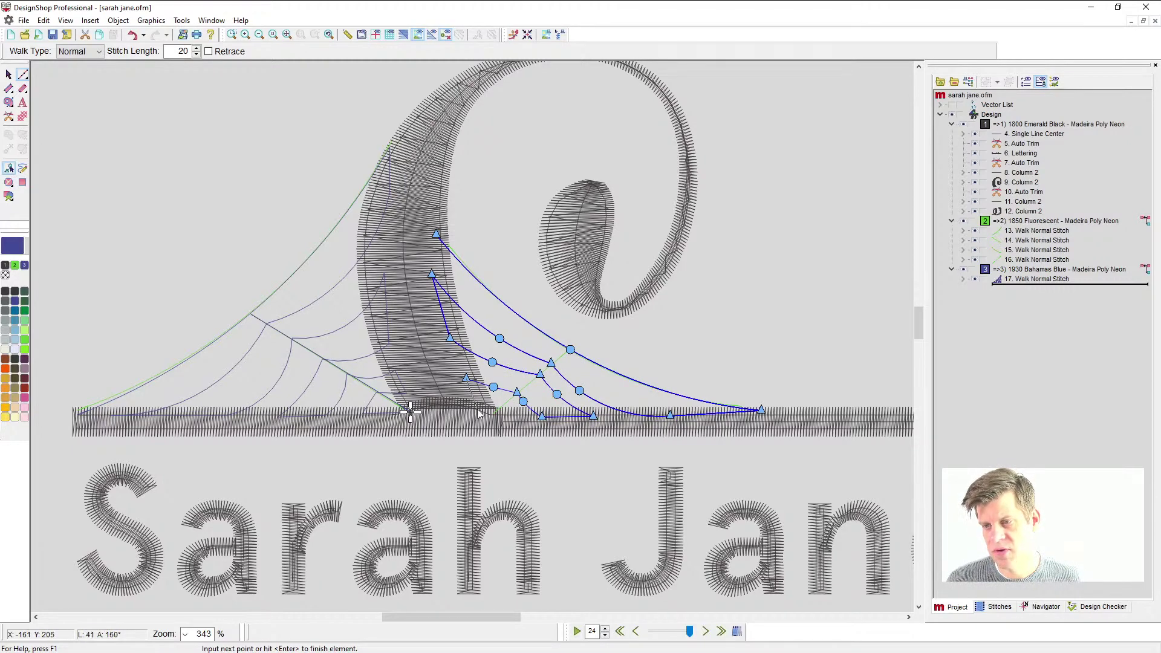
pyautogui.click(491, 415)
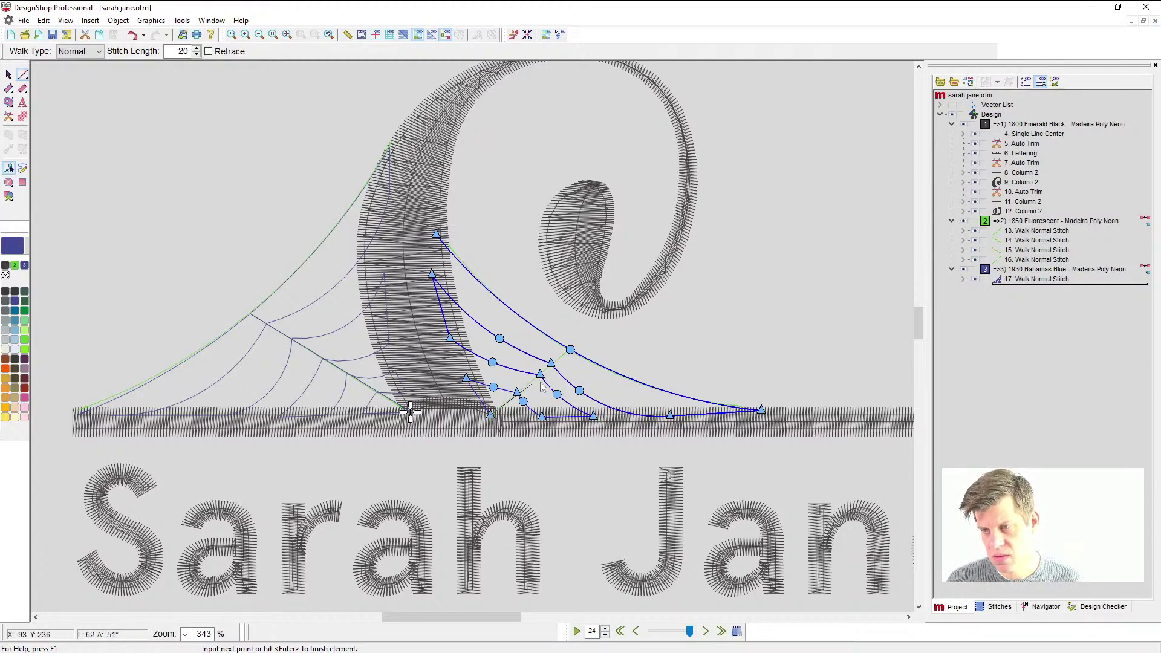
# - Trace the right green spoke out to the outer curve and back to the S's base, and finish the right web's walk stitch
pyautogui.click(570, 349)
pyautogui.click(551, 364)
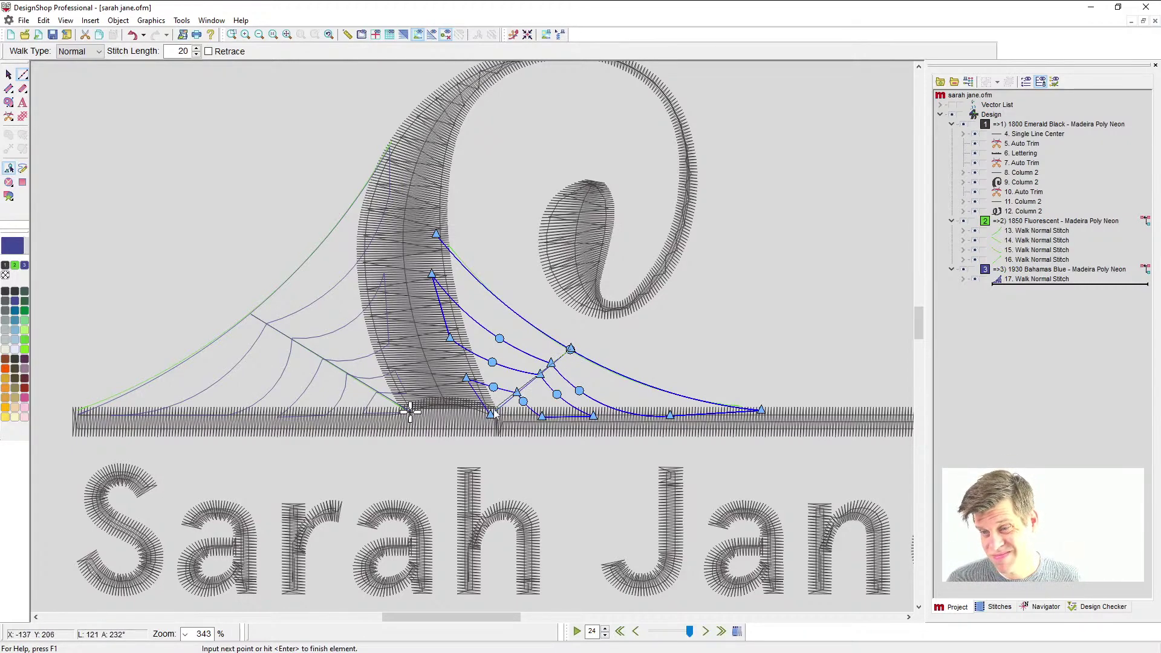
pyautogui.click(490, 416)
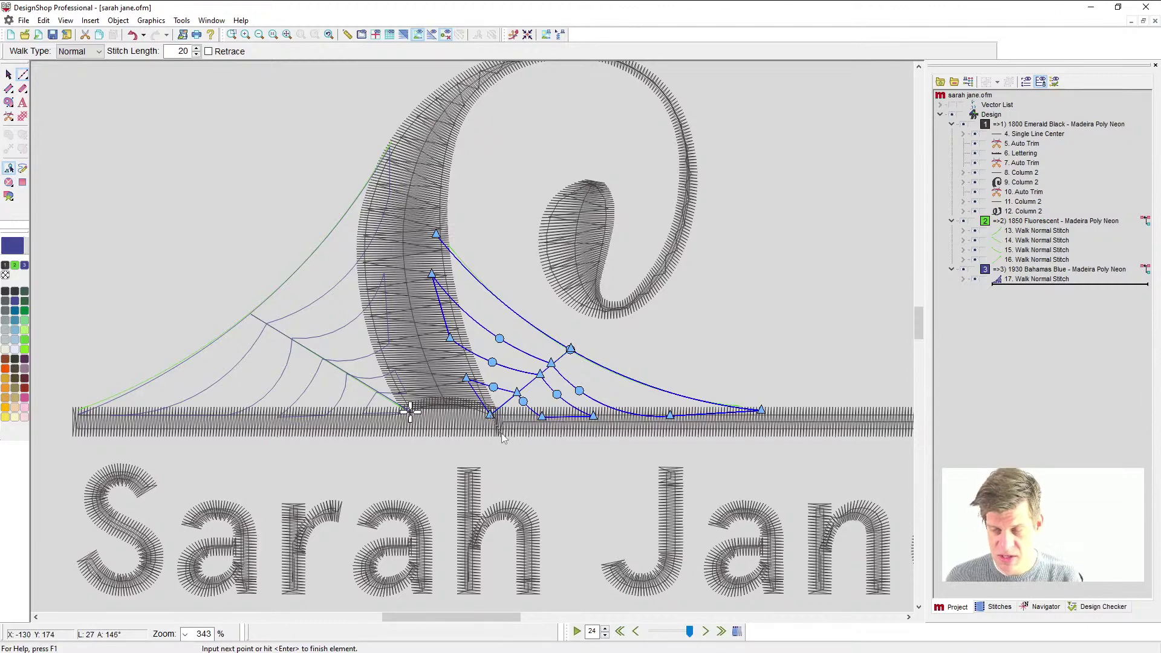
pyautogui.press('Return')
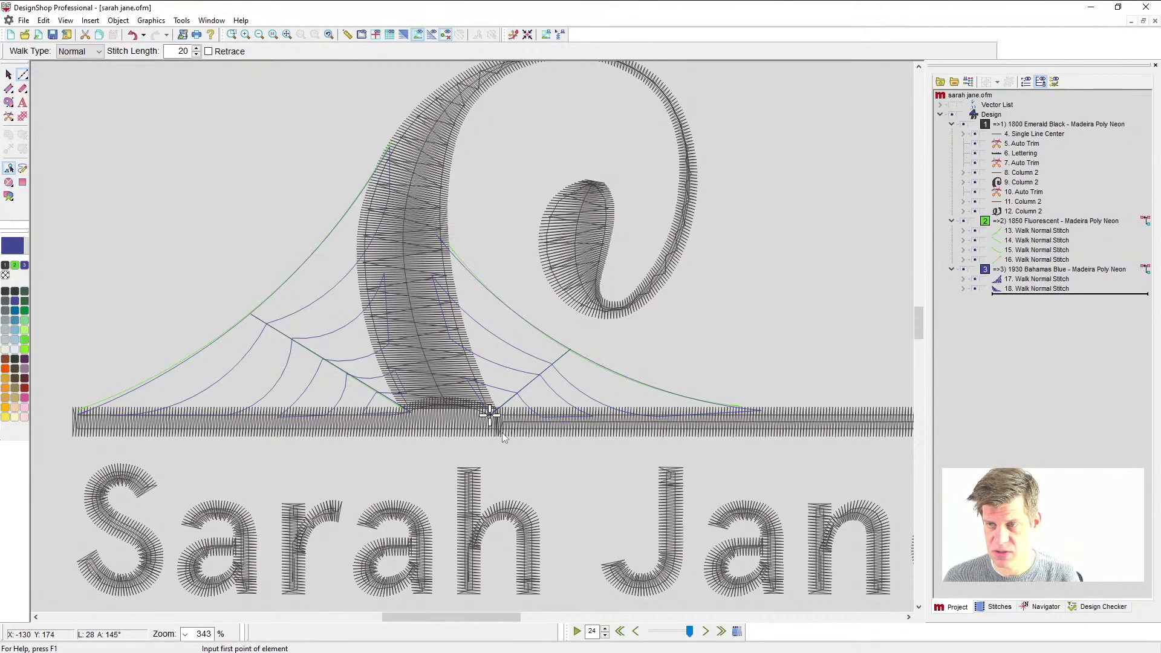
# - Move both blue web walk stitches to the start of the sewing order and recolour them to 1801 Super White
pyautogui.click(1049, 271)
pyautogui.moveTo(1045, 272); pyautogui.dragTo(1033, 127)
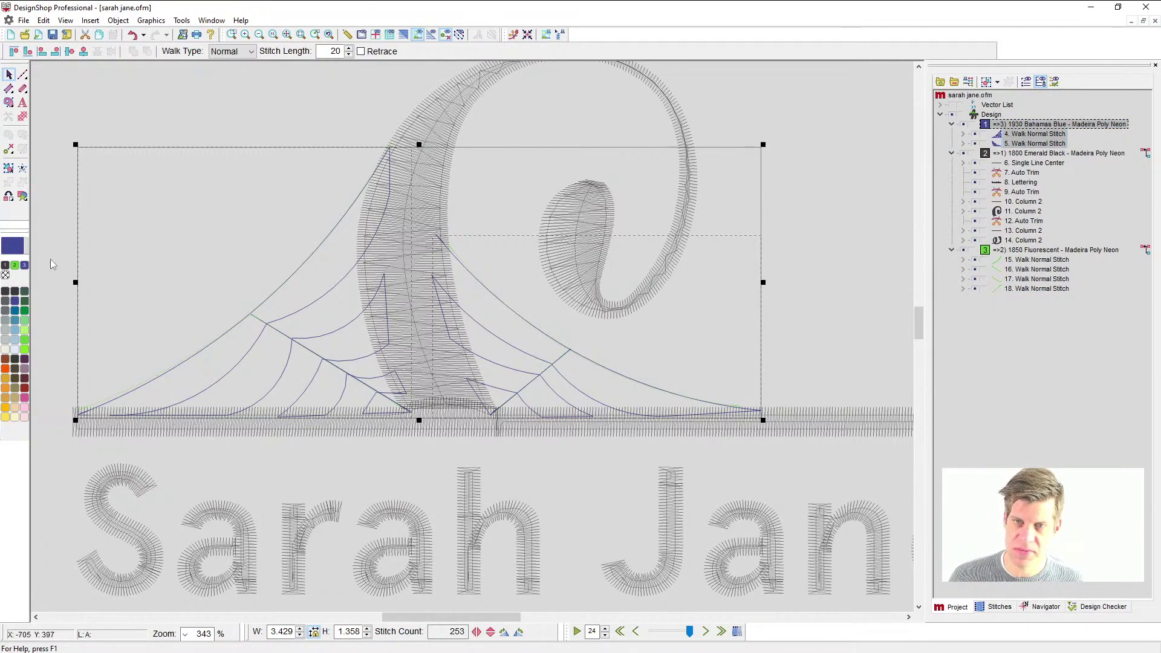
pyautogui.click(14, 344)
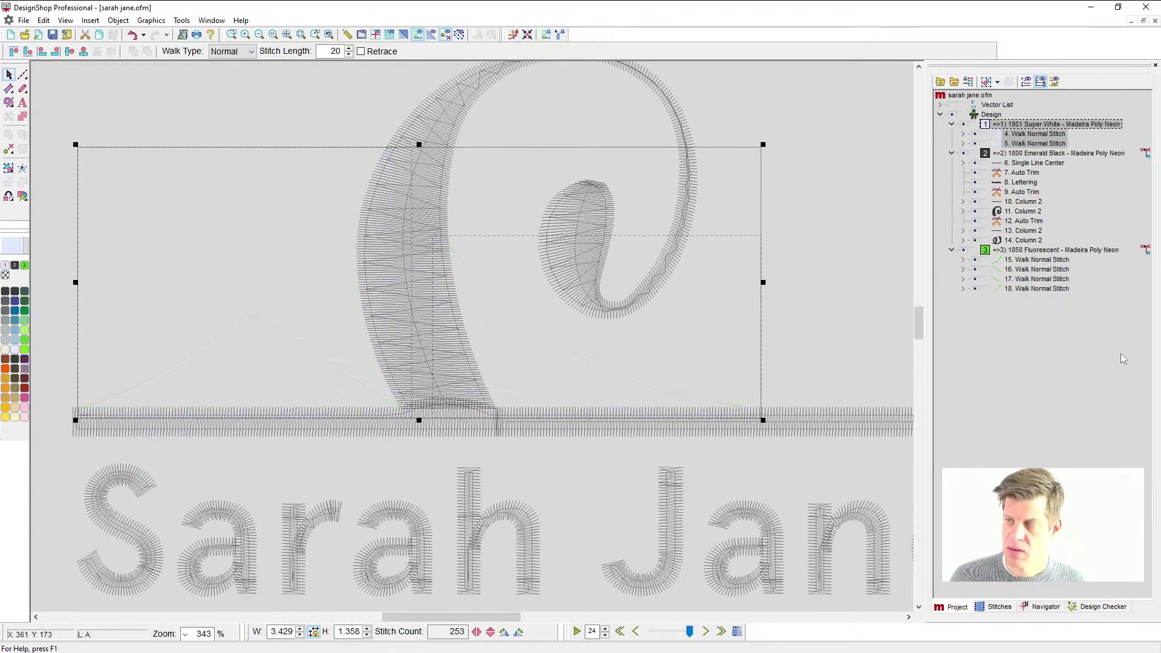
# - Move the Lettering element ahead of the webs in the sewing order and delete the green guide-line colour block
pyautogui.click(1024, 184)
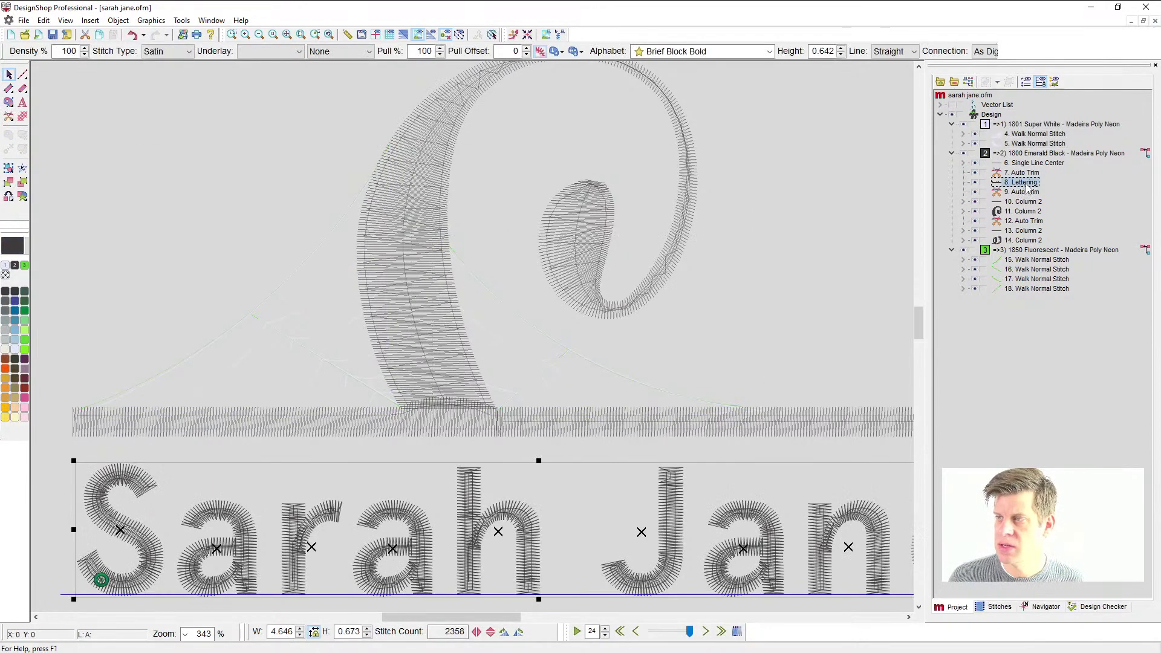
pyautogui.moveTo(1026, 187); pyautogui.dragTo(1025, 124)
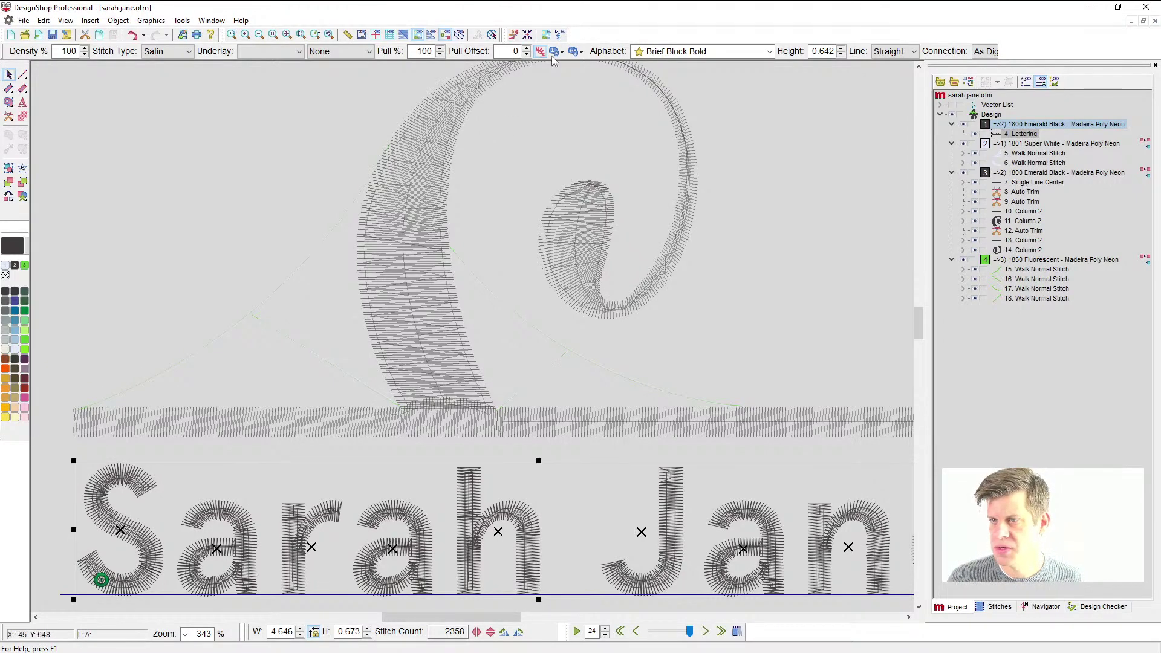
pyautogui.click(1042, 260)
pyautogui.press('Delete')
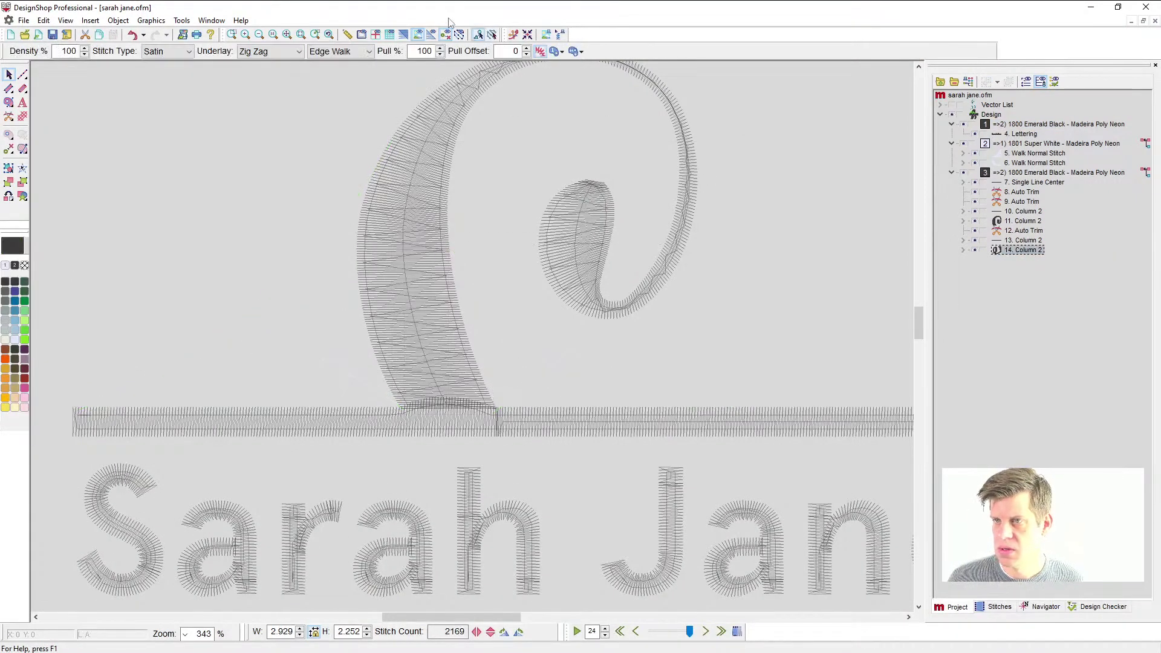
# - Show the design as realistic 3D stitches and, with nothing selected, examine the webs, bars and lettering together
pyautogui.click(410, 37)
pyautogui.scroll(-1, 561, 324)
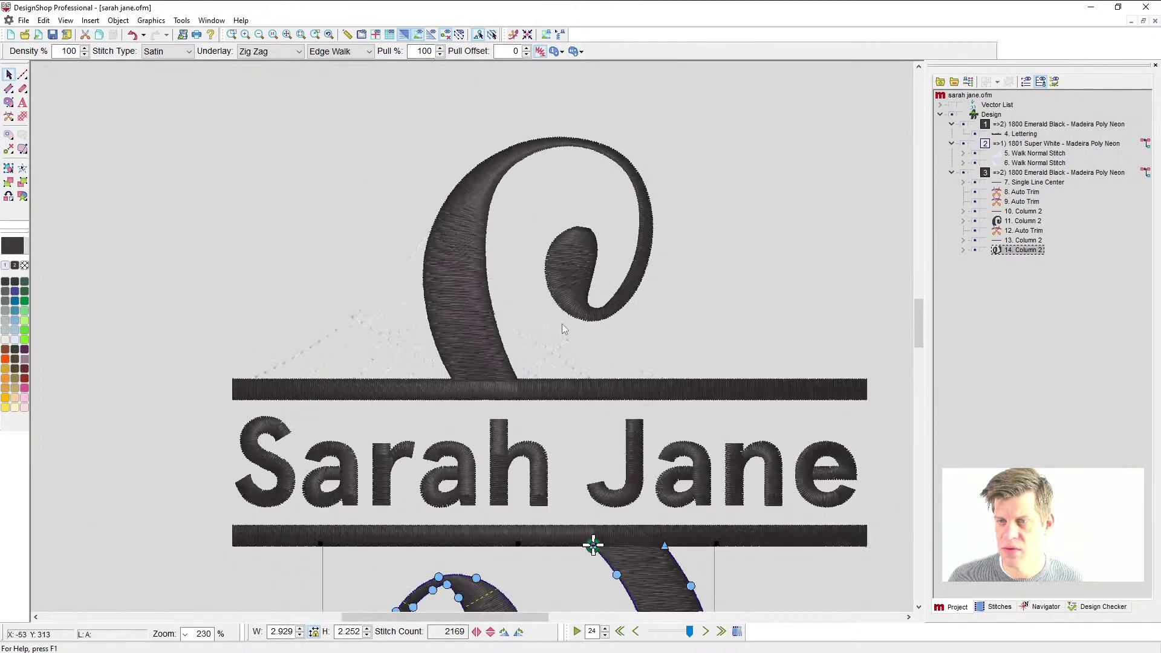
pyautogui.scroll(-2, 602, 361)
pyautogui.click(868, 414)
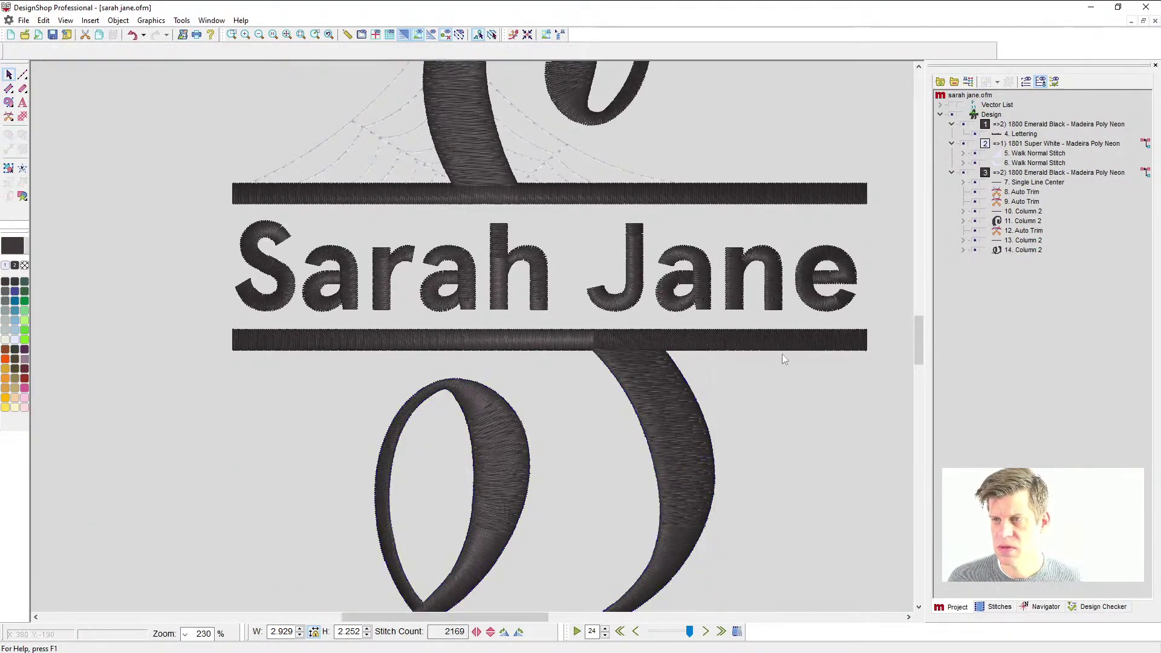
# - Change the walk type of both white spider webs from Normal to Bean
pyautogui.scroll(2, 589, 287)
pyautogui.scroll(1, 410, 233)
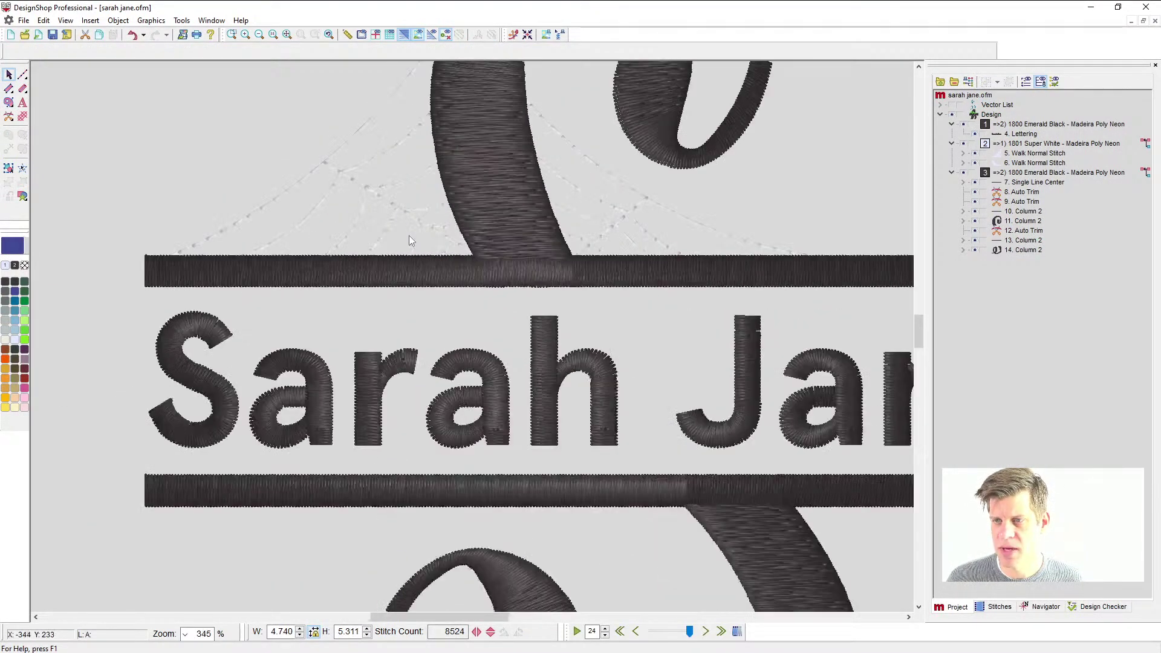
pyautogui.scroll(1, 410, 239)
pyautogui.click(1052, 154)
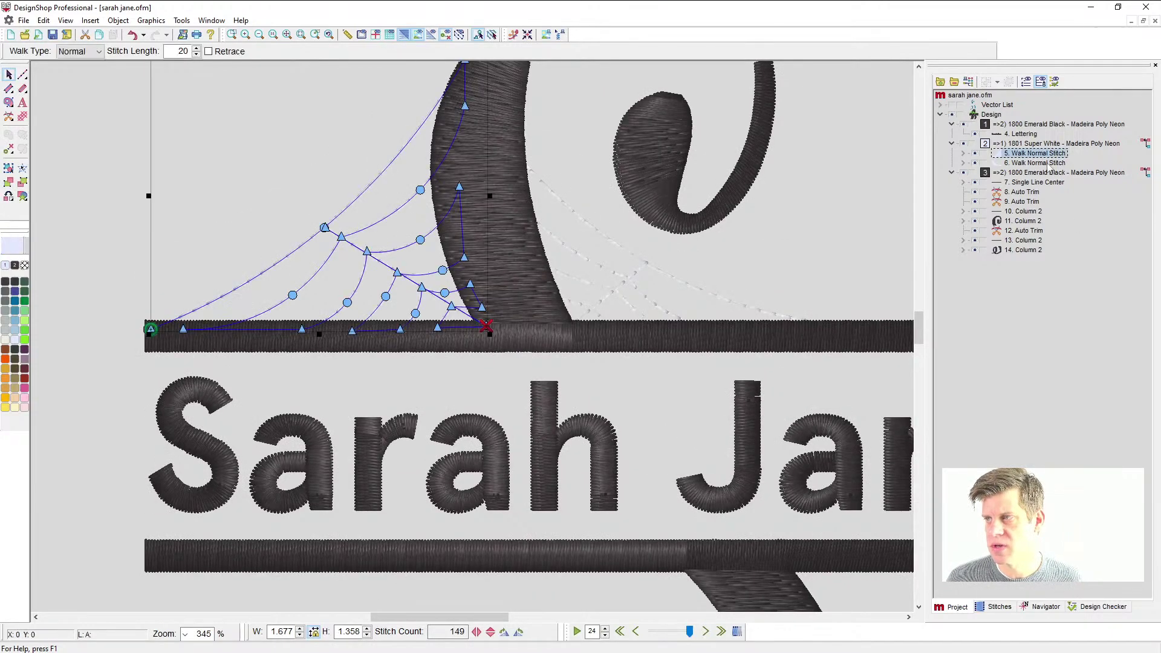
pyautogui.click(1052, 143)
pyautogui.click(232, 51)
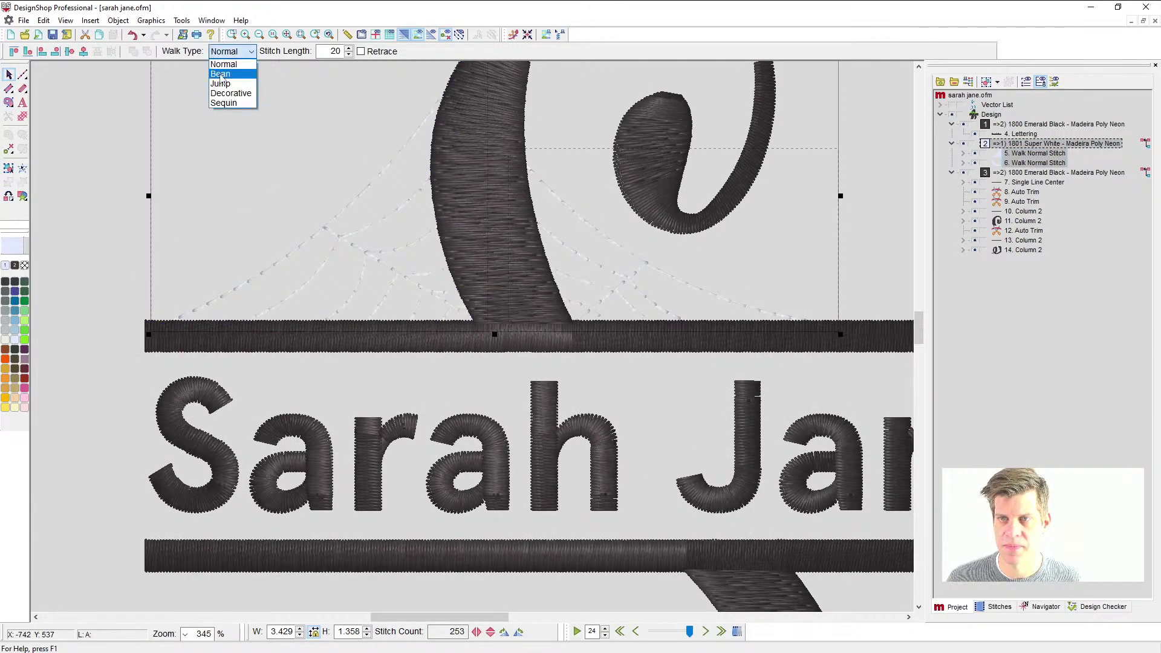
pyautogui.click(225, 69)
pyautogui.click(110, 191)
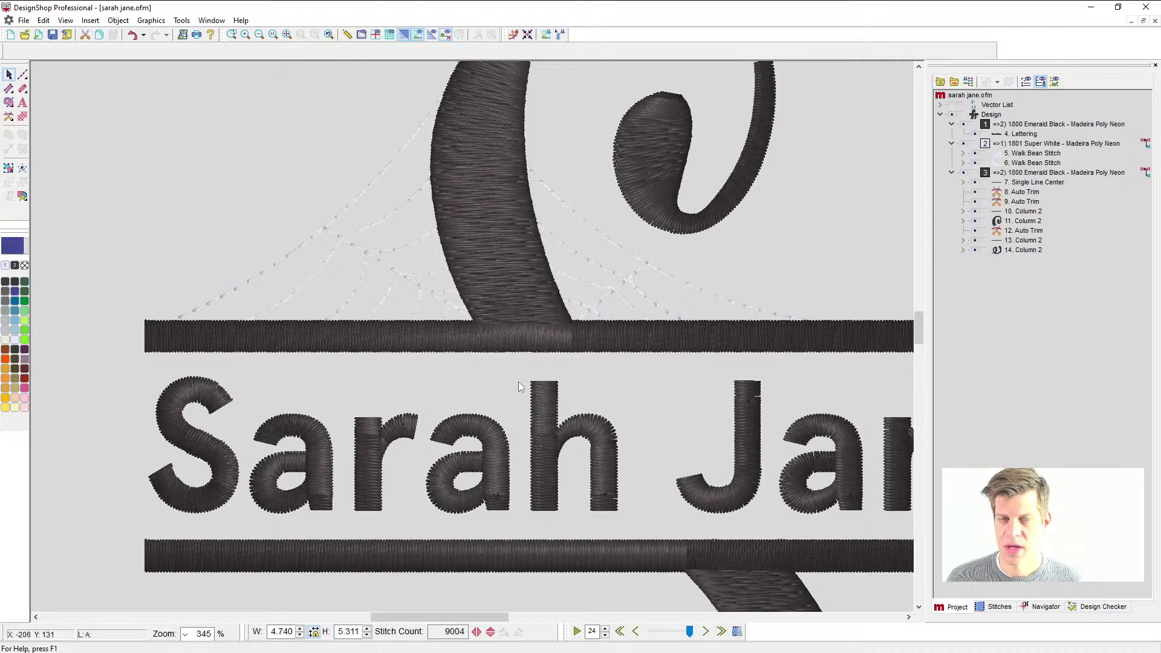
# - Recolour both spider webs to 1810 Gray Haze and view them against the whole design
pyautogui.scroll(-1, 533, 378)
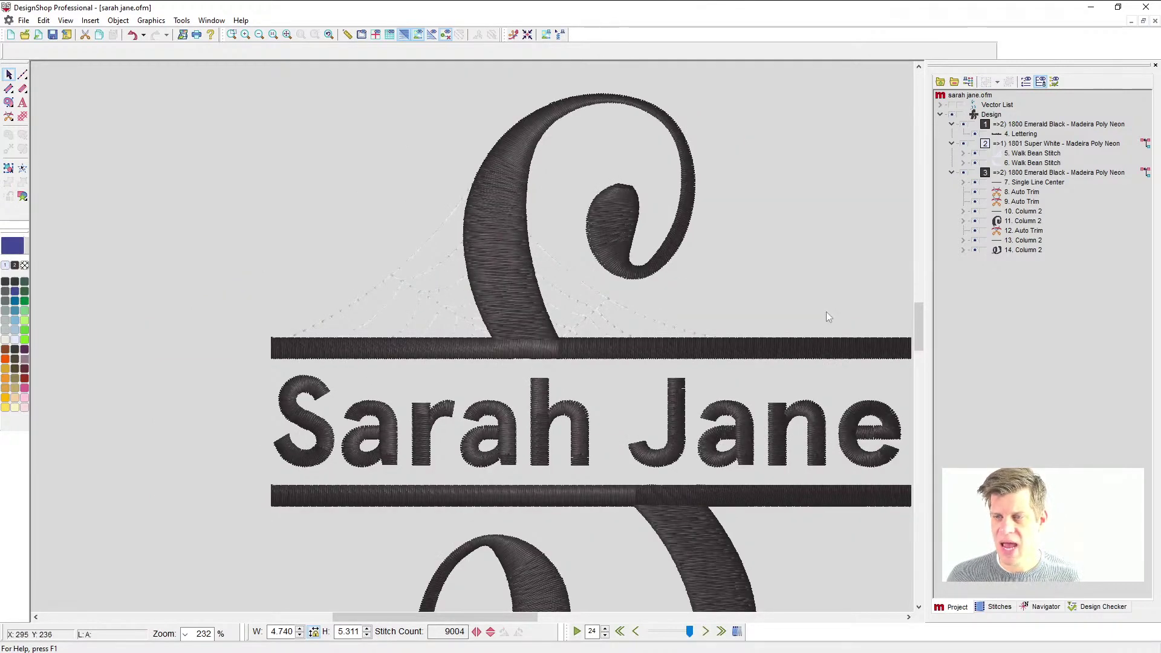
pyautogui.click(1057, 145)
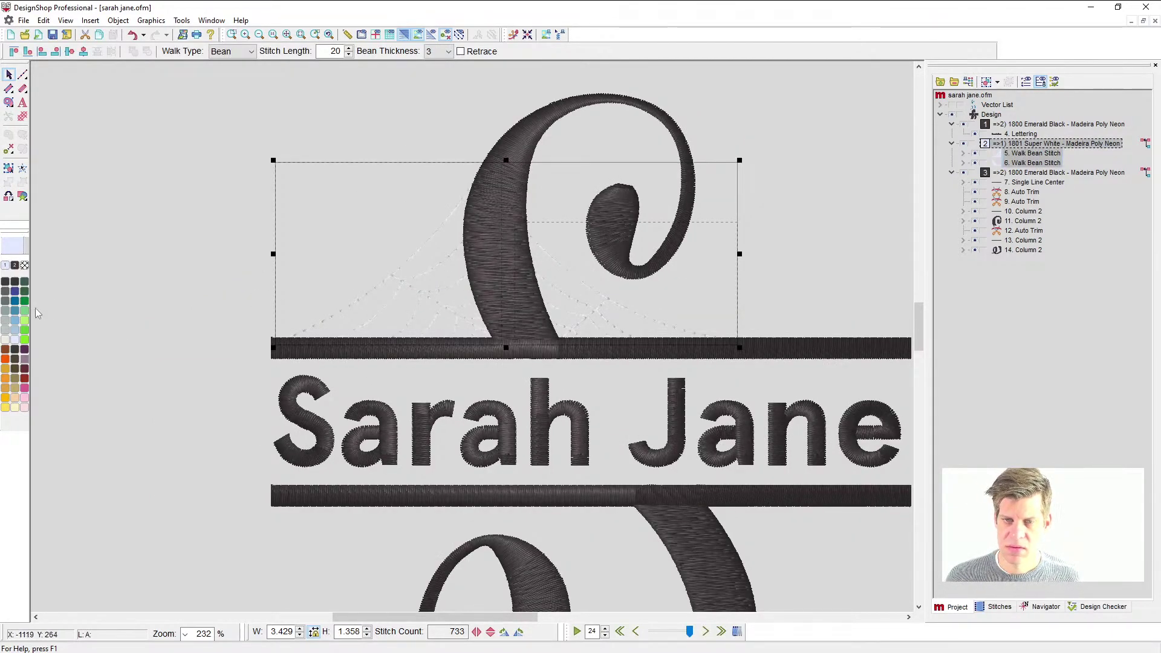
pyautogui.click(6, 321)
pyautogui.click(543, 366)
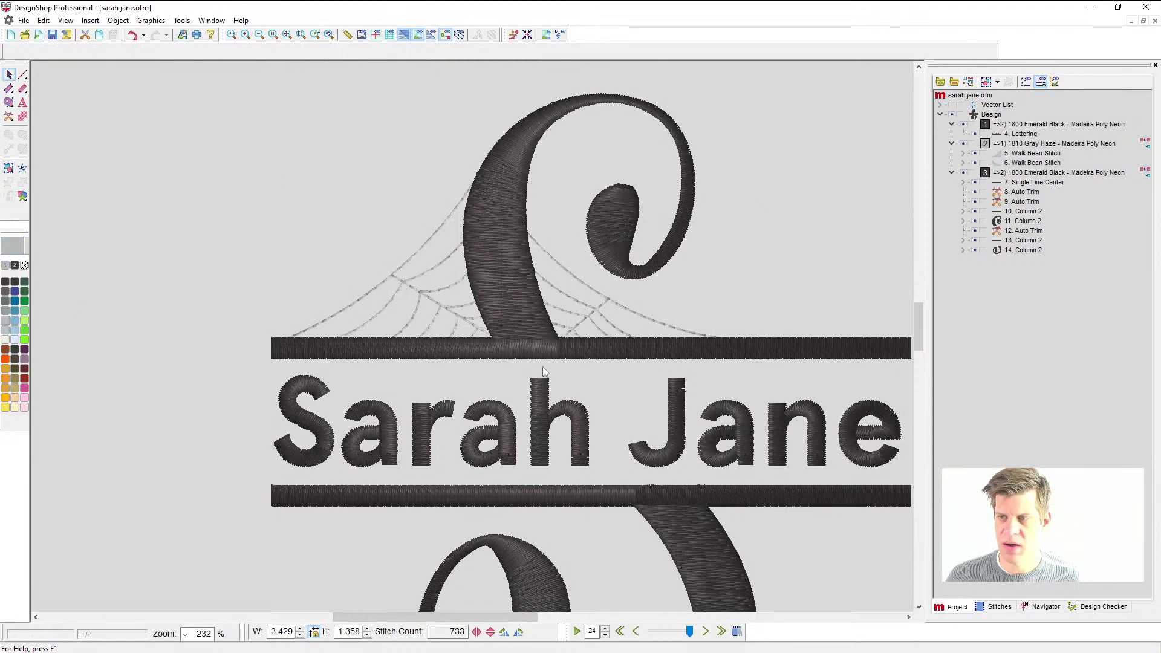
pyautogui.scroll(-1, 600, 412)
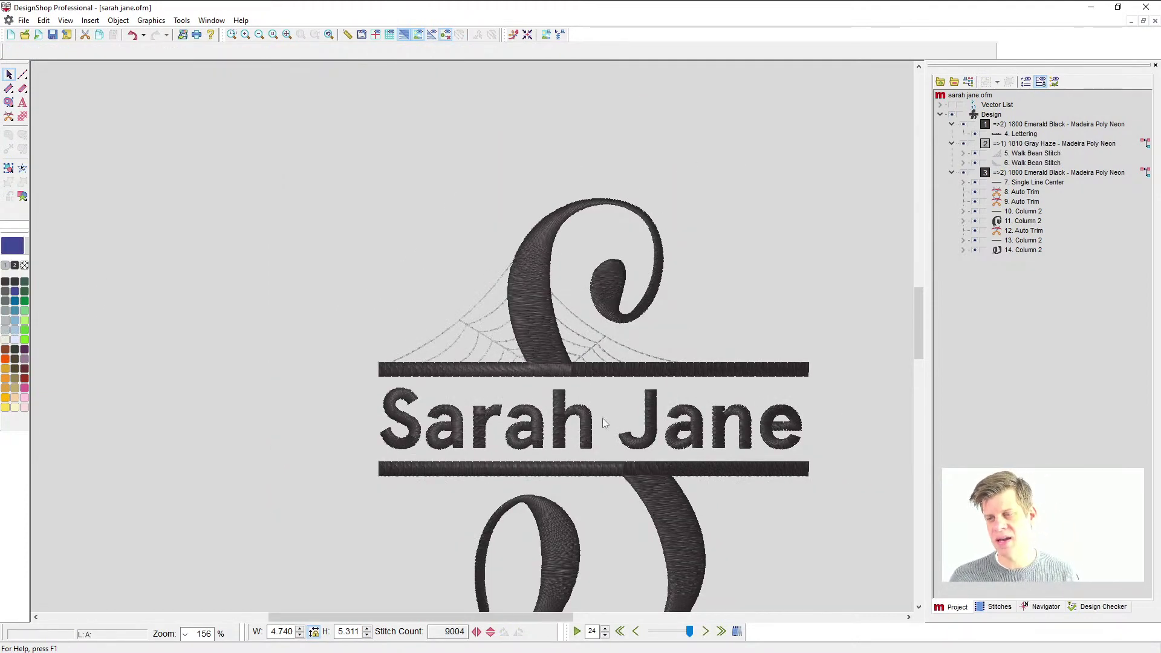
pyautogui.scroll(-2, 577, 431)
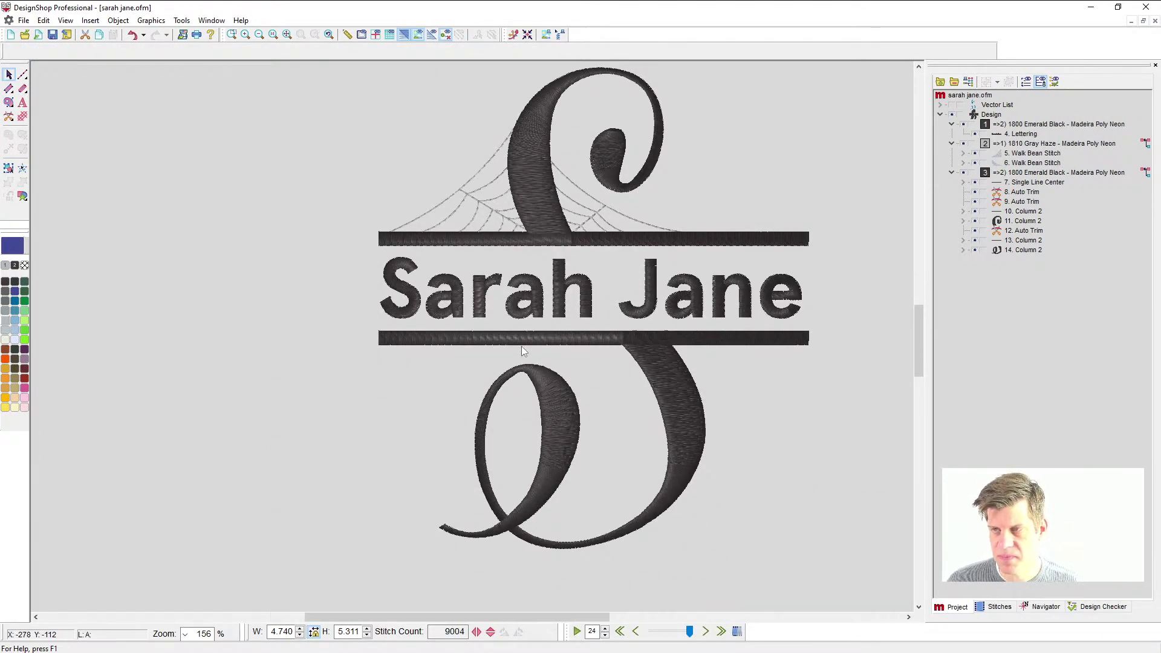
pyautogui.hscroll(2, 521, 345)
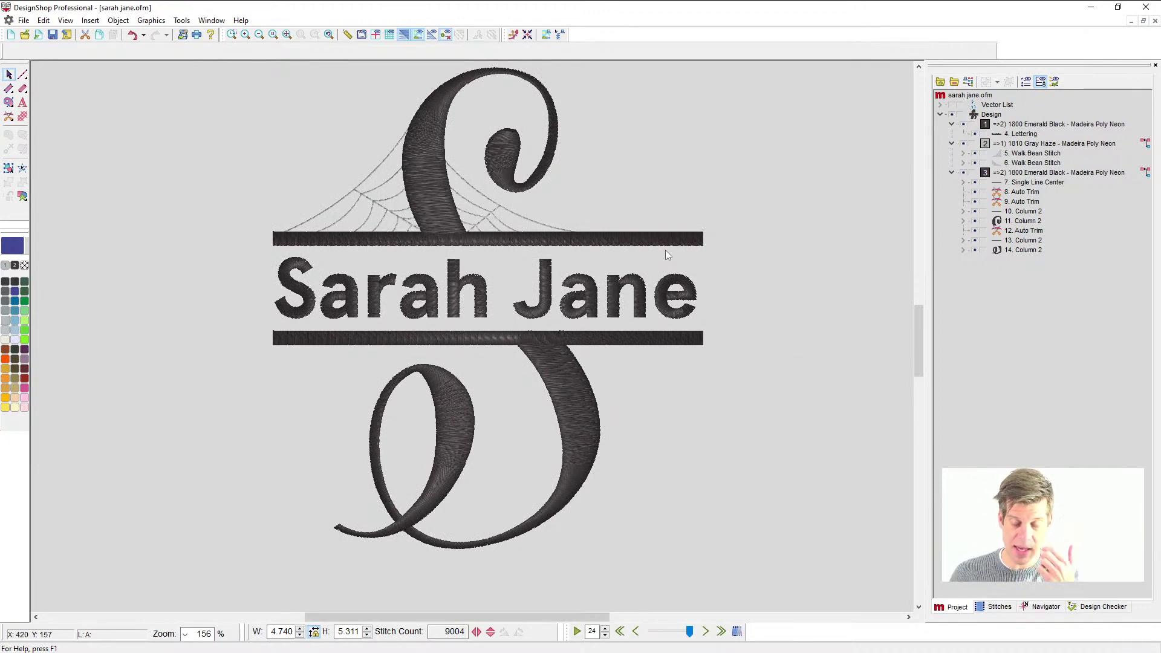
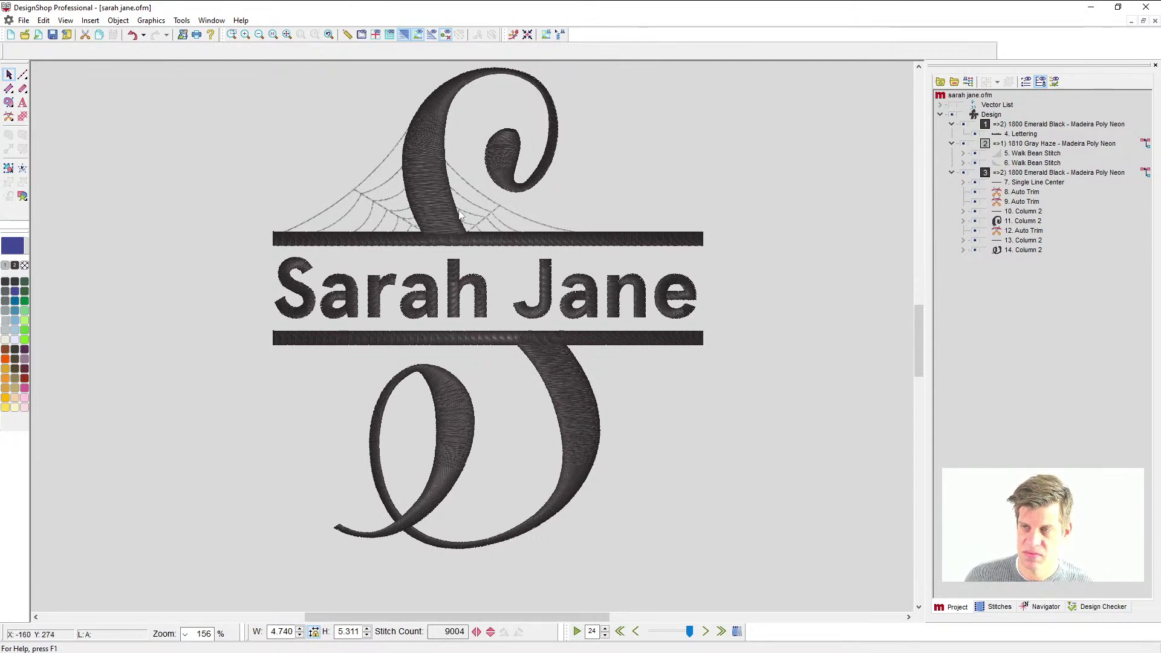
# - Insert the Holly Wreath from the Monogram Decorations custom designs beside the end of the name
pyautogui.scroll(1, 510, 240)
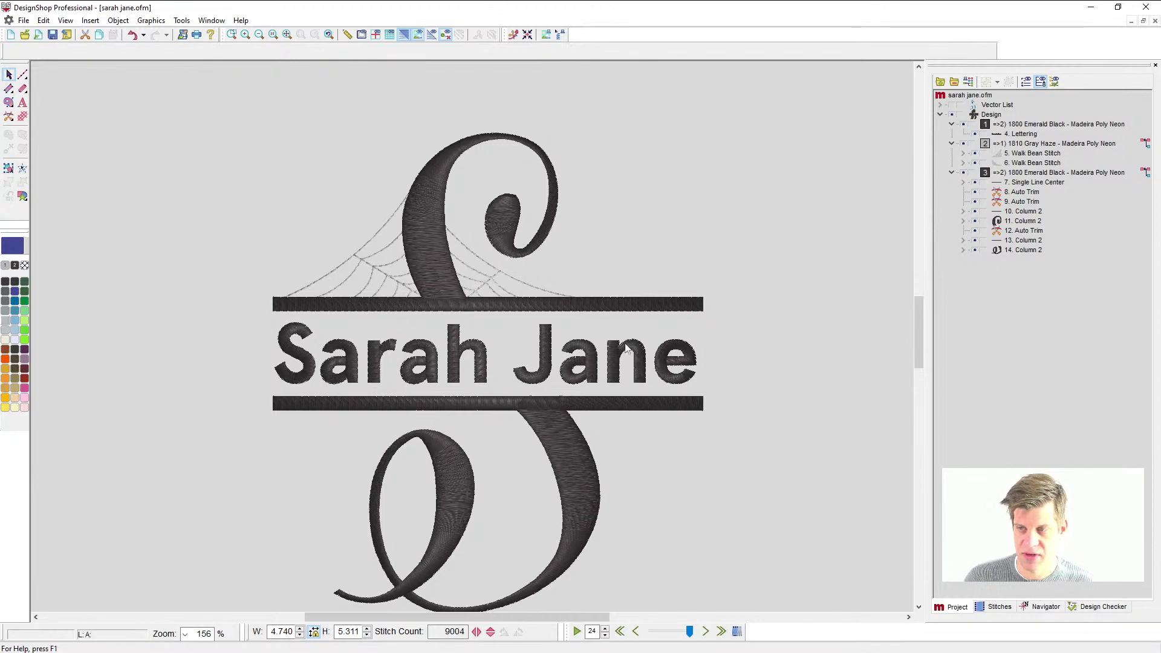
pyautogui.scroll(-1, 605, 345)
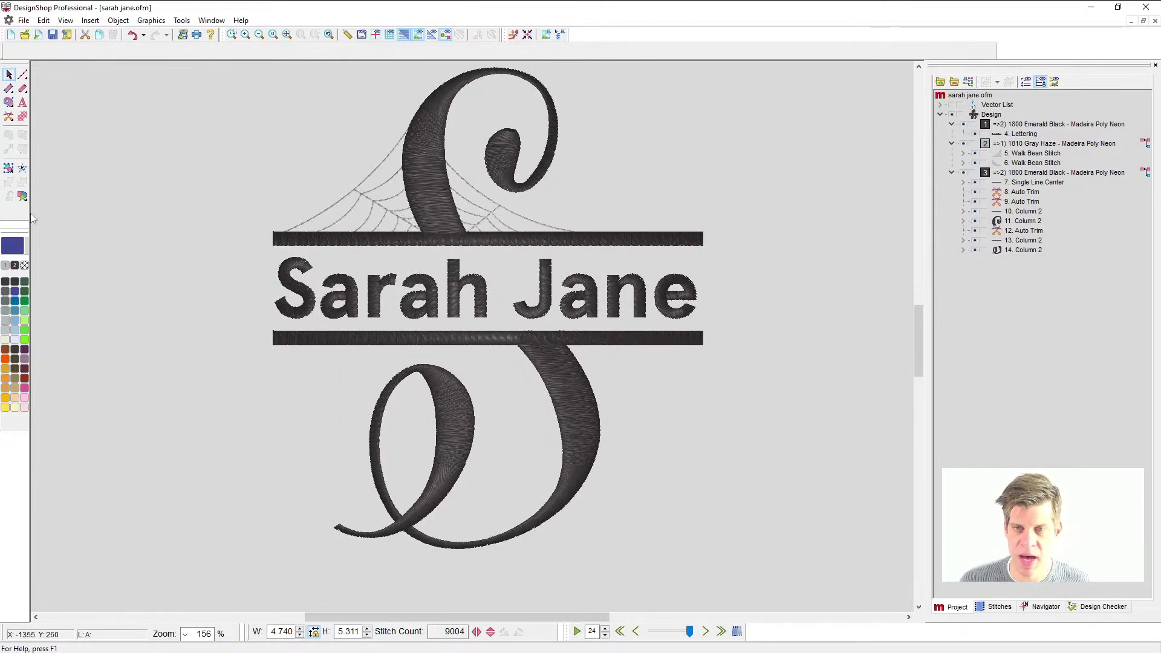
pyautogui.click(23, 196)
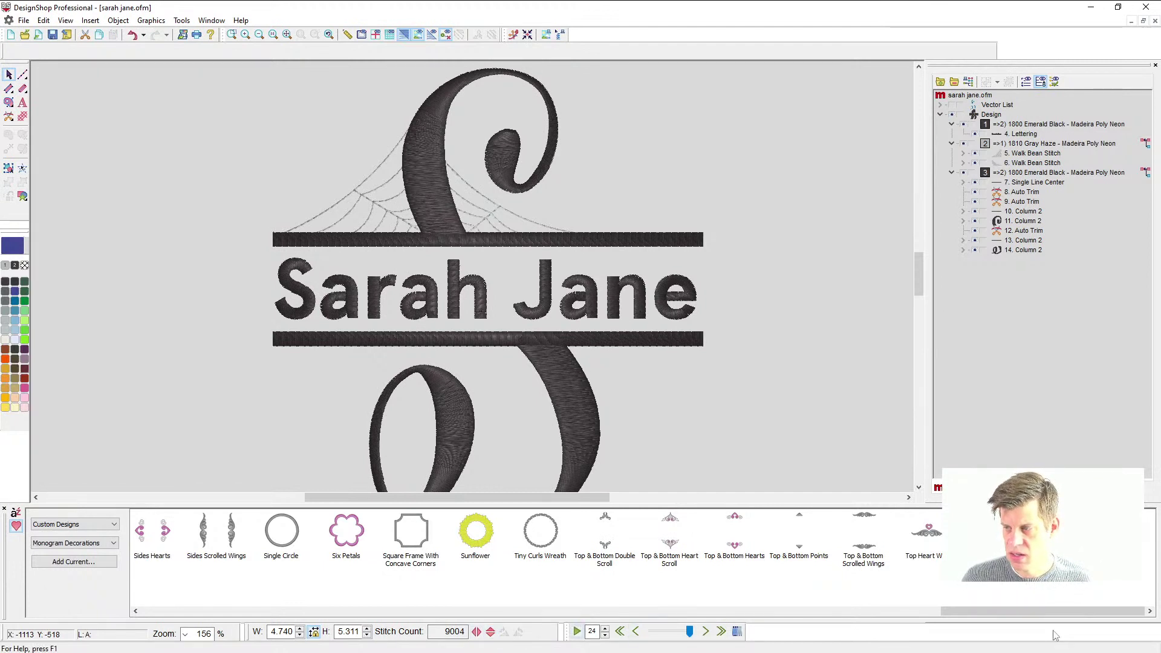
pyautogui.moveTo(1054, 611); pyautogui.dragTo(608, 650)
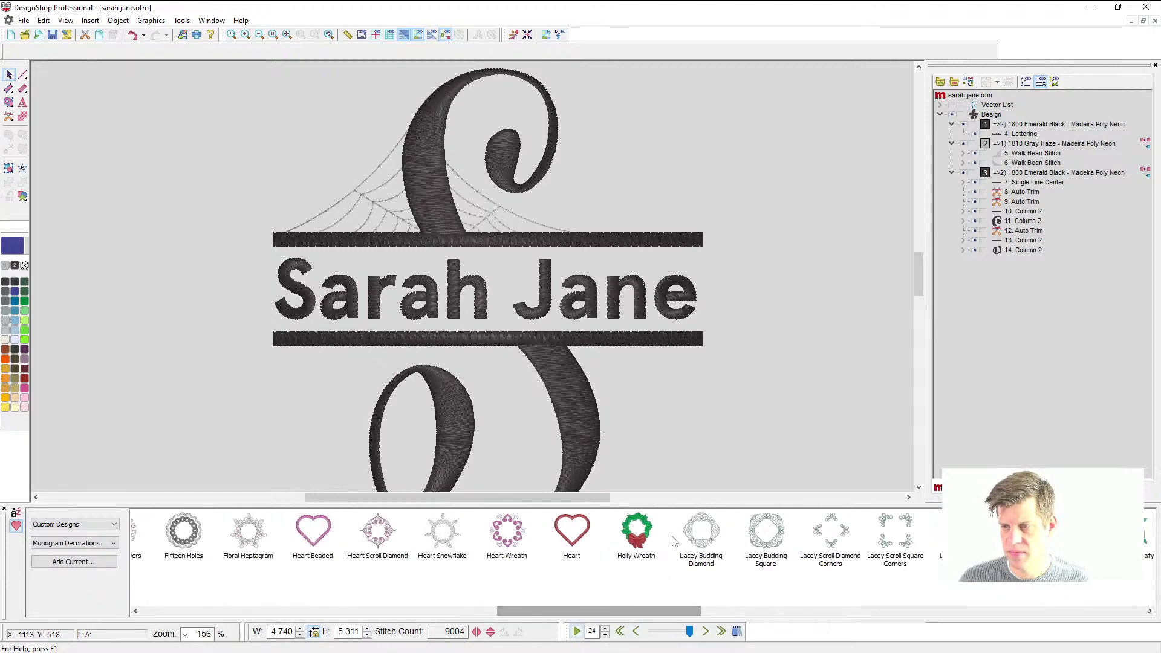
pyautogui.click(641, 541)
pyautogui.moveTo(643, 547); pyautogui.dragTo(807, 361)
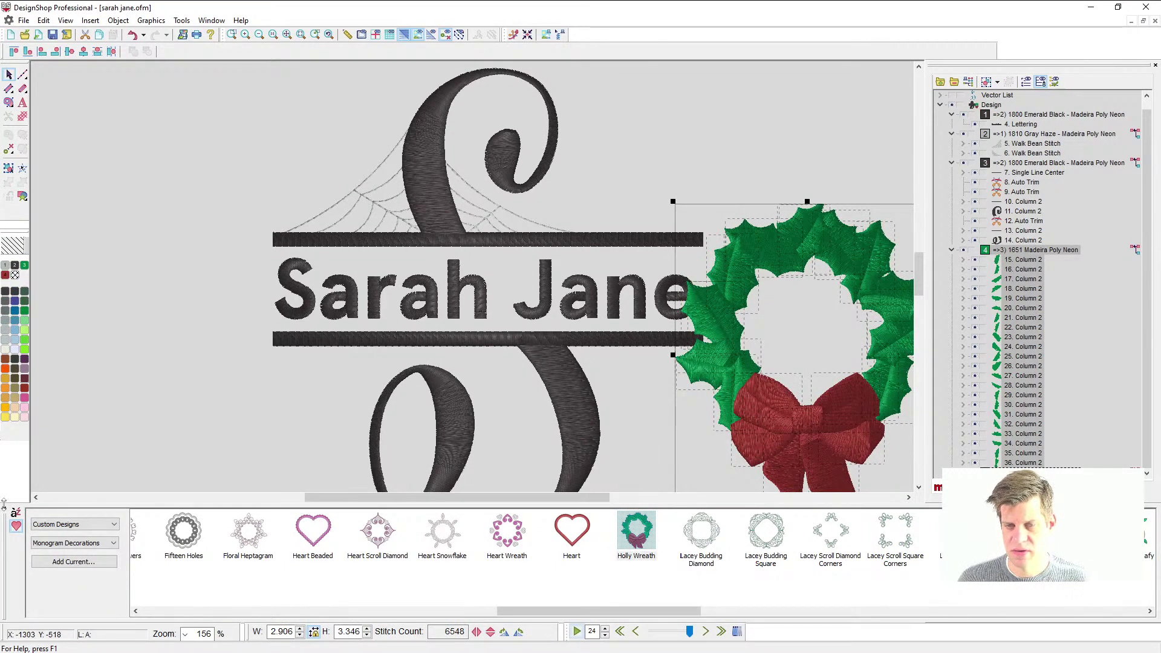
# - Delete the red bow from the holly wreath, keeping the green leaves
pyautogui.scroll(-3, 471, 339)
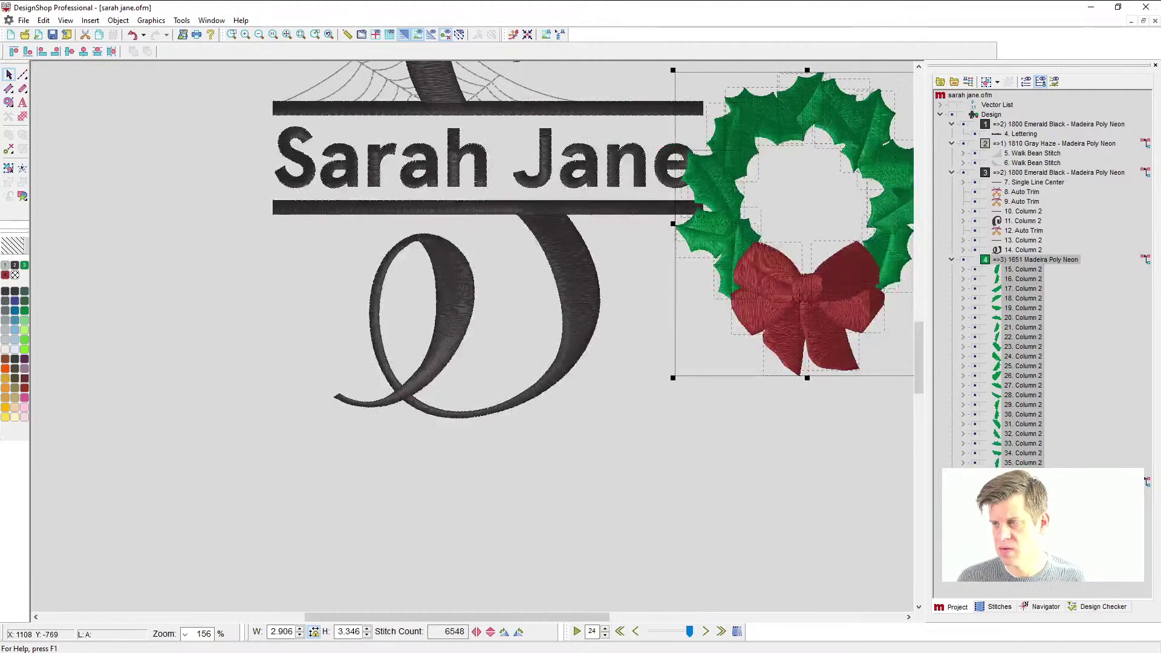
pyautogui.click(808, 499)
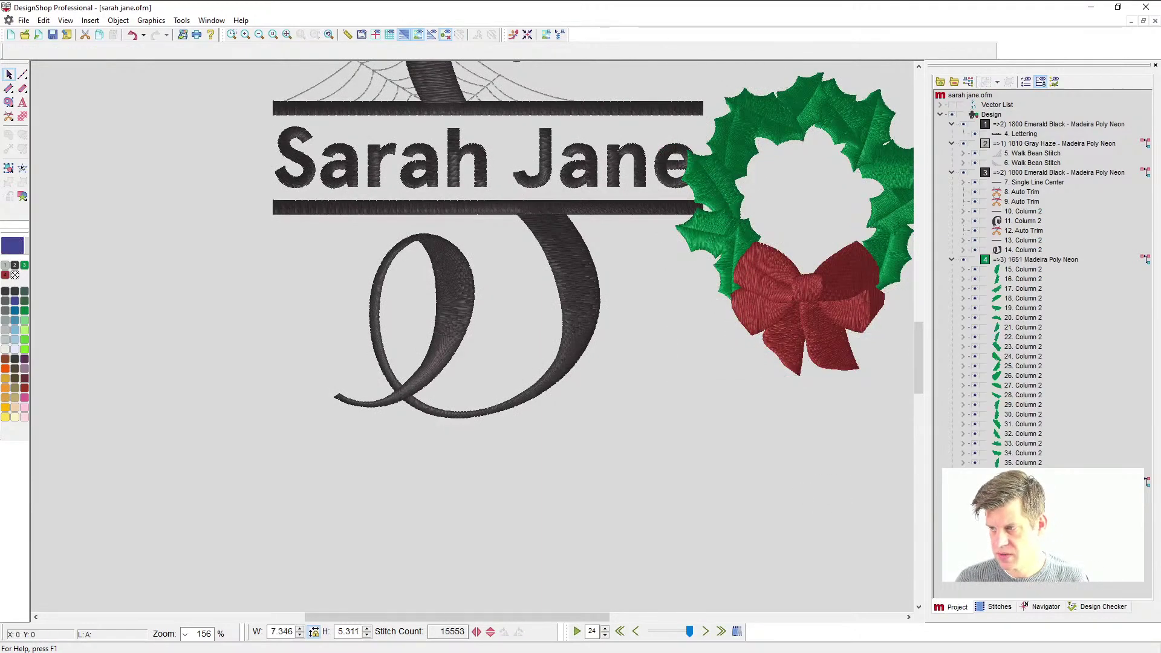
pyautogui.click(807, 302)
pyautogui.click(1013, 442)
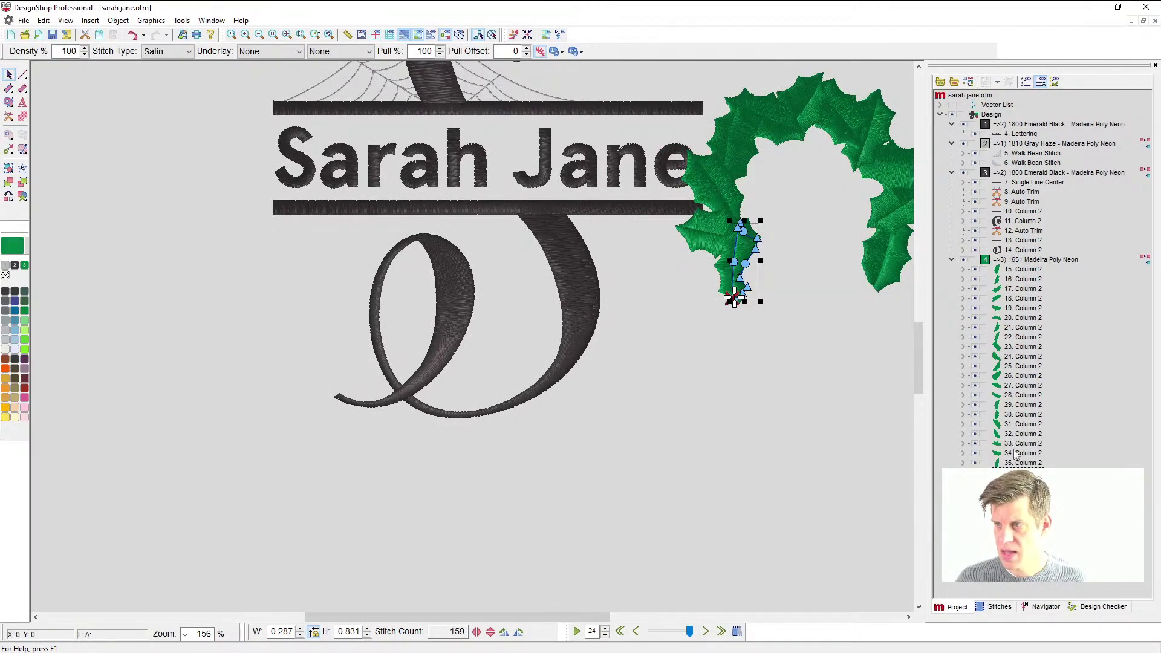
# - Select the leaf pieces at the wreath's lower left and move them beneath the lower bar's left end
pyautogui.scroll(2, 780, 357)
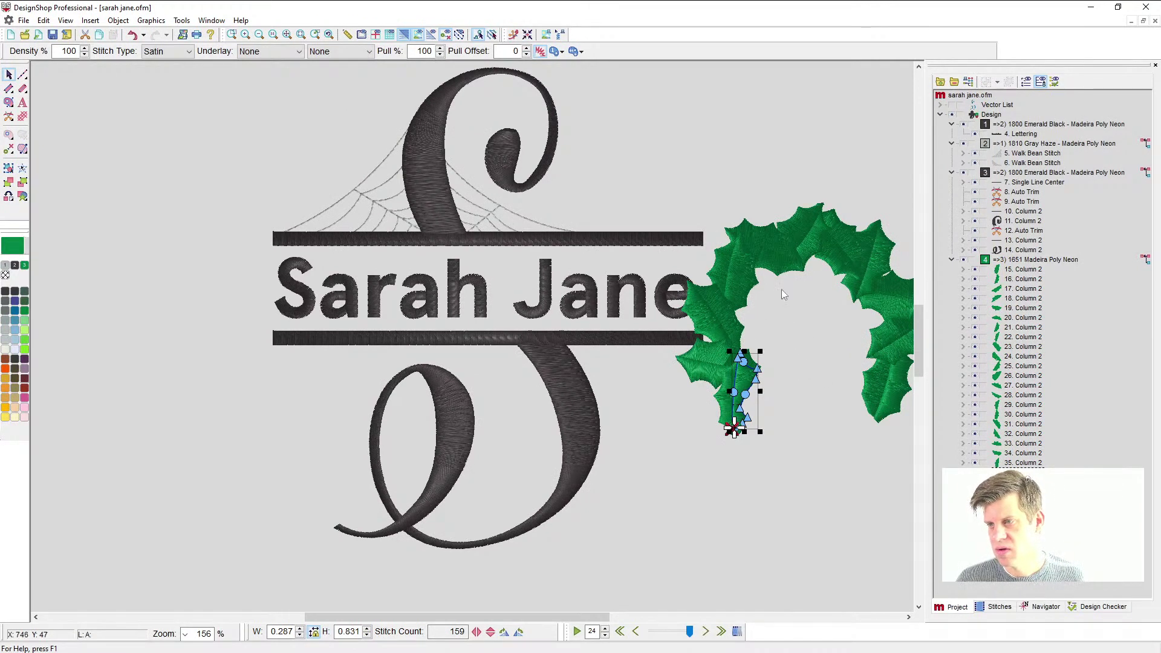
pyautogui.moveTo(781, 282); pyautogui.dragTo(656, 463)
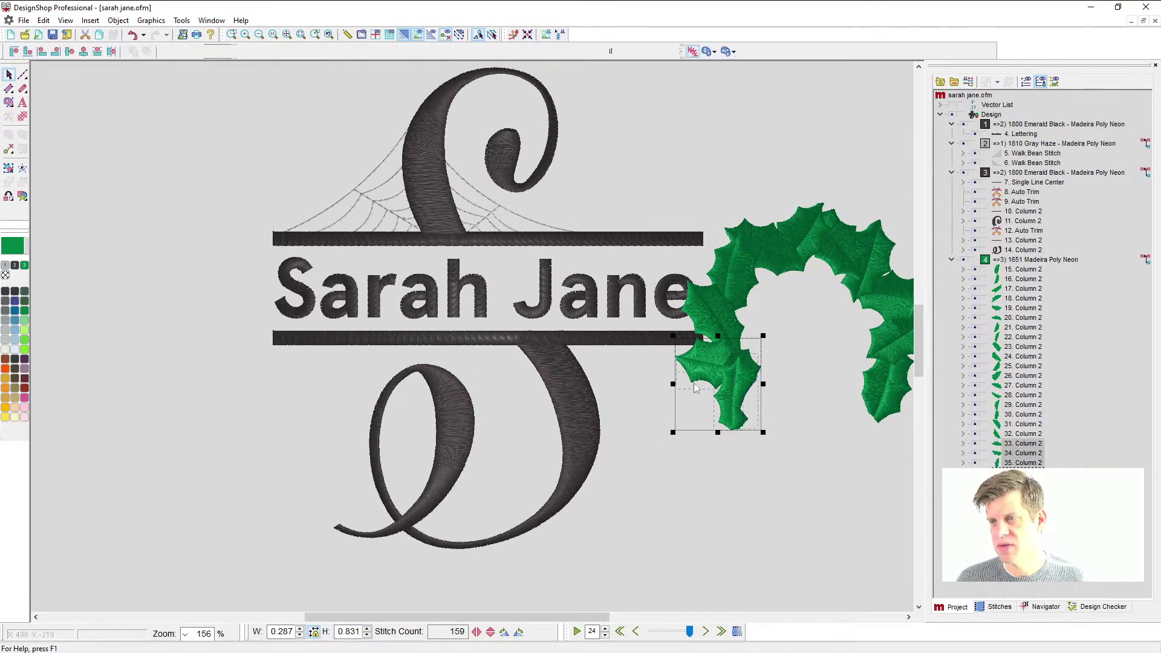
pyautogui.keyDown('ctrl'); pyautogui.click(713, 318); pyautogui.keyUp('ctrl')
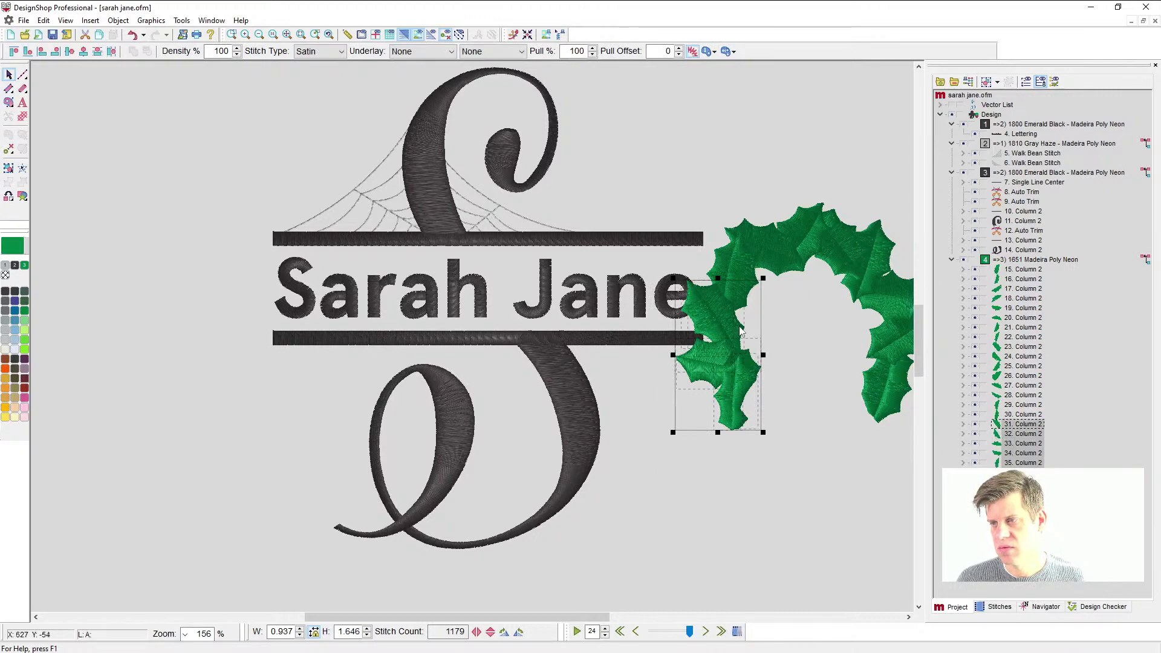
pyautogui.moveTo(712, 343); pyautogui.dragTo(310, 397)
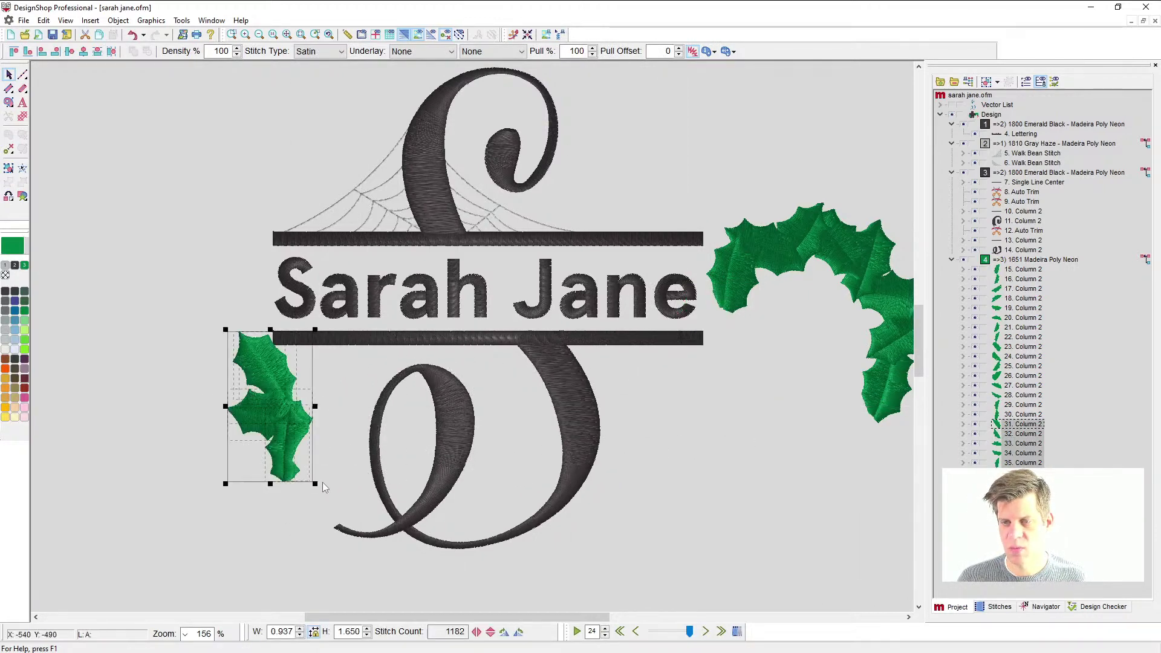
# - Rotate the holly leaf cluster a quarter turn, place it beneath the lower bar's right end, and flip it horizontally
pyautogui.click(306, 462)
pyautogui.moveTo(315, 484); pyautogui.dragTo(693, 387)
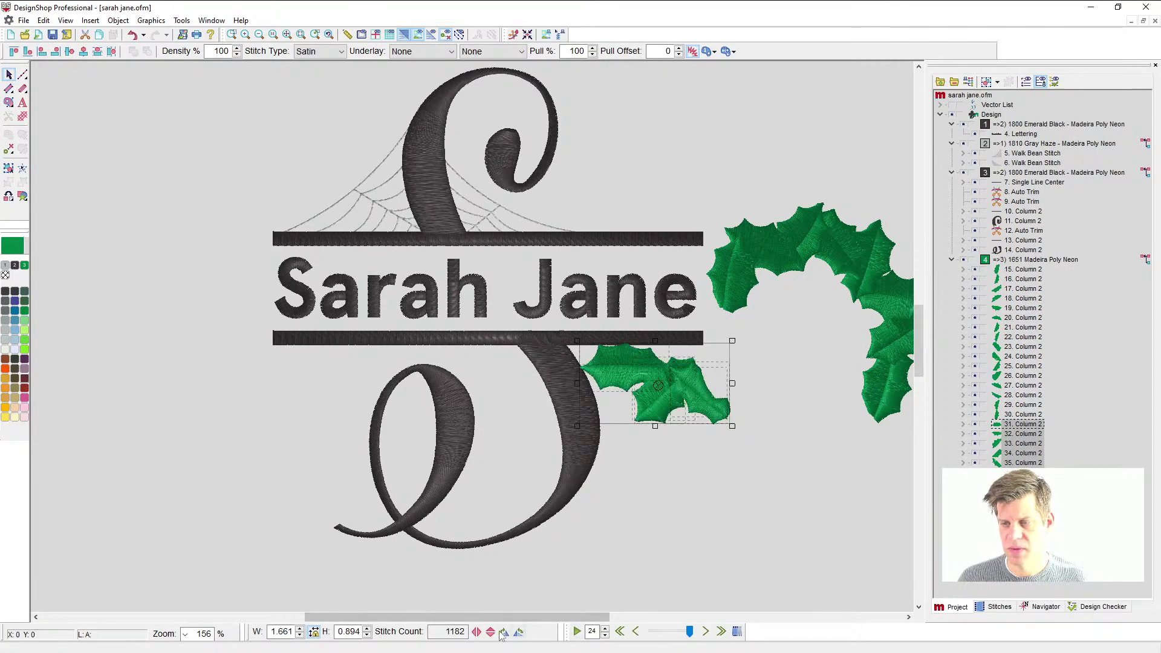
pyautogui.click(477, 632)
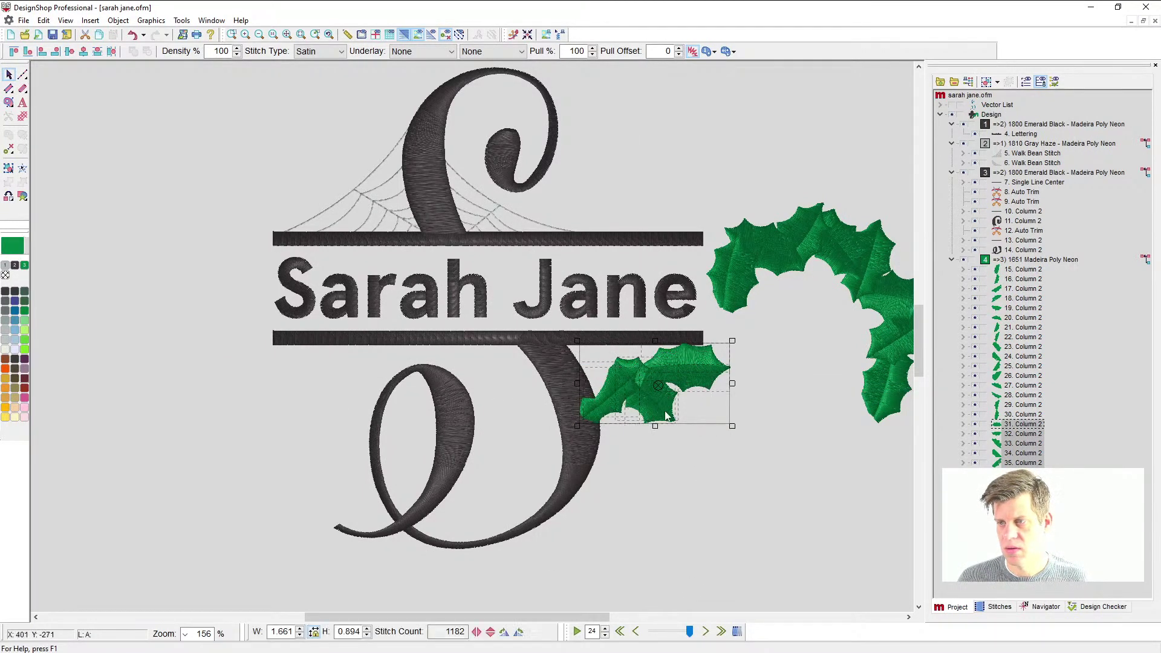
# - Delete the leaf portion of the holly cluster that overlaps the S's lower stroke
pyautogui.scroll(3, 640, 411)
pyautogui.click(699, 485)
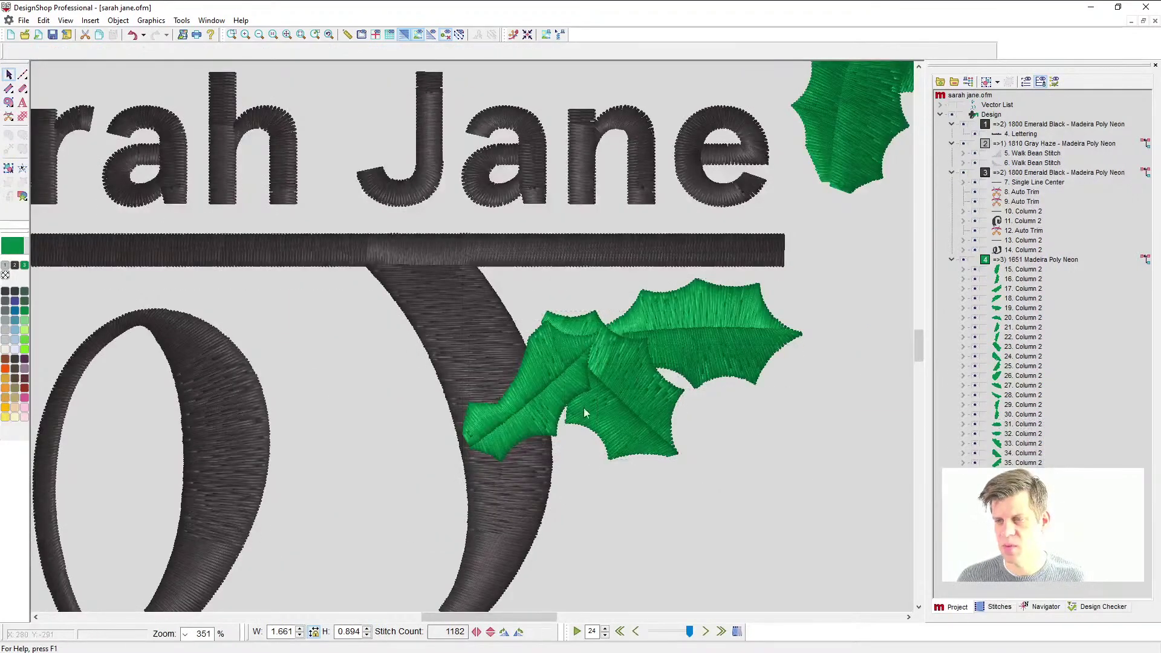
pyautogui.click(547, 363)
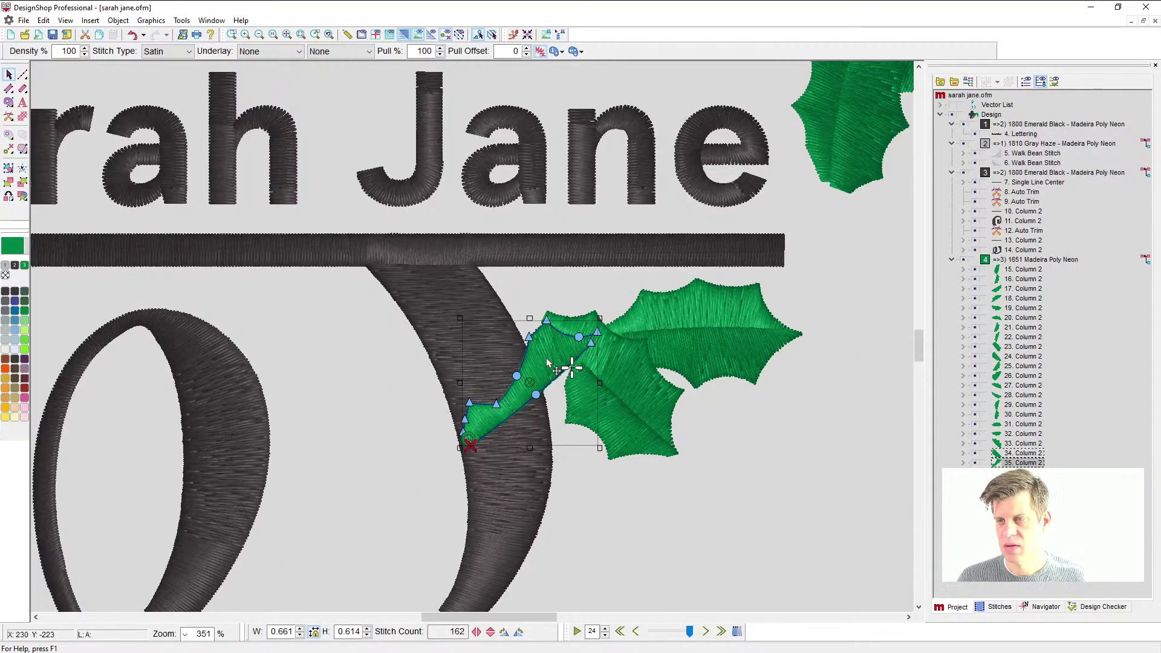
pyautogui.press('Delete')
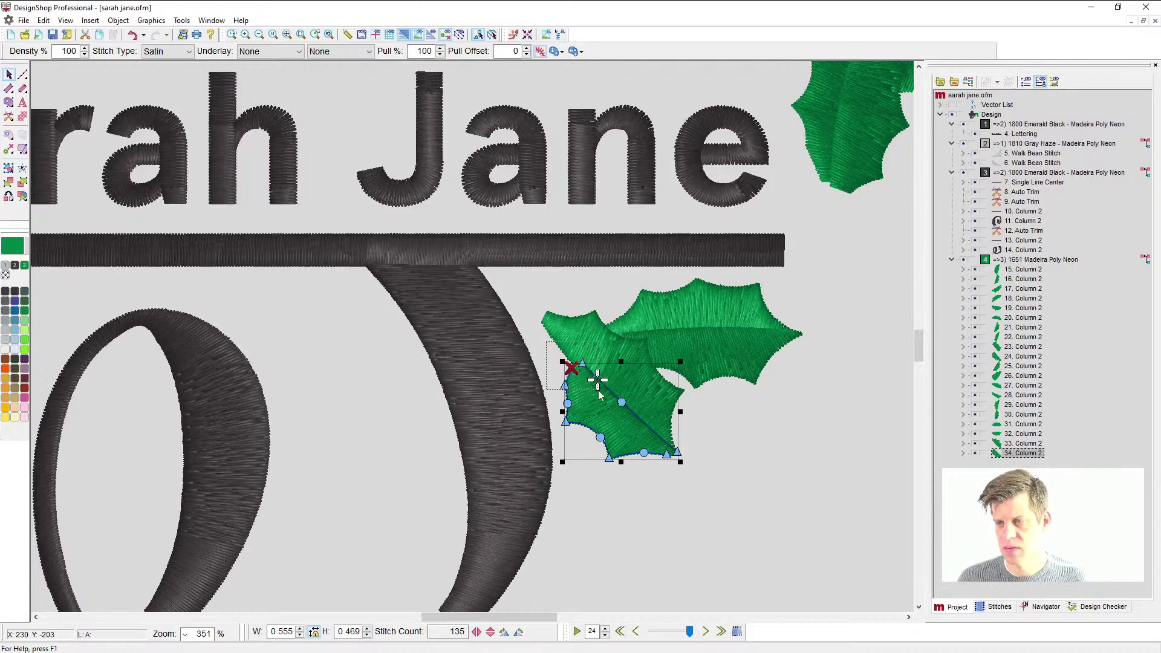
# - Reshape the inner end of the lower holly leaf half so its points meet the tip of the other half
pyautogui.click(532, 341)
pyautogui.click(539, 324)
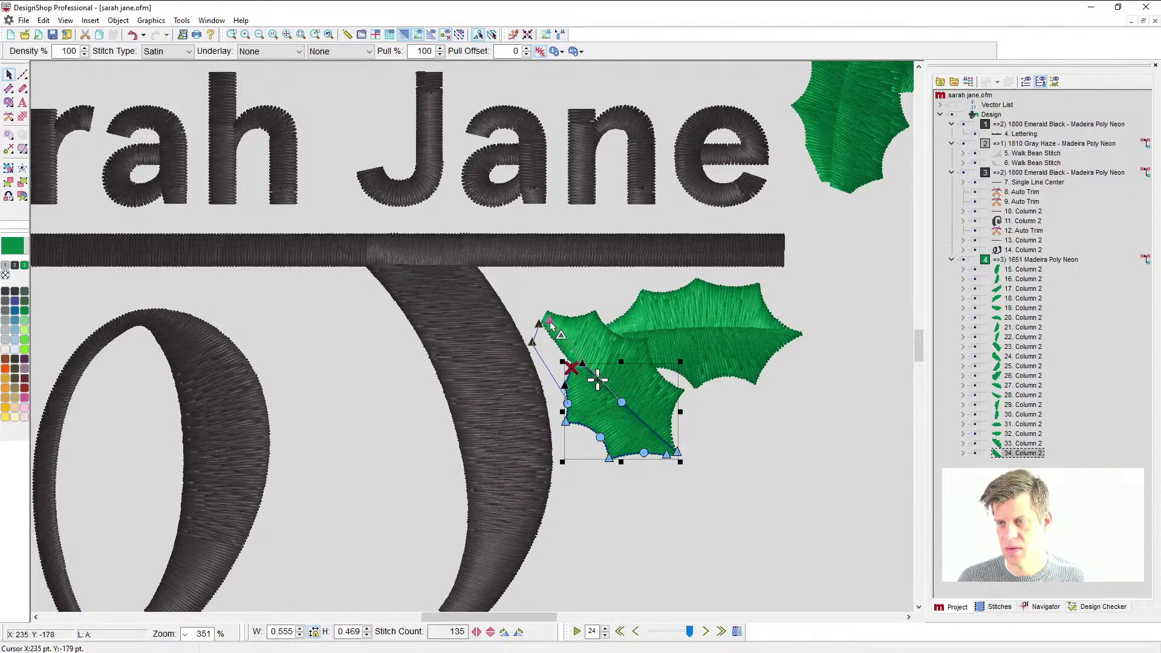
pyautogui.moveTo(550, 321); pyautogui.dragTo(553, 320)
pyautogui.click(567, 404)
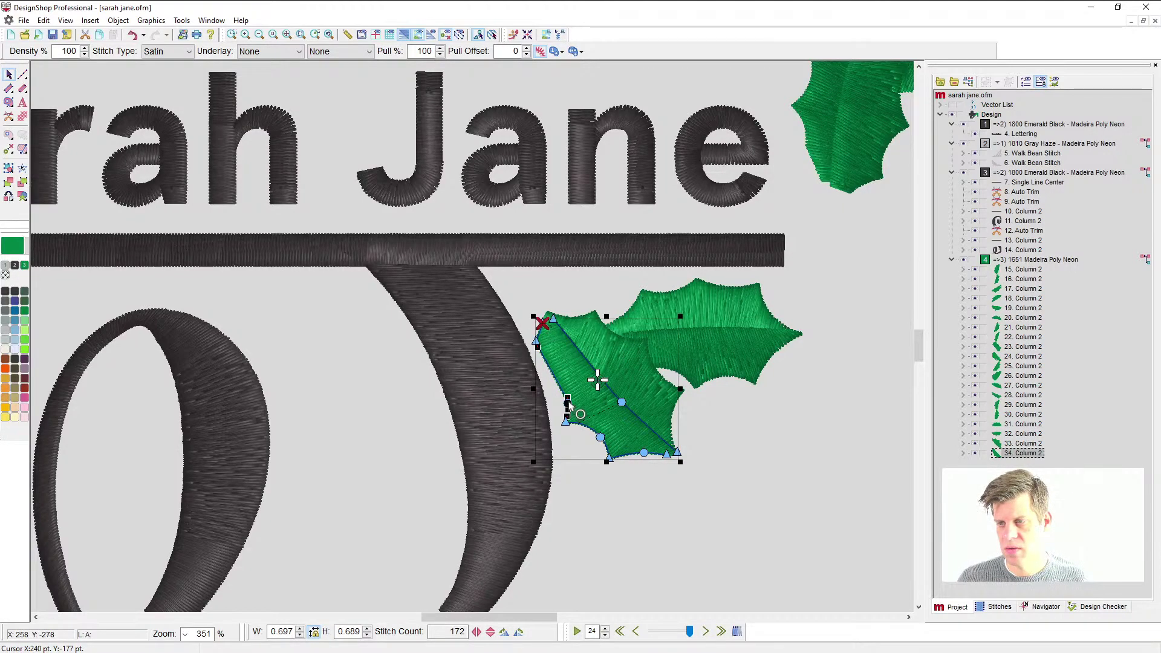
pyautogui.click(722, 417)
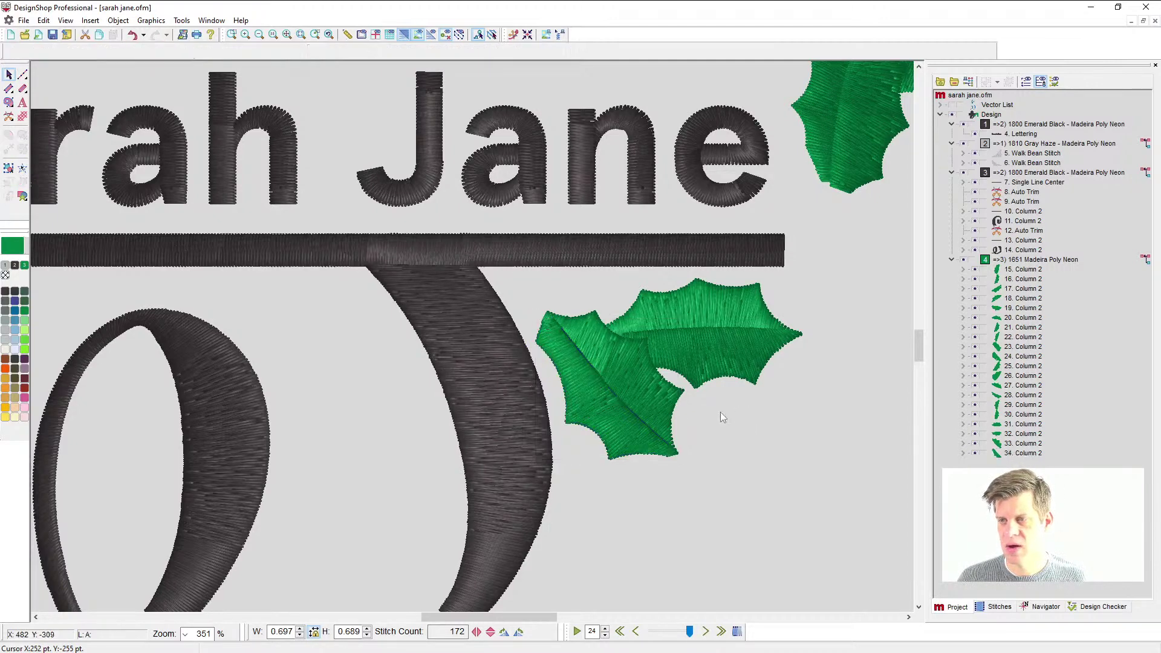
# - Digitize a round Terra Cotta satin berry about 0.23 by 0.19 above the lower holly leaf's inner tip, with a horizontal stitch direction
pyautogui.scroll(-3, 723, 417)
pyautogui.scroll(2, 671, 399)
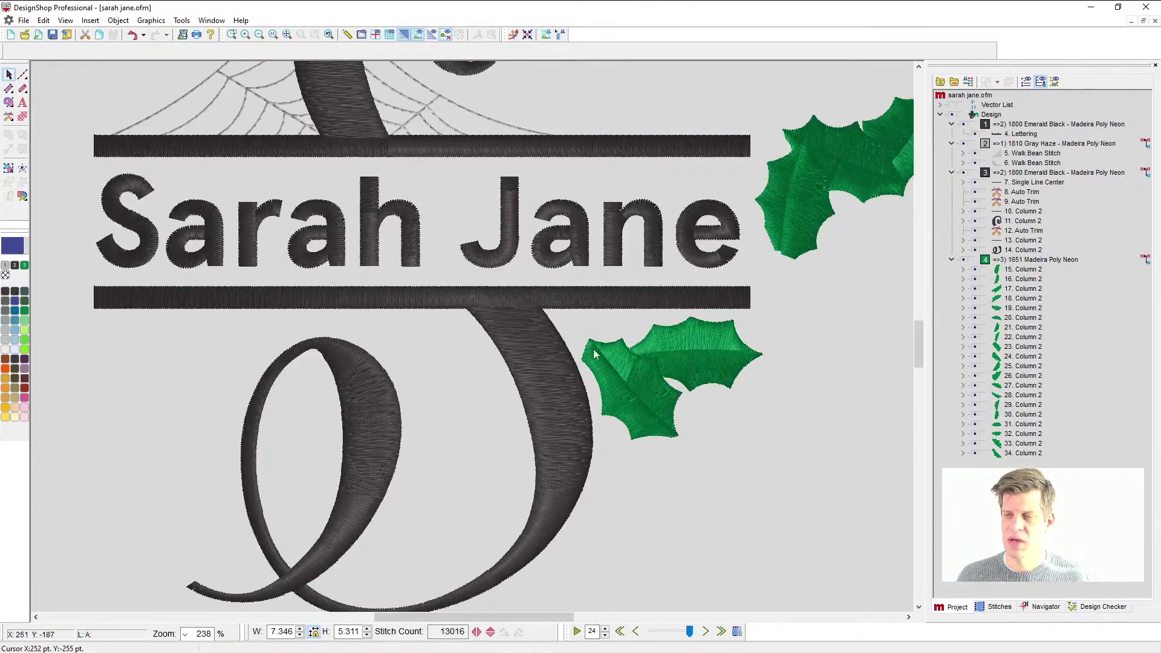
pyautogui.click(8, 88)
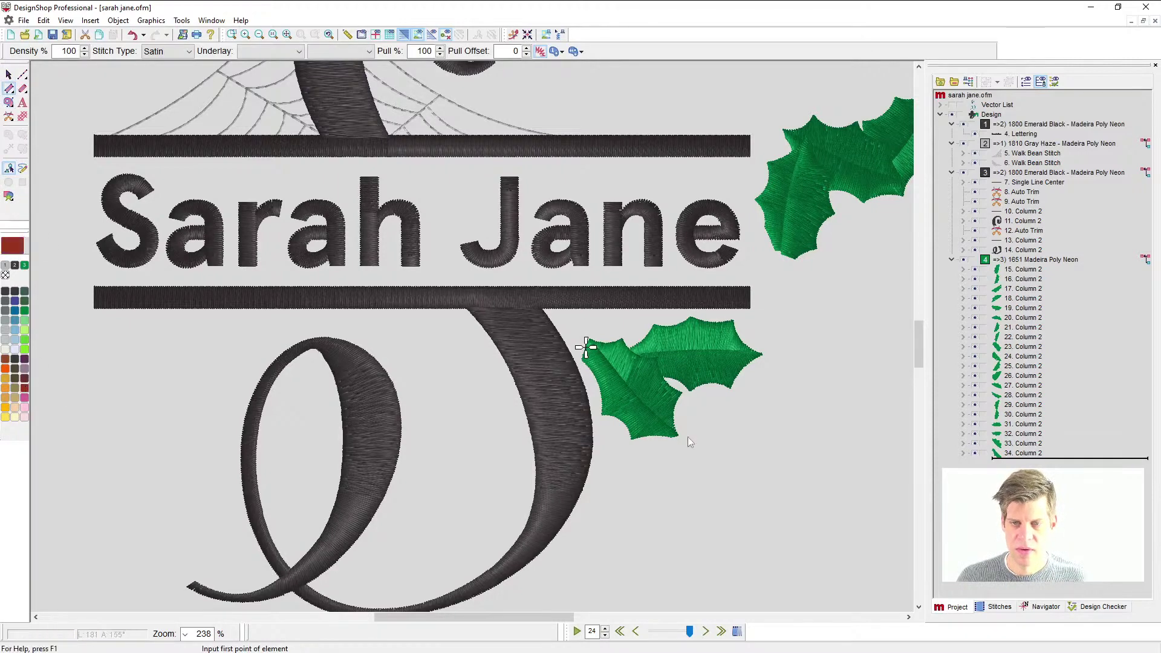
pyautogui.scroll(1, 578, 353)
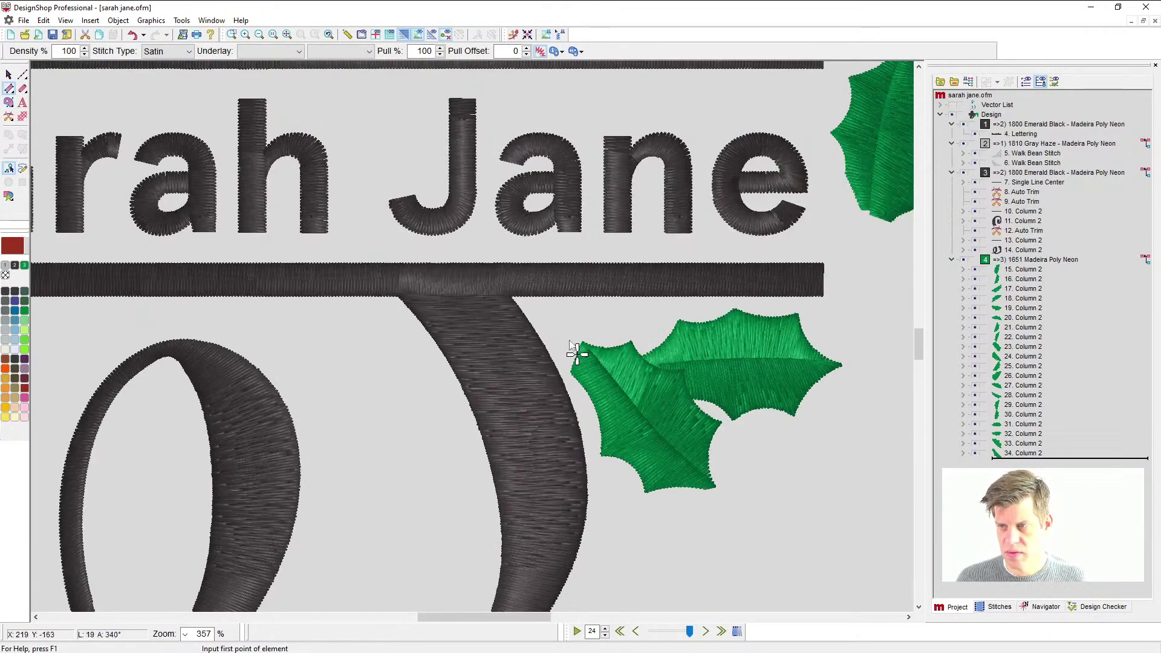
pyautogui.click(574, 310)
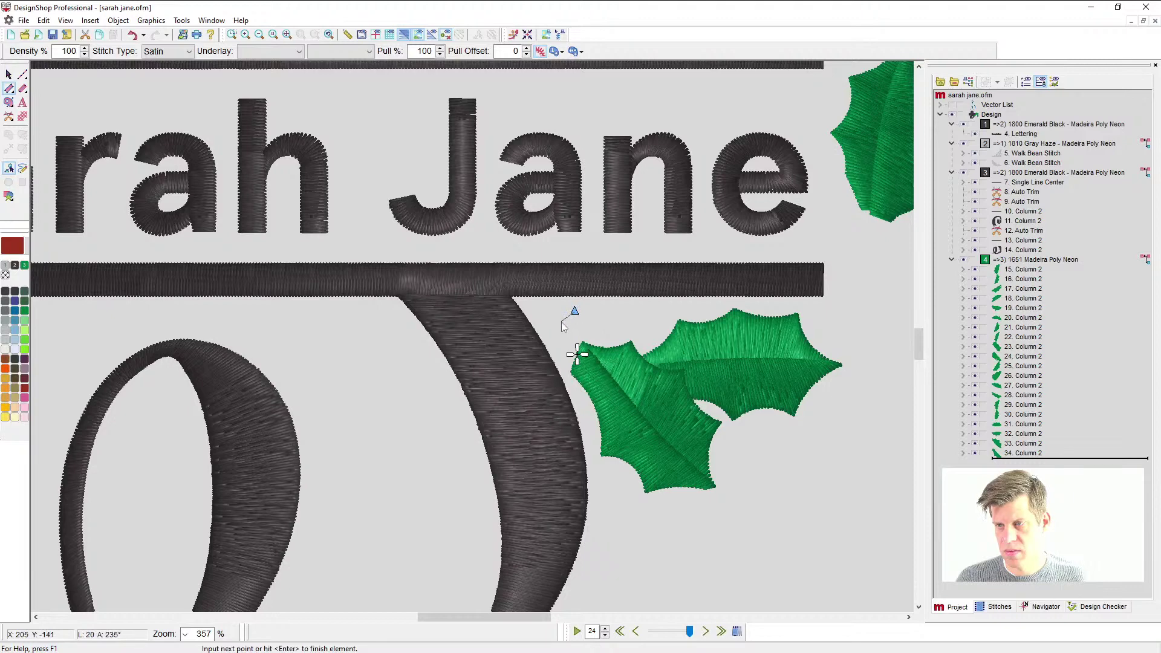
pyautogui.rightClick(560, 323)
pyautogui.click(574, 348)
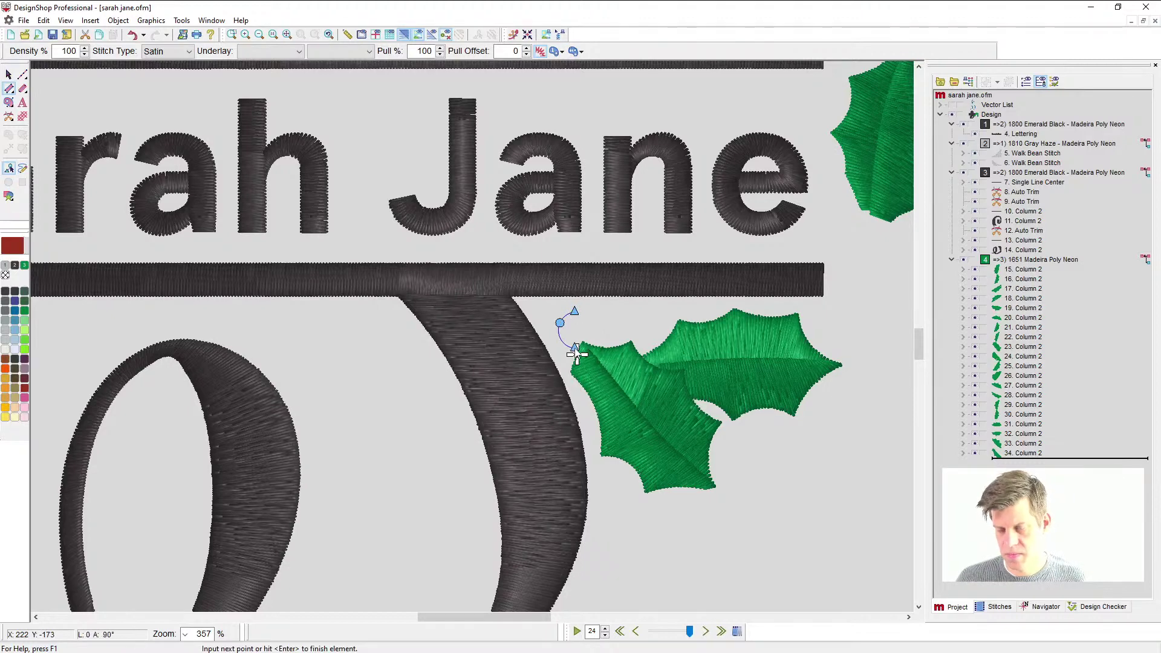
pyautogui.click(593, 311)
pyautogui.rightClick(604, 324)
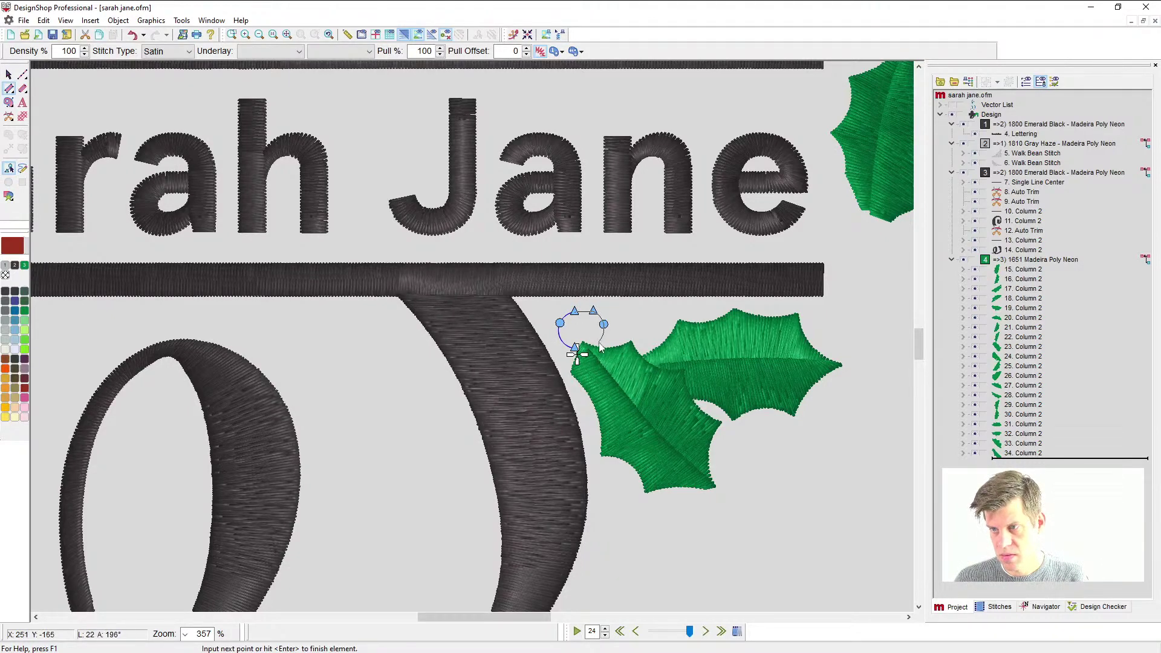
pyautogui.press('Return')
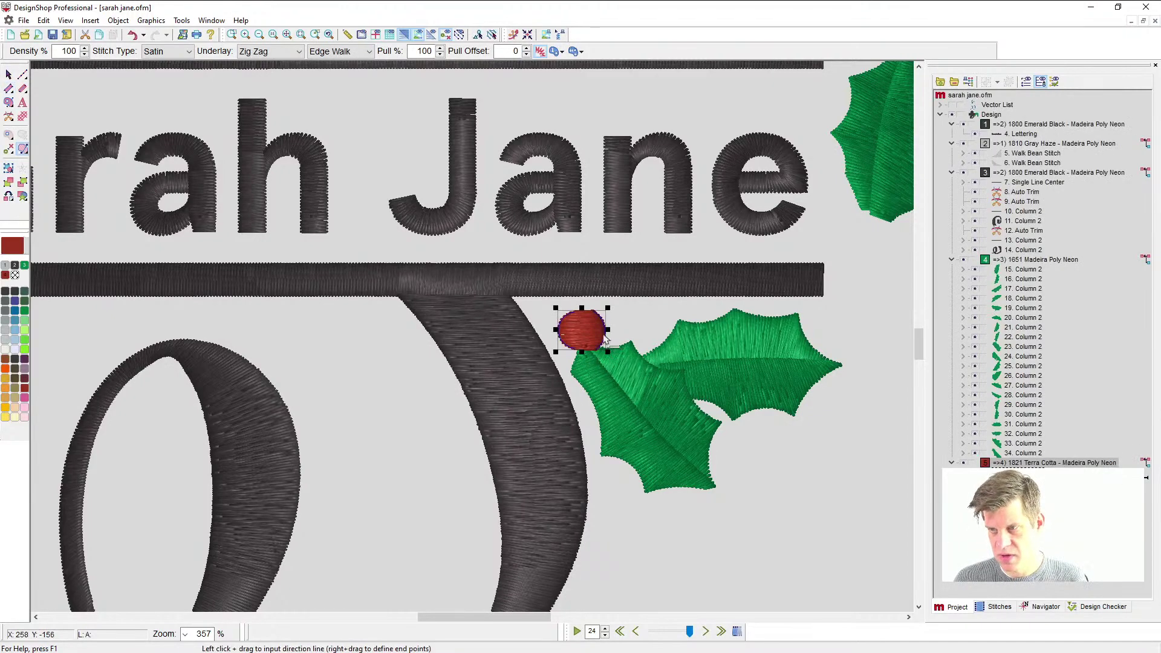
pyautogui.moveTo(604, 338); pyautogui.dragTo(559, 338)
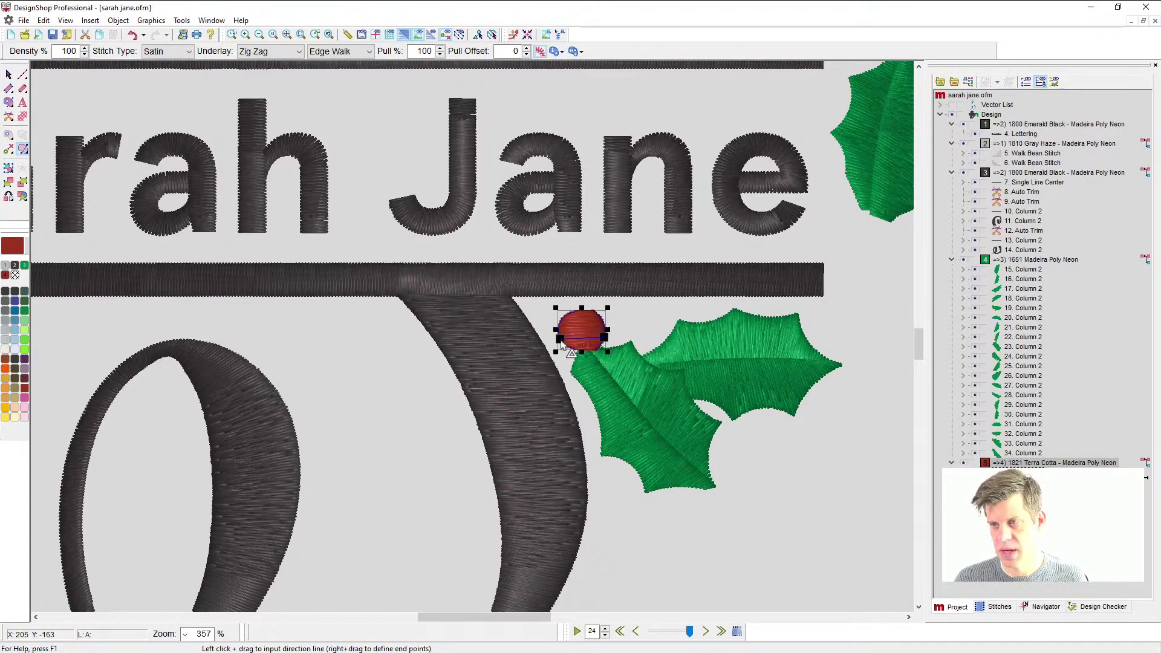
# - Duplicate the red berry and place a slightly rotated copy beside it, overlapping its right edge above the holly leaves
pyautogui.click(9, 74)
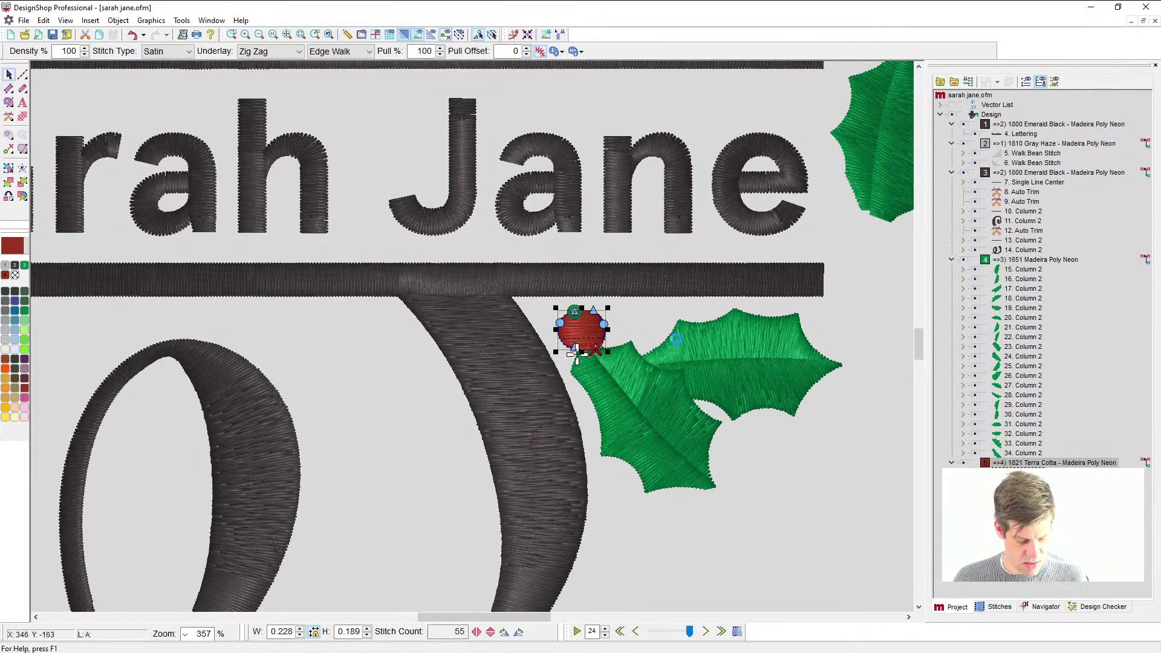
pyautogui.moveTo(584, 330); pyautogui.dragTo(640, 314)
pyautogui.click(781, 481)
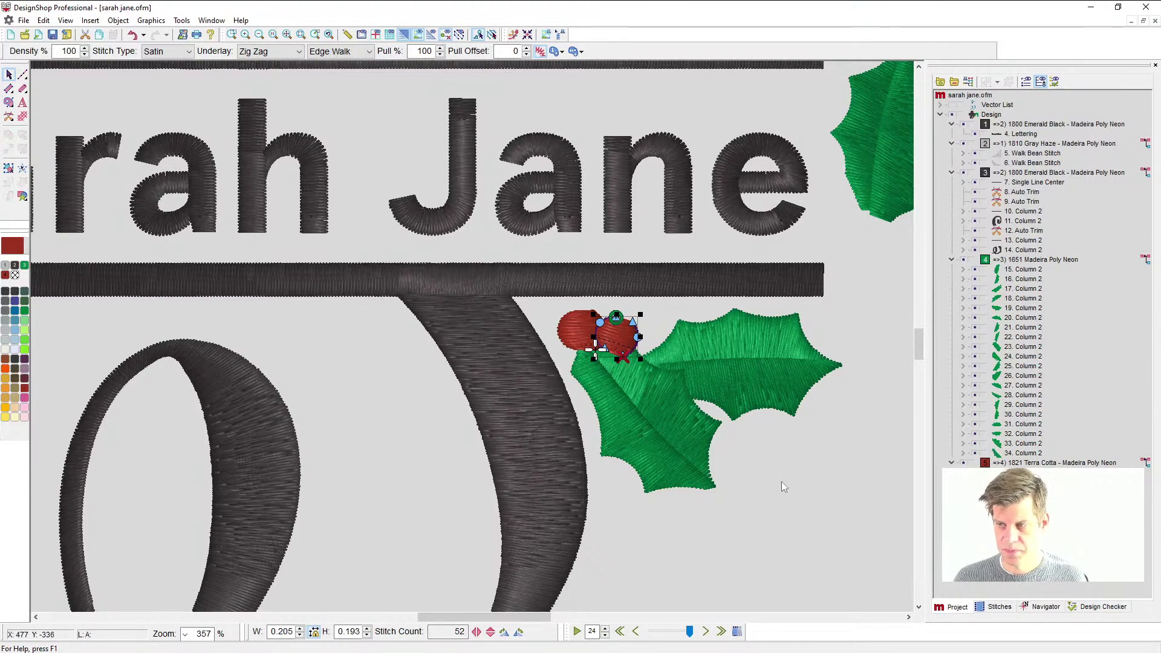
# - Delete the leftover wreath leaves beside the name, keeping the holly cluster and berries
pyautogui.scroll(-3, 781, 482)
pyautogui.hscroll(5, 837, 390)
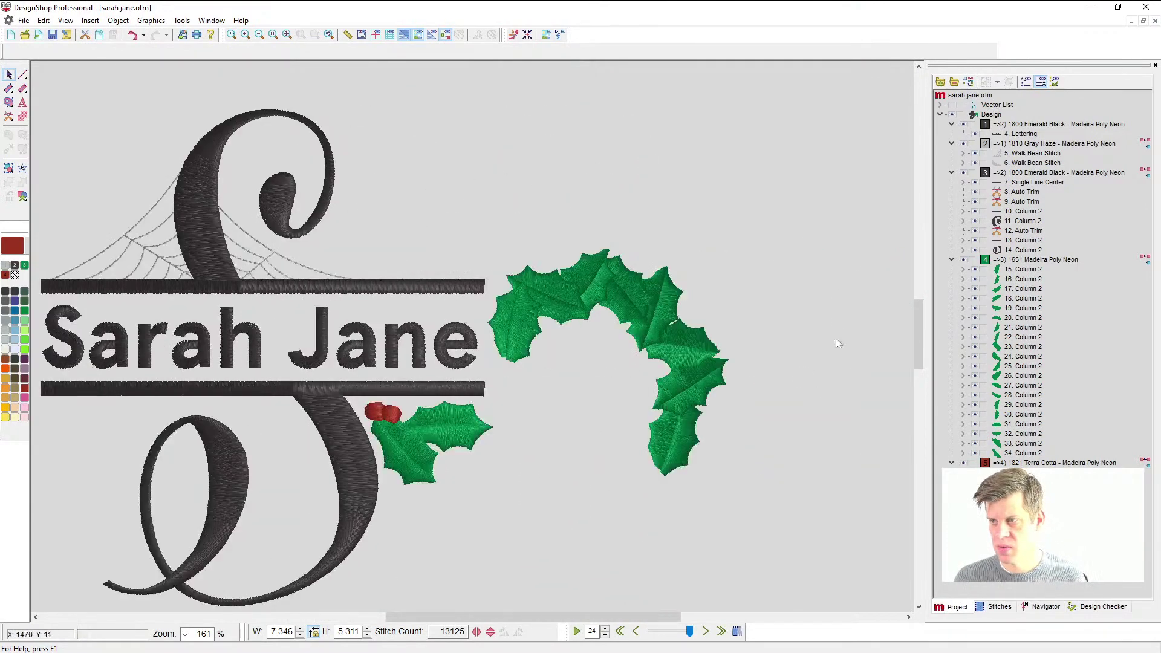
pyautogui.moveTo(807, 203); pyautogui.dragTo(488, 524)
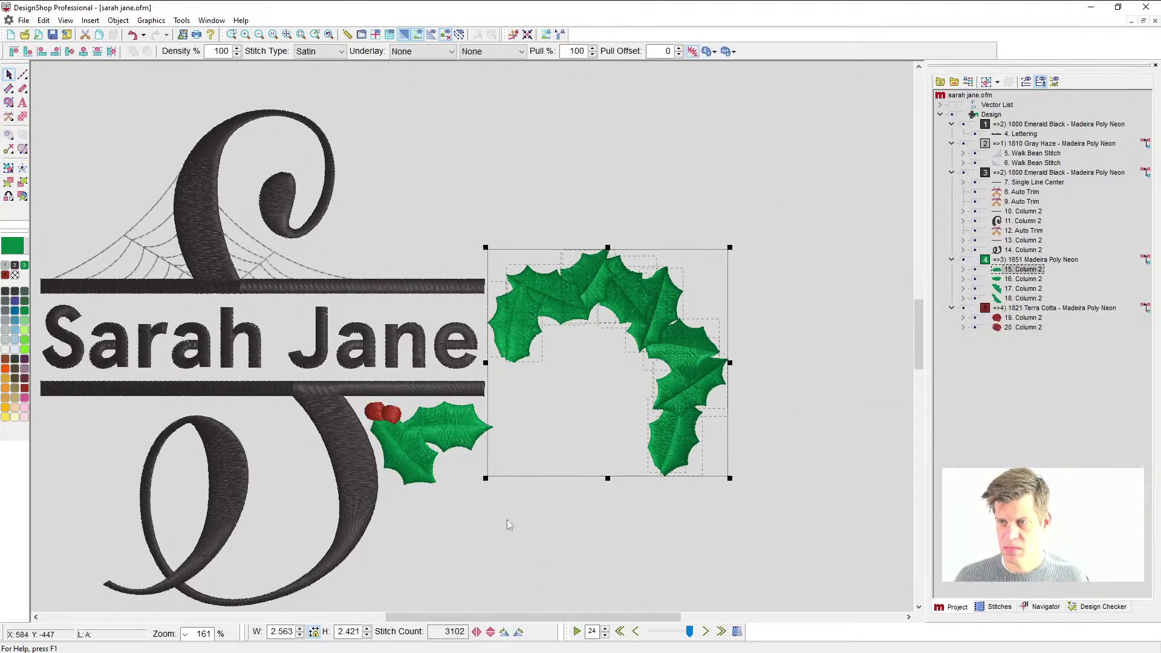
pyautogui.press('Delete')
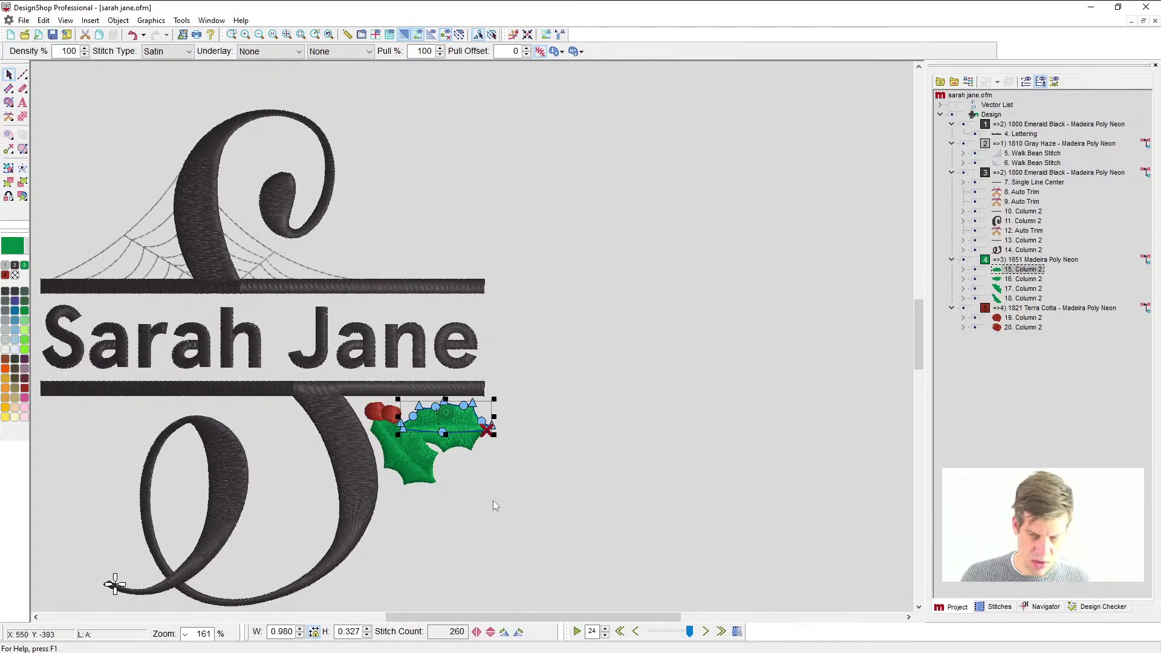
pyautogui.hscroll(-2, 492, 499)
pyautogui.click(659, 517)
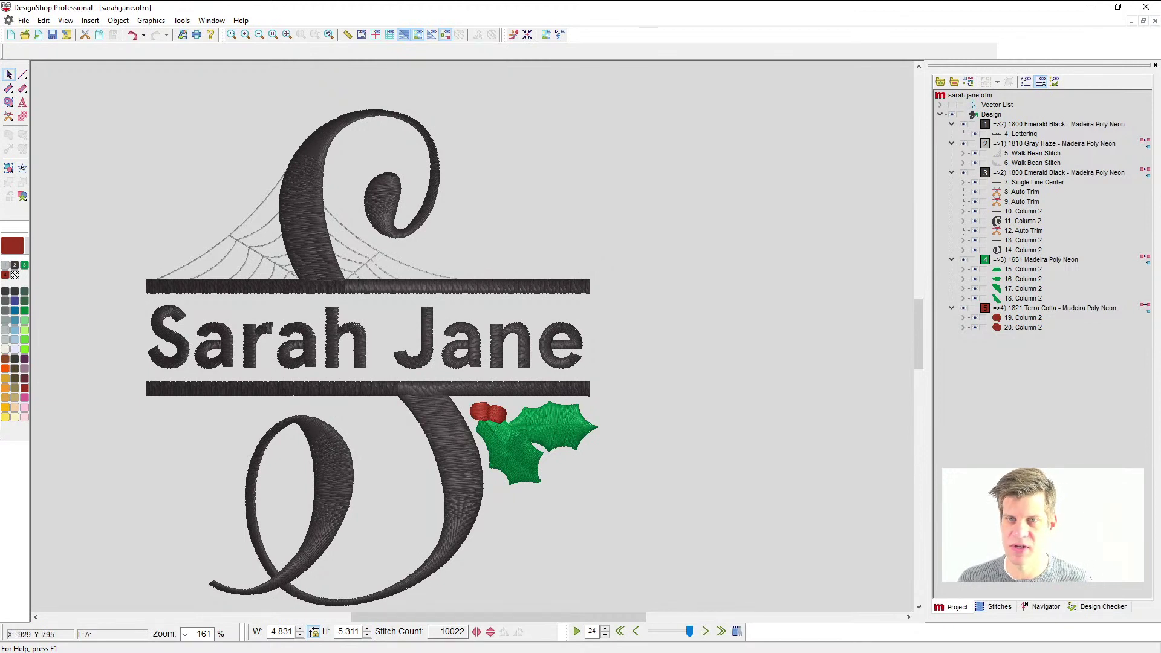
# - Start a new project and add the single letter M as lettering
pyautogui.click(11, 34)
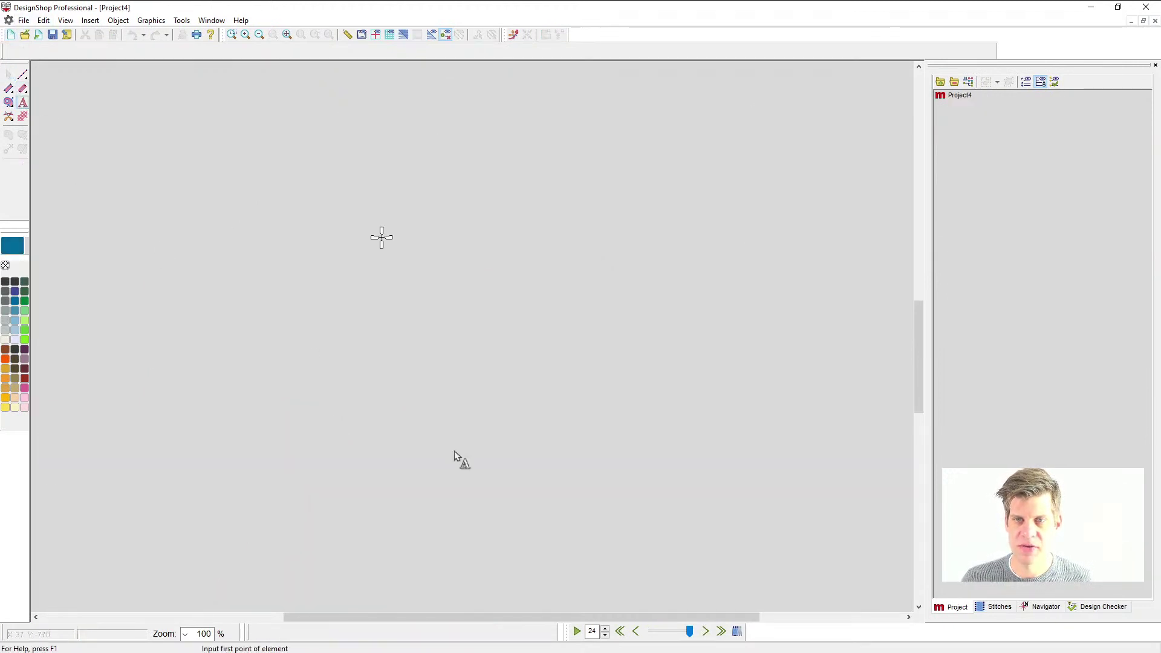
pyautogui.click(405, 421)
pyautogui.write('M')
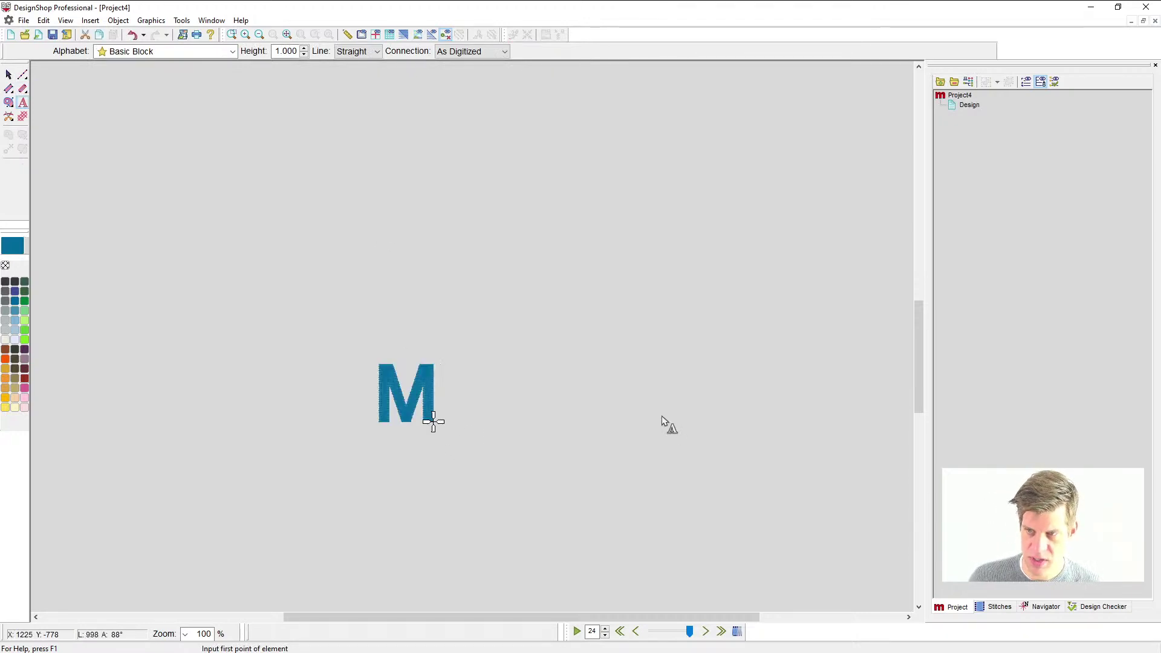
pyautogui.press('Return')
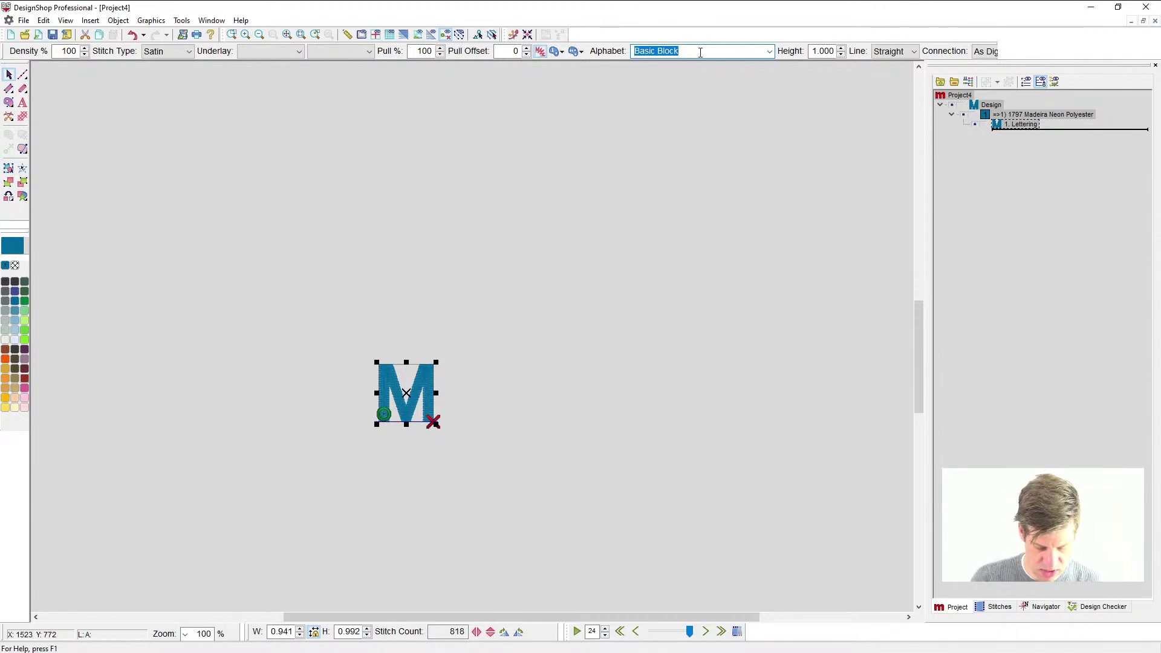
# - Change the M's alphabet to Bodoni MT and enlarge the letter to a height of 3.400
pyautogui.write('bod')
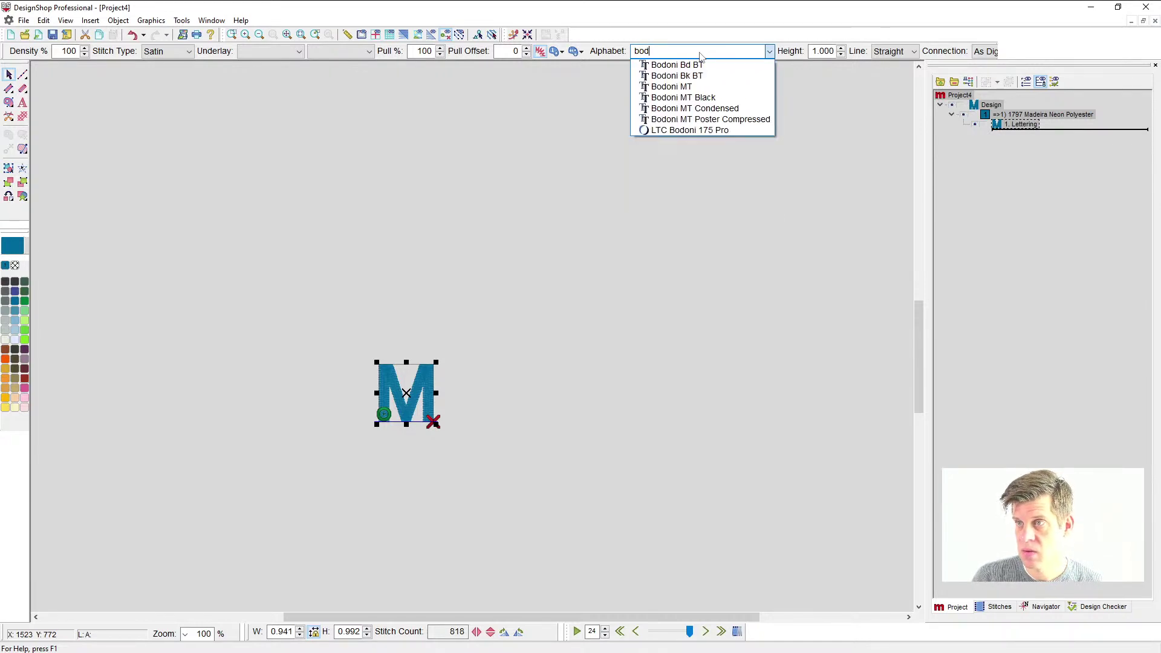
pyautogui.click(672, 87)
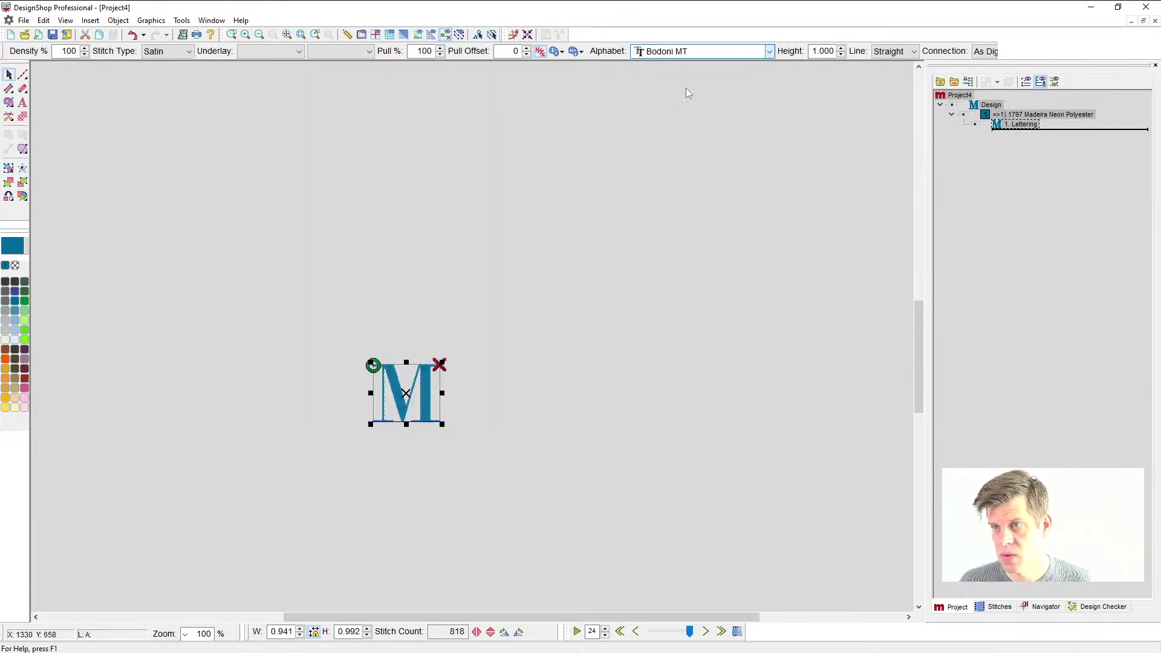
pyautogui.moveTo(442, 424); pyautogui.dragTo(521, 510)
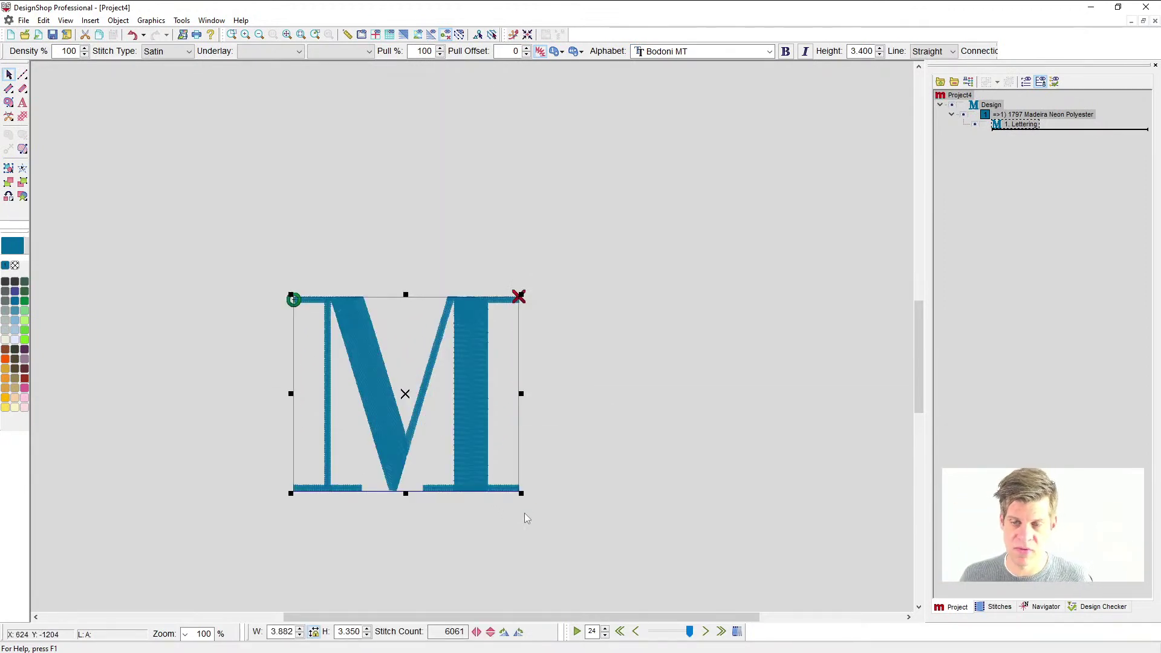
# - Convert the lettering M to a vector fill and enlarge it to about 7.52 wide by 6.48 high
pyautogui.click(9, 104)
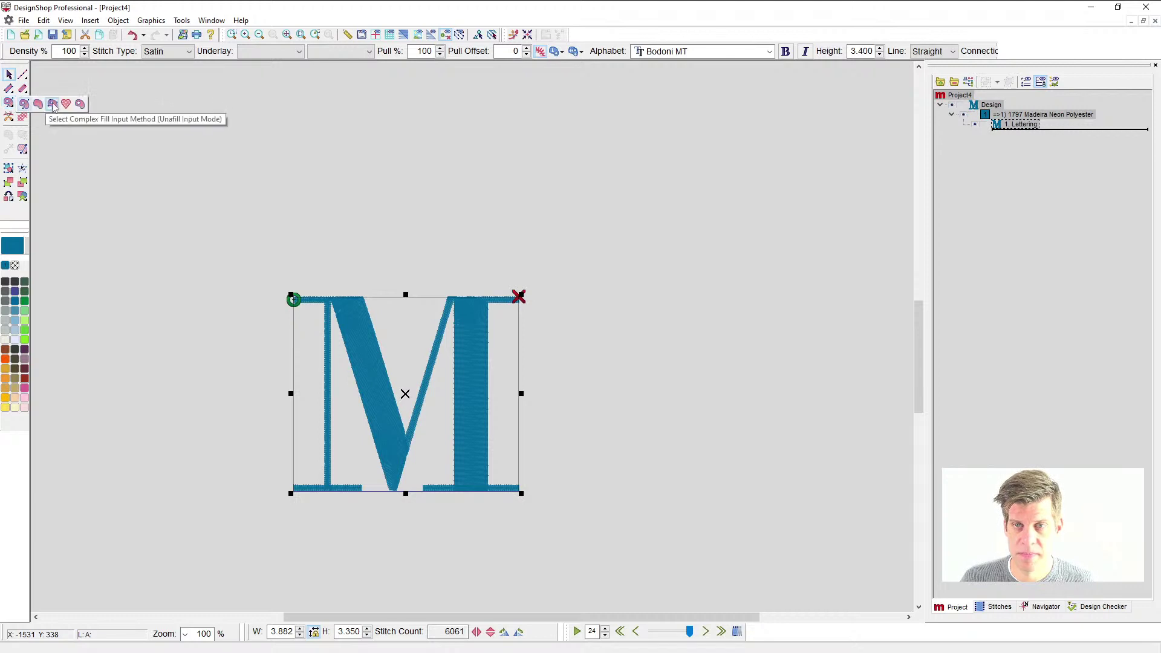
pyautogui.click(80, 105)
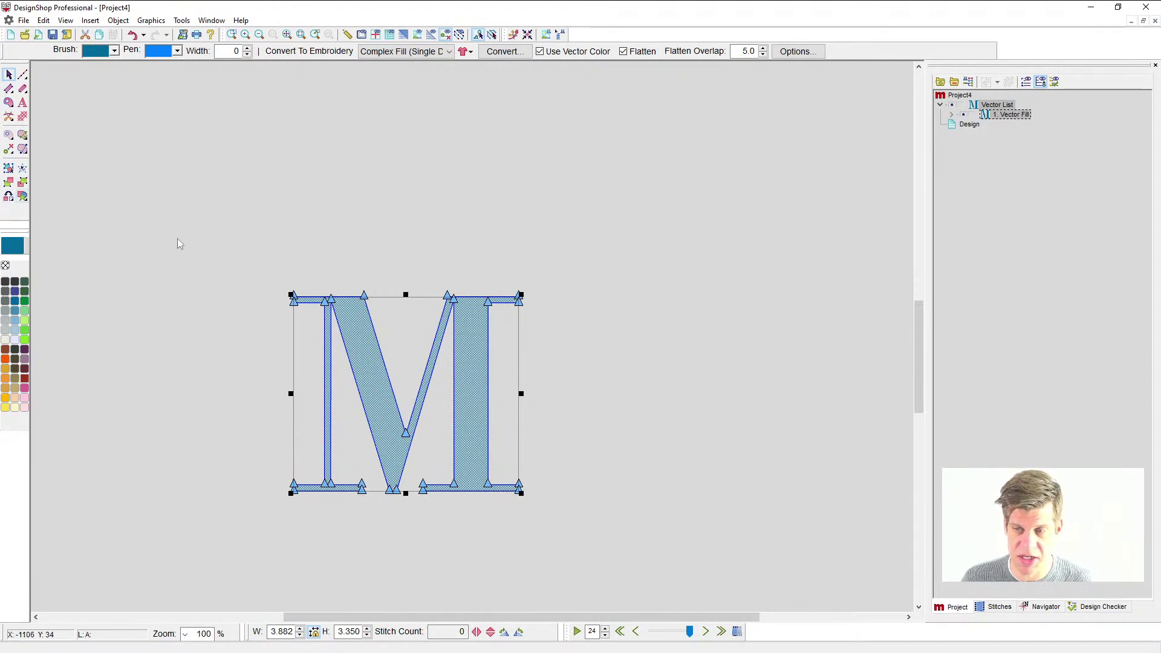
pyautogui.moveTo(525, 293); pyautogui.dragTo(668, 200)
pyautogui.moveTo(547, 393); pyautogui.dragTo(596, 334)
pyautogui.click(728, 316)
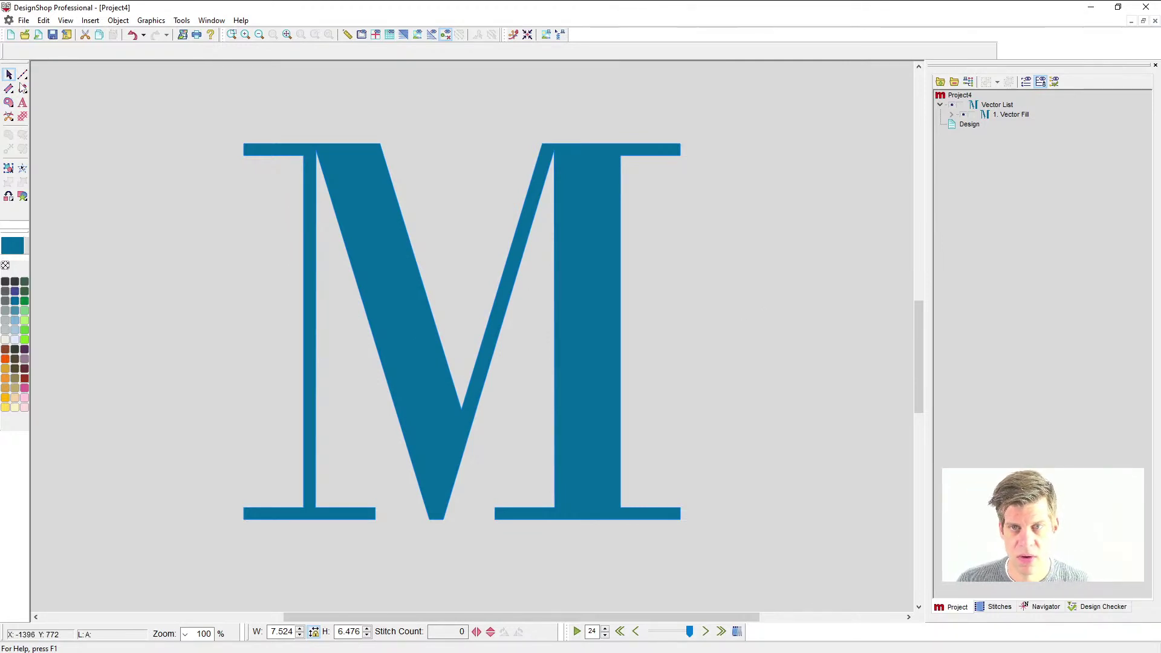
# - Draw a thin horizontal vector bar about 7.56 by 0.15 across the middle of the M
pyautogui.click(9, 117)
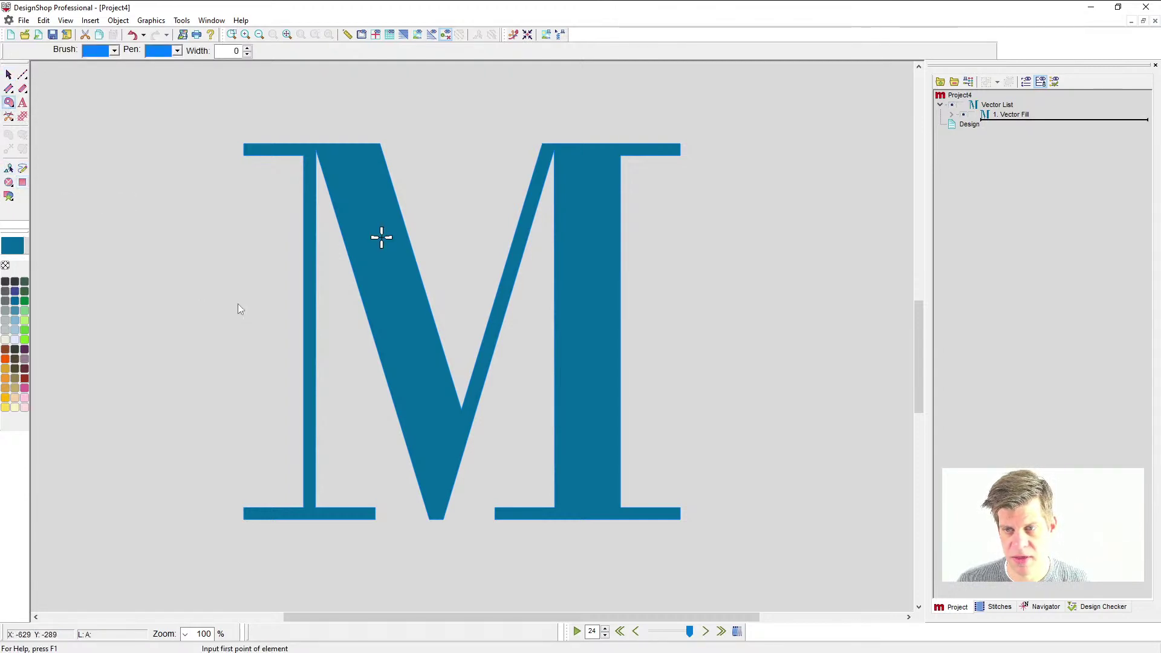
pyautogui.moveTo(238, 304); pyautogui.dragTo(677, 312)
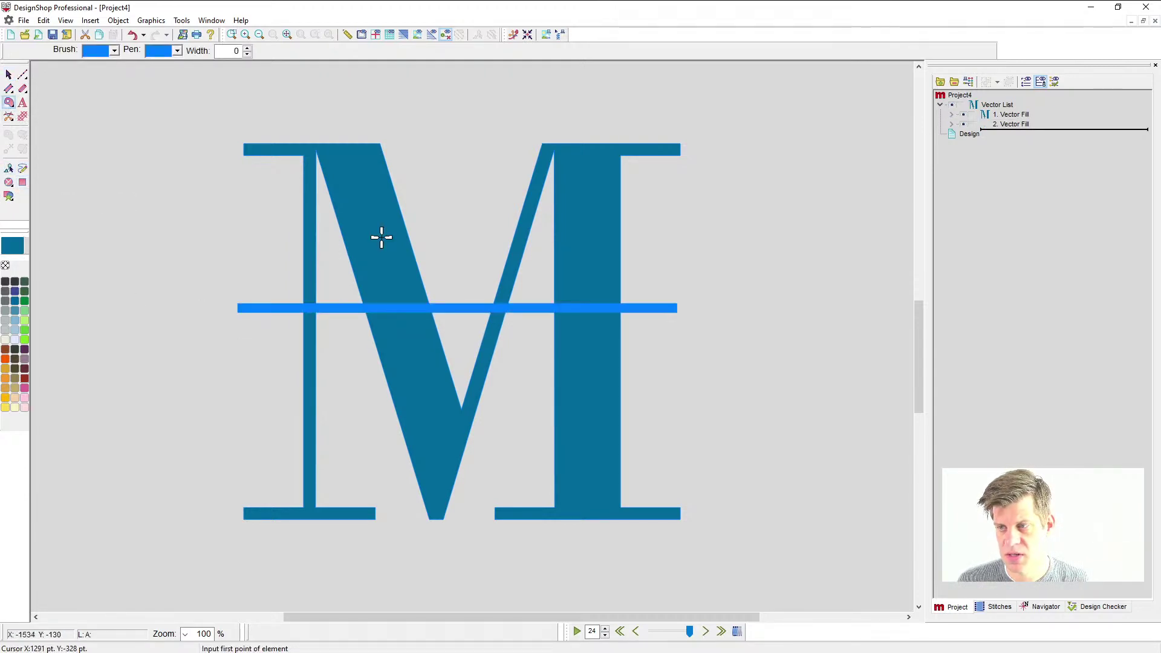
pyautogui.press('Escape')
# - Align the thin bar and the M on their vertical centers
pyautogui.click(451, 309)
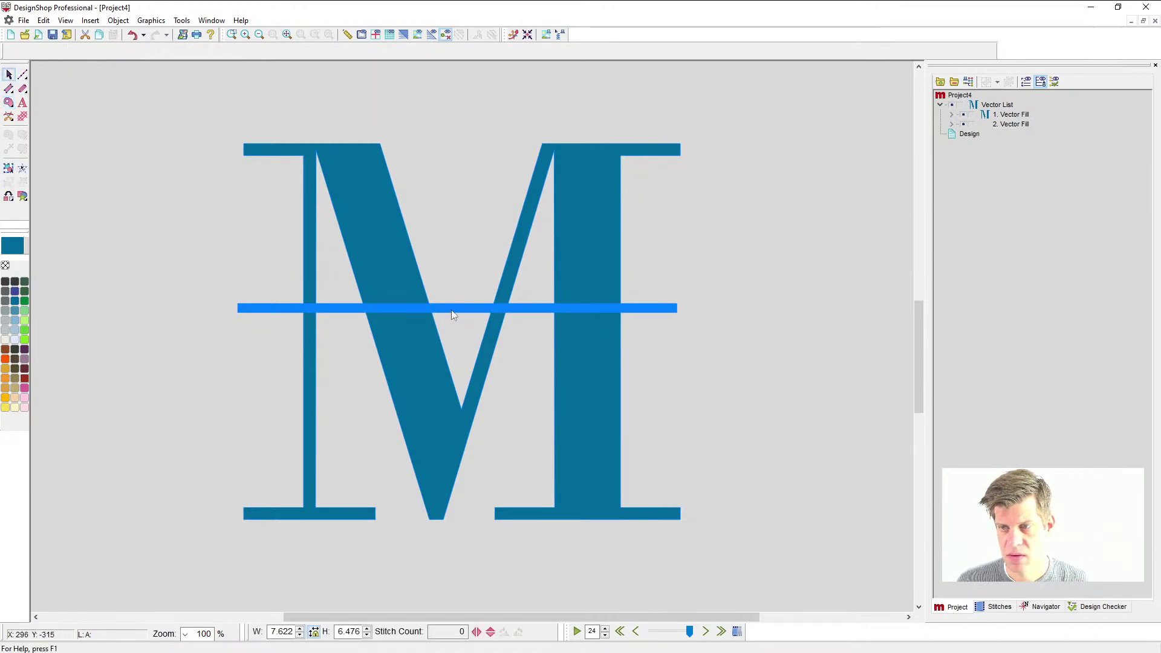
pyautogui.click(592, 248)
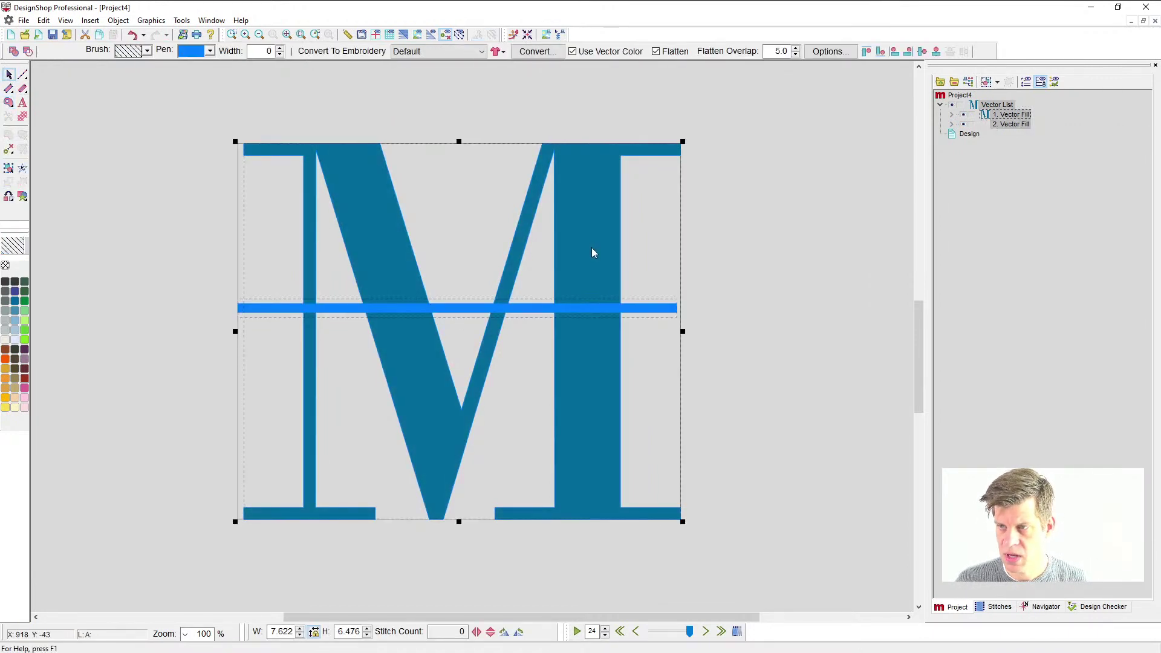
pyautogui.click(933, 52)
pyautogui.click(678, 357)
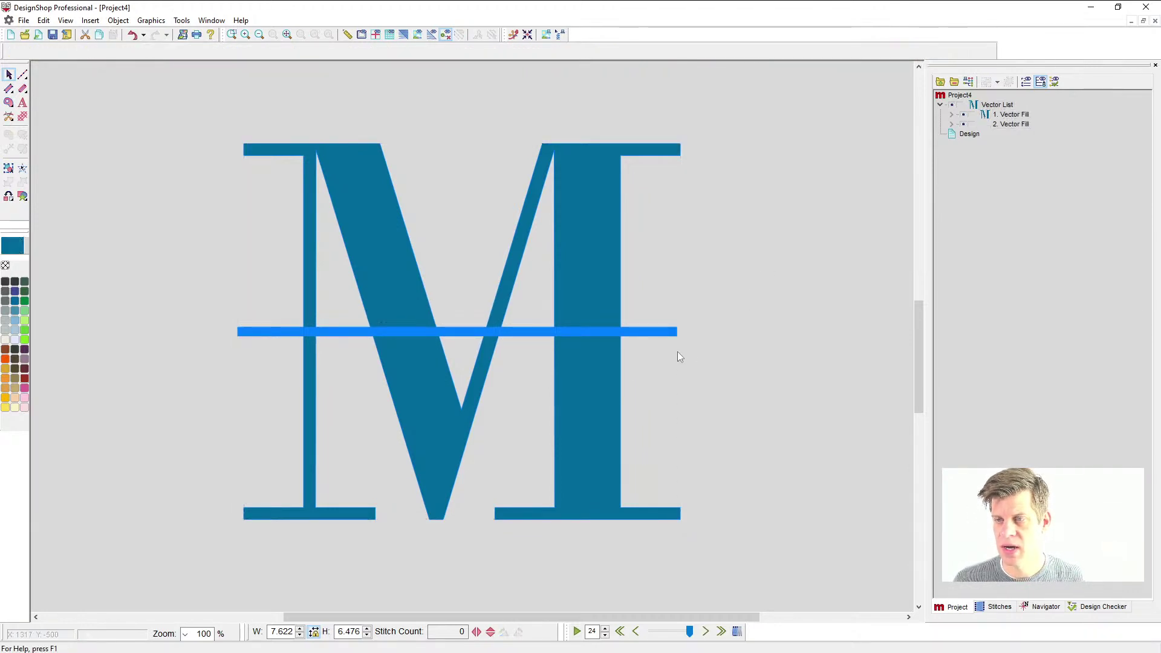
# - Cut the M shape with the thin bar so the letter splits along it
pyautogui.click(671, 333)
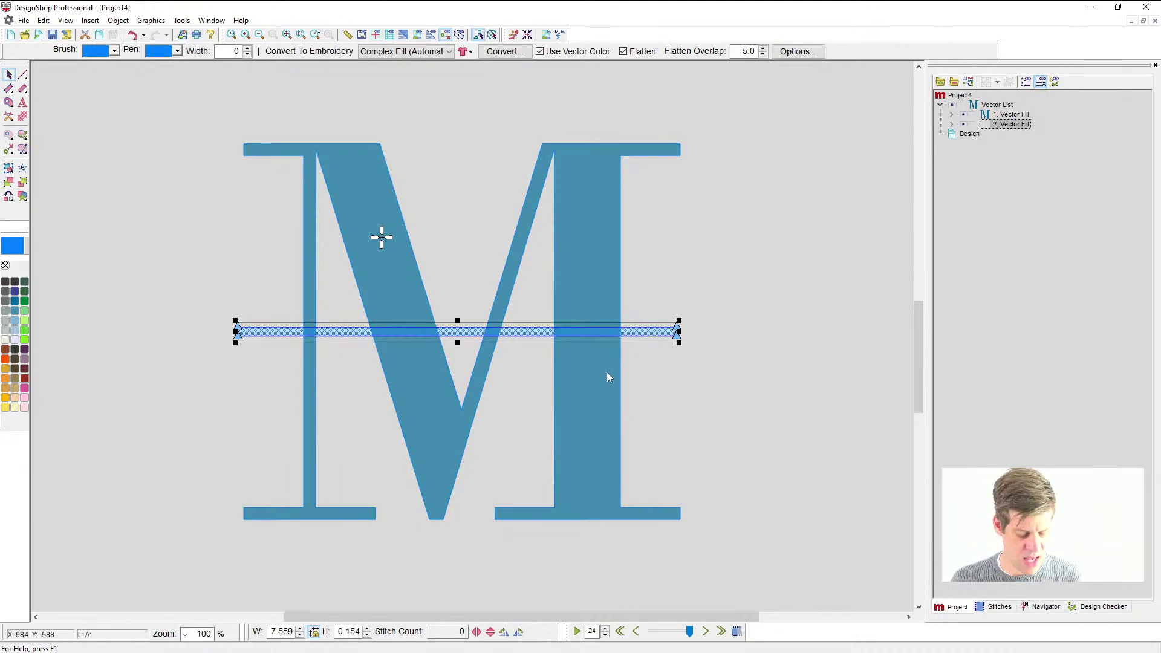
pyautogui.click(602, 266)
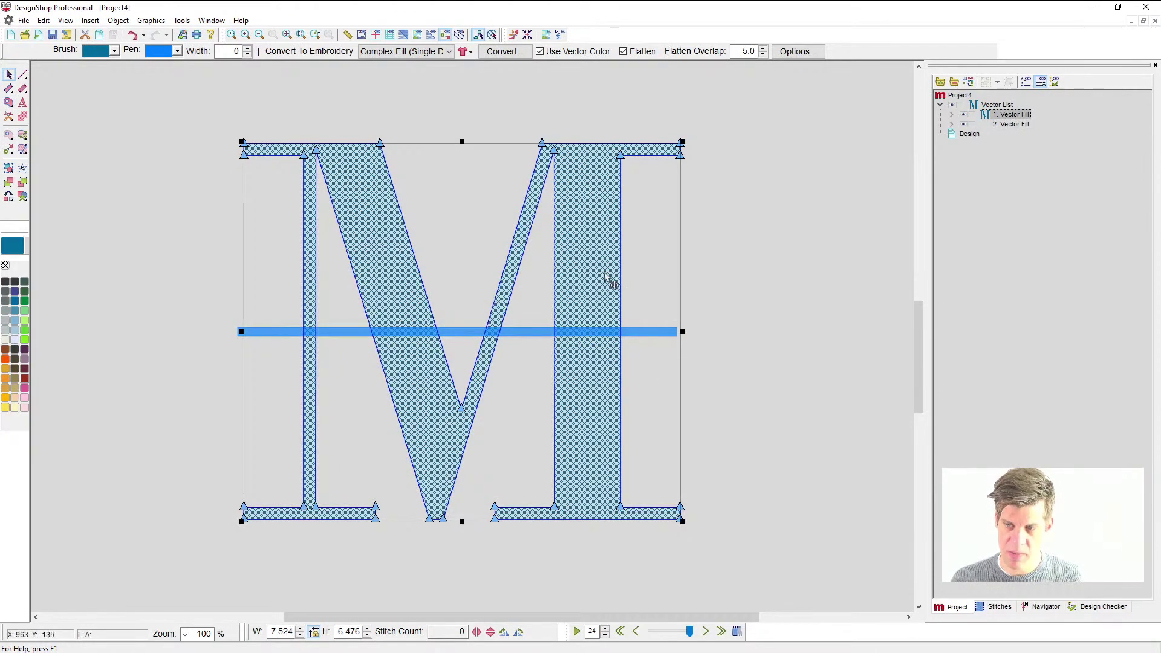
pyautogui.keyDown('shift'); pyautogui.click(673, 330); pyautogui.keyUp('shift')
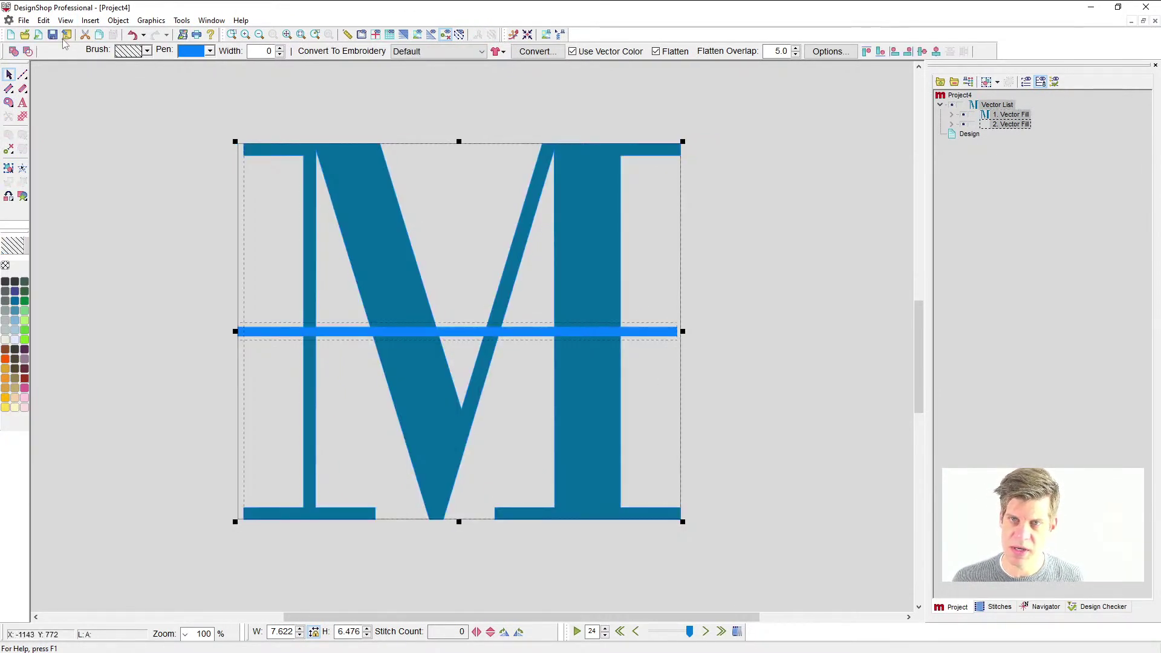
pyautogui.click(27, 52)
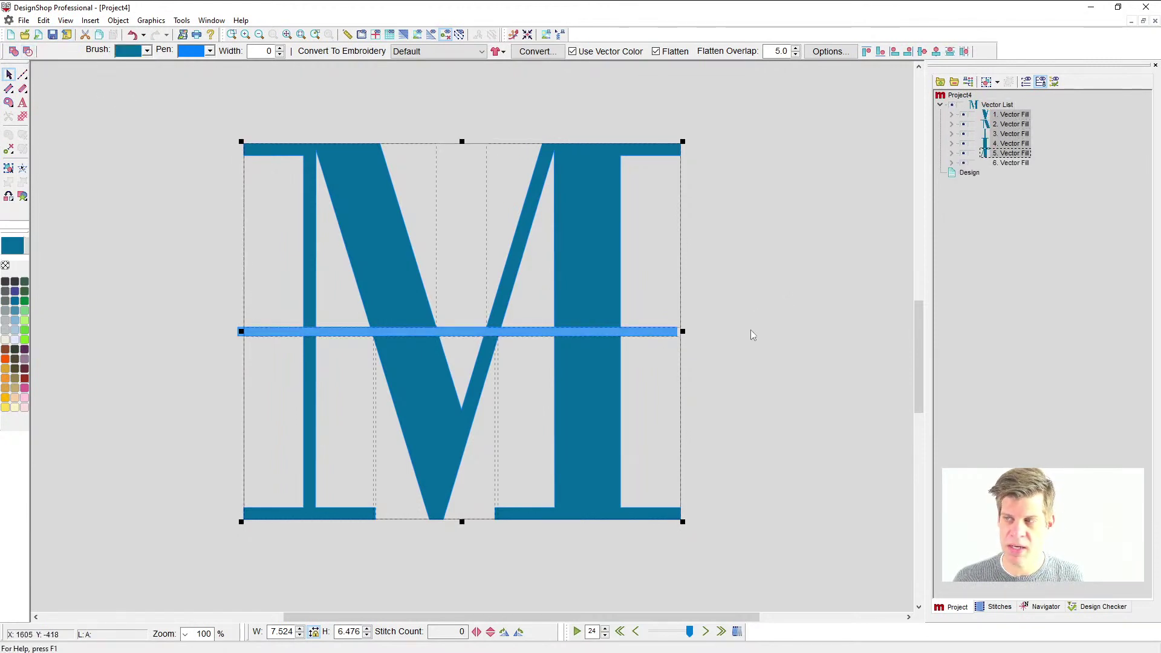
# - Delete the thin bar to leave a horizontal gap through the M
pyautogui.click(808, 249)
pyautogui.click(1020, 164)
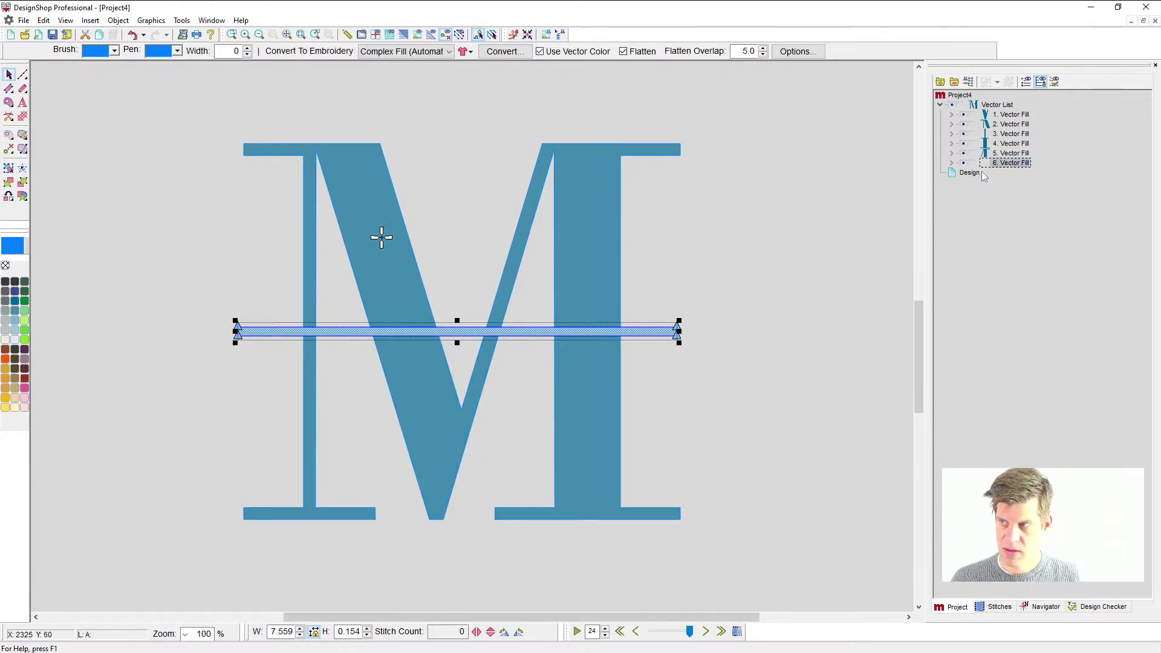
pyautogui.press('Delete')
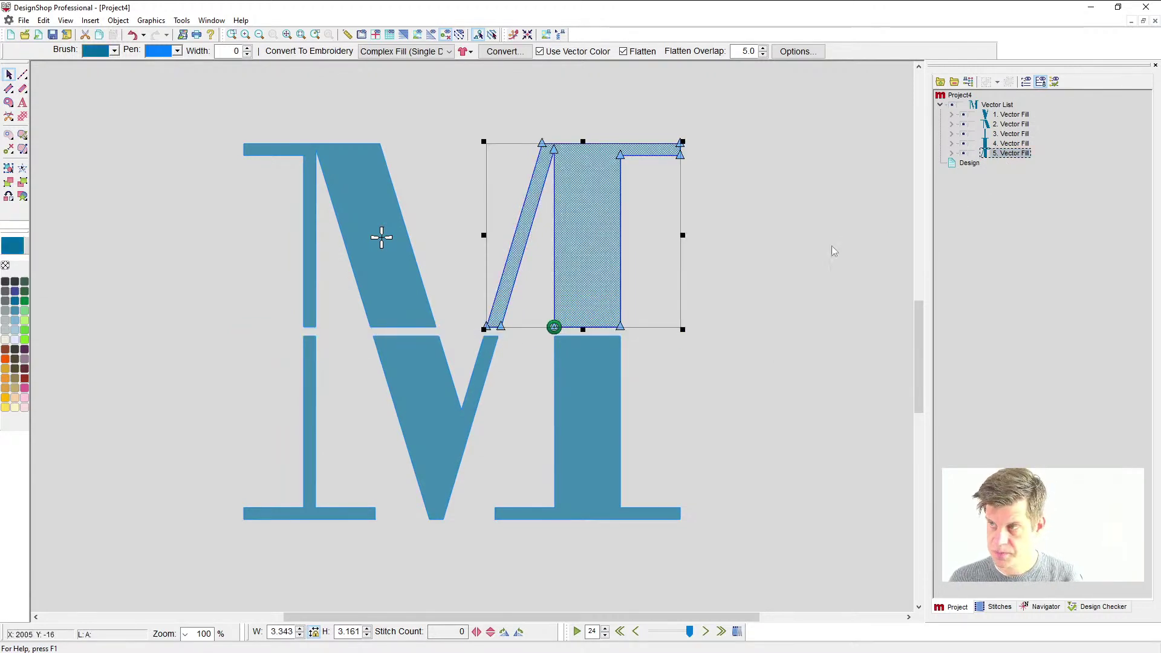
pyautogui.click(764, 321)
pyautogui.moveTo(731, 111); pyautogui.dragTo(158, 281)
pyautogui.click(1013, 116)
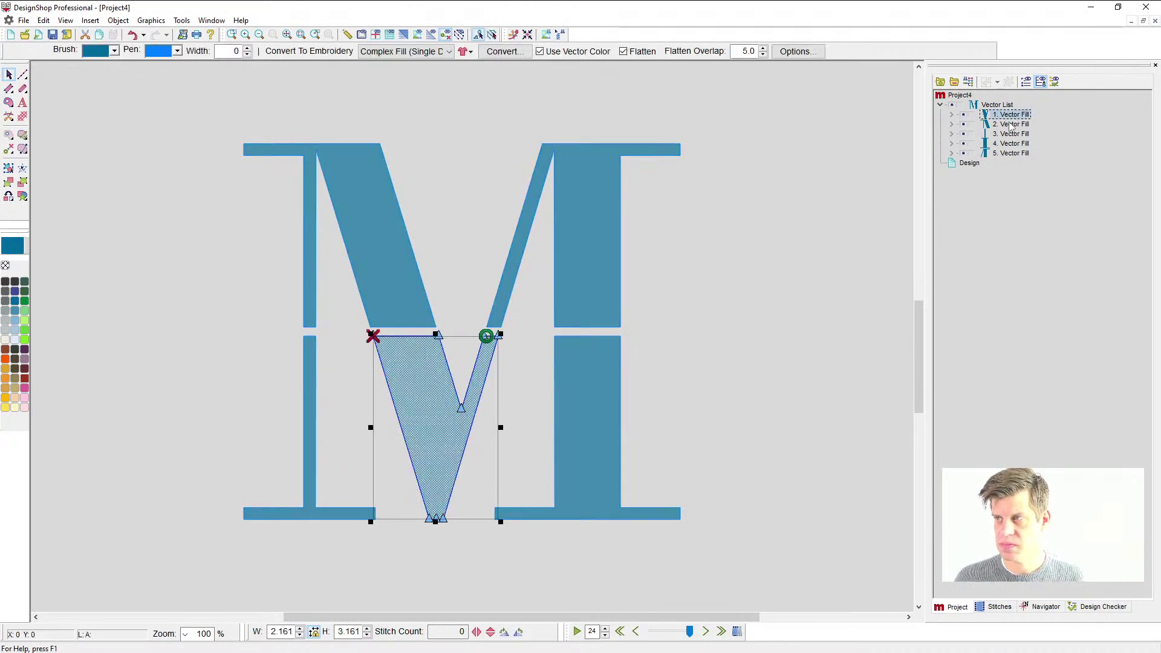
pyautogui.keyDown('shift'); pyautogui.click(1010, 134); pyautogui.keyUp('shift')
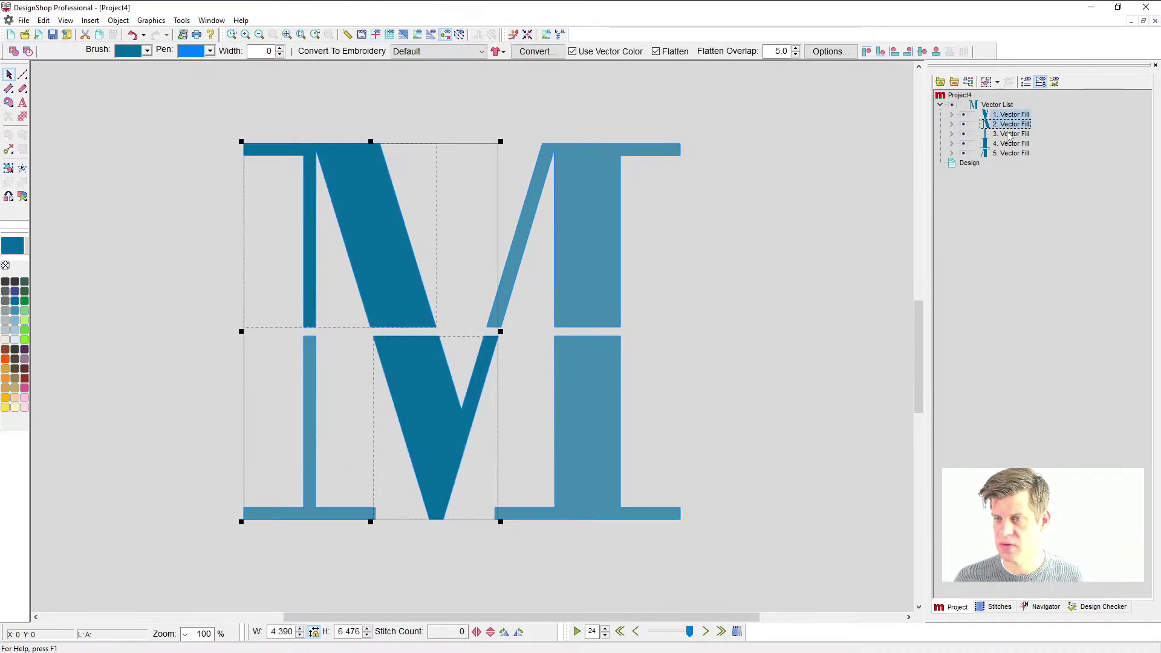
pyautogui.click(832, 215)
# - Move the three lower pieces of the M straight down, making the split letter about 7.9 tall overall
pyautogui.click(536, 405)
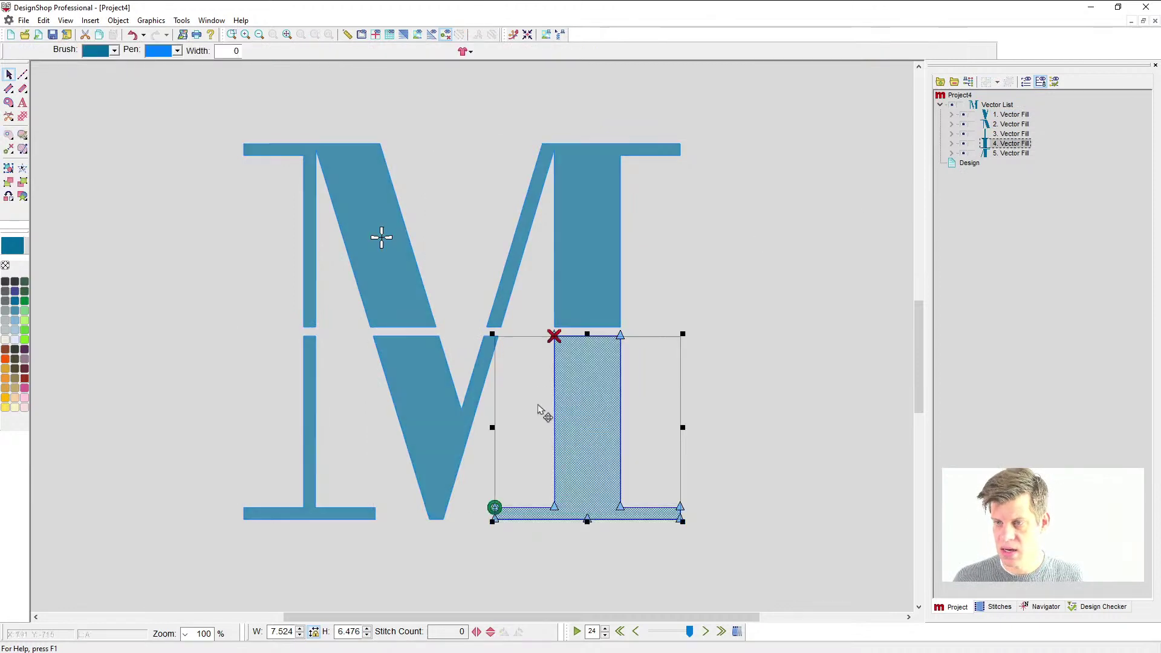
pyautogui.keyDown('shift'); pyautogui.click(434, 431); pyautogui.keyUp('shift')
pyautogui.keyDown('shift'); pyautogui.click(305, 444); pyautogui.keyUp('shift')
pyautogui.scroll(-1, 499, 407)
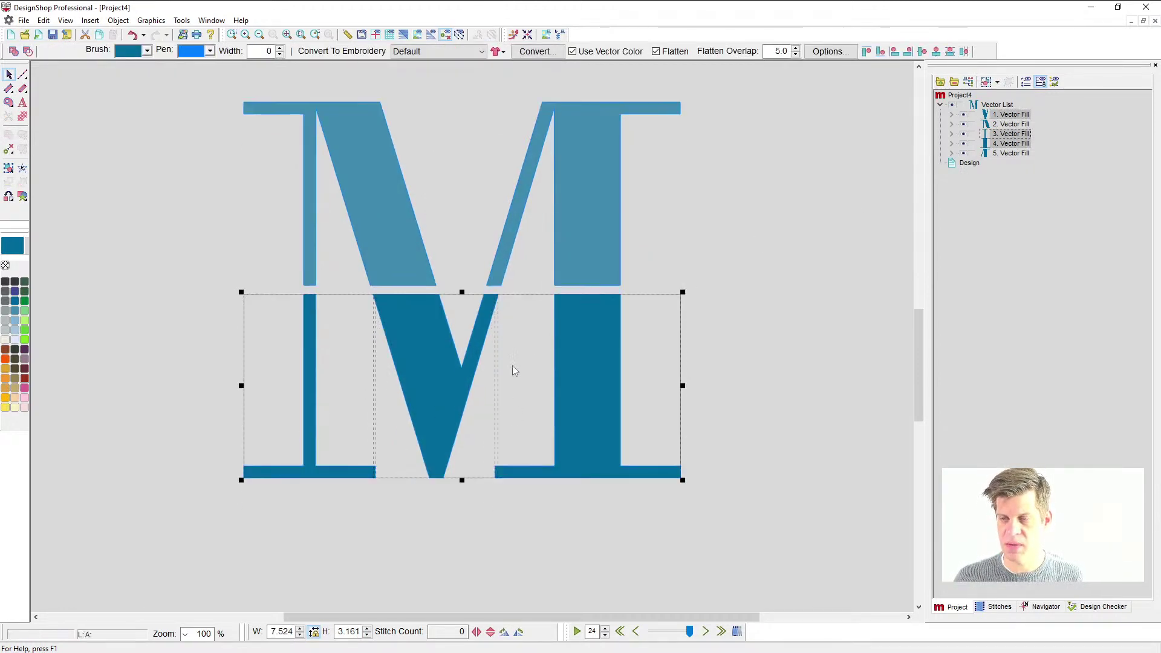
pyautogui.moveTo(597, 339); pyautogui.dragTo(607, 444)
pyautogui.click(740, 407)
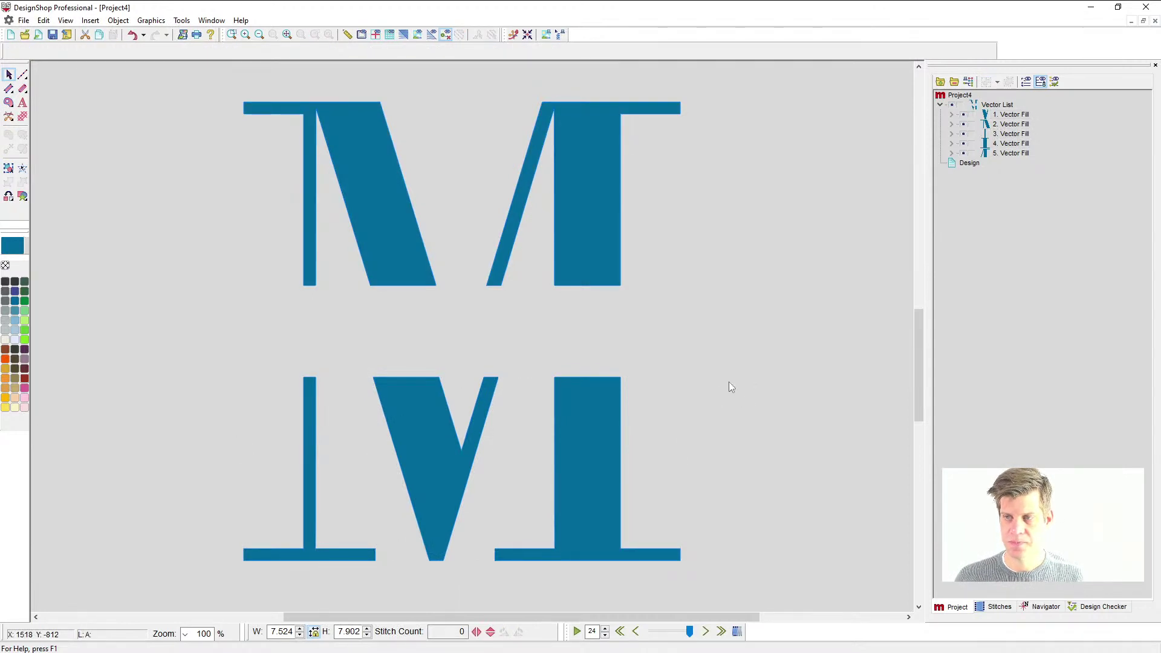
# - Draw a horizontal satin single line about 7.55 long and 60 wide along the bottom edge of the M's upper half
pyautogui.scroll(-1, 696, 402)
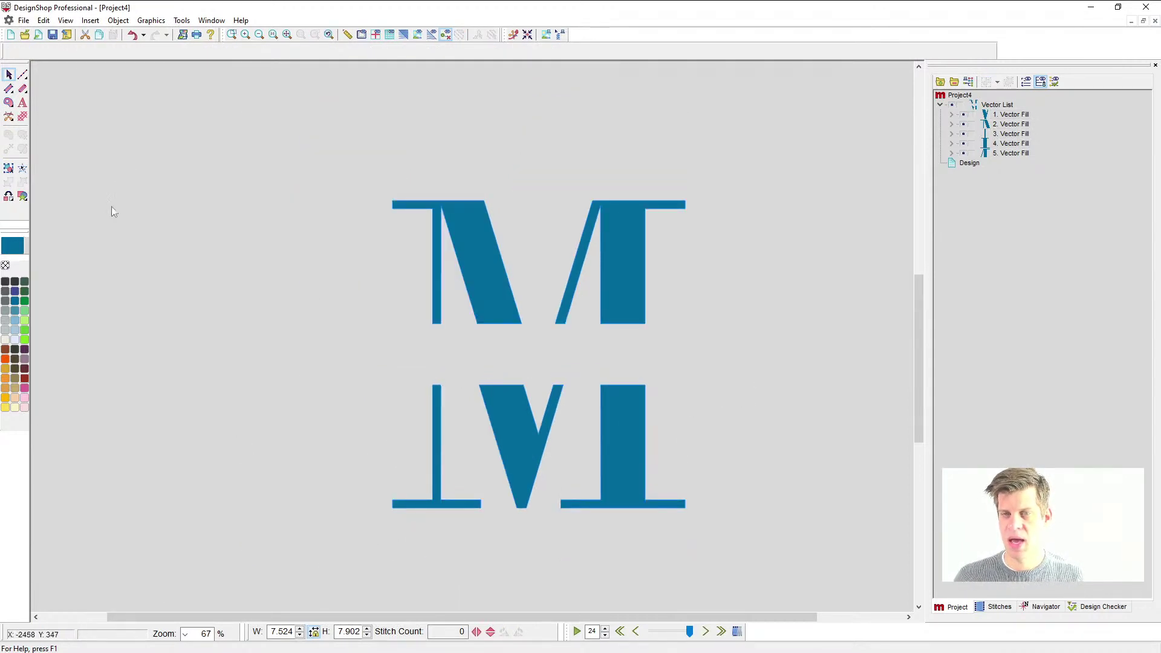
pyautogui.click(22, 88)
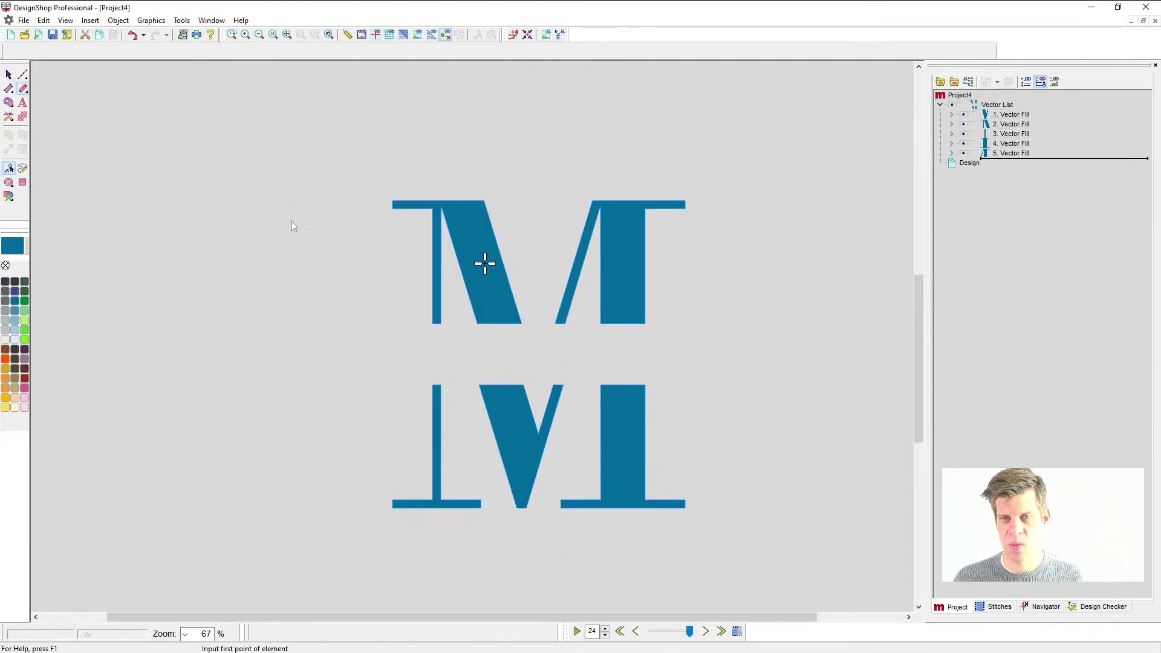
pyautogui.click(390, 323)
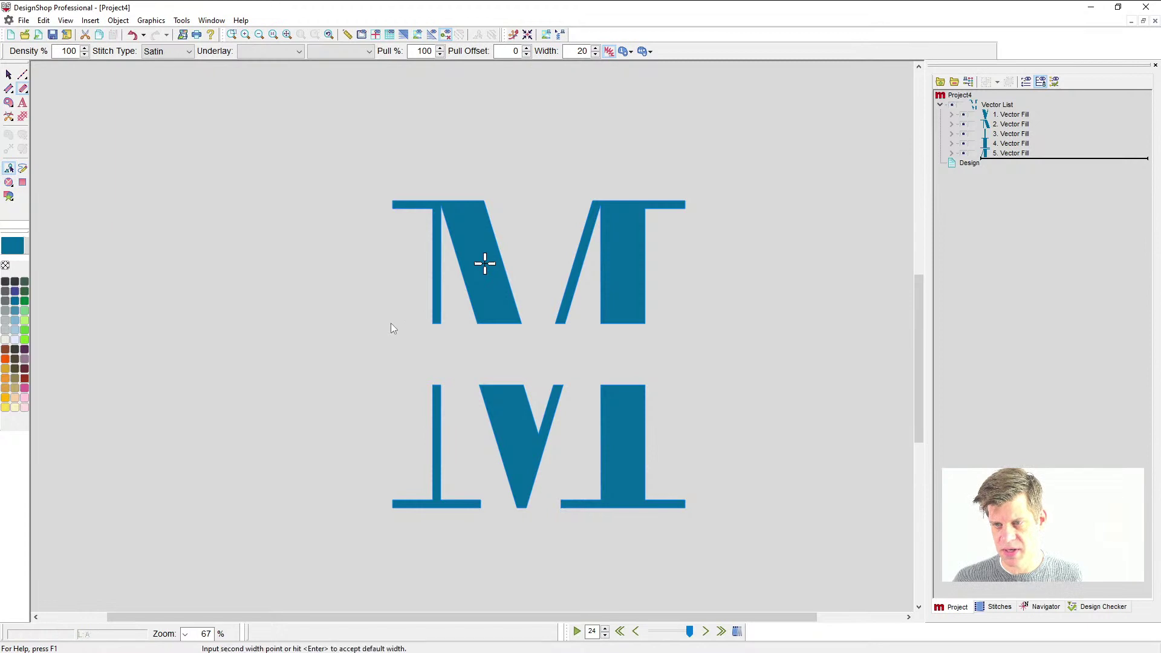
pyautogui.click(684, 322)
pyautogui.press('Return')
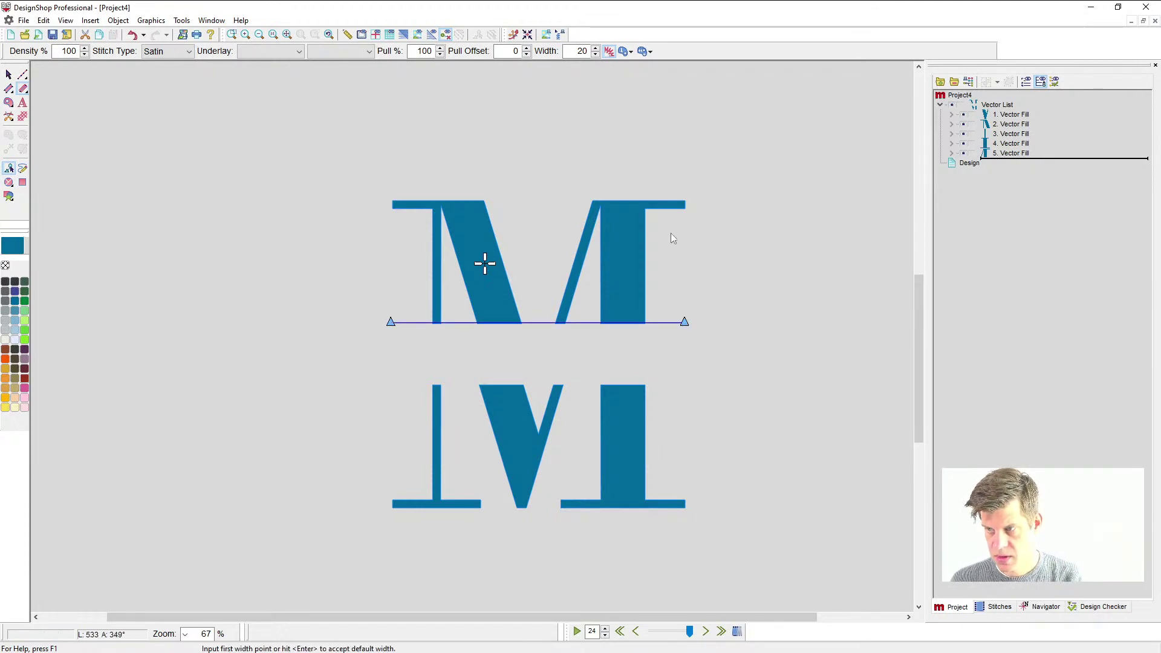
pyautogui.click(678, 203)
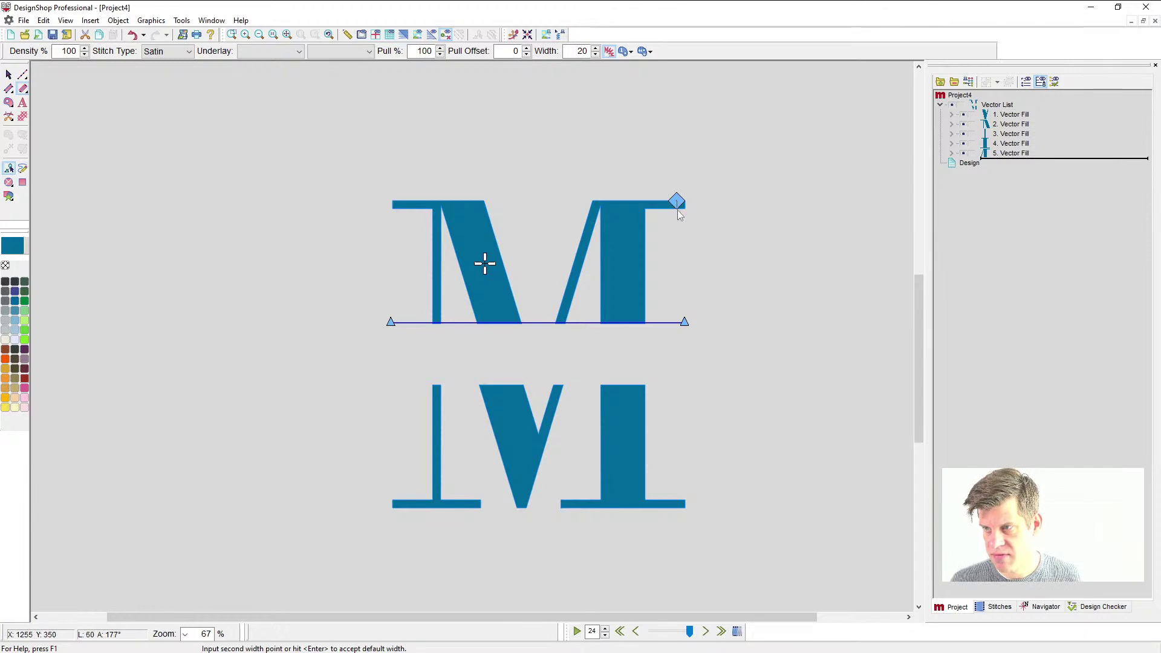
pyautogui.click(678, 215)
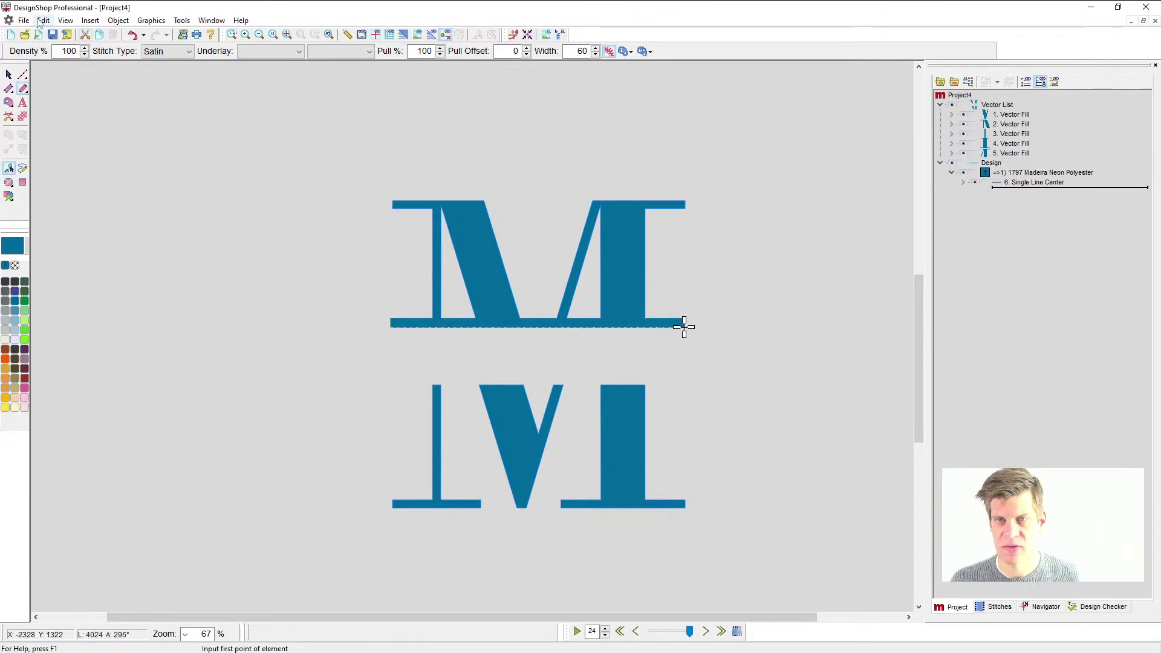
# - Duplicate the satin bar and place the copy along the top edge of the M's lower half
pyautogui.click(9, 74)
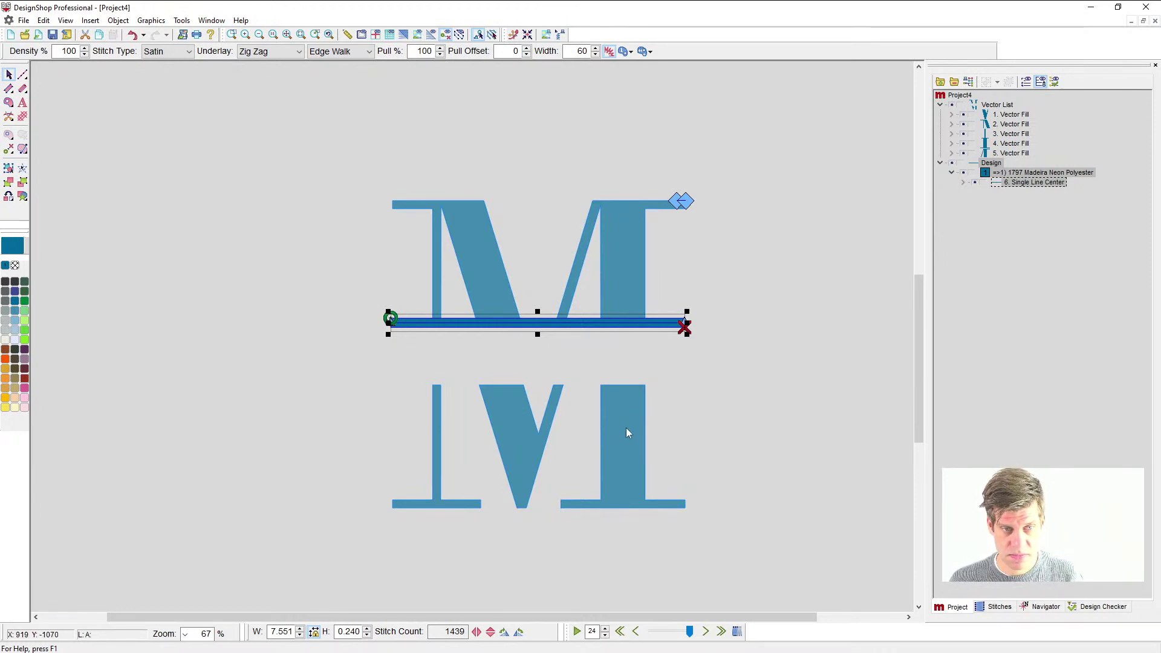
pyautogui.scroll(1, 626, 430)
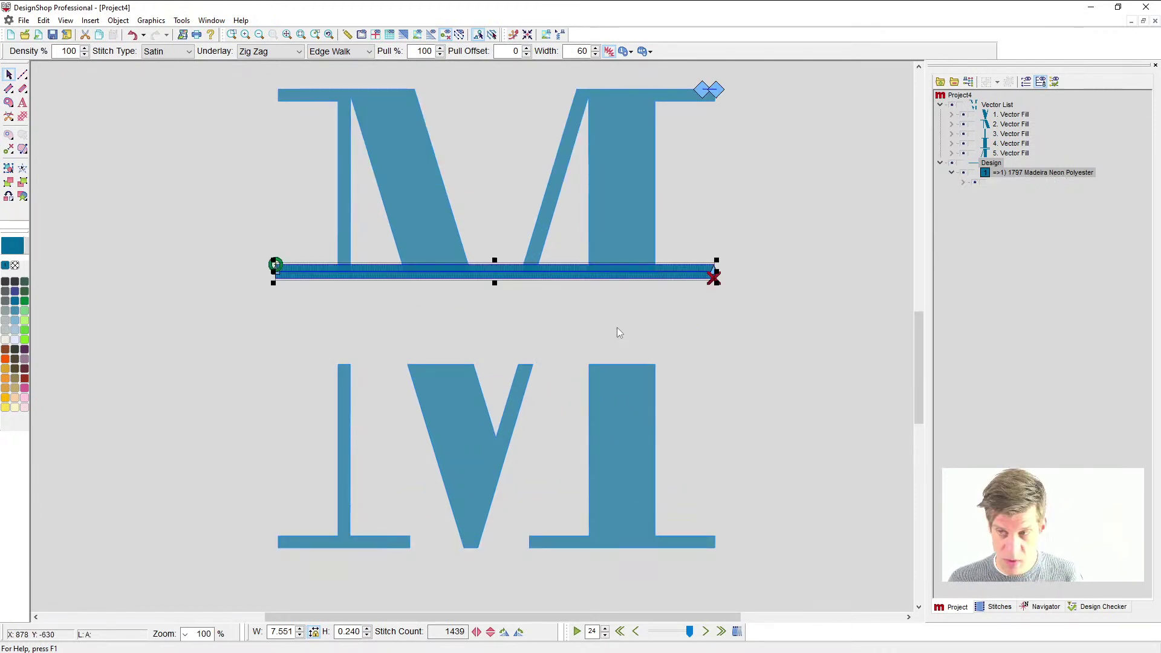
pyautogui.hotkey('ctrl', 'd')
pyautogui.moveTo(575, 280); pyautogui.dragTo(610, 368)
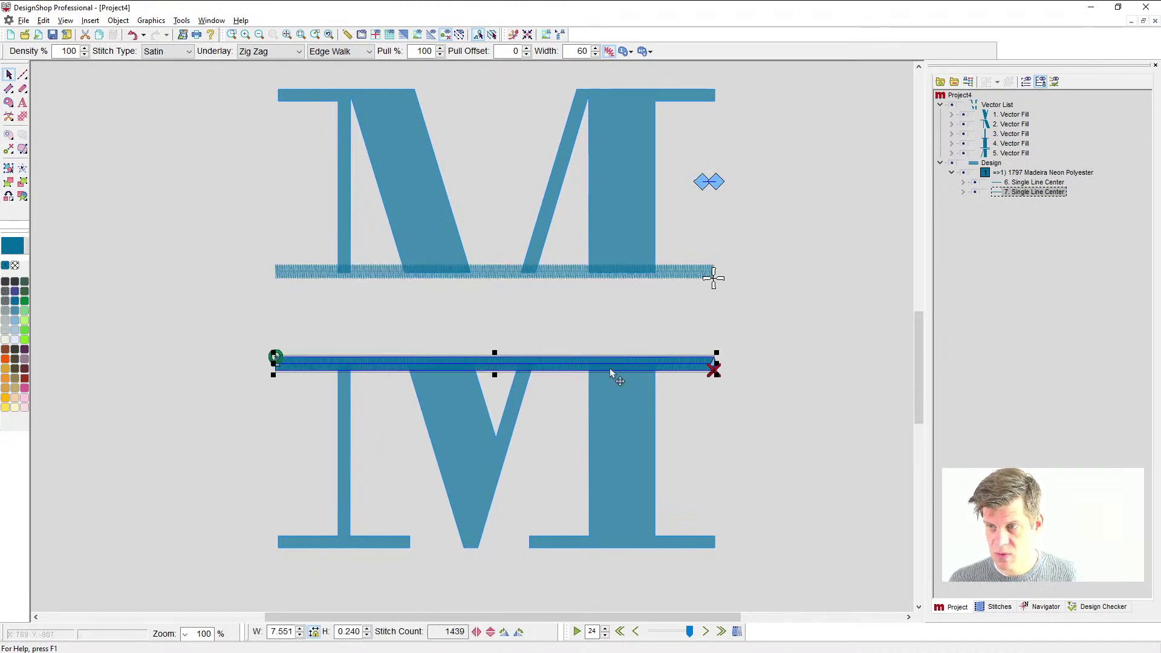
pyautogui.click(796, 466)
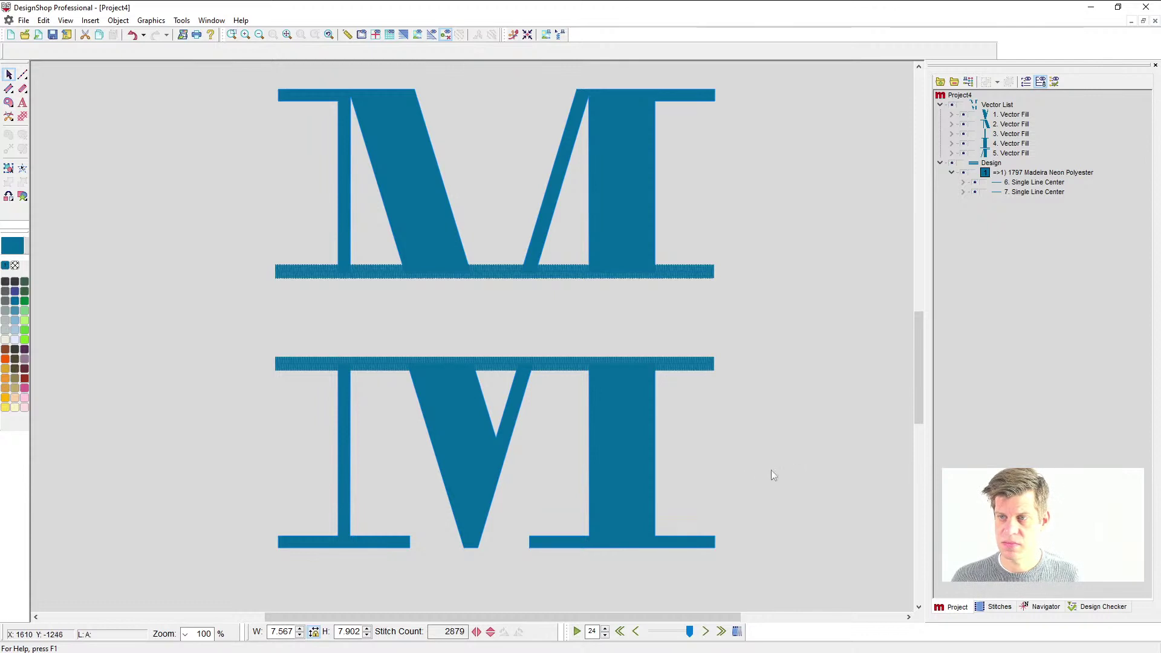
# - Draw a Floral Pink normal walk stitch guide from the top-left corner of the M's thick diagonal to the bottom tip of the V
pyautogui.scroll(-1, 614, 466)
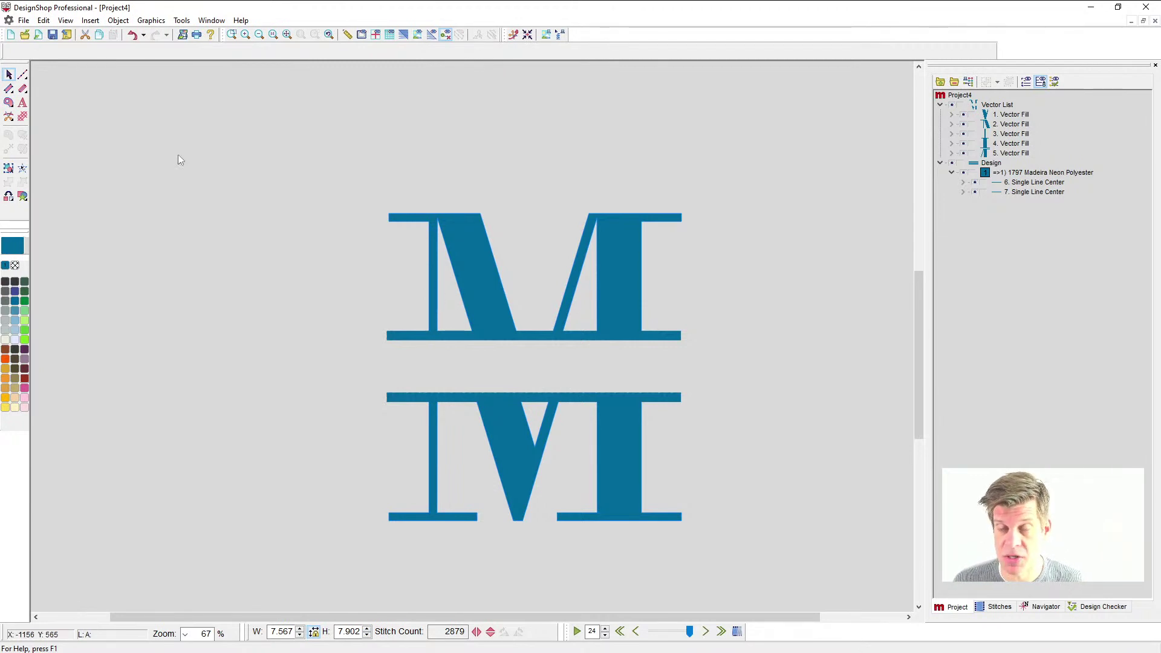
pyautogui.click(22, 74)
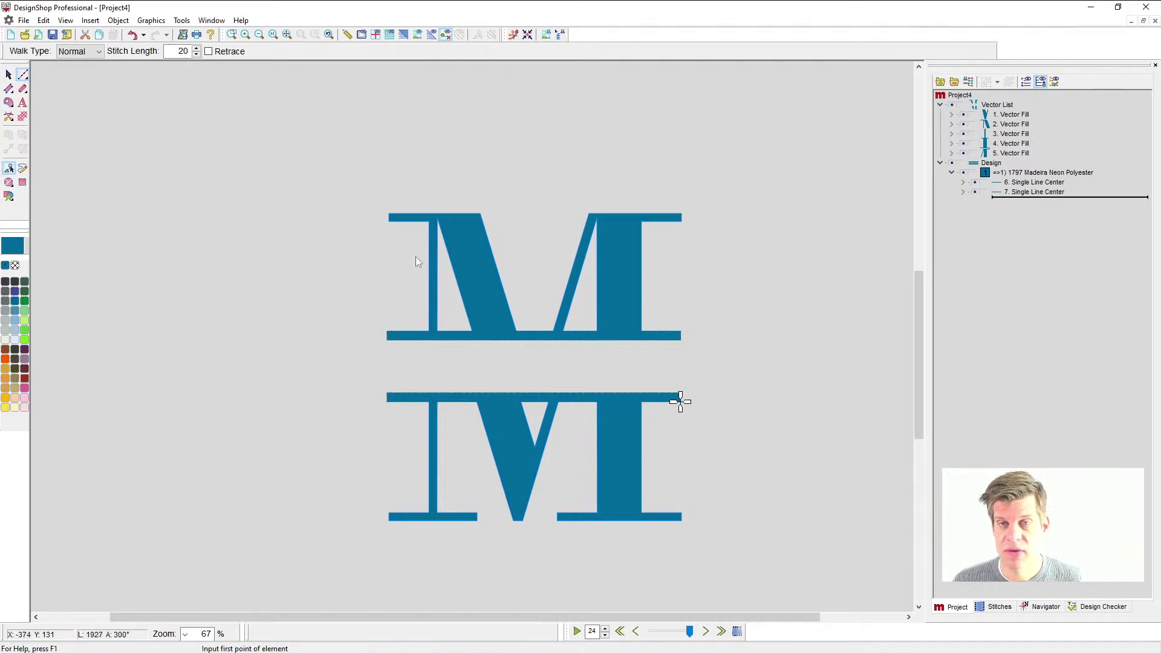
pyautogui.click(25, 388)
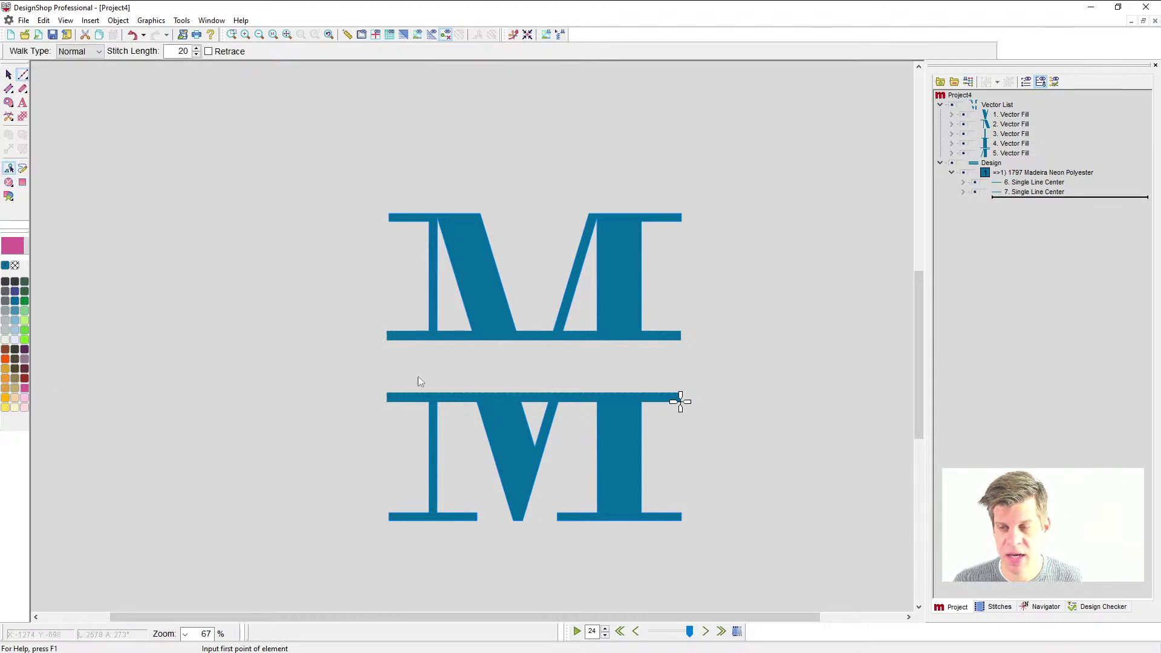
pyautogui.click(437, 220)
pyautogui.click(514, 520)
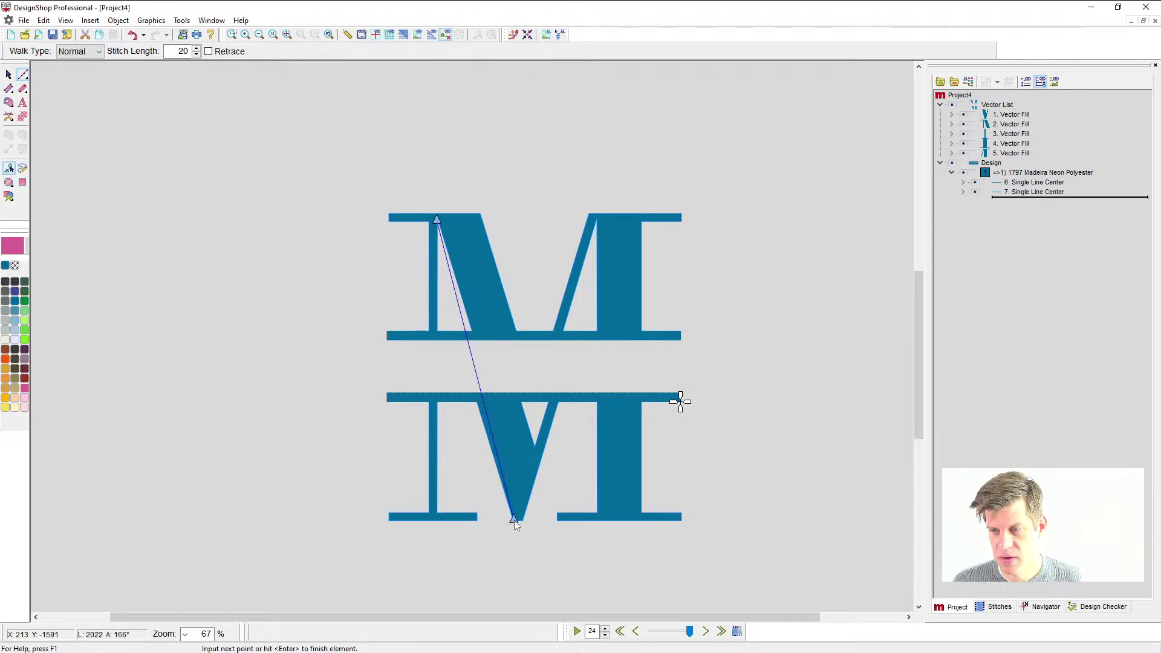
pyautogui.press('Return')
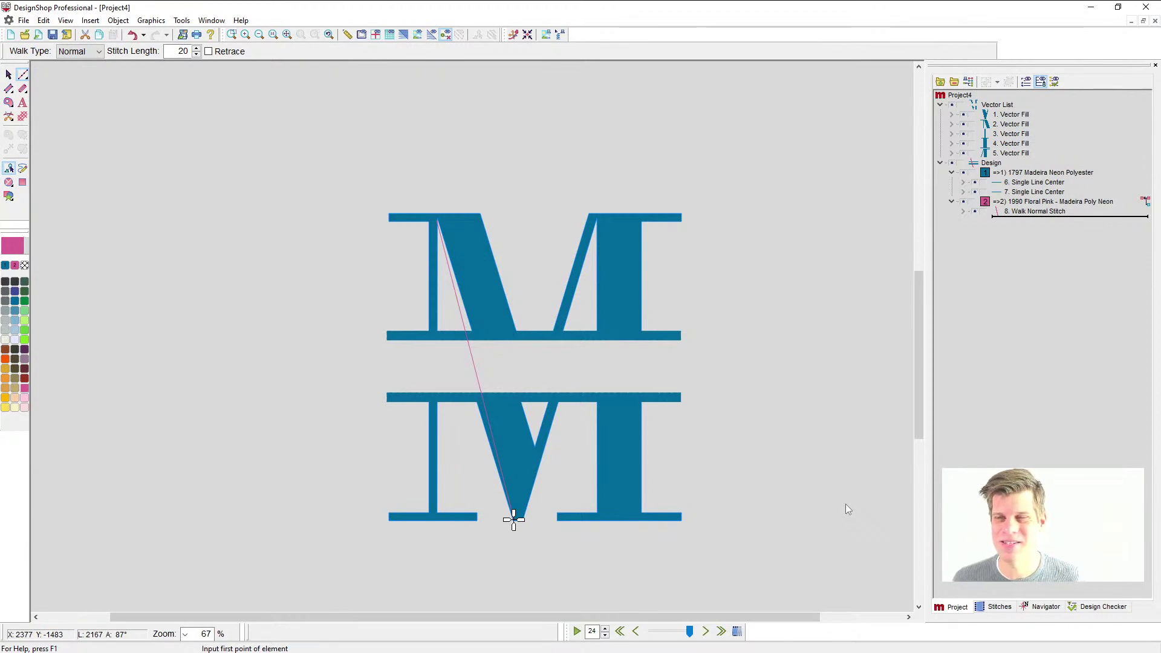
# - Shift the two bottom points of the upper half's thick diagonal left until its left edge meets the pink guide line
pyautogui.click(9, 74)
pyautogui.scroll(1, 495, 423)
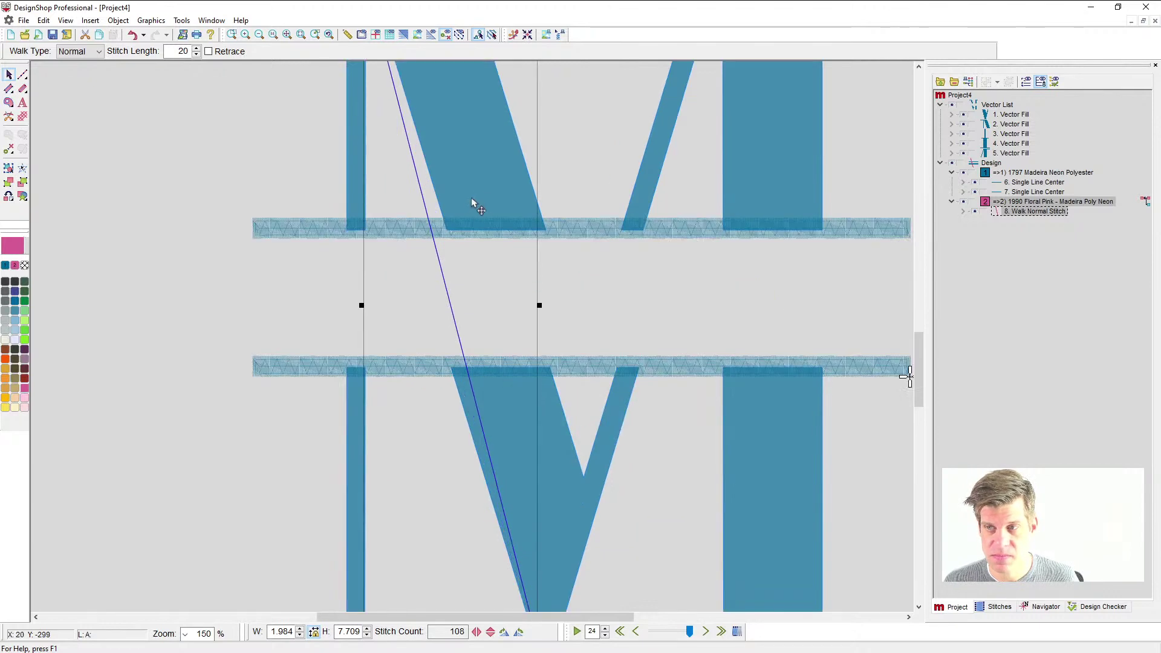
pyautogui.click(488, 176)
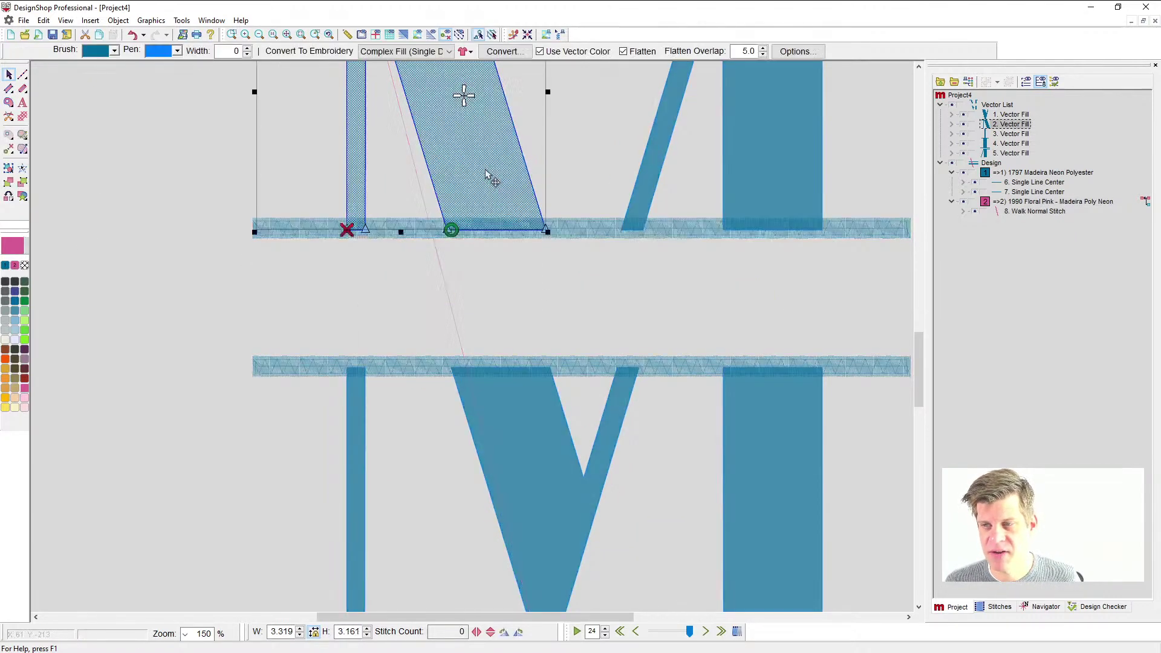
pyautogui.scroll(1, 477, 247)
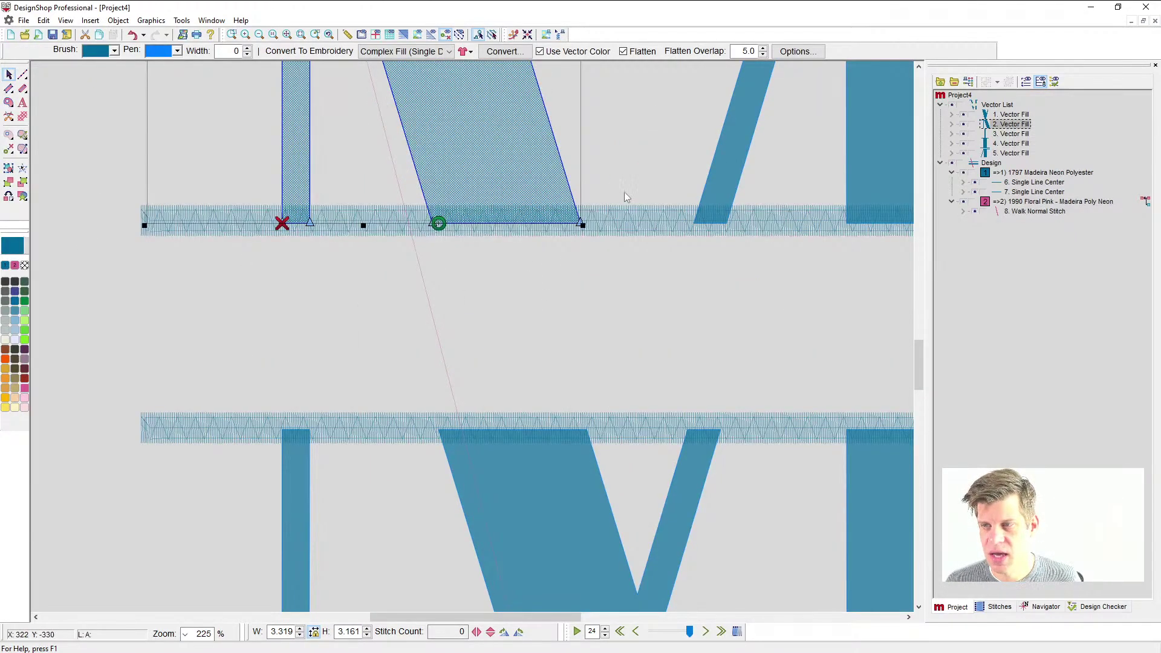
pyautogui.moveTo(630, 205); pyautogui.dragTo(387, 264)
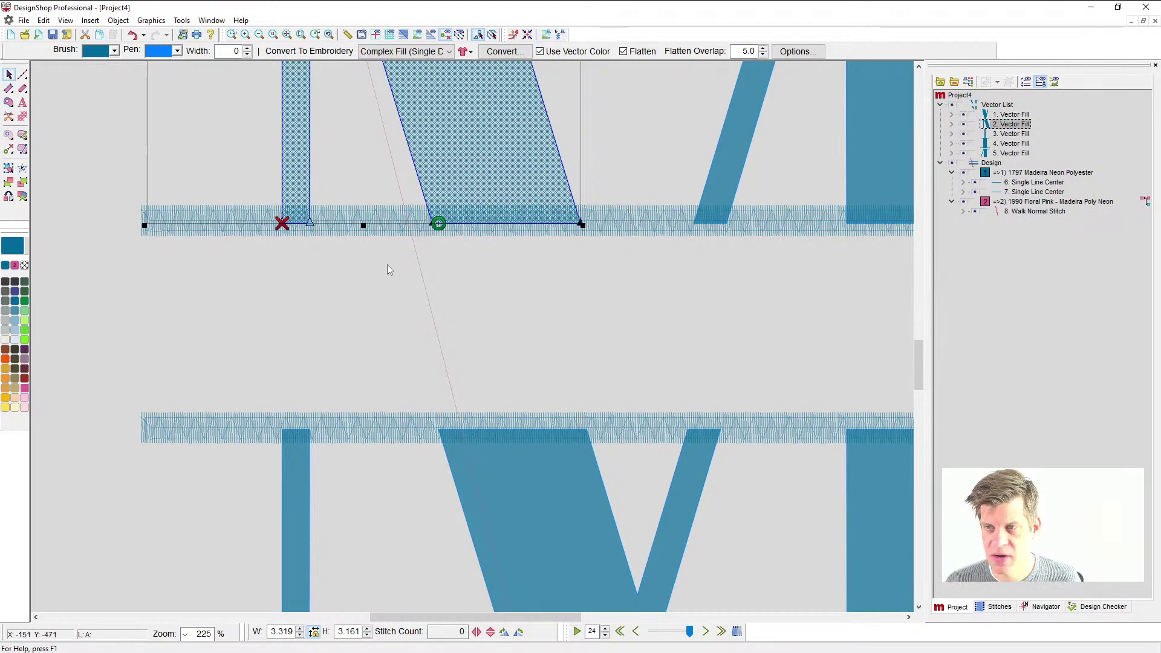
pyautogui.press('Left')
pyautogui.press('Left')
pyautogui.press('Left')
pyautogui.press('Left')
pyautogui.press('Left')
pyautogui.press('Left')
pyautogui.press('Left')
pyautogui.press('Left')
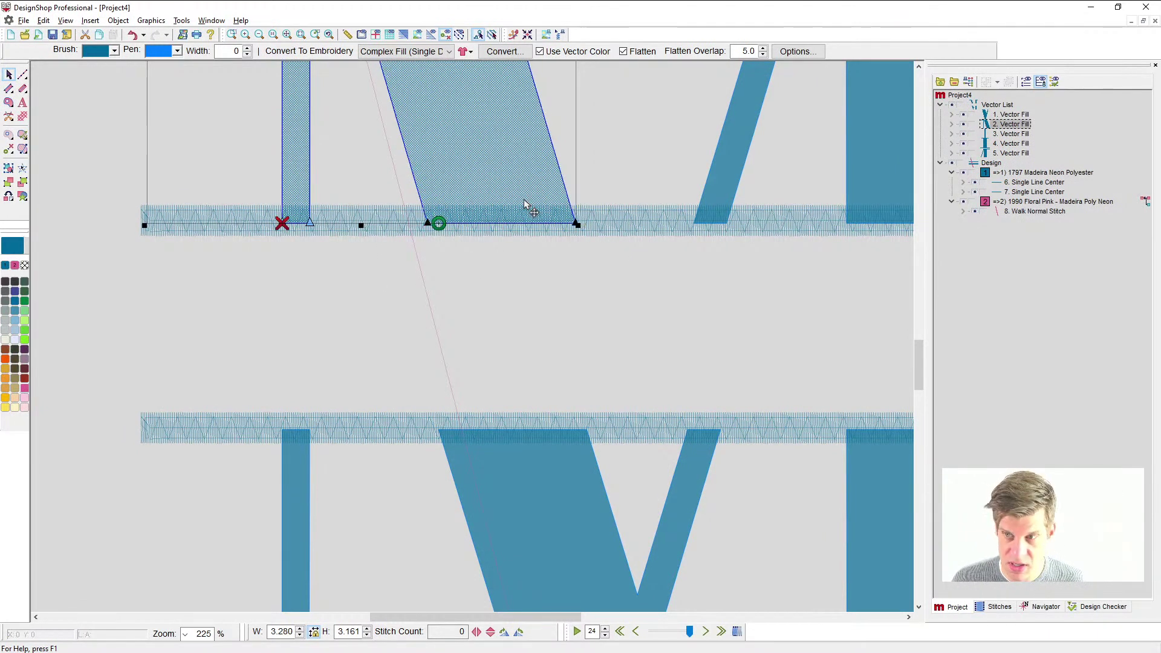
pyautogui.press('Left')
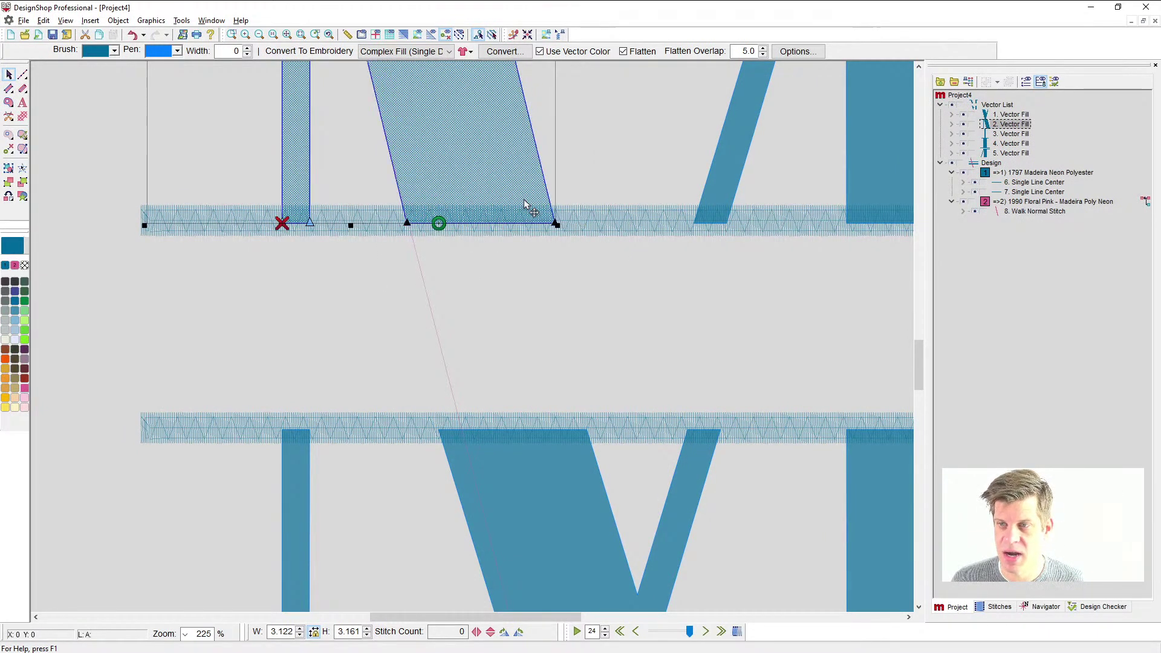
# - Shift the two top points of the lower half's thick diagonal right until its left edge meets the pink guide line
pyautogui.click(552, 426)
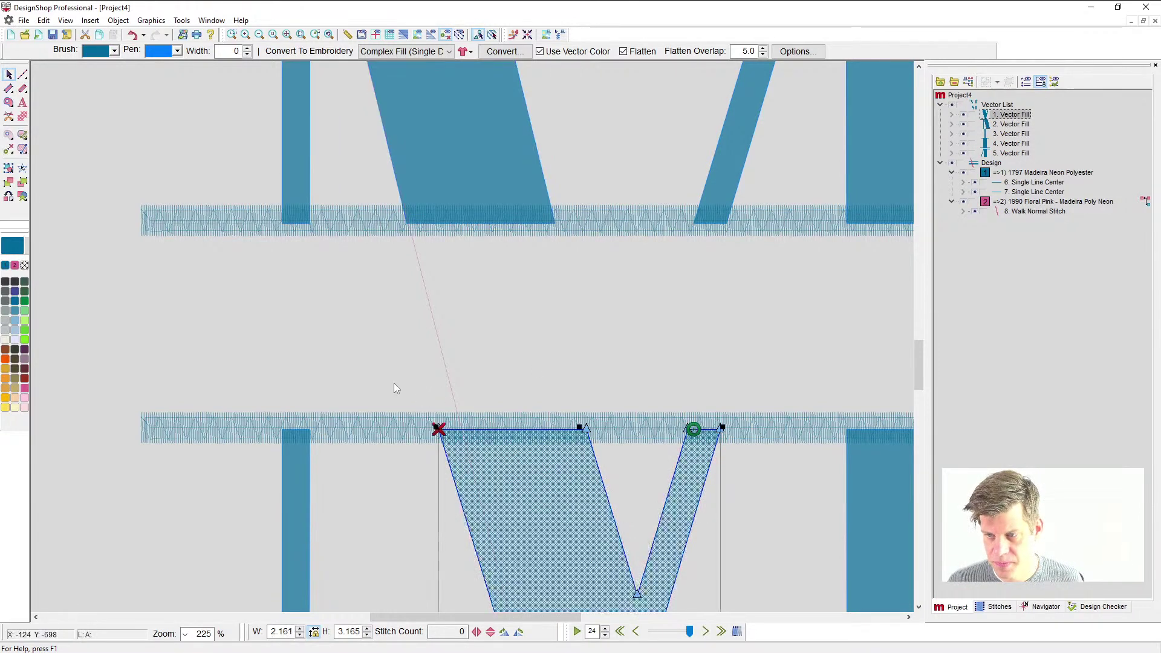
pyautogui.moveTo(393, 384); pyautogui.dragTo(626, 430)
pyautogui.press('Right')
pyautogui.press('Right')
pyautogui.press('Right')
pyautogui.press('Right')
pyautogui.press('Right')
pyautogui.press('Right')
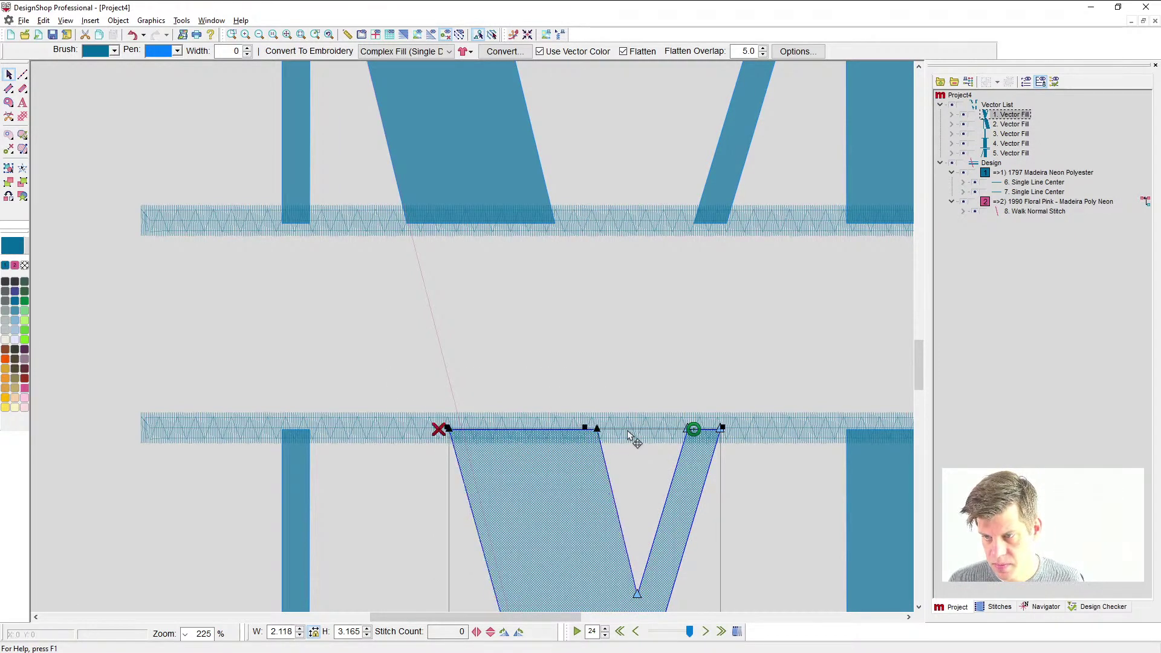
pyautogui.press('Right')
pyautogui.press('Right')
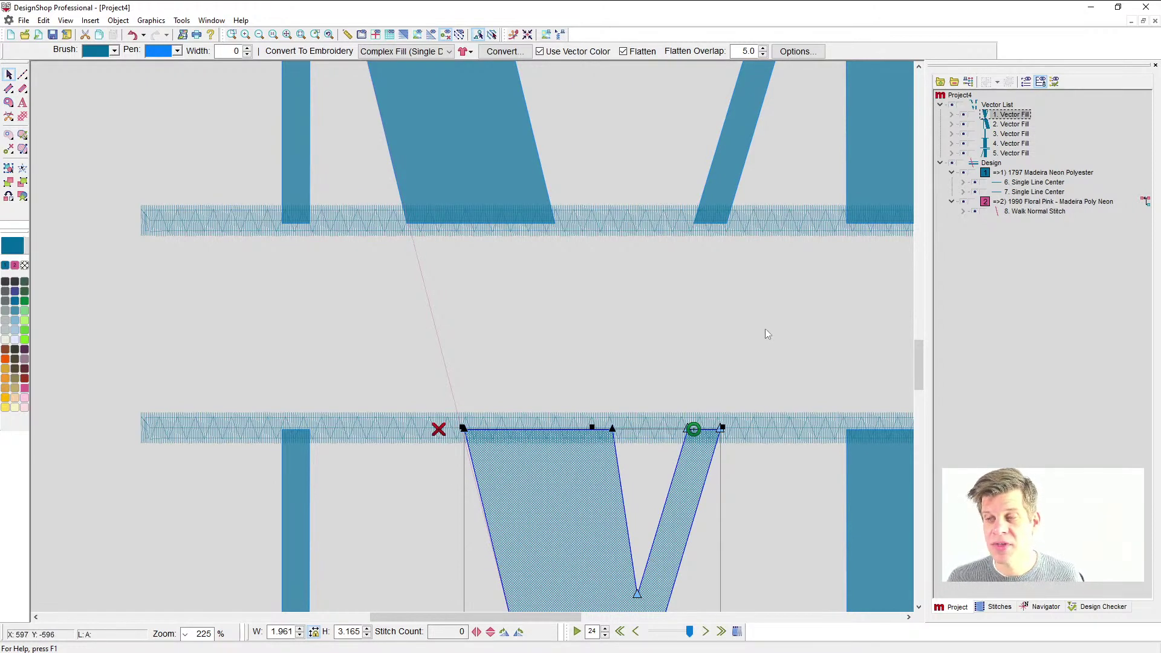
# - Duplicate the pink guide line and fit the copy from the thick diagonal's top-right corner to the inner notch of the lower V
pyautogui.scroll(-3, 648, 332)
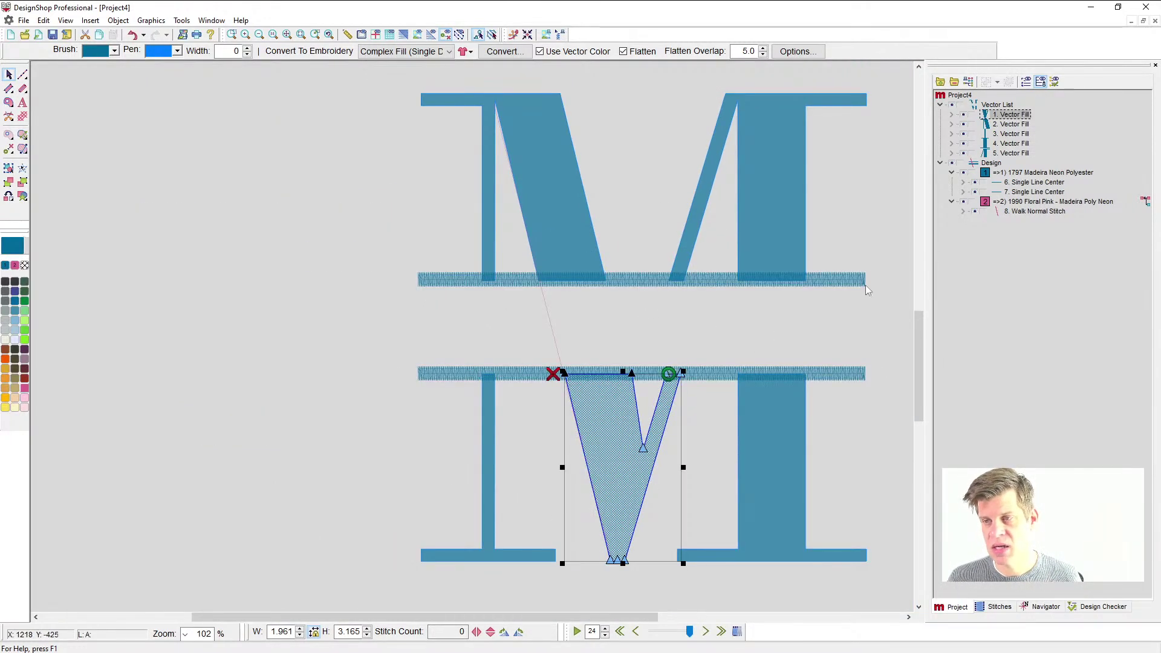
pyautogui.click(1035, 211)
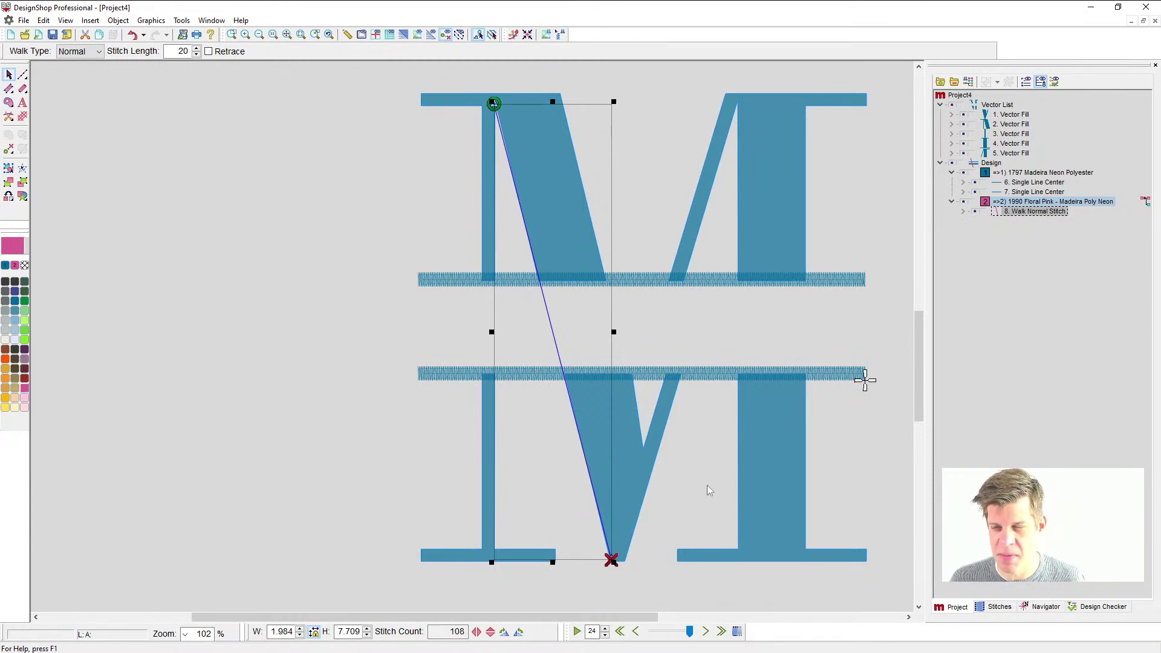
pyautogui.click(679, 427)
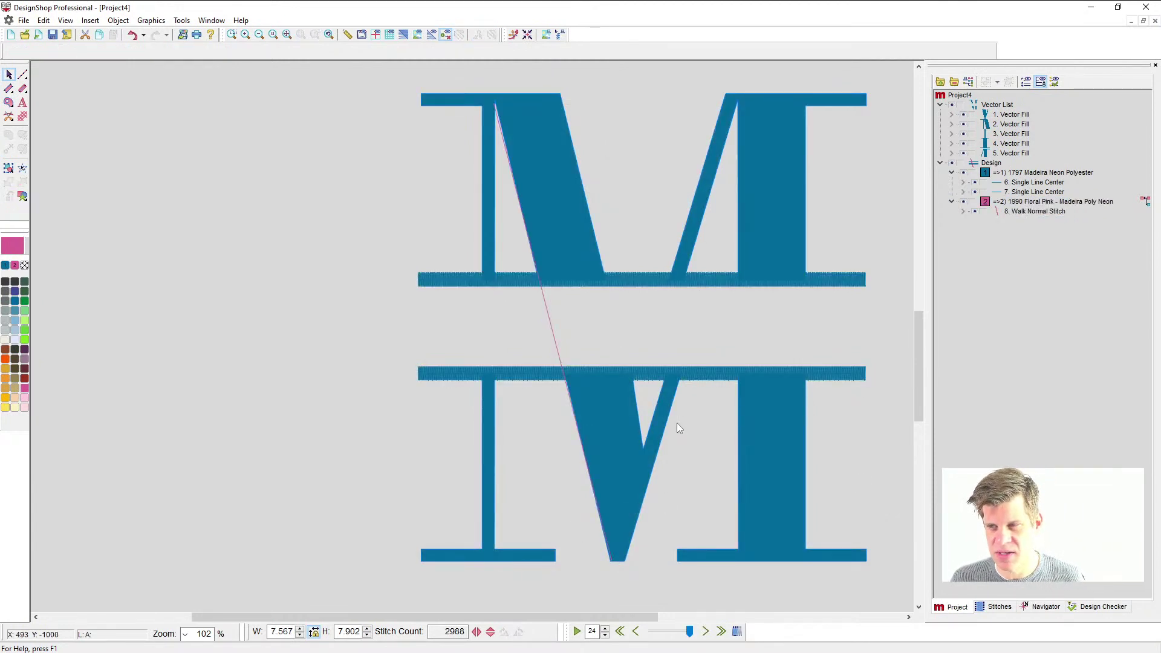
pyautogui.click(631, 423)
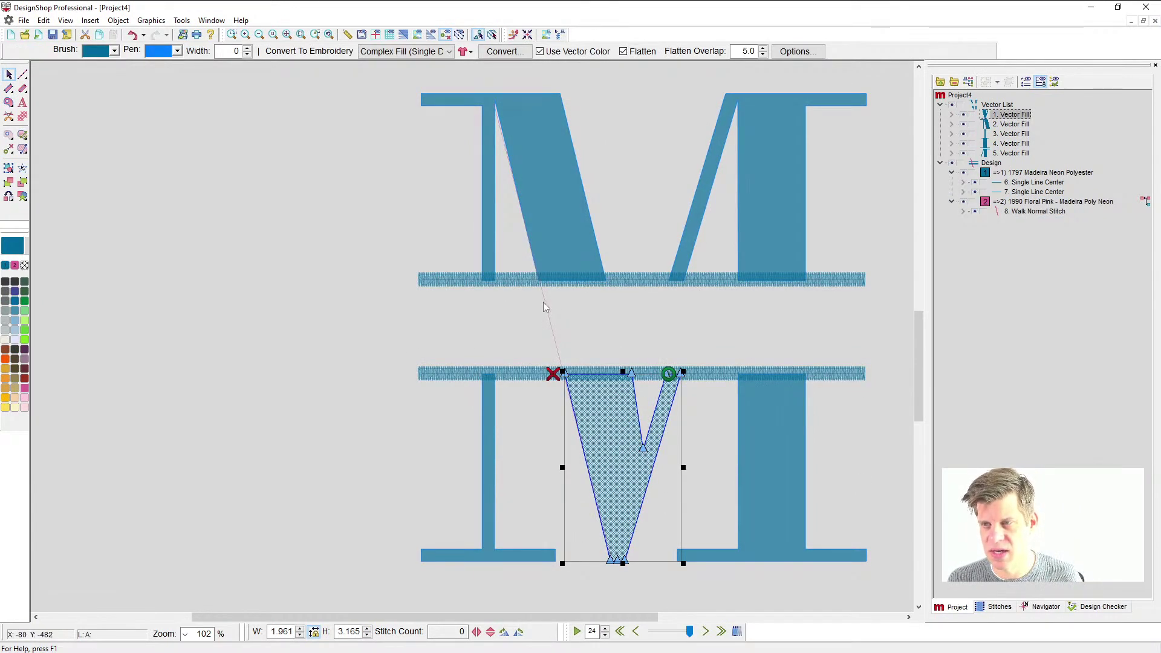
pyautogui.click(571, 328)
pyautogui.hotkey('ctrl', 'd')
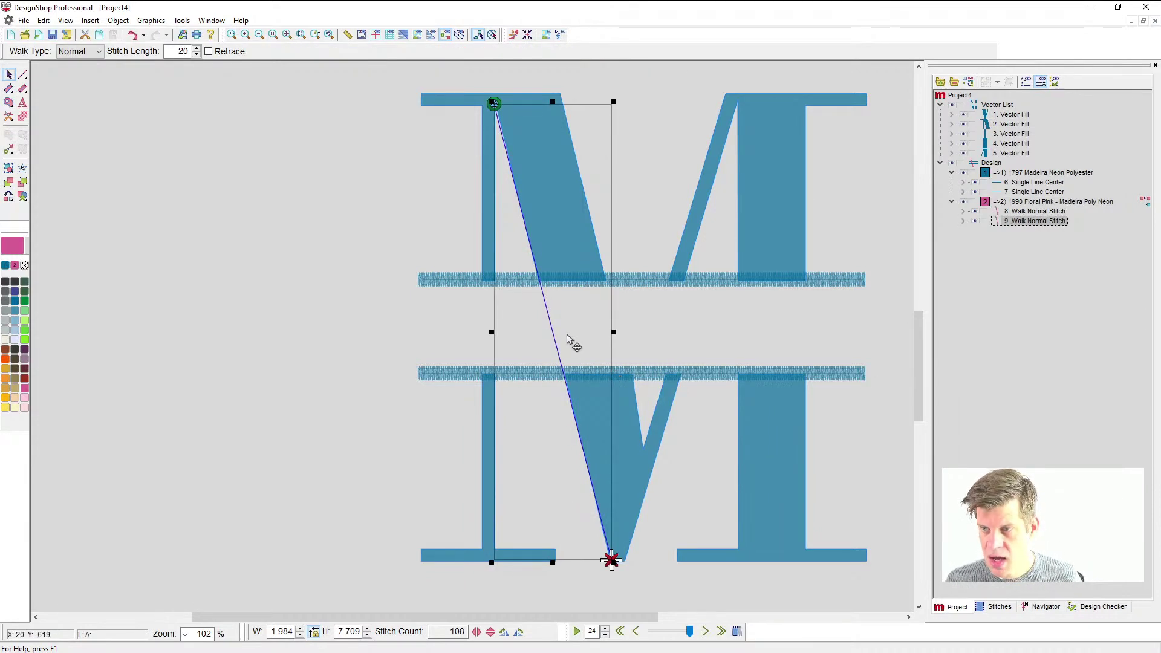
pyautogui.moveTo(570, 334); pyautogui.dragTo(635, 336)
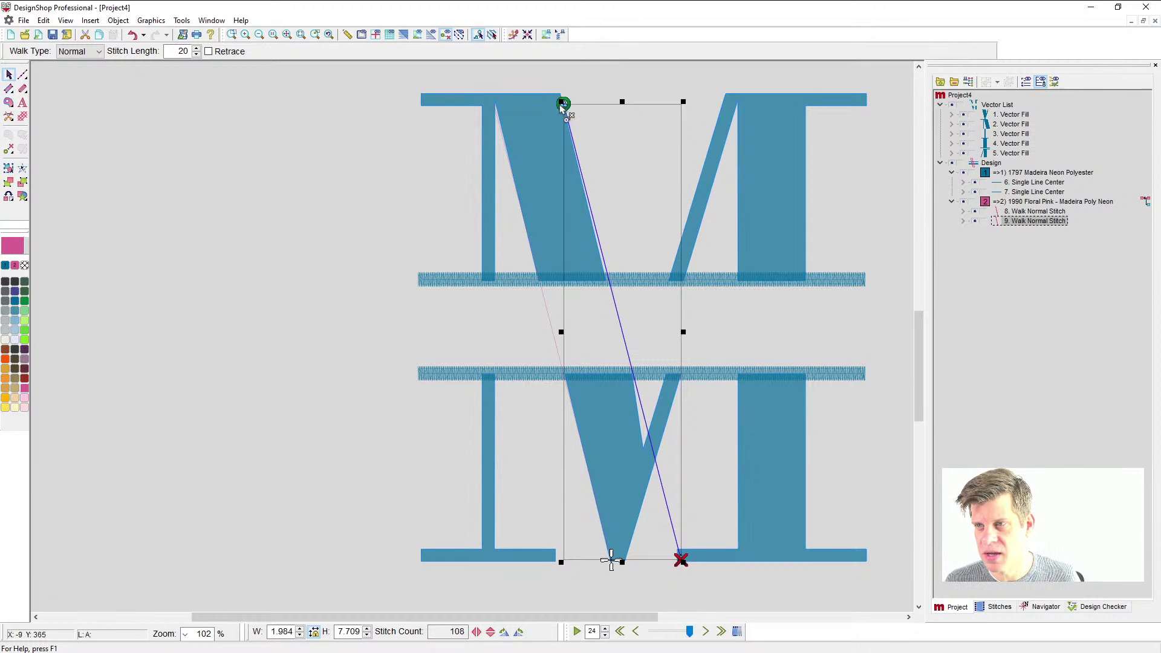
pyautogui.moveTo(563, 104); pyautogui.dragTo(559, 90)
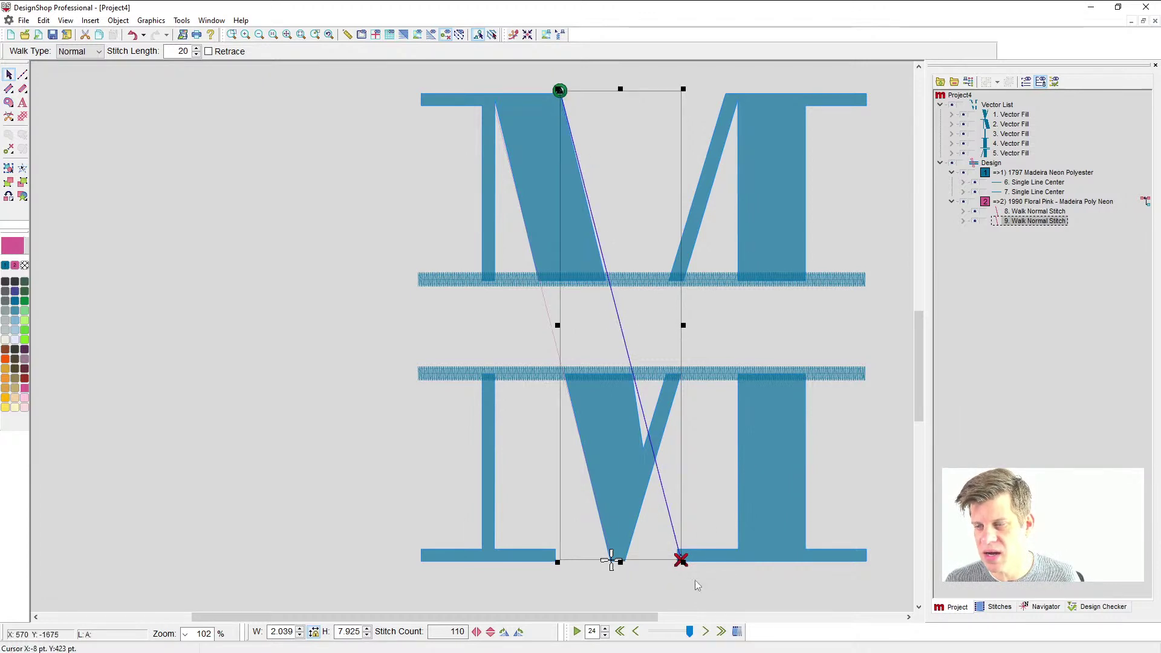
pyautogui.moveTo(681, 560); pyautogui.dragTo(641, 444)
pyautogui.click(642, 447)
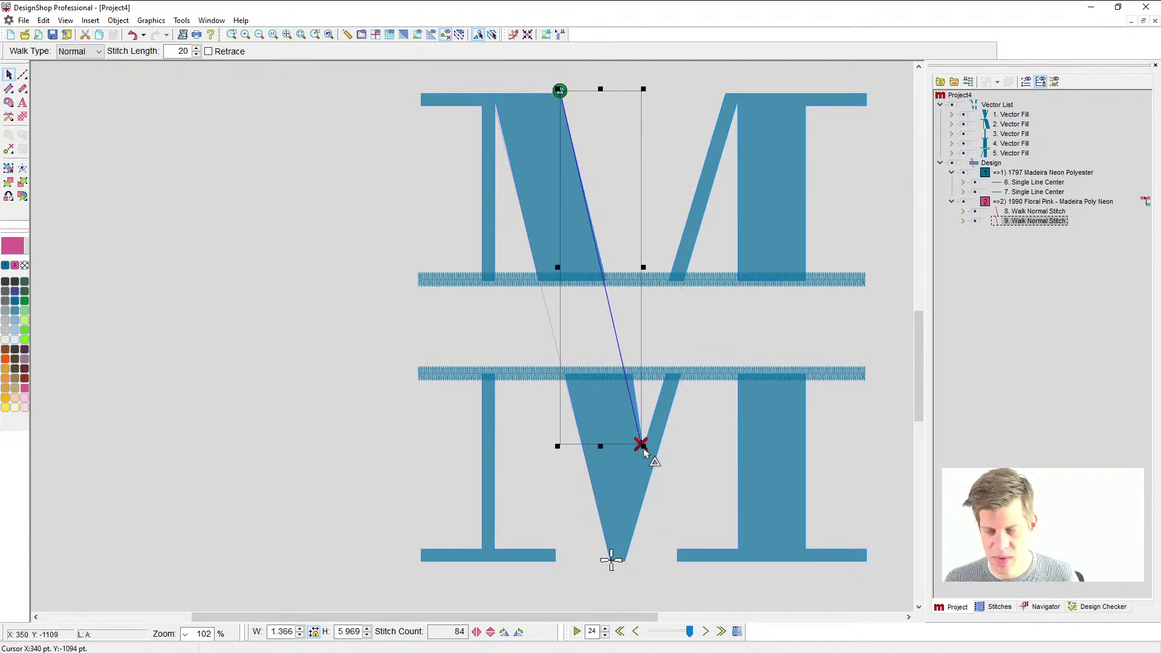
# - Duplicate the second guide line and move the copy's upper end to the top-left corner of the upper thin diagonal
pyautogui.press('Return')
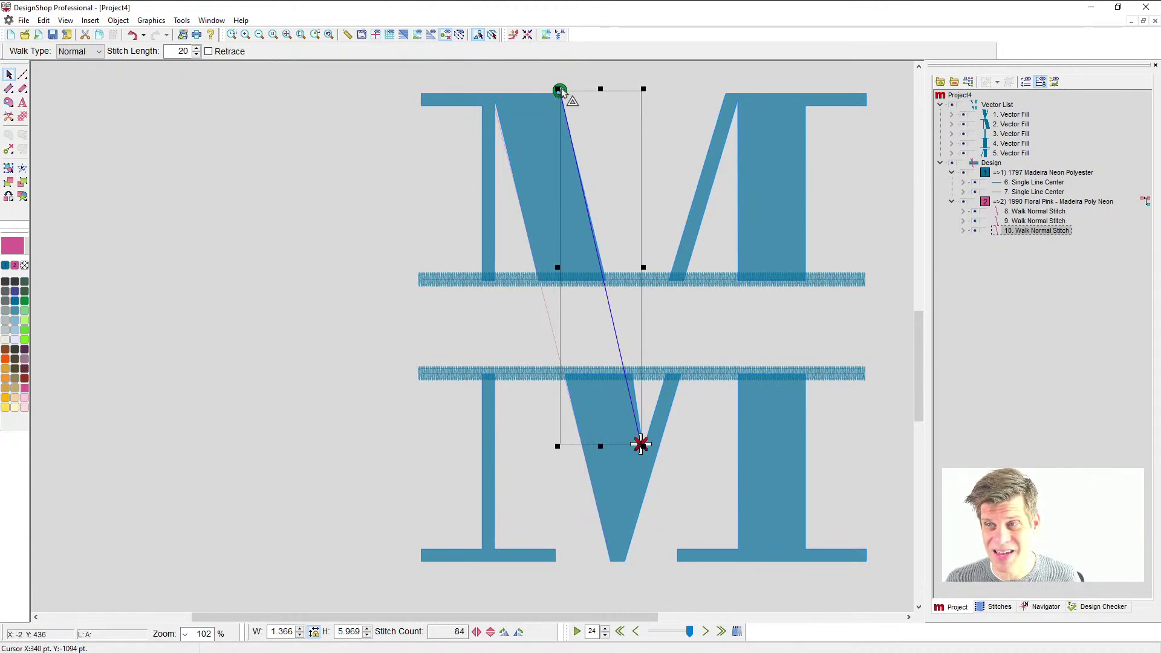
pyautogui.click(674, 104)
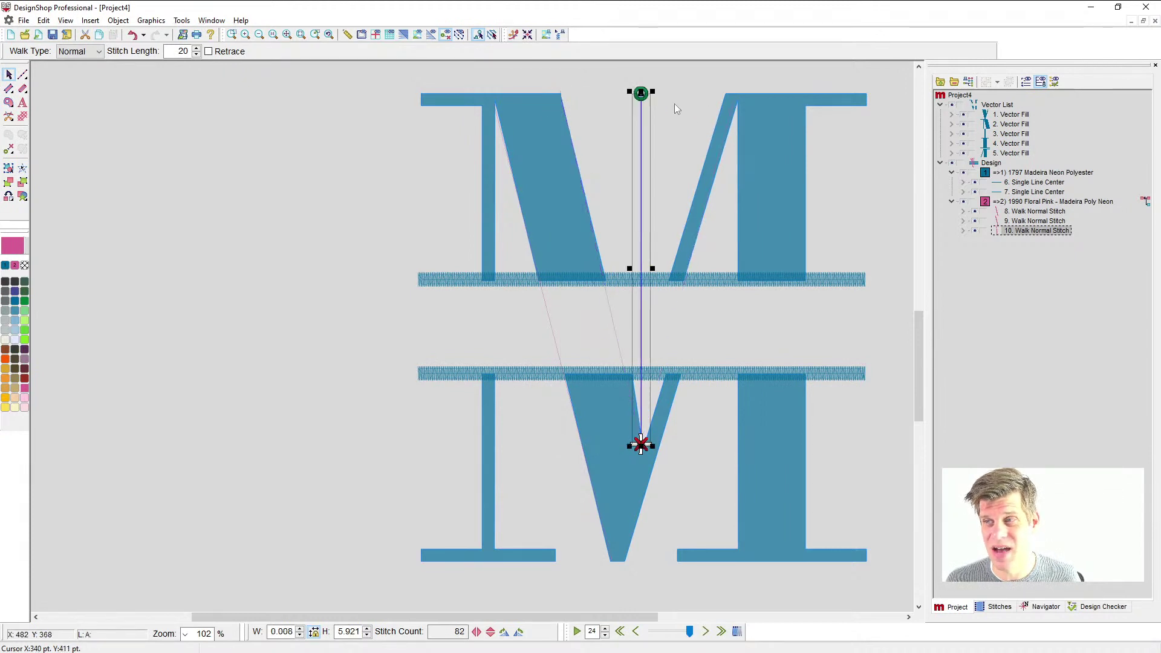
pyautogui.click(726, 96)
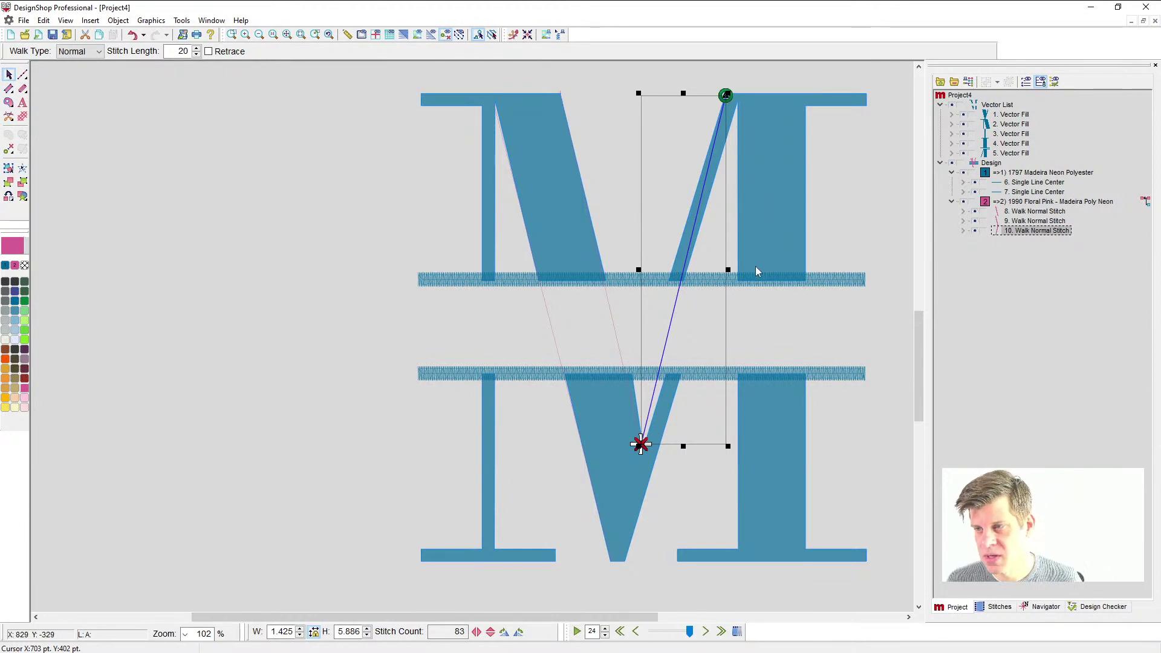
# - Shift the two bottom points of the upper half's thin diagonal right so its left edge follows the third guide line
pyautogui.scroll(1, 752, 270)
pyautogui.scroll(2, 744, 284)
pyautogui.scroll(-1, 727, 273)
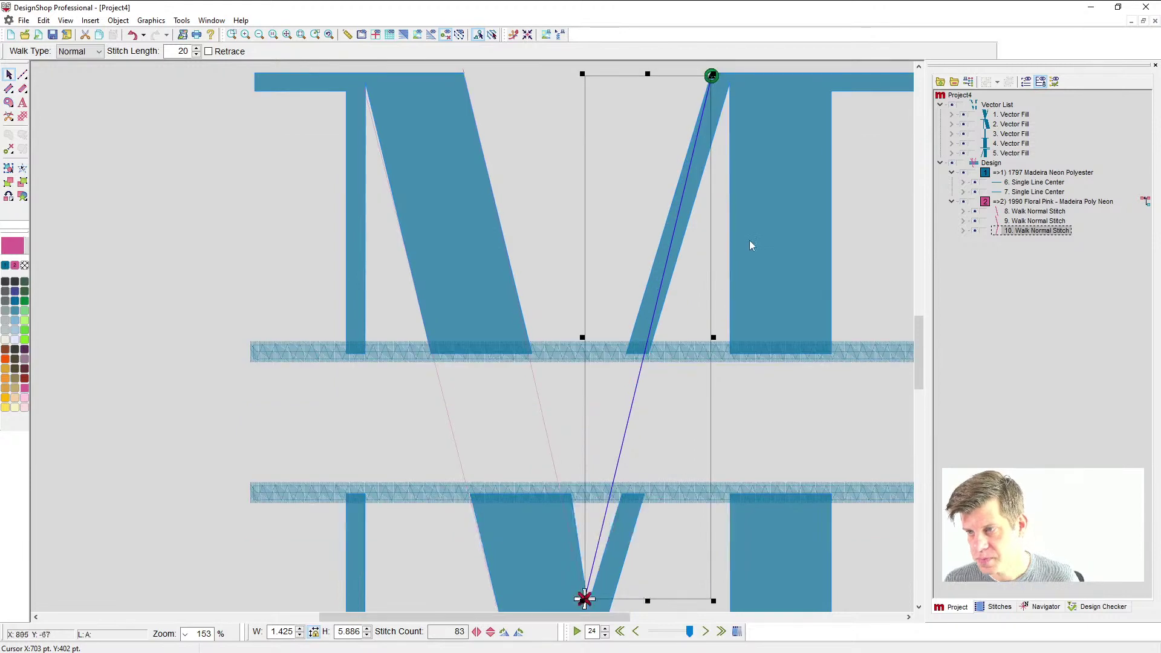
pyautogui.click(760, 235)
pyautogui.moveTo(605, 329); pyautogui.dragTo(680, 377)
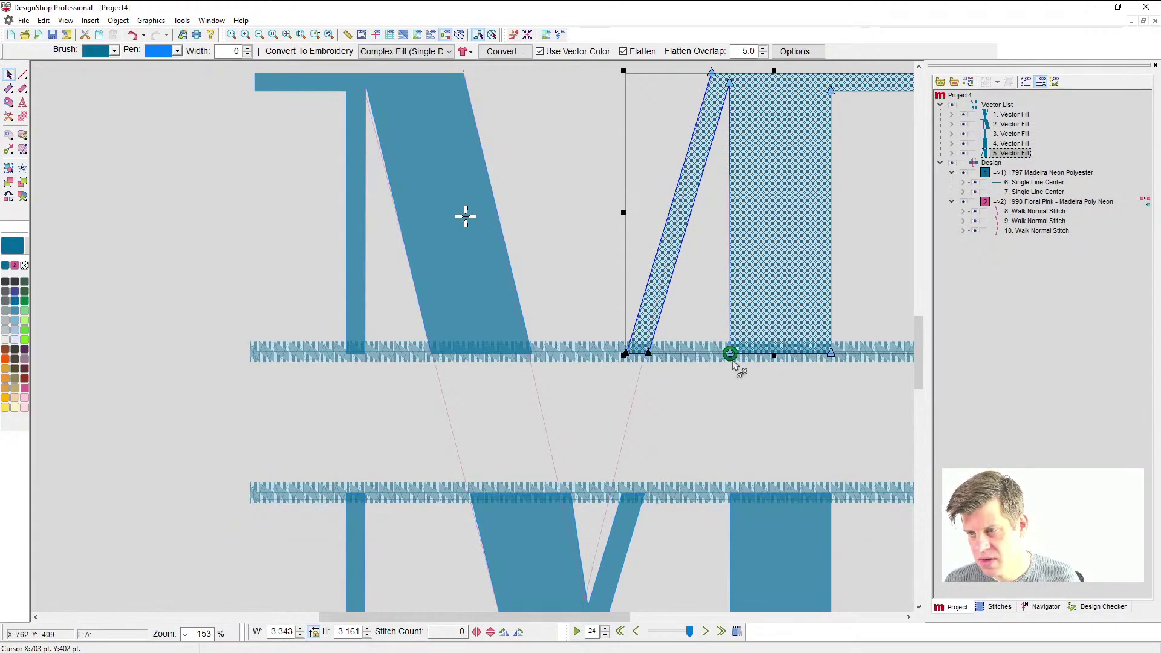
pyautogui.press('Right')
pyautogui.press('Right')
pyautogui.press('Right')
pyautogui.press('Right')
pyautogui.press('Right')
pyautogui.press('Right')
pyautogui.press('Right')
pyautogui.press('Right')
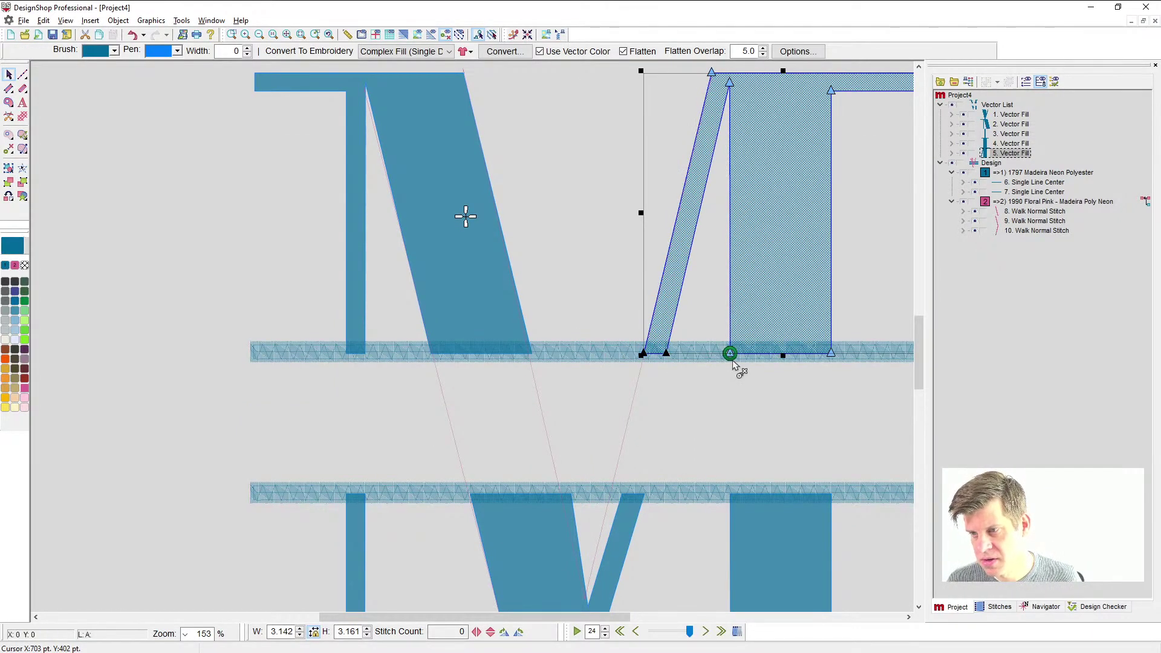
# - Shift the two top points of the lower V's thin arm left so its inner edge meets the third guide line
pyautogui.click(629, 553)
pyautogui.scroll(-3, 628, 541)
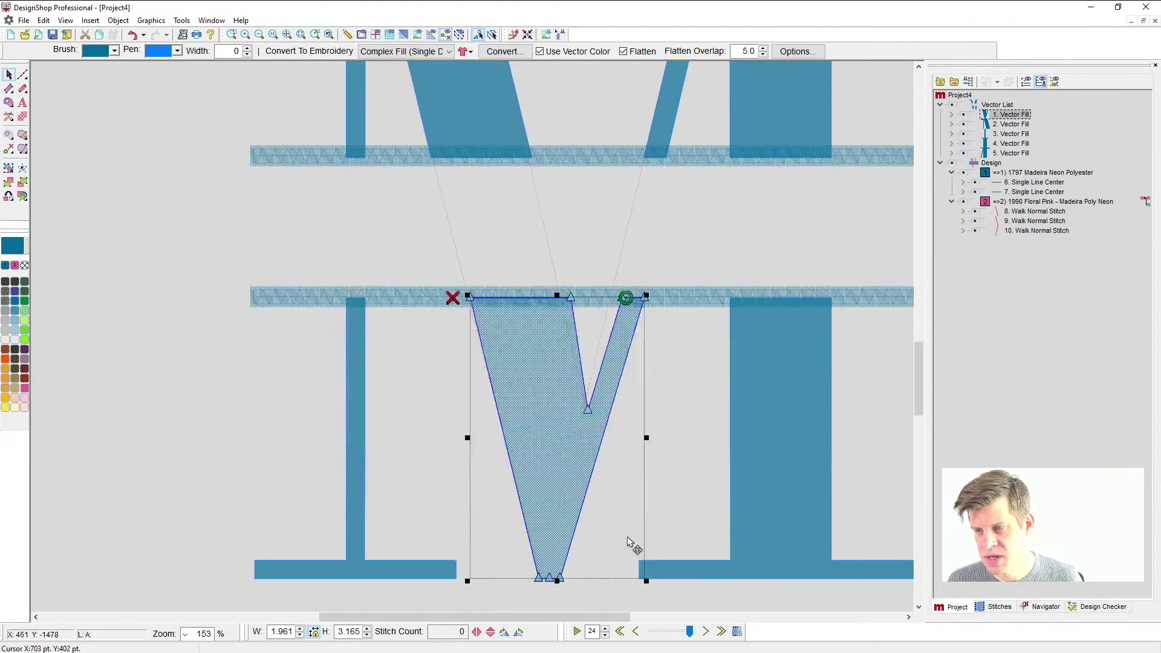
pyautogui.moveTo(608, 263); pyautogui.dragTo(674, 297)
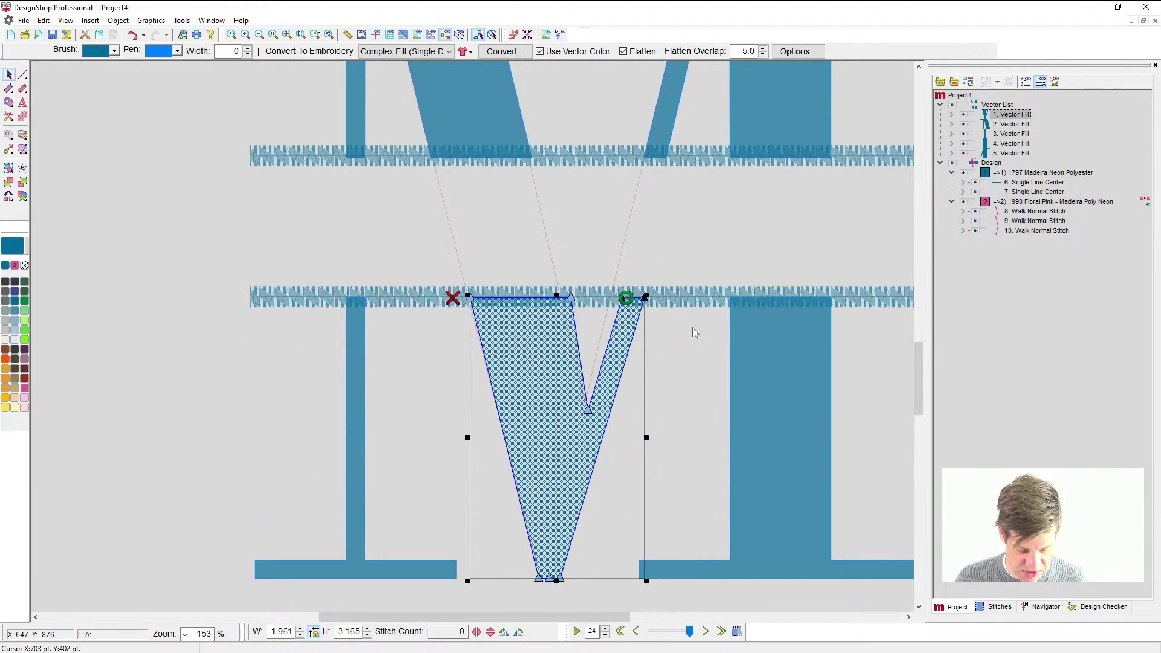
pyautogui.press('Left')
pyautogui.press('Left')
pyautogui.press('Left')
pyautogui.press('Left')
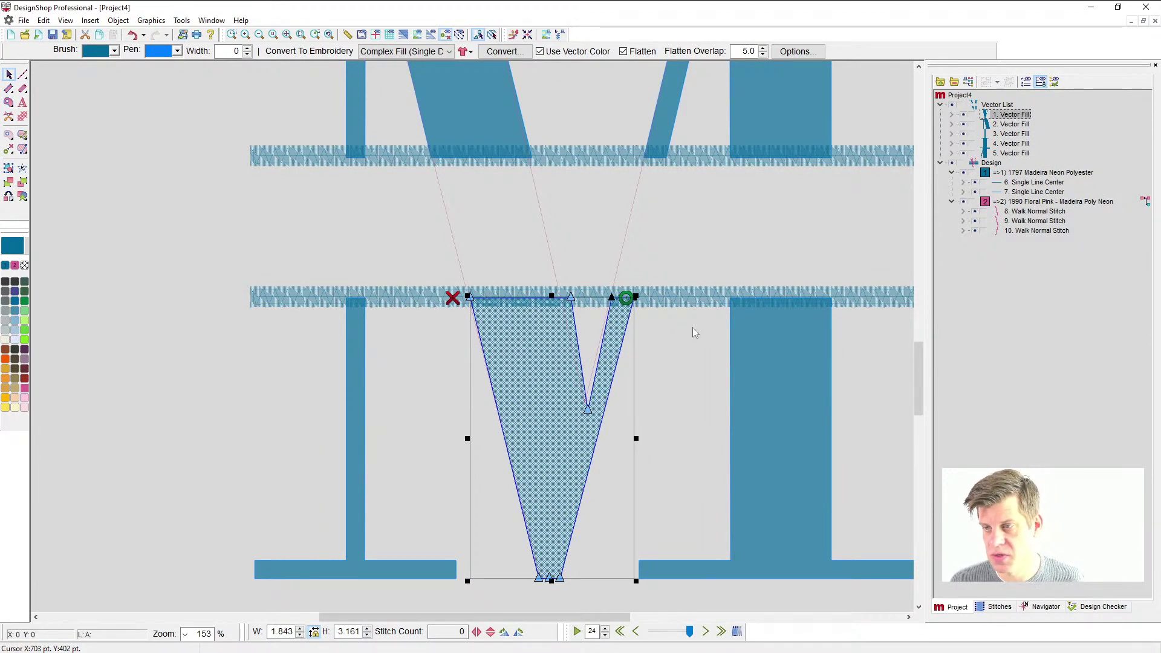
# - Nudge the thick diagonal's top-right point and the inner notch point of the lower V left onto the guide lines
pyautogui.click(570, 298)
pyautogui.press('Left')
pyautogui.press('Left')
pyautogui.press('Left')
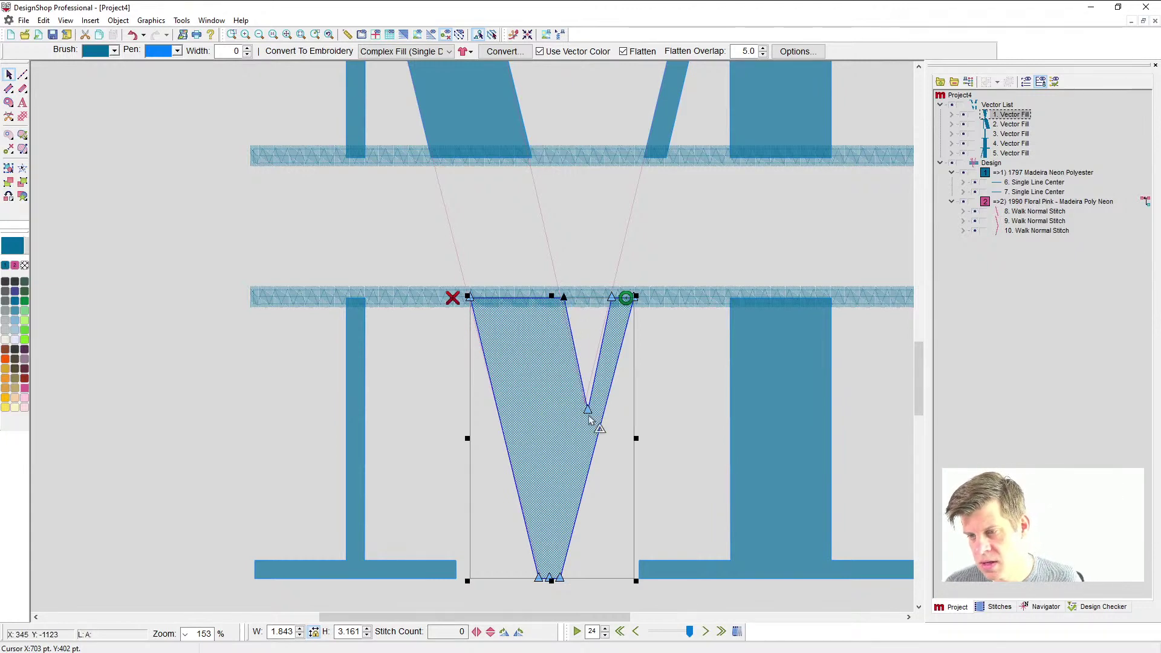
pyautogui.click(587, 410)
pyautogui.press('Left')
pyautogui.press('Left')
pyautogui.press('Left')
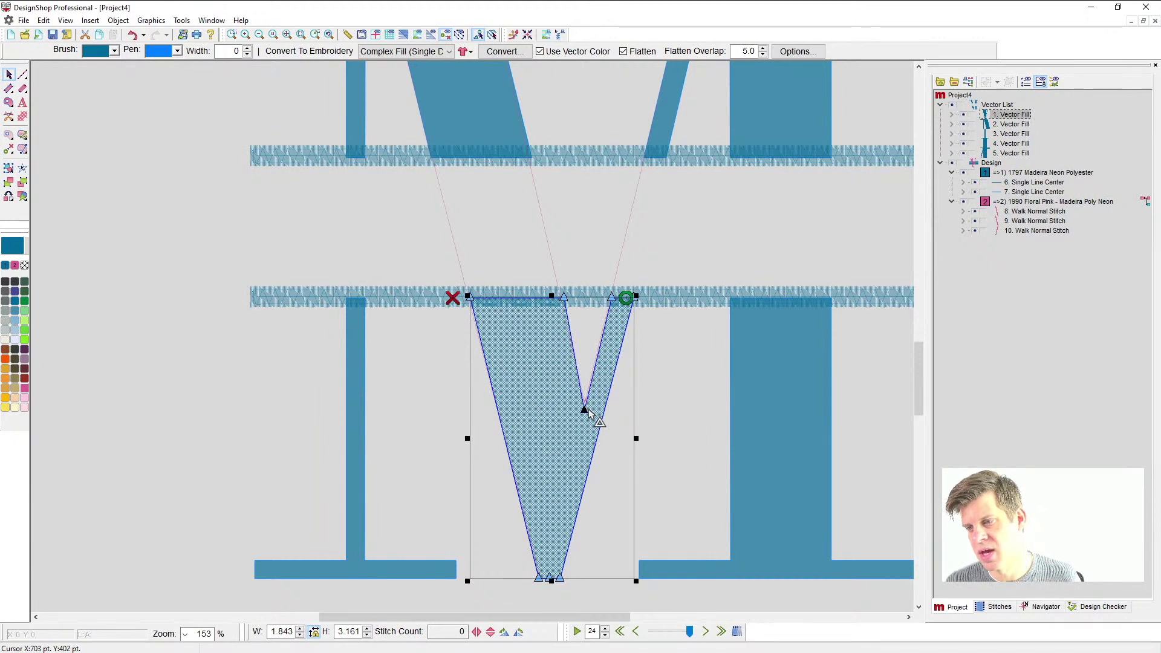
# - Delete the three pink walk-stitch guide lines, keeping the two satin bars and the letter's vector fills
pyautogui.scroll(-4, 590, 413)
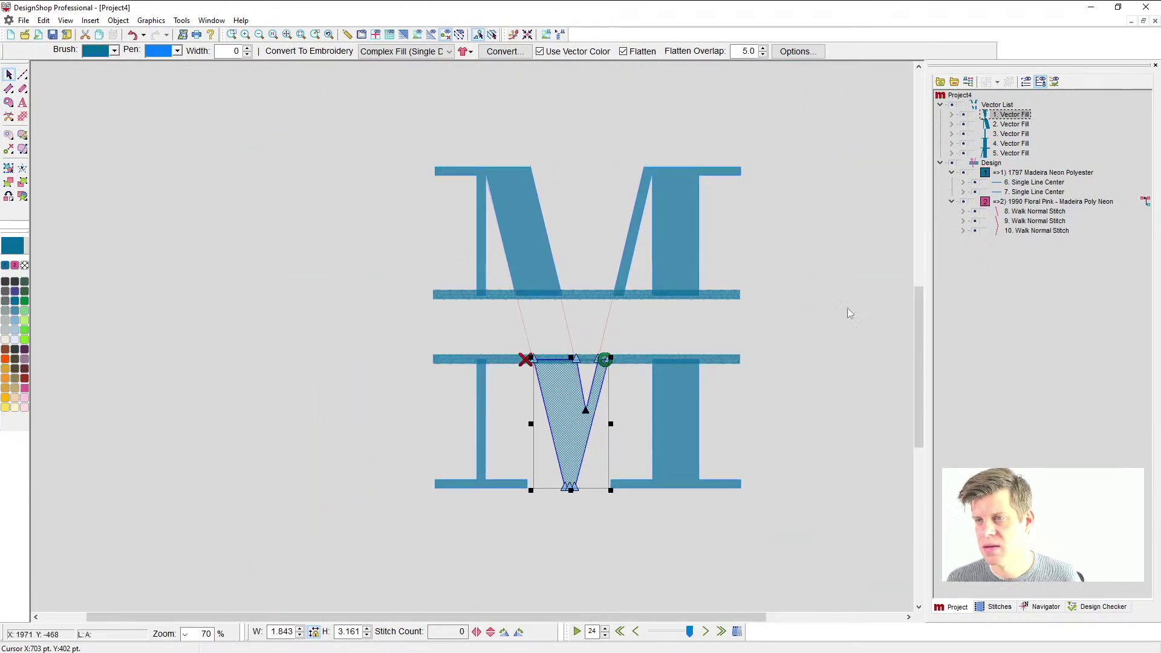
pyautogui.click(843, 307)
pyautogui.click(1052, 202)
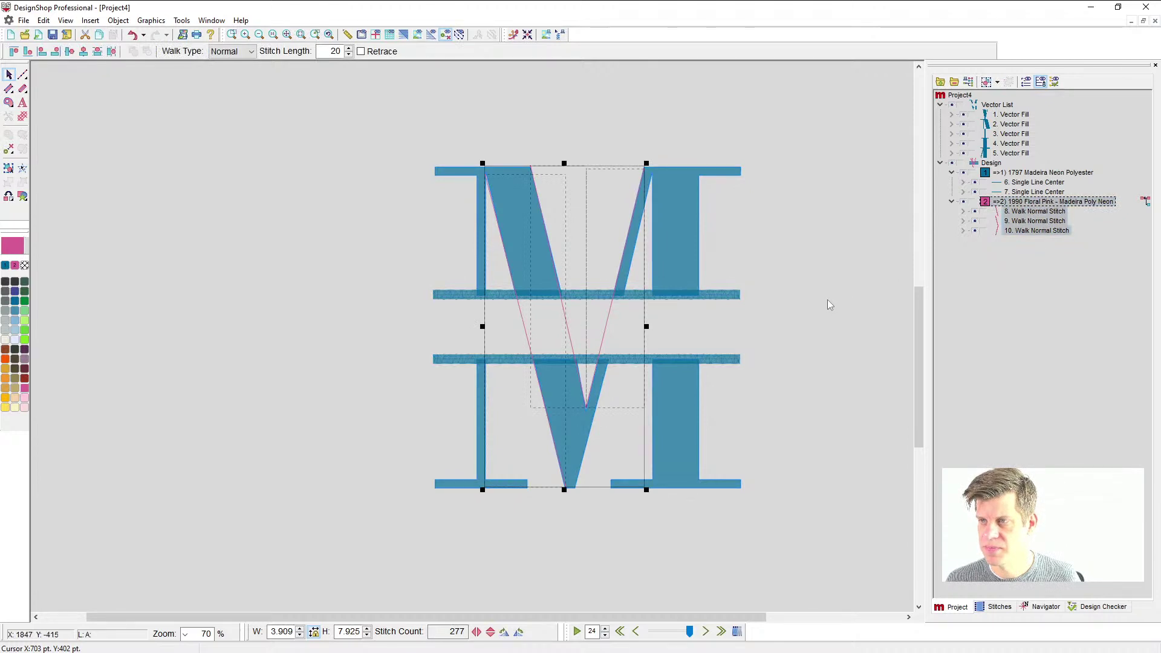
pyautogui.click(827, 299)
pyautogui.click(1022, 210)
pyautogui.press('Delete')
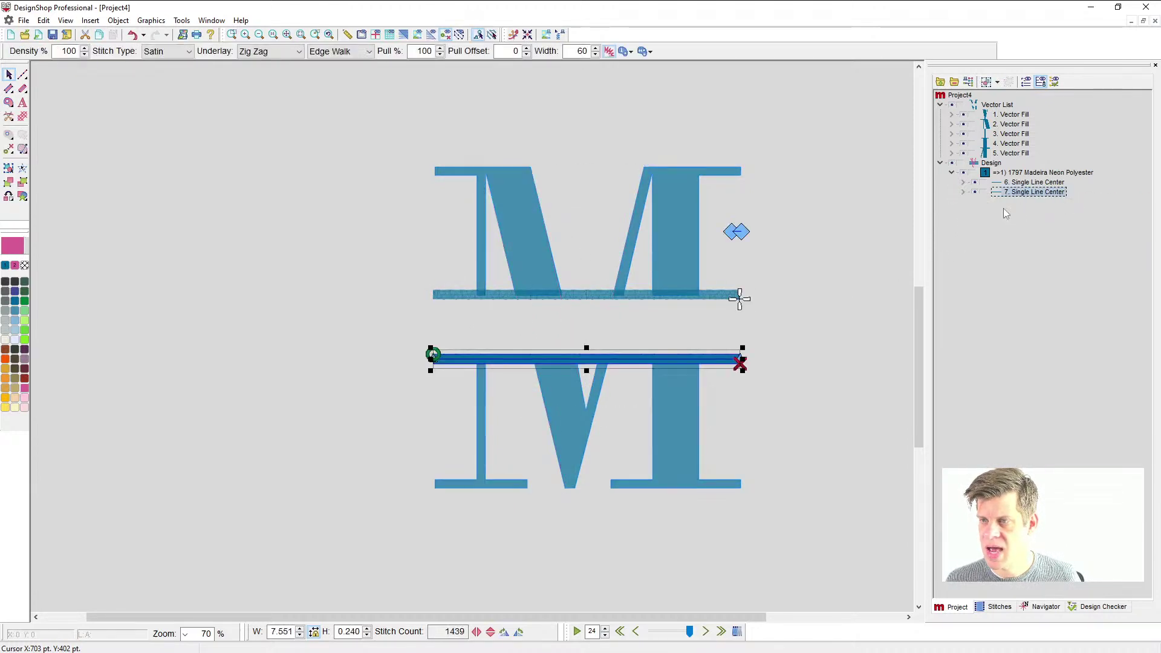
pyautogui.click(829, 325)
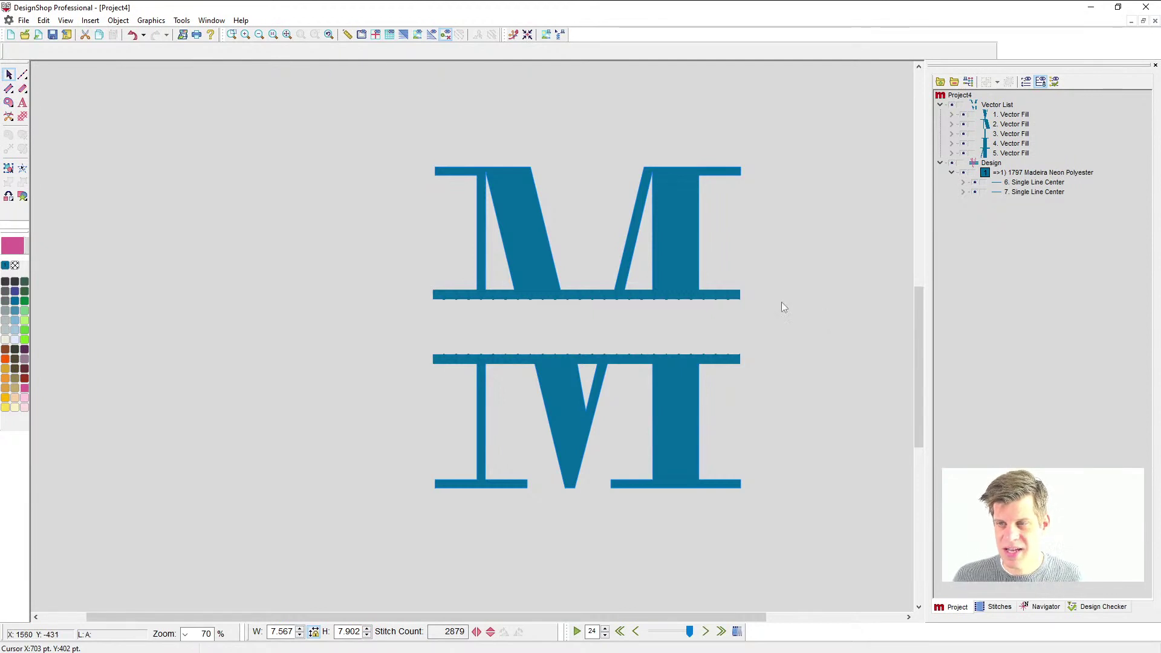
# - Outline a four-point Complex Fill just inside the edges of the upper half's thick diagonal, ending within the upper satin bar
pyautogui.scroll(4, 568, 239)
pyautogui.scroll(2, 514, 302)
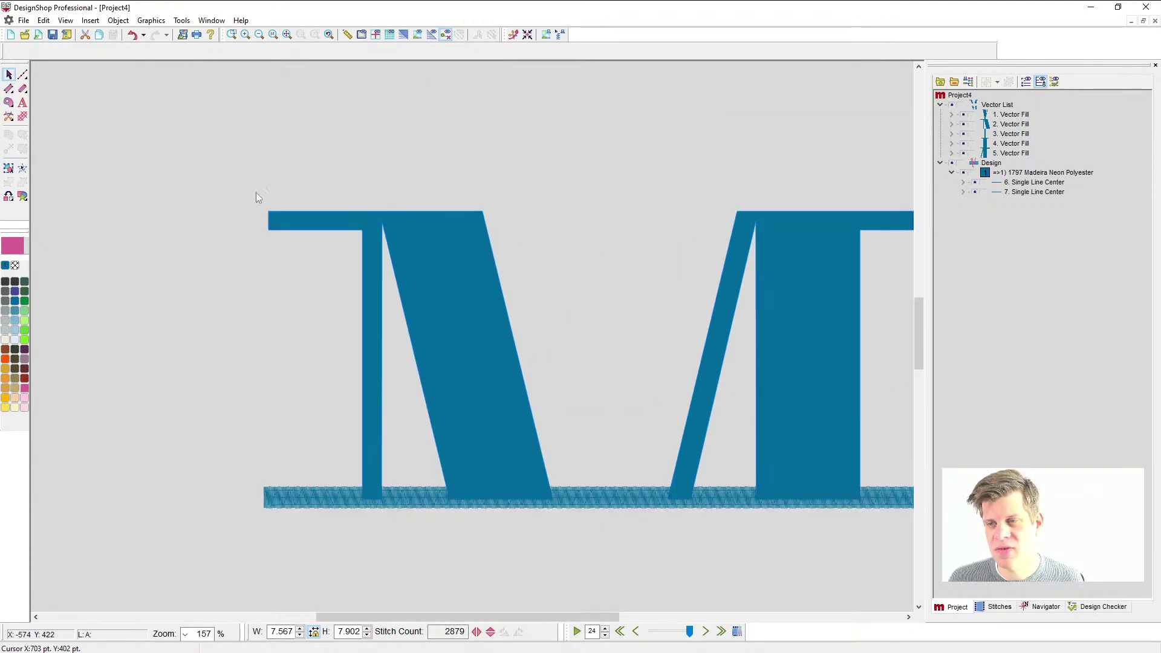
pyautogui.click(8, 102)
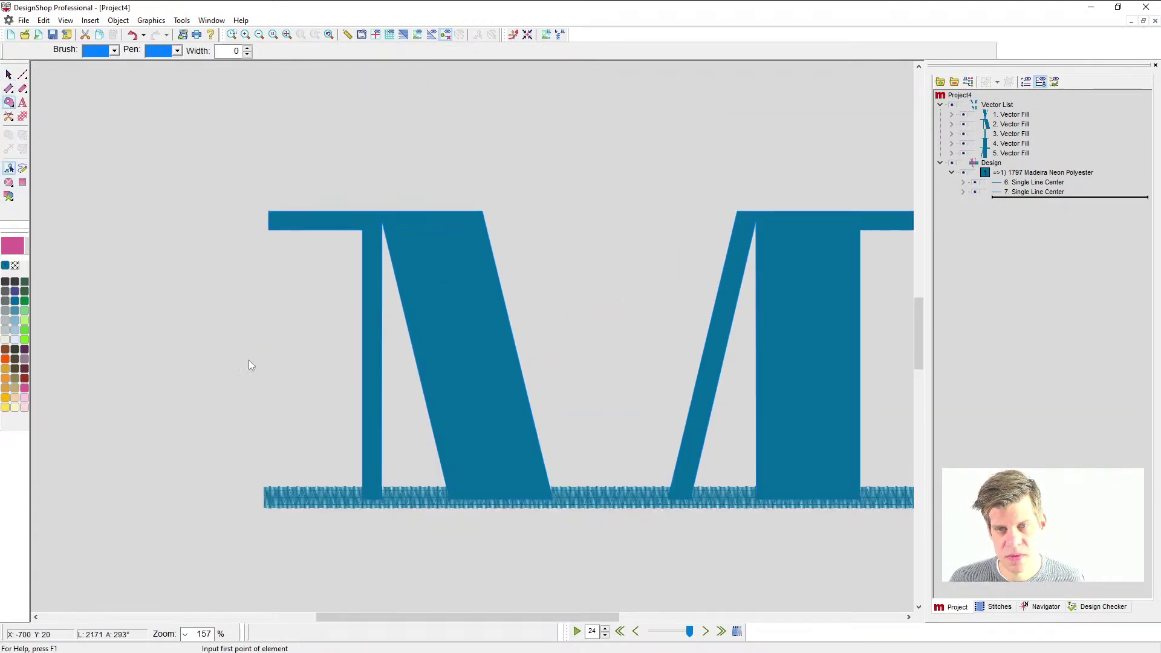
pyautogui.click(10, 105)
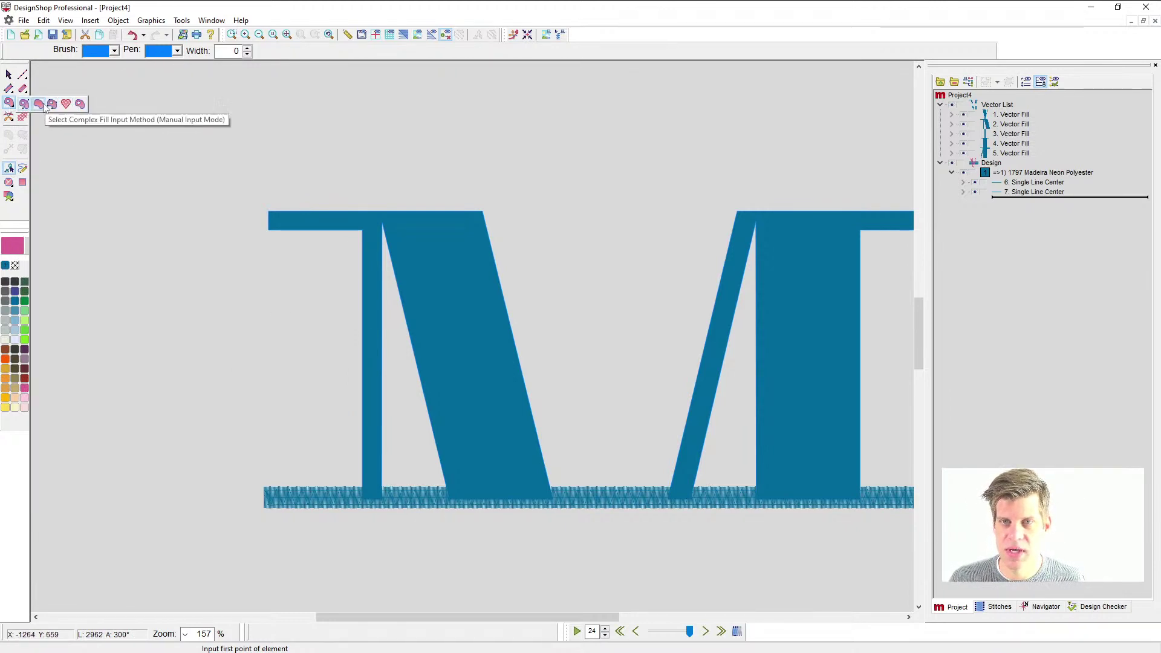
pyautogui.click(39, 104)
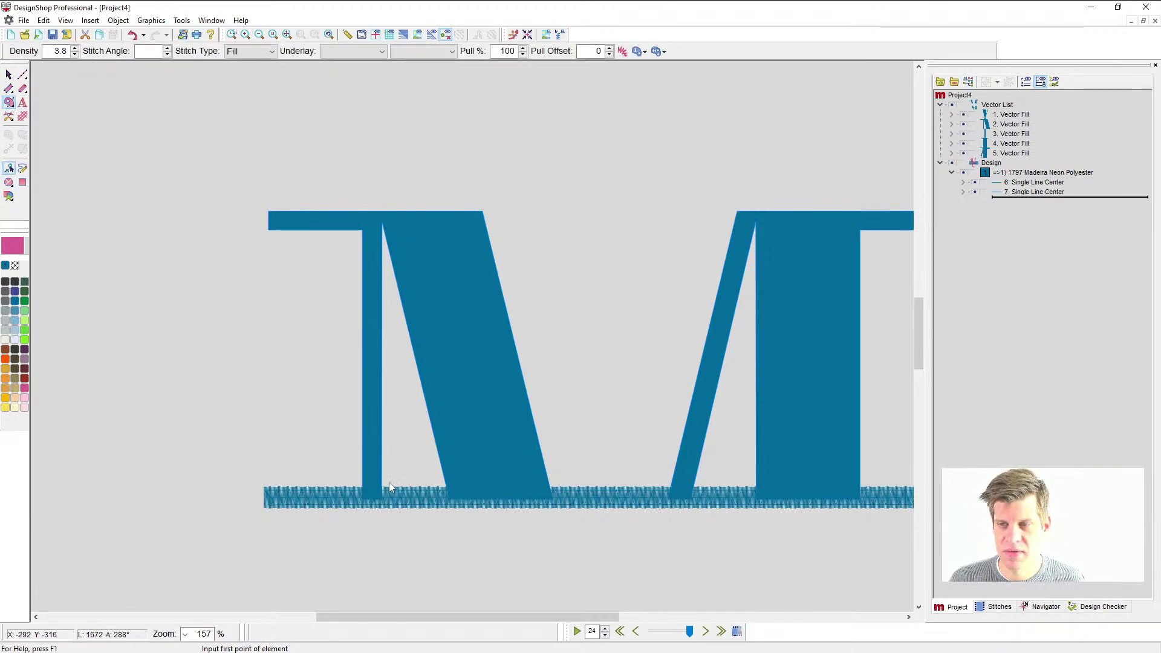
pyautogui.click(458, 499)
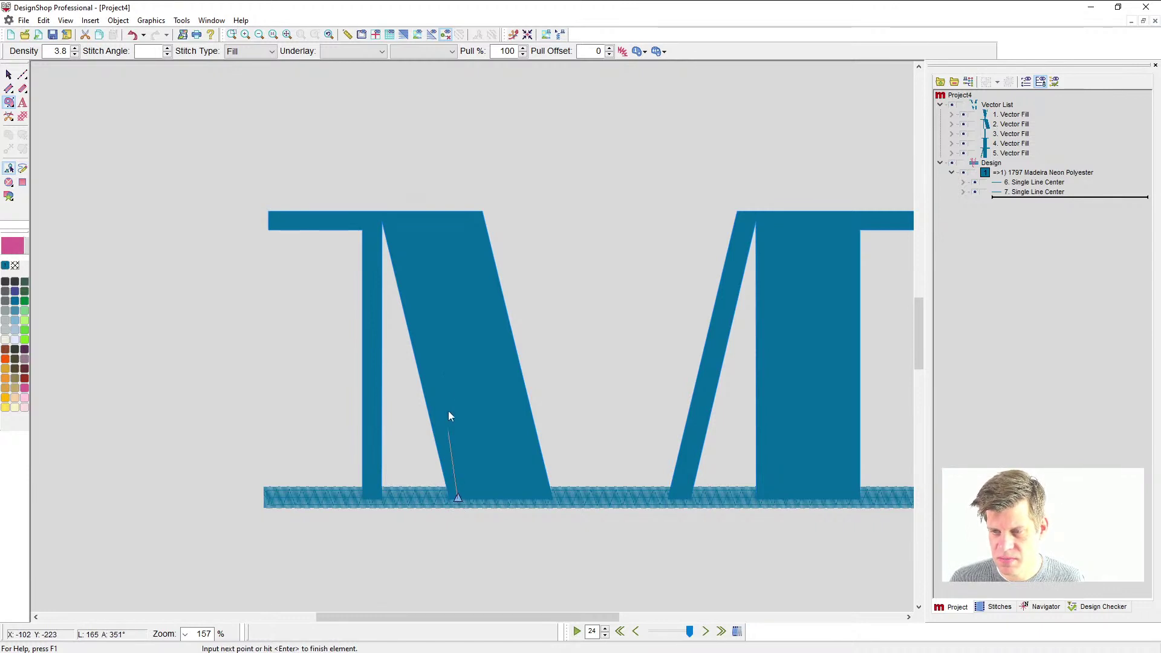
pyautogui.click(393, 223)
pyautogui.click(475, 223)
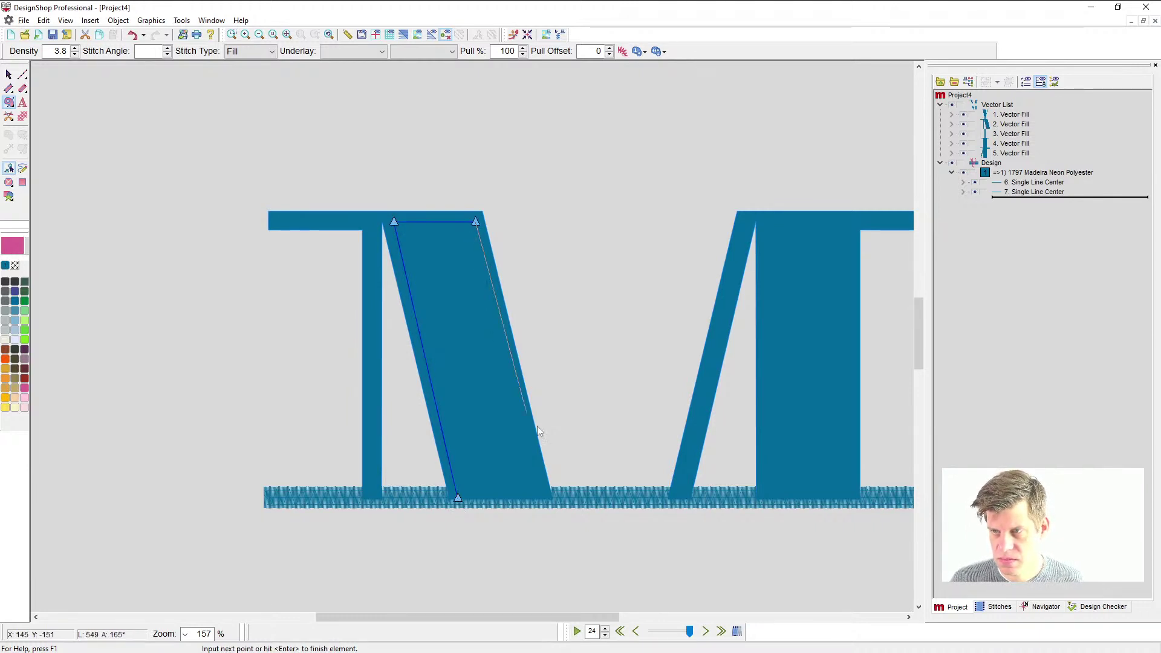
pyautogui.click(542, 495)
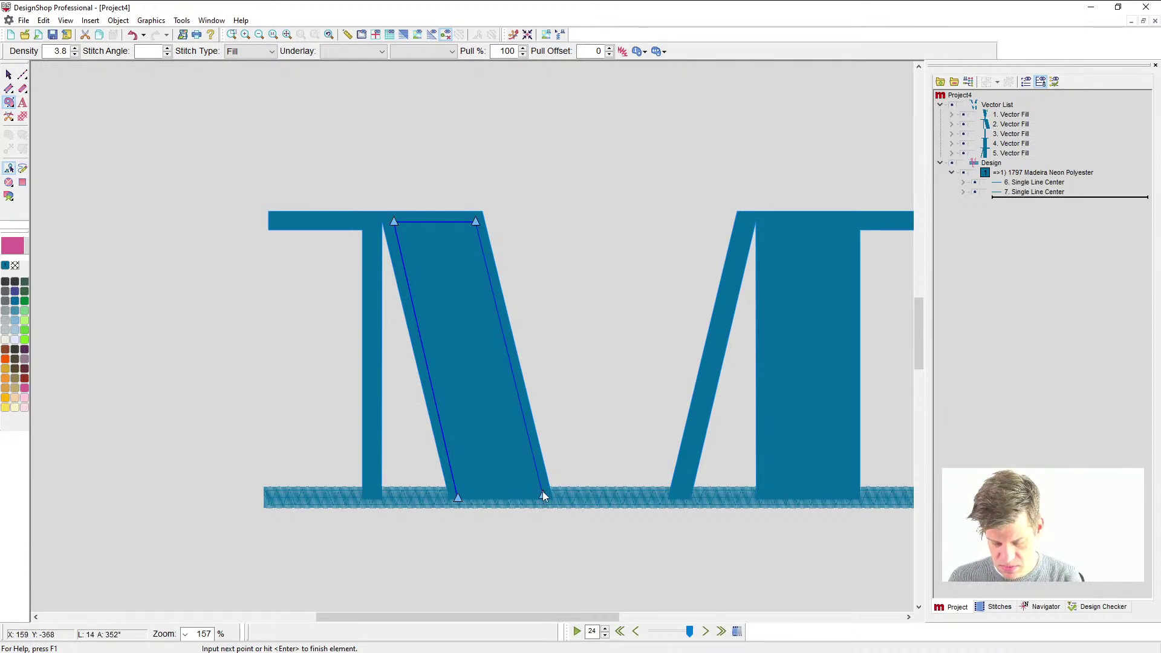
pyautogui.press('Return')
# - Set the fill's entry point by its bottom-right corner and its exit point just beyond its top-left corner
pyautogui.click(550, 504)
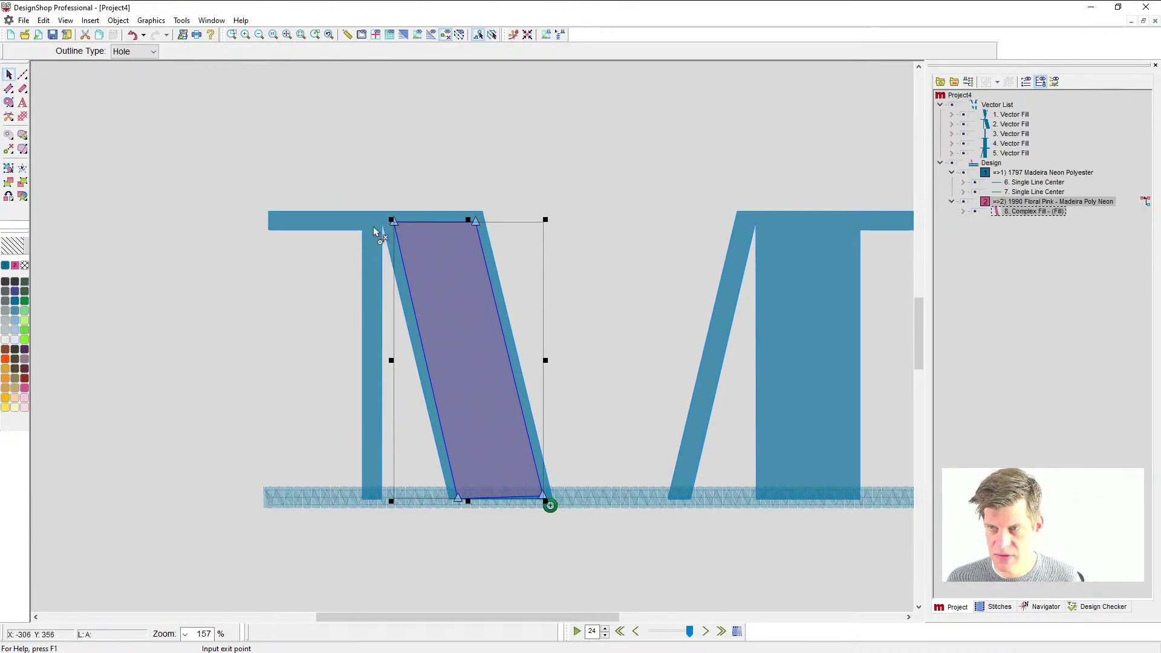
pyautogui.click(373, 204)
pyautogui.press('Return')
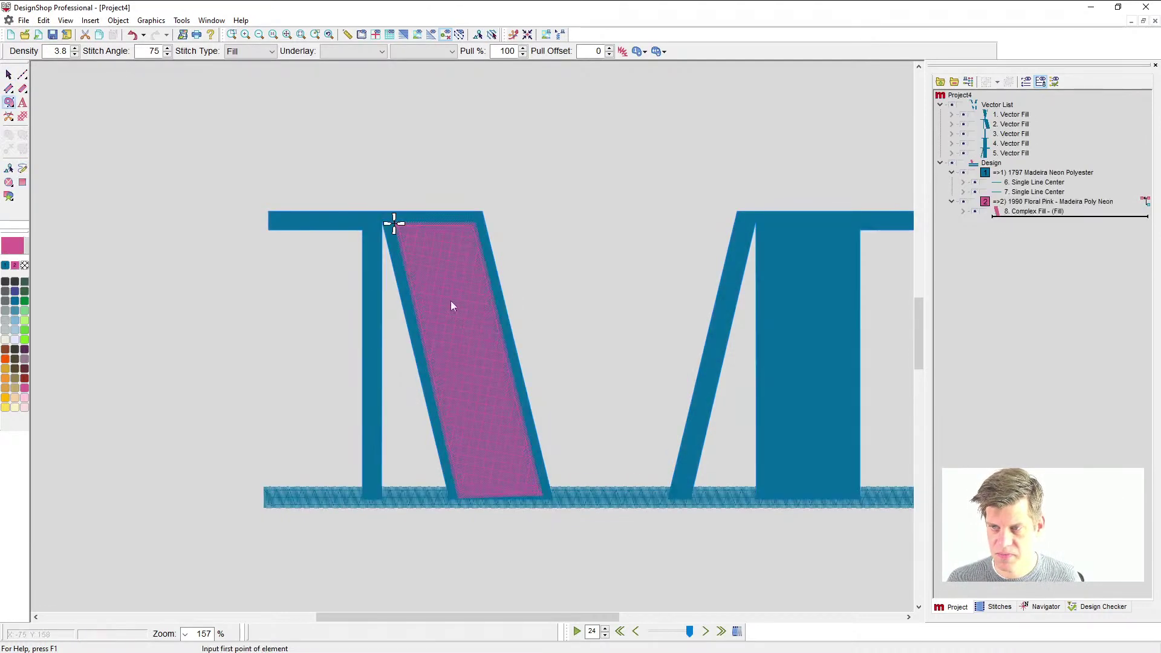
pyautogui.click(9, 73)
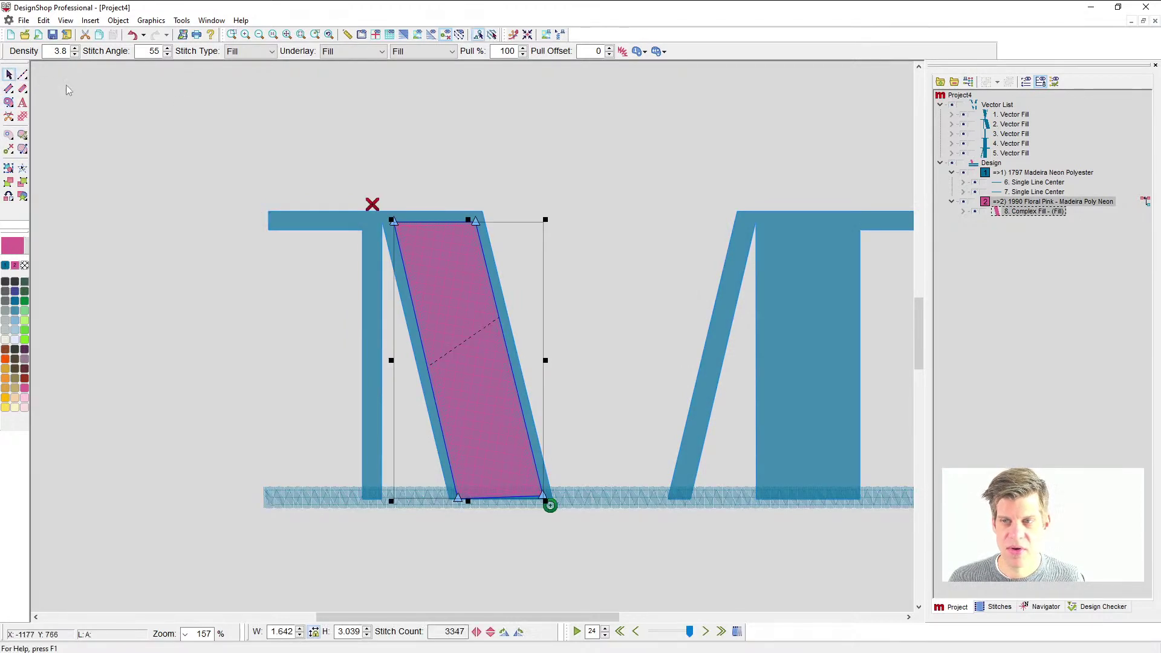
# - Digitize a Column 2 satin along the upper half's thin left stem and add a slightly tilted direction line across its upper part
pyautogui.click(9, 88)
pyautogui.scroll(2, 384, 481)
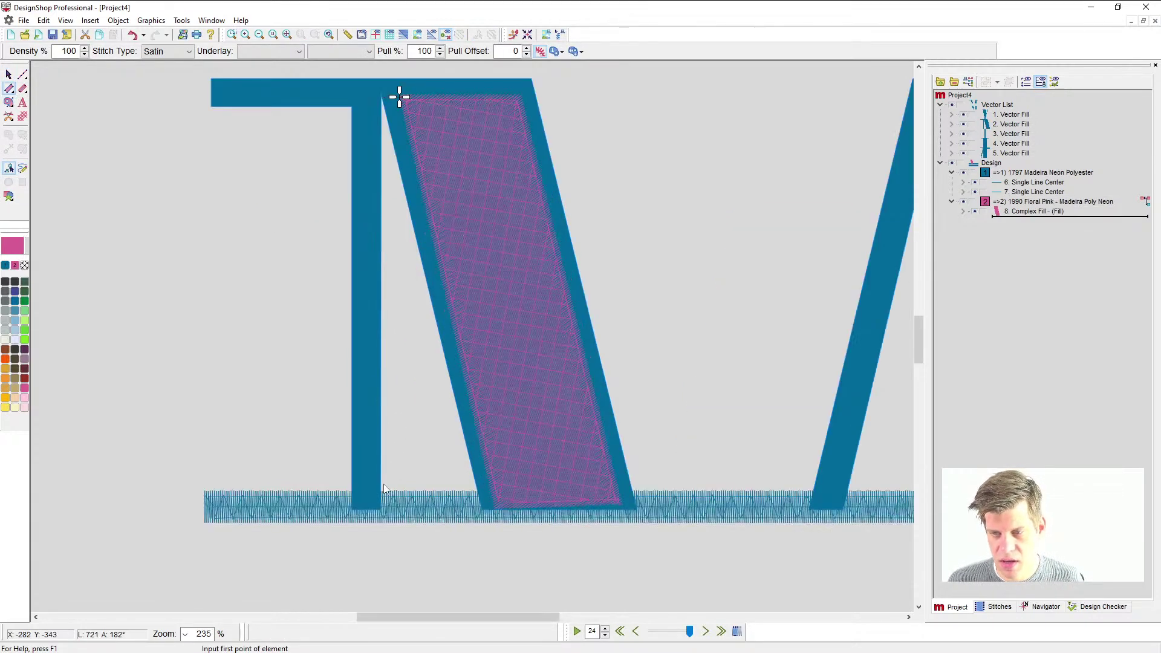
pyautogui.click(382, 490)
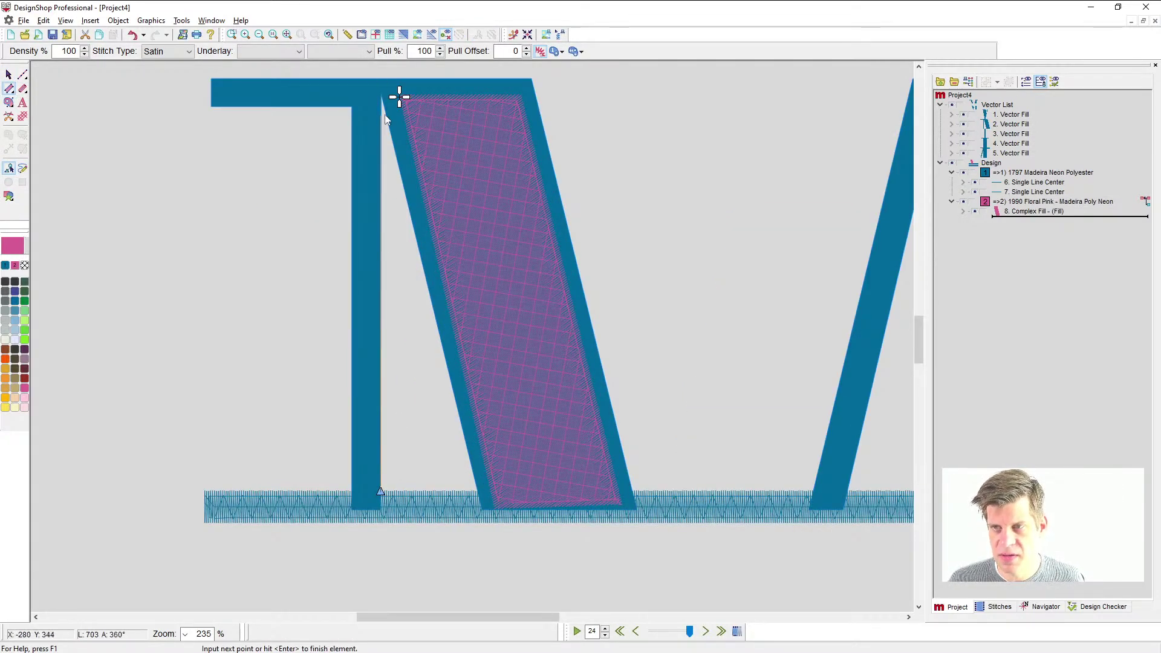
pyautogui.click(384, 88)
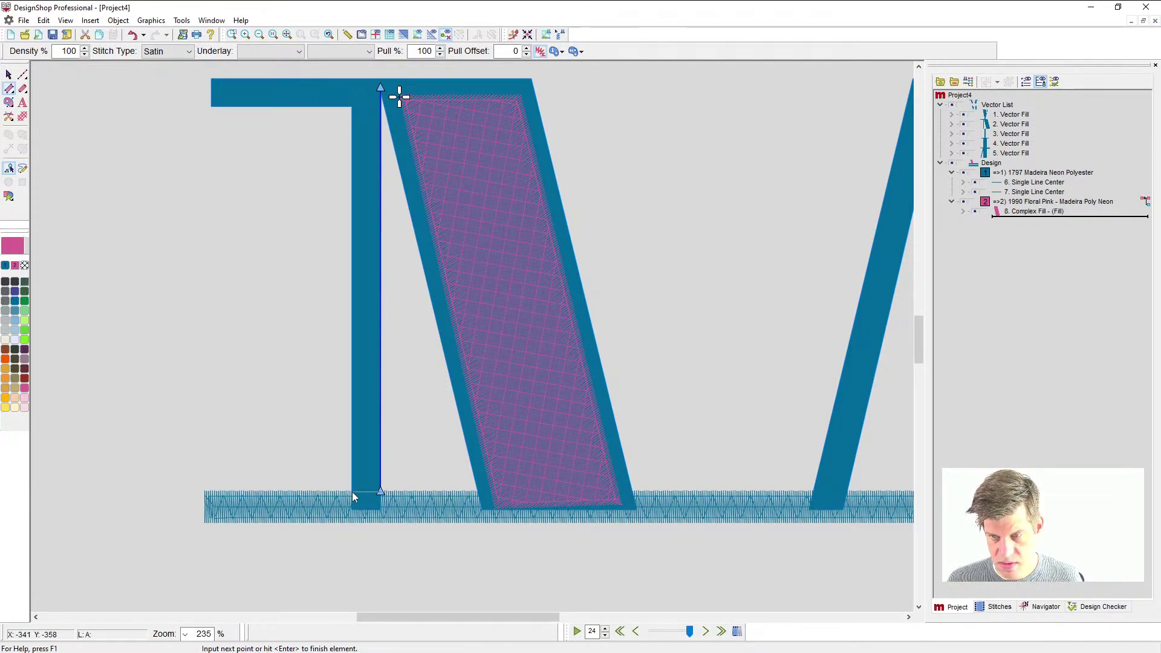
pyautogui.click(356, 104)
pyautogui.press('Return')
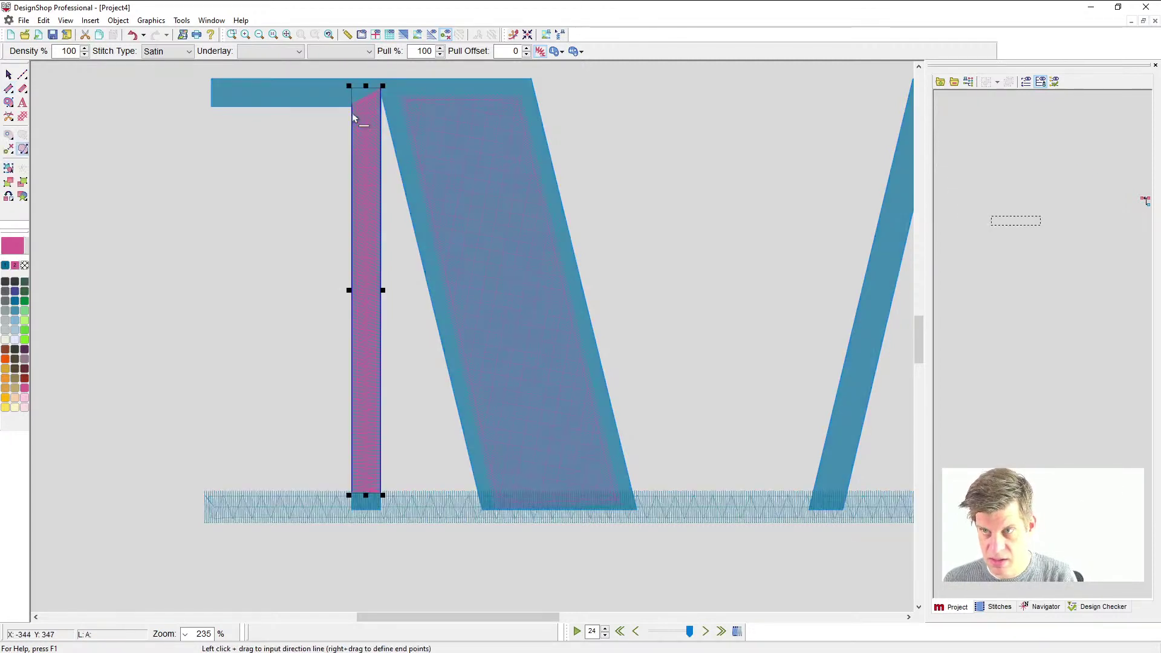
pyautogui.moveTo(390, 204); pyautogui.dragTo(339, 214)
# - Trace a Column 2's first side up the thick diagonal's left edge and along the underside of the top-left serif
pyautogui.scroll(1, 299, 227)
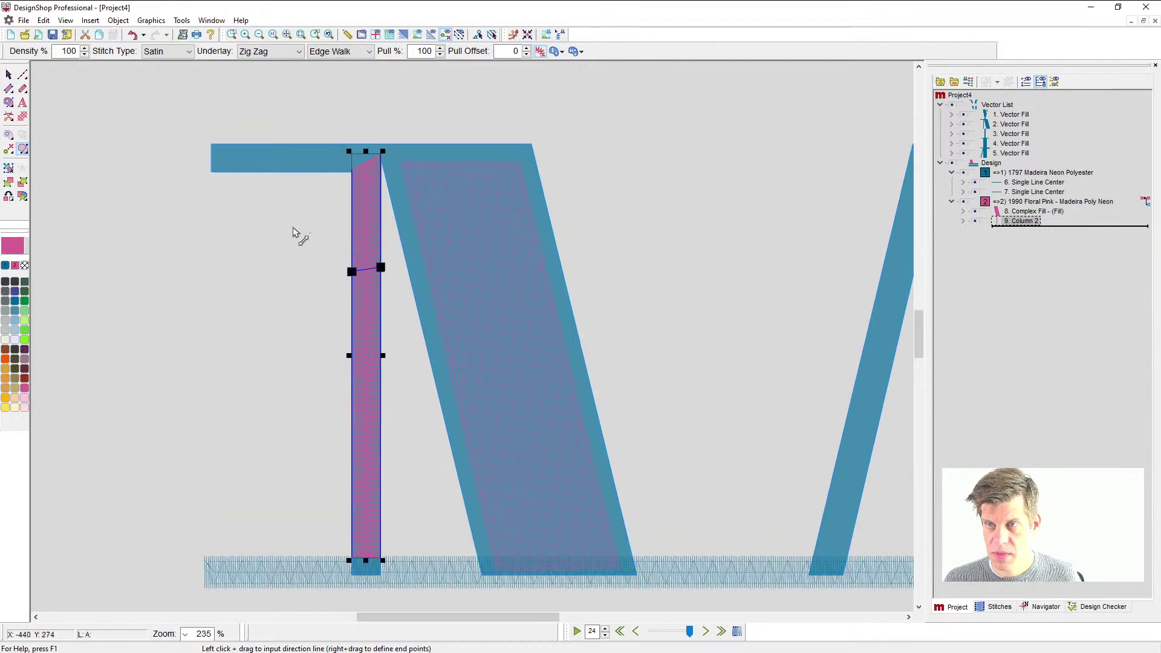
pyautogui.click(9, 89)
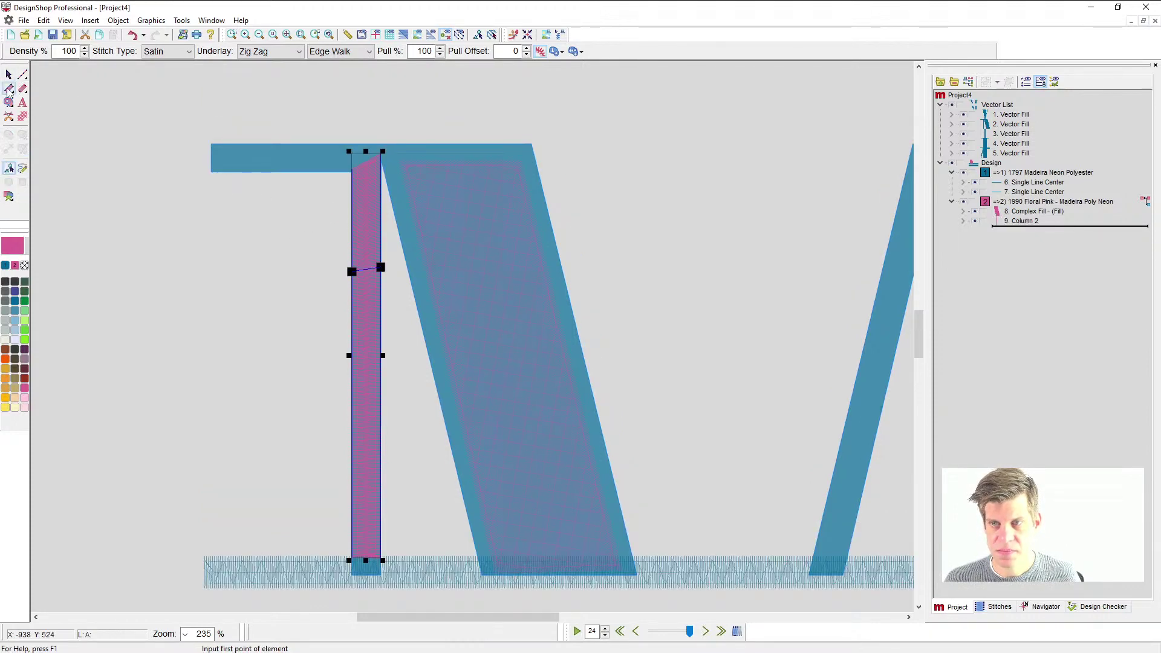
pyautogui.click(478, 558)
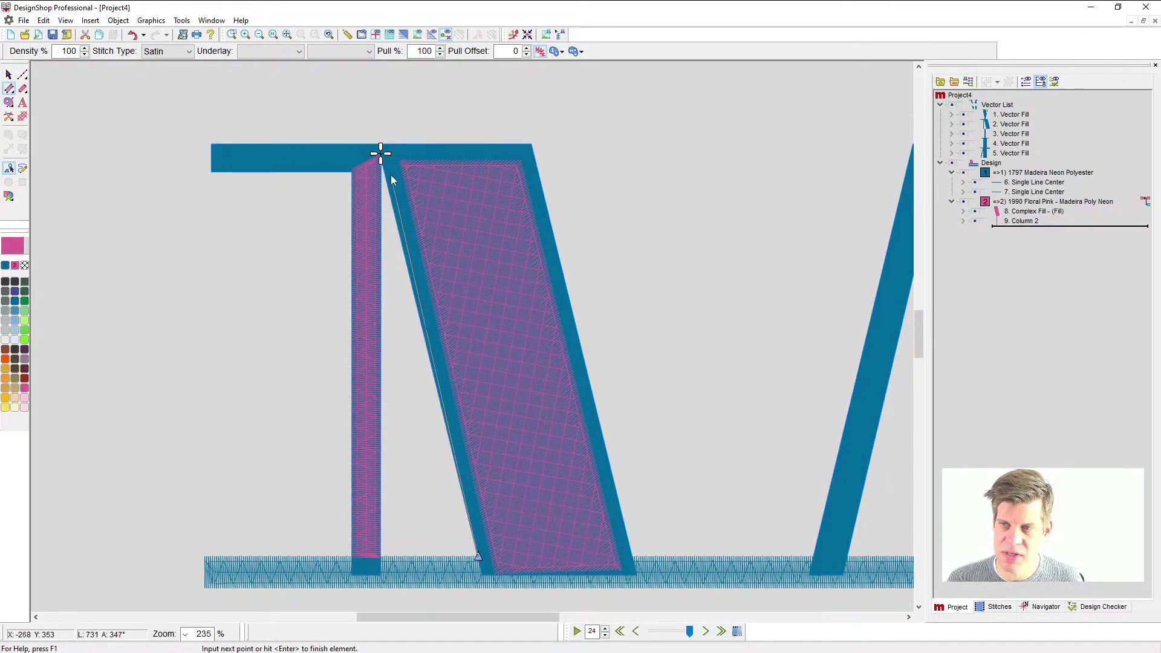
pyautogui.scroll(4, 389, 177)
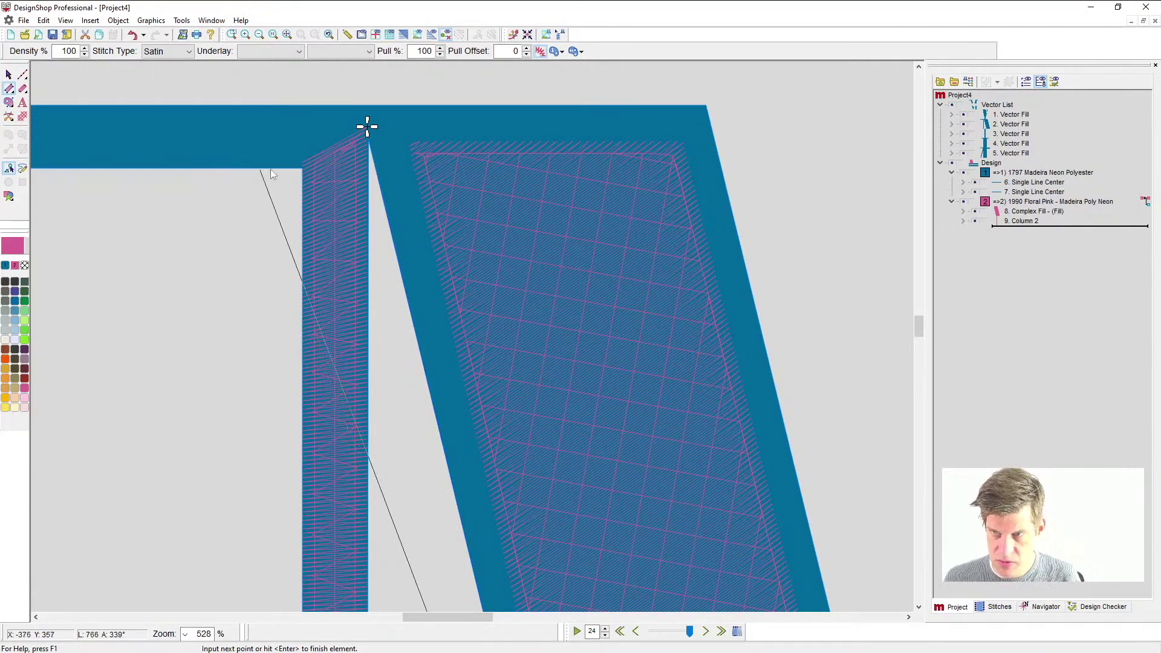
pyautogui.click(375, 167)
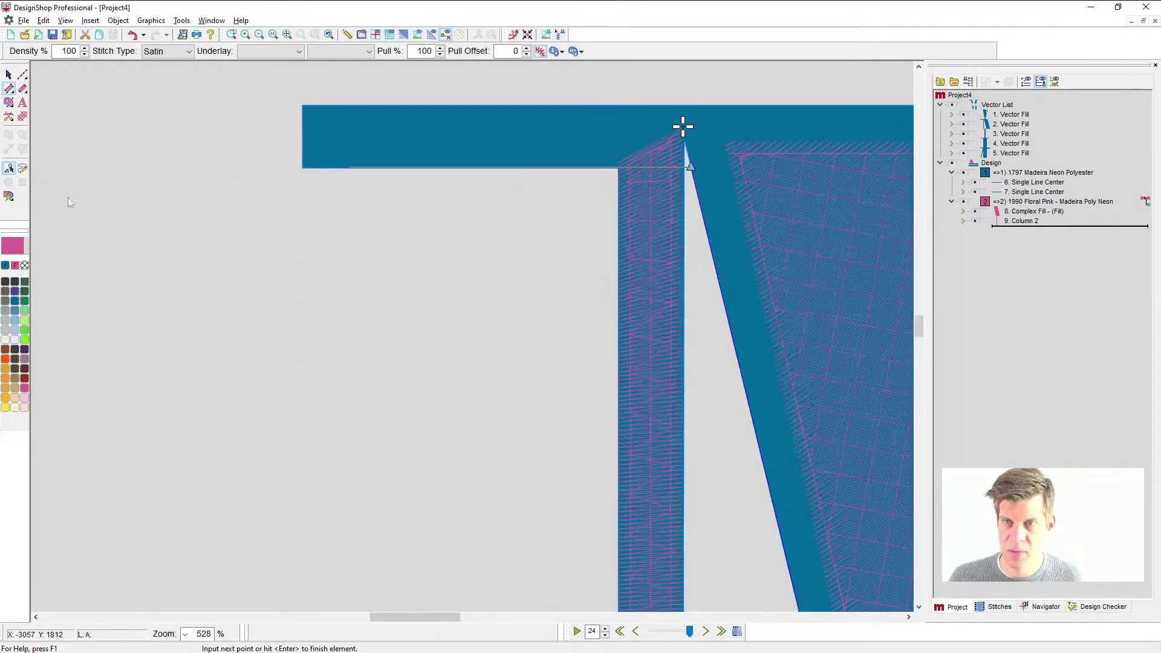
pyautogui.click(303, 171)
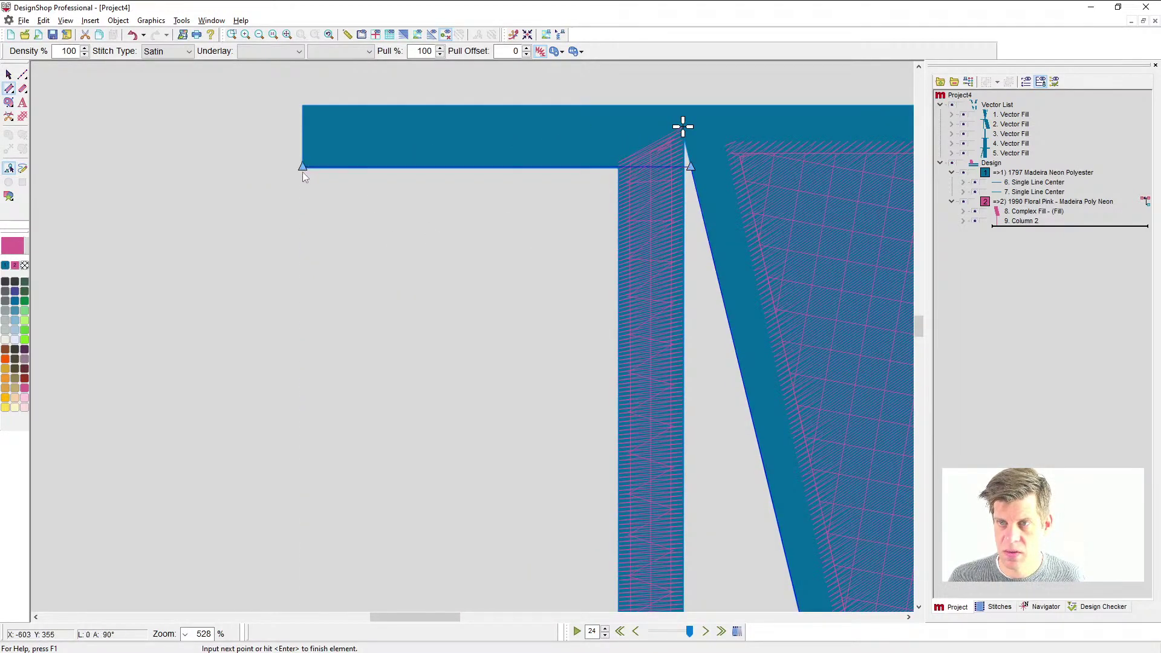
pyautogui.click(469, 326)
pyautogui.scroll(-2, 469, 327)
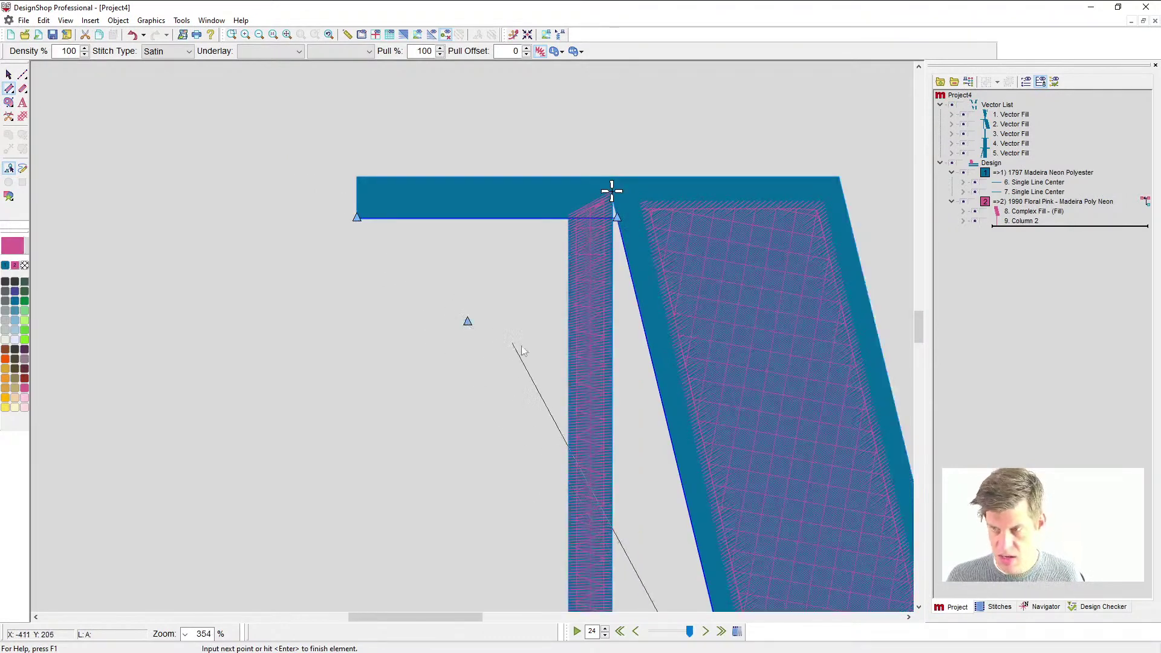
pyautogui.scroll(-3, 648, 354)
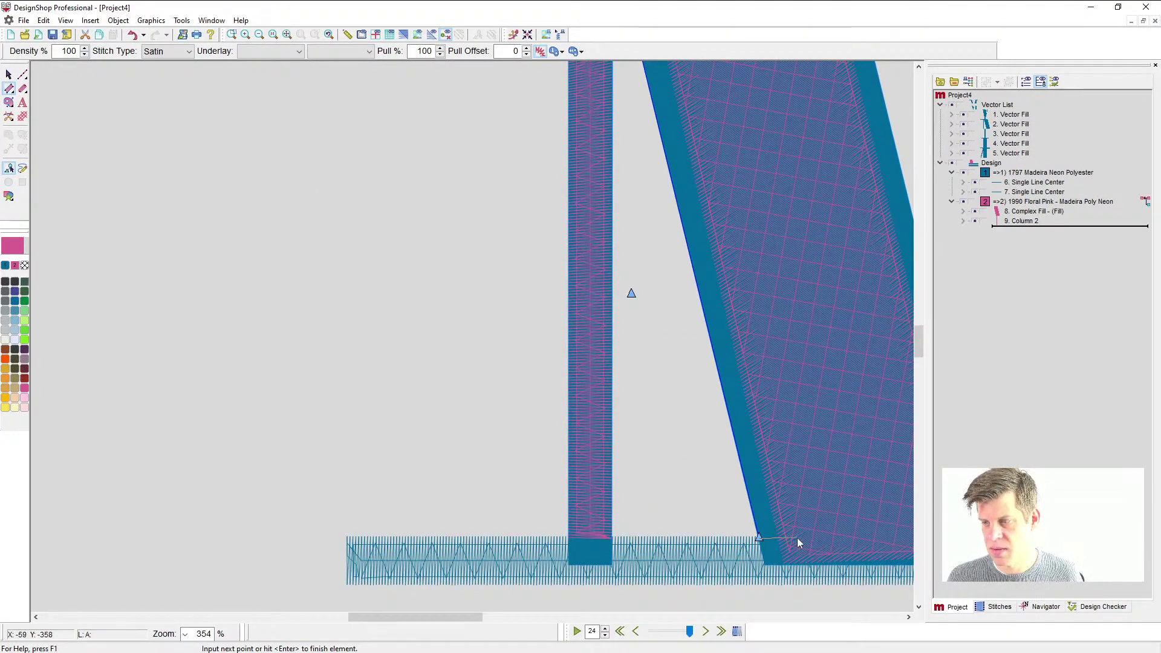
# - Complete the column's second side inside the fill's left edge, around the top corner and along the serif's upper edge
pyautogui.scroll(6, 796, 538)
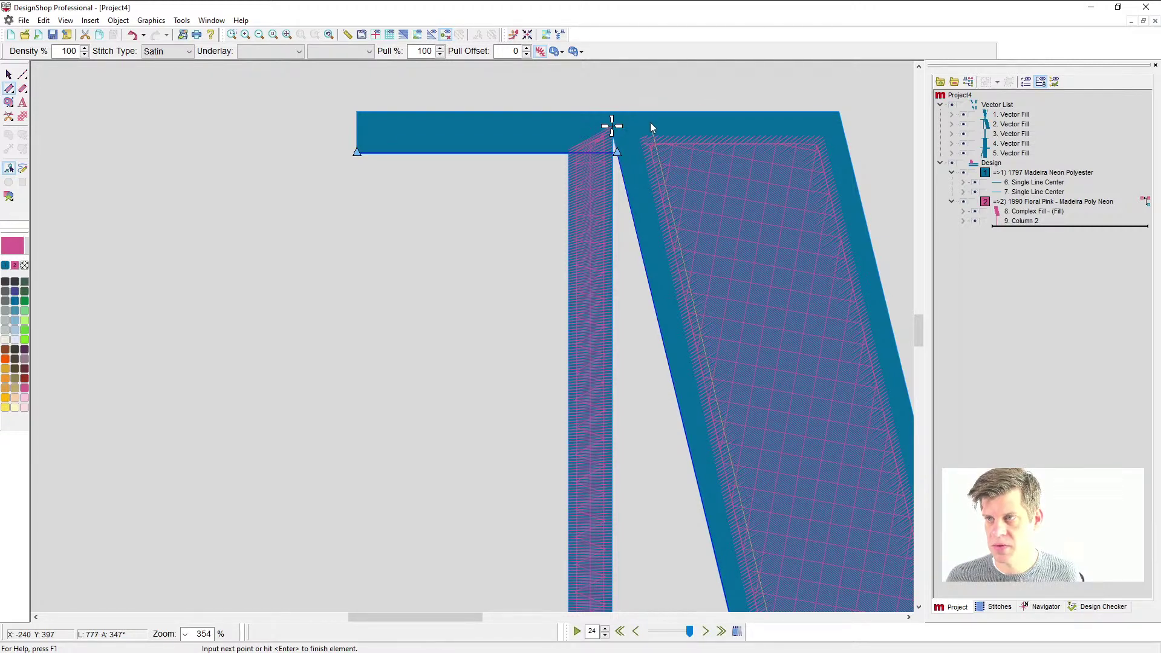
pyautogui.click(650, 122)
pyautogui.click(625, 115)
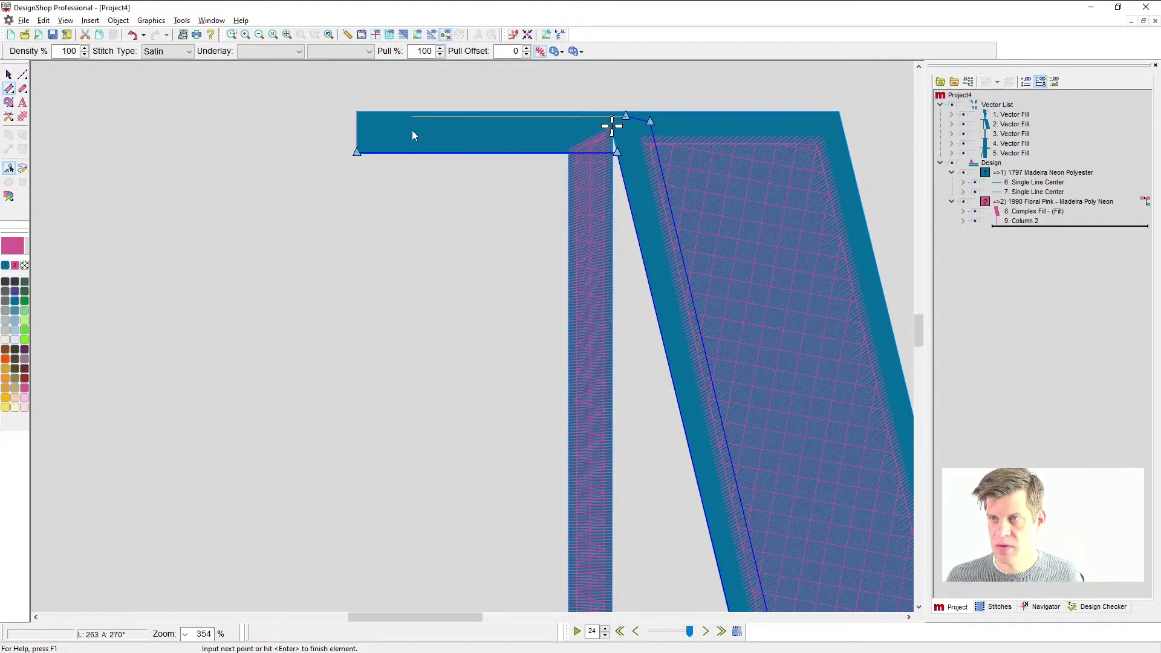
pyautogui.click(375, 134)
pyautogui.press('Return')
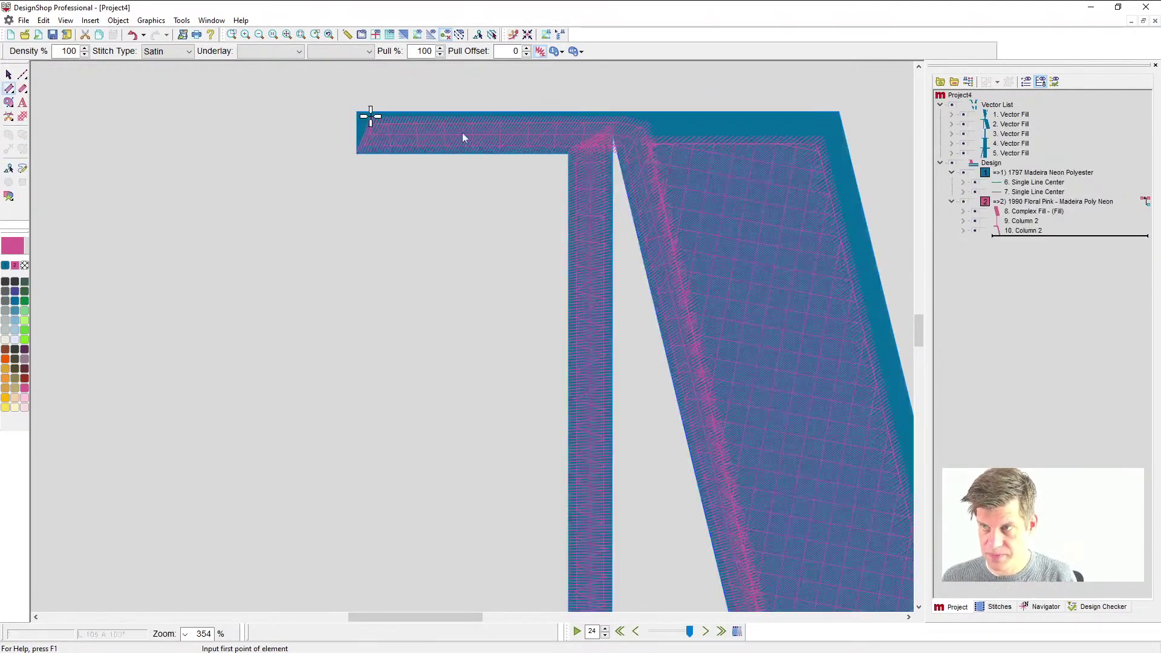
# - Remove the serif section from the new column so it ends at the top of the thick diagonal
pyautogui.press('Escape')
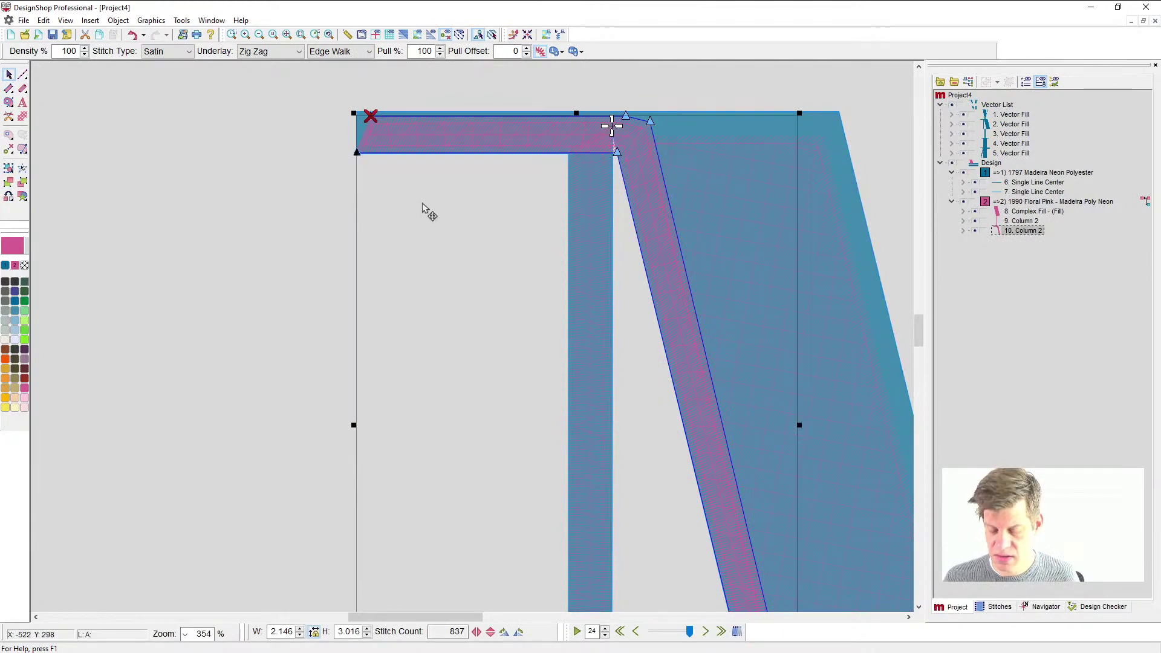
pyautogui.hotkey('ctrl', 'z')
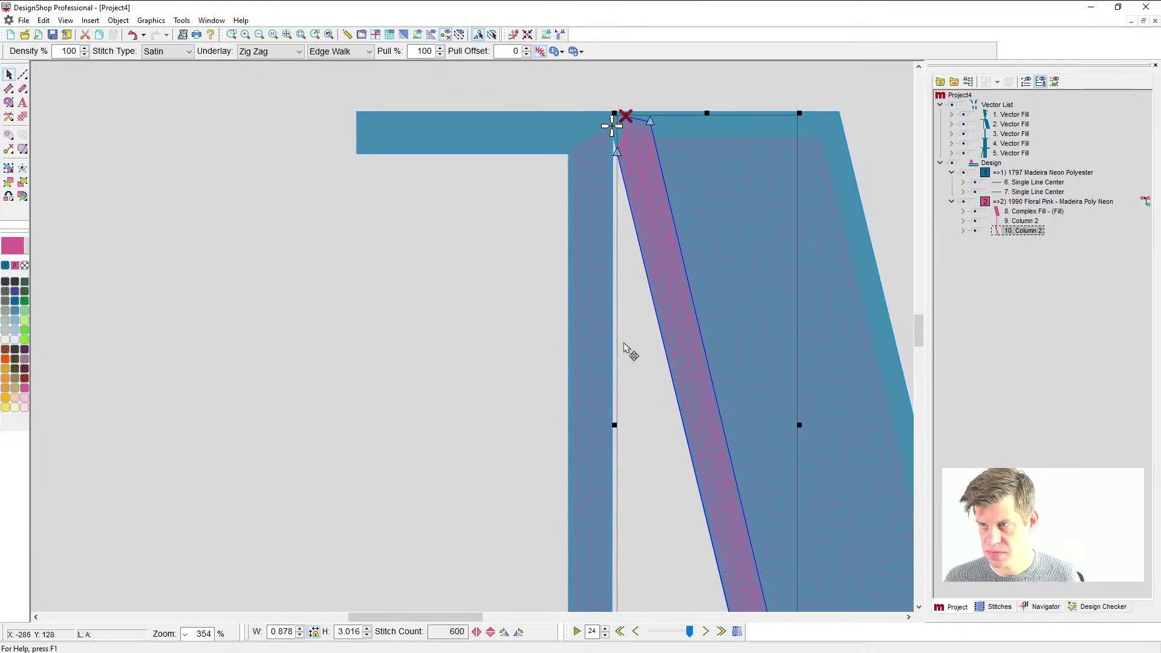
# - Move the diagonal column's entry point from its bottom to its top end and add a slanted direction line across its upper part
pyautogui.scroll(-4, 625, 349)
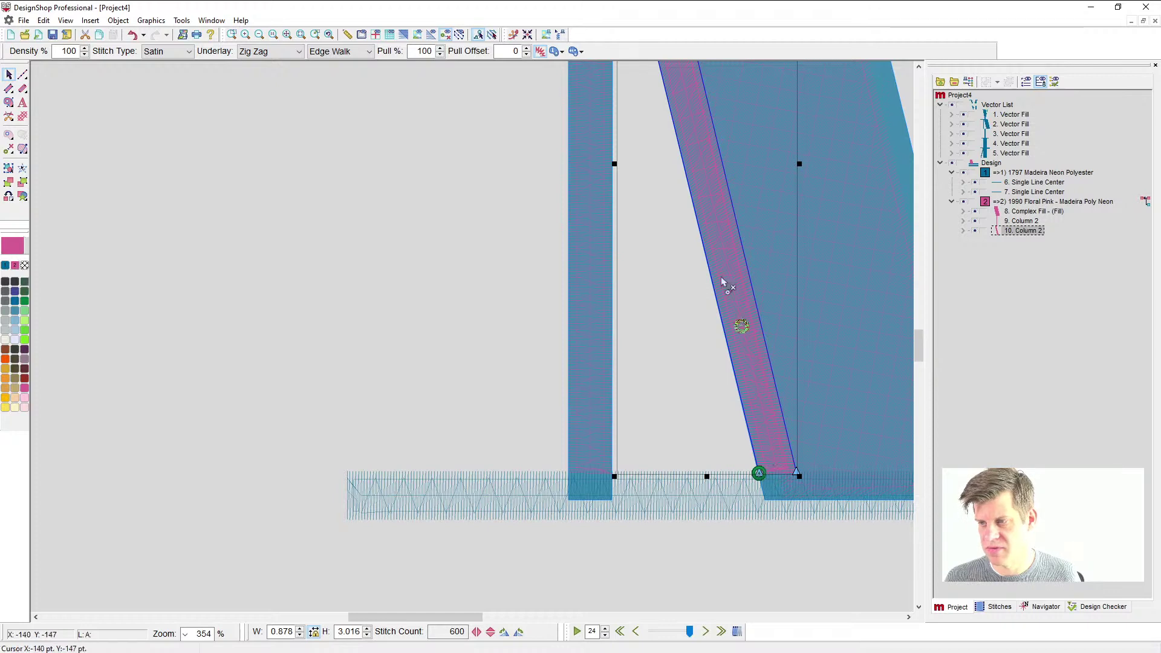
pyautogui.click(682, 95)
pyautogui.scroll(3, 698, 199)
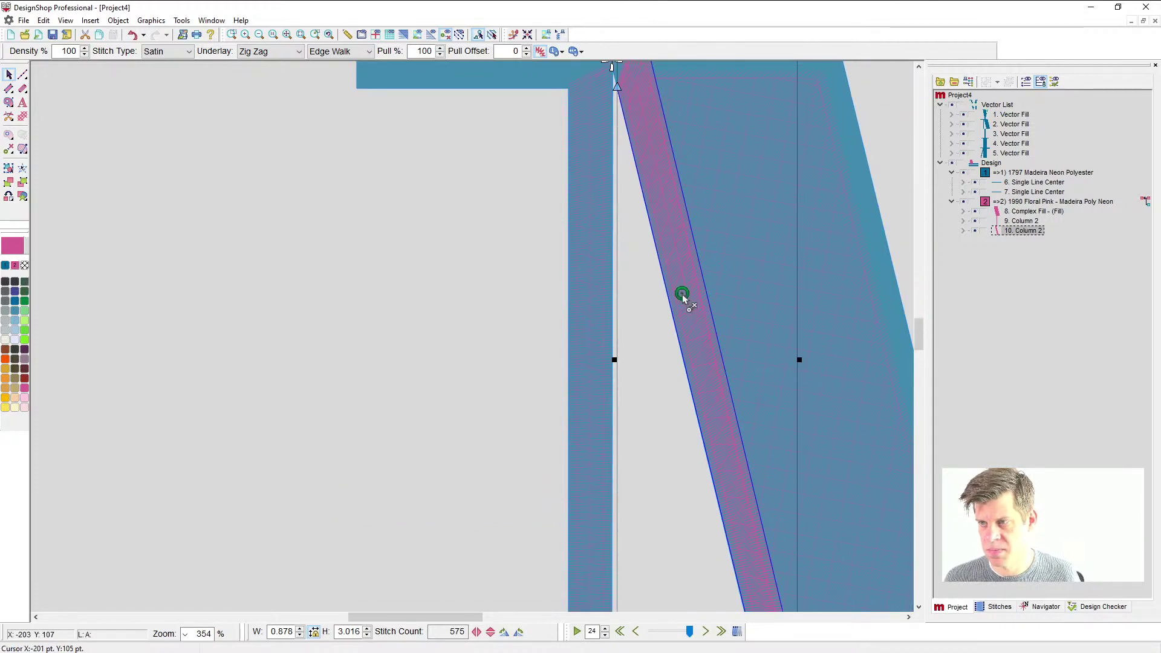
pyautogui.moveTo(682, 294); pyautogui.dragTo(618, 64)
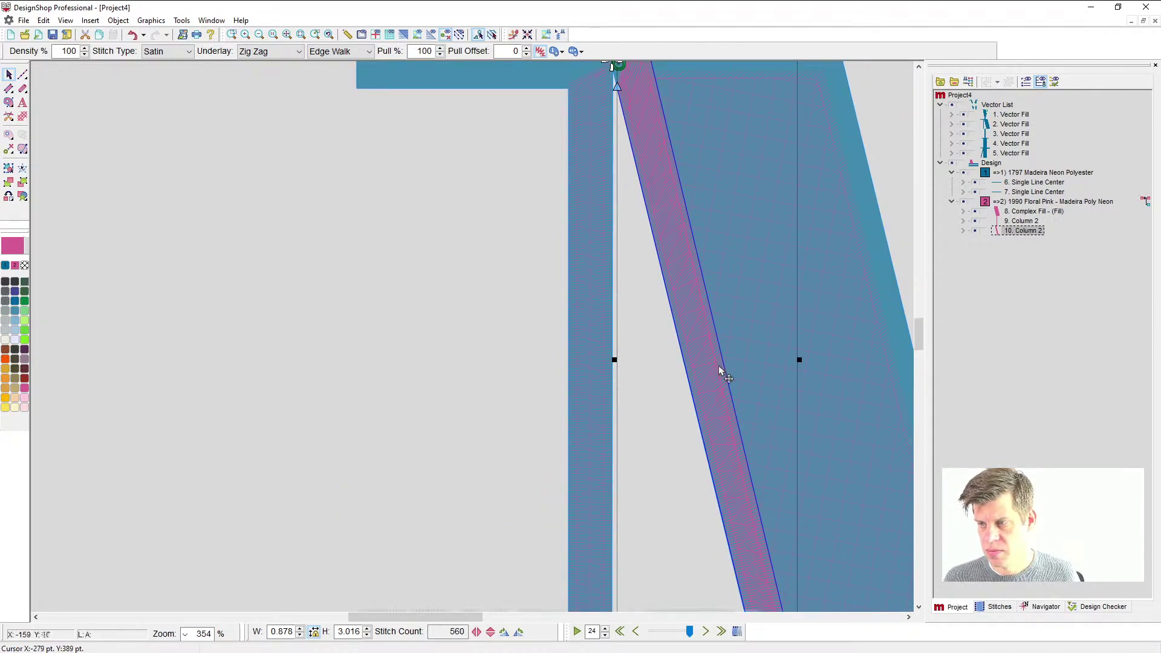
pyautogui.click(22, 148)
pyautogui.moveTo(759, 280); pyautogui.dragTo(610, 339)
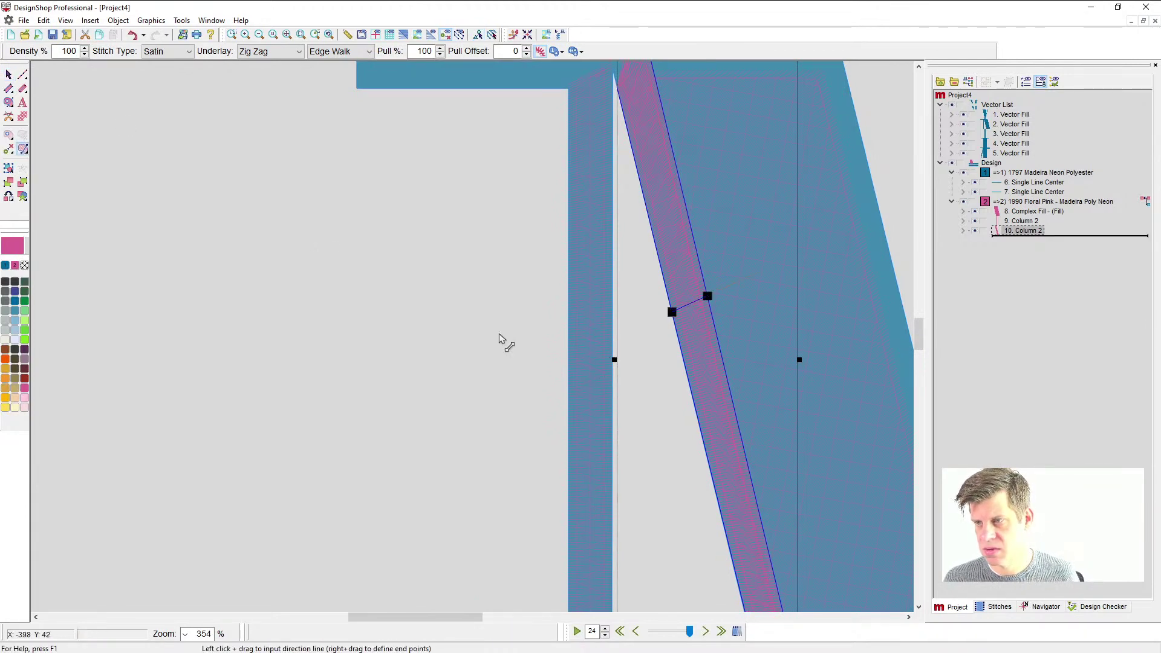
# - Start a Column 2 and trace its first side along the serif's underside and down inside the fill's right edge to the crossbar
pyautogui.click(8, 88)
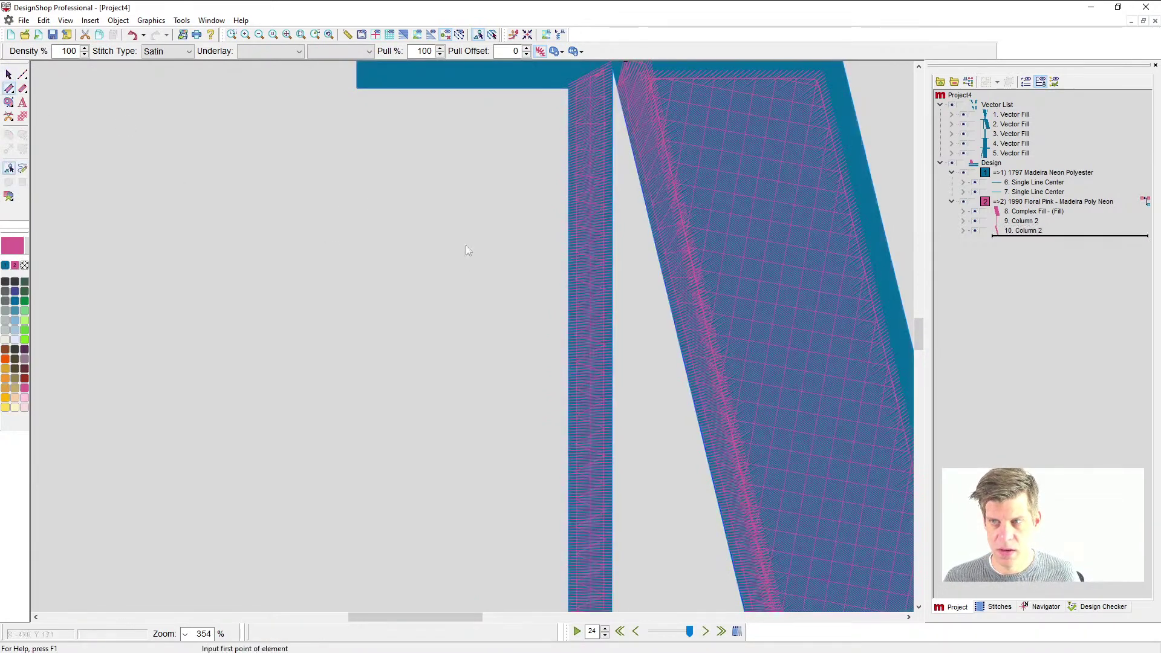
pyautogui.scroll(3, 465, 245)
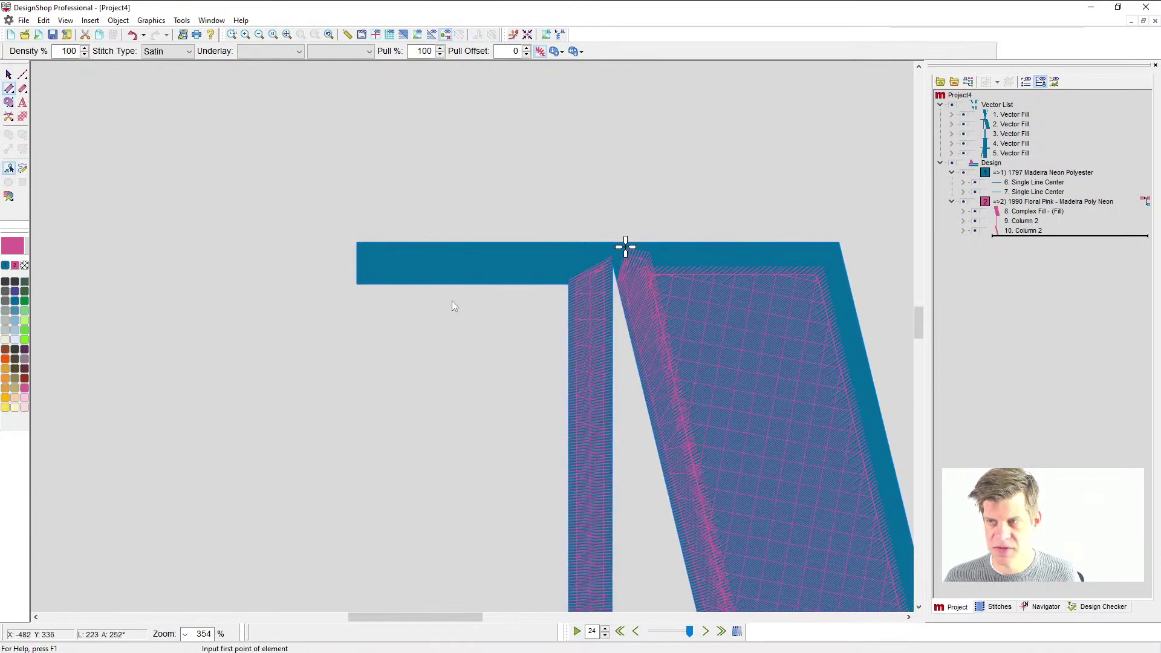
pyautogui.click(357, 283)
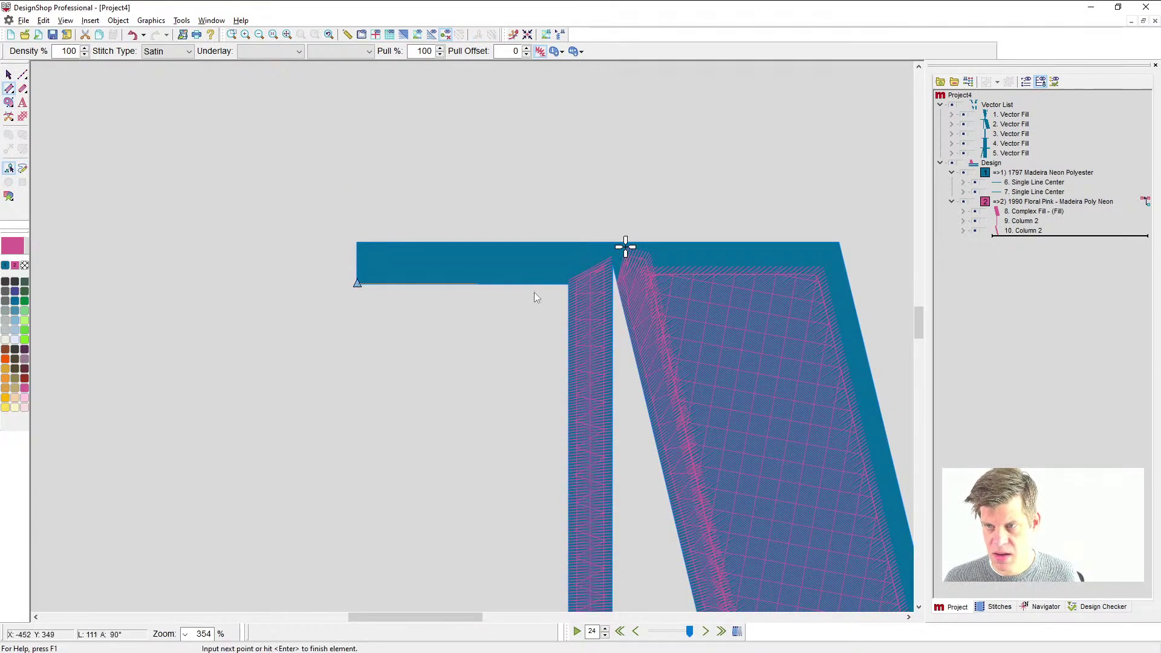
pyautogui.click(809, 290)
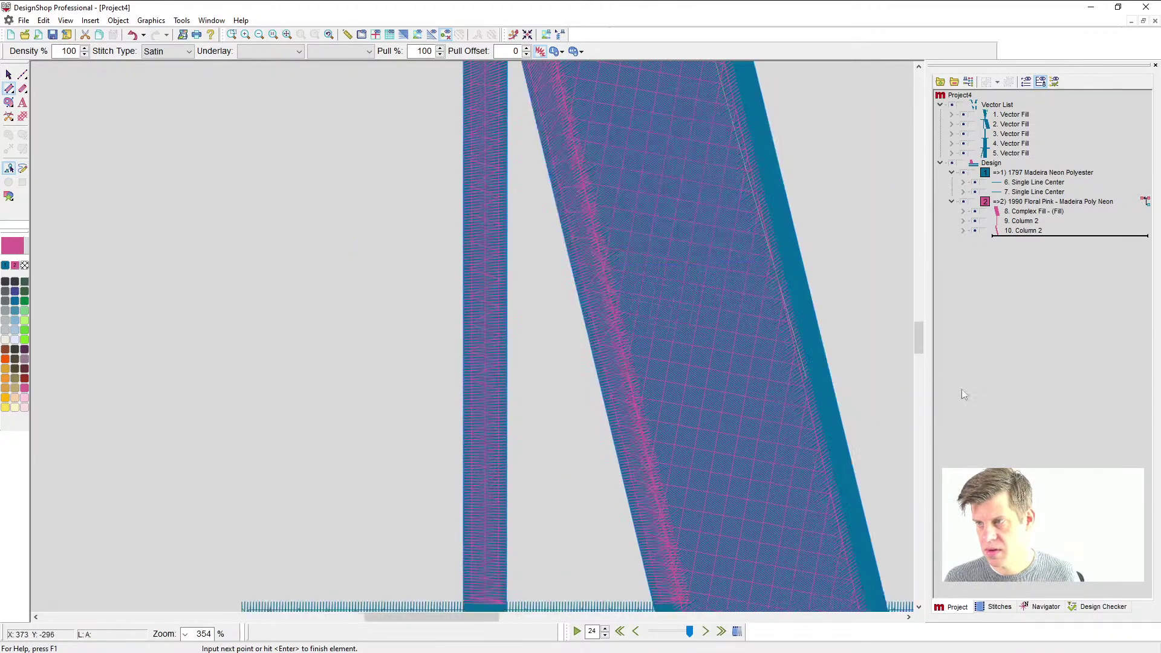
pyautogui.scroll(-2, 748, 462)
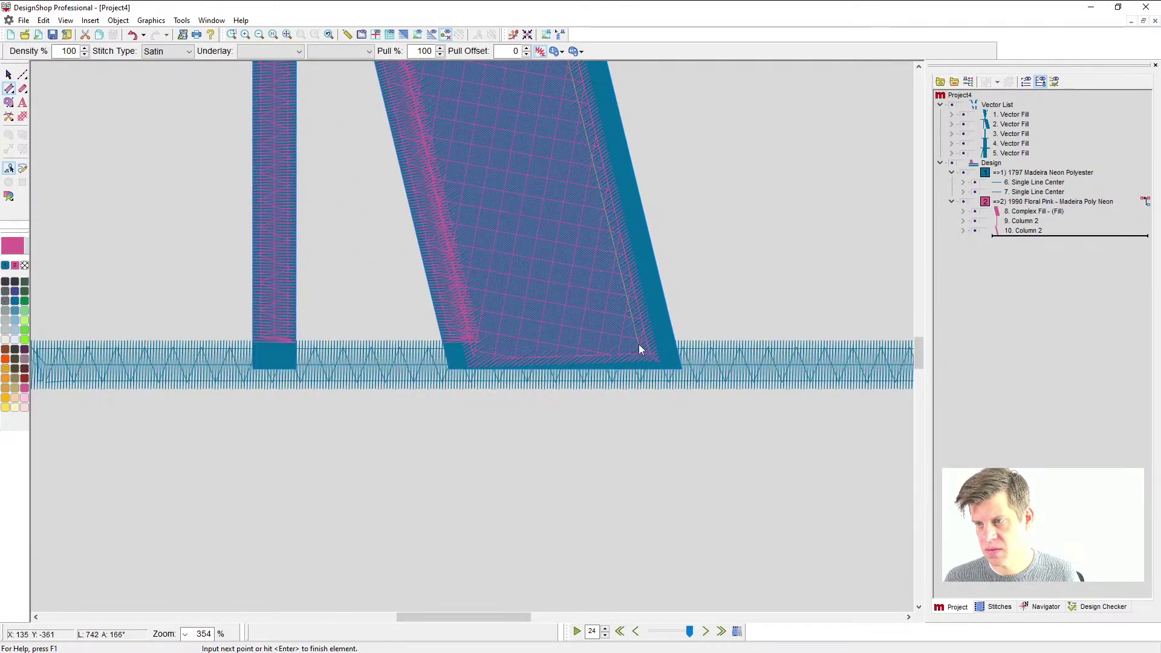
pyautogui.click(637, 343)
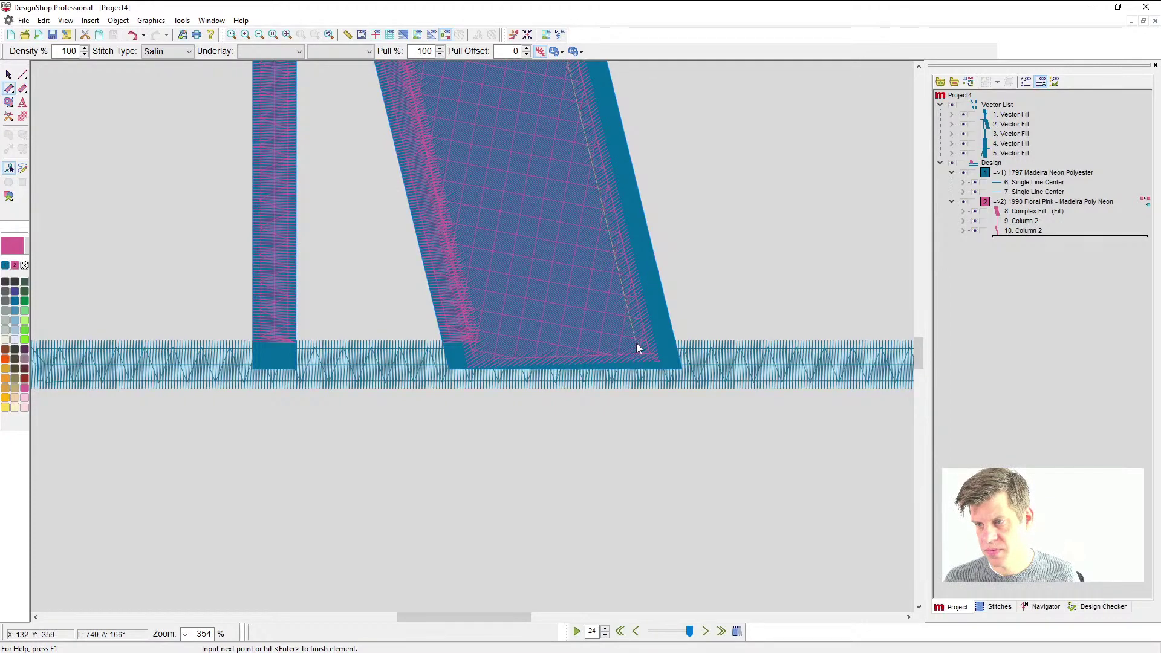
# - Complete the column's second side along the serif's upper edge and down the thick diagonal's outer right edge to the crossbar
pyautogui.scroll(2, 225, 296)
pyautogui.scroll(5, 225, 296)
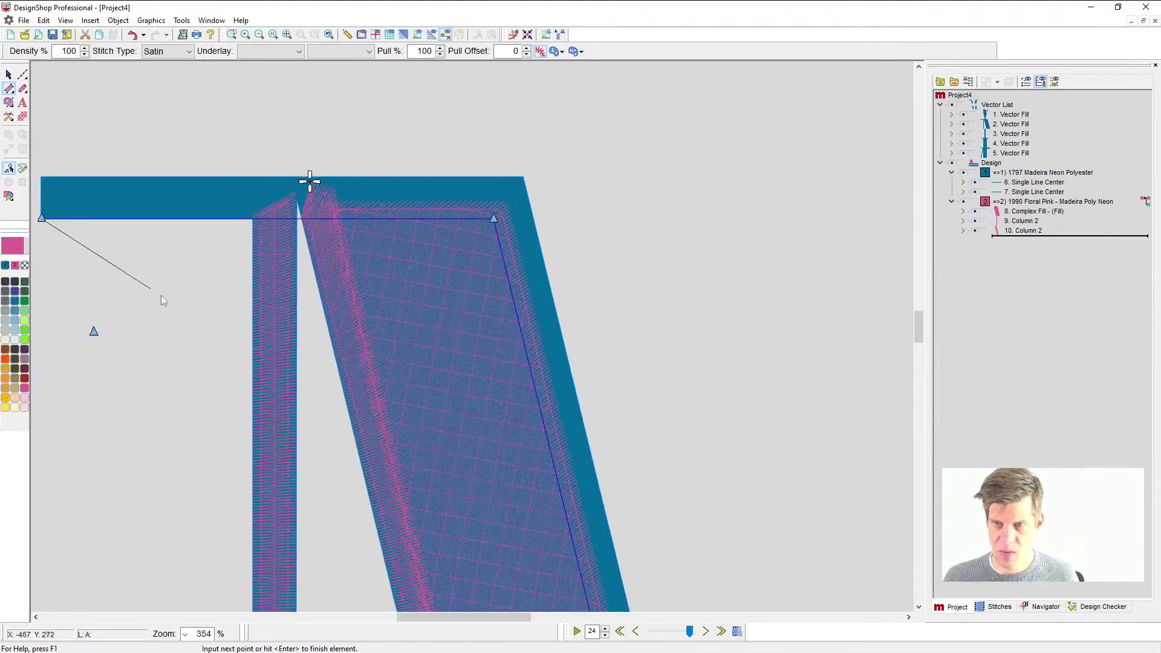
pyautogui.click(42, 177)
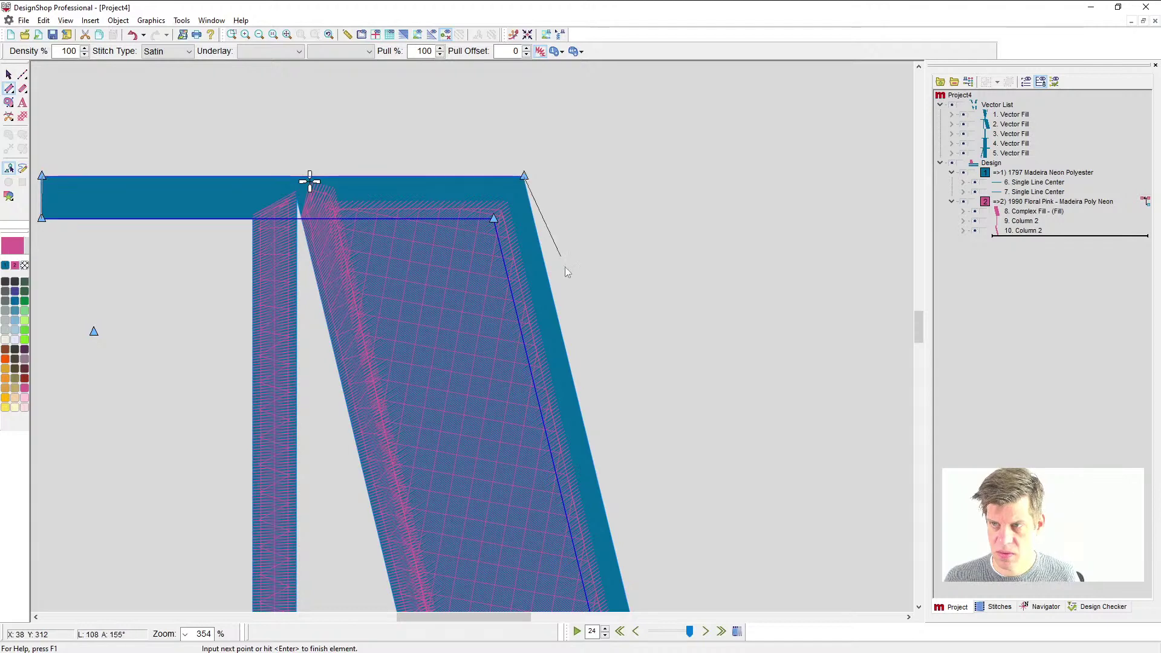
pyautogui.scroll(-3, 562, 363)
pyautogui.click(635, 537)
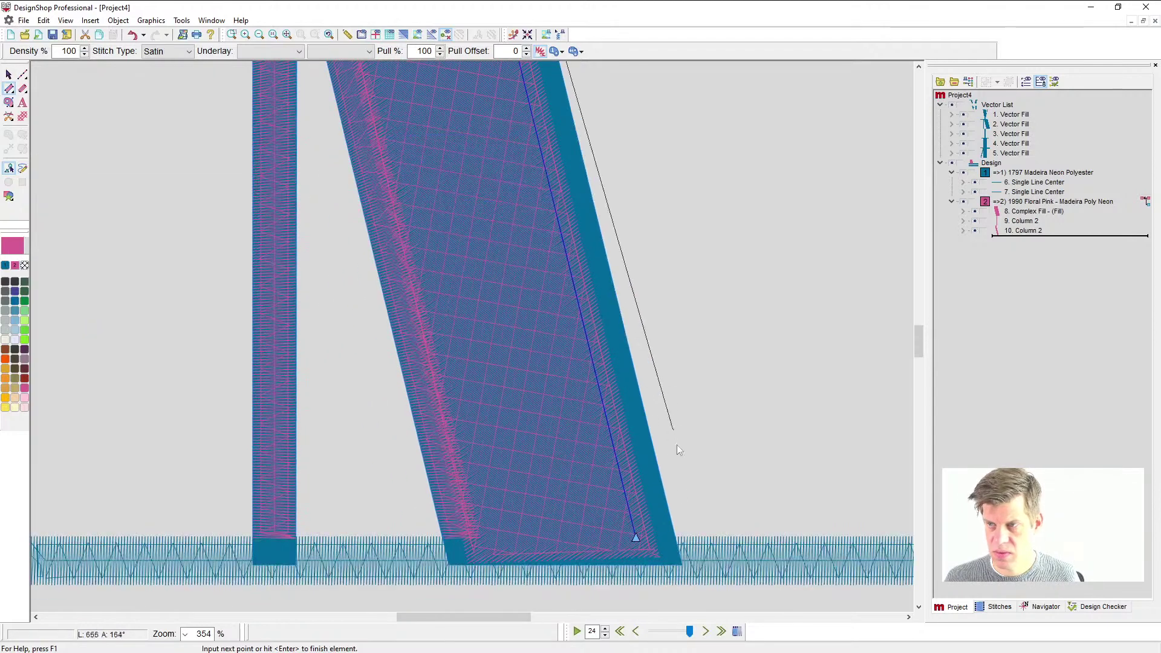
pyautogui.click(676, 539)
pyautogui.press('Return')
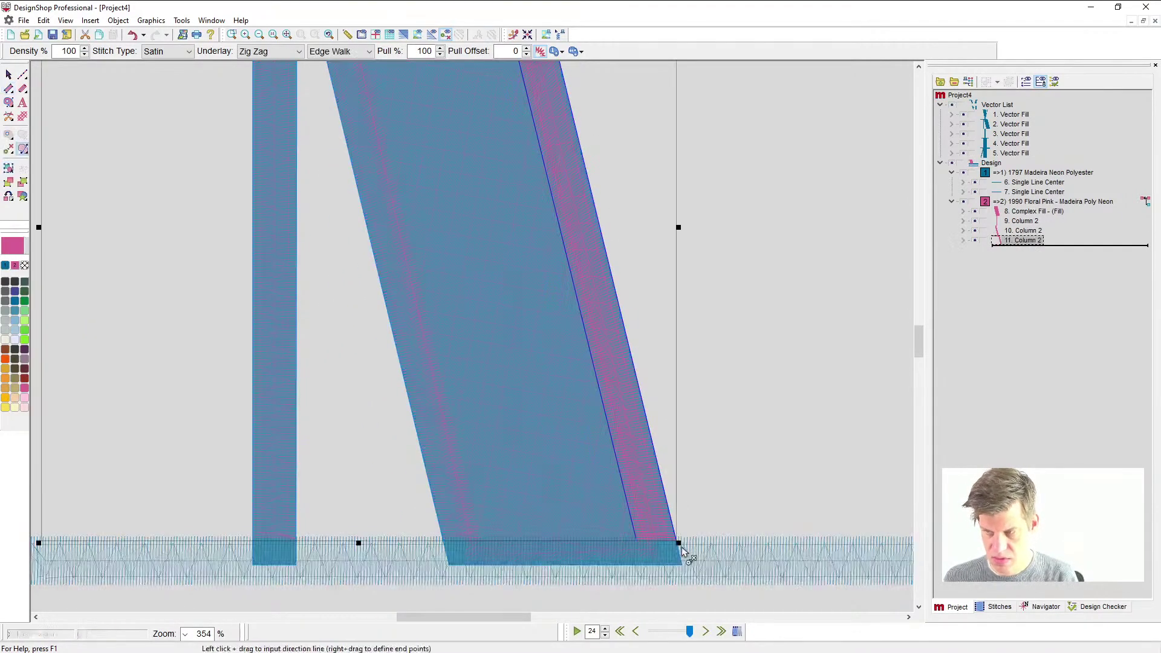
# - Add slanted direction lines across the new column's lower and upper diagonal and a vertical one across the top bar before the corner
pyautogui.moveTo(678, 358); pyautogui.dragTo(559, 427)
pyautogui.scroll(-4, 559, 427)
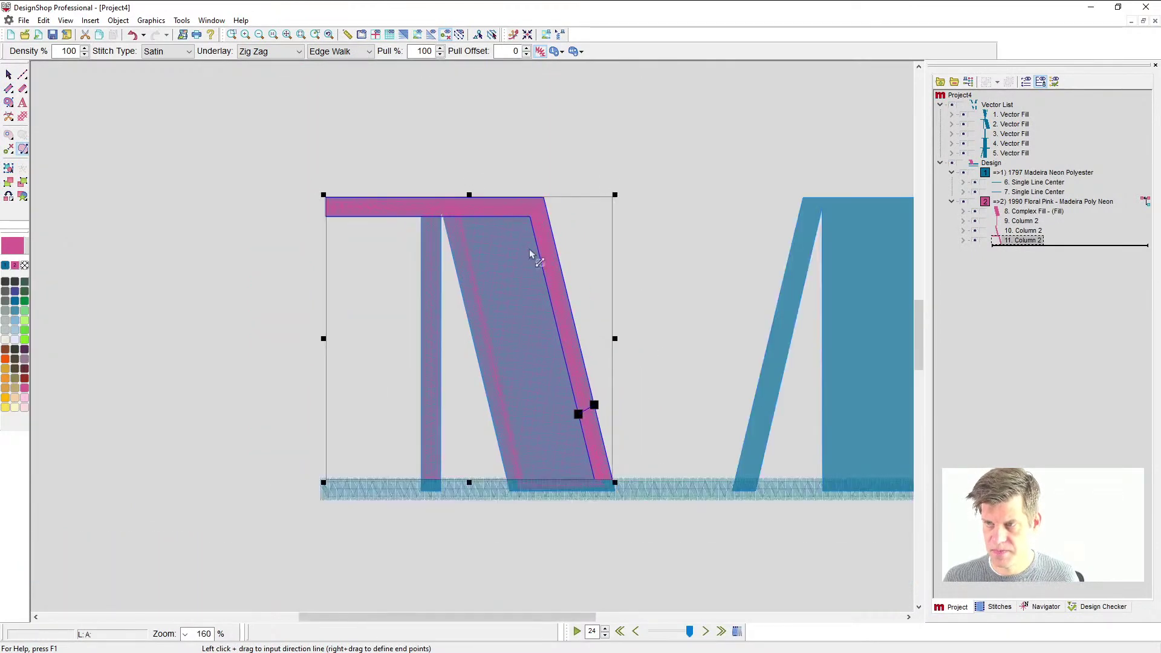
pyautogui.moveTo(494, 195); pyautogui.dragTo(605, 240)
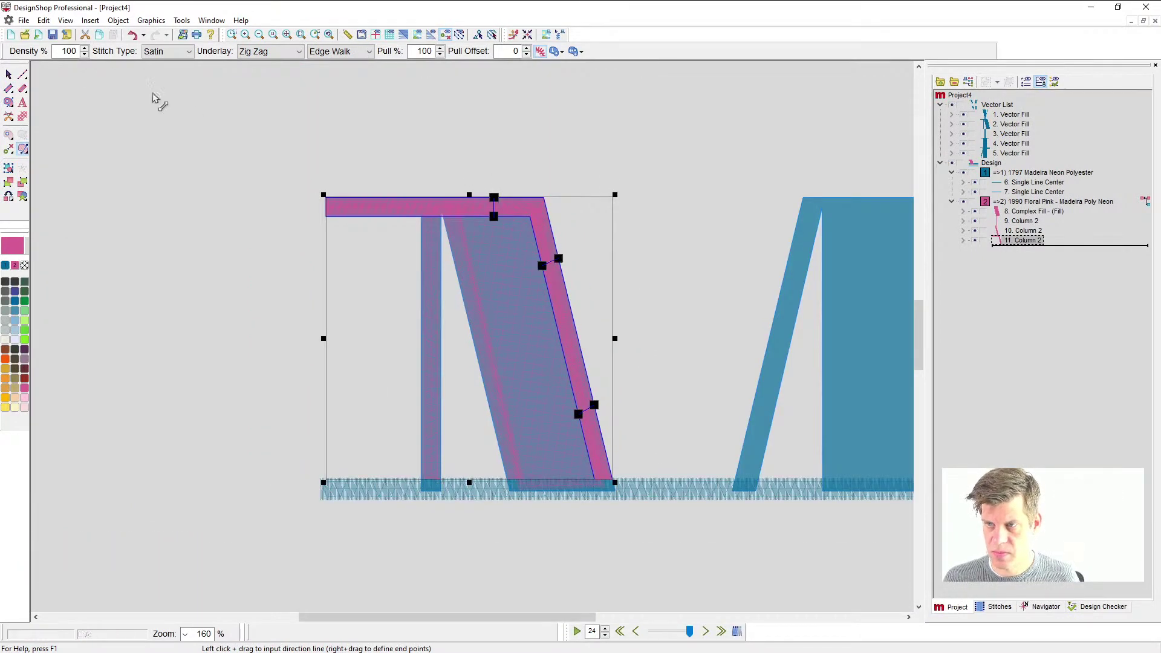
# - Move the new column's entry point from the serif's left end to the top edge above the thick diagonal's start
pyautogui.click(9, 74)
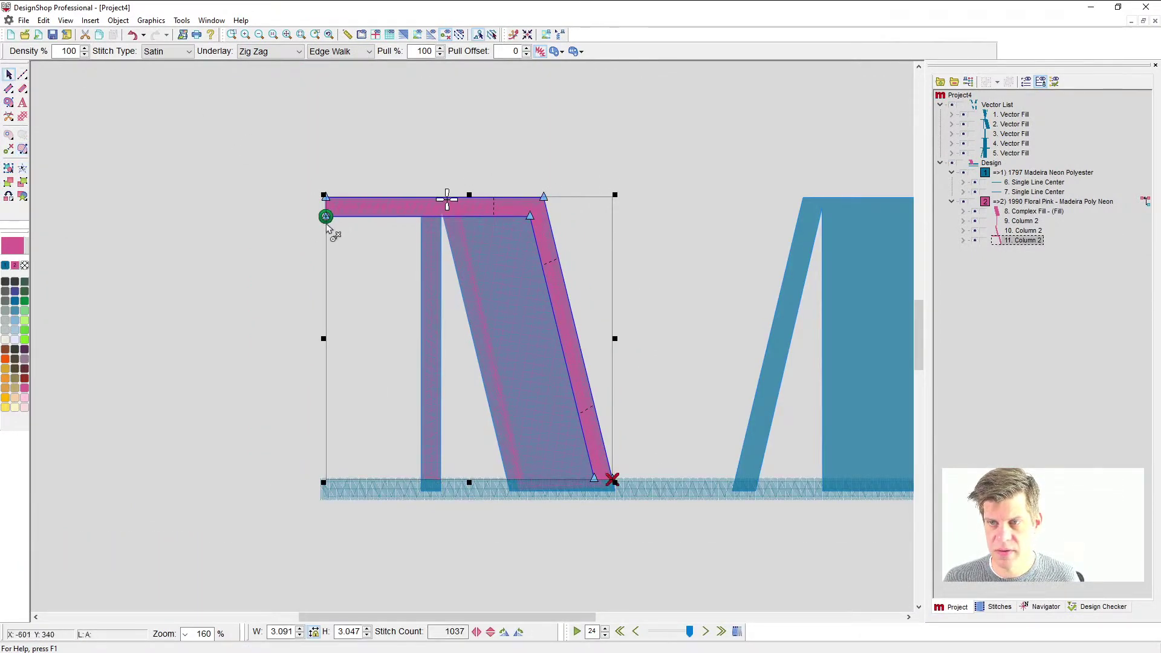
pyautogui.moveTo(326, 216); pyautogui.dragTo(446, 199)
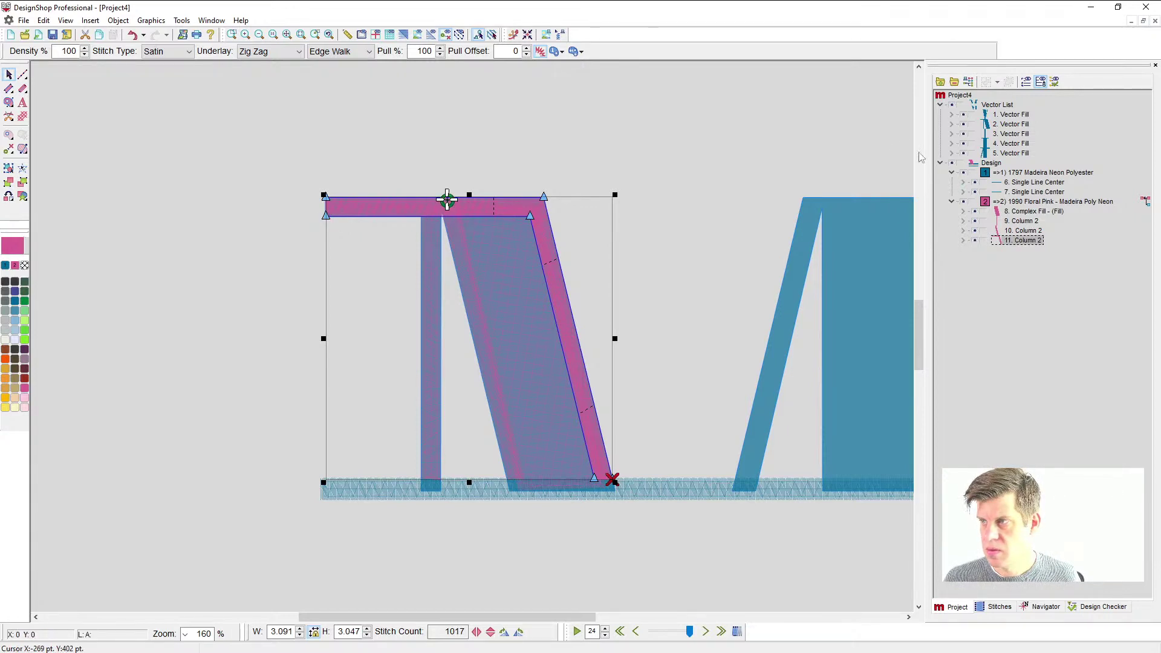
pyautogui.click(839, 138)
# - Hide the vector shapes and examine the stitched left half of the letter in 3D
pyautogui.click(953, 105)
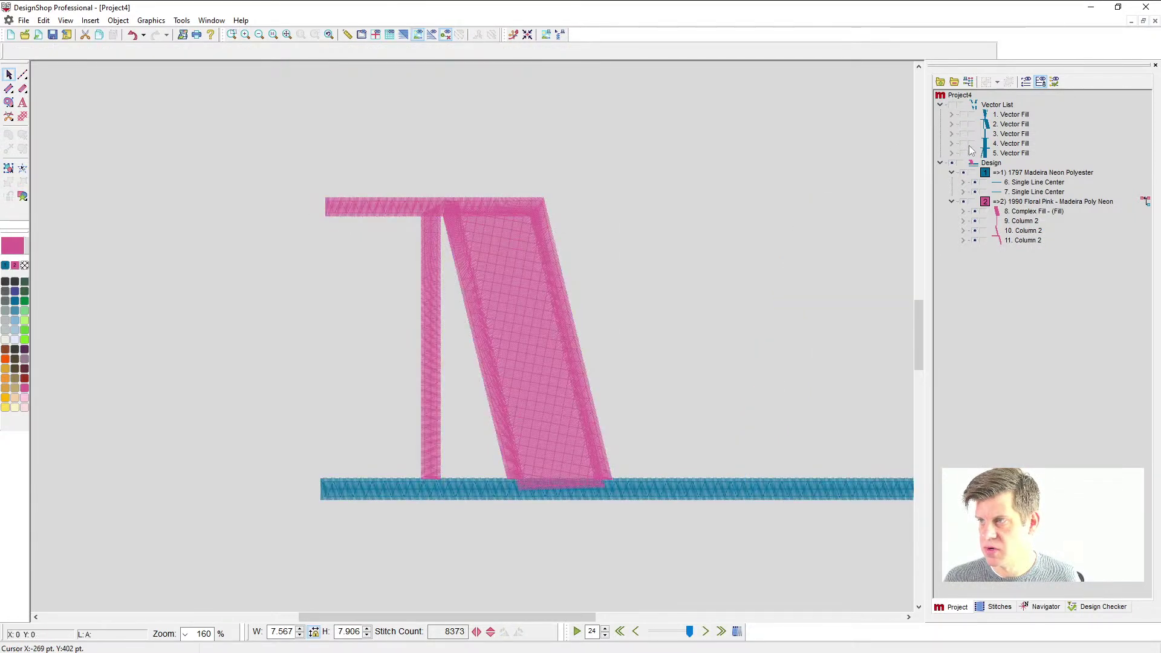
pyautogui.click(404, 35)
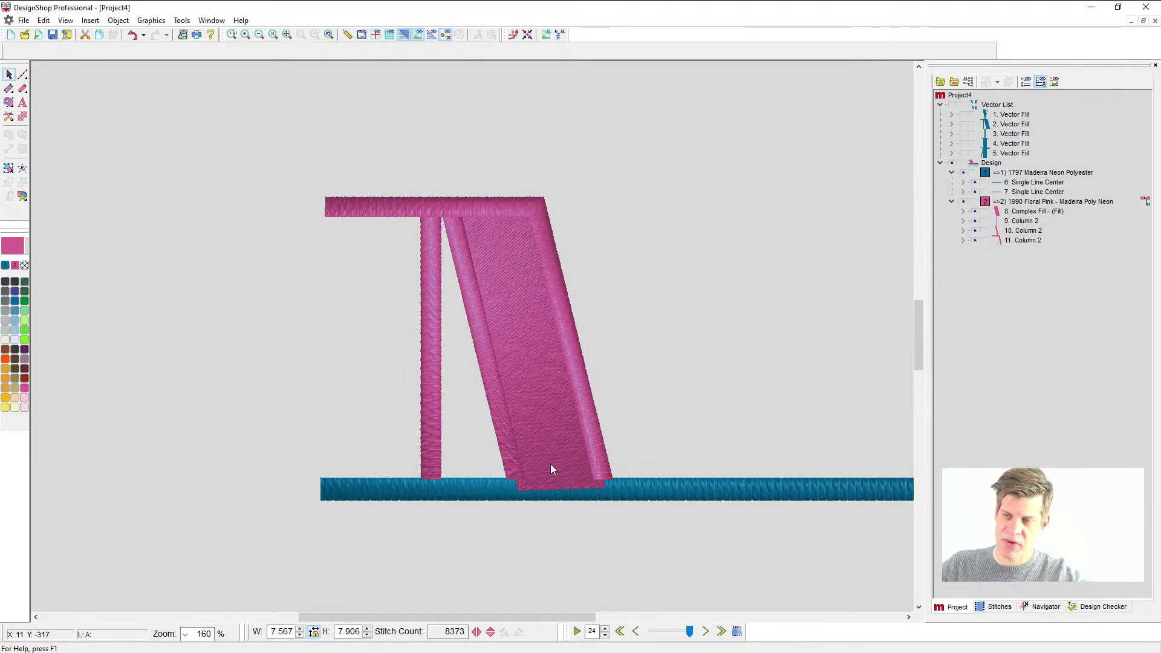
pyautogui.scroll(-2, 551, 463)
pyautogui.scroll(2, 518, 440)
pyautogui.hscroll(2, 544, 402)
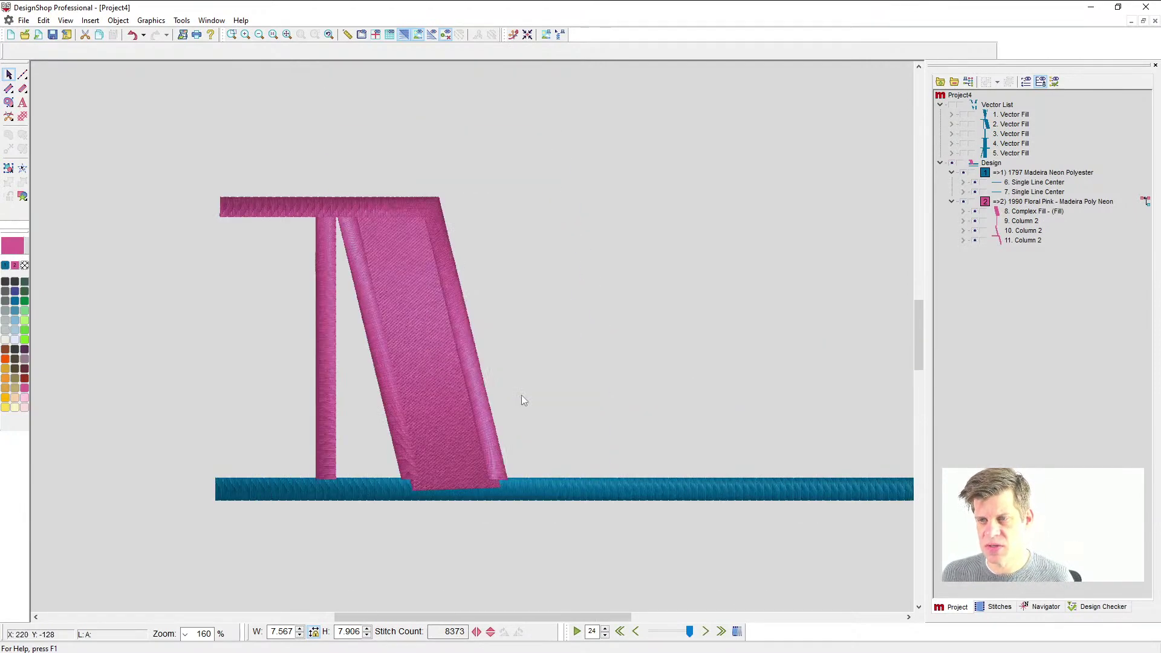
pyautogui.scroll(-1, 464, 392)
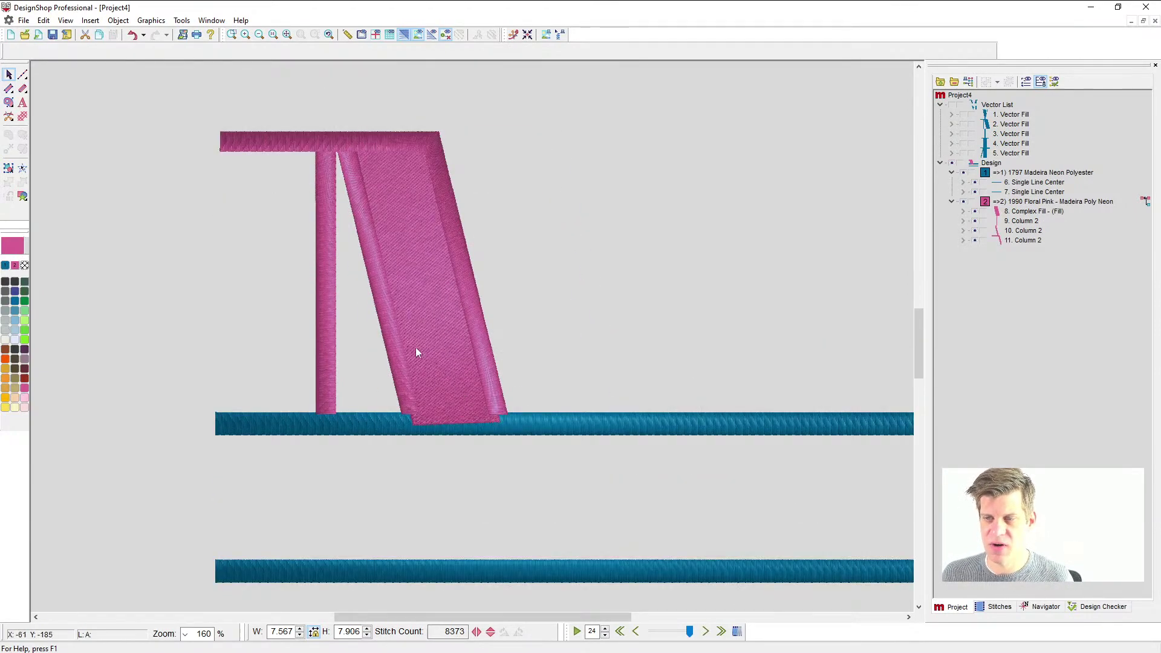
# - Change the thick diagonal's complex fill to the Decorative stitch type
pyautogui.click(417, 316)
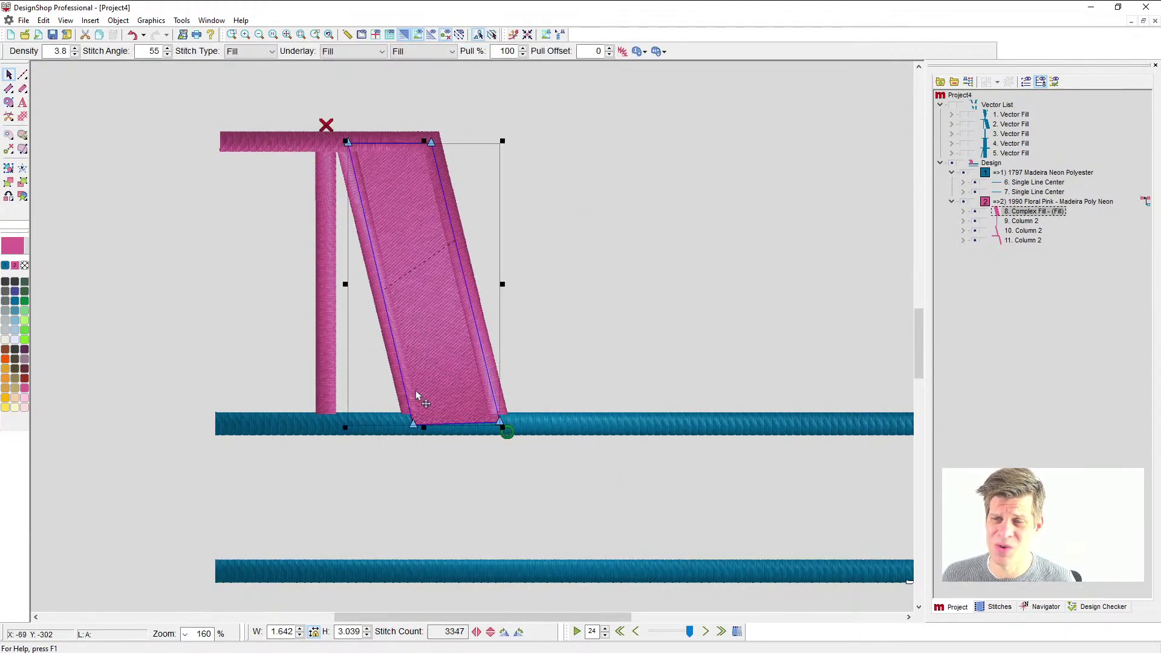
pyautogui.click(245, 53)
pyautogui.click(249, 100)
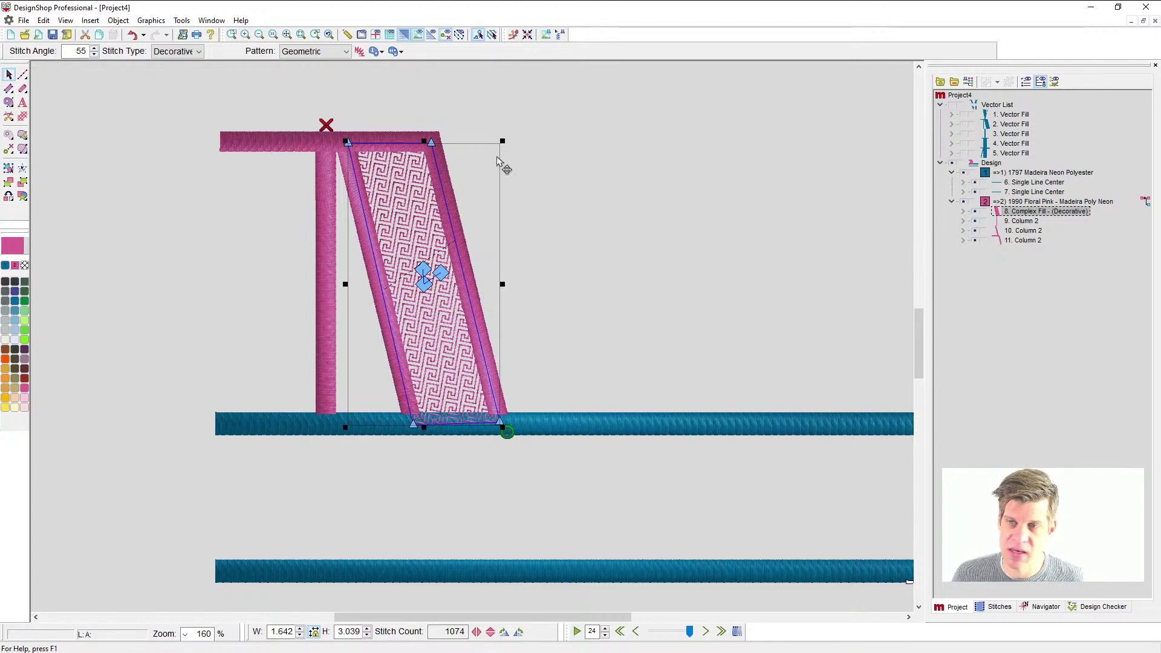
# - Turn off the 3D view and examine how the decorative fill's stitches meet the columns at the diagonal's top and bottom
pyautogui.scroll(1, 427, 176)
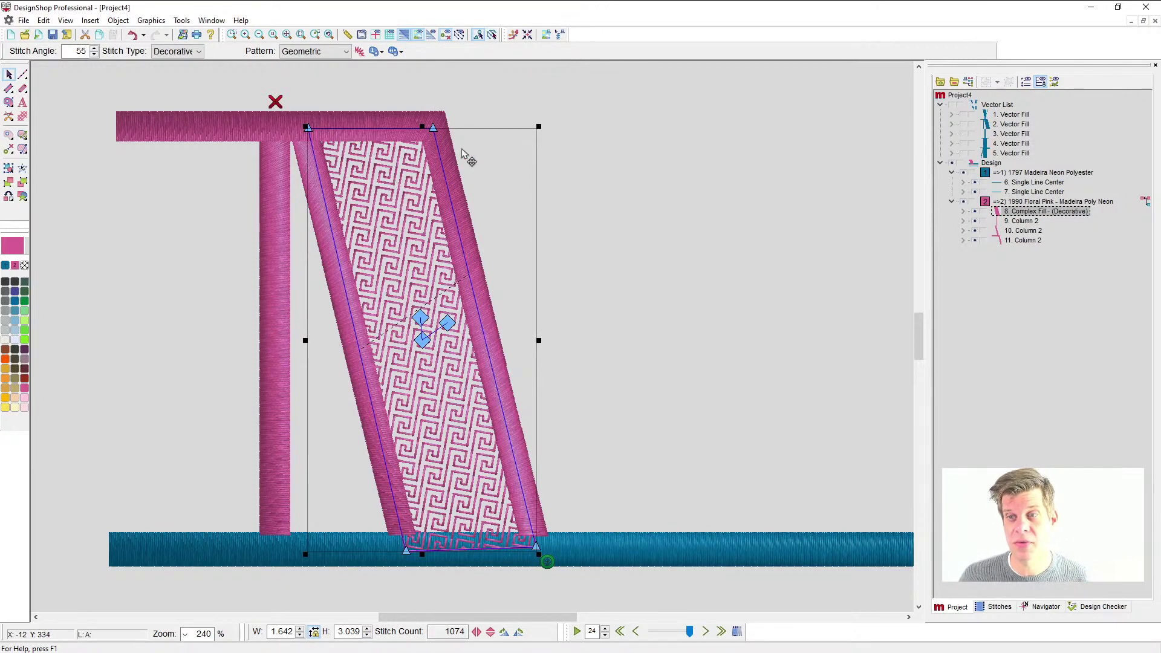
pyautogui.click(531, 90)
pyautogui.press('t')
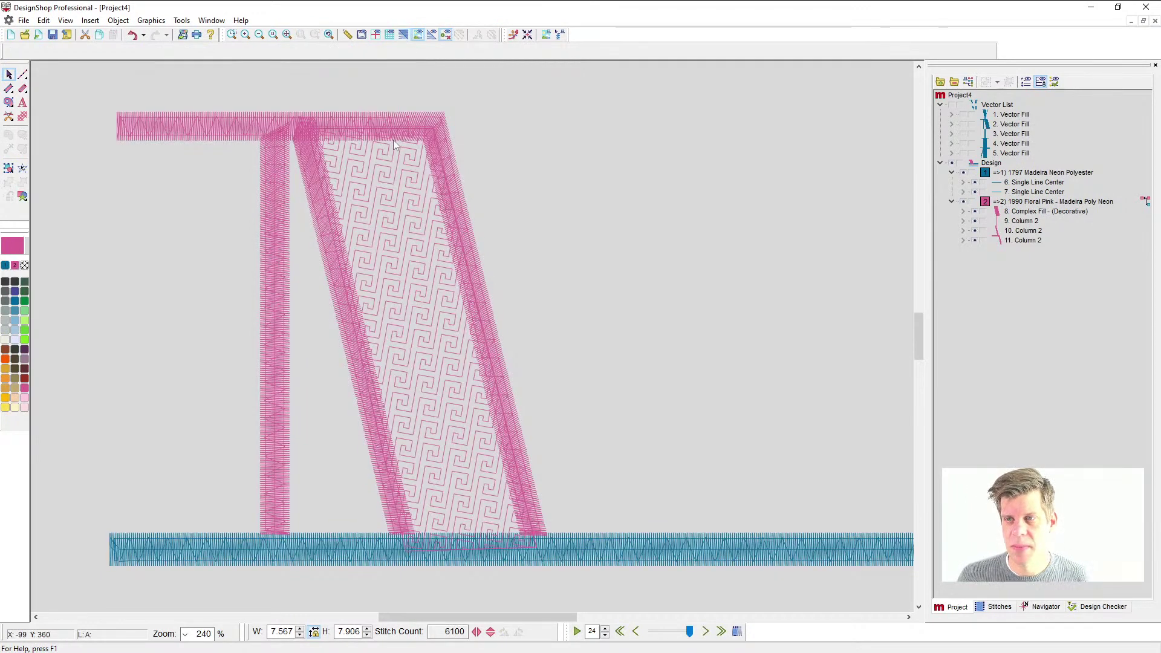
pyautogui.scroll(3, 398, 145)
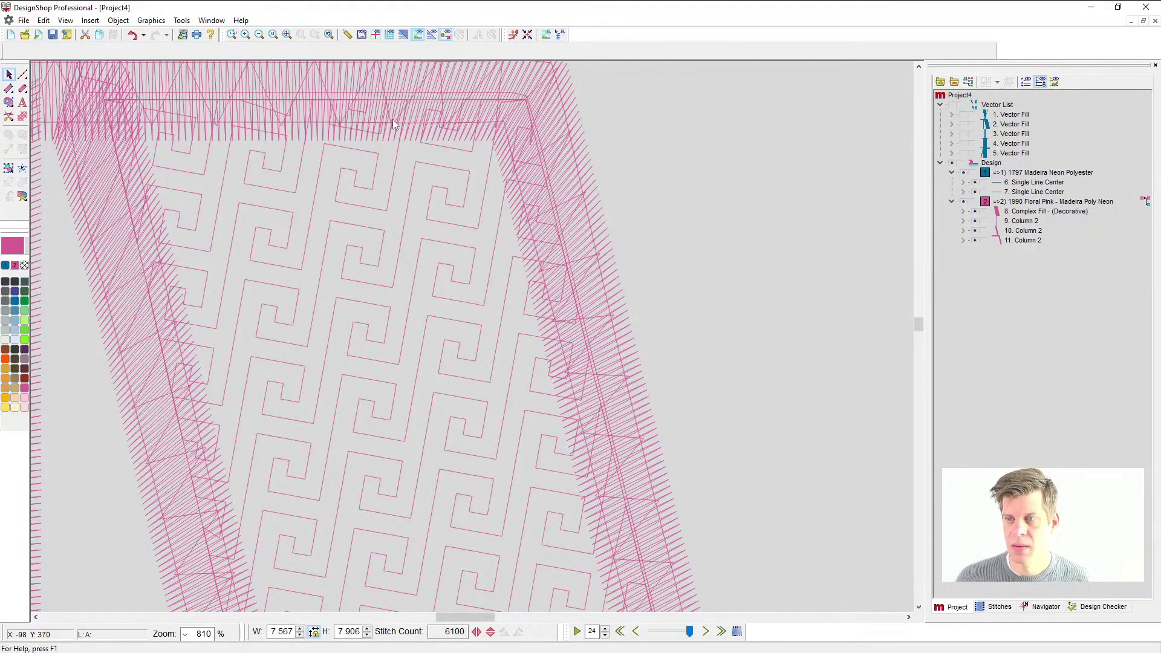
pyautogui.scroll(-5, 511, 429)
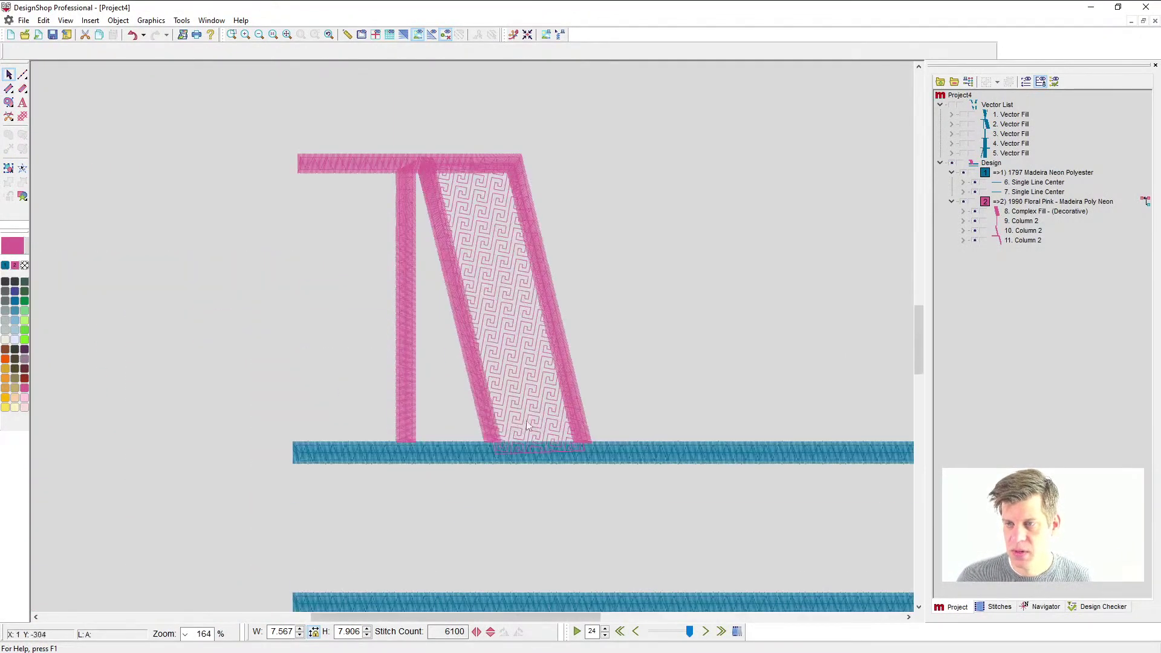
pyautogui.scroll(3, 744, 372)
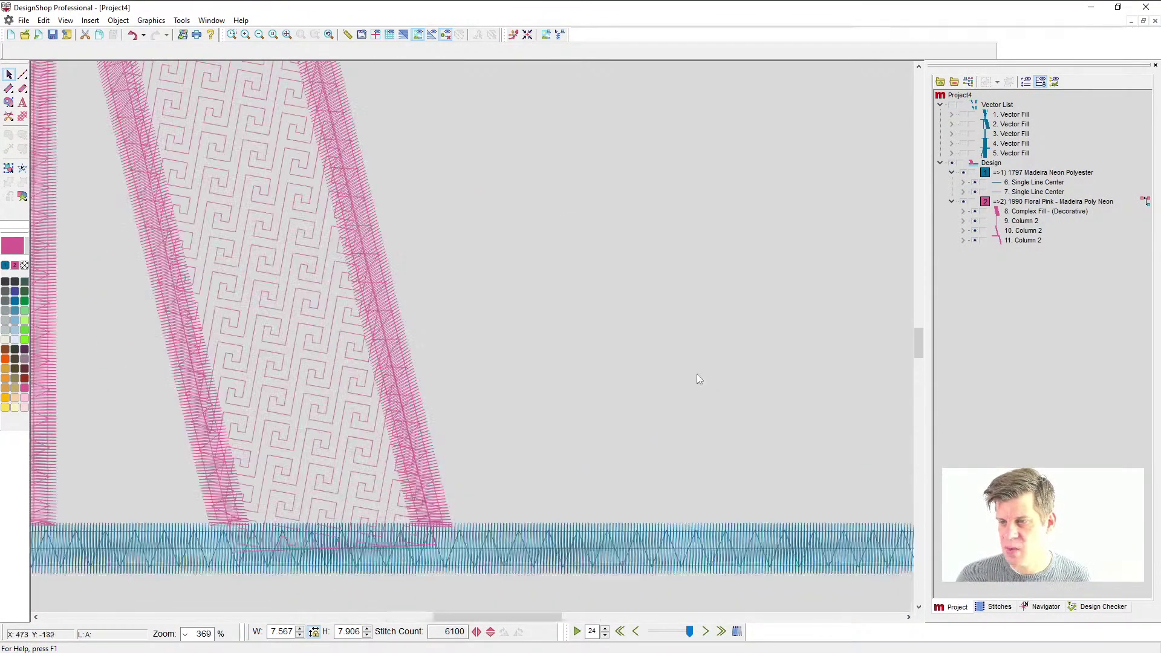
# - Show the vector shapes again and inspect the column covering the serif and the diagonal's right edge
pyautogui.click(953, 105)
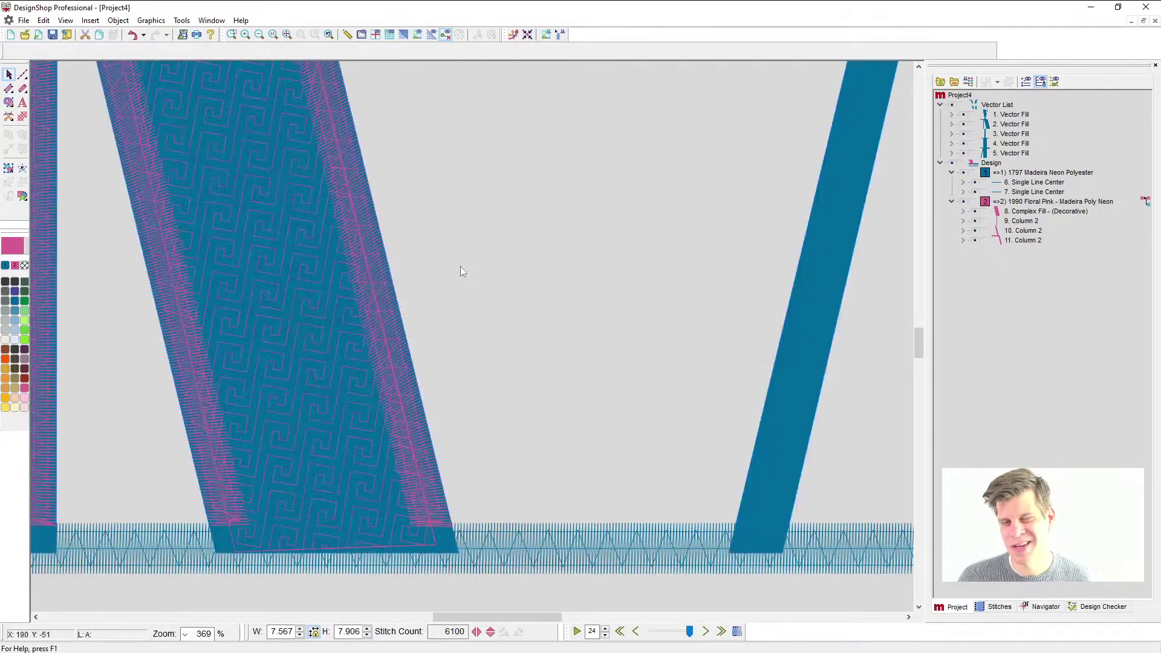
pyautogui.scroll(-3, 474, 337)
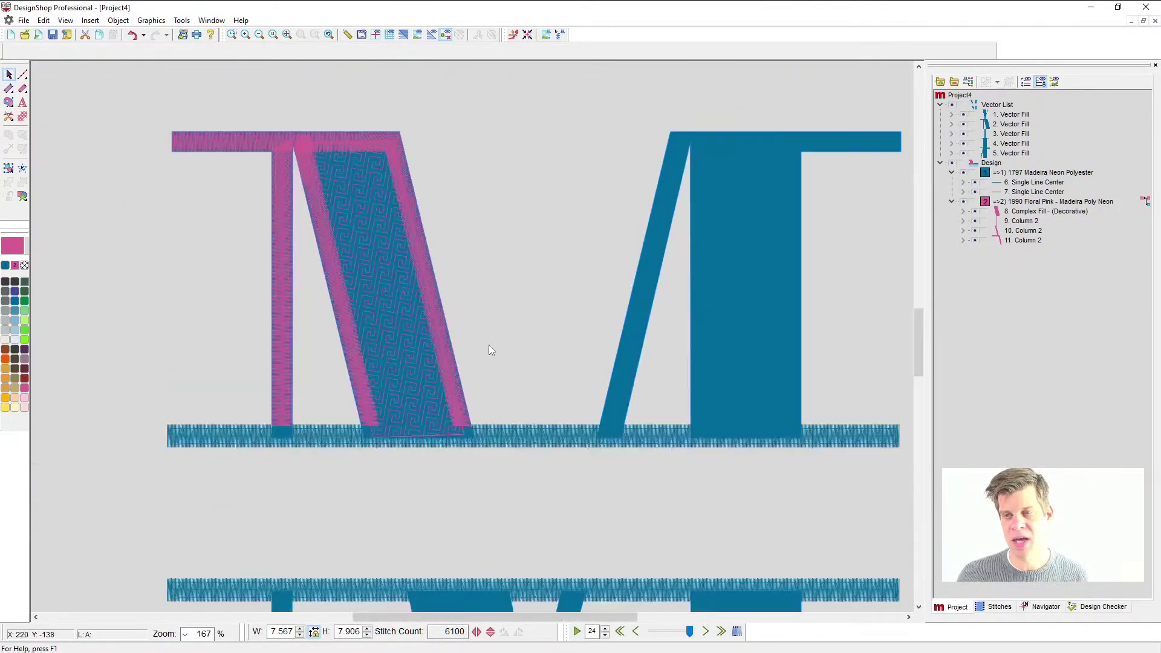
pyautogui.click(433, 421)
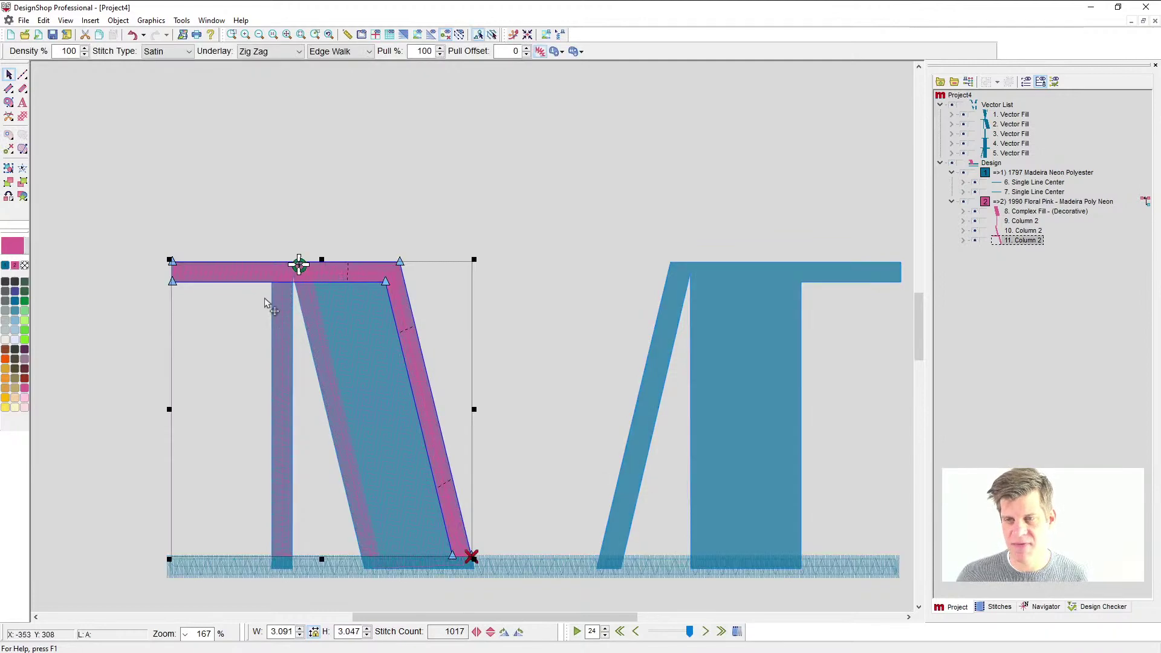
pyautogui.scroll(1, 264, 298)
pyautogui.press('Escape')
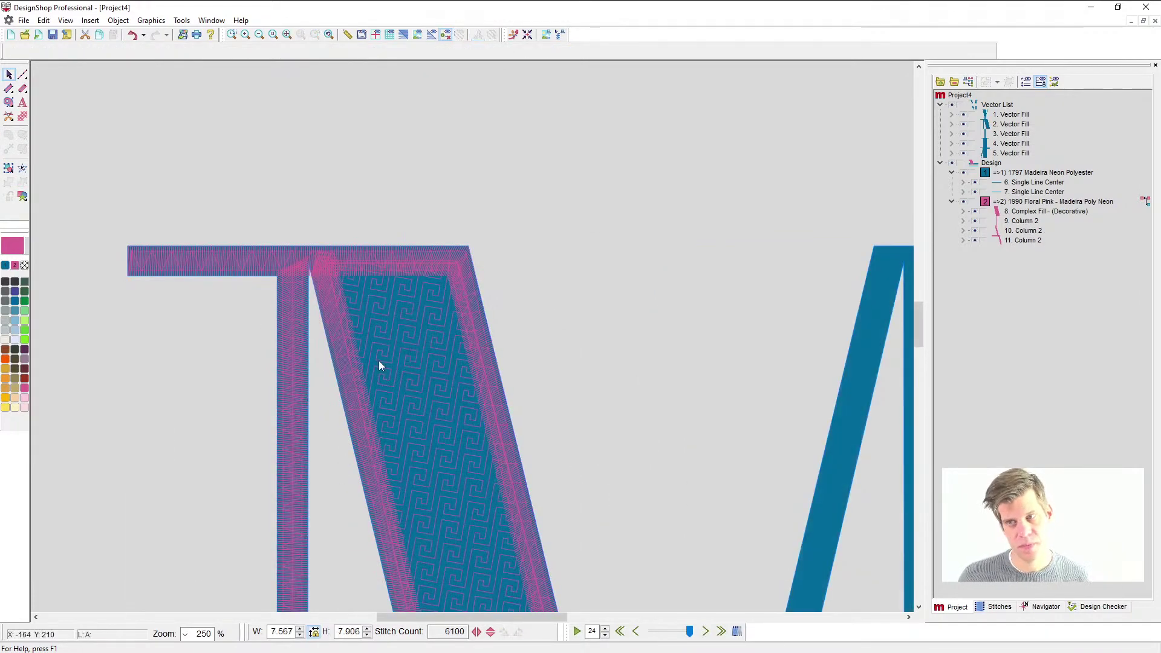
# - Display the stitches in 3D and move the decorative fill's top-left corner inward to the lower edge of the top column
pyautogui.click(426, 349)
pyautogui.scroll(1, 426, 348)
pyautogui.scroll(1, 422, 336)
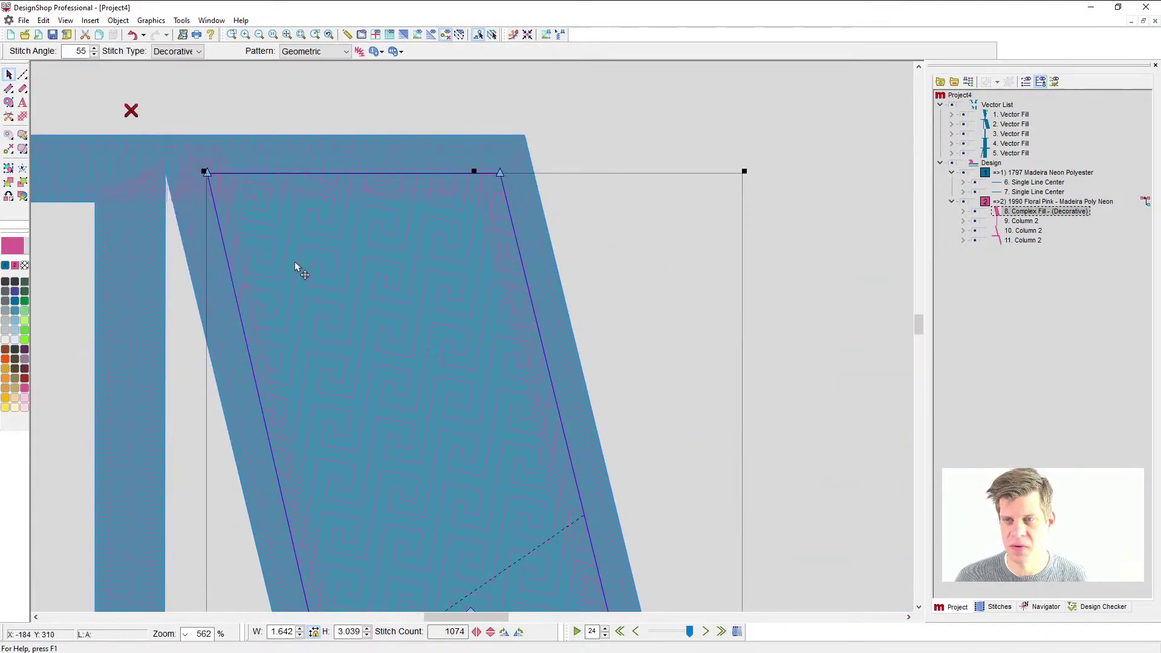
pyautogui.click(403, 35)
pyautogui.scroll(1, 351, 176)
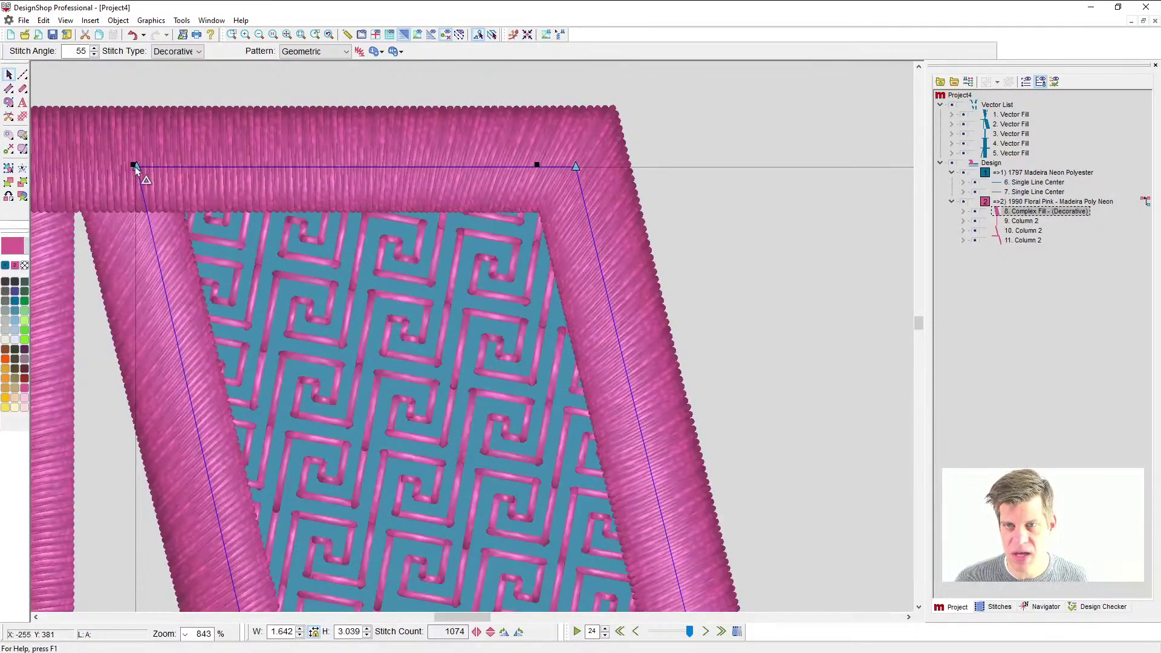
pyautogui.moveTo(183, 213); pyautogui.dragTo(184, 211)
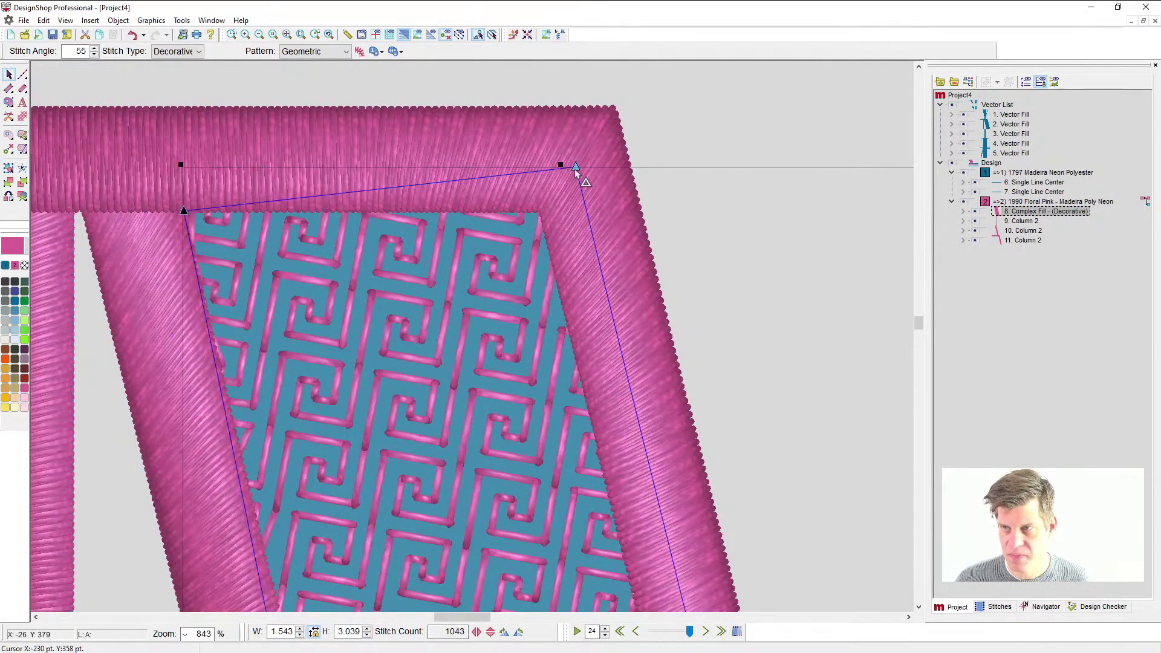
# - Move the decorative fill's top-right corner to the columns' inner corner and nudge it right and up underneath the satin border
pyautogui.moveTo(575, 169); pyautogui.dragTo(540, 211)
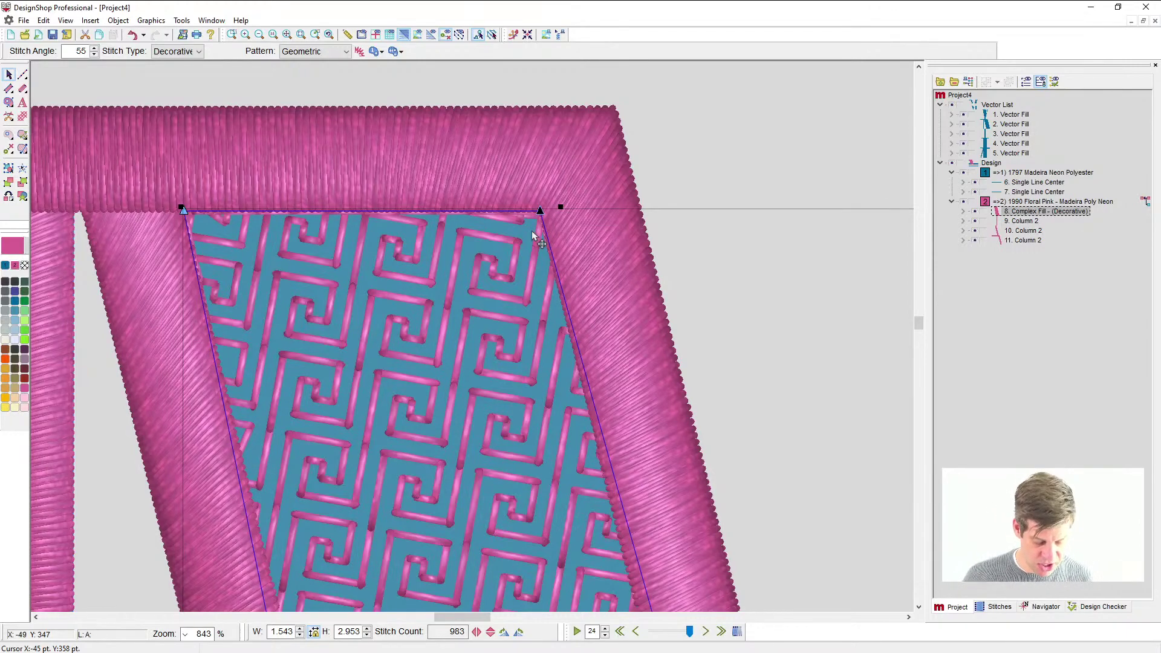
pyautogui.press('Right')
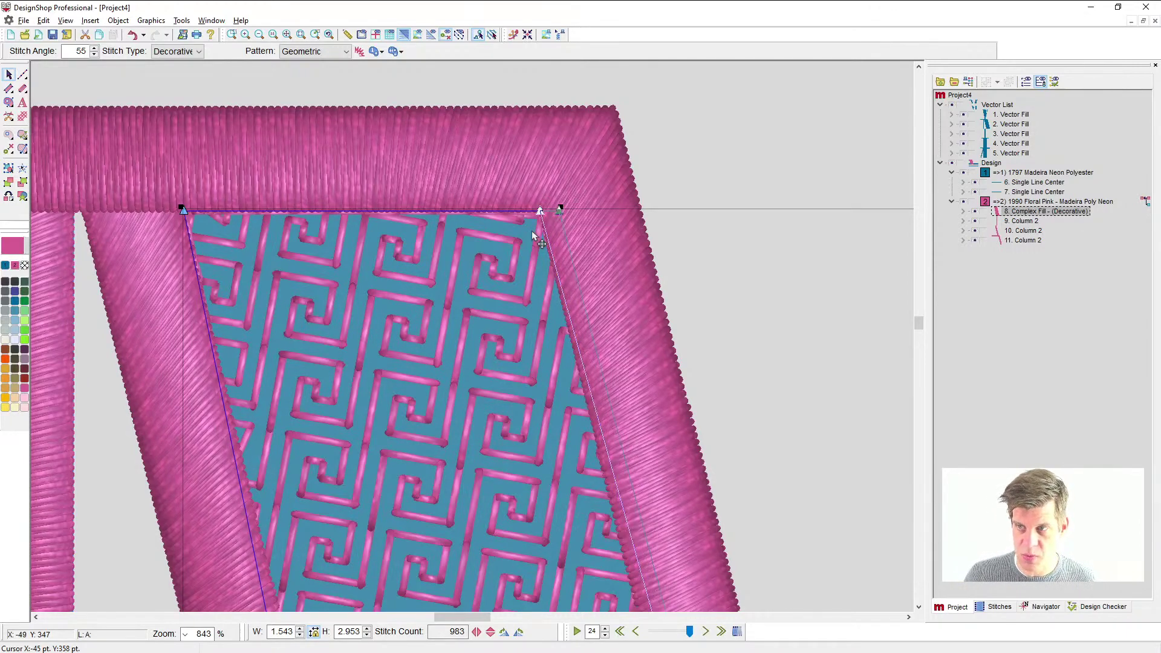
pyautogui.press('Up')
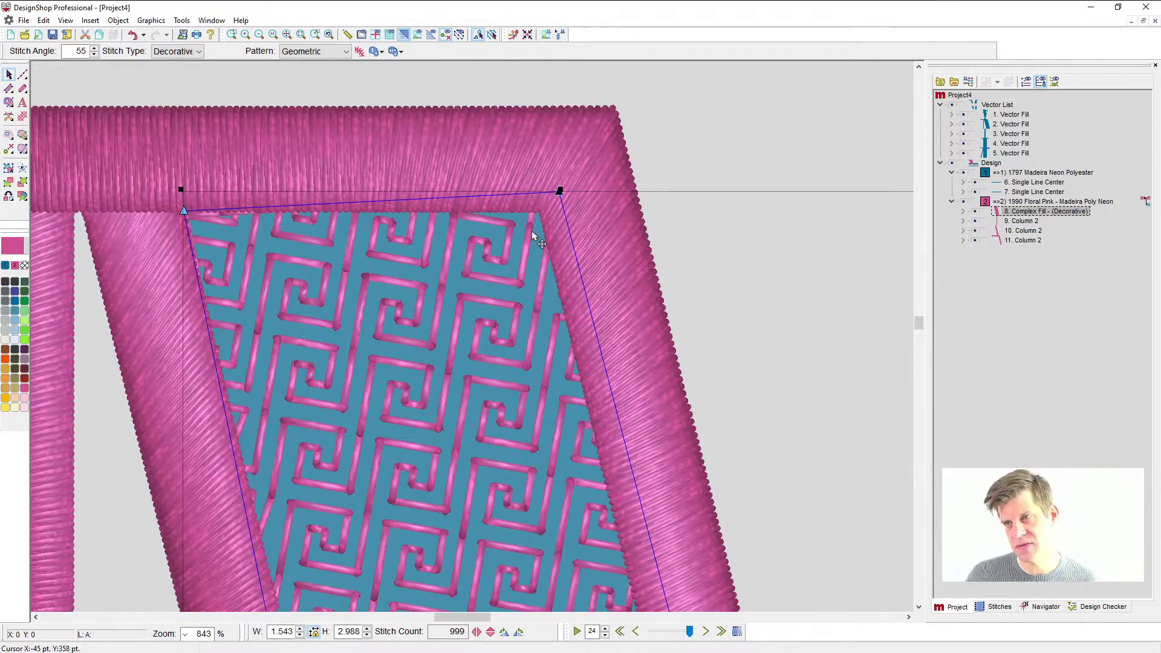
# - Move the decorative fill's top-right and top-left corners outward until they lie well beneath the surrounding satin columns
pyautogui.moveTo(559, 191); pyautogui.dragTo(569, 180)
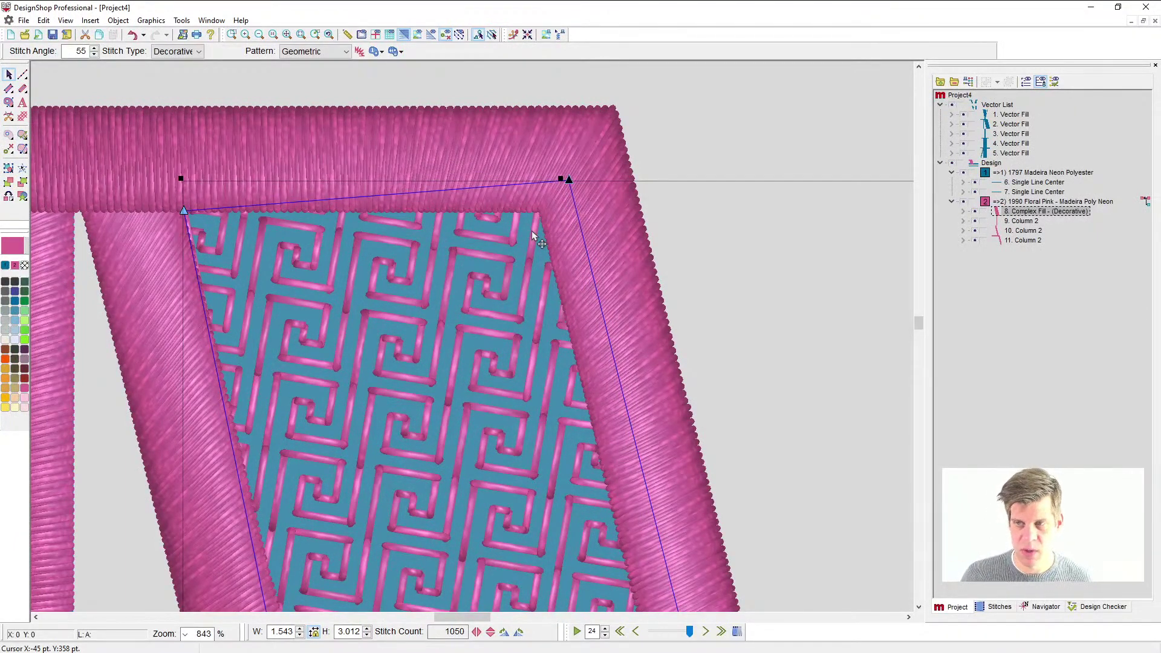
pyautogui.click(184, 211)
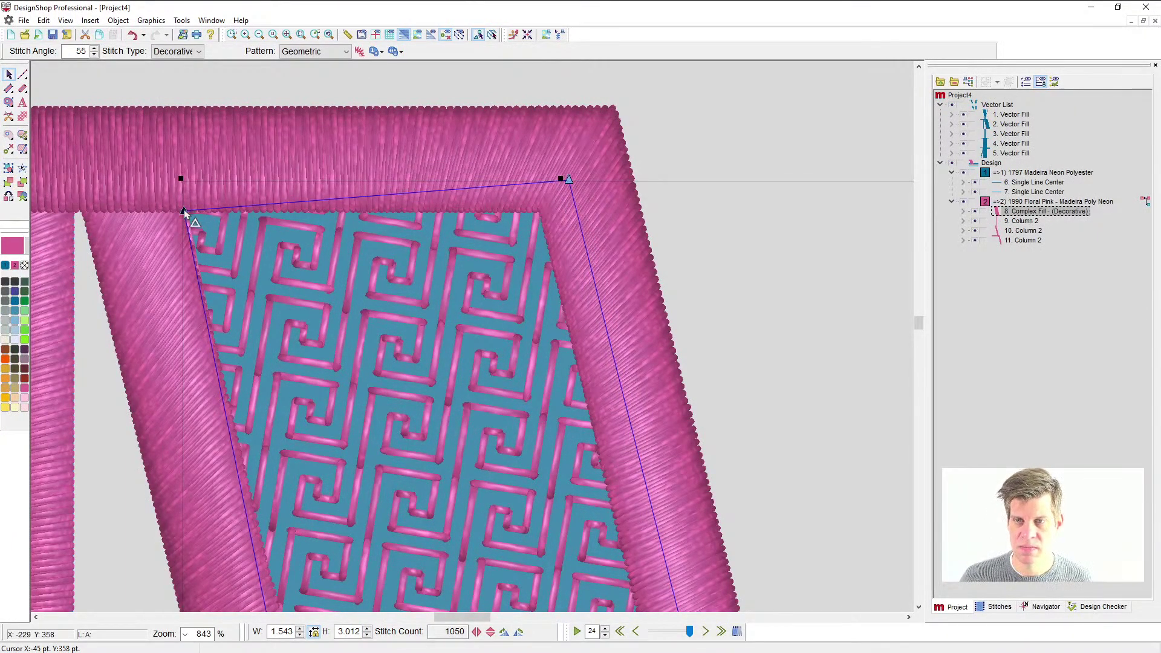
pyautogui.moveTo(184, 211); pyautogui.dragTo(151, 181)
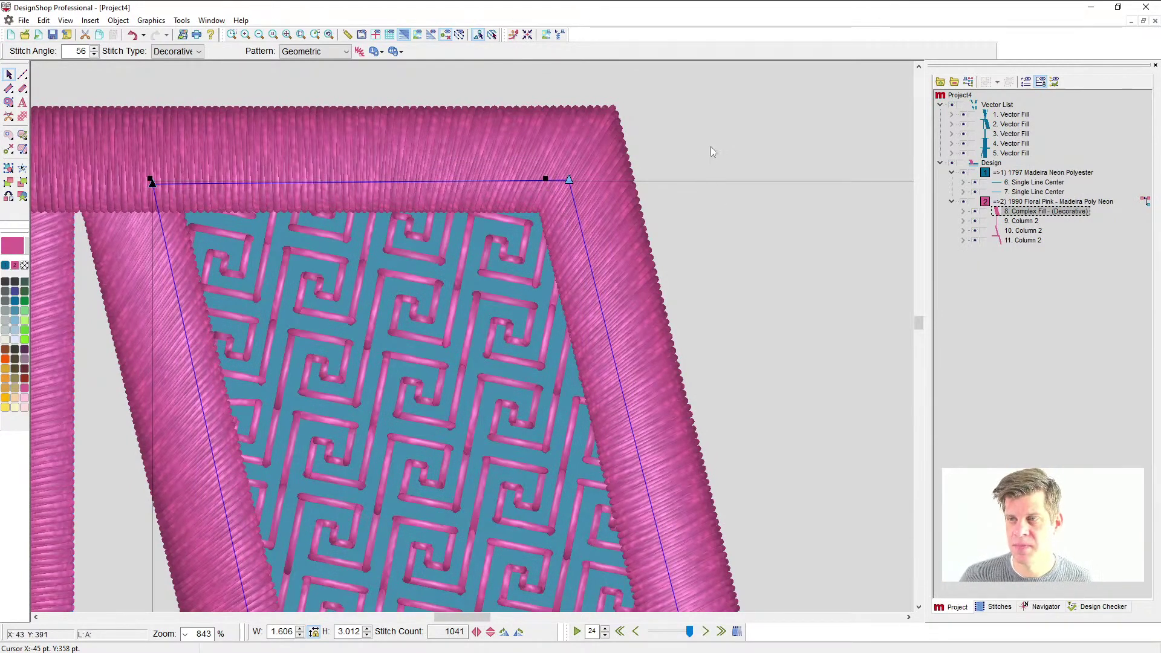
pyautogui.click(734, 139)
# - Examine the whole split M, comparing the digitized left half with the remaining vector shapes of the right half
pyautogui.scroll(-3, 629, 332)
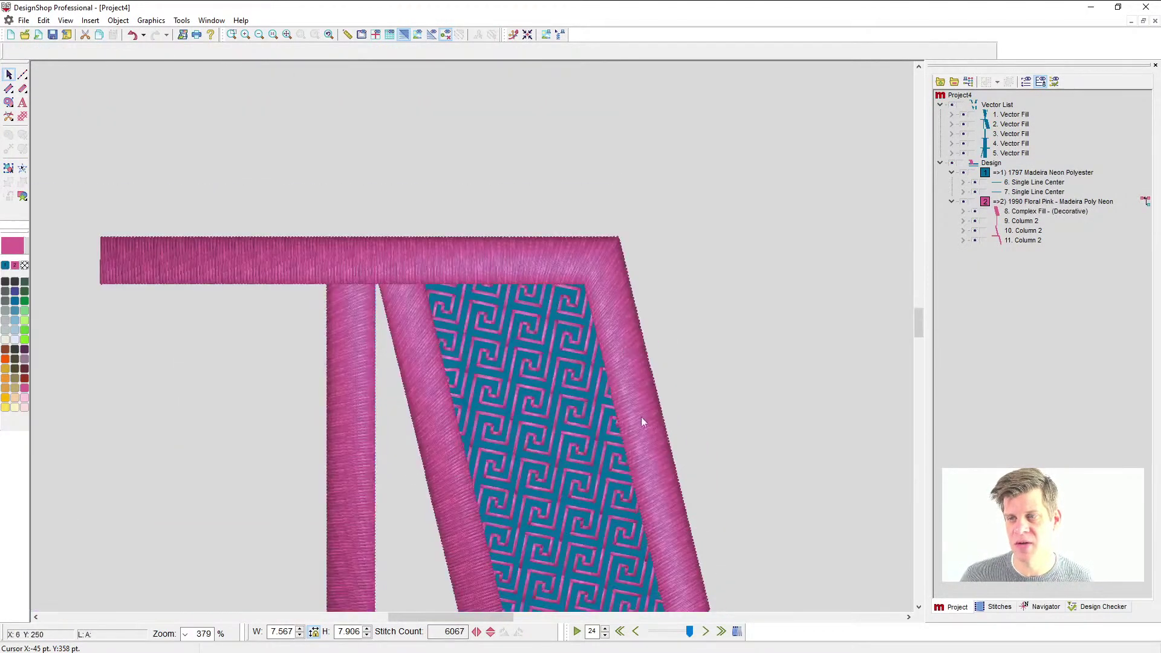
pyautogui.scroll(-3, 658, 442)
pyautogui.scroll(-4, 658, 444)
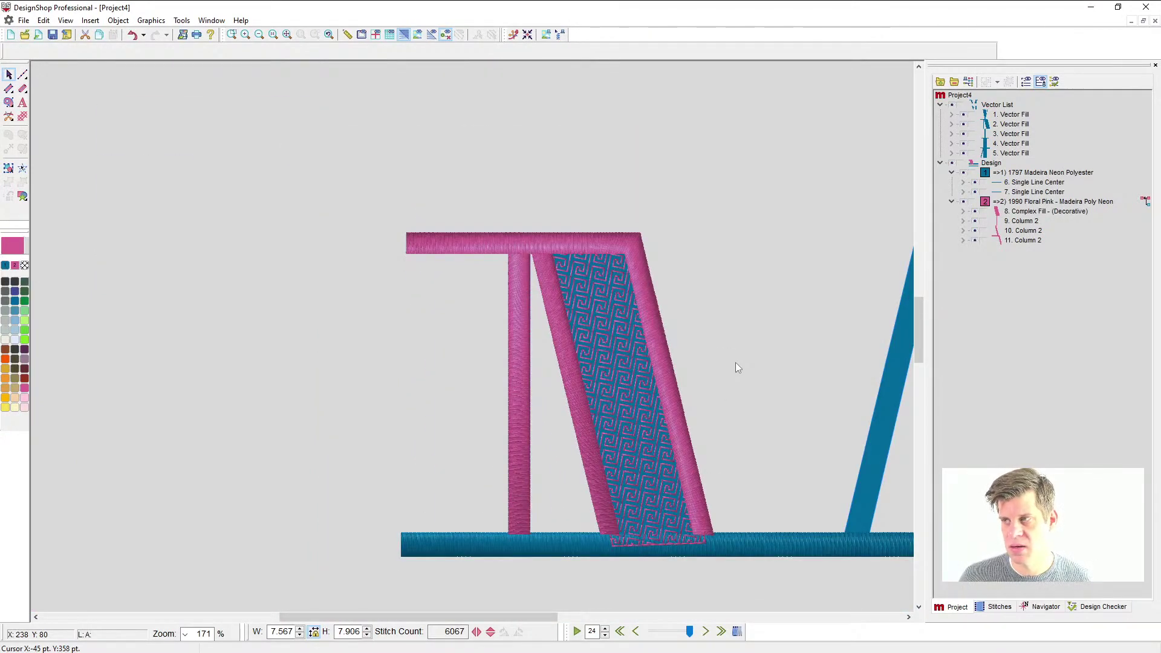
pyautogui.scroll(-1, 736, 367)
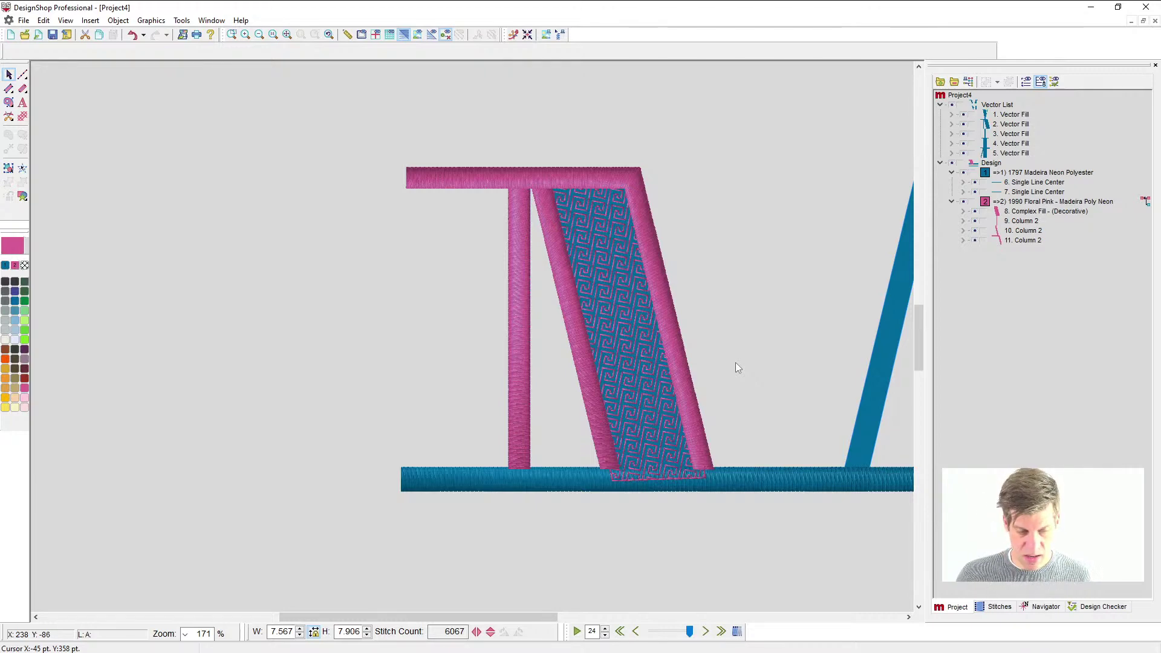
pyautogui.hscroll(5, 735, 367)
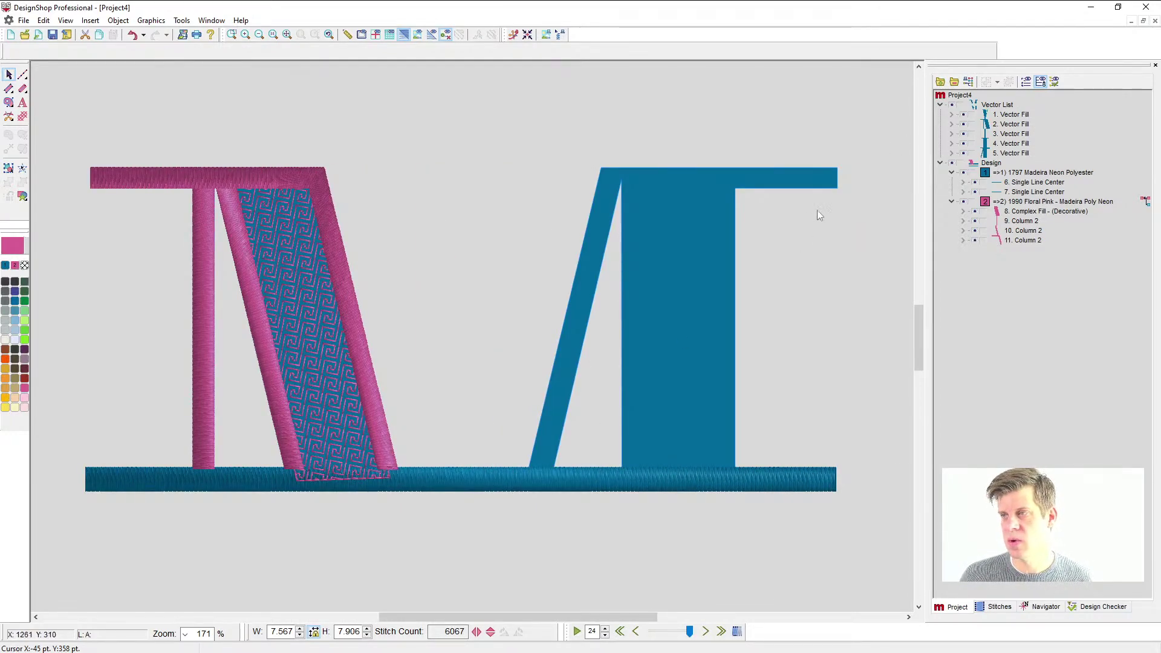
pyautogui.hscroll(8, 698, 305)
pyautogui.hscroll(4, 601, 309)
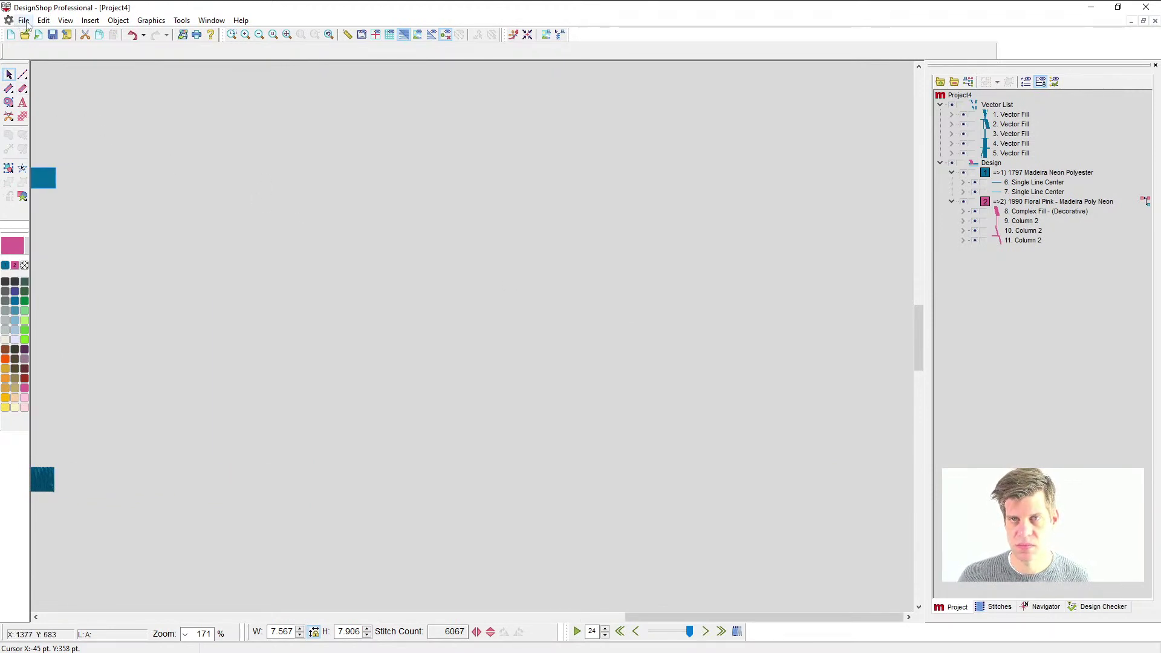
# - Create a new project and add the lettering "S" to it
pyautogui.click(11, 35)
pyautogui.click(23, 102)
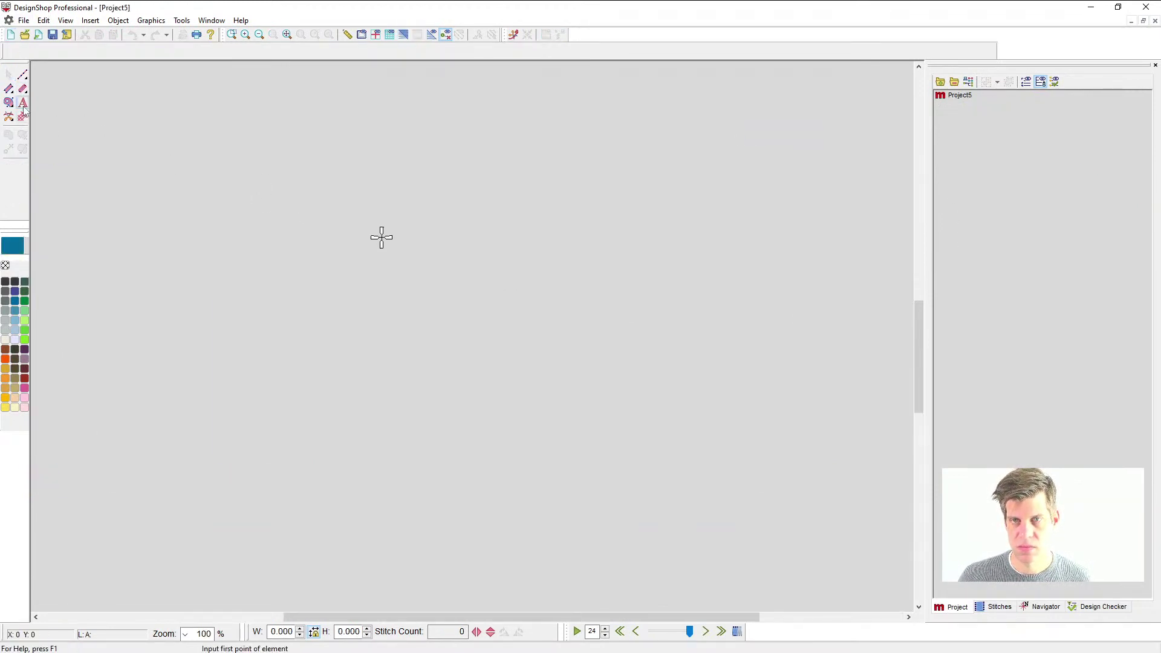
pyautogui.click(360, 398)
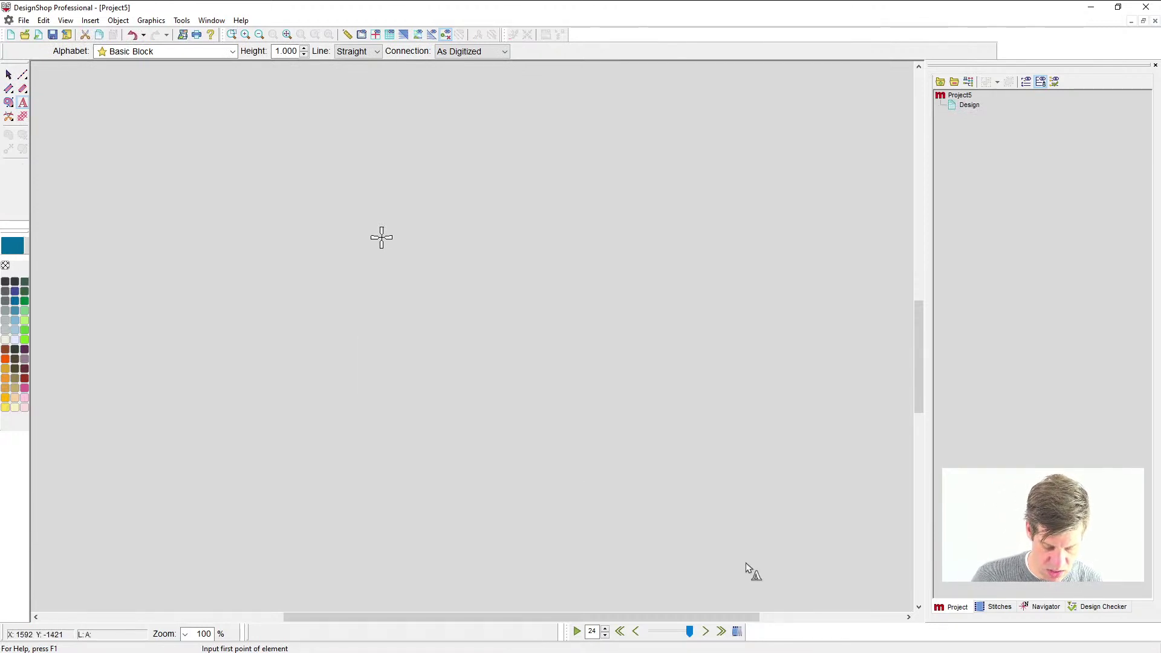
pyautogui.write('S')
pyautogui.press('Return')
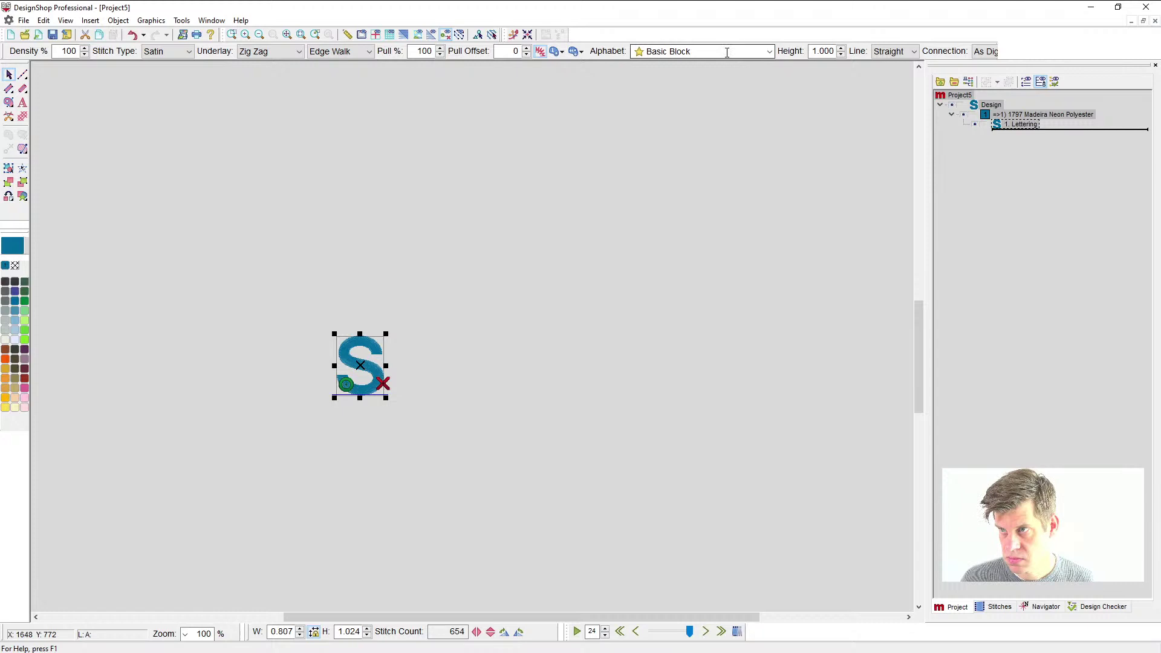
# - Set the S lettering's alphabet to the TrueType font Asterik Regular and enlarge the letter to a height setting of about 4.85 inches
pyautogui.click(769, 52)
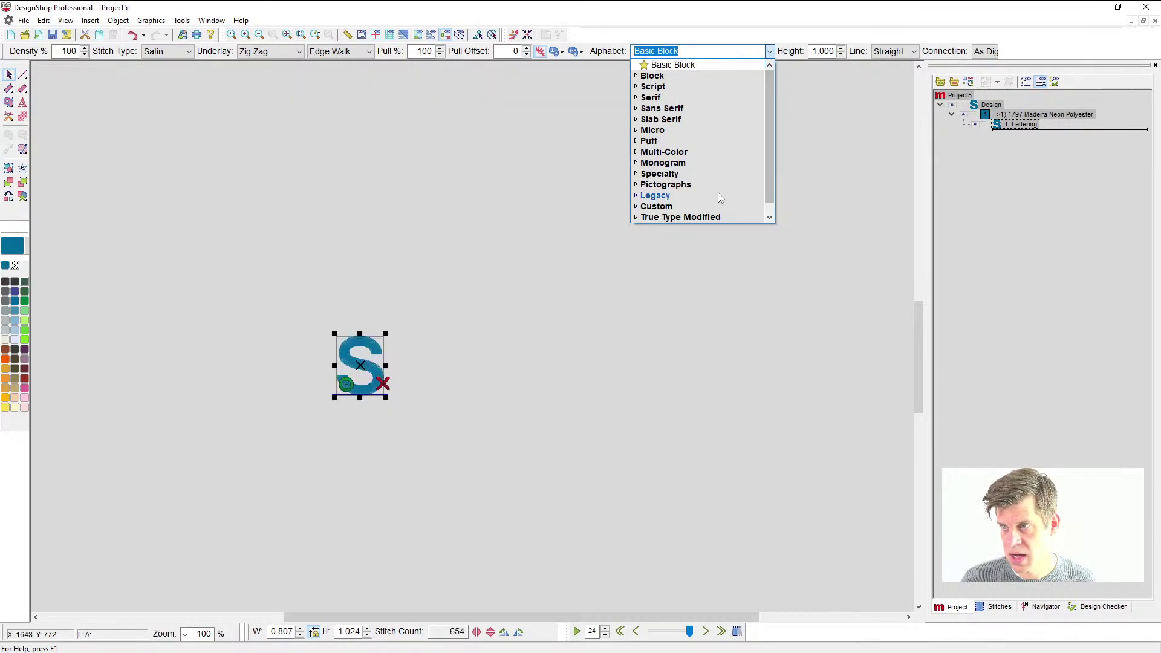
pyautogui.scroll(-1, 695, 199)
pyautogui.click(640, 218)
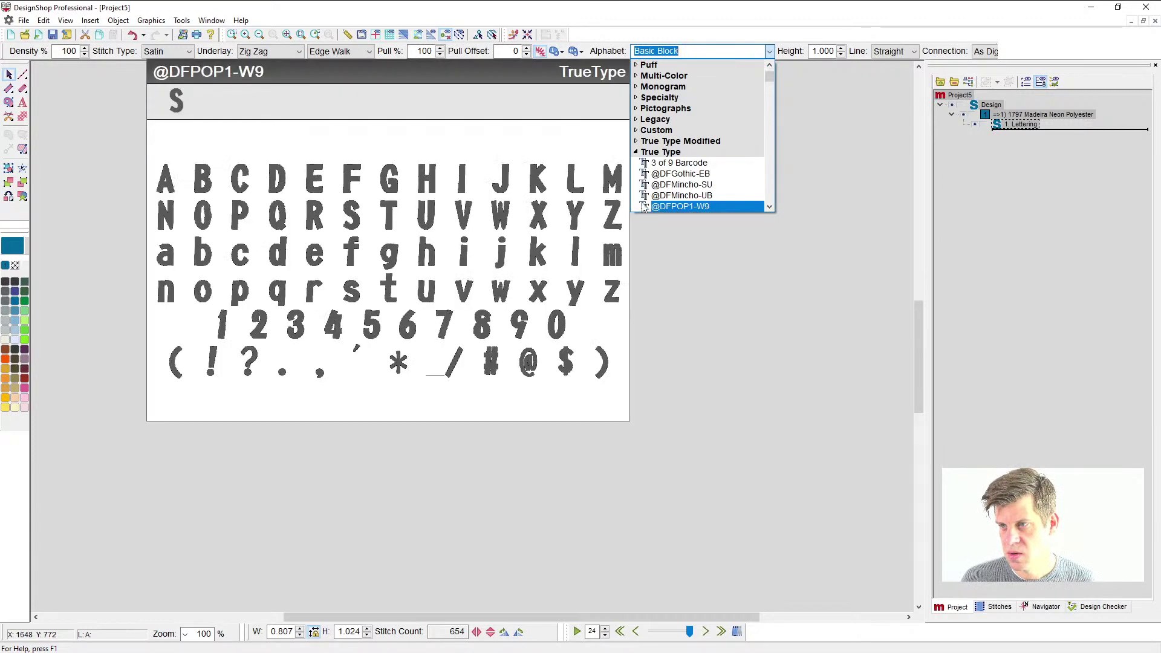
pyautogui.scroll(-10, 749, 166)
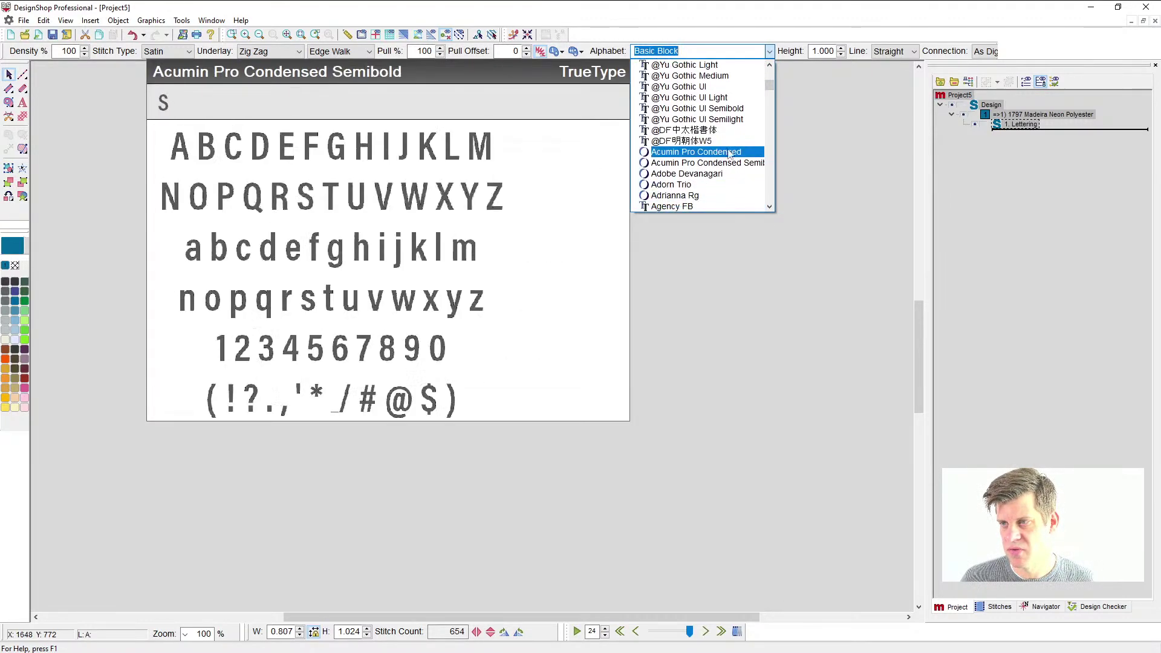
pyautogui.scroll(3, 695, 140)
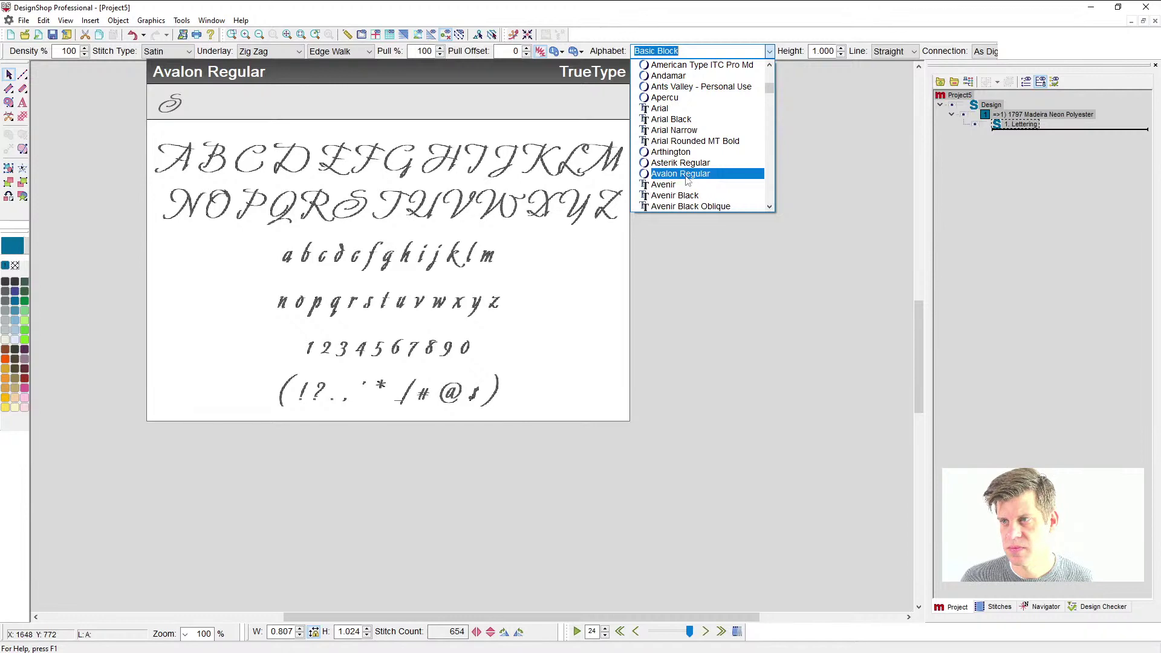
pyautogui.scroll(-1, 688, 180)
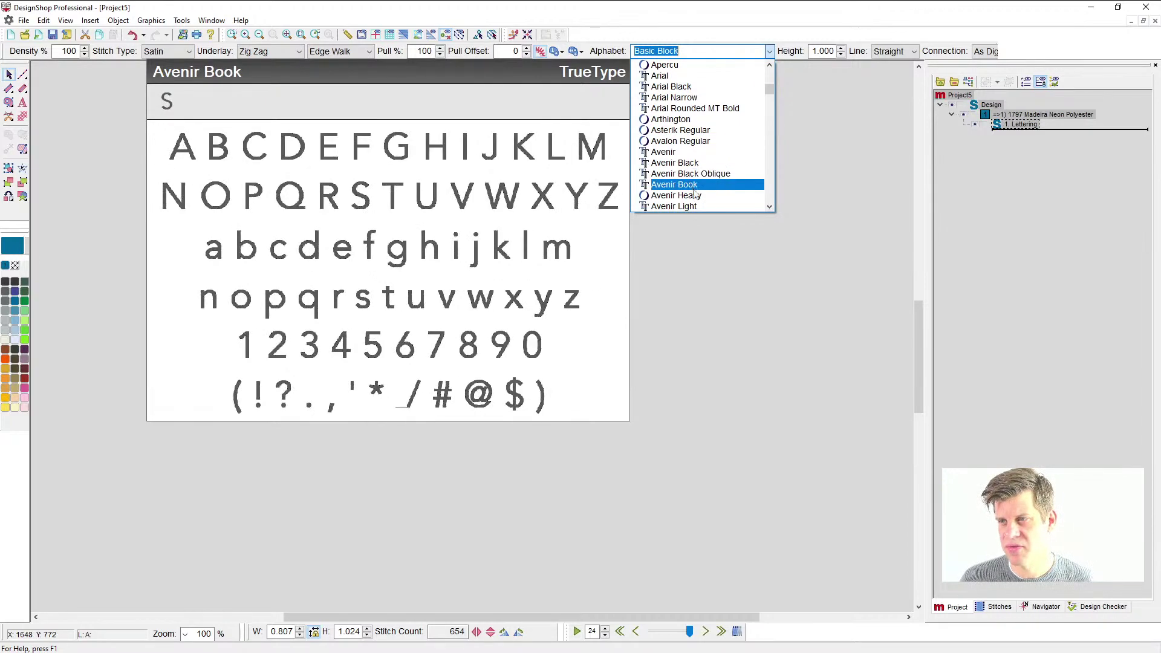
pyautogui.scroll(-1, 695, 194)
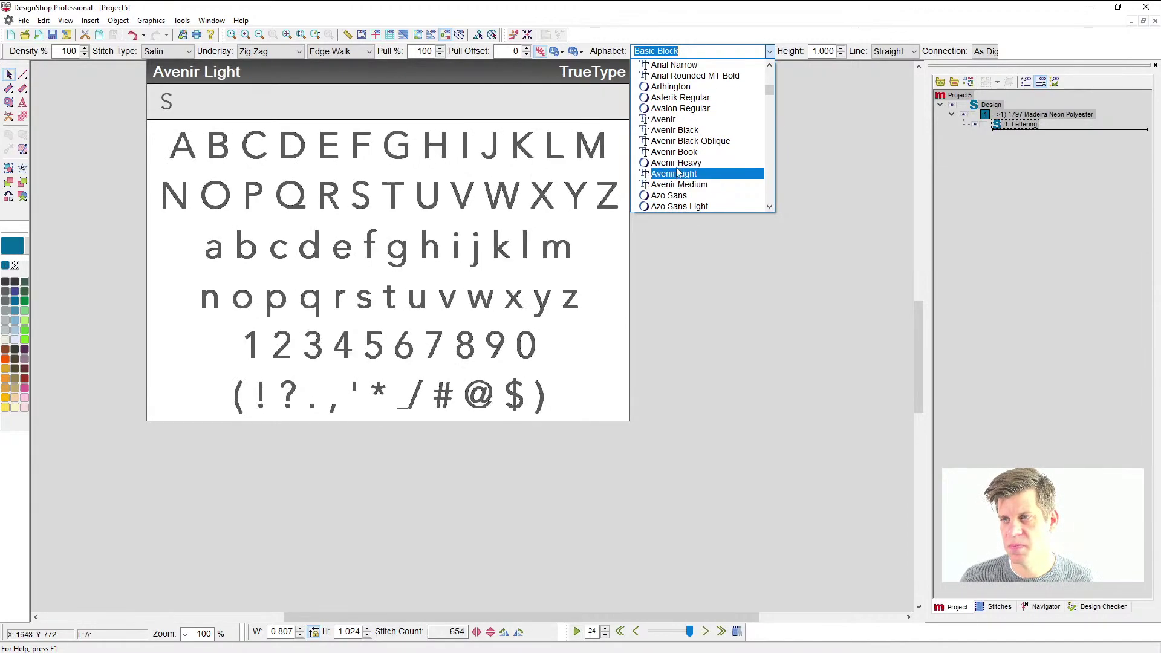
pyautogui.click(683, 101)
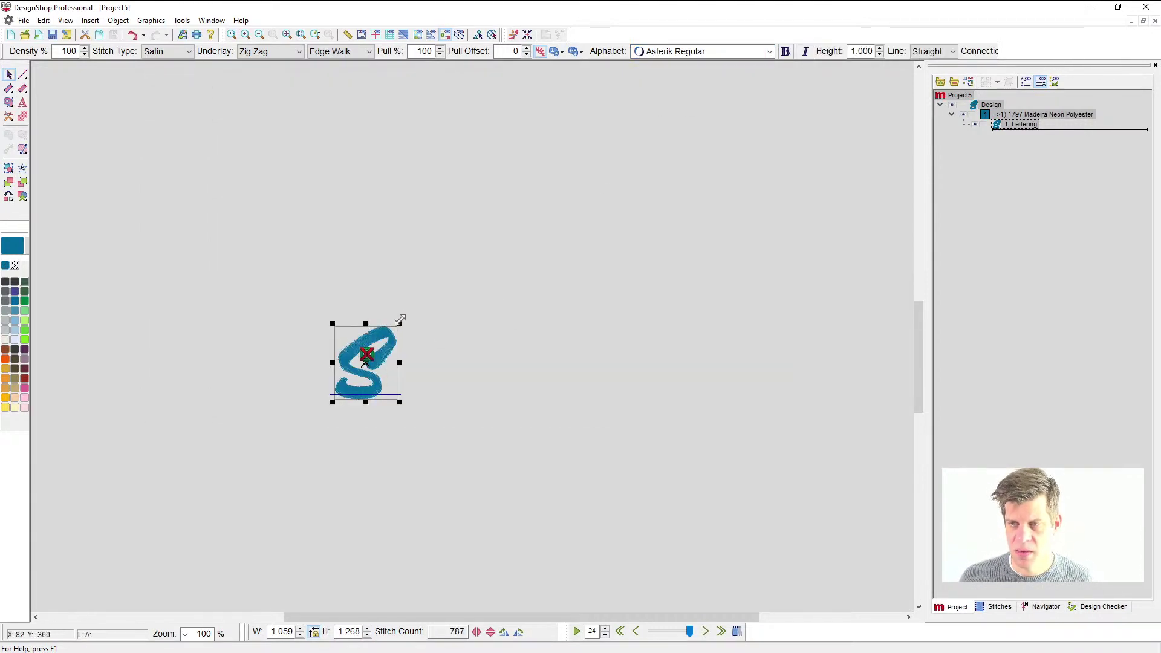
pyautogui.moveTo(400, 320); pyautogui.dragTo(541, 191)
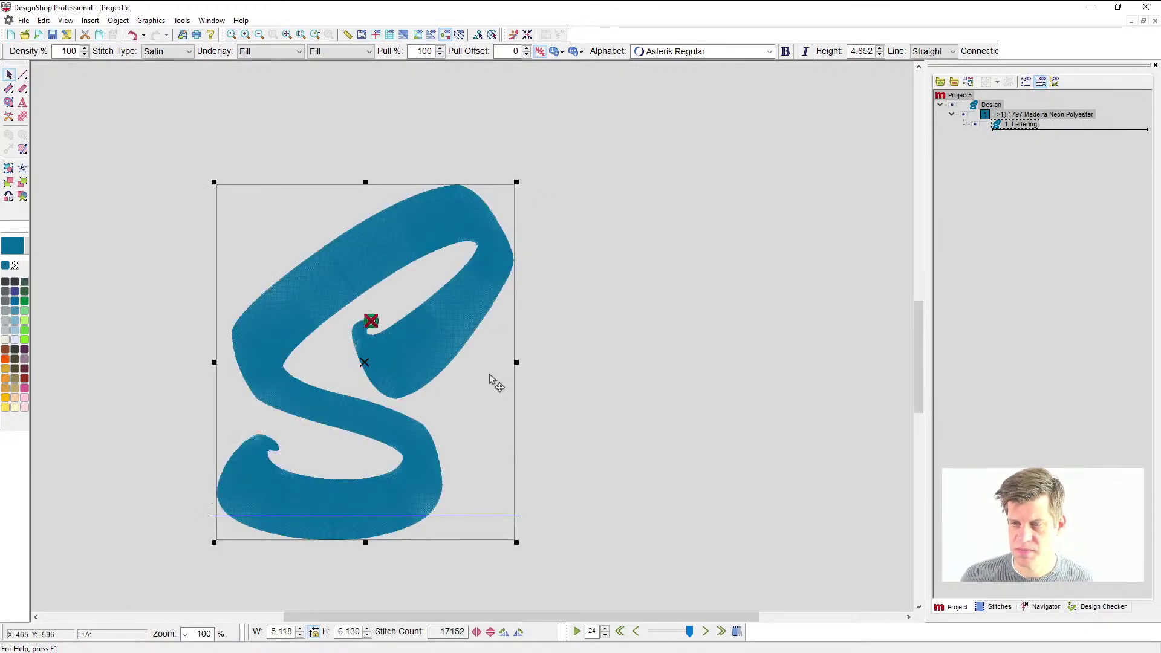
# - Deselect the lettering and capture a 528 x 612 pixel screenshot of the area around the S
pyautogui.click(549, 396)
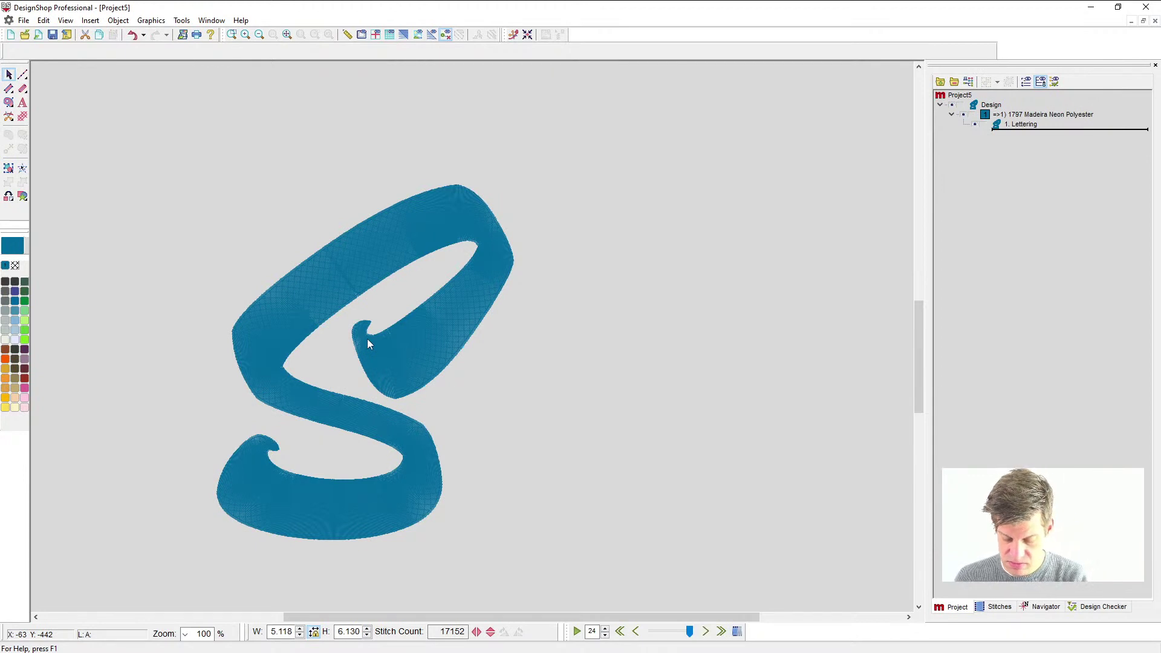
pyautogui.press('Print')
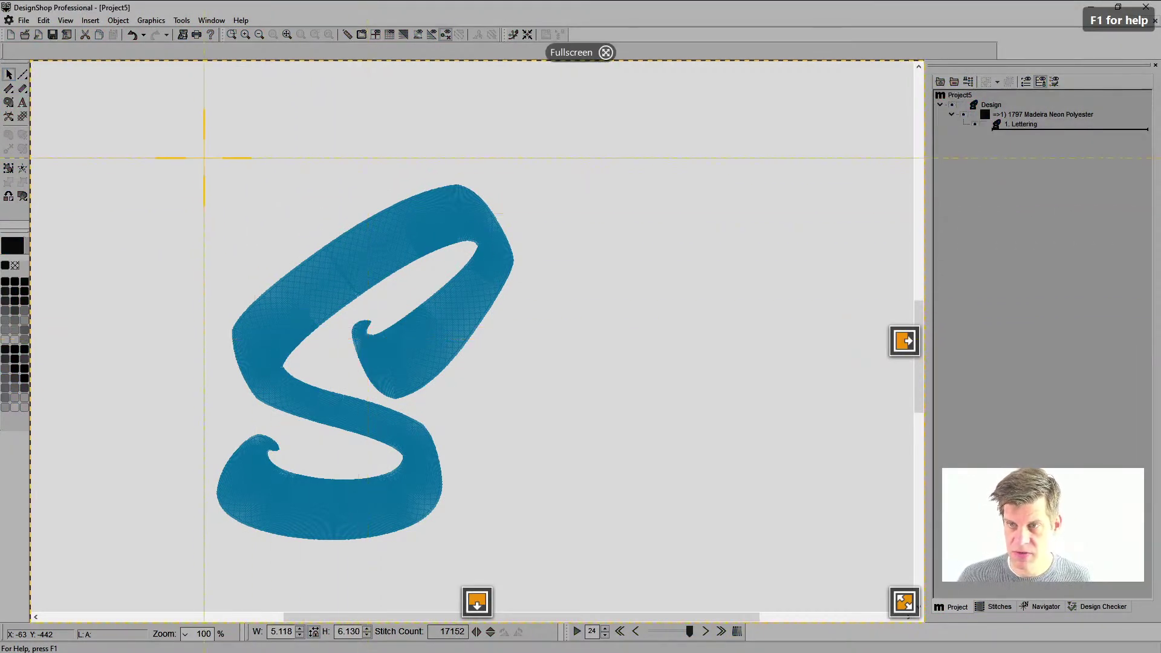
pyautogui.moveTo(201, 175); pyautogui.dragTo(520, 545)
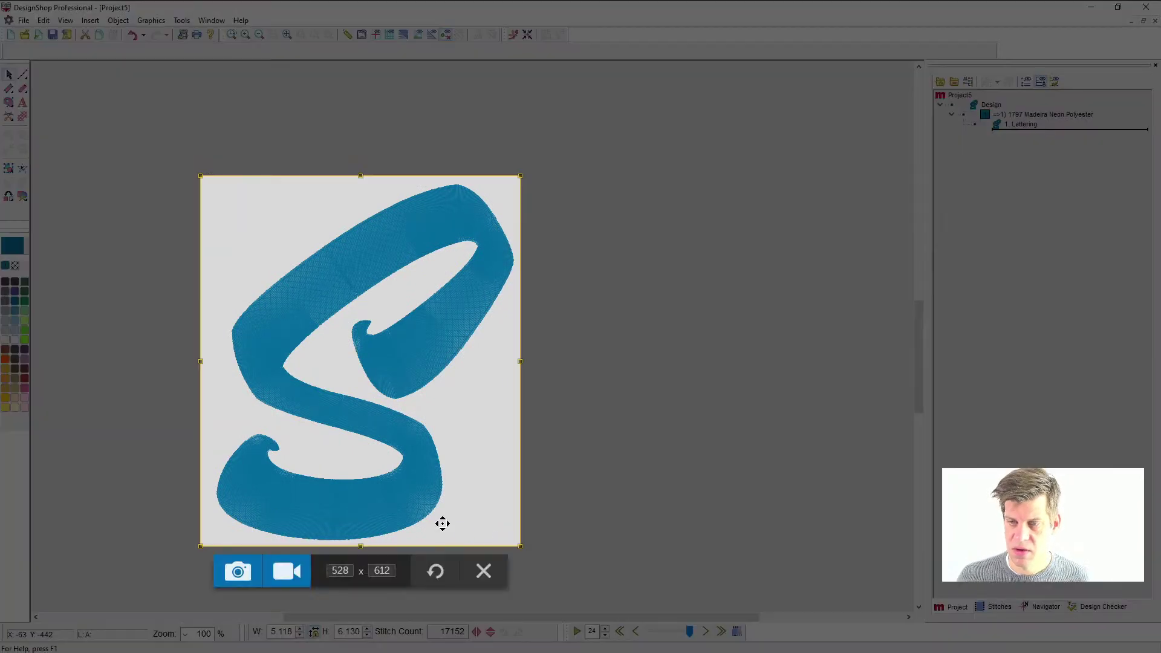
pyautogui.click(237, 571)
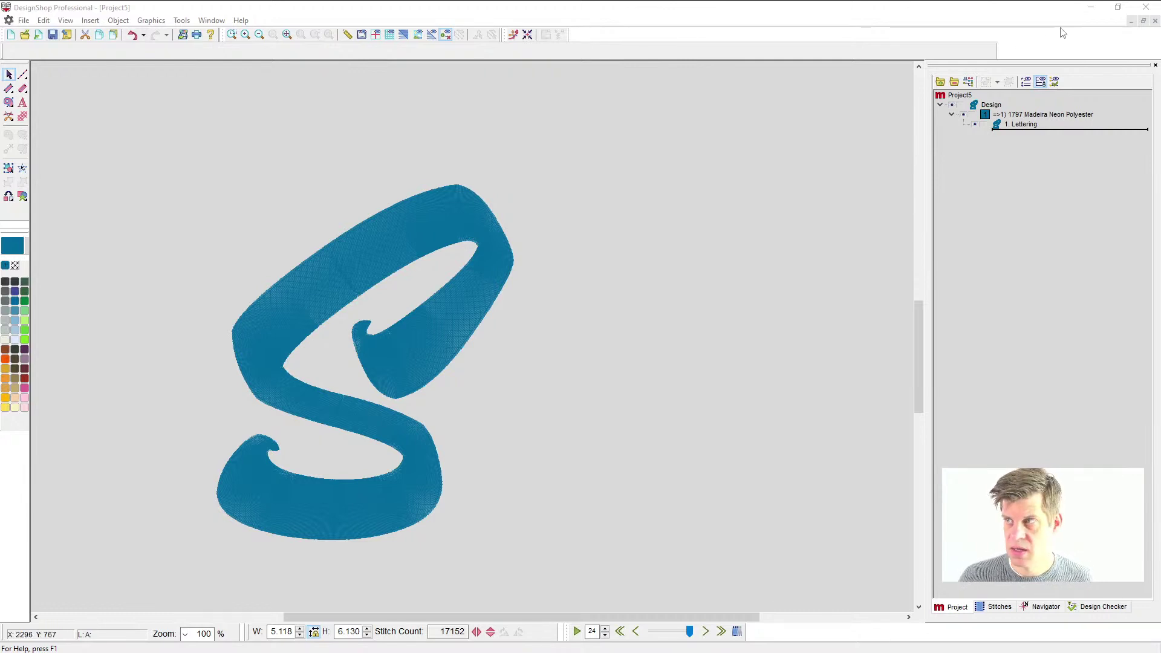
# - Replace the S lettering with the captured image and enlarge the image to about 4.61 by 5.34 inches
pyautogui.click(1037, 127)
pyautogui.press('Delete')
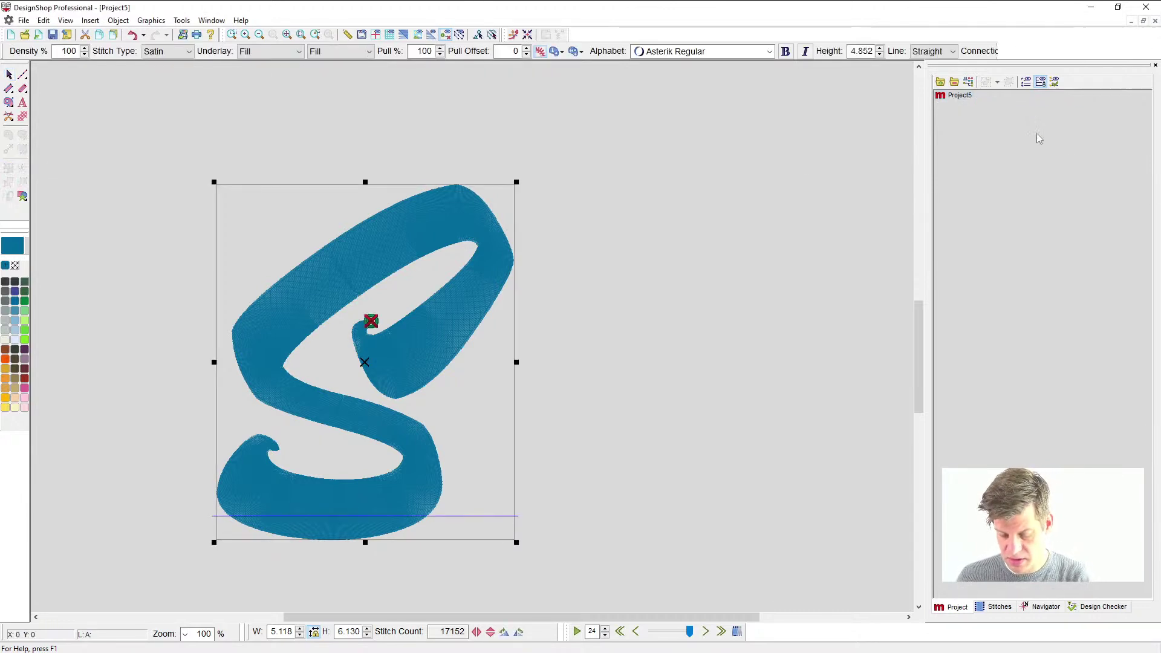
pyautogui.hotkey('ctrl', 'v')
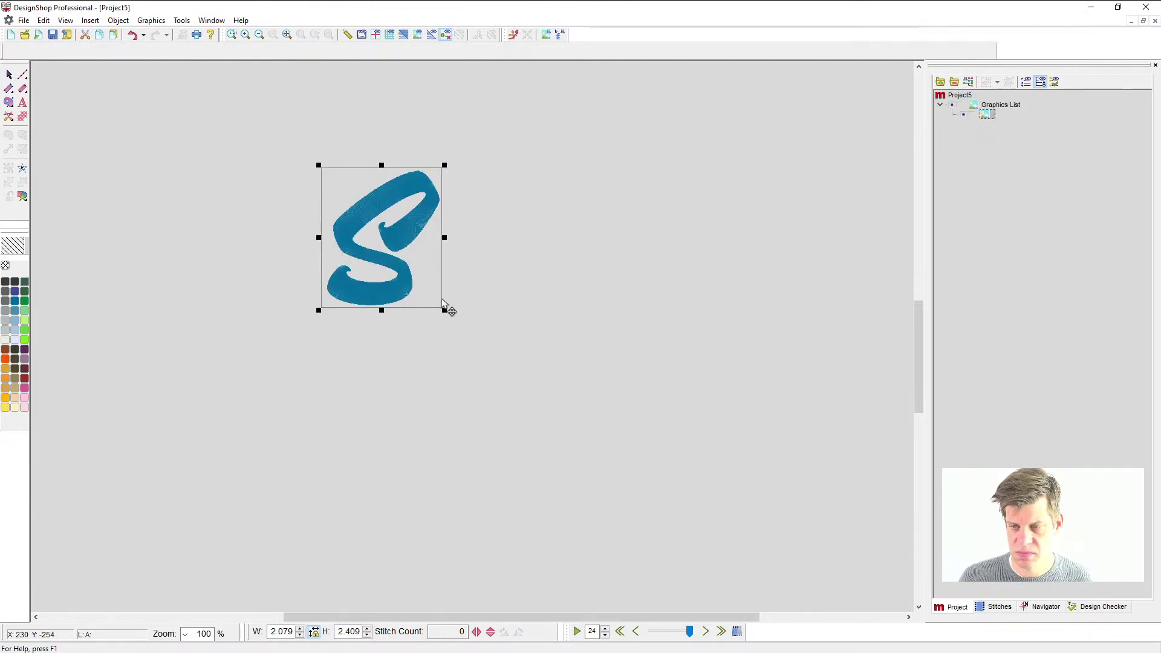
pyautogui.moveTo(444, 310); pyautogui.dragTo(591, 495)
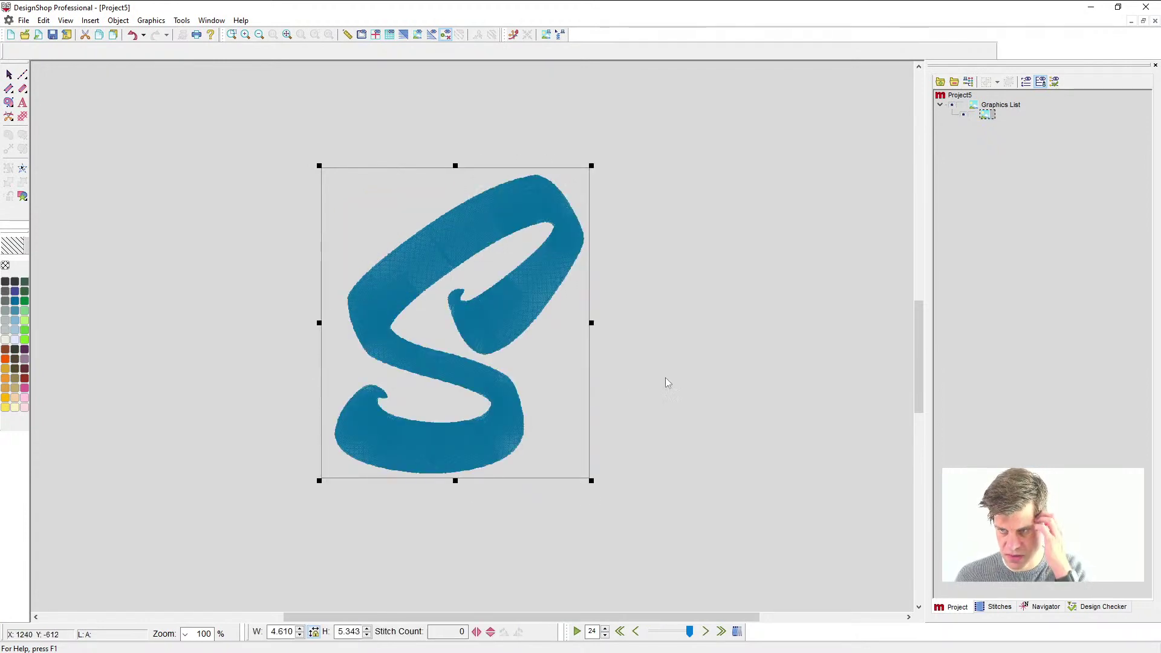
pyautogui.click(861, 284)
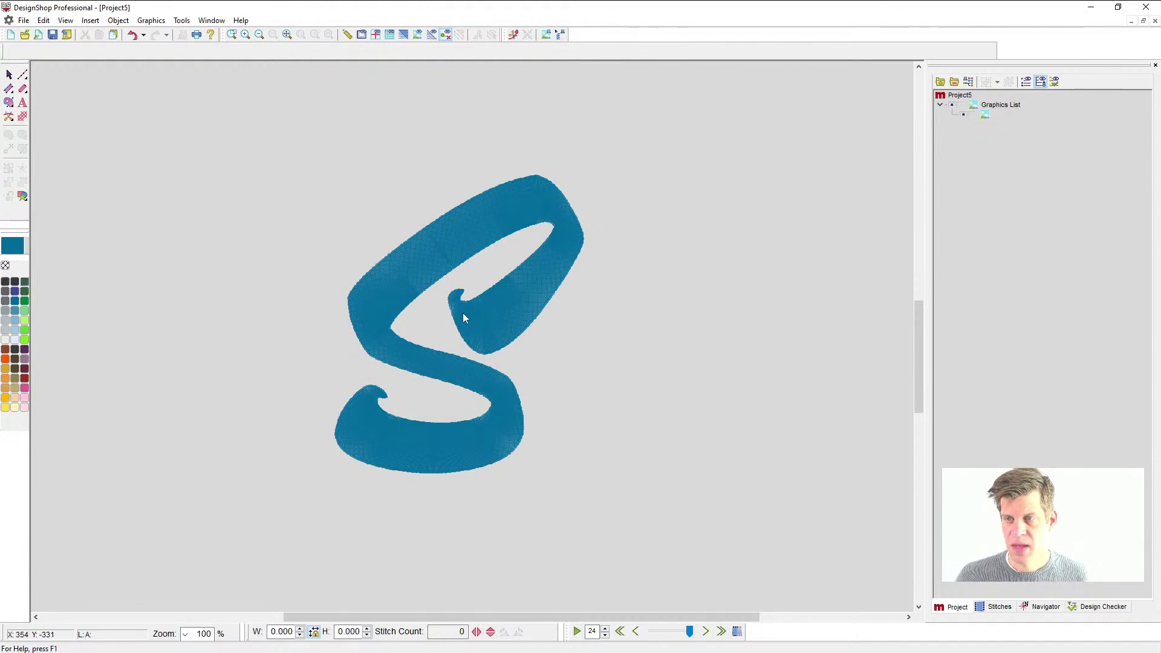
# - Draw a rectangular complex fill about 4.58 by 0.95 inches across the S image and colour it 1687 Sterling Silver
pyautogui.click(8, 103)
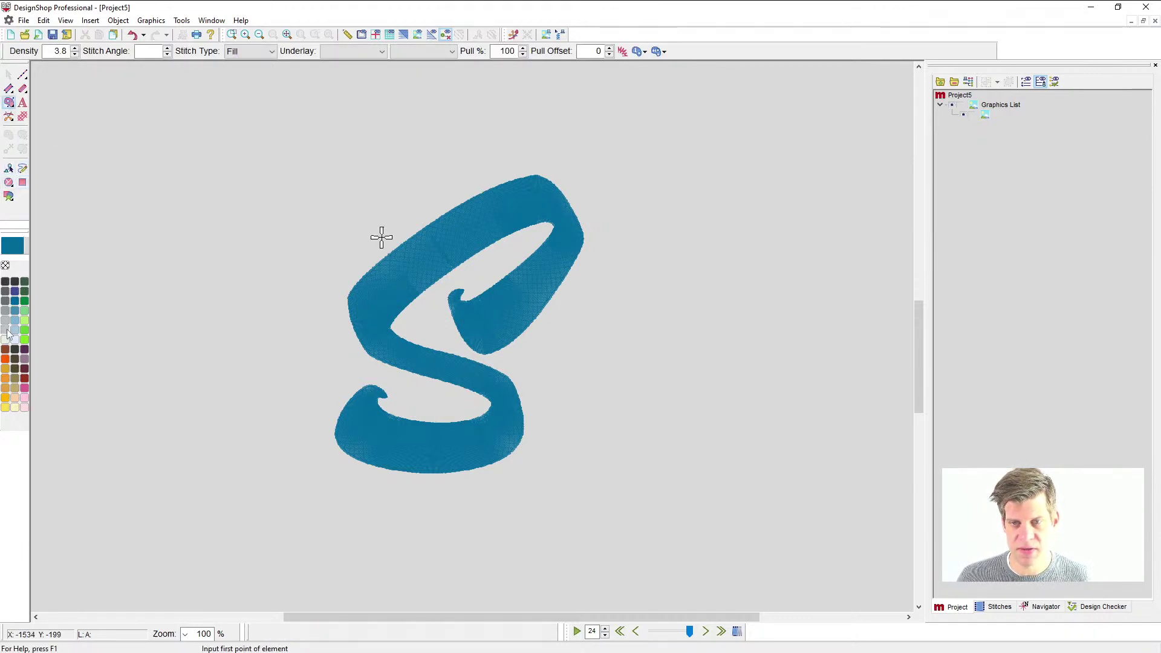
pyautogui.click(332, 311)
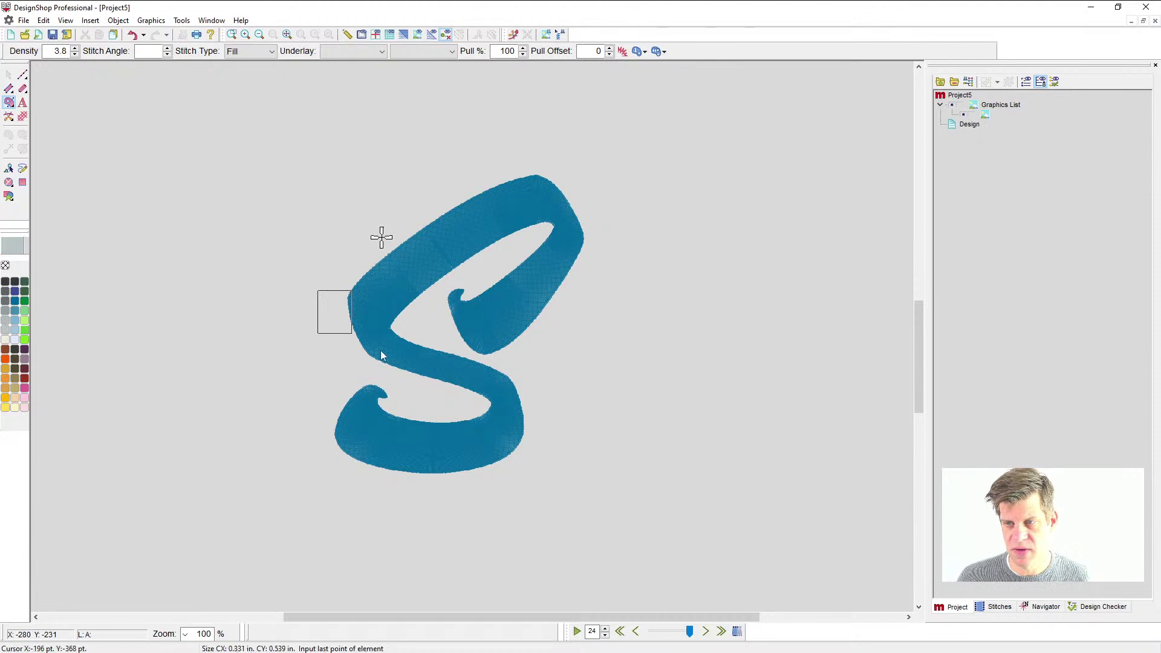
pyautogui.click(583, 346)
pyautogui.press('Escape')
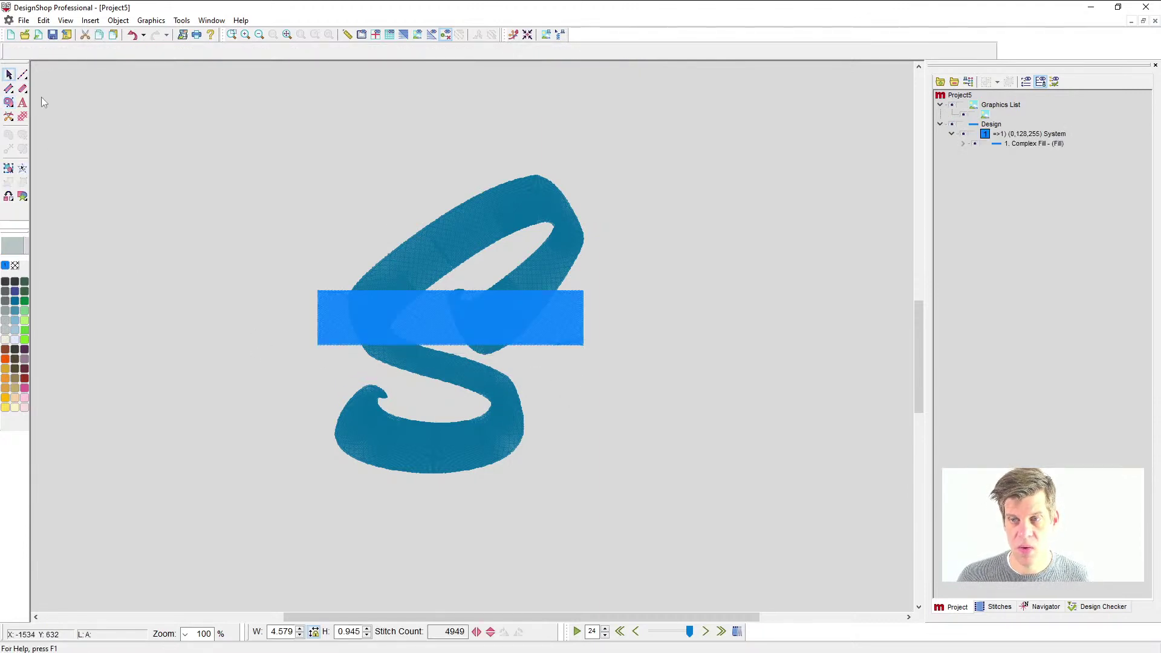
pyautogui.click(562, 309)
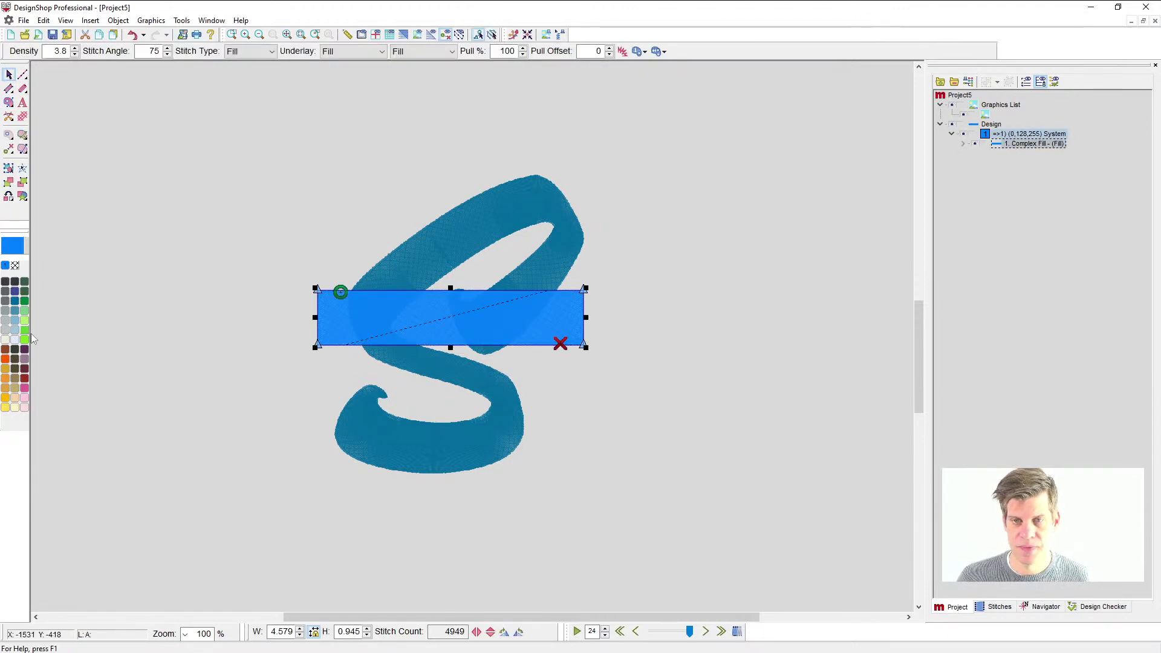
pyautogui.click(8, 331)
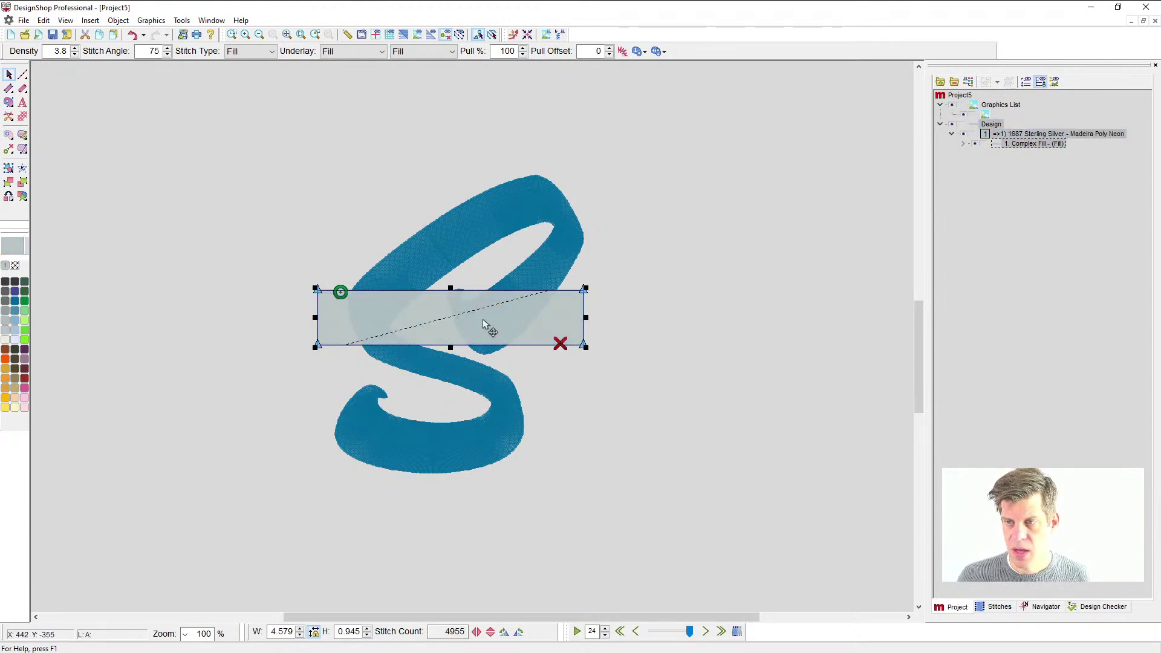
# - Move the silver fill band down over the S's middle stroke and lower its top edge to a height of about 0.39 inches
pyautogui.moveTo(482, 318); pyautogui.dragTo(469, 349)
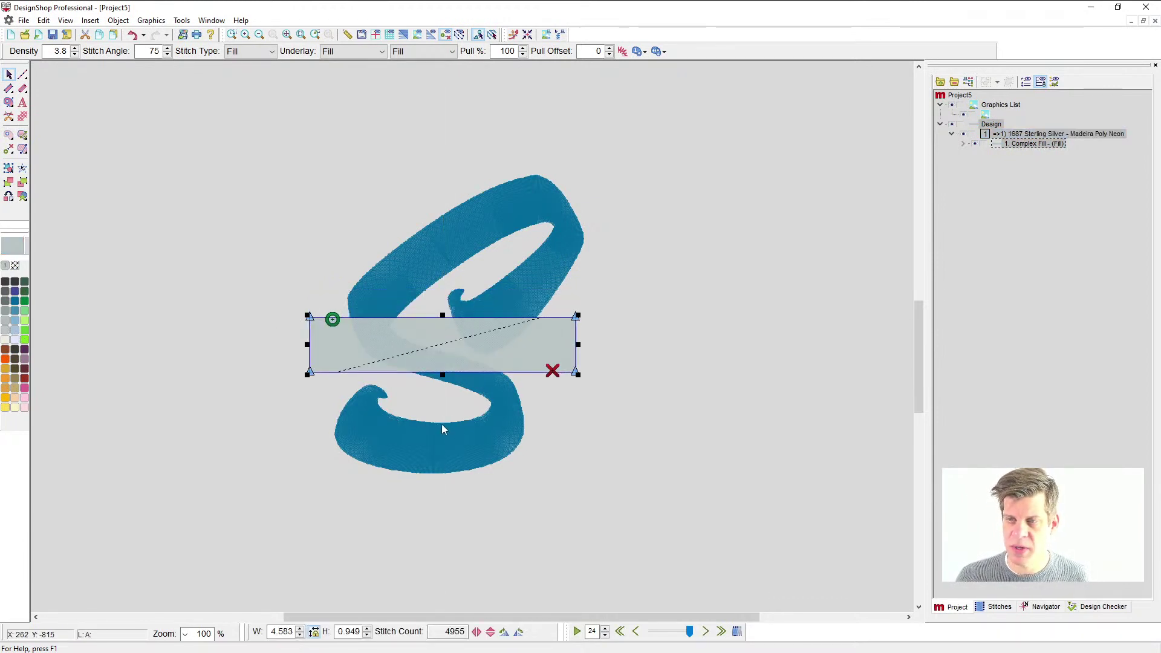
pyautogui.click(668, 396)
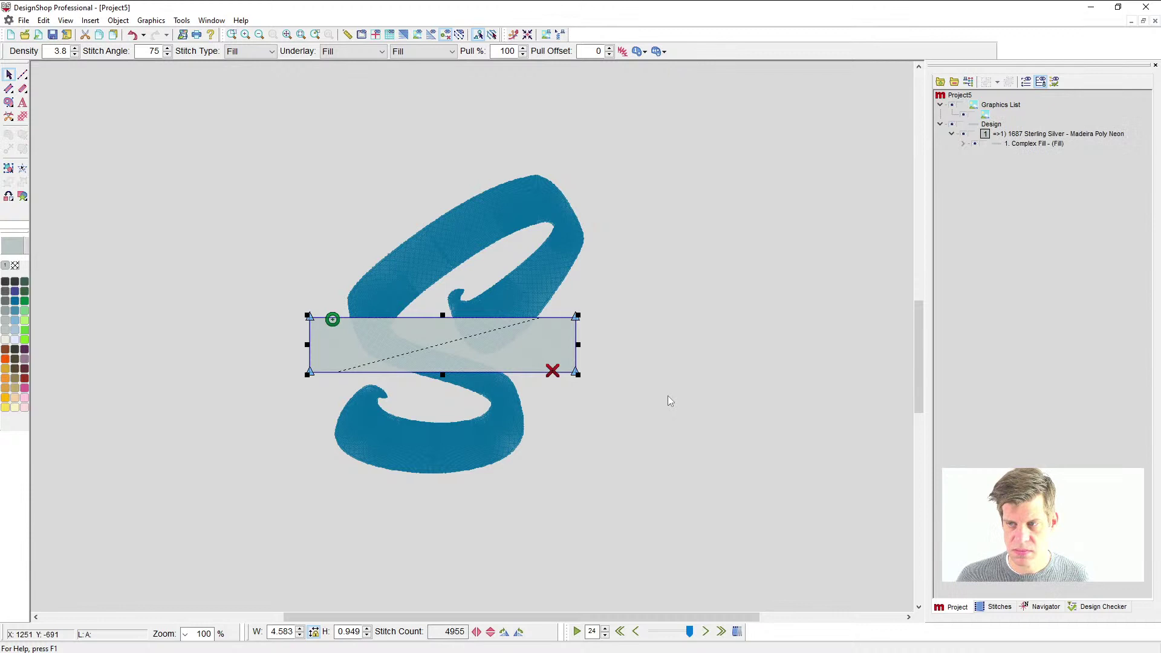
pyautogui.click(462, 334)
pyautogui.moveTo(443, 315); pyautogui.dragTo(442, 349)
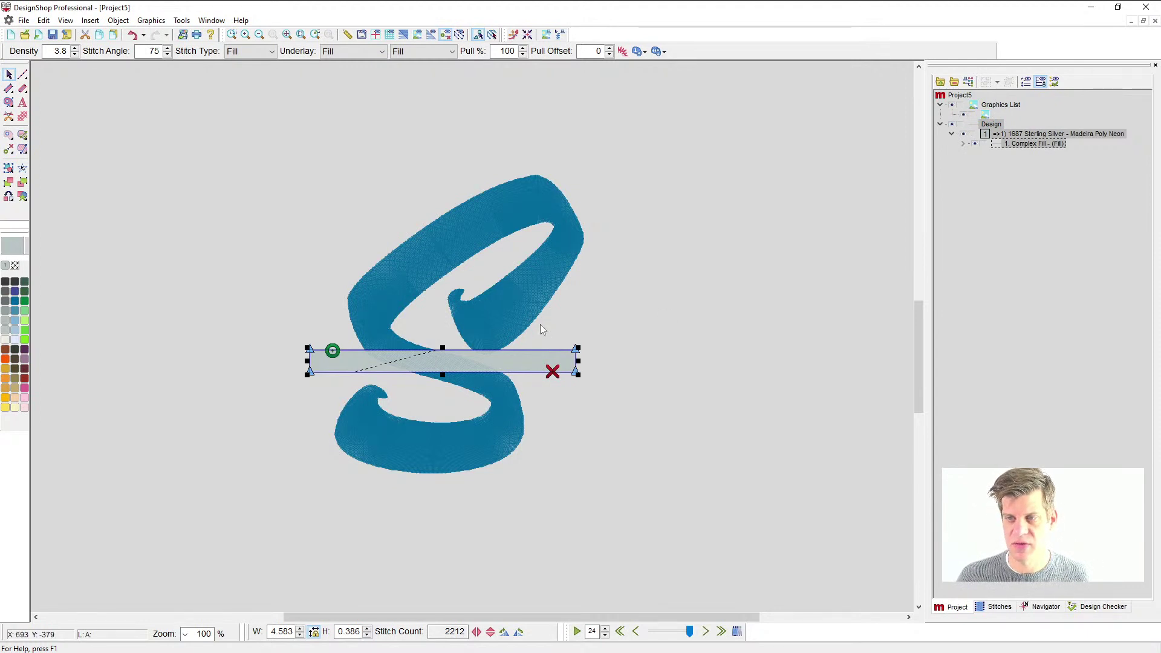
# - Start a satin Column 2 and trace its first side from the silver band's upper edge around the S's lower inner bend
pyautogui.scroll(2, 541, 325)
pyautogui.click(8, 89)
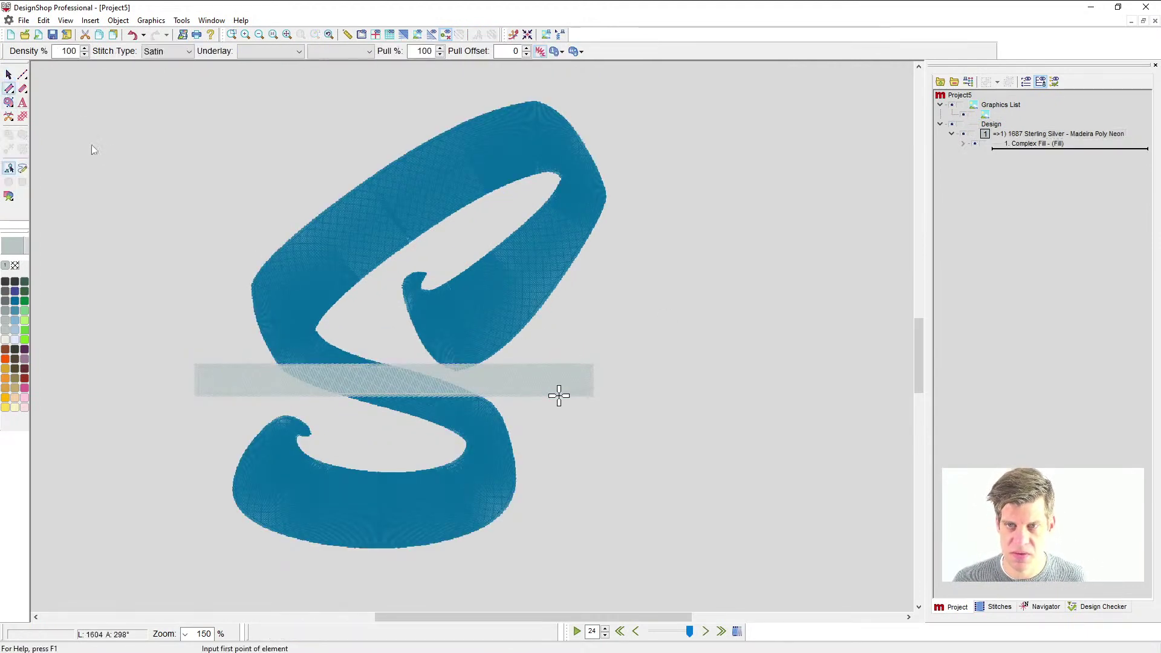
pyautogui.scroll(4, 375, 357)
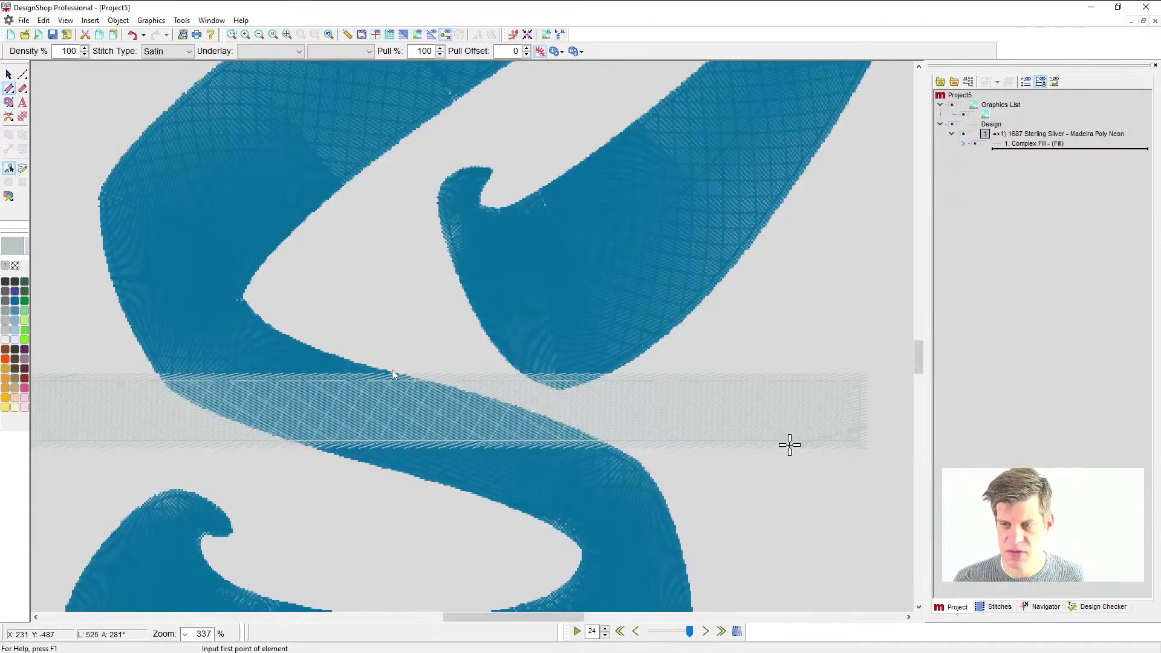
pyautogui.click(389, 370)
pyautogui.click(330, 355)
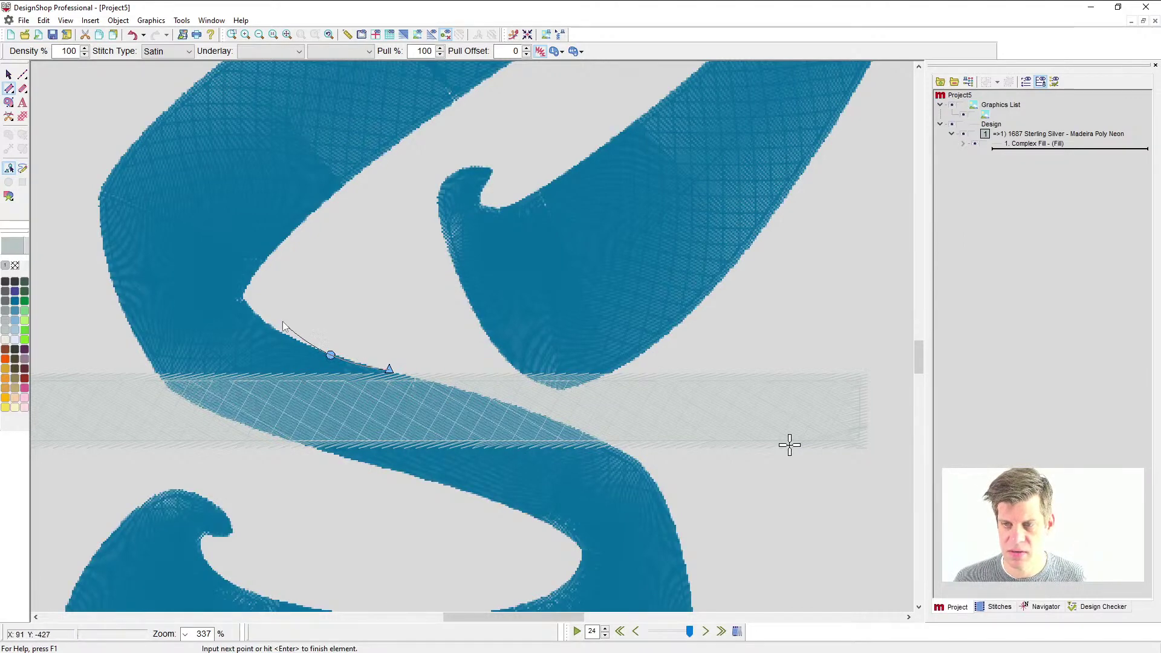
pyautogui.click(268, 323)
pyautogui.click(247, 294)
pyautogui.click(266, 262)
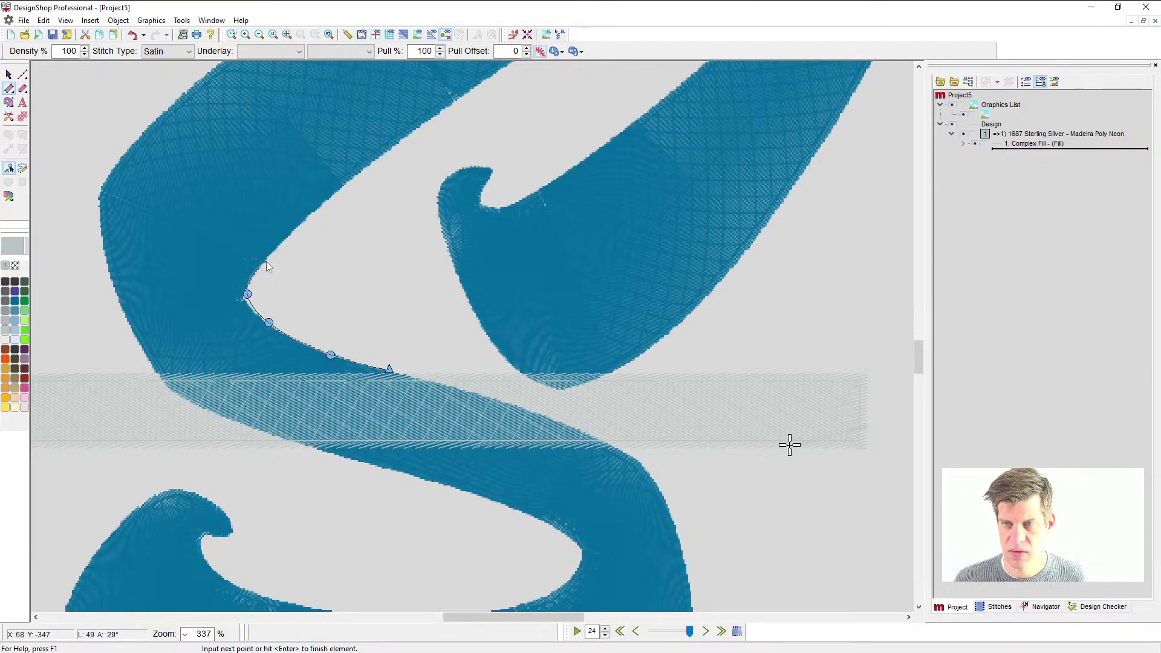
pyautogui.click(337, 193)
# - Continue the column's first side along the upper stroke's inner edge, around the top inner curve and partway down the descending stroke
pyautogui.scroll(3, 375, 168)
pyautogui.click(513, 256)
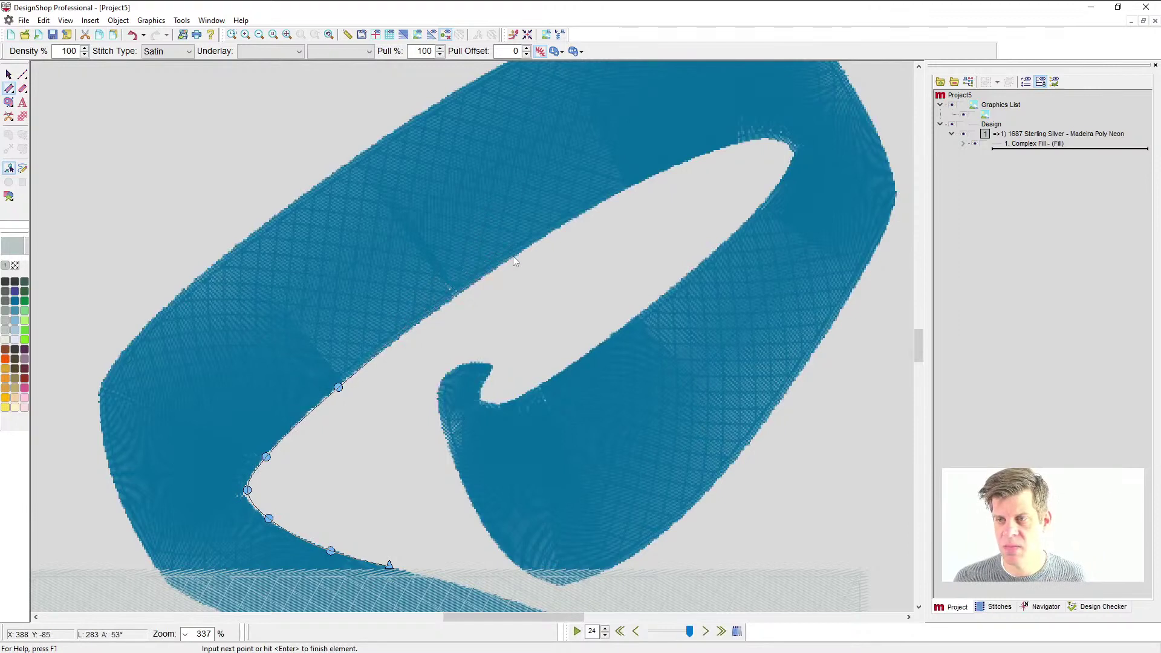
pyautogui.click(667, 165)
pyautogui.click(746, 139)
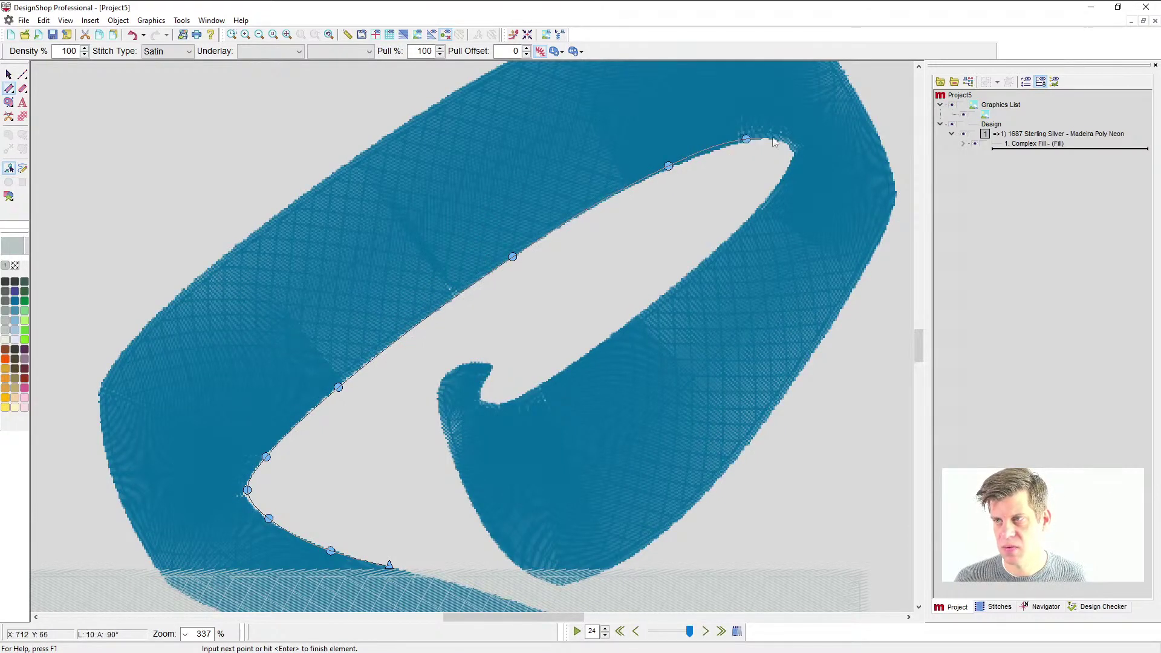
pyautogui.click(790, 144)
pyautogui.click(784, 170)
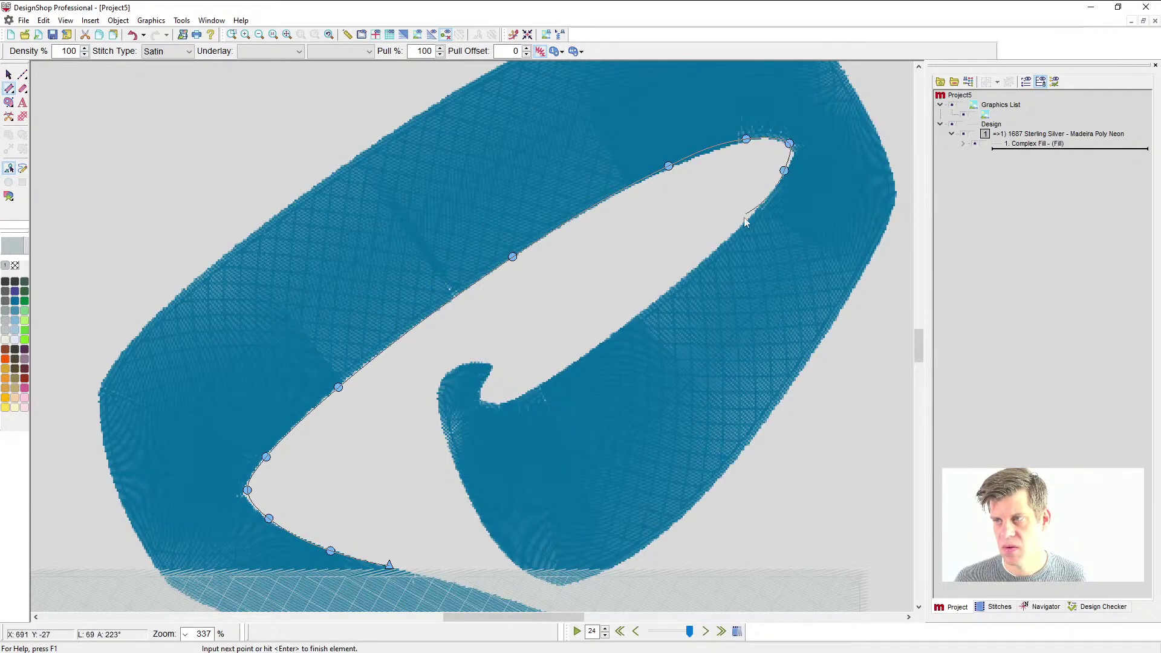
pyautogui.click(664, 299)
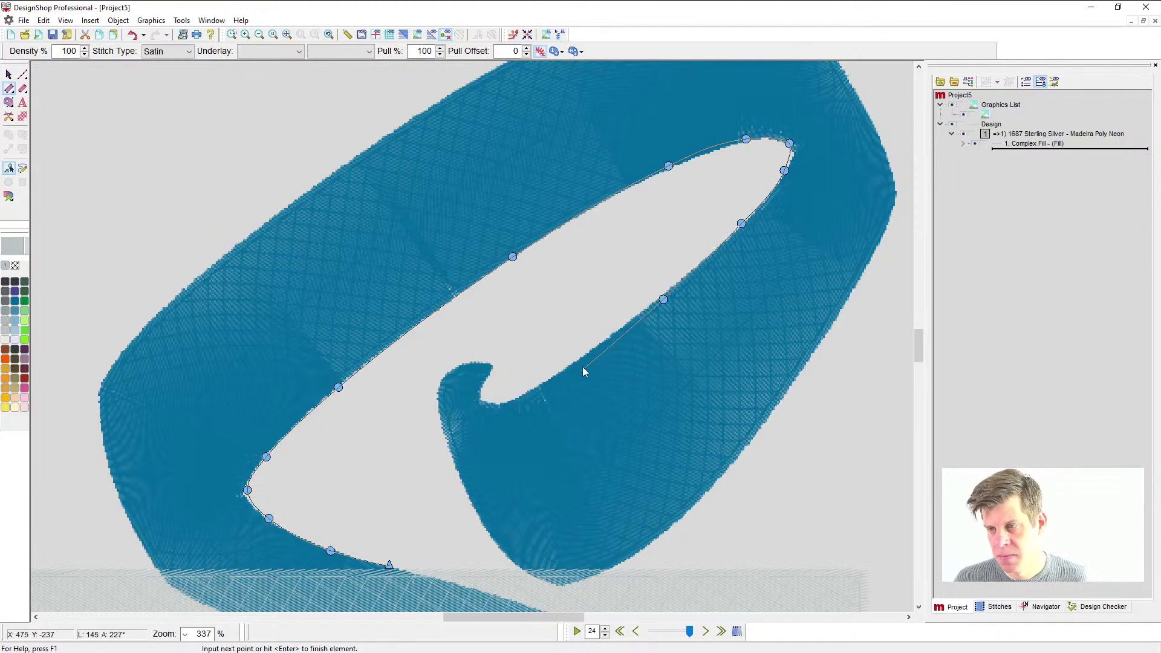
# - End the first side with a corner point and a small decorative curve bulging into the S's opening, ending short of the curl
pyautogui.click(604, 341)
pyautogui.rightClick(586, 351)
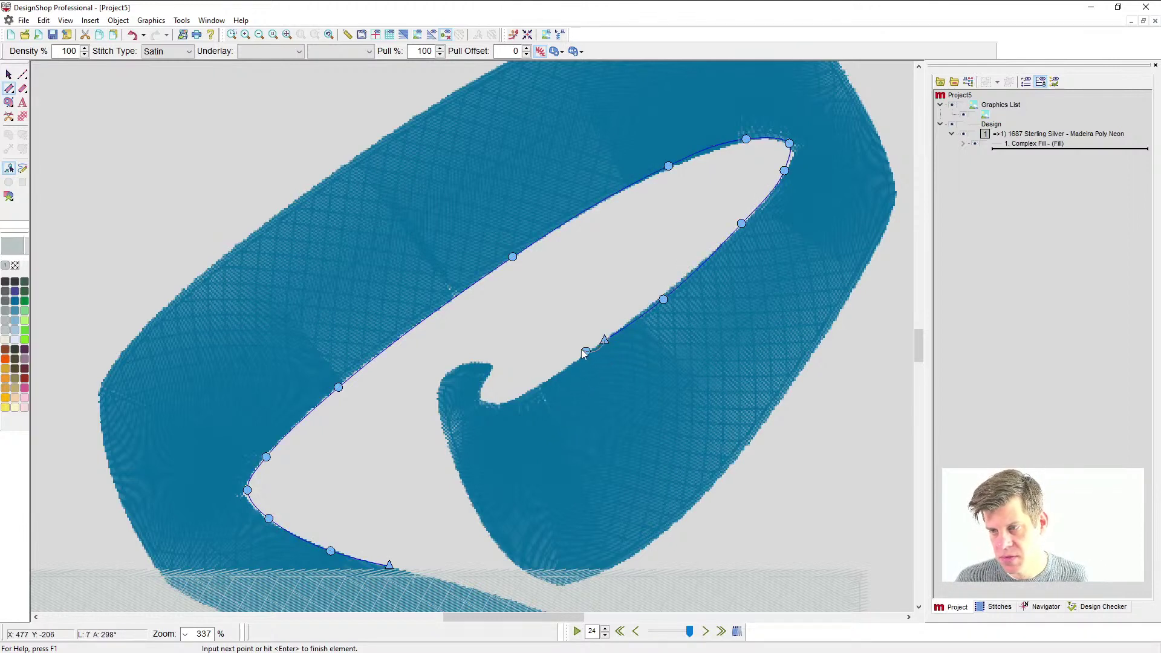
pyautogui.rightClick(568, 348)
pyautogui.rightClick(533, 339)
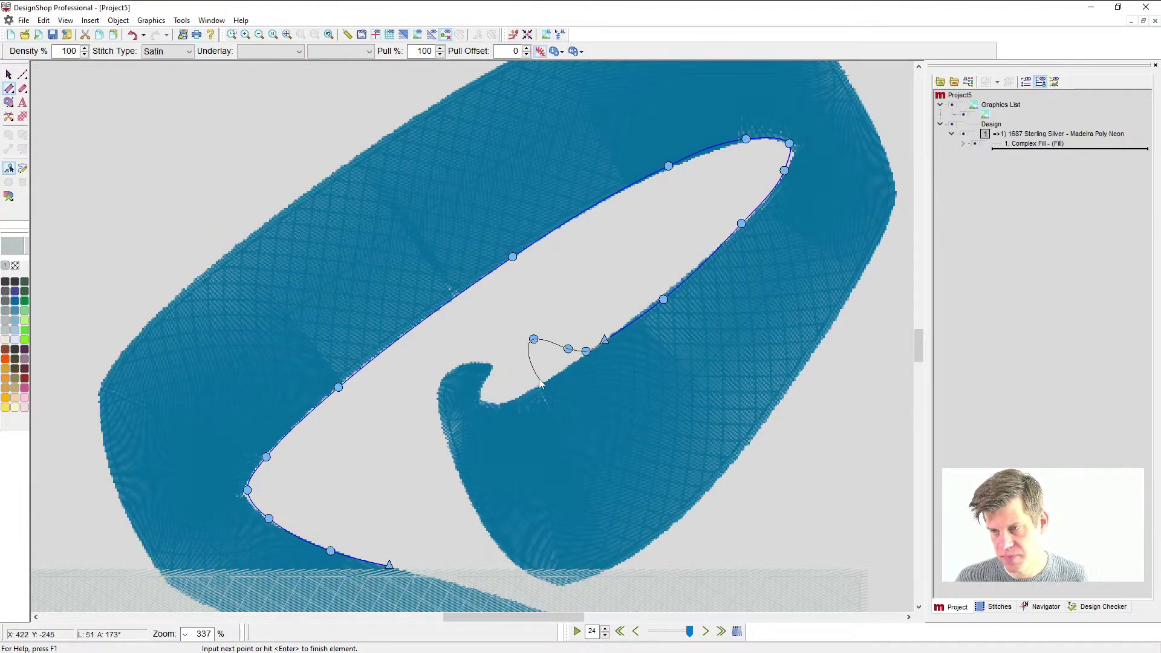
pyautogui.press('BackSpace')
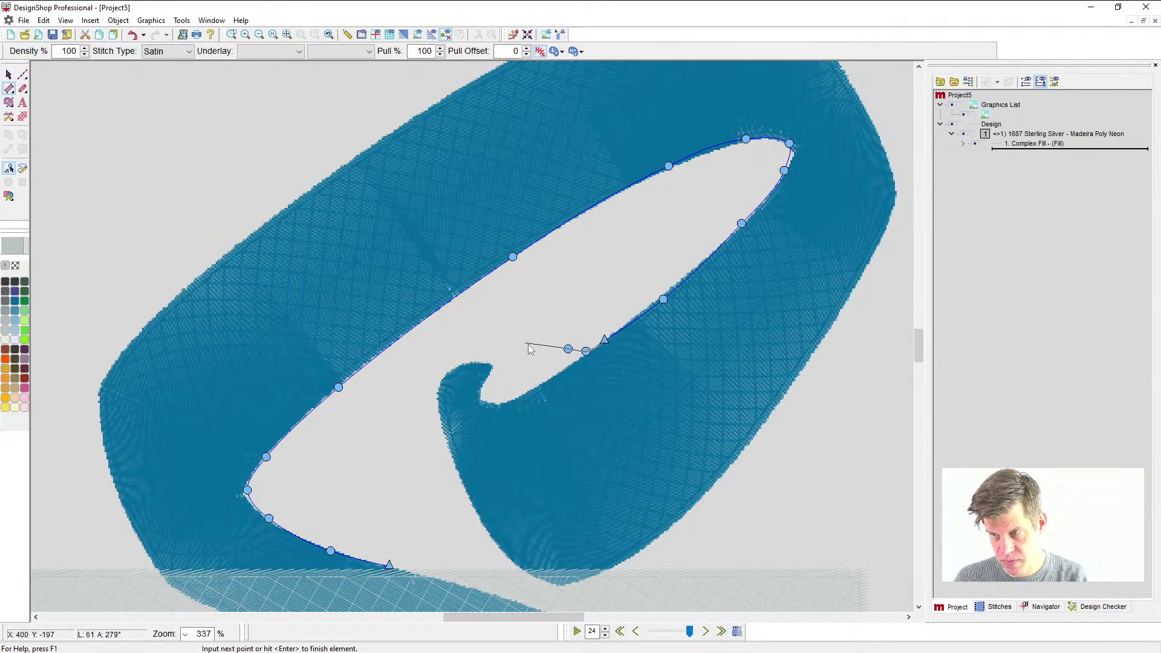
pyautogui.rightClick(546, 345)
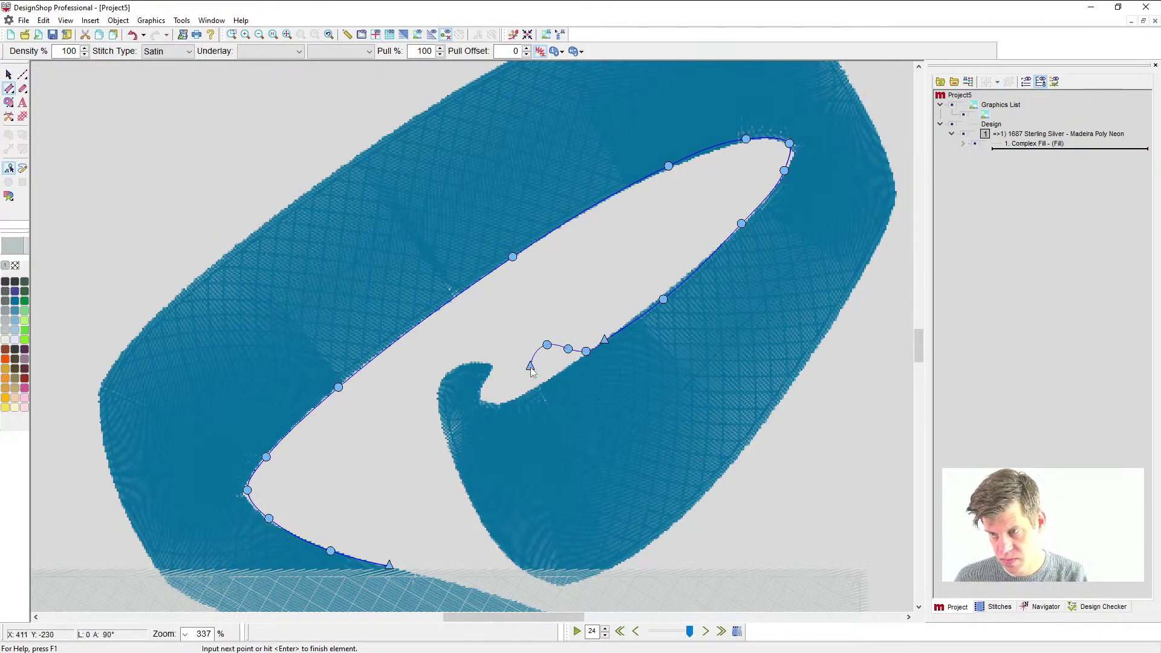
pyautogui.click(531, 367)
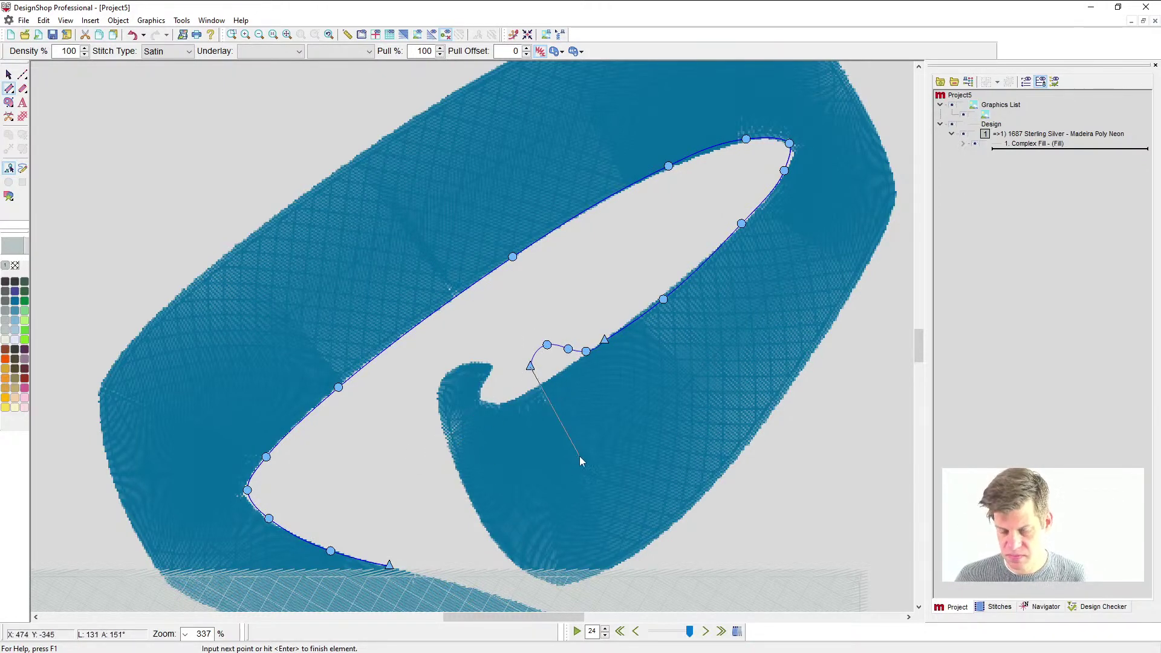
pyautogui.click(390, 563)
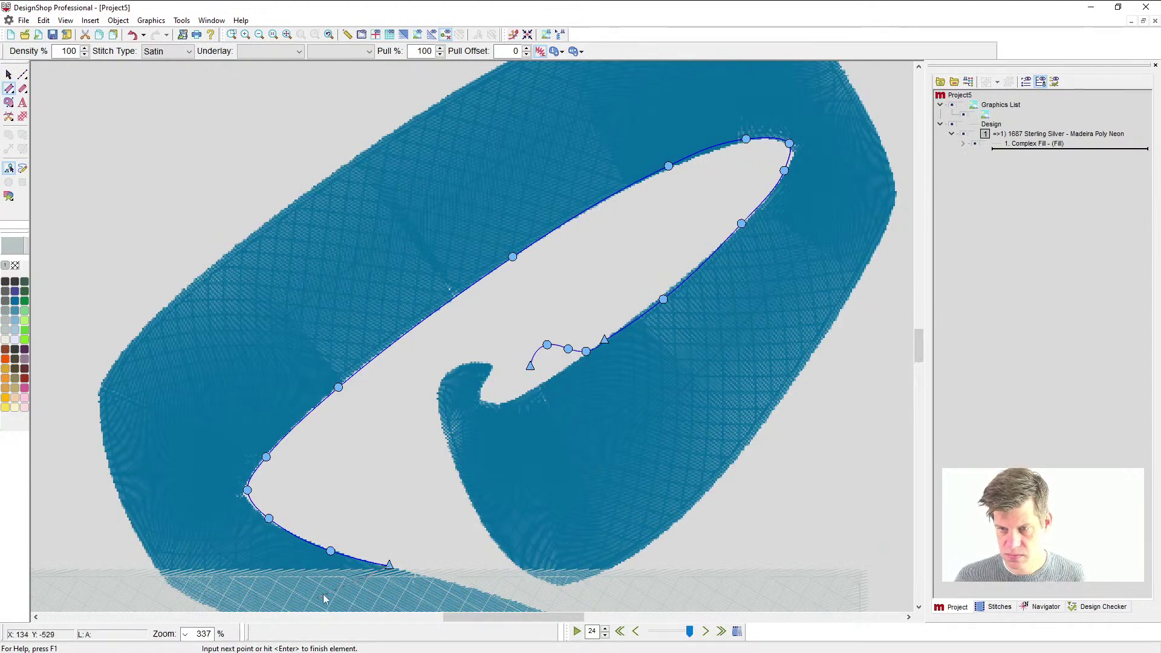
# - Begin the column's second side just inside the silver band, crossing the stroke and following the S's left outer edge upward
pyautogui.click(389, 577)
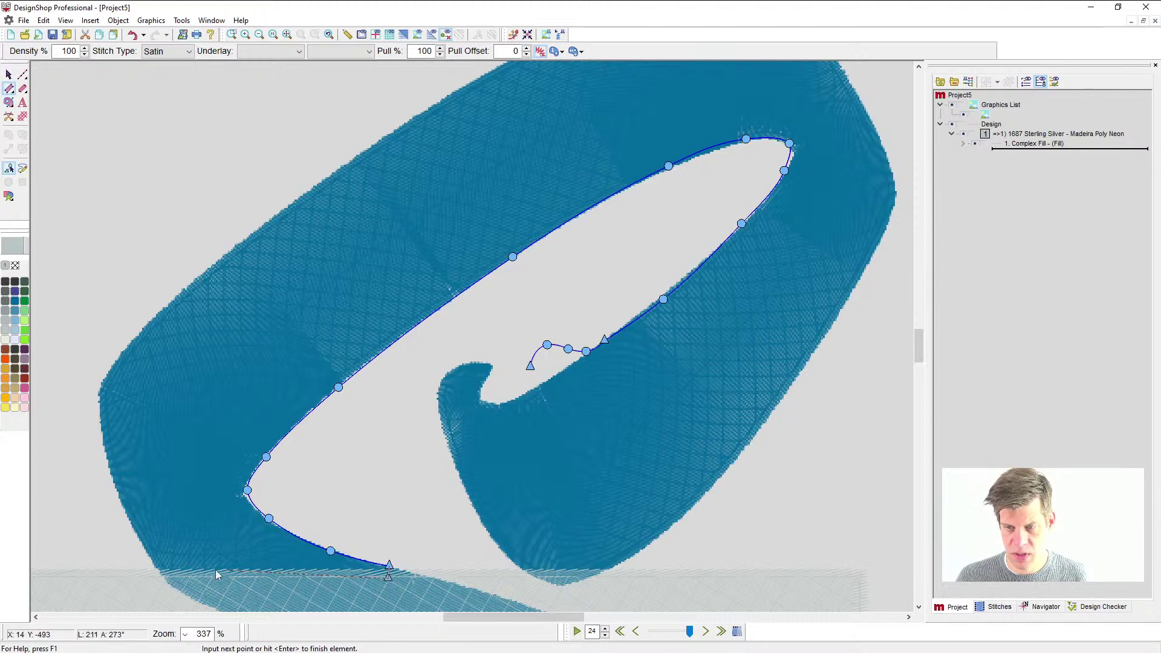
pyautogui.click(167, 579)
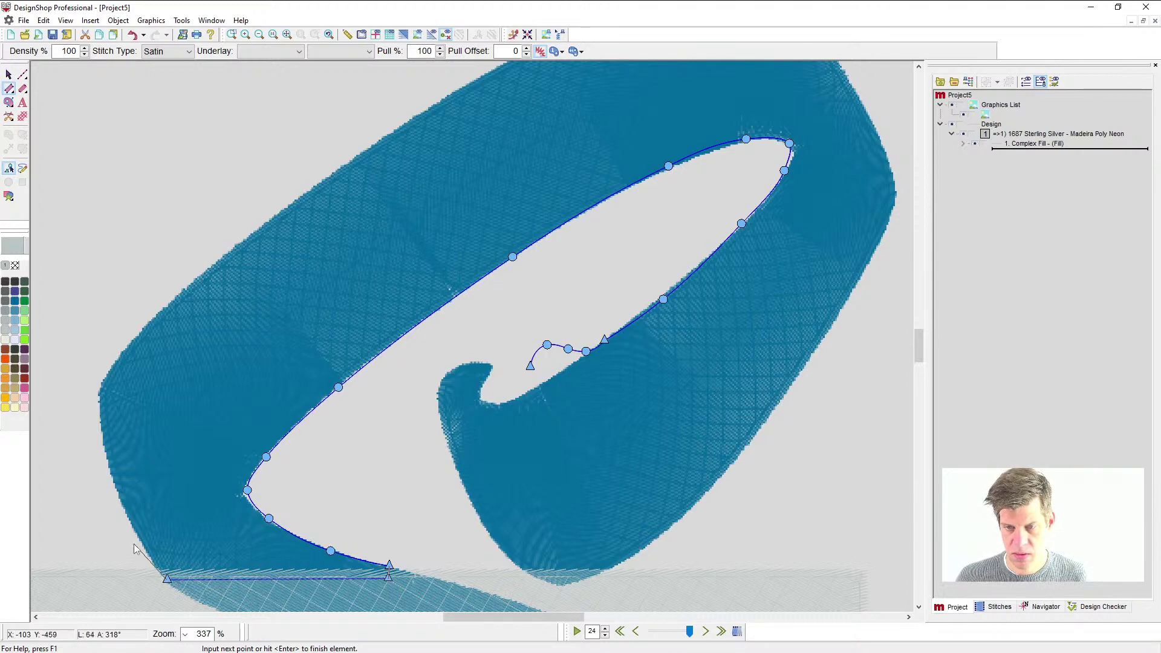
pyautogui.click(134, 532)
pyautogui.click(105, 455)
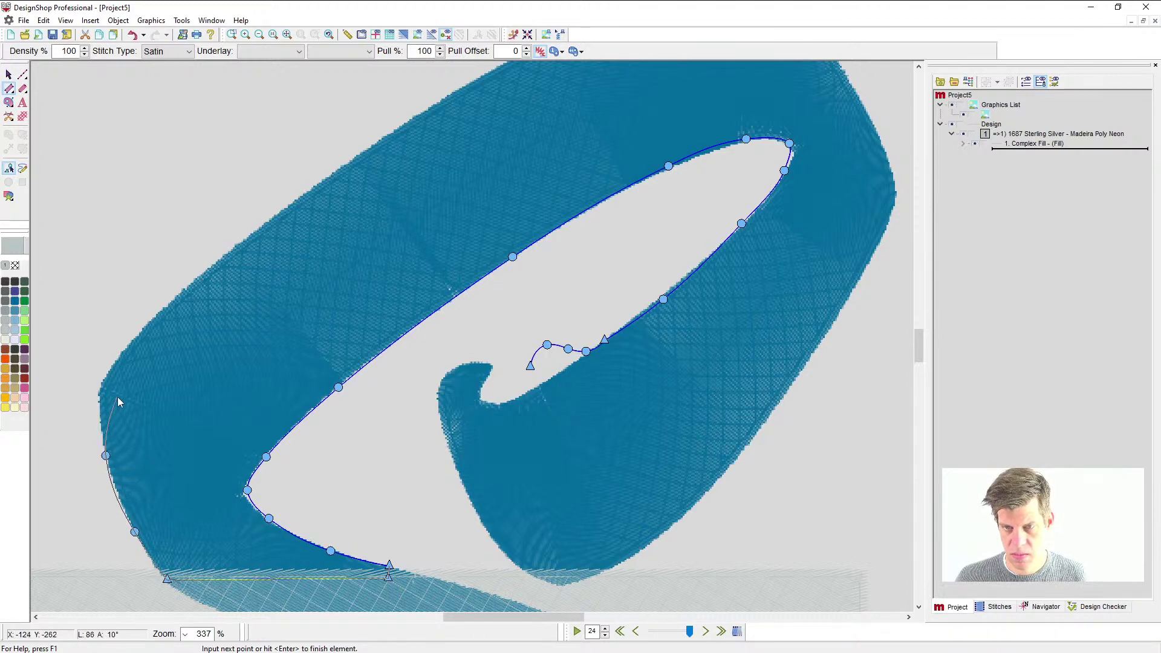
pyautogui.click(100, 383)
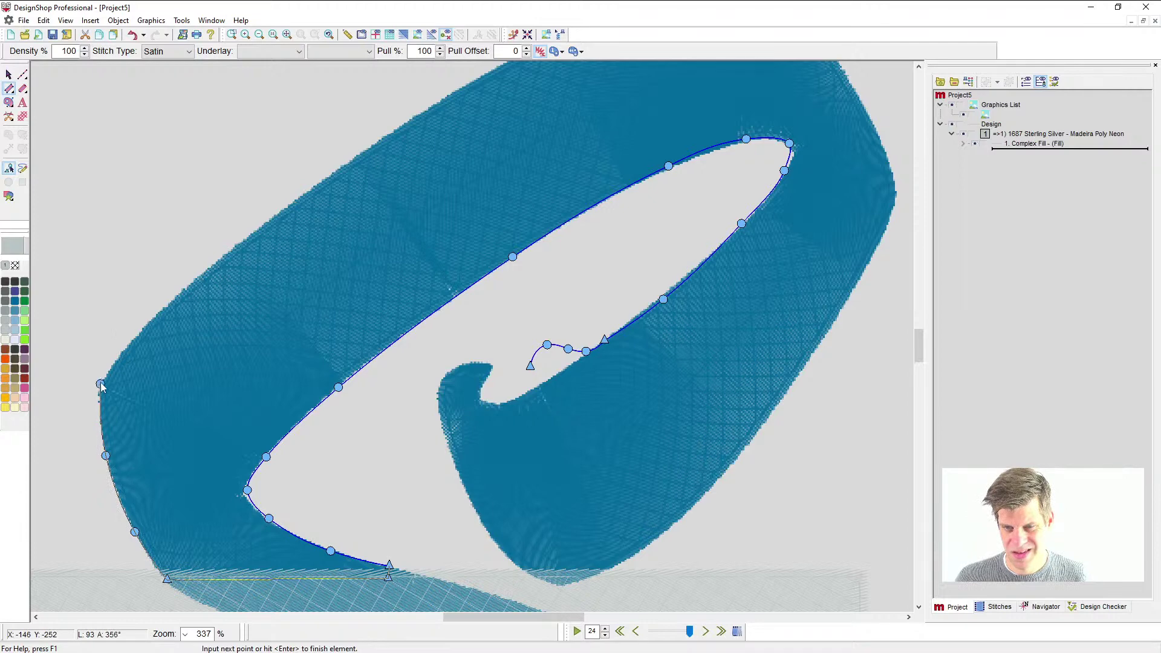
pyautogui.click(143, 327)
pyautogui.click(235, 246)
pyautogui.scroll(3, 468, 245)
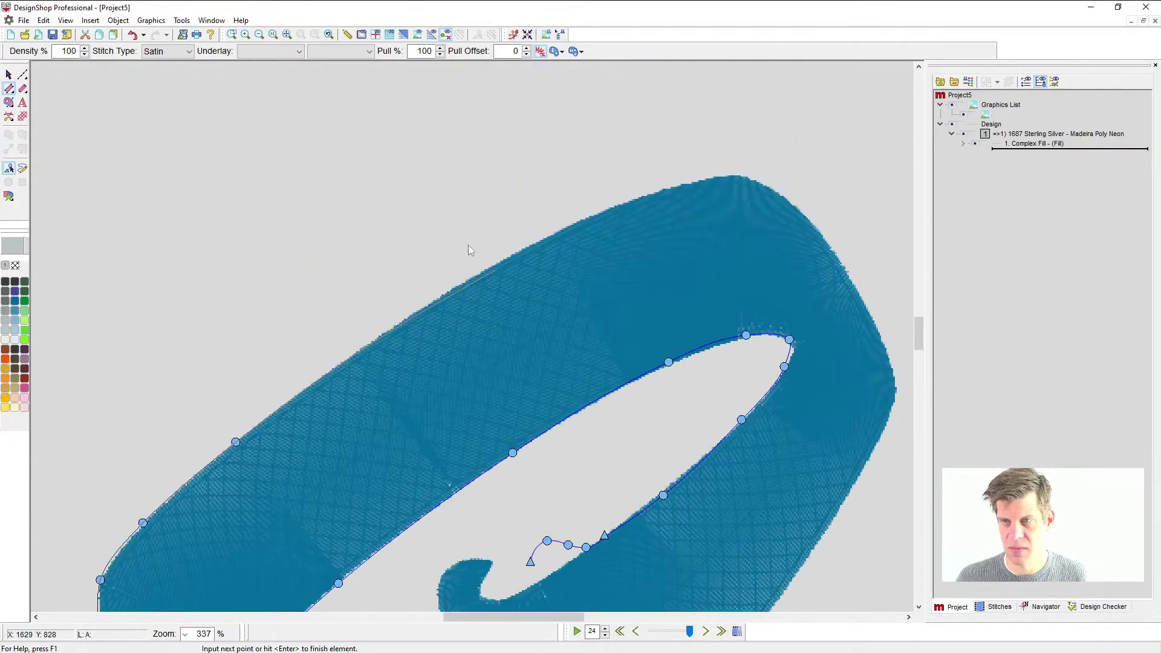
# - Continue the second side along the upper stroke's outer edge, over the top of the S and around its right bend
pyautogui.click(467, 278)
pyautogui.click(661, 189)
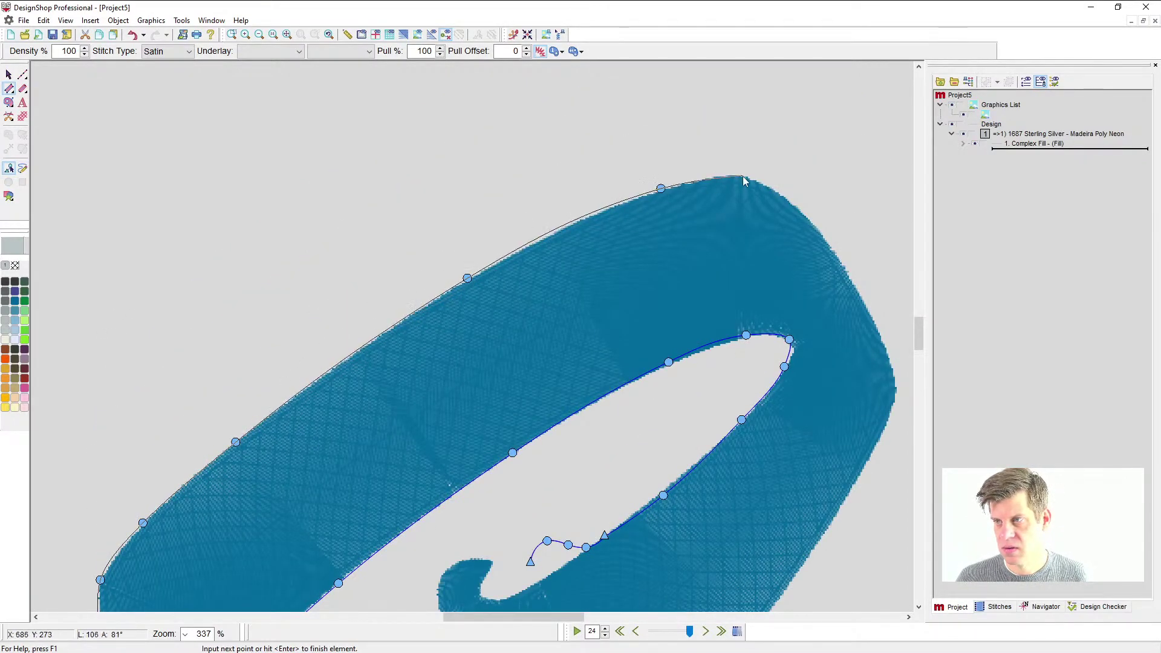
pyautogui.click(742, 176)
pyautogui.click(801, 209)
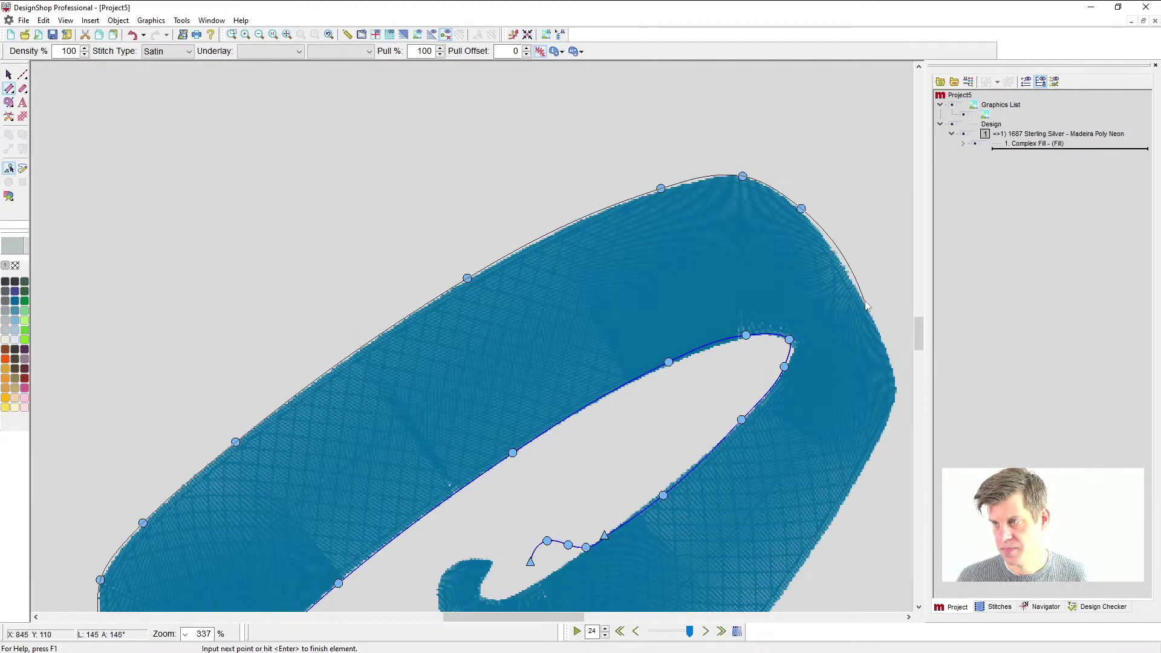
pyautogui.click(864, 301)
pyautogui.click(895, 382)
pyautogui.click(886, 426)
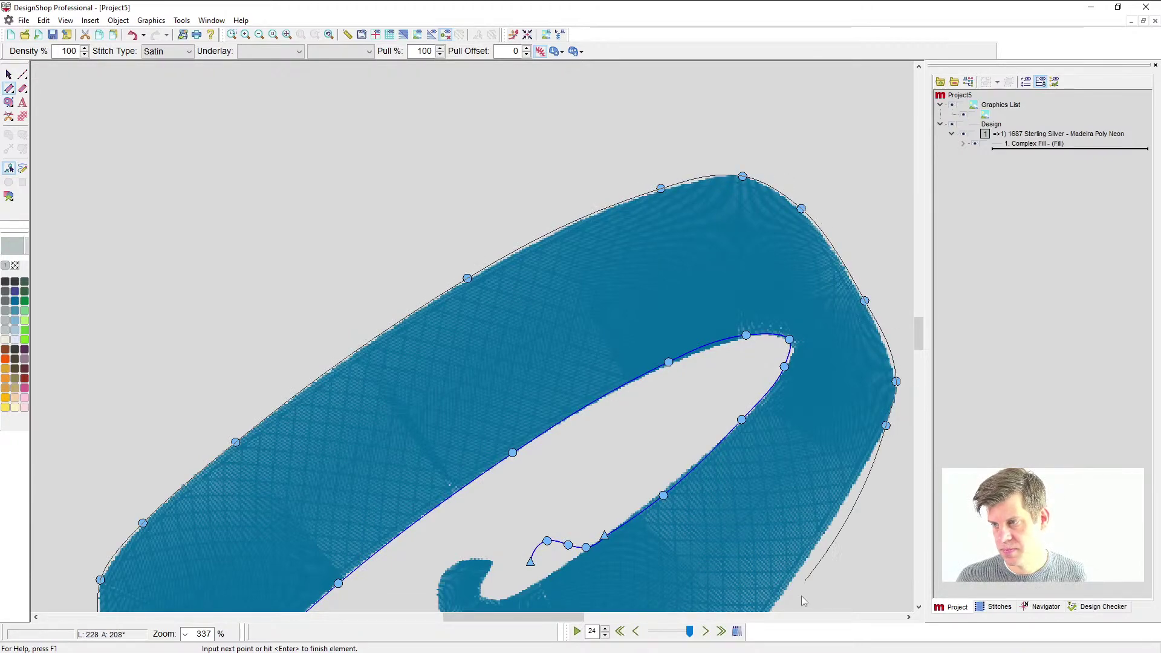
# - Trace the second side down the right outer edge, curve it inward across the stroke's end, and generate the column
pyautogui.scroll(-1, 800, 596)
pyautogui.scroll(-3, 815, 481)
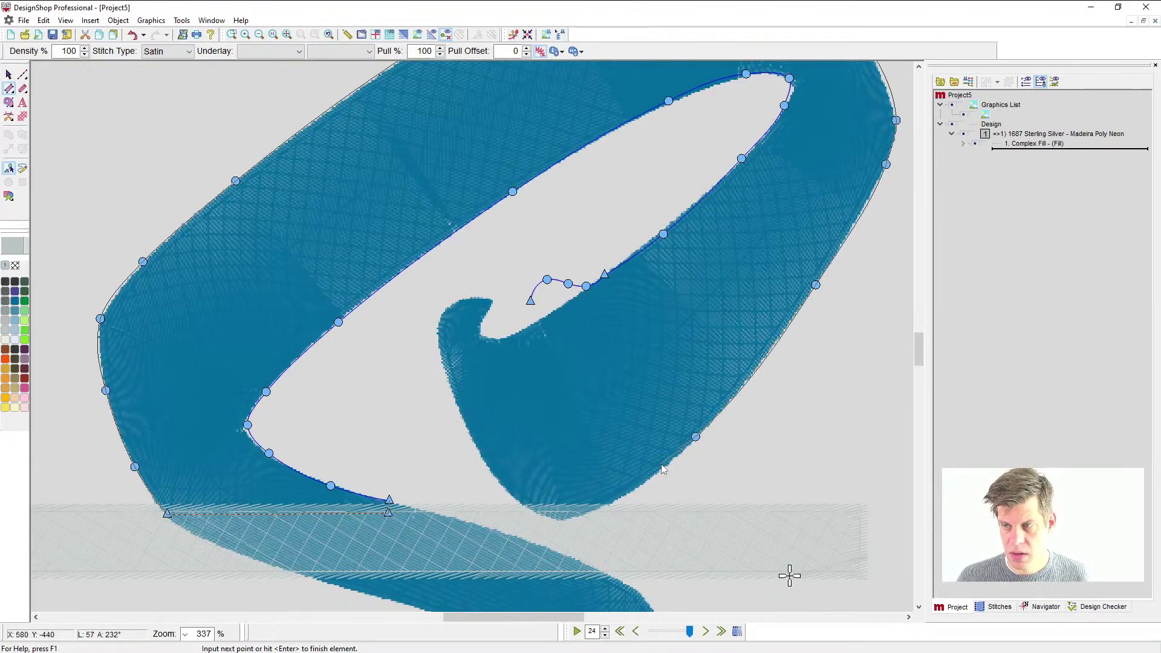
pyautogui.click(661, 464)
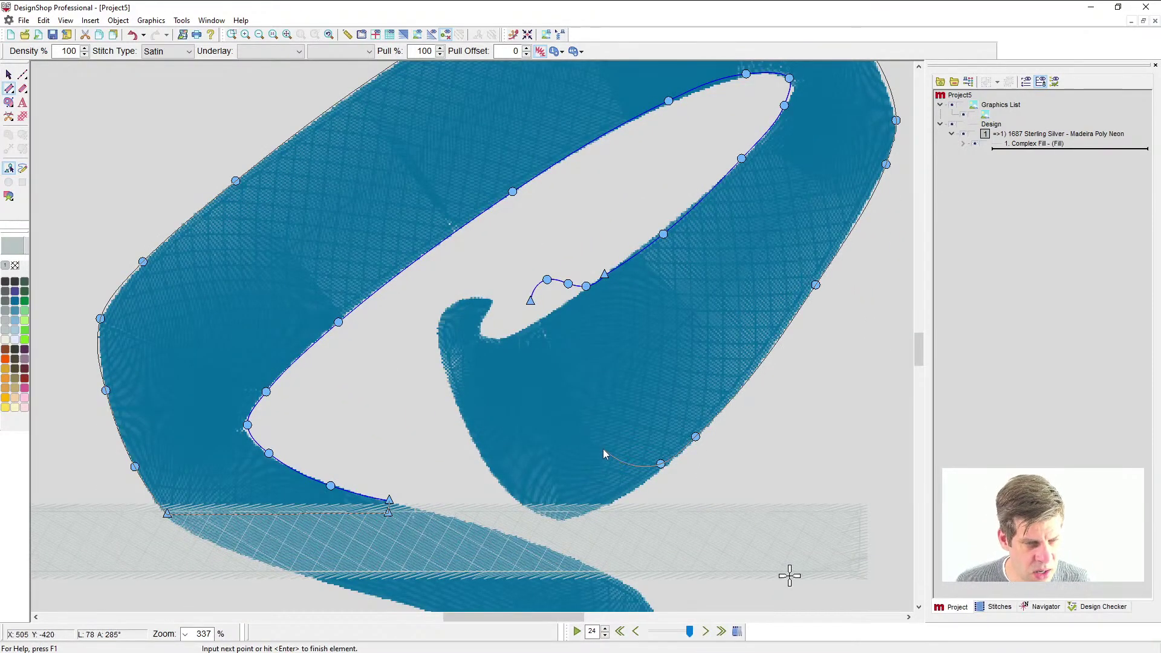
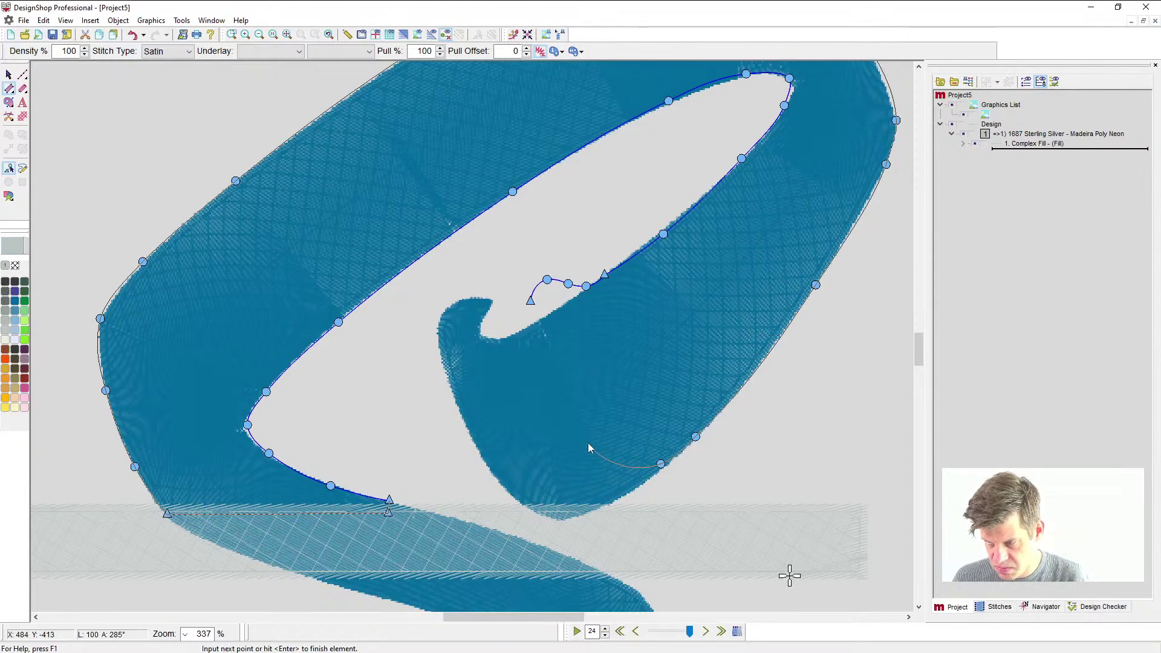
pyautogui.click(590, 445)
pyautogui.press('Return')
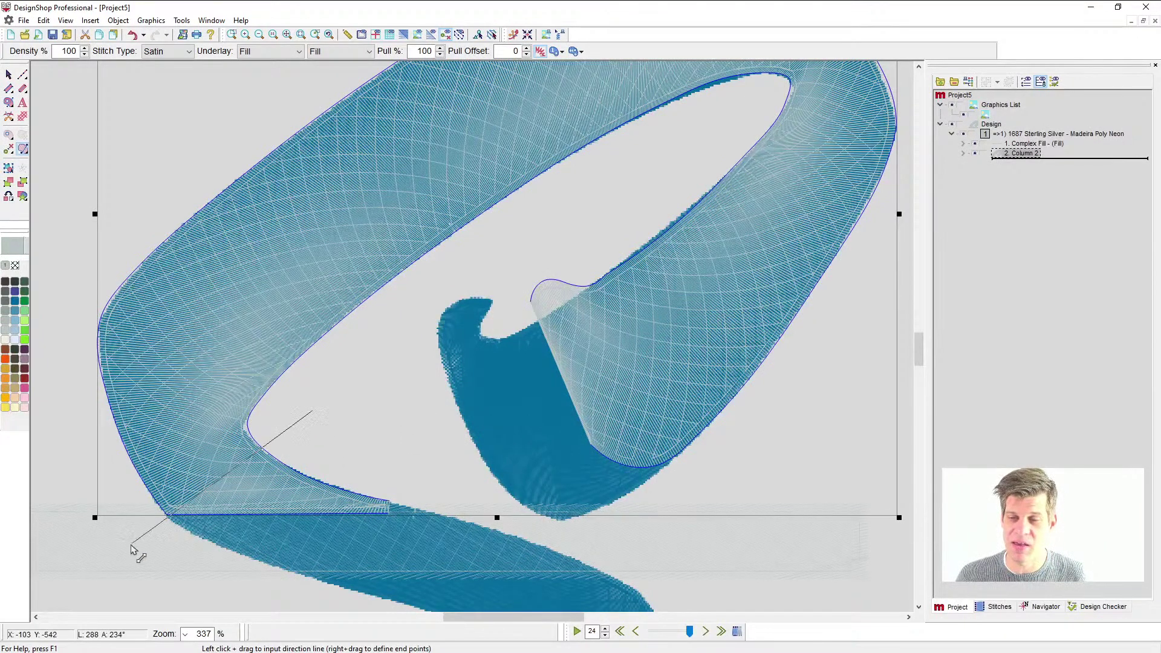
# - Add direction lines across the column near the band, on the rising upper stroke and on the descending stroke, and apply them
pyautogui.moveTo(189, 514); pyautogui.dragTo(265, 450)
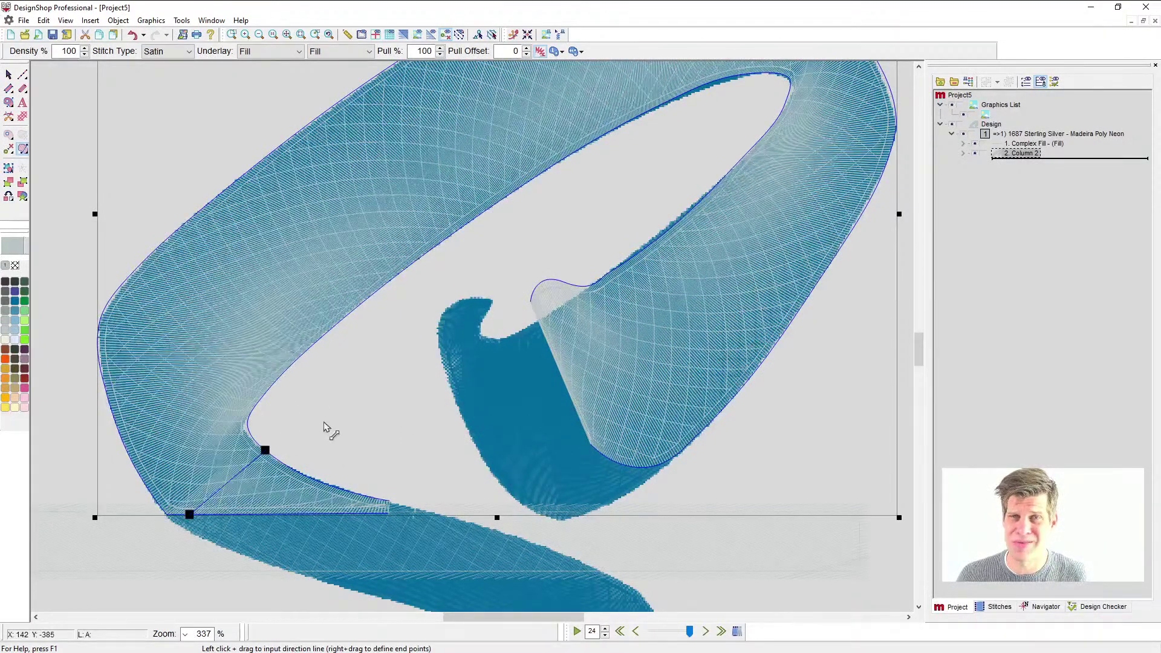
pyautogui.scroll(1, 275, 470)
pyautogui.moveTo(374, 378); pyautogui.dragTo(179, 275)
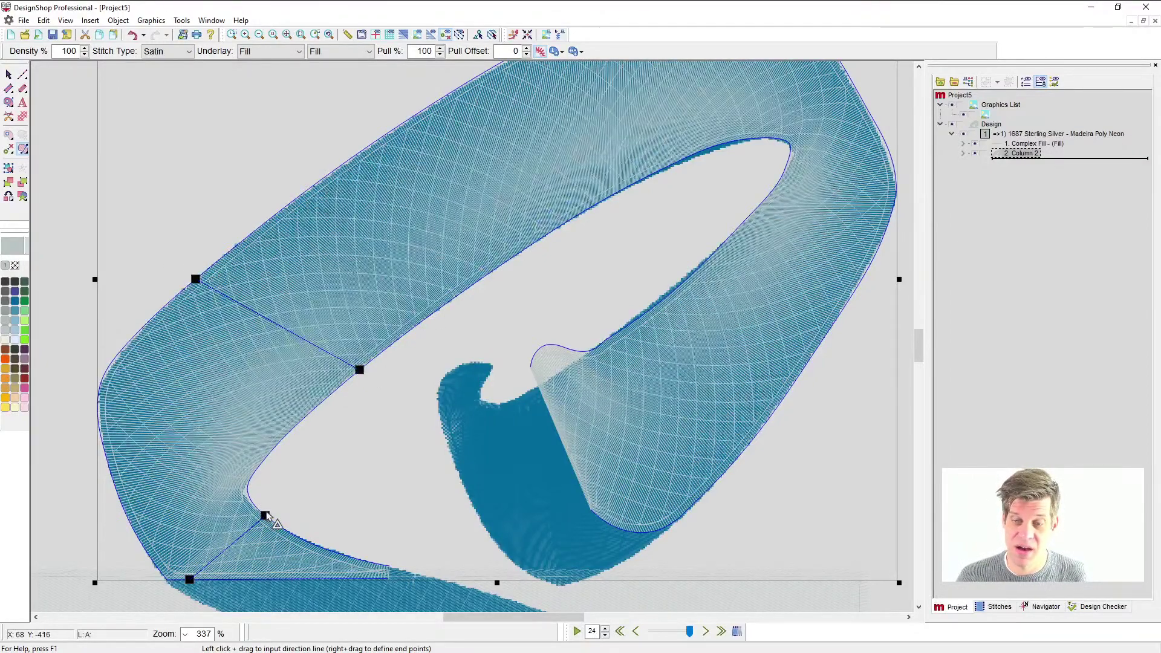
pyautogui.scroll(2, 768, 478)
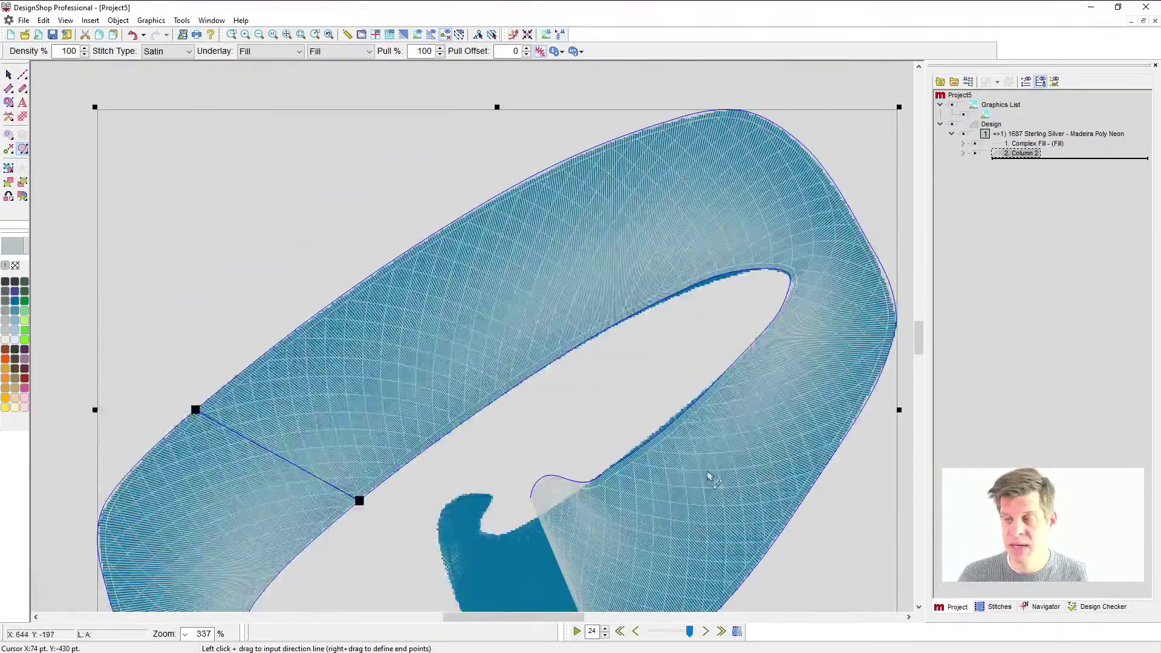
pyautogui.scroll(-1, 710, 477)
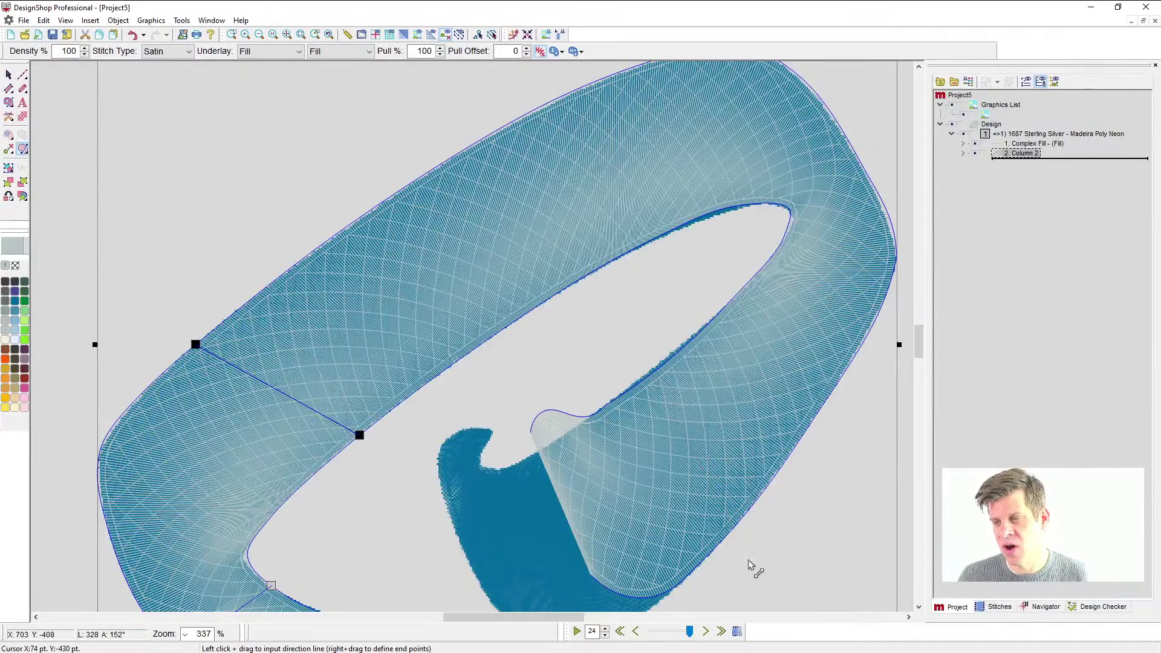
pyautogui.press('Return')
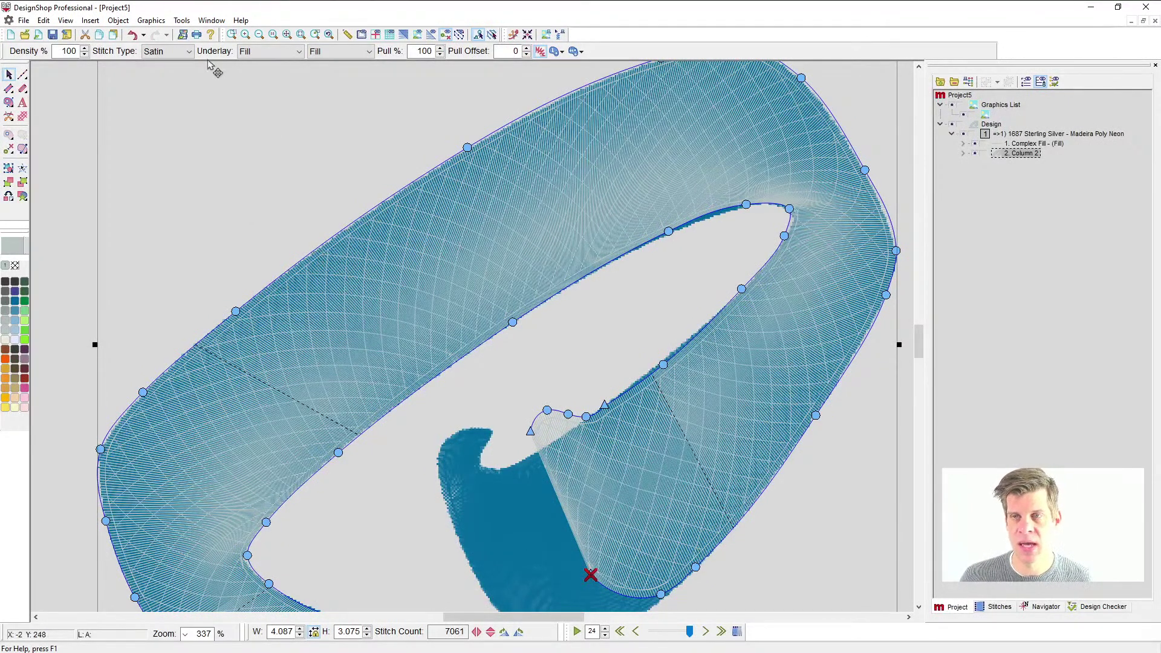
# - Switch to Project3 and examine where the upper E's vertical stem column meets the horizontal top bar
pyautogui.click(211, 20)
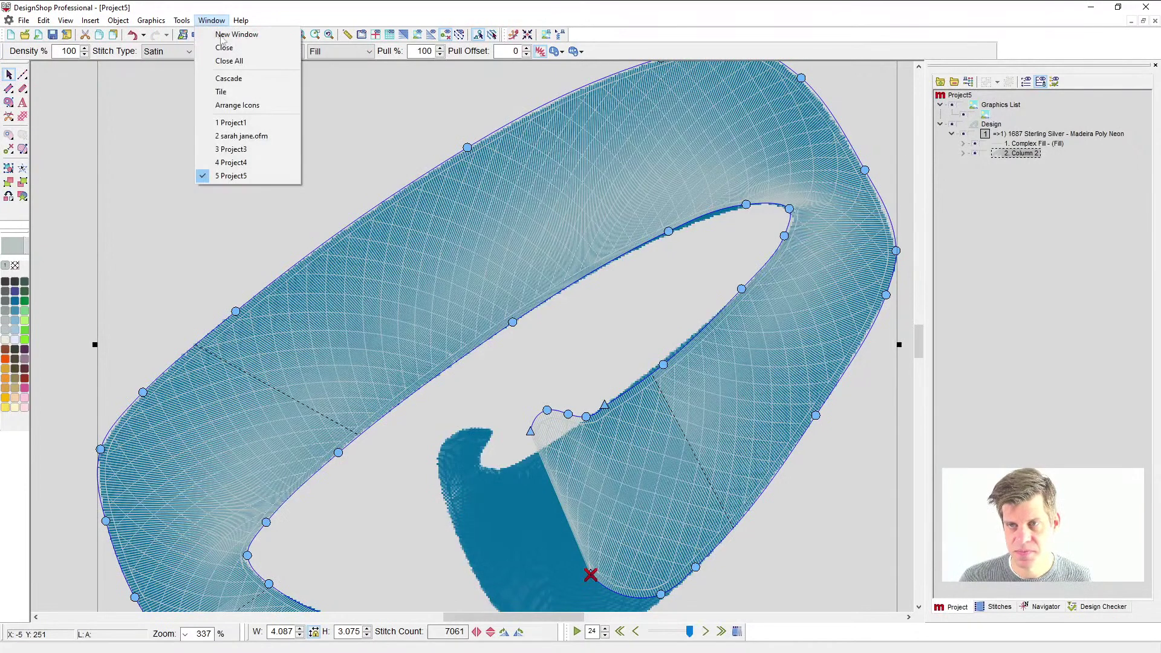
pyautogui.click(232, 148)
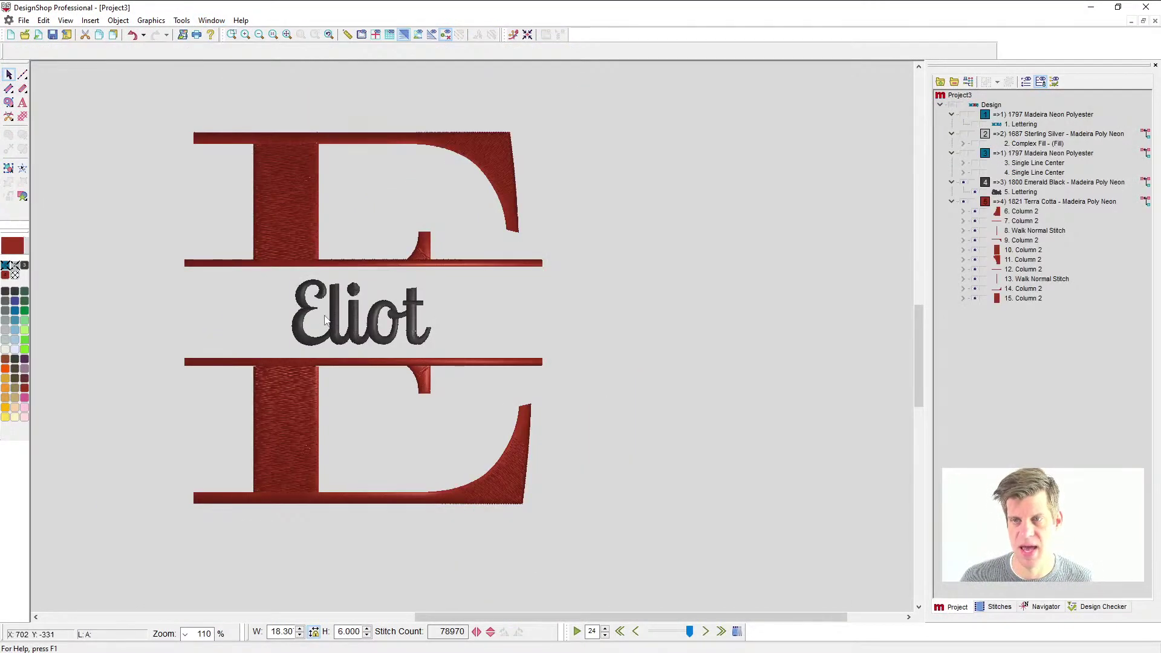
pyautogui.scroll(3, 292, 242)
pyautogui.scroll(3, 318, 279)
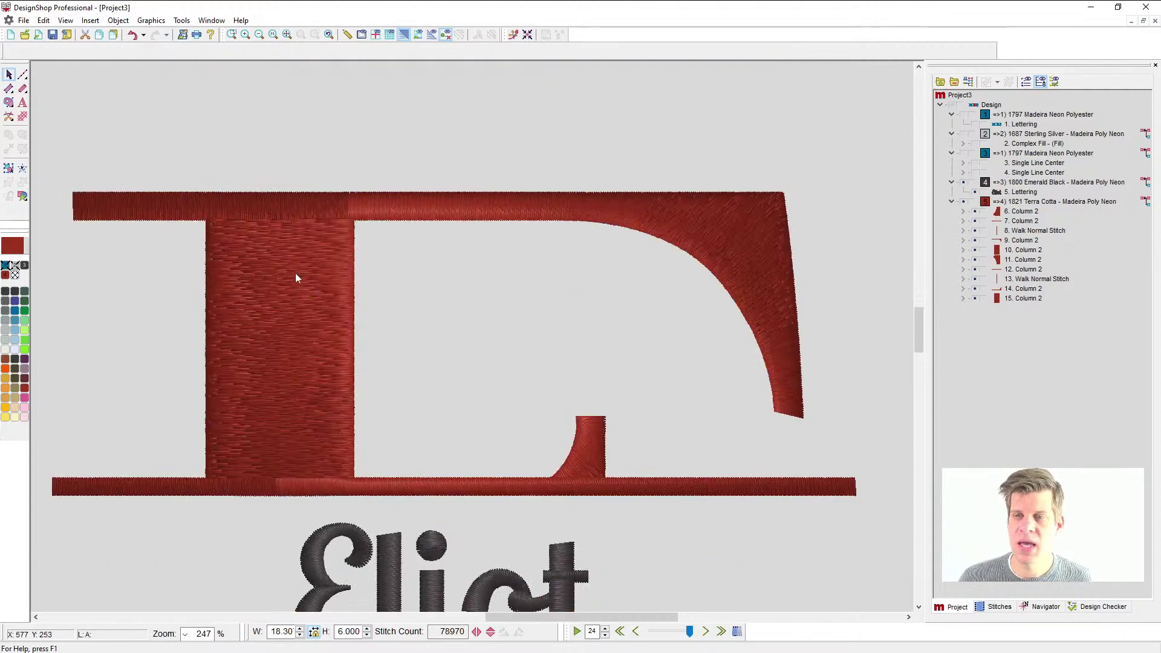
pyautogui.click(298, 272)
pyautogui.scroll(3, 309, 254)
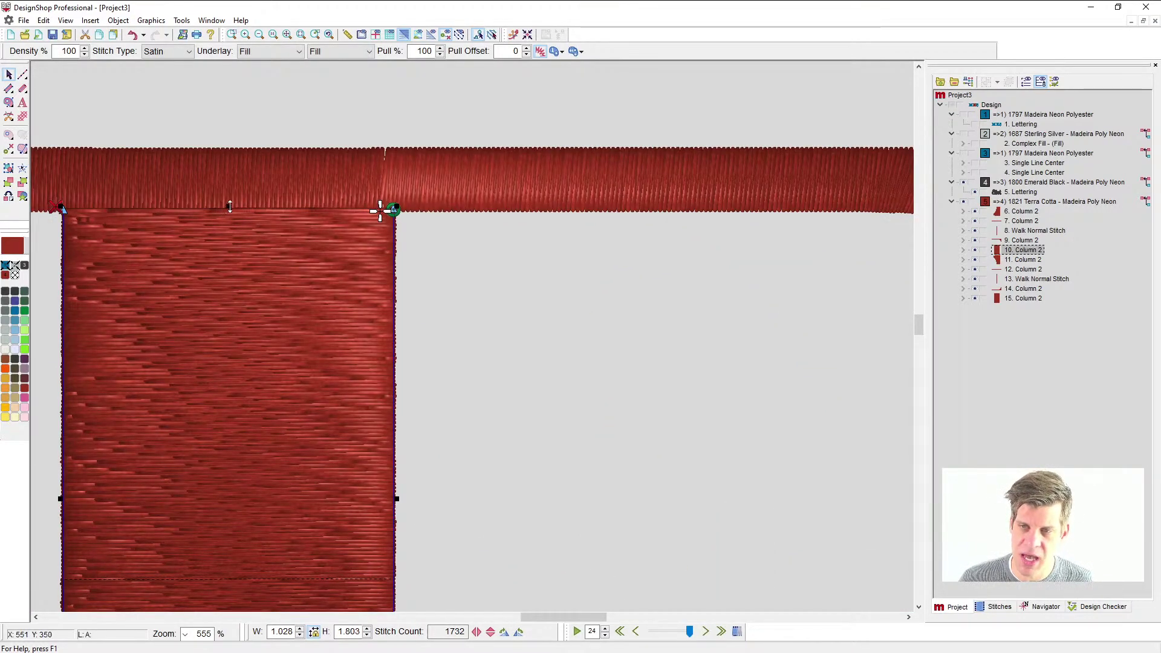
# - Shorten the upper E's vertical stem column from its top edge to a height of about 1.776
pyautogui.moveTo(229, 207)
pyautogui.mouseDown()
pyautogui.moveTo(227, 187)
pyautogui.moveTo(221, 215)
pyautogui.mouseUp()
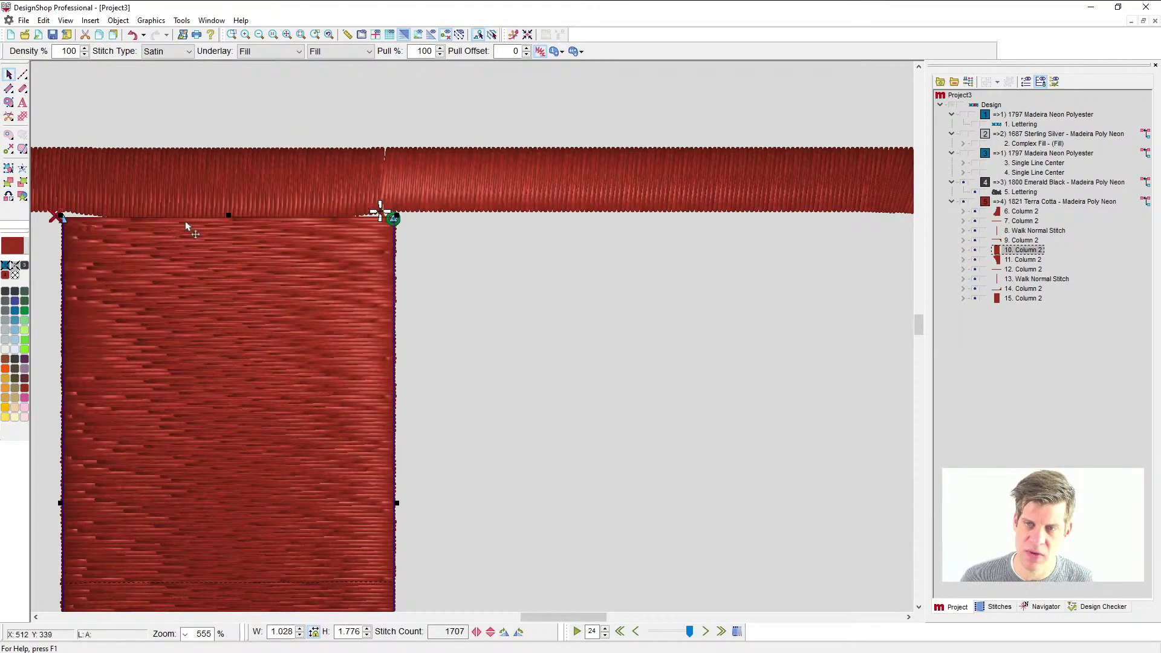
pyautogui.moveTo(228, 214); pyautogui.dragTo(228, 214)
pyautogui.click(435, 260)
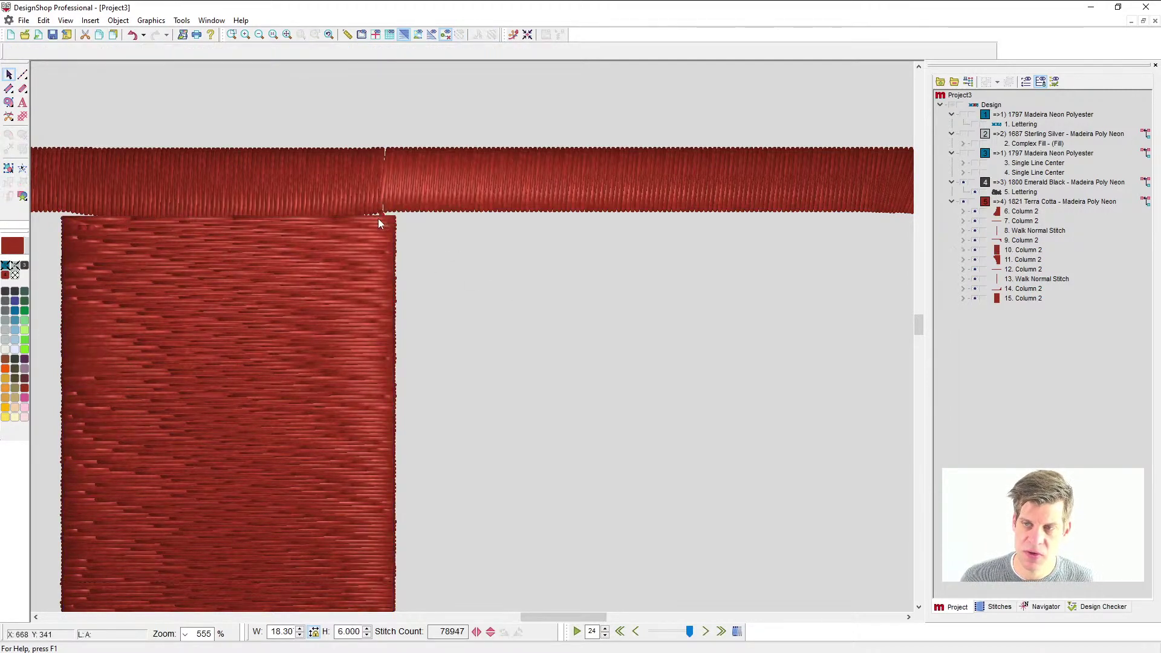
pyautogui.click(315, 271)
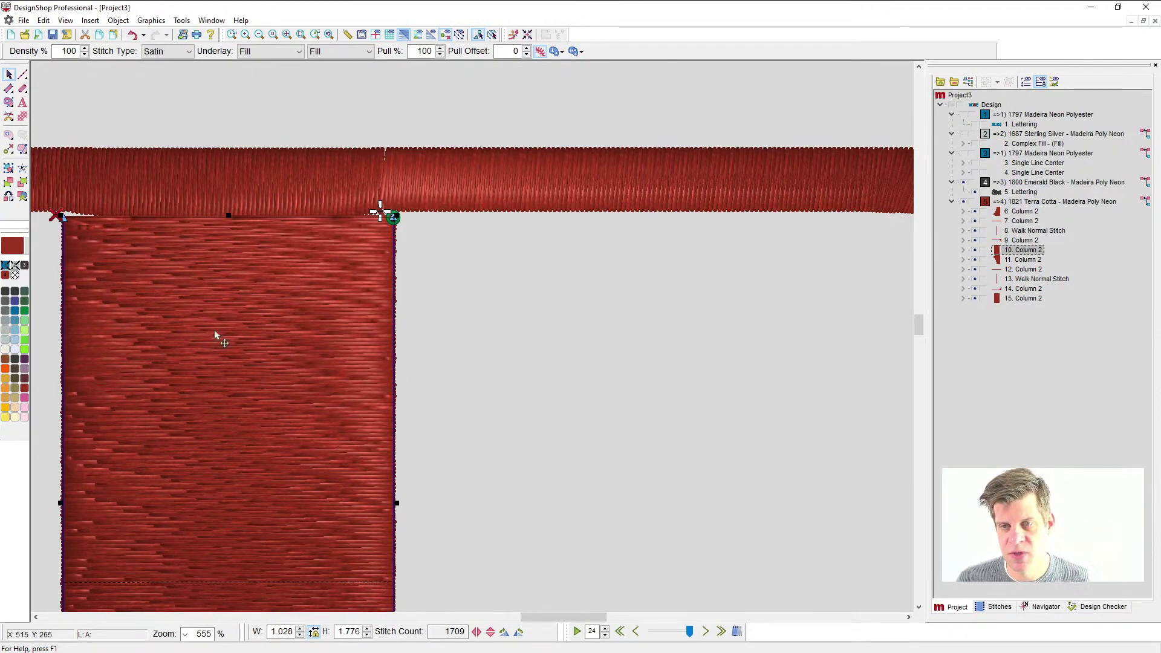
pyautogui.scroll(-4, 241, 338)
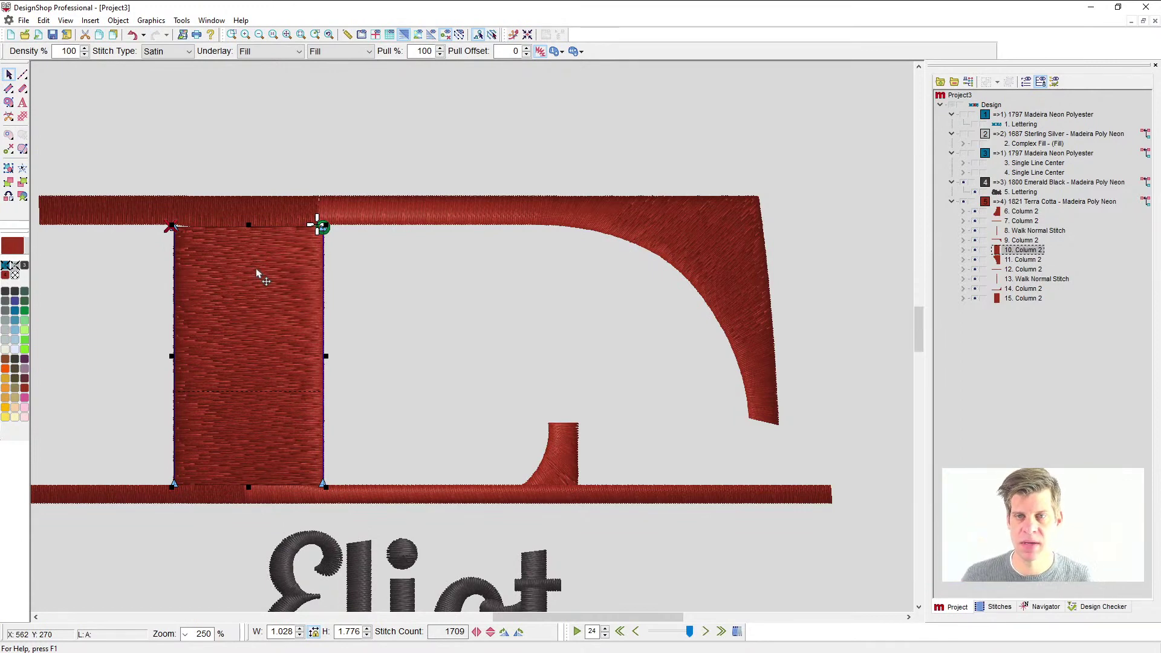
# - Draw a filled circle about 0.65 wide in the empty area above the upper E's top bar
pyautogui.click(8, 103)
pyautogui.scroll(3, 137, 162)
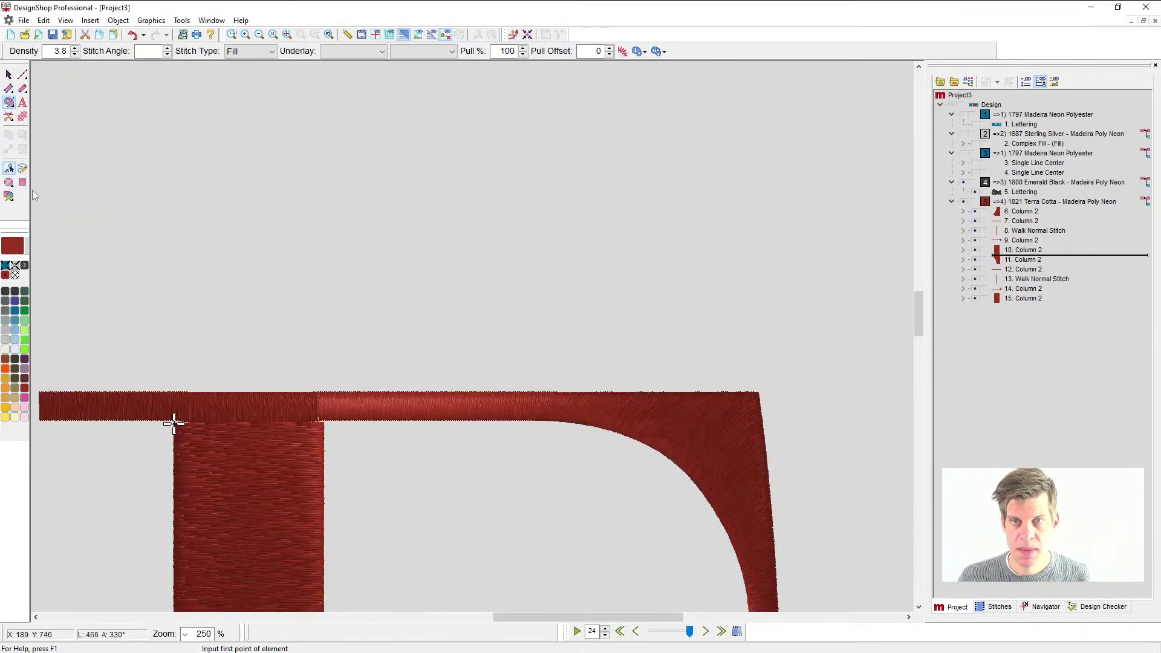
pyautogui.click(309, 187)
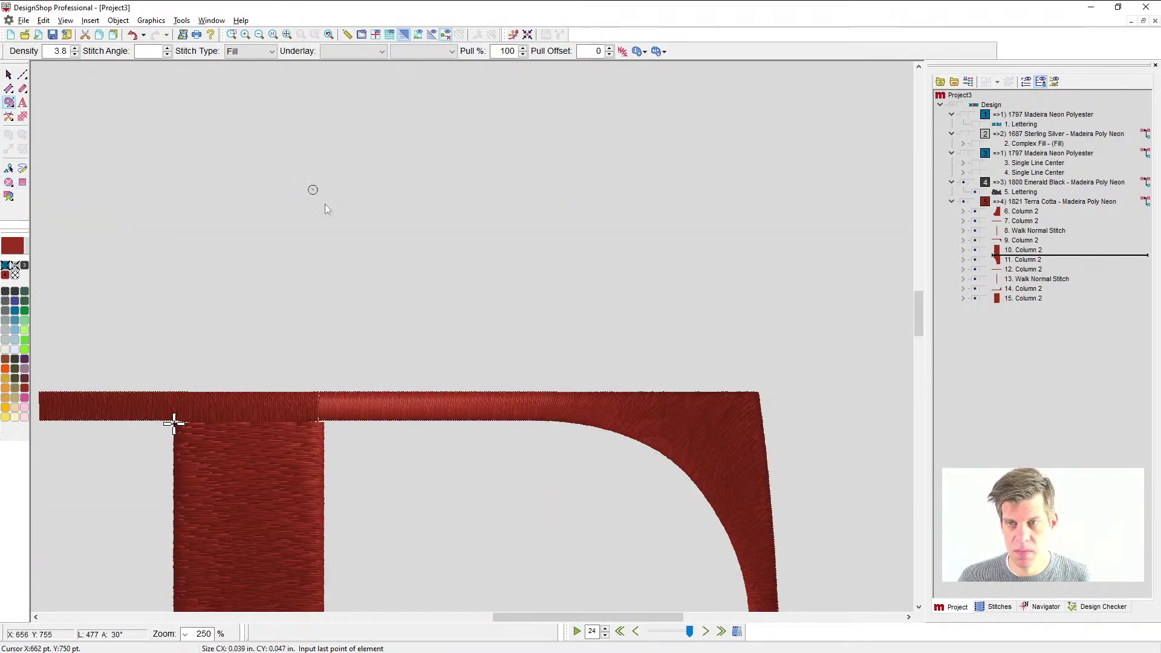
pyautogui.click(370, 264)
pyautogui.press('Escape')
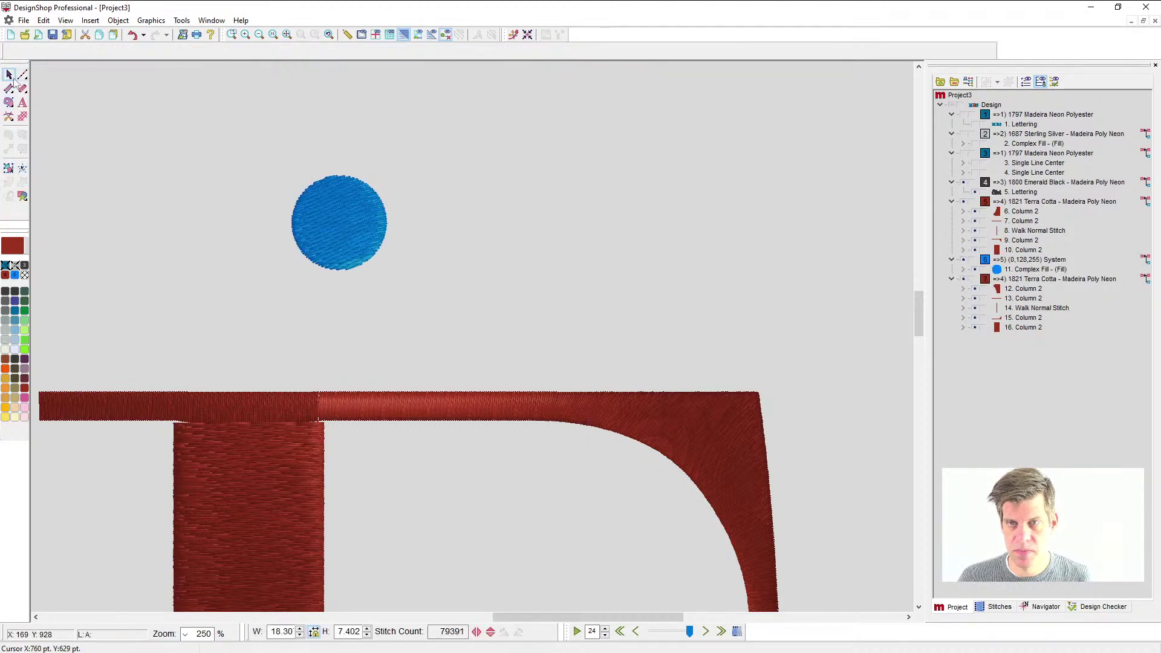
# - Outline the blue filled circle with a satin Single Line Center border
pyautogui.click(349, 229)
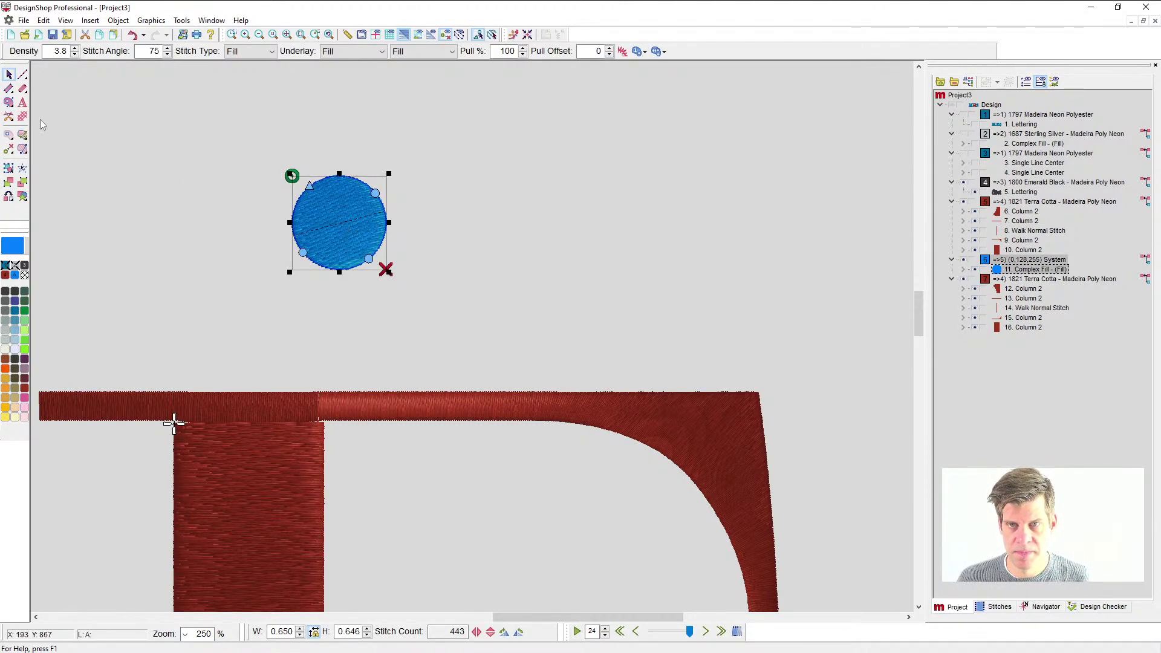
pyautogui.click(23, 89)
pyautogui.click(329, 205)
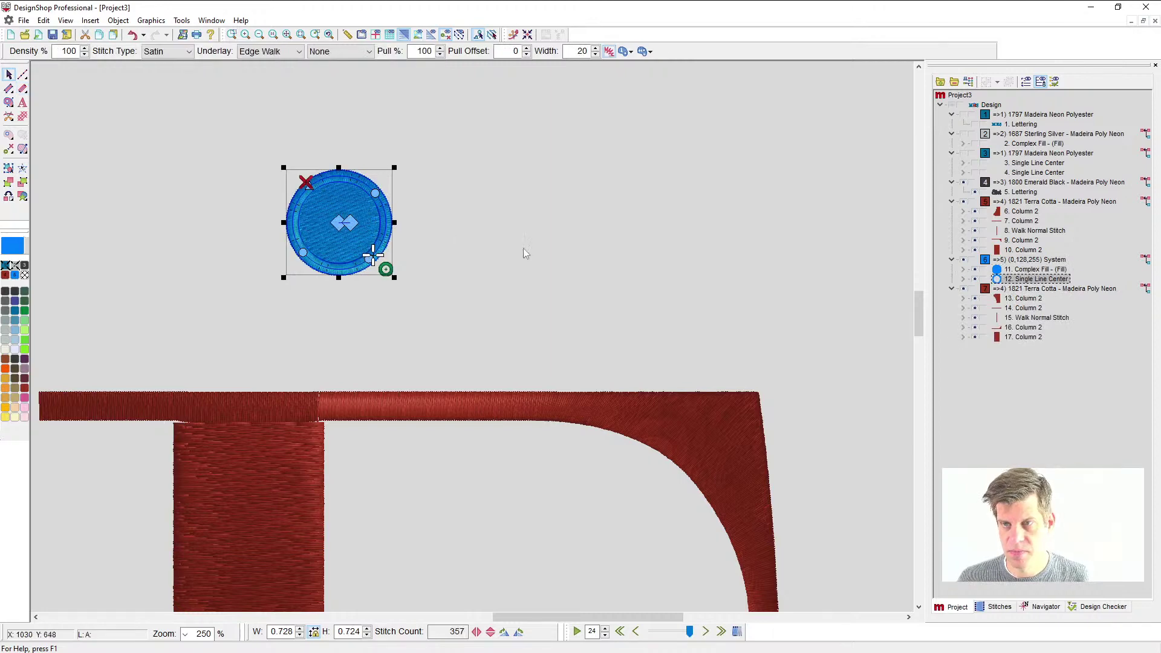
pyautogui.scroll(2, 421, 228)
pyautogui.click(438, 242)
pyautogui.scroll(2, 362, 285)
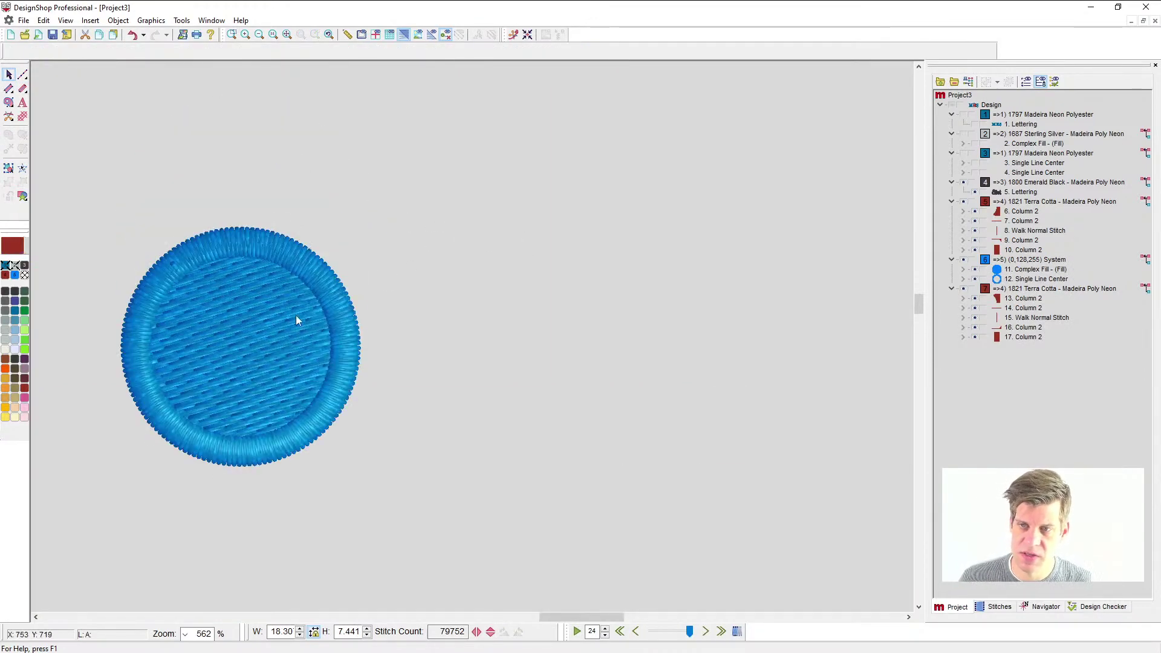
# - Reshape the circle's fill by moving its upper-left and lower-right edge points inward beneath the satin border
pyautogui.click(270, 338)
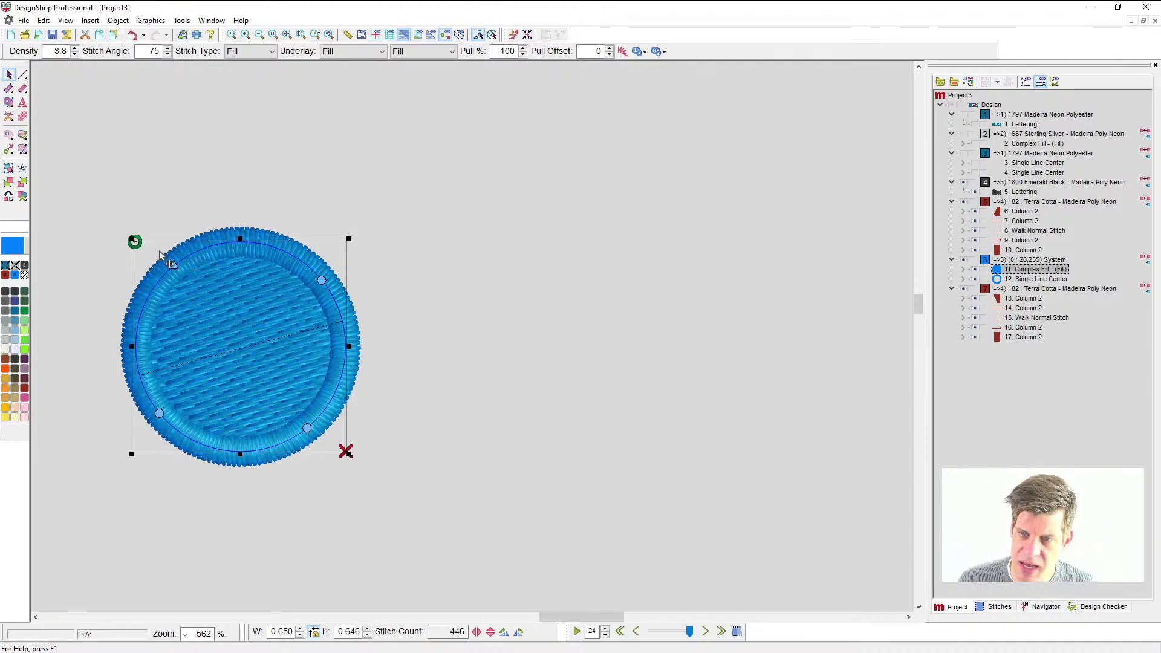
pyautogui.click(173, 266)
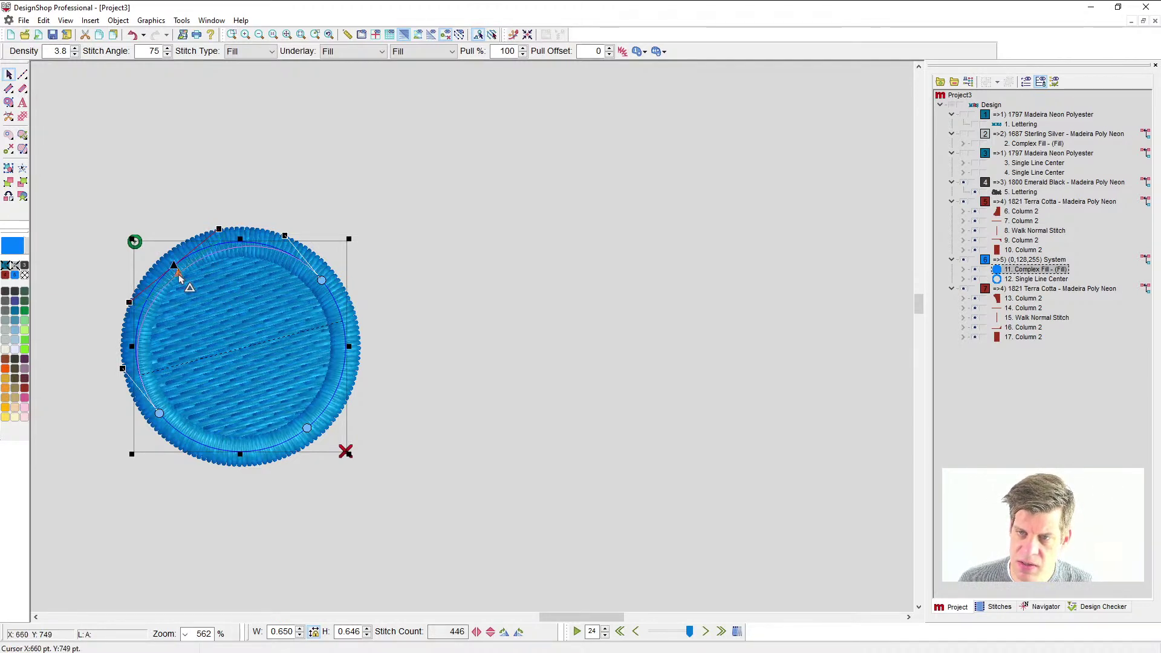
pyautogui.hotkey('ctrl', 'z')
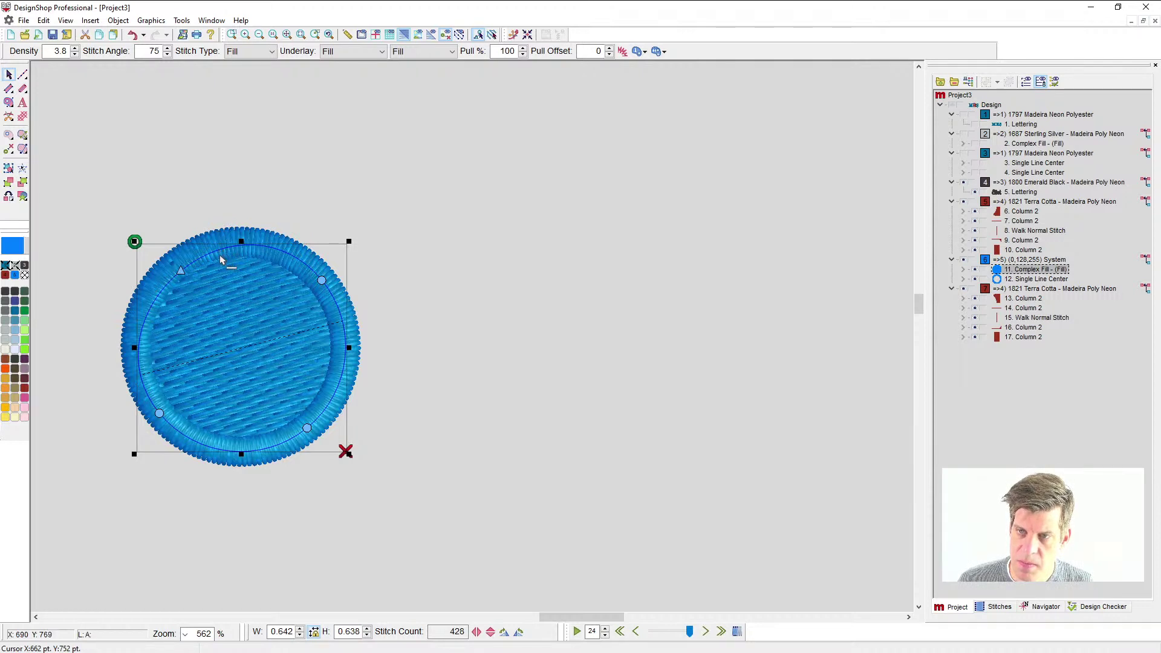
pyautogui.hotkey('ctrl', 'z')
pyautogui.click(305, 427)
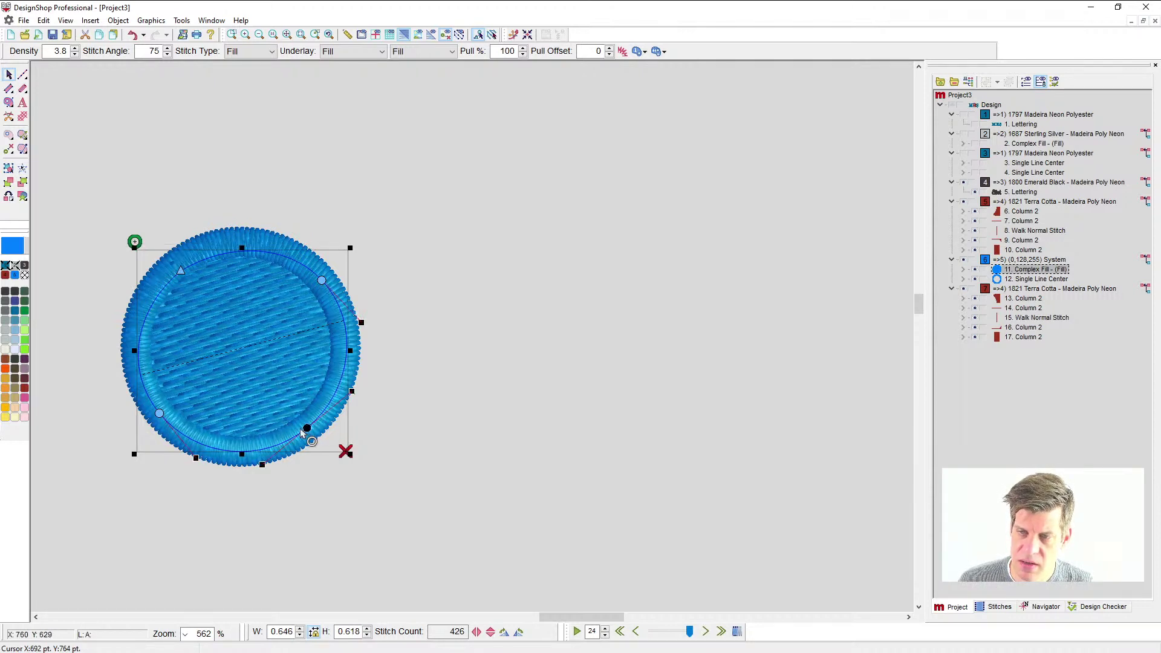
pyautogui.moveTo(301, 426); pyautogui.dragTo(256, 450)
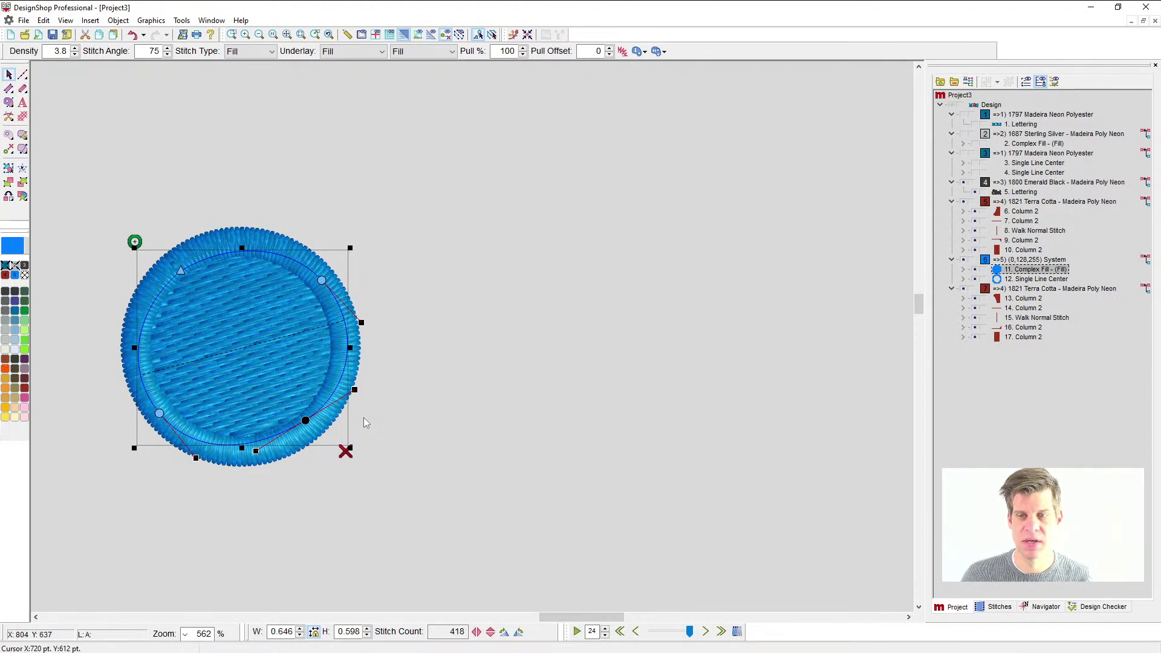
pyautogui.click(502, 300)
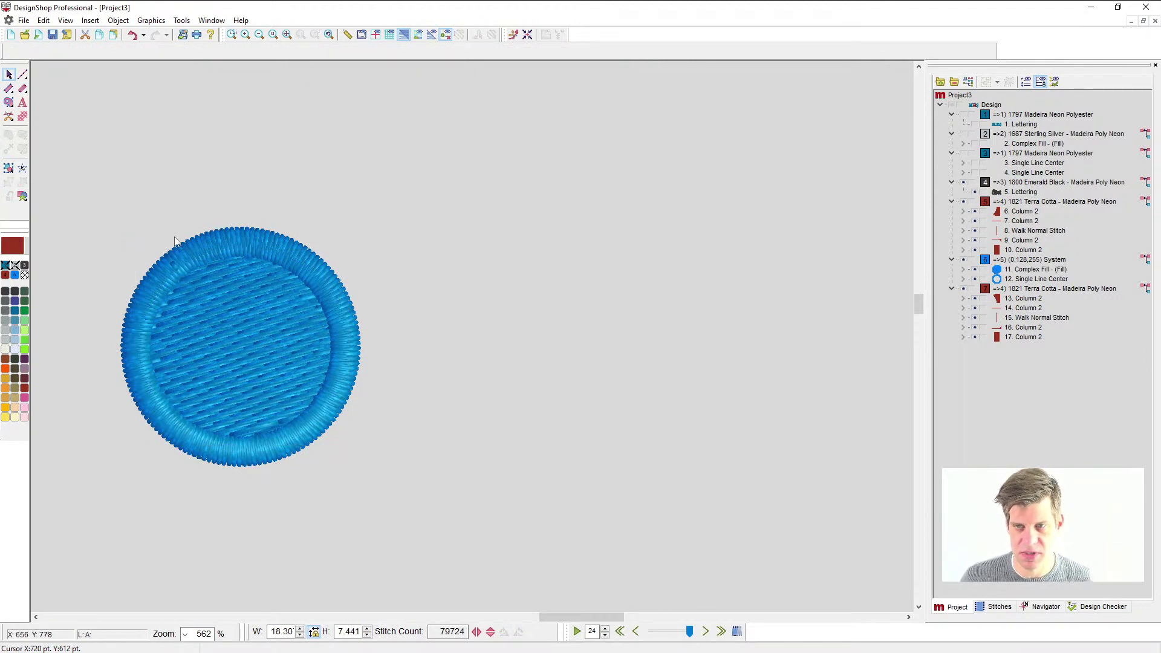
# - Hide the satin border and add a direction line across the upper-left edge of the circle's fill
pyautogui.click(244, 362)
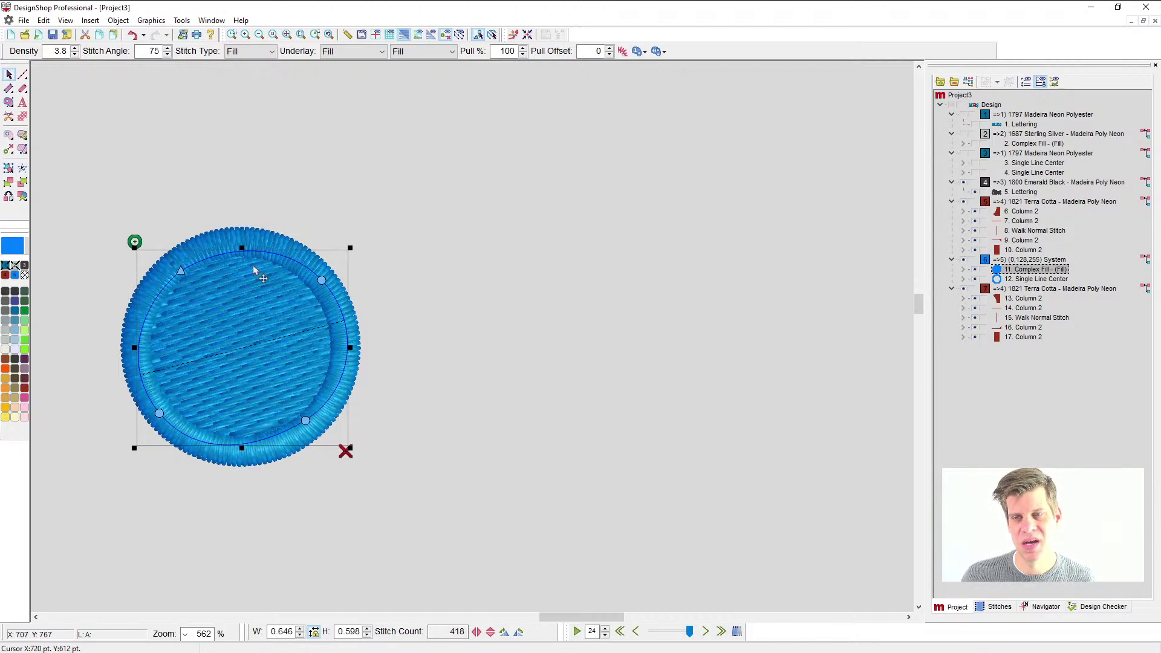
pyautogui.click(974, 278)
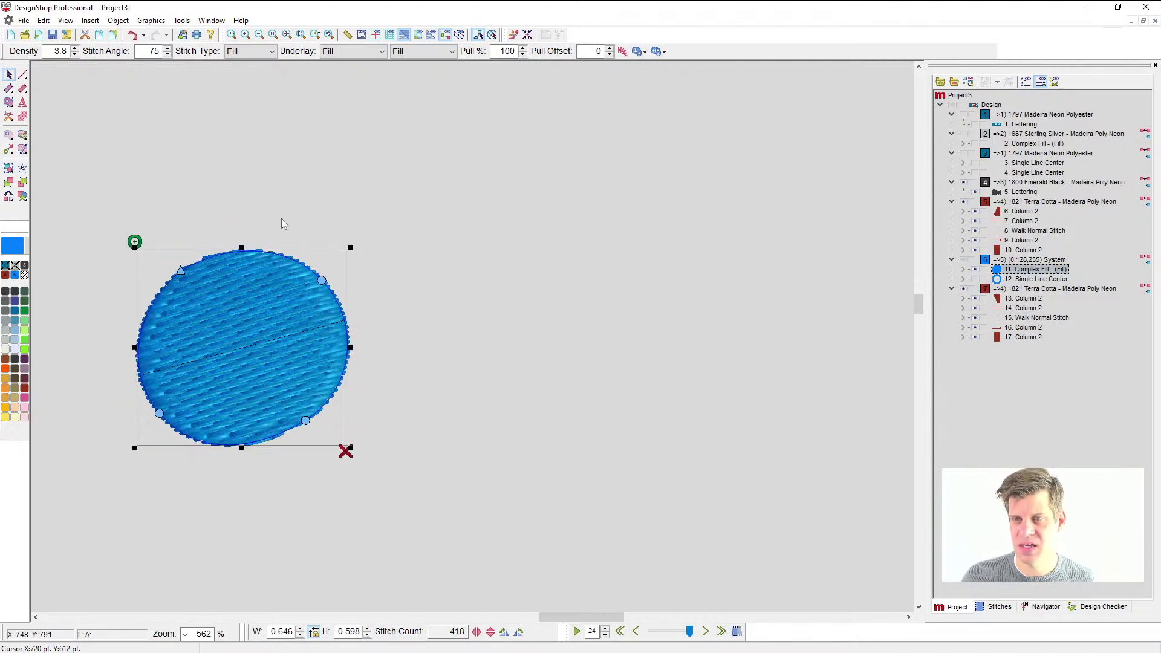
pyautogui.click(23, 149)
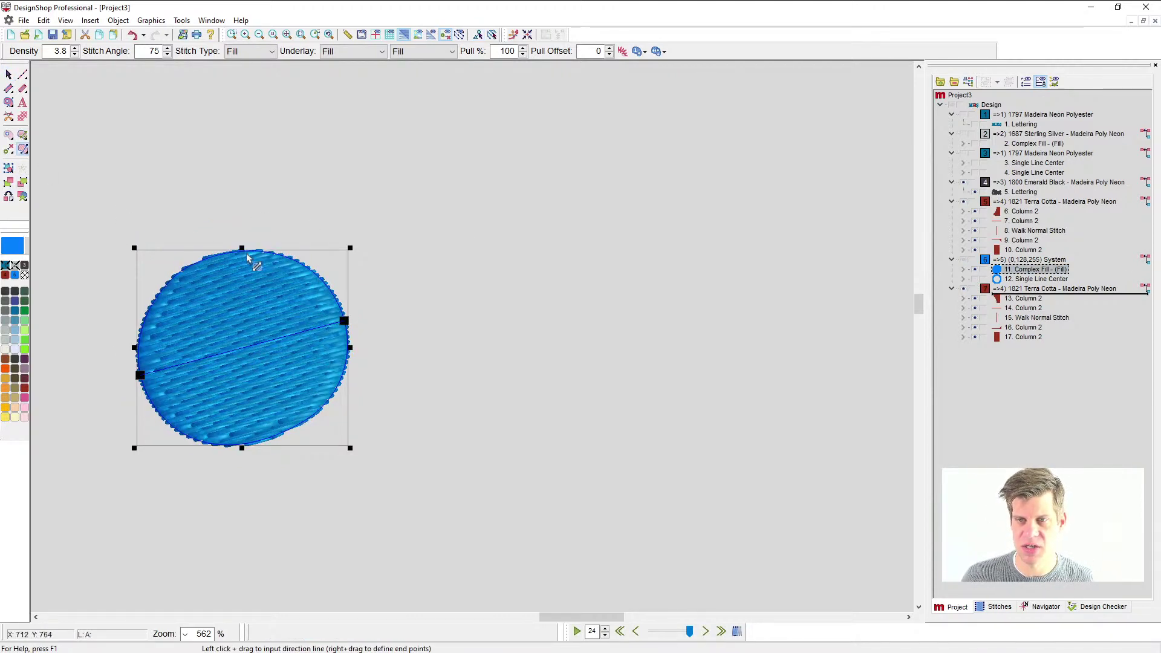
pyautogui.moveTo(275, 246); pyautogui.dragTo(154, 294)
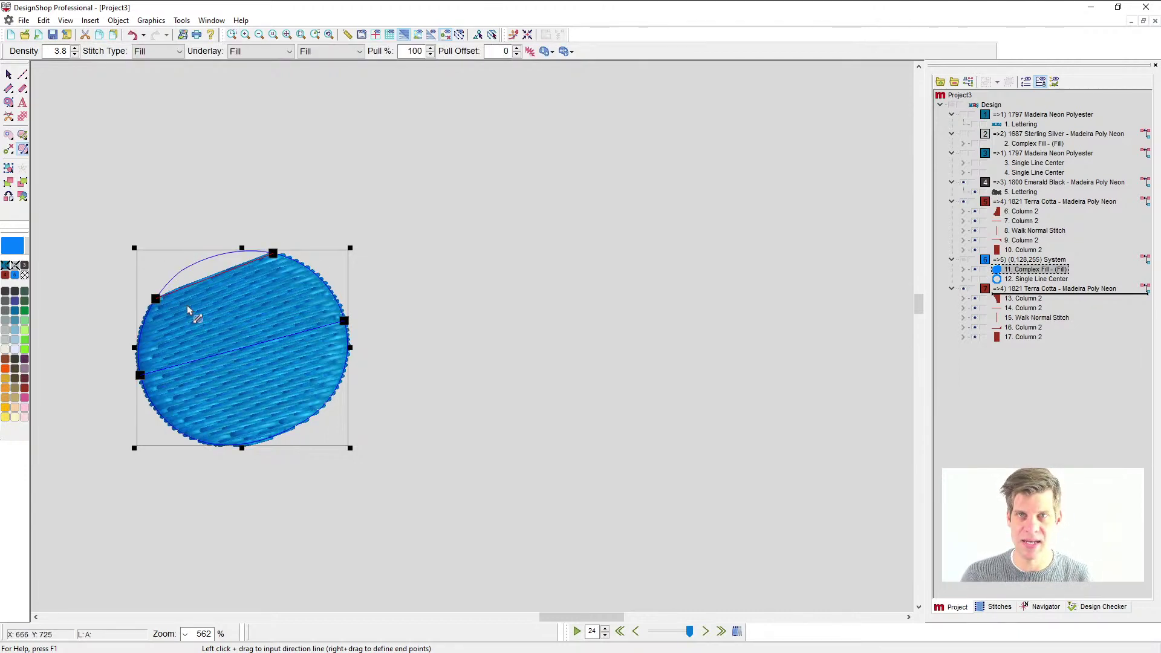
pyautogui.click(9, 74)
pyautogui.click(524, 226)
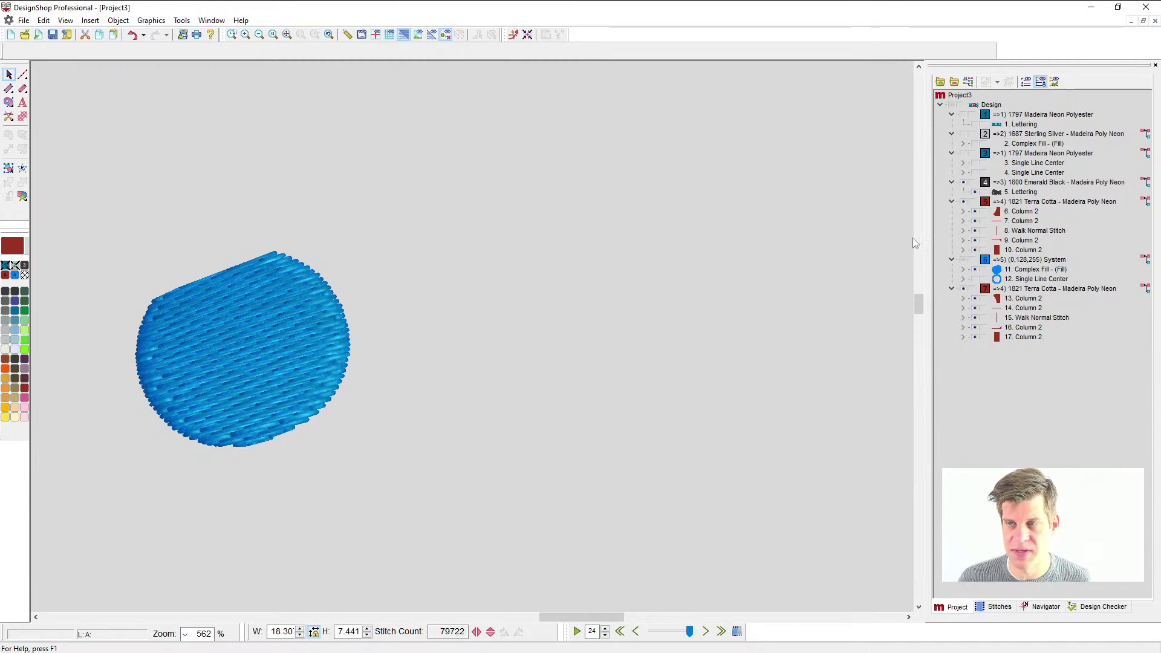
# - Delete the blue color block containing the circle's fill and its satin border
pyautogui.click(1043, 261)
pyautogui.press('Delete')
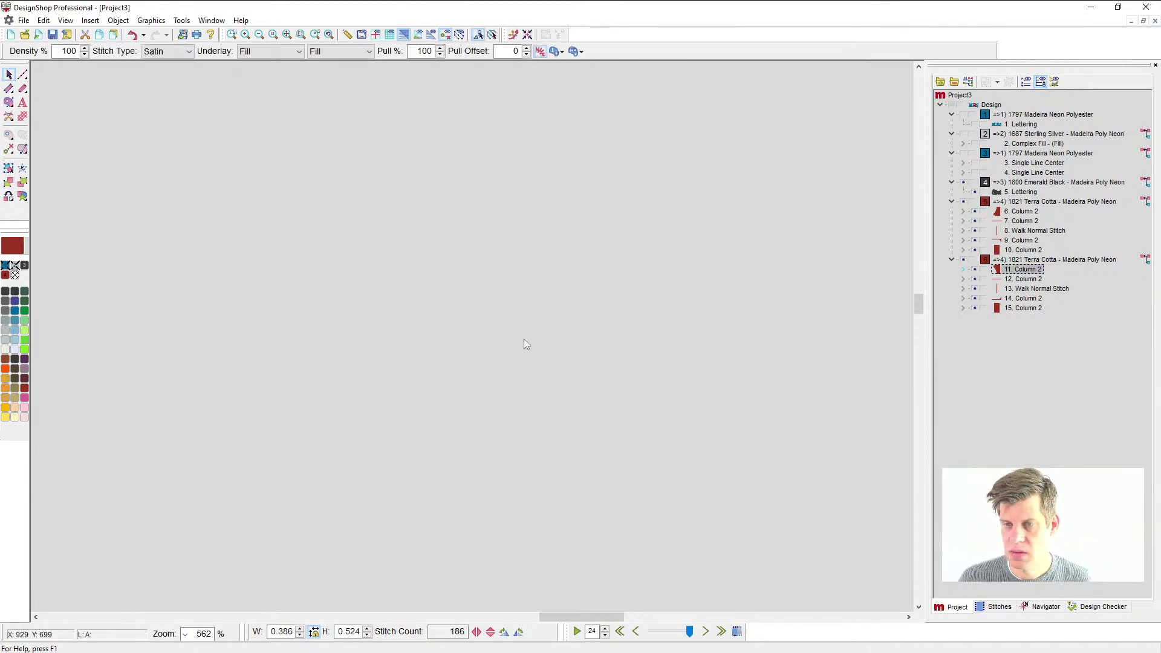
pyautogui.scroll(-5, 463, 448)
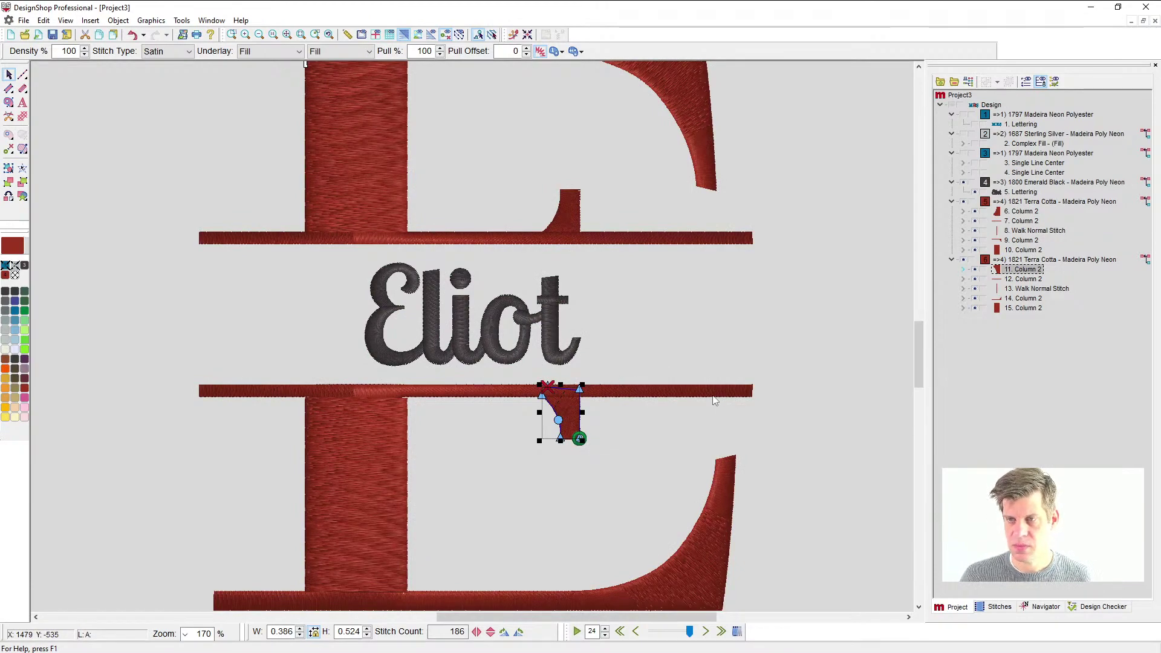
# - Switch to Project5 and deselect the finished upper S column
pyautogui.click(211, 20)
pyautogui.click(251, 175)
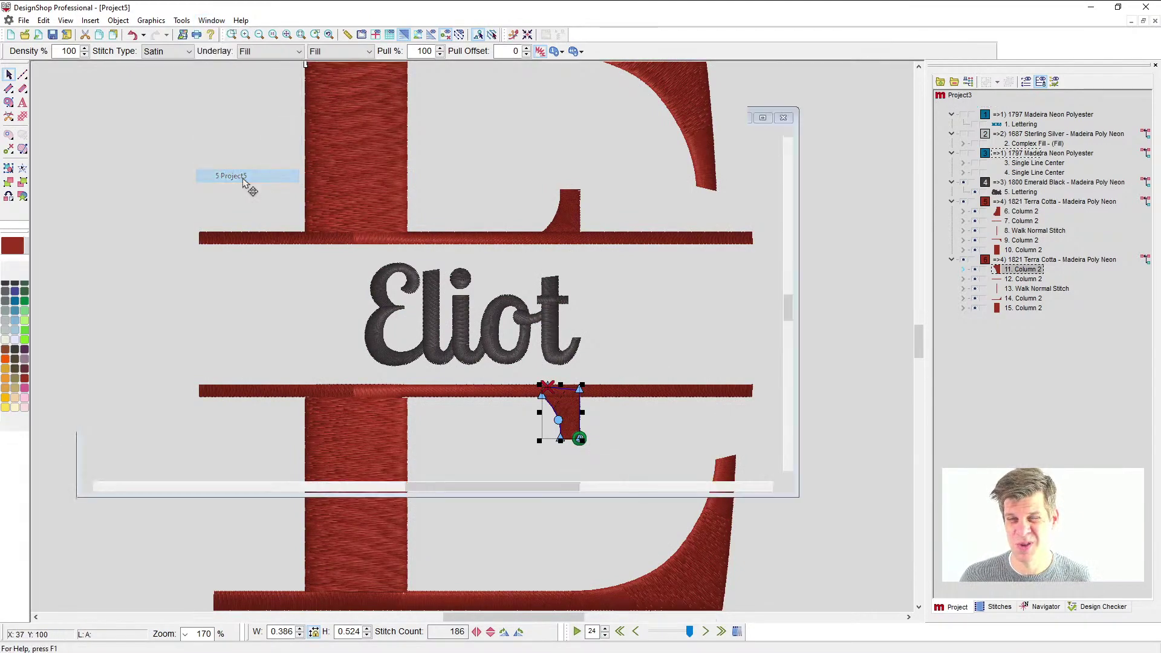
pyautogui.scroll(5, 496, 447)
pyautogui.scroll(-4, 493, 443)
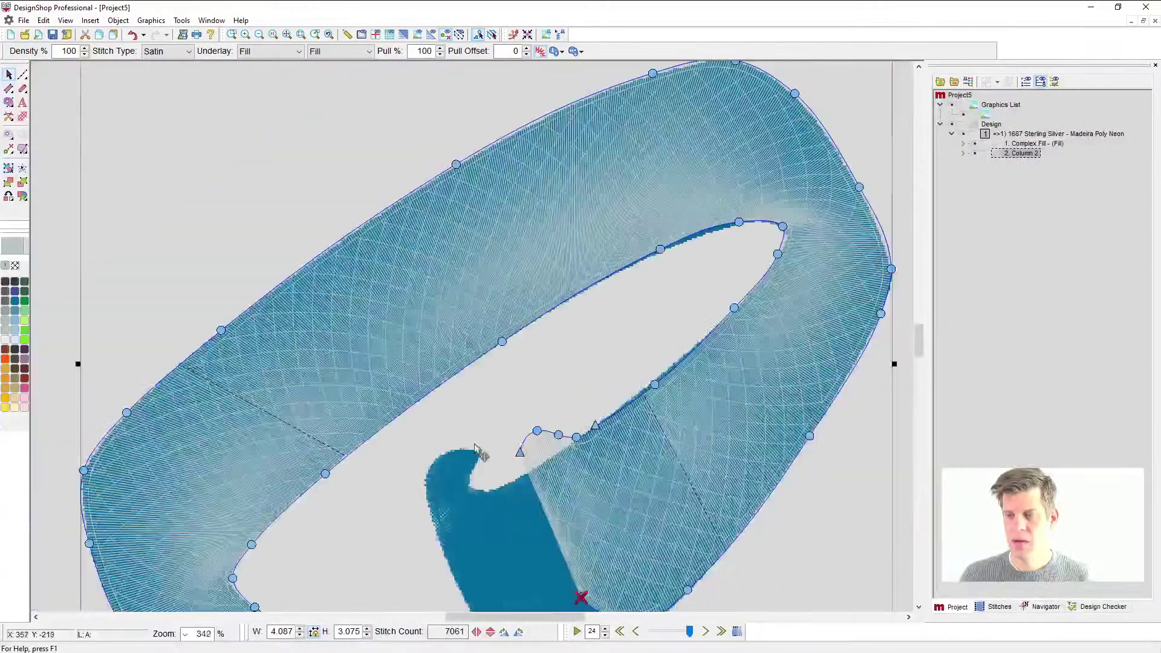
pyautogui.scroll(-3, 479, 396)
pyautogui.press('Escape')
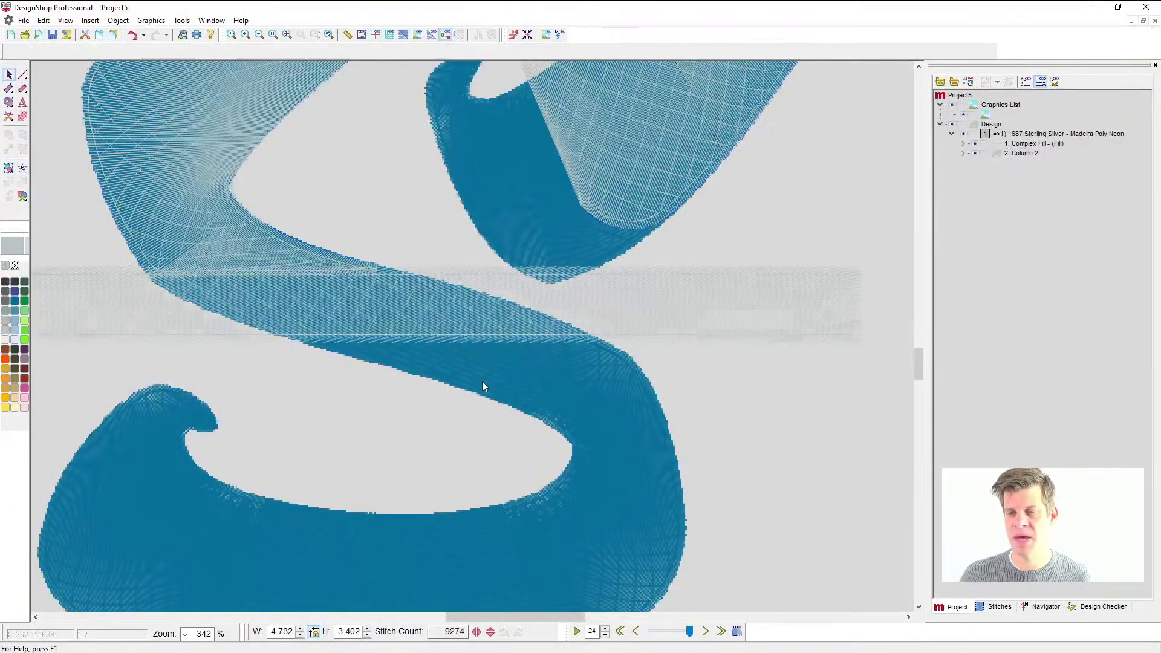
pyautogui.scroll(-2, 478, 391)
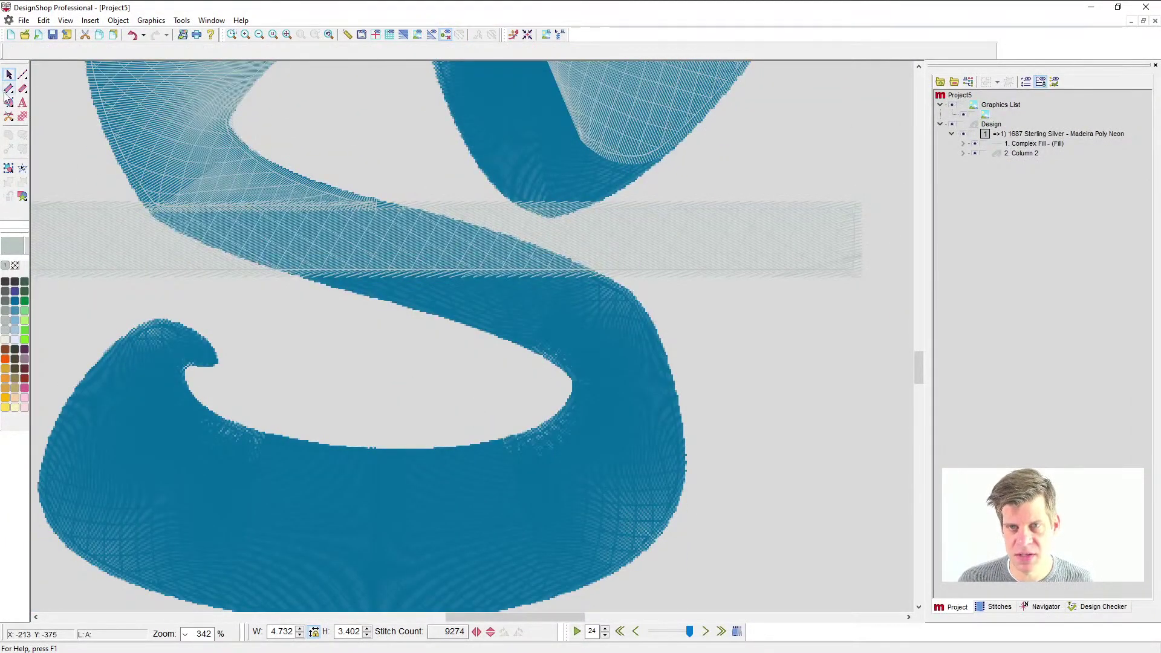
# - Start a satin column on the lower S, tracing its first side from the band's lower edge along the inner edge to the counter's right tip
pyautogui.click(8, 88)
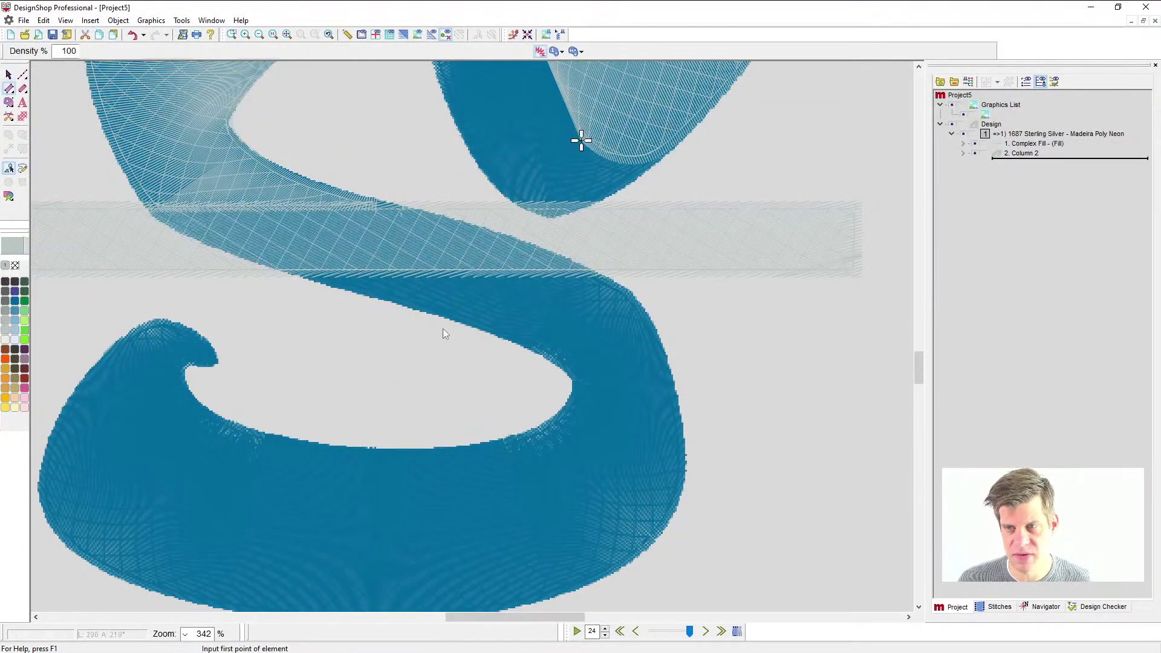
pyautogui.click(308, 276)
pyautogui.click(370, 298)
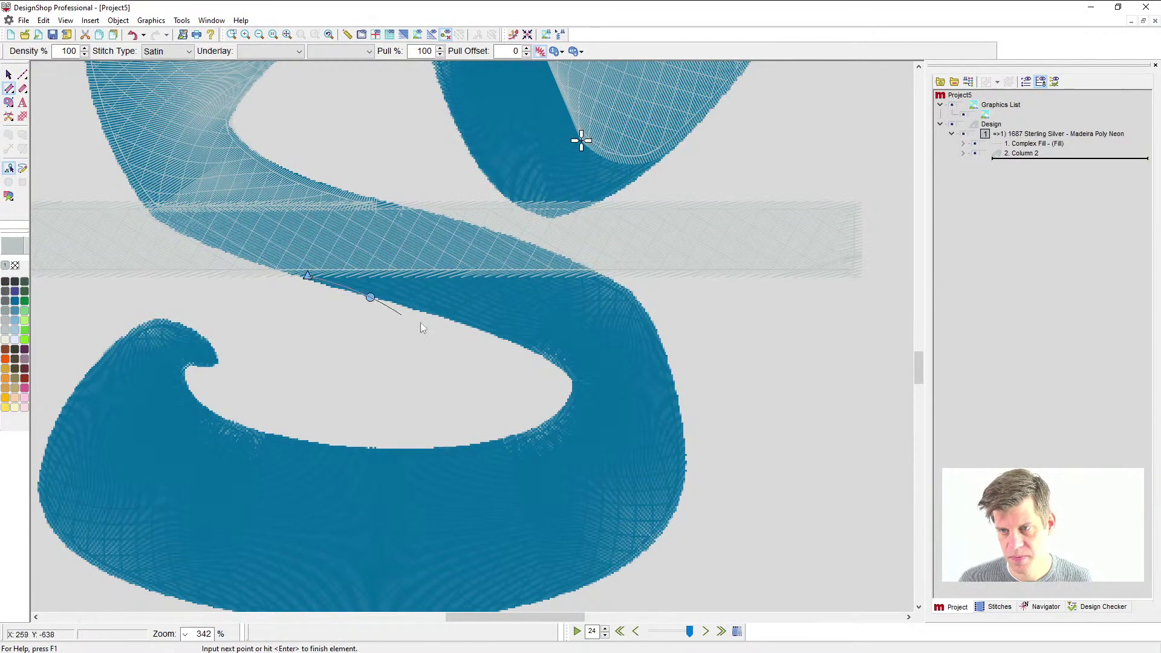
pyautogui.click(493, 333)
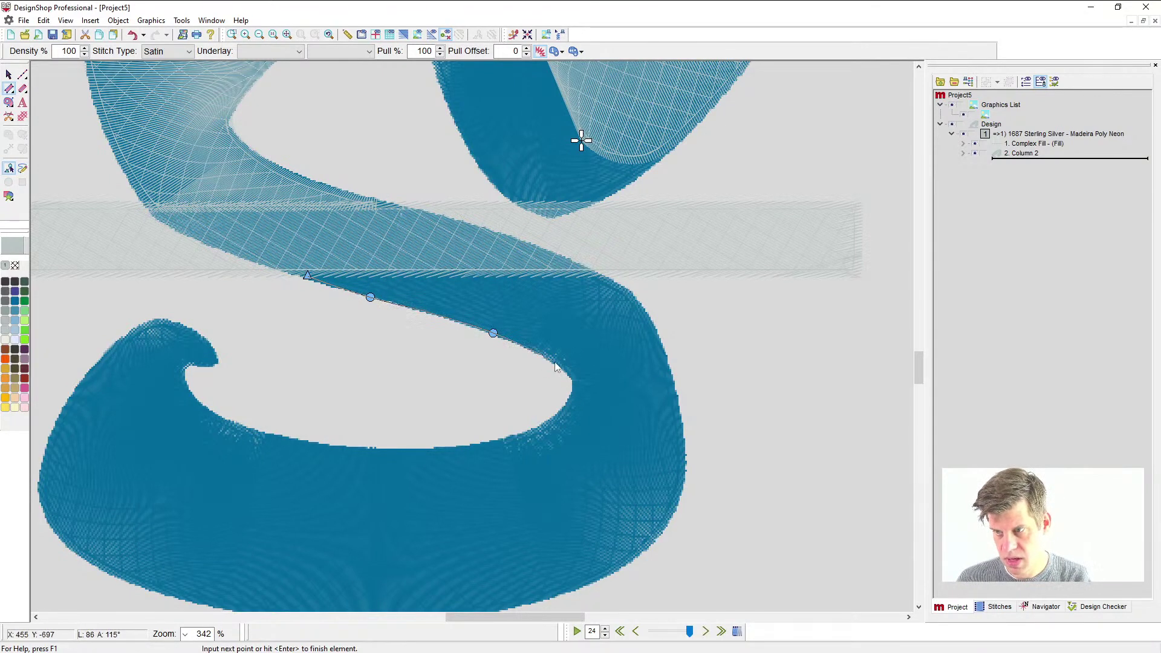
pyautogui.click(554, 362)
pyautogui.click(573, 385)
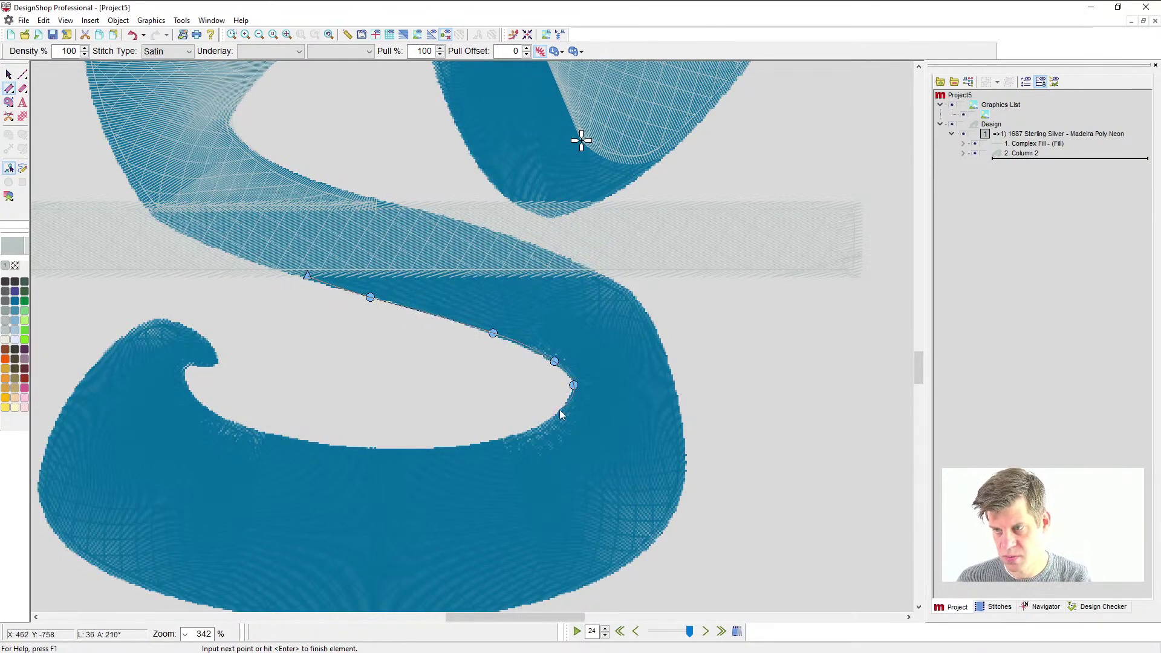
# - Continue the first side along the bottom of the inner curve and up its left end, finishing with a corner point atop the left curl
pyautogui.click(498, 440)
pyautogui.click(377, 451)
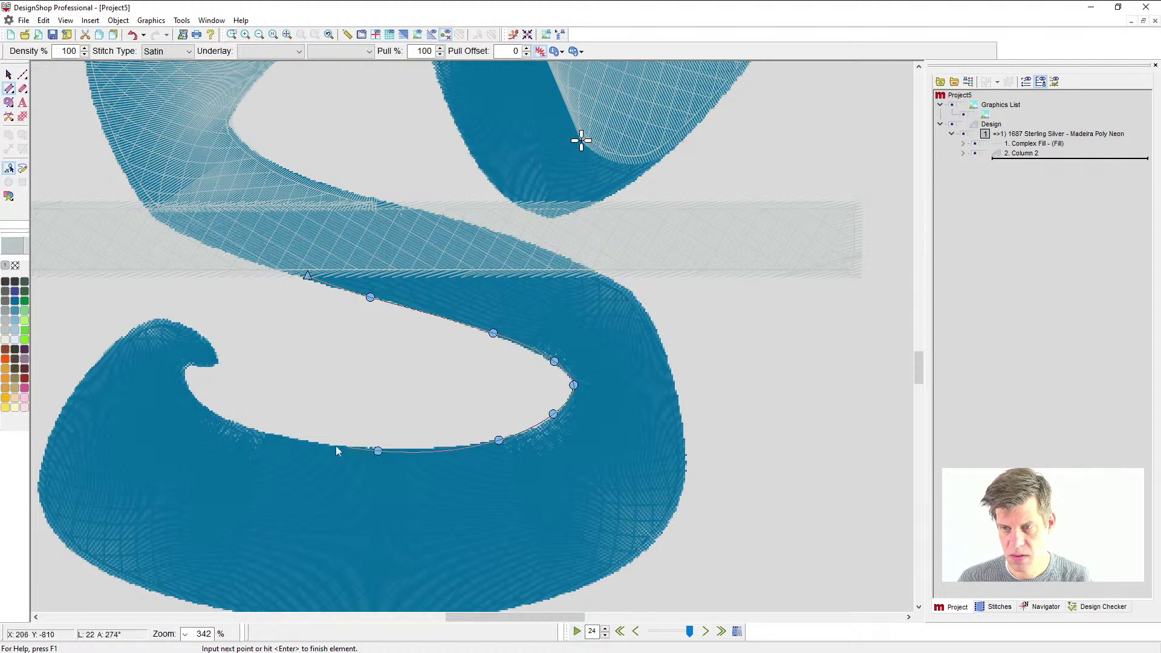
pyautogui.click(256, 430)
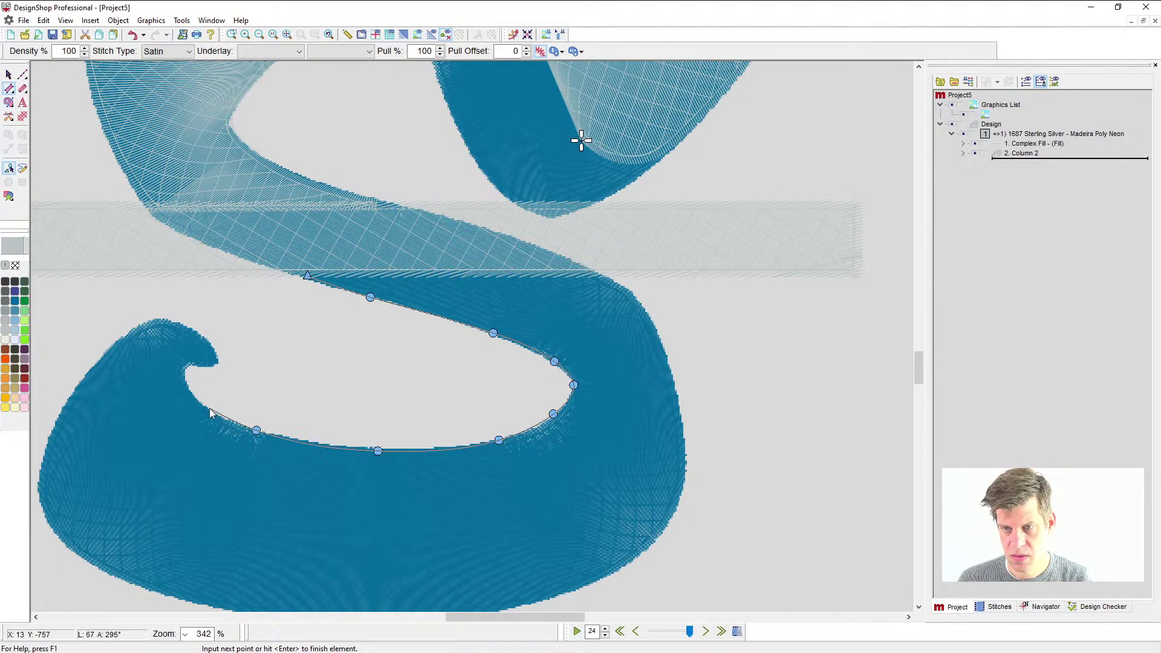
pyautogui.click(209, 408)
pyautogui.click(191, 390)
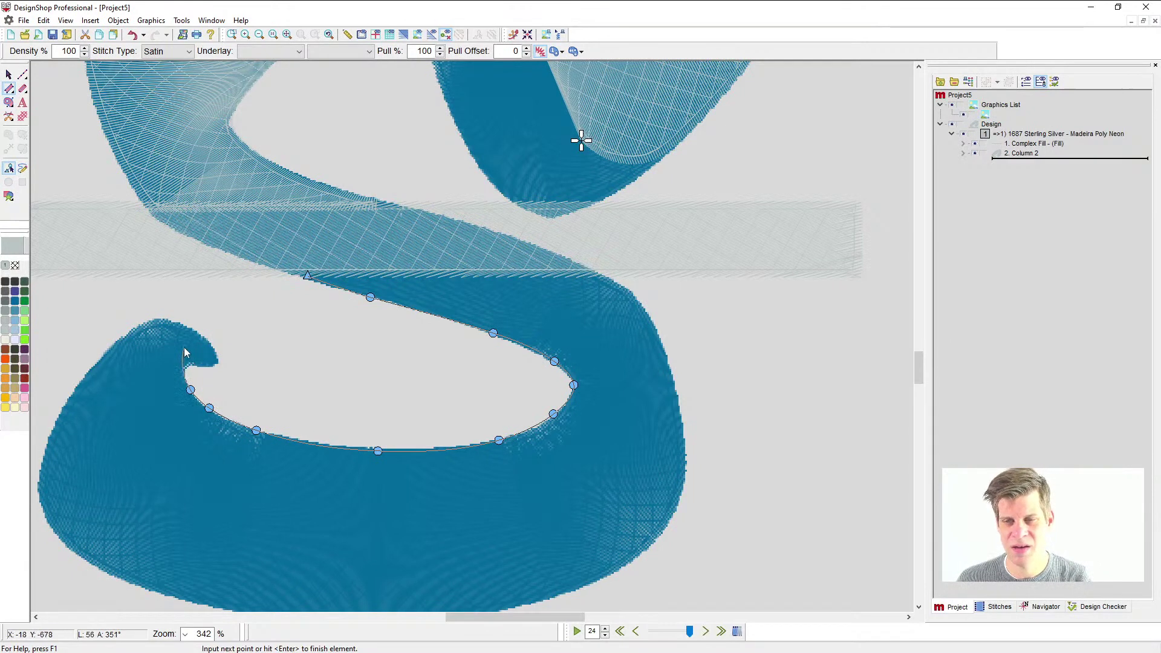
pyautogui.click(183, 355)
pyautogui.rightClick(172, 321)
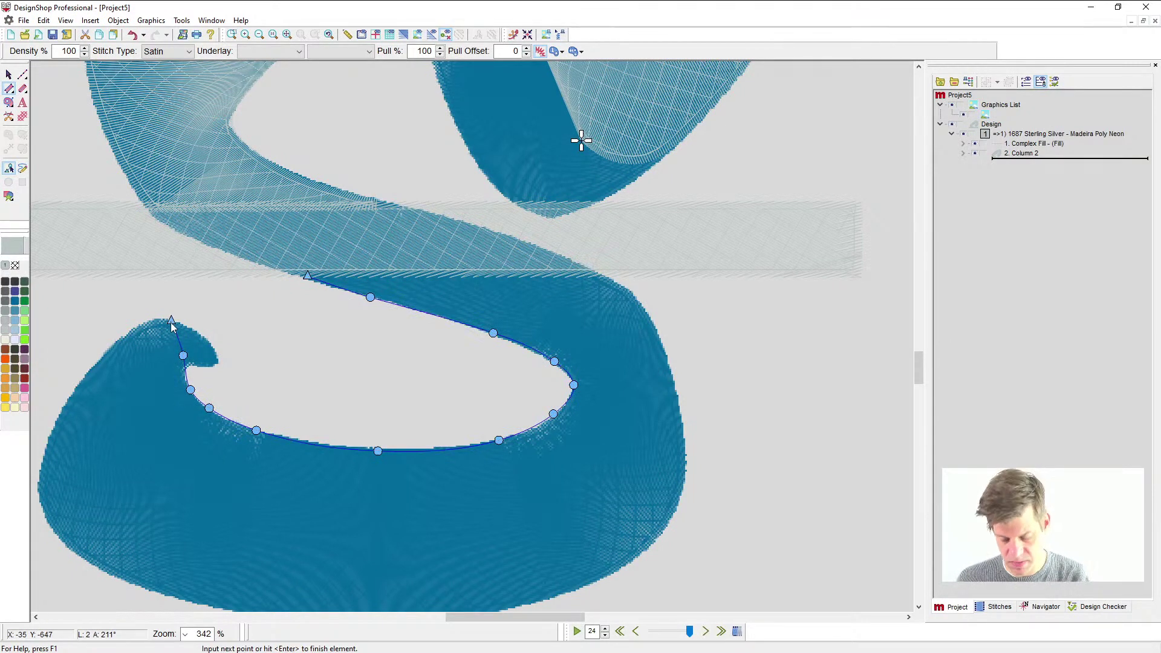
# - Start the column's second side with corner points along the band's lower edge and trace the lower S's outer right edge with curve points
pyautogui.rightClick(323, 264)
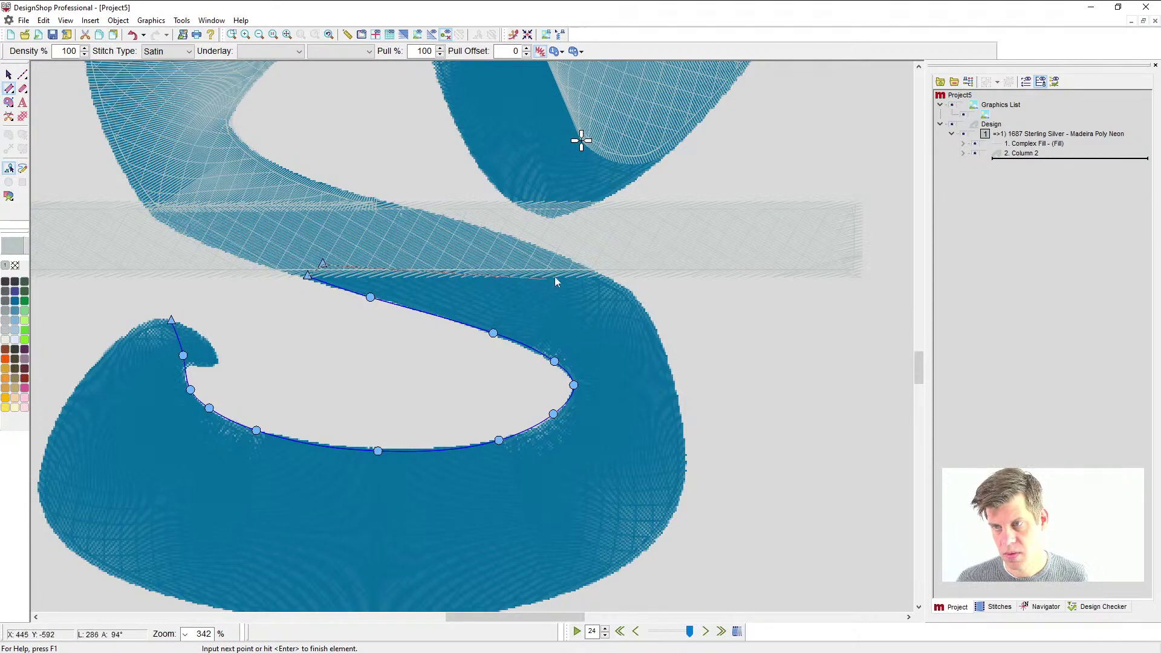
pyautogui.rightClick(587, 266)
pyautogui.click(634, 294)
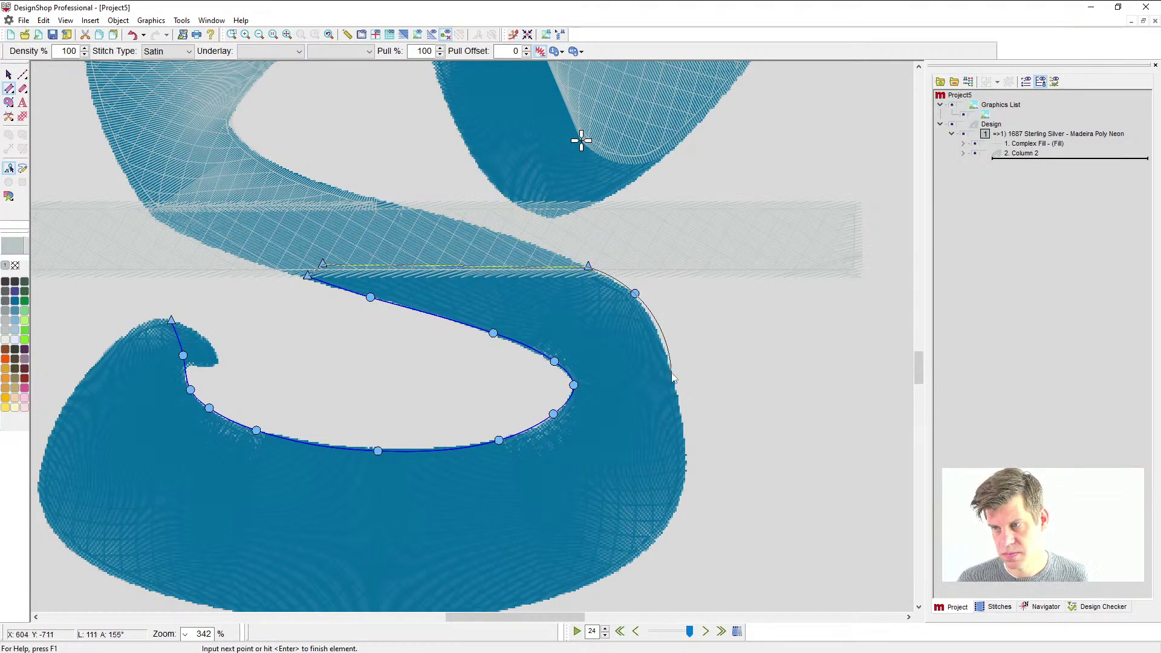
pyautogui.click(671, 372)
pyautogui.click(686, 464)
pyautogui.click(651, 543)
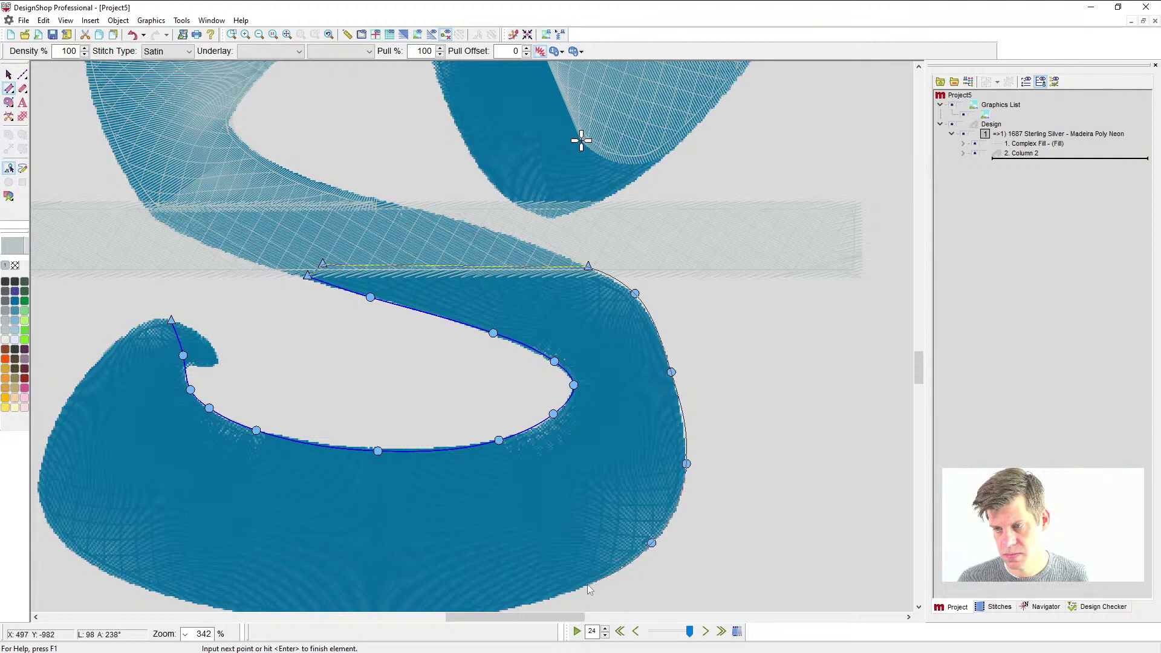
pyautogui.click(587, 584)
# - Continue the second side along the bottom of the lower S and around its outer left bulge
pyautogui.scroll(-3, 587, 584)
pyautogui.click(460, 486)
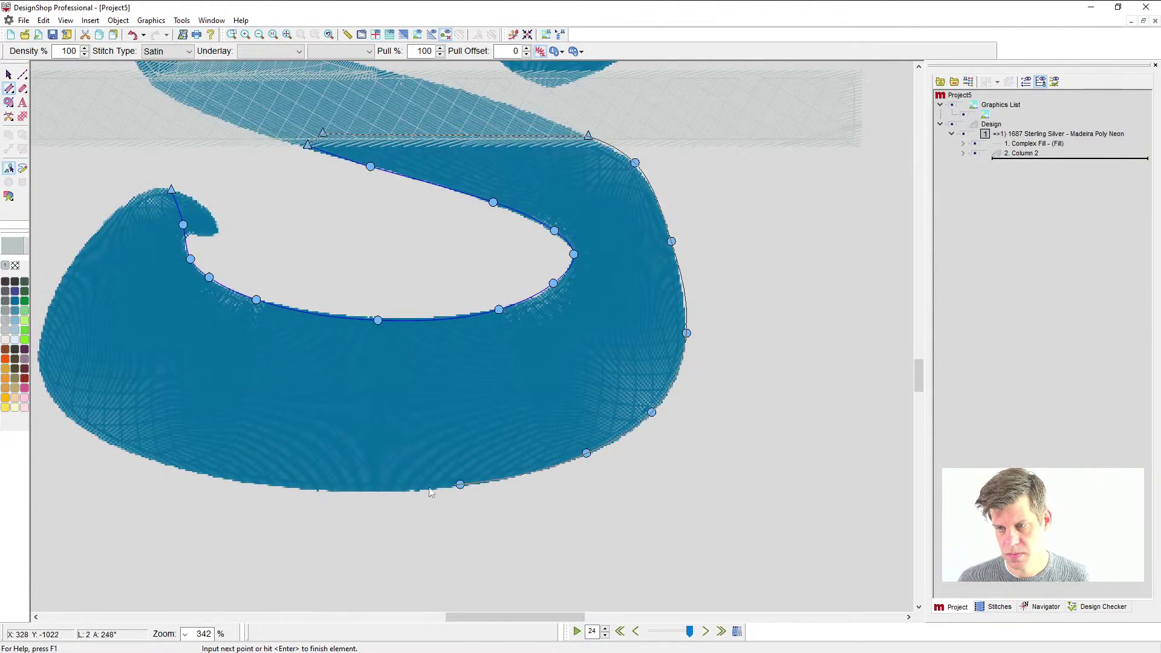
pyautogui.click(298, 489)
pyautogui.click(174, 465)
pyautogui.click(102, 438)
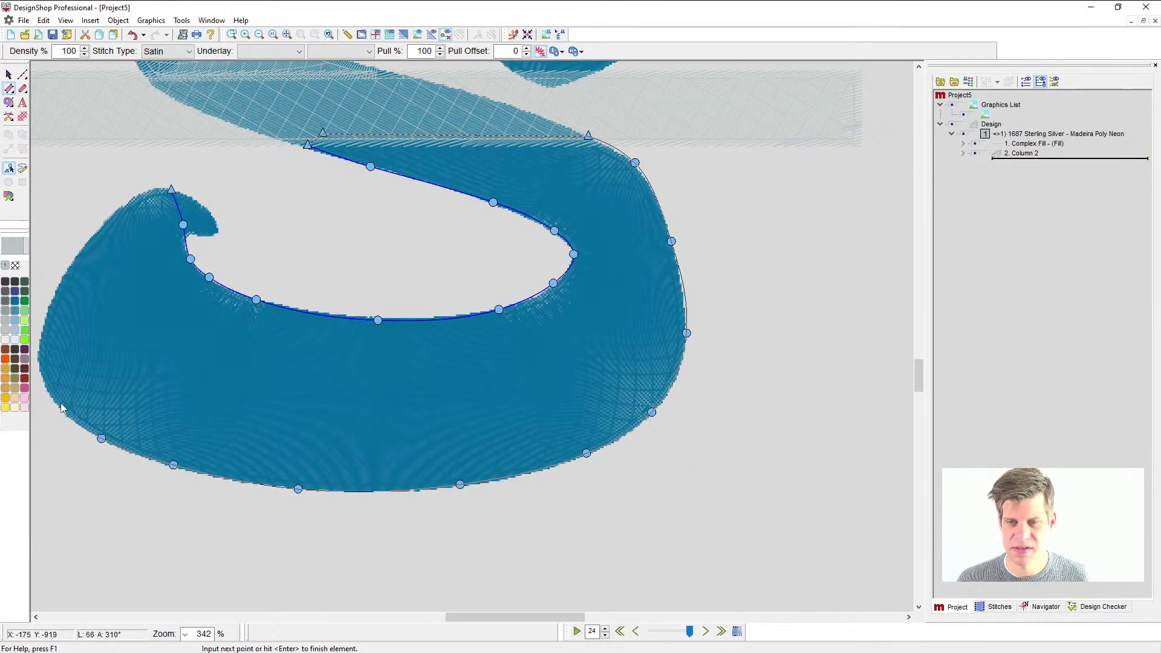
pyautogui.click(58, 401)
pyautogui.click(55, 301)
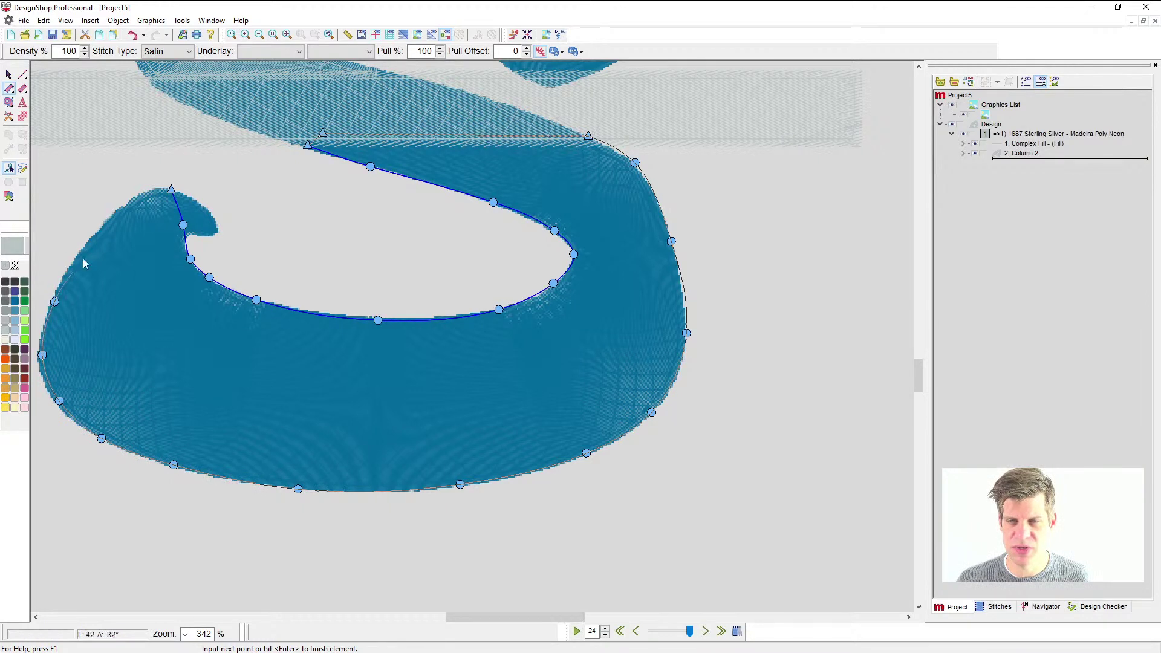
# - Complete the column at the left curl and add two direction lines, across the bottom bowl and across the upper arm
pyautogui.click(100, 224)
pyautogui.click(139, 200)
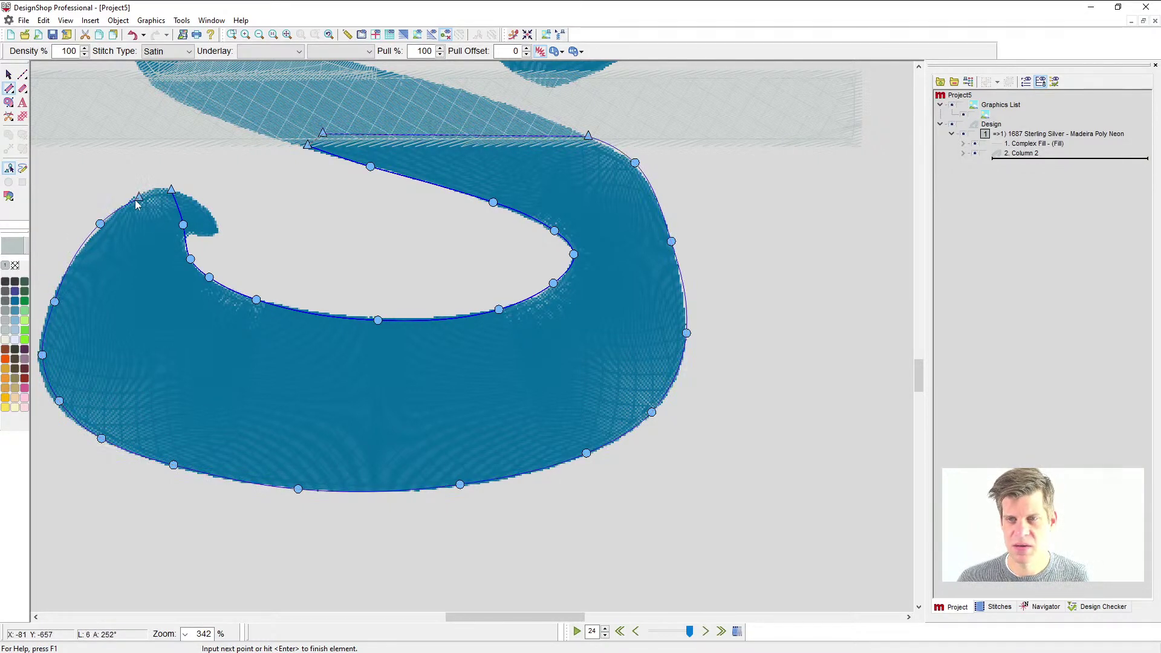
pyautogui.press('Return')
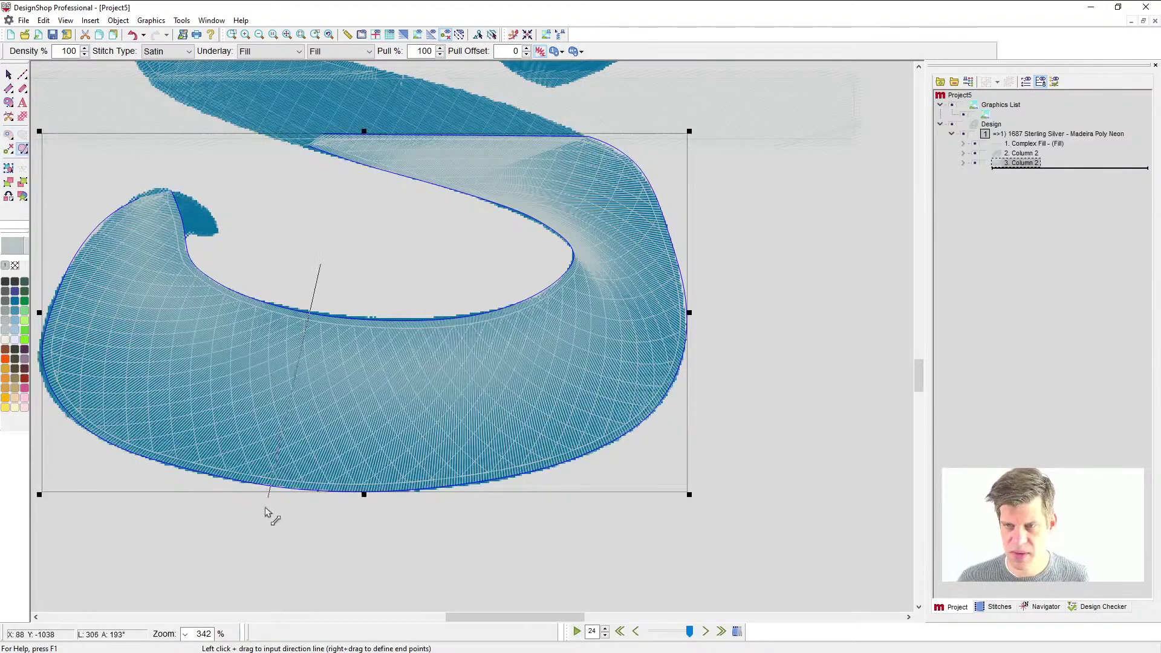
pyautogui.moveTo(309, 313); pyautogui.dragTo(271, 486)
pyautogui.moveTo(501, 136); pyautogui.dragTo(477, 197)
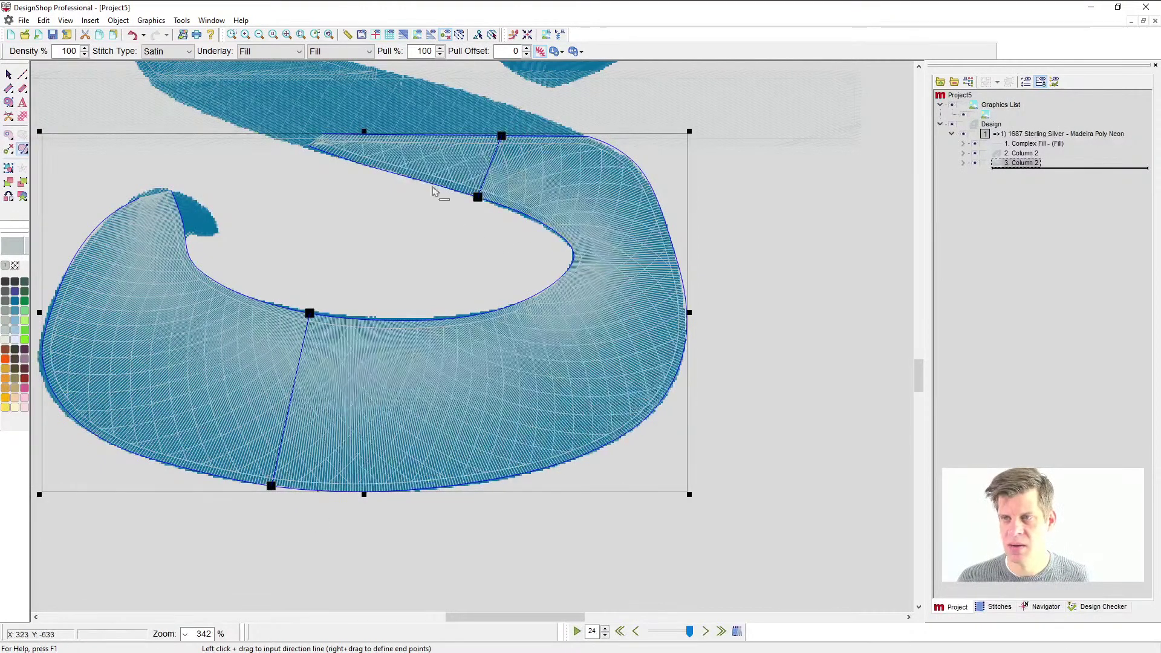
# - Digitize a small satin column over the curl's tip, overlapping the end of the large lower column
pyautogui.click(9, 88)
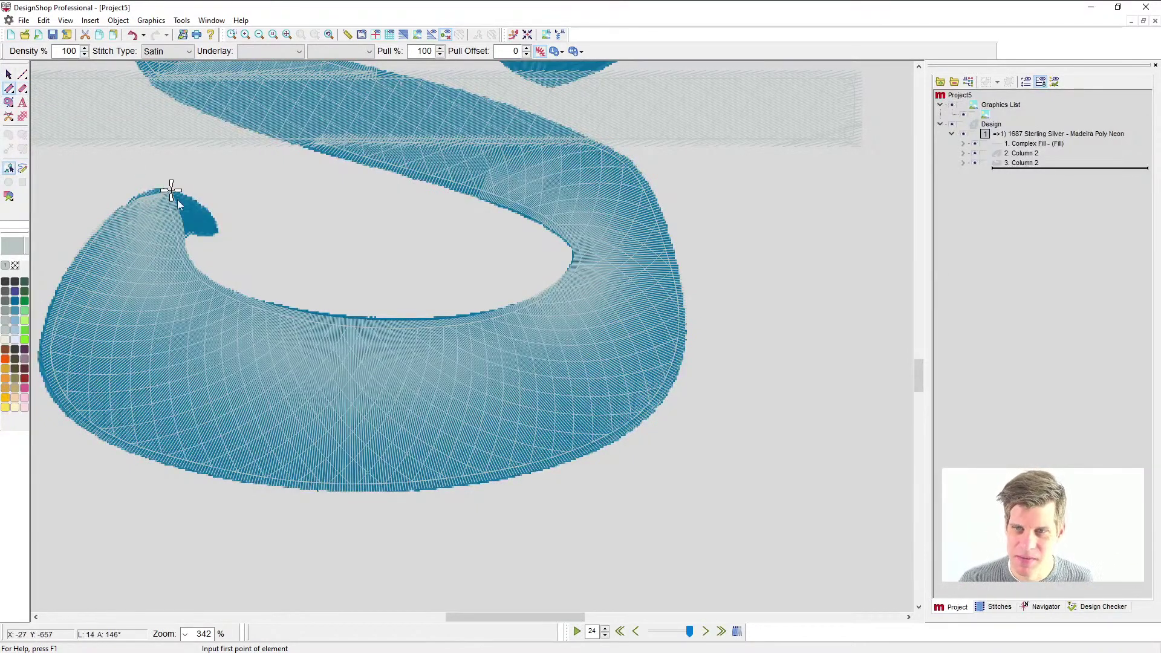
pyautogui.click(172, 191)
pyautogui.rightClick(199, 203)
pyautogui.click(216, 223)
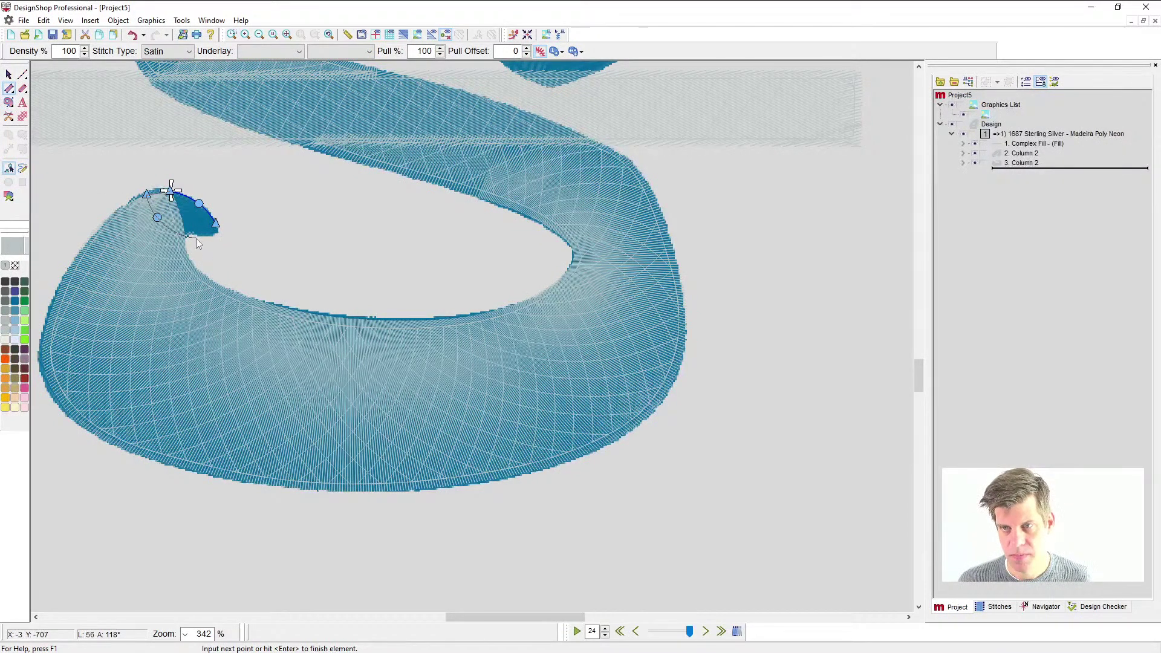
pyautogui.click(195, 238)
pyautogui.press('Return')
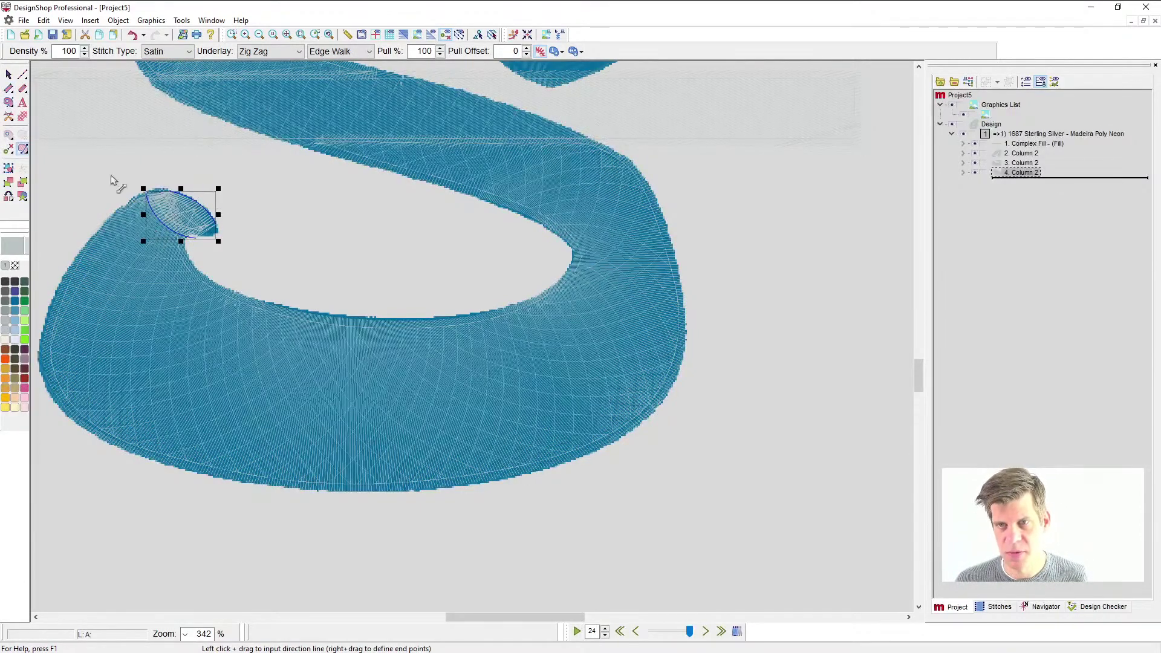
pyautogui.click(8, 74)
# - Hide the background graphic and delete the horizontal band's complex fill
pyautogui.scroll(-3, 456, 312)
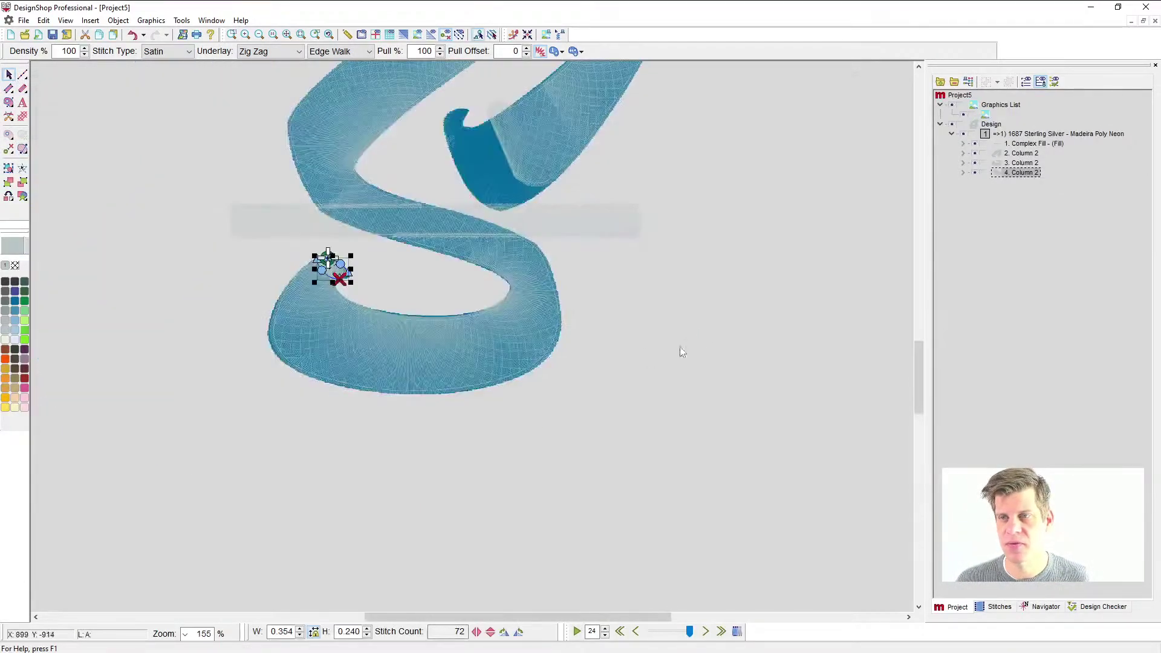
pyautogui.scroll(3, 681, 352)
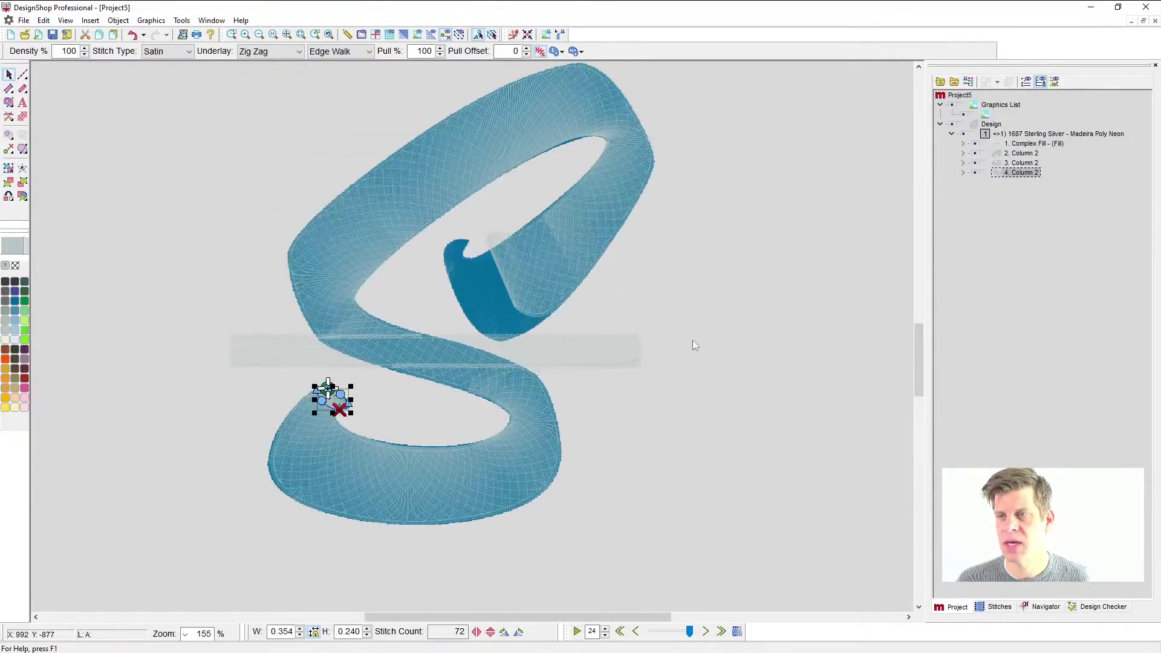
pyautogui.click(987, 115)
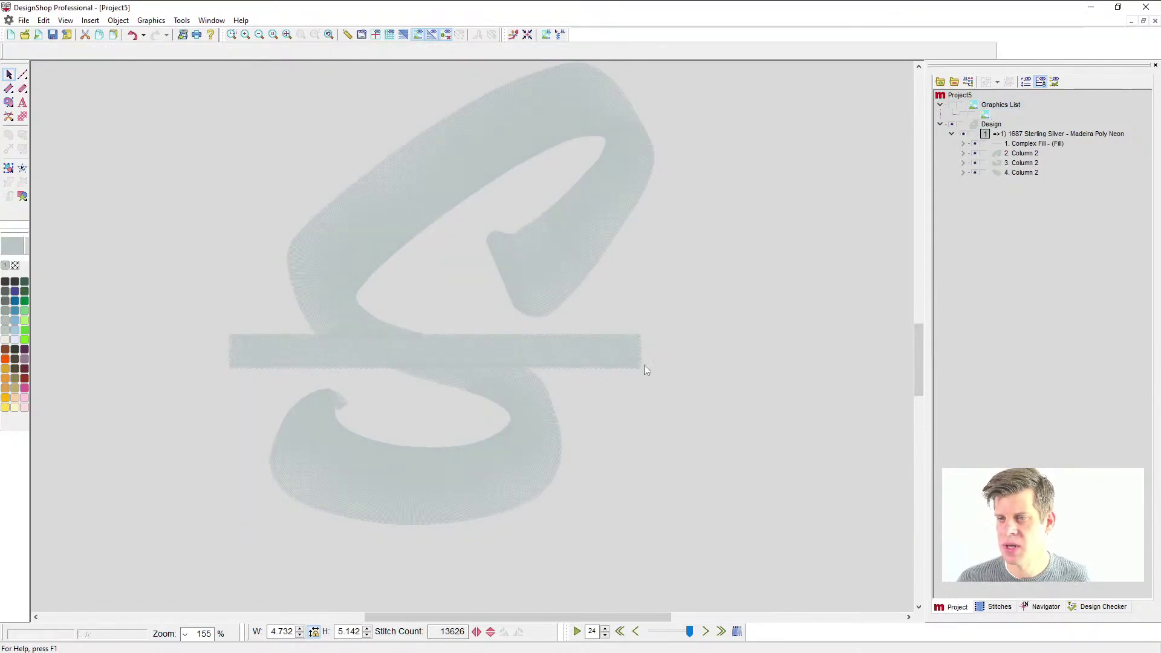
pyautogui.click(642, 367)
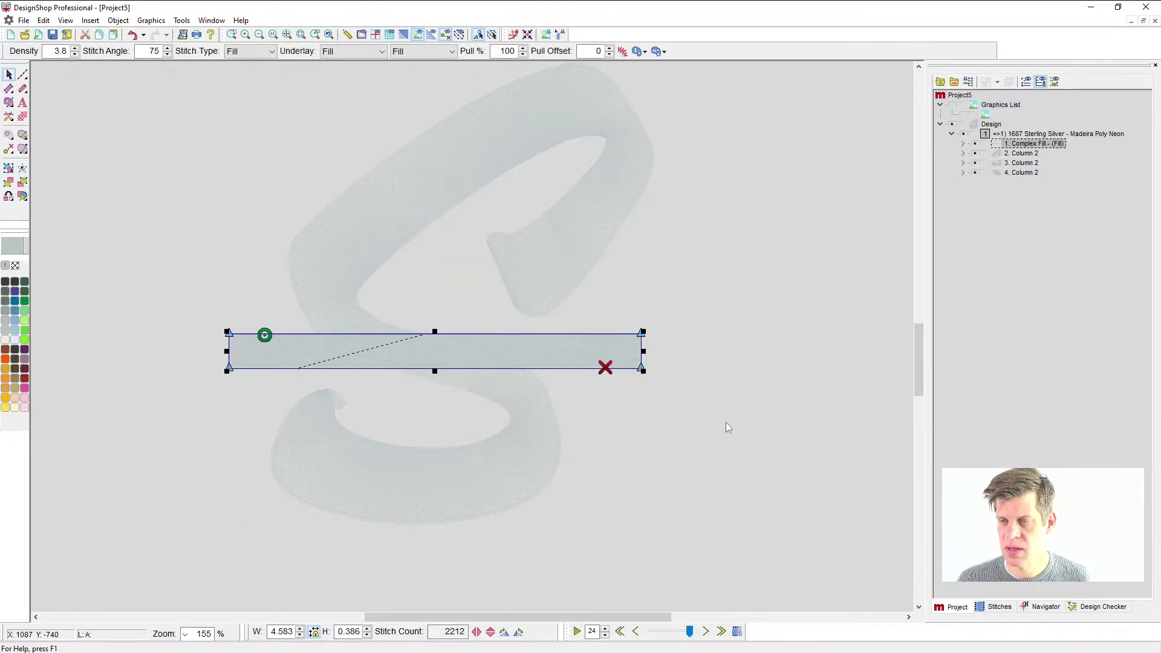
pyautogui.press('Delete')
# - Try moving the large lower S column down on its own and undo the move
pyautogui.click(528, 448)
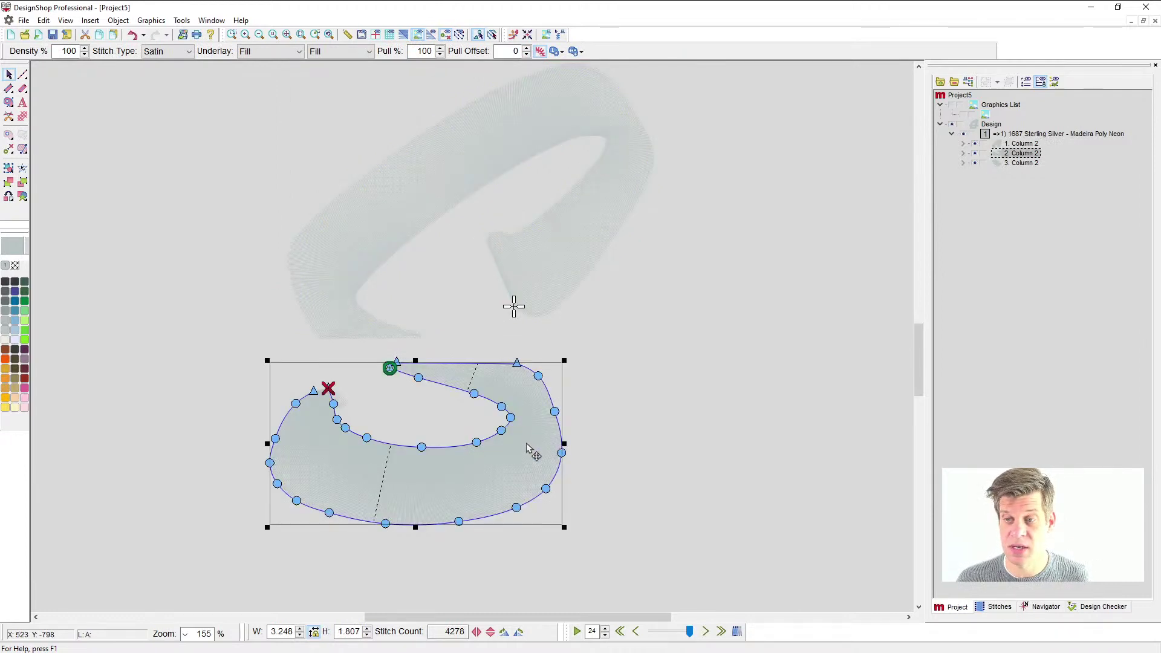
pyautogui.moveTo(530, 449); pyautogui.dragTo(530, 535)
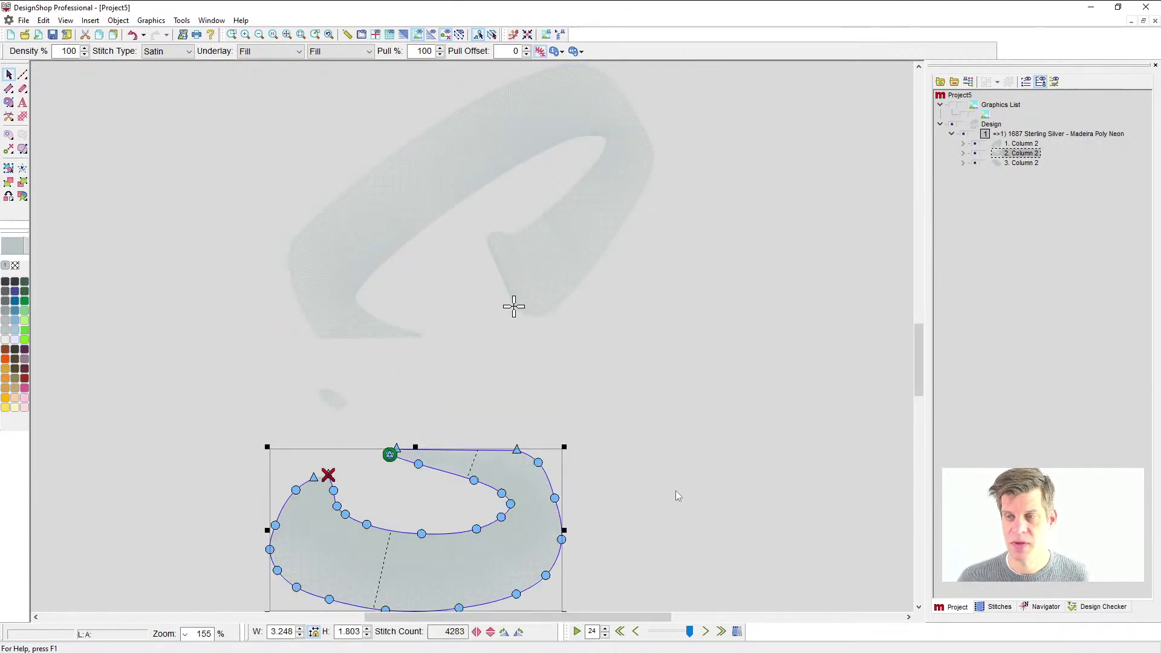
pyautogui.hotkey('ctrl', 'z')
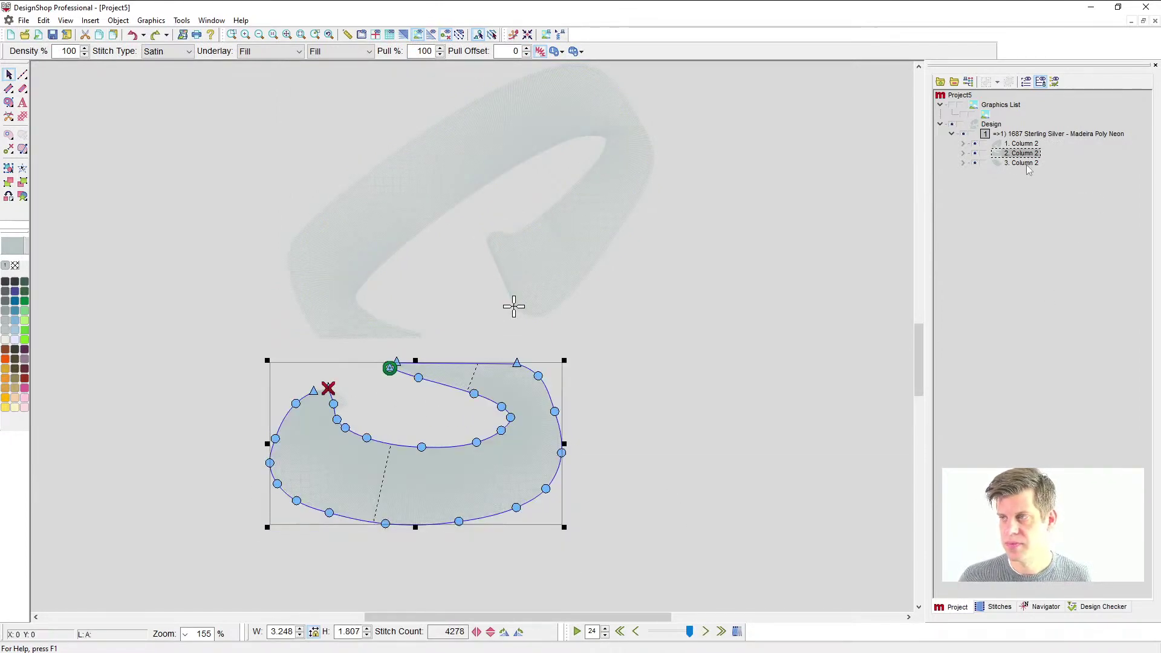
# - Add the curl-tip column to the selection and move both lower S pieces straight down to widen the gap
pyautogui.click(1017, 163)
pyautogui.moveTo(520, 382); pyautogui.dragTo(514, 456)
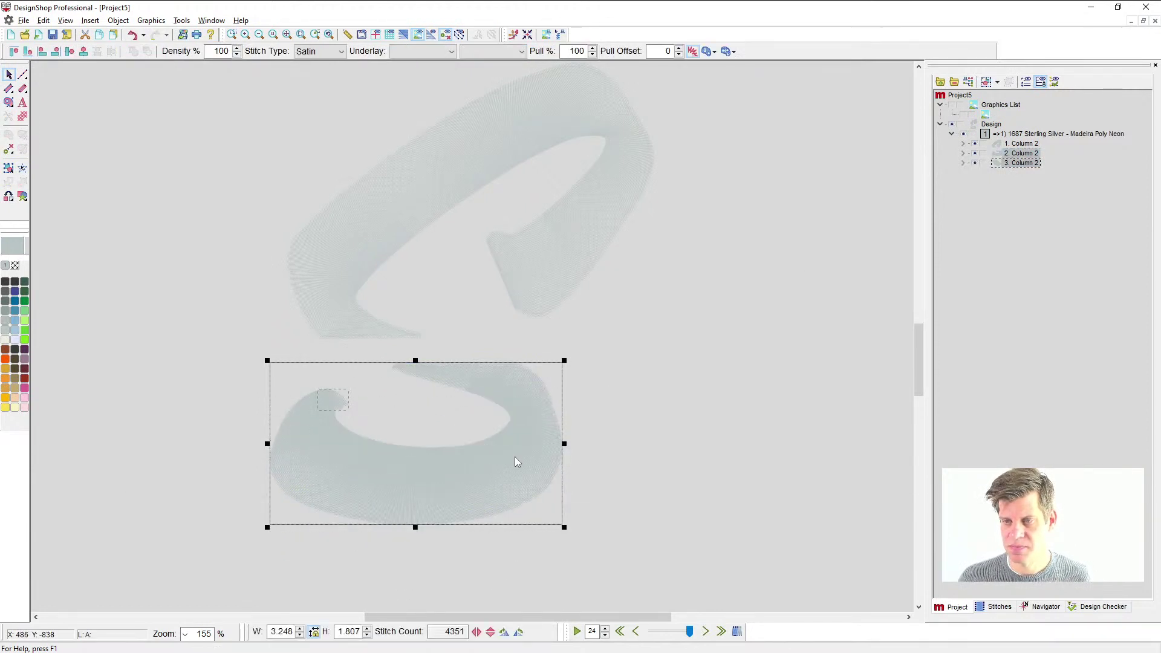
pyautogui.scroll(-2, 665, 380)
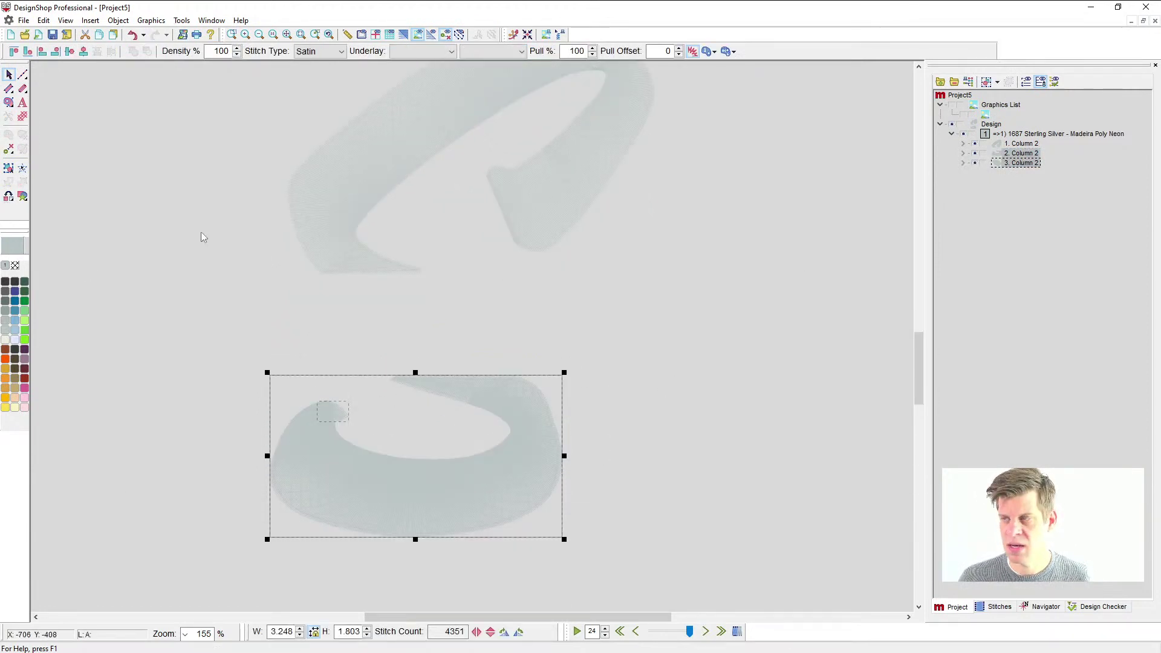
# - Recolor the whole block of S columns to 1821 Terra Cotta and deselect it
pyautogui.click(1013, 136)
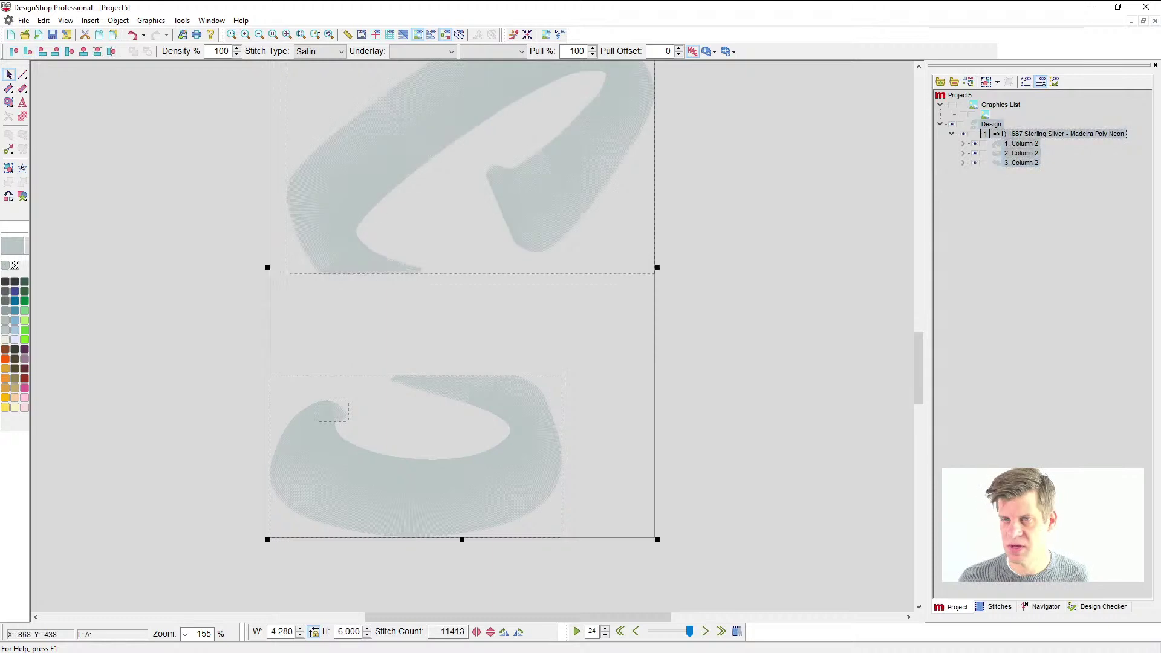
pyautogui.click(25, 379)
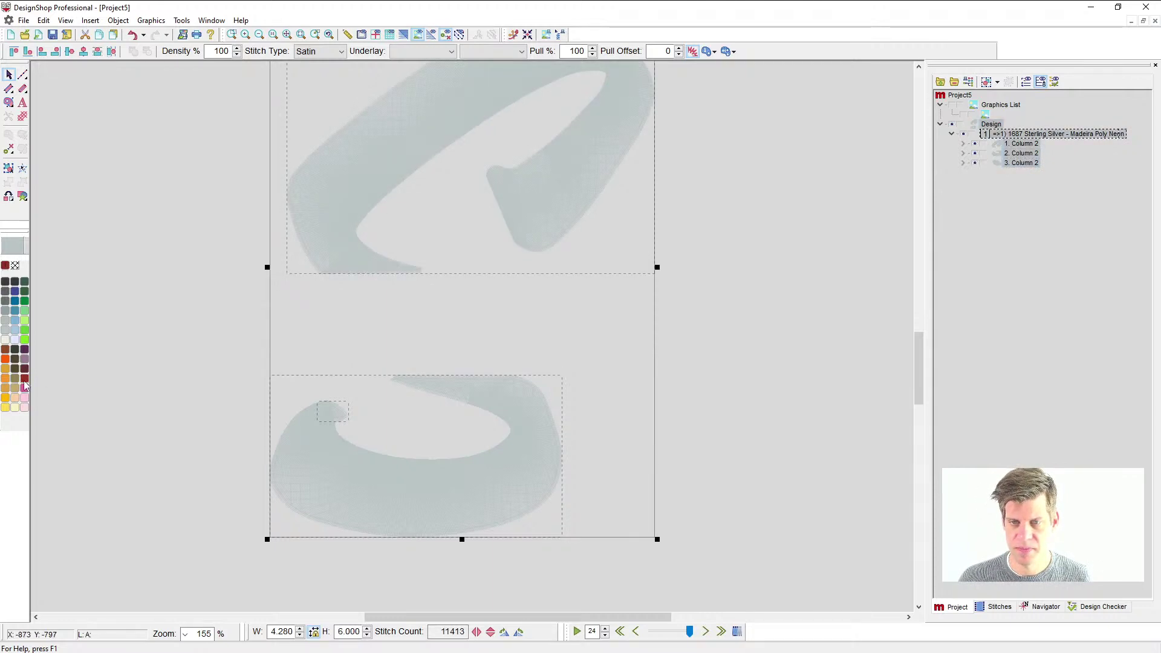
pyautogui.click(752, 378)
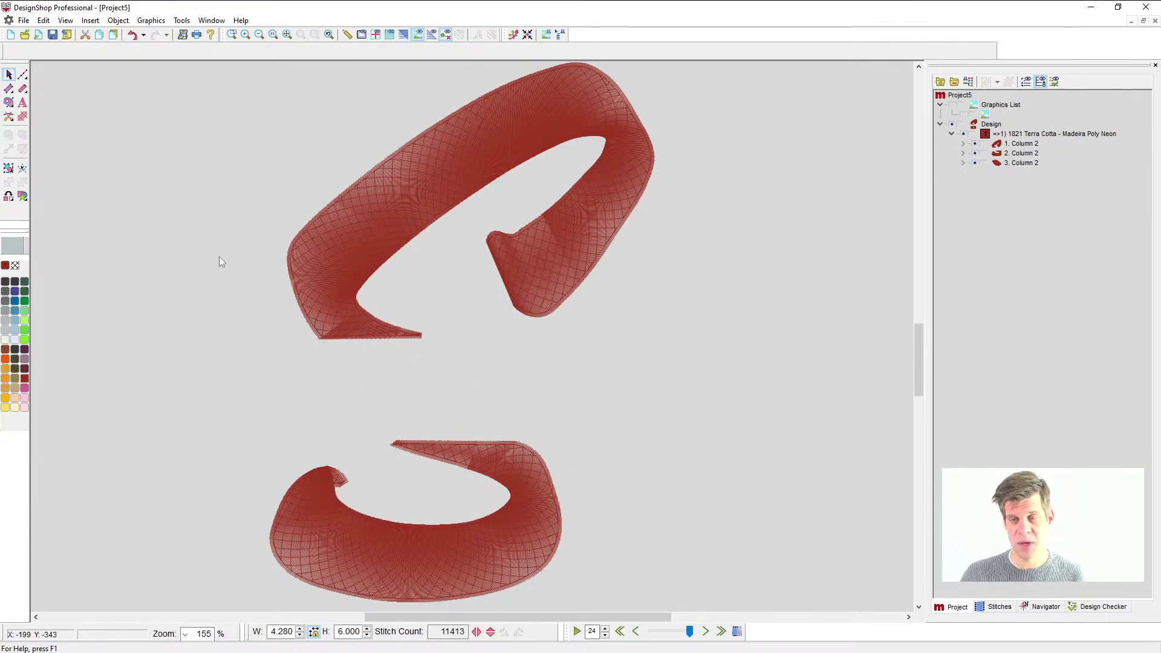
# - Draw a 1797 Calypso Blue walk stitch across the gap, from the upper S's inner edge to the lower S's outer right edge
pyautogui.click(22, 75)
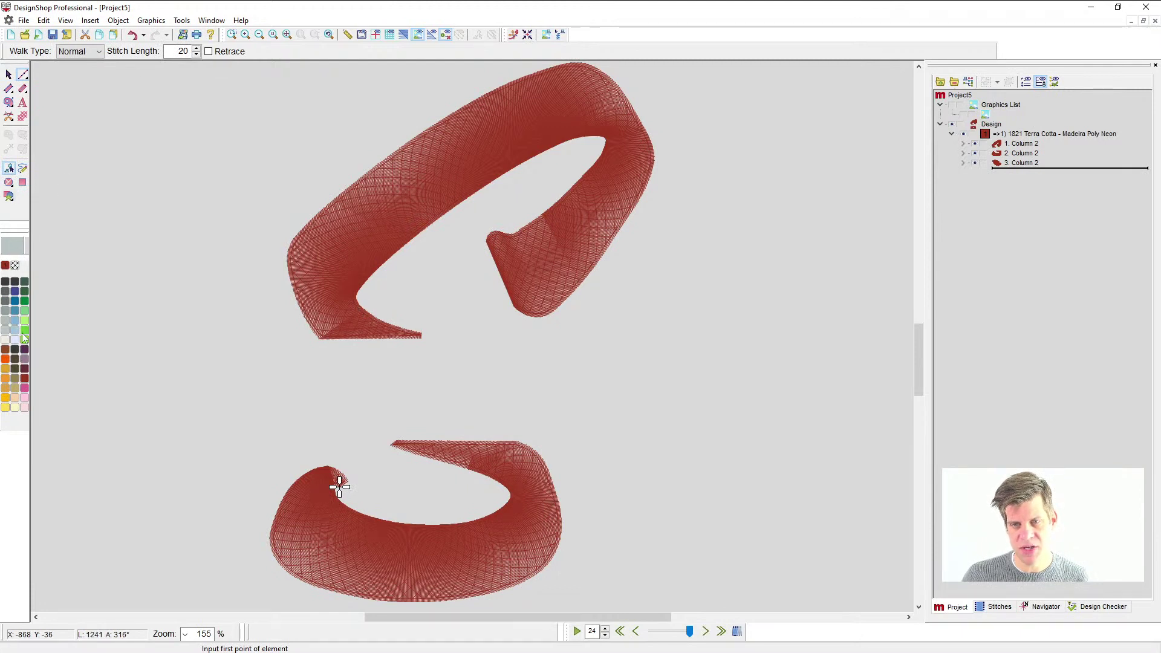
pyautogui.click(14, 301)
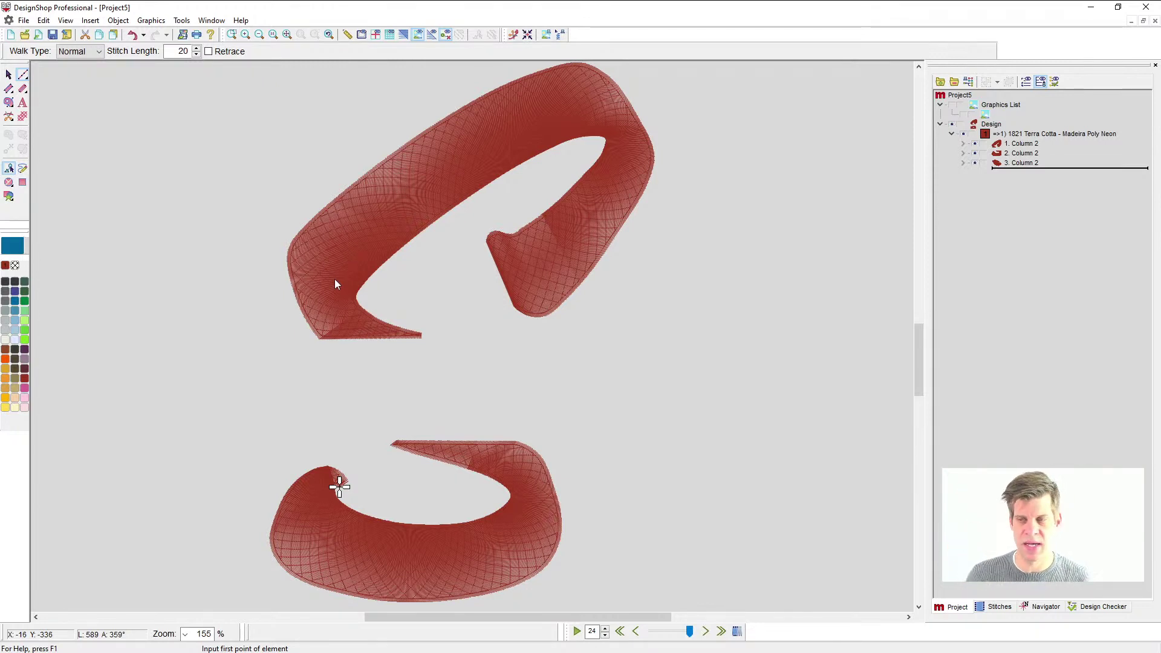
pyautogui.click(368, 312)
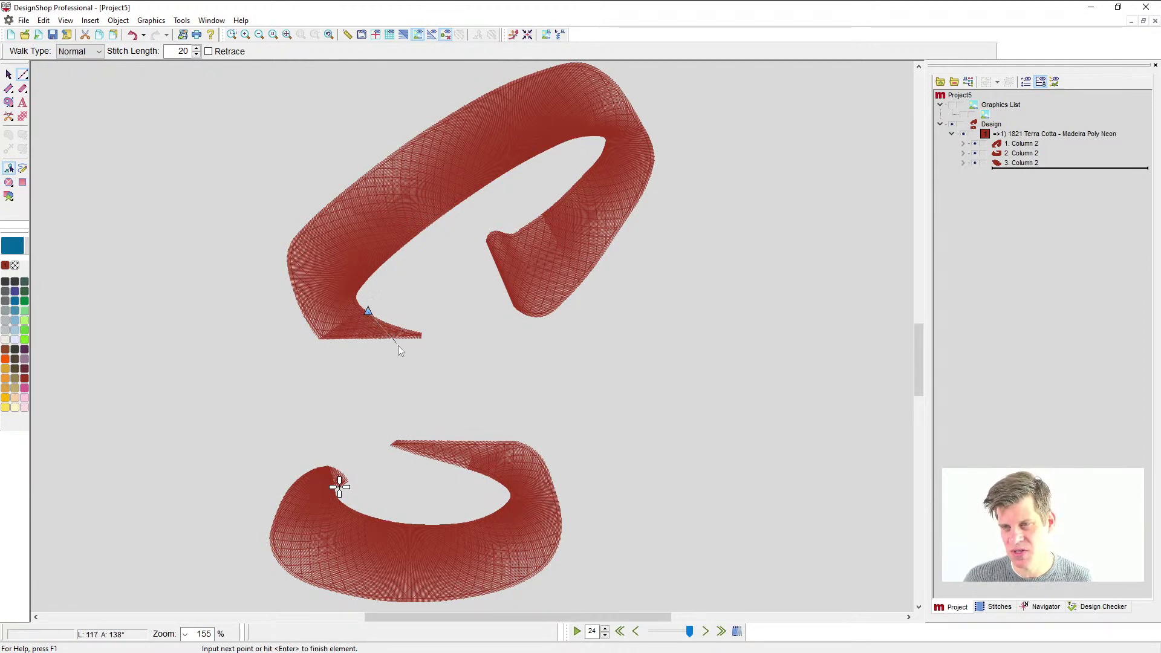
pyautogui.click(512, 426)
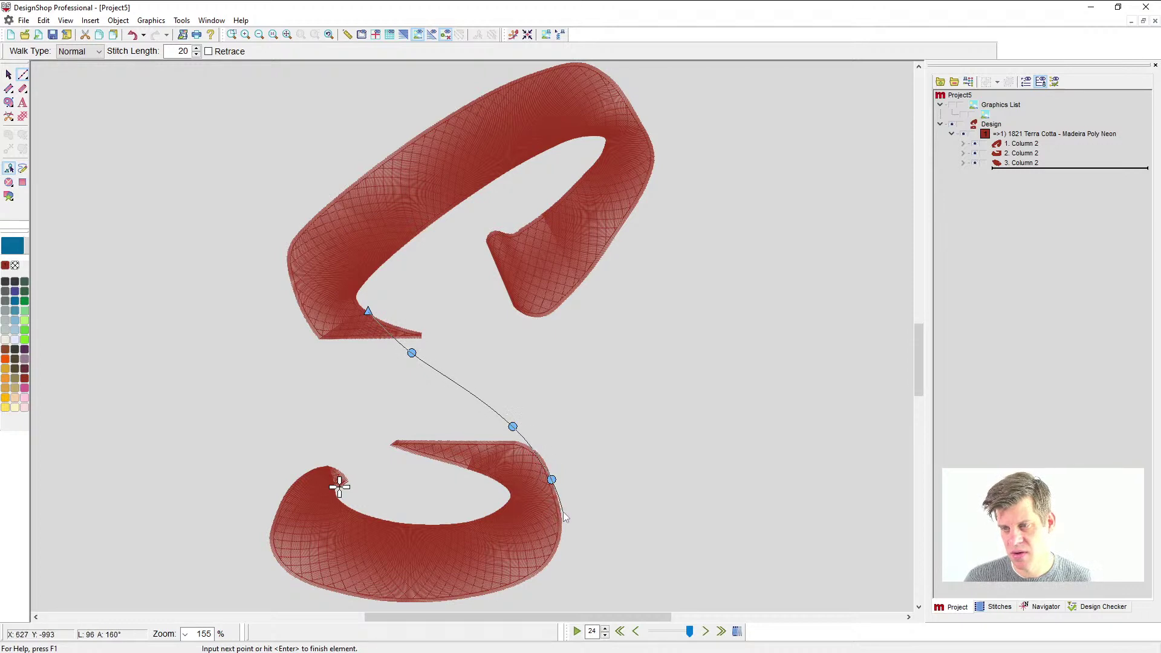
pyautogui.click(558, 514)
pyautogui.press('Return')
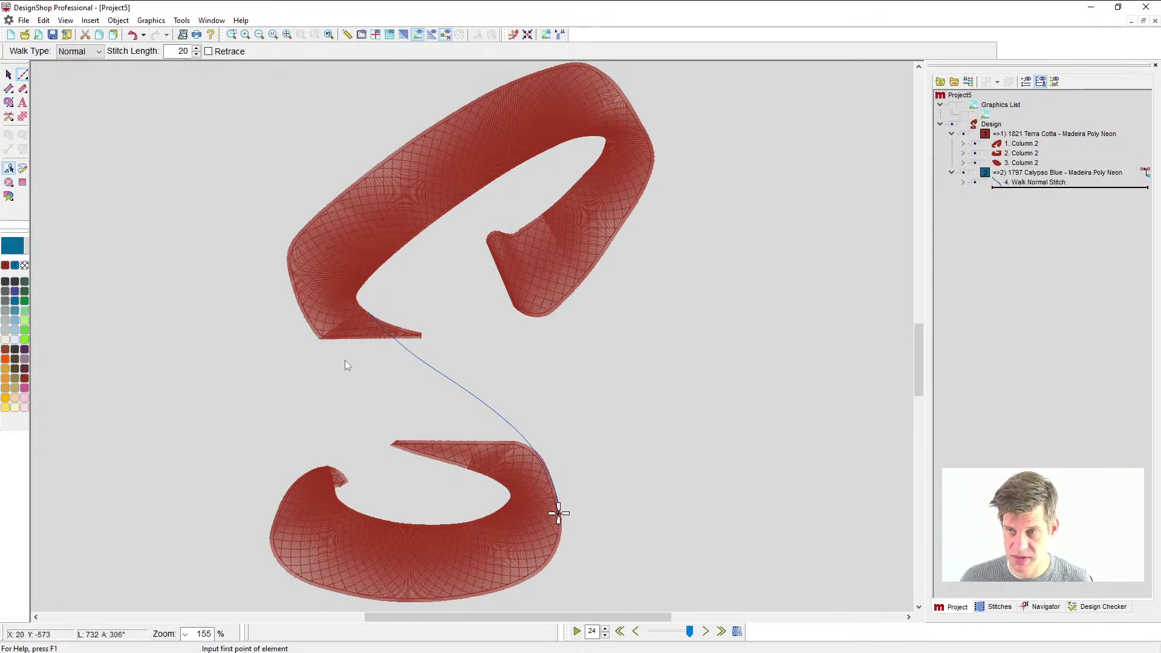
# - Draw a second walk stitch from the upper S's outer left edge across the gap to the lower S's inner edge
pyautogui.click(311, 326)
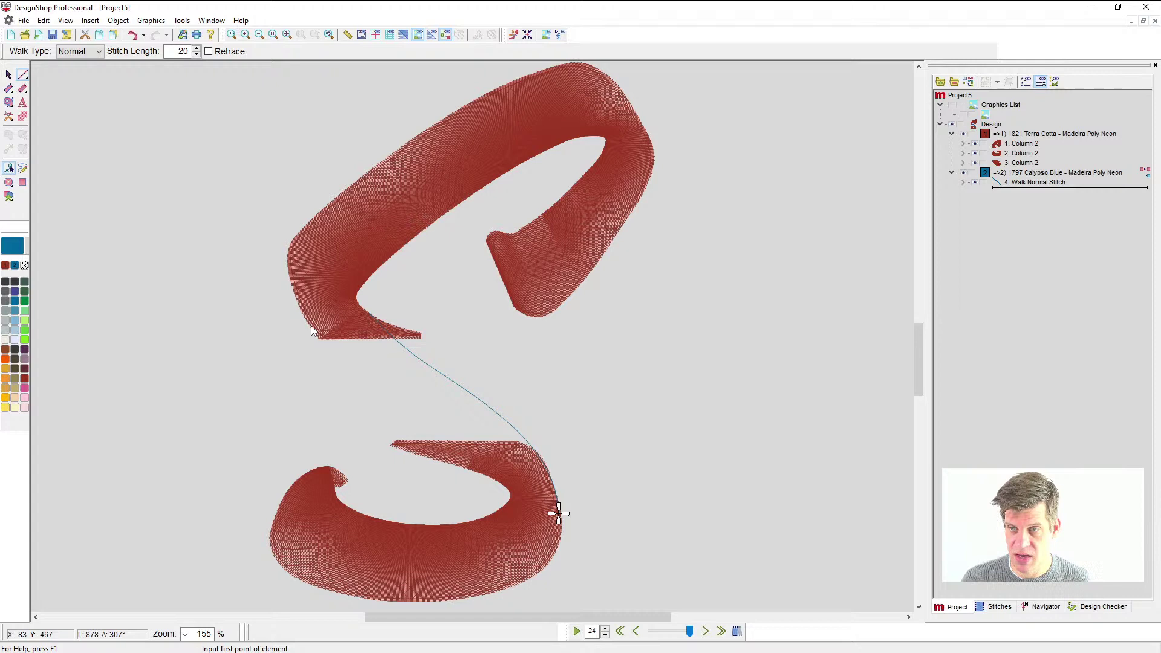
pyautogui.click(339, 359)
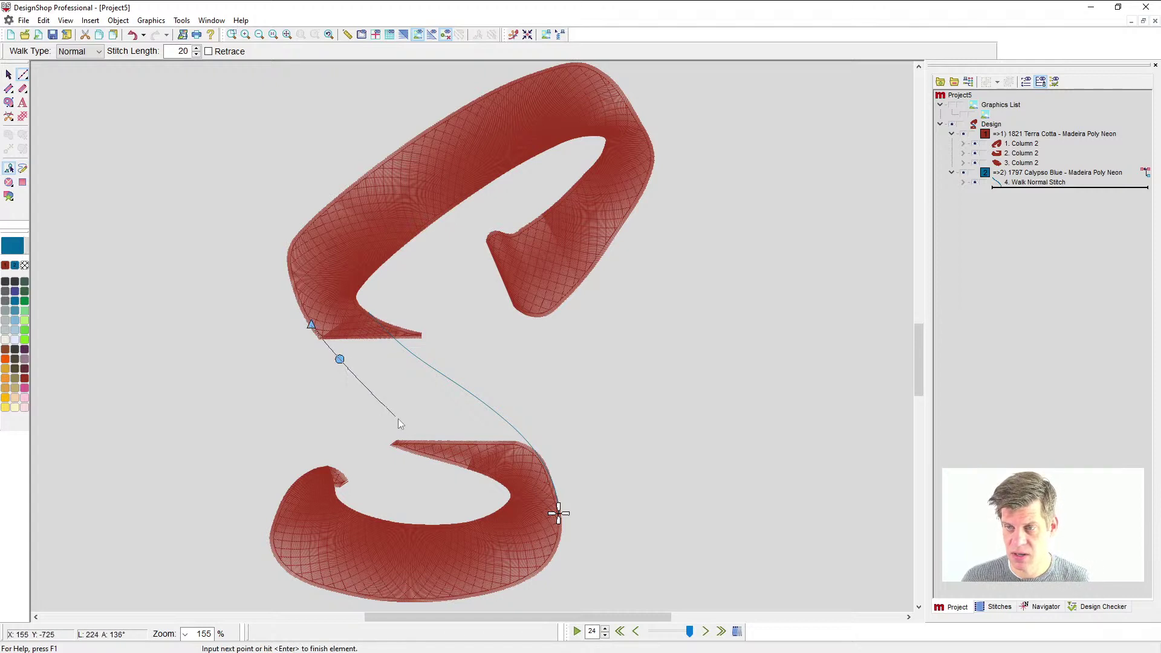
pyautogui.click(430, 442)
pyautogui.click(479, 472)
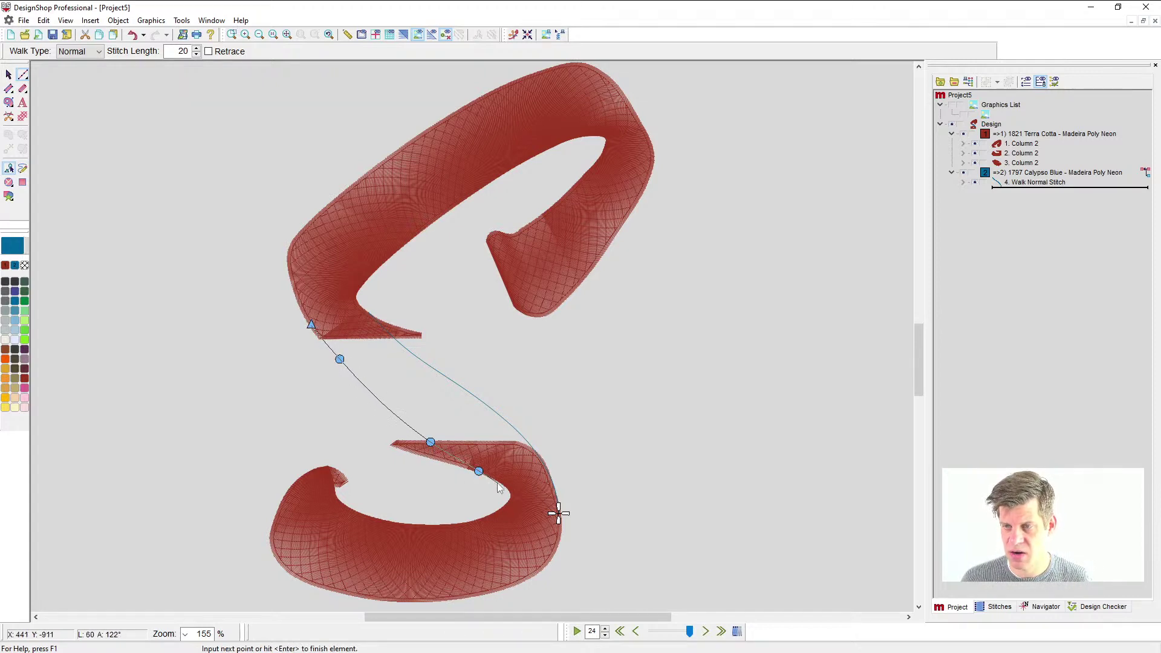
pyautogui.press('Return')
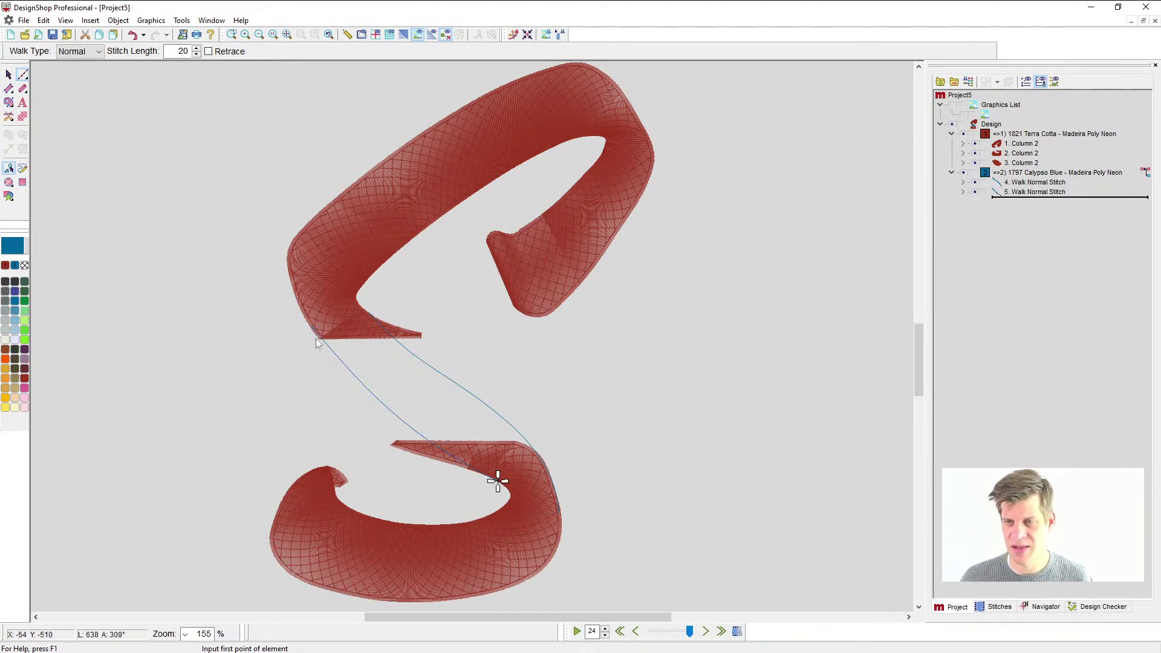
# - Smooth the left connecting walk stitch by shifting its lower curve points and handle and deleting the intermediate point near its upper end
pyautogui.press('Escape')
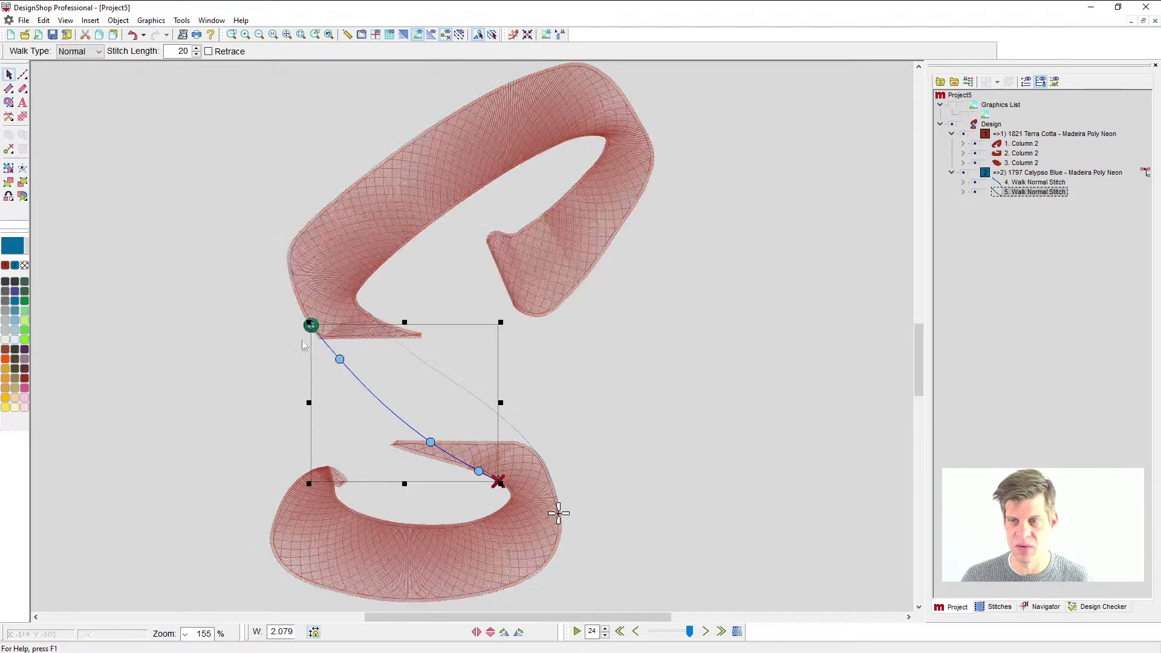
pyautogui.press('+')
pyautogui.moveTo(460, 466); pyautogui.dragTo(420, 444)
pyautogui.click(532, 508)
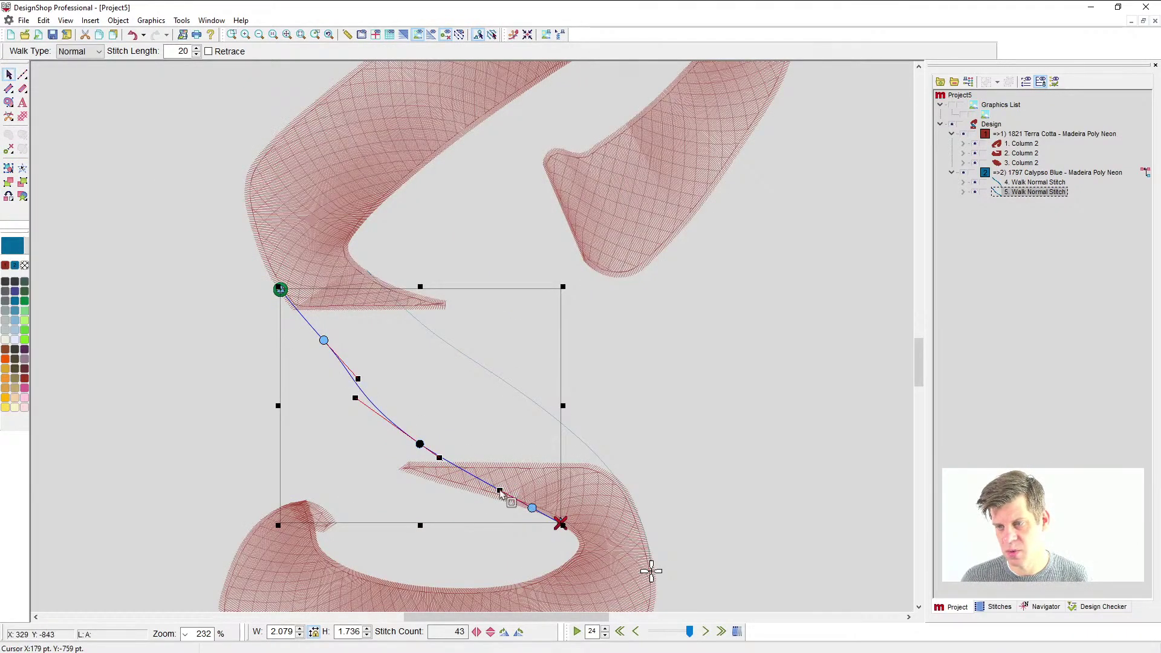
pyautogui.moveTo(500, 490); pyautogui.dragTo(503, 477)
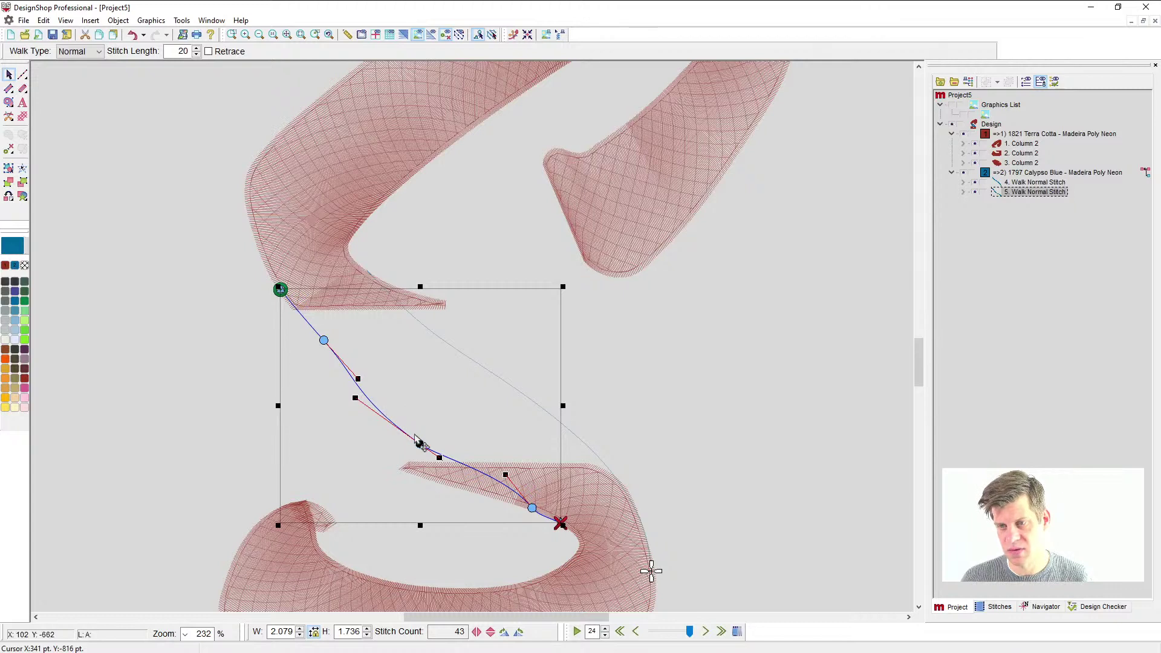
pyautogui.click(324, 341)
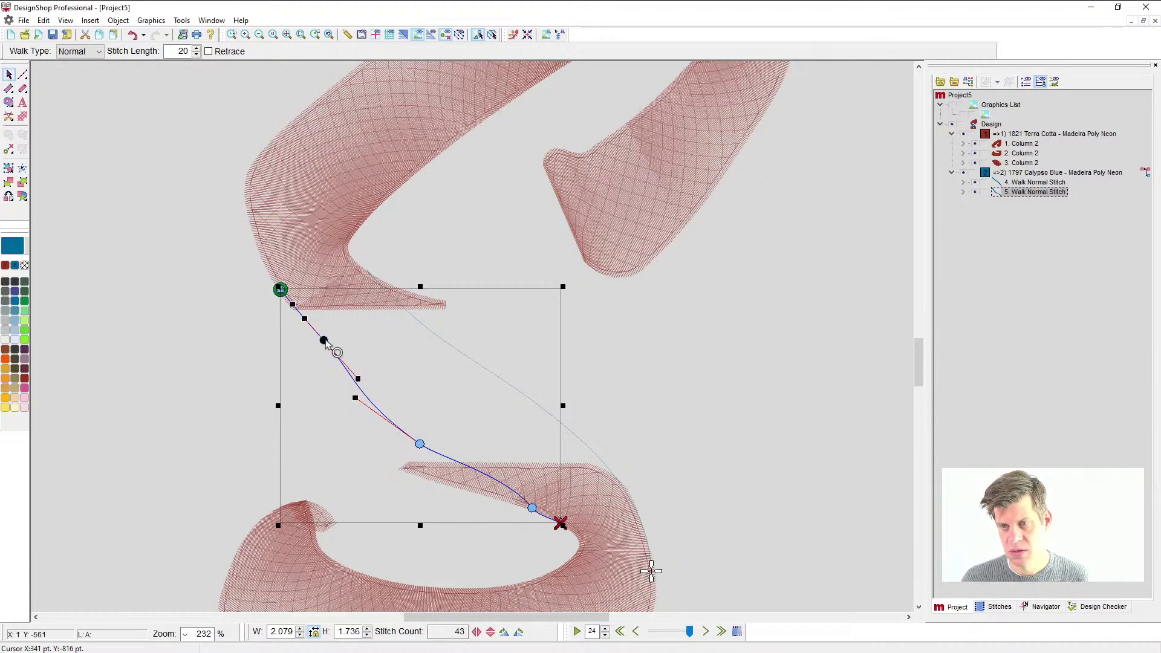
pyautogui.press('Delete')
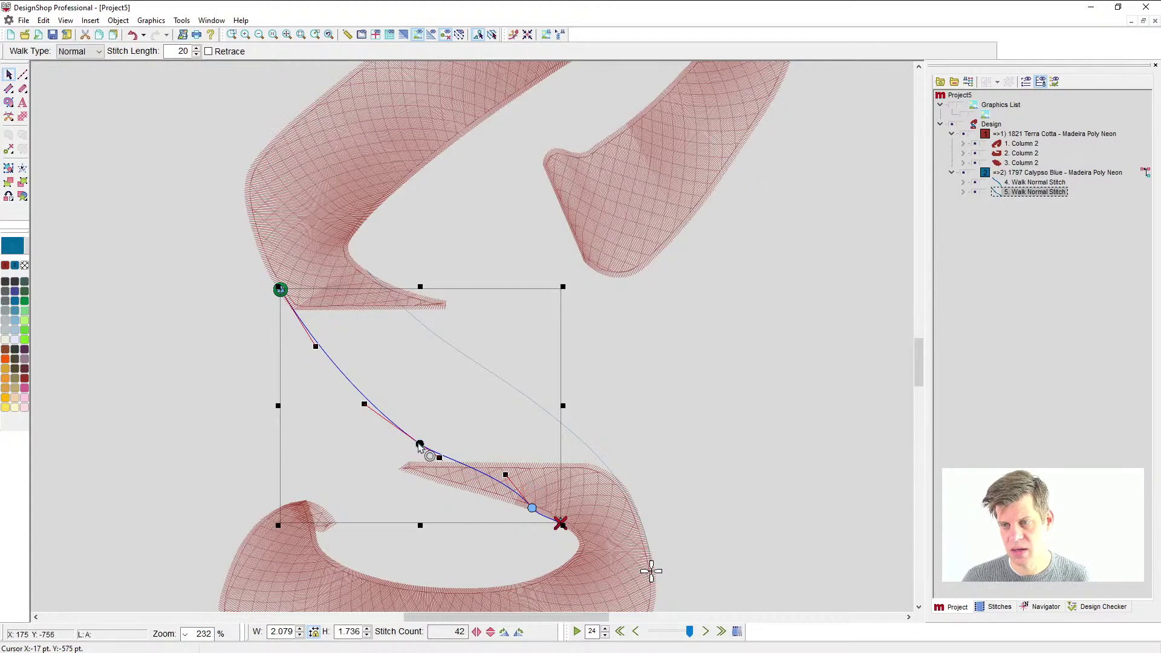
pyautogui.click(531, 508)
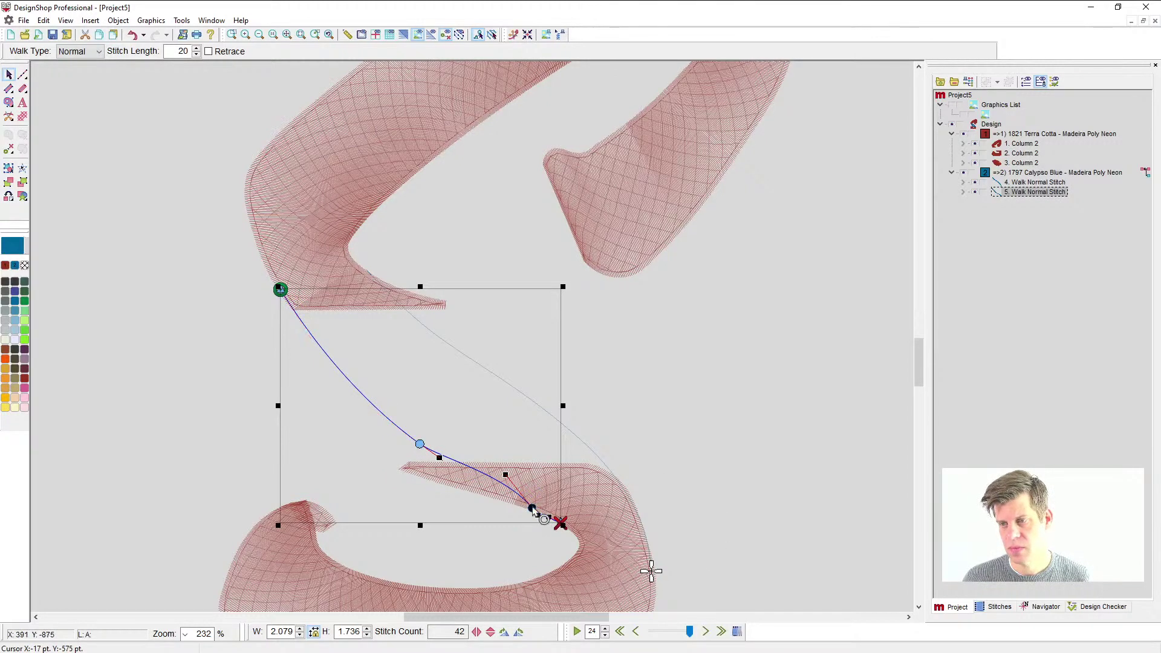
pyautogui.moveTo(538, 513); pyautogui.dragTo(521, 495)
# - Shift the lower-middle curve point of the right connecting walk stitch slightly inward to straighten the line across the gap, and deselect it
pyautogui.click(578, 437)
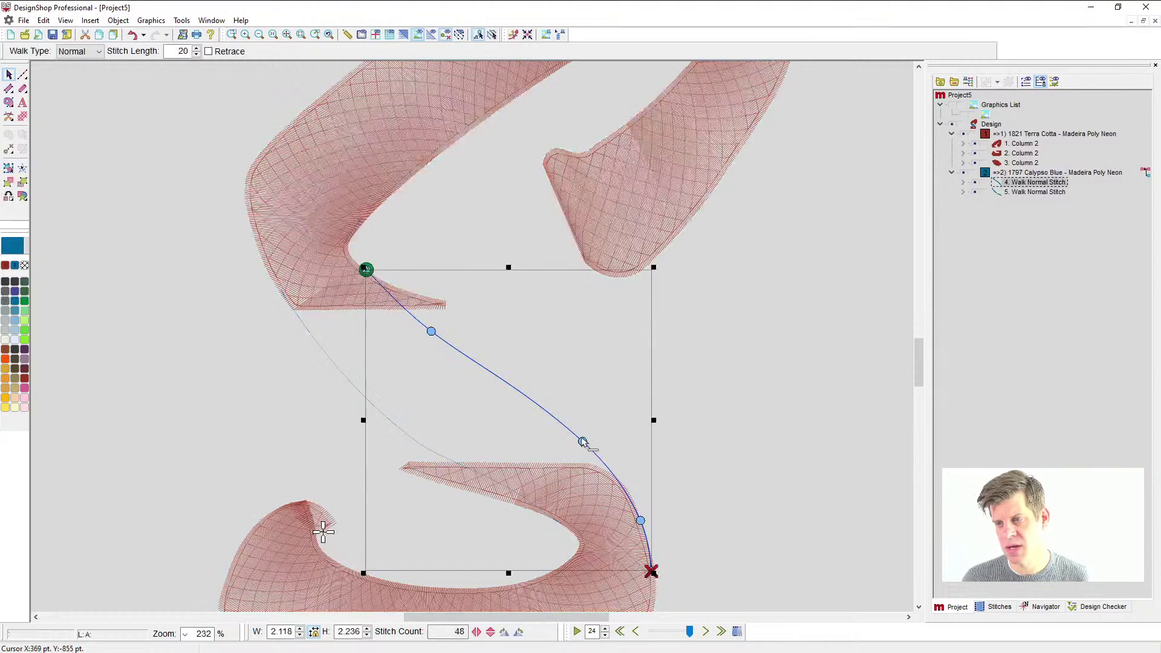
pyautogui.click(581, 442)
pyautogui.moveTo(580, 441); pyautogui.dragTo(572, 438)
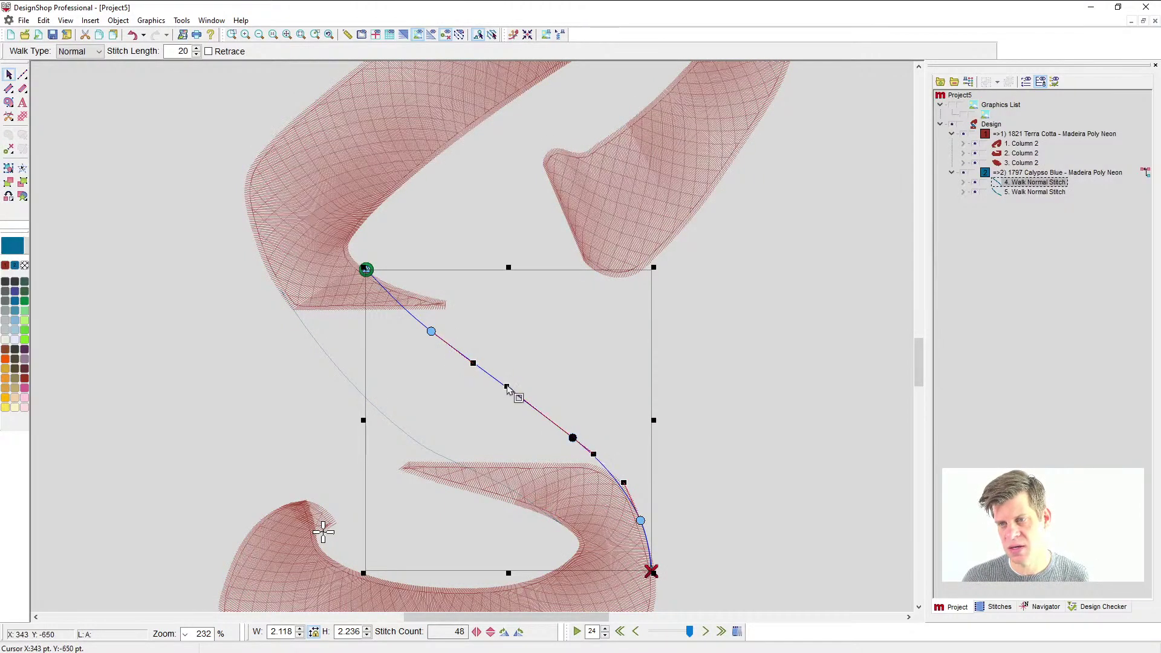
pyautogui.click(702, 448)
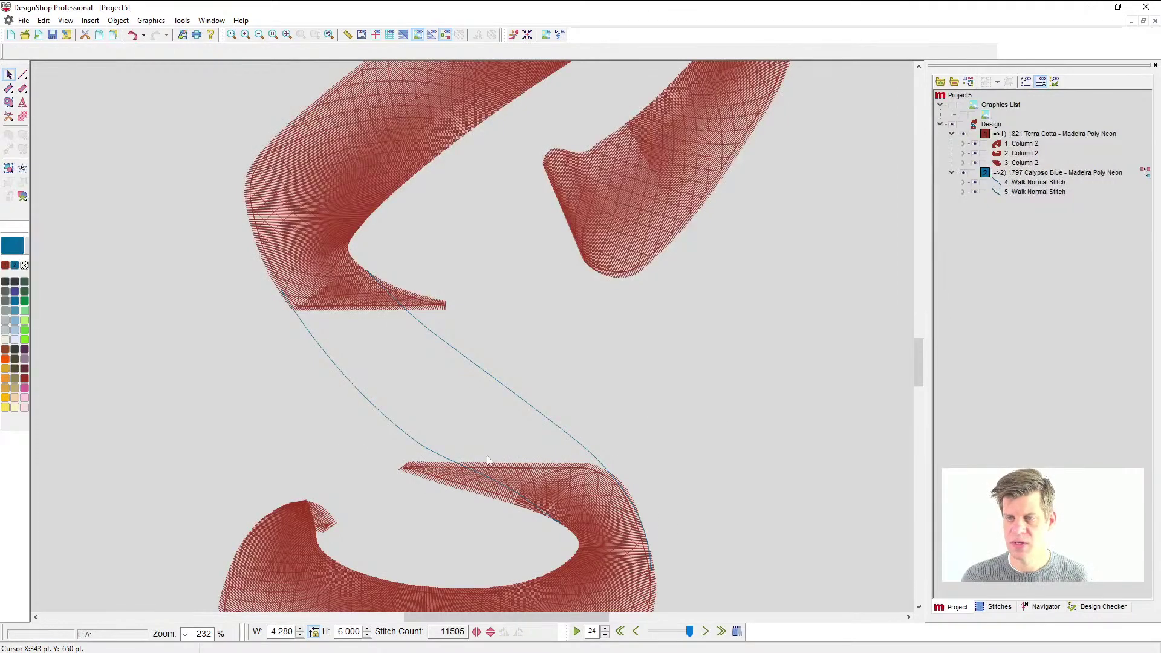
# - Move the pointed left end of the lower S column inward along the gap until its tip meets the left connecting line
pyautogui.click(547, 494)
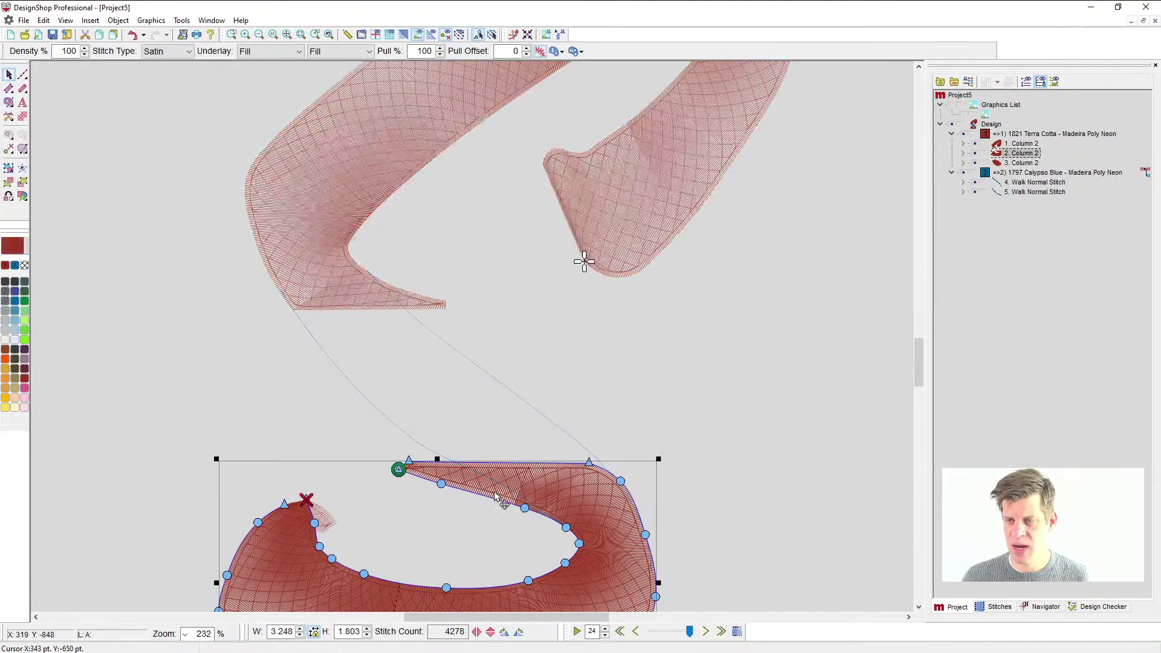
pyautogui.scroll(4, 499, 490)
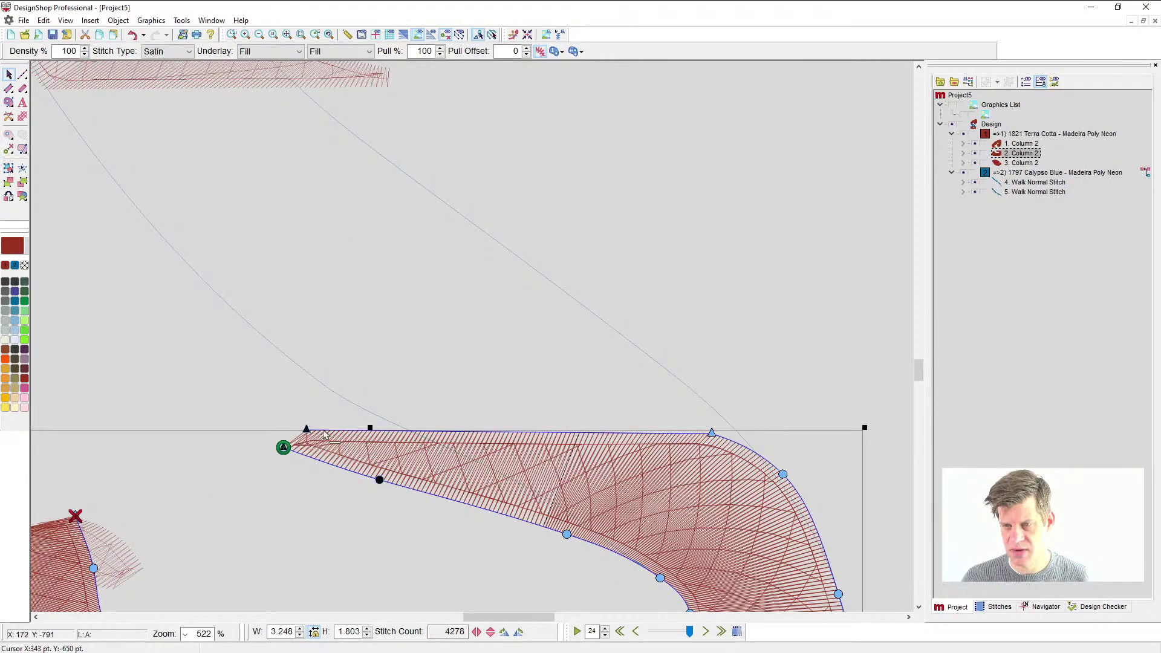
pyautogui.moveTo(339, 431); pyautogui.dragTo(492, 463)
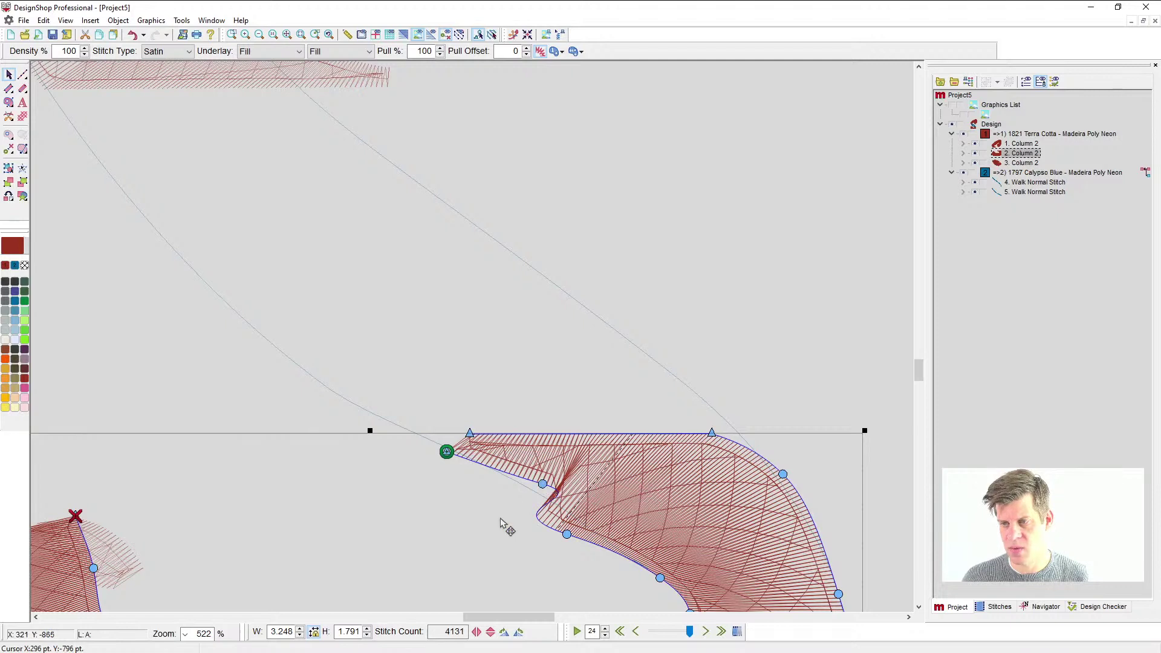
# - Delete the kinked point on the lower S column's inner edge and reshape the neighbouring point so the edge follows the connecting line
pyautogui.click(544, 491)
pyautogui.click(544, 487)
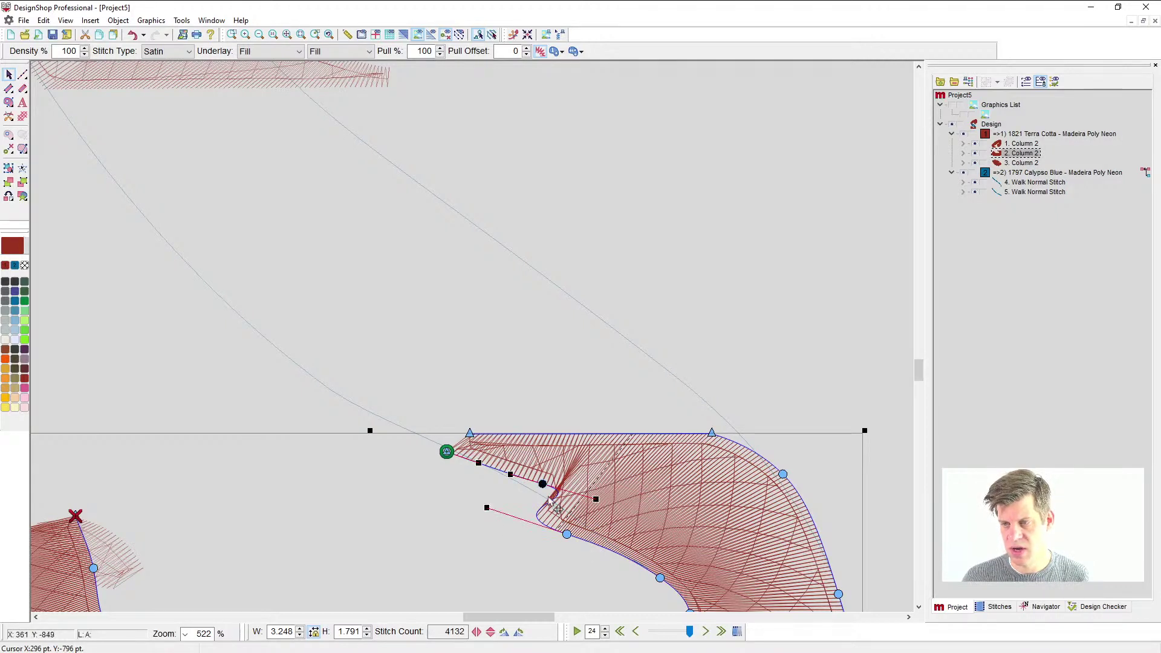
pyautogui.press('Delete')
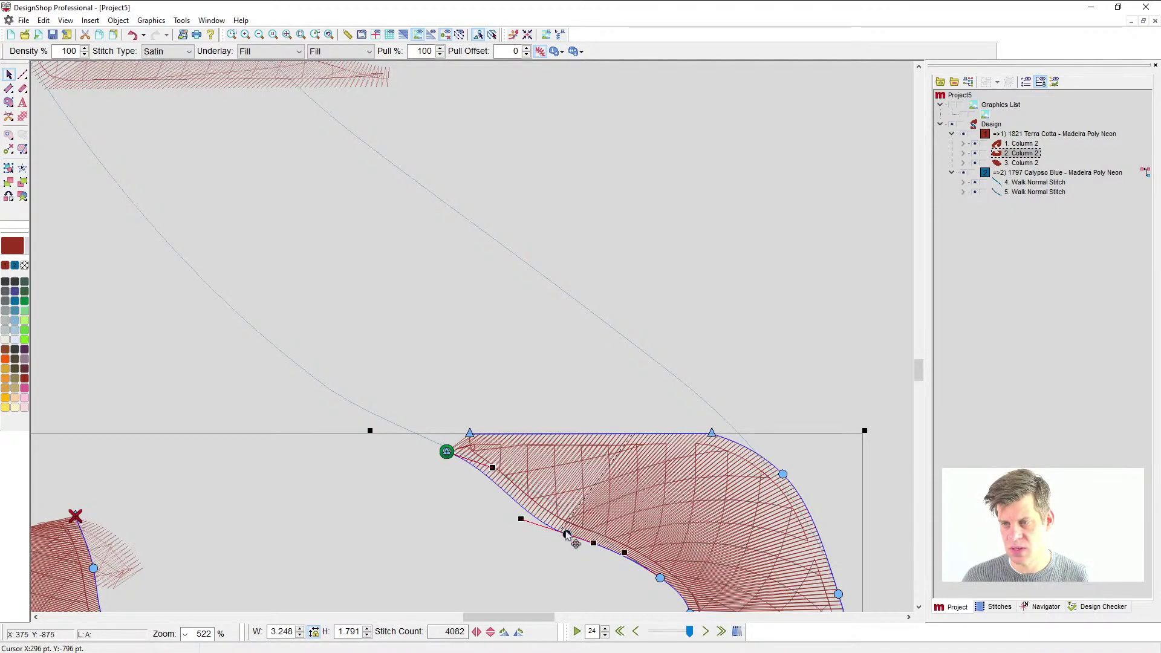
pyautogui.click(567, 533)
pyautogui.moveTo(562, 513); pyautogui.dragTo(599, 534)
pyautogui.scroll(-4, 617, 514)
pyautogui.click(678, 477)
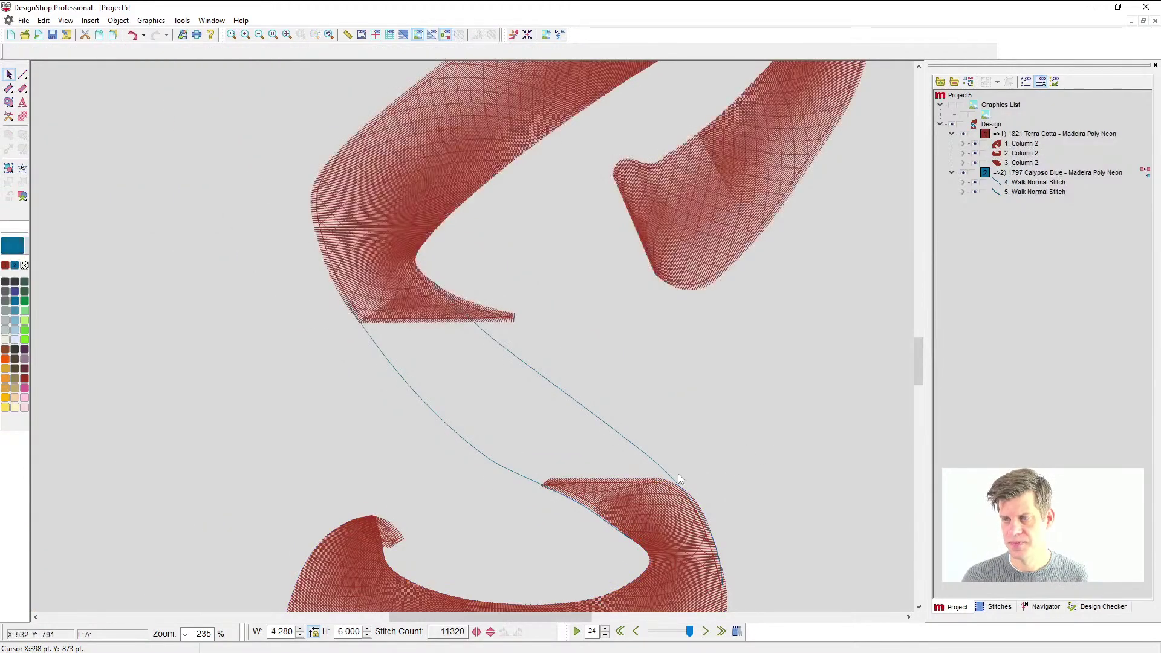
# - Delete the inner-edge point near the upper S column's tip, pull the tip back to the right connecting line, and smooth the edge curve
pyautogui.click(437, 321)
pyautogui.scroll(4, 440, 322)
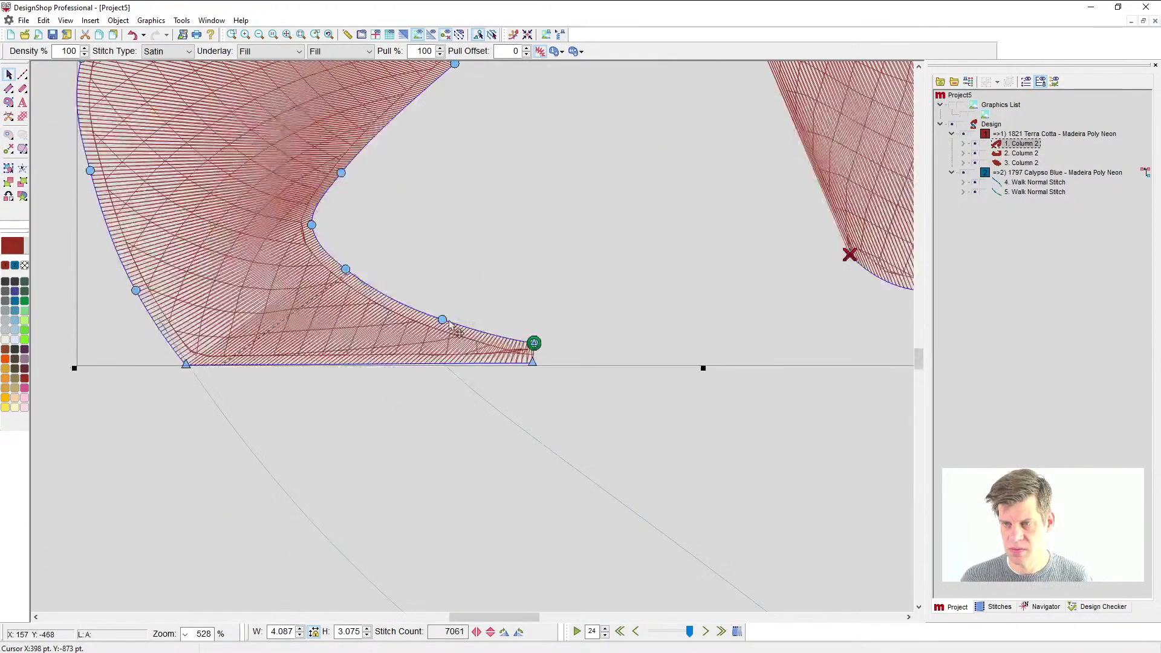
pyautogui.press('Delete')
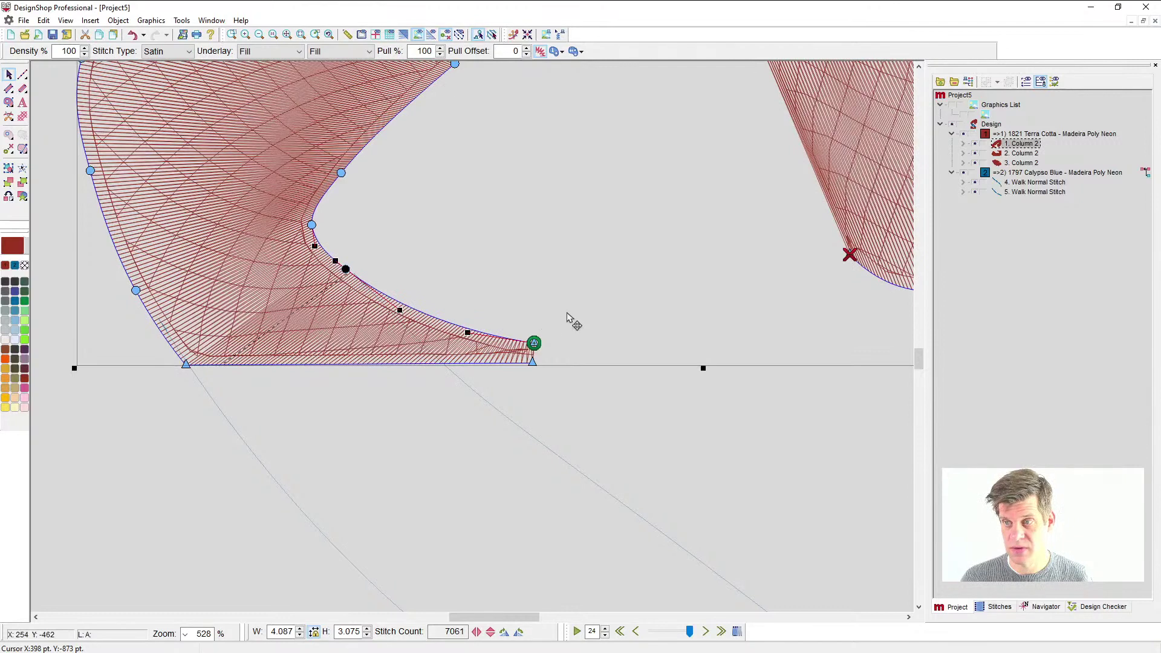
pyautogui.moveTo(564, 306); pyautogui.dragTo(431, 363)
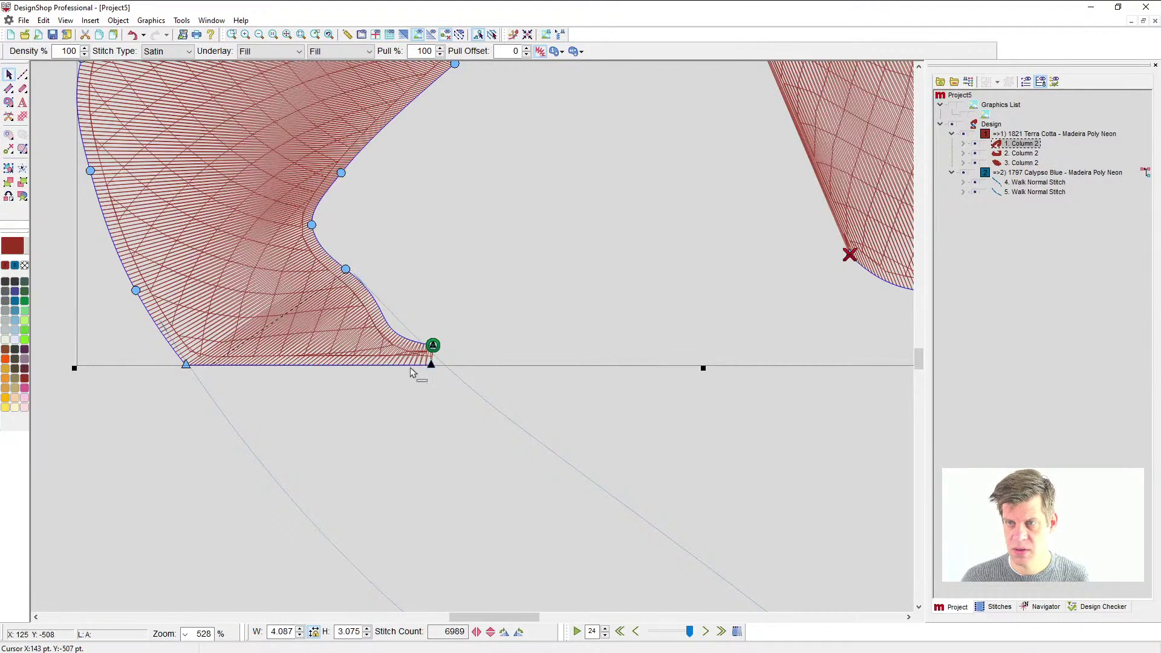
pyautogui.click(433, 346)
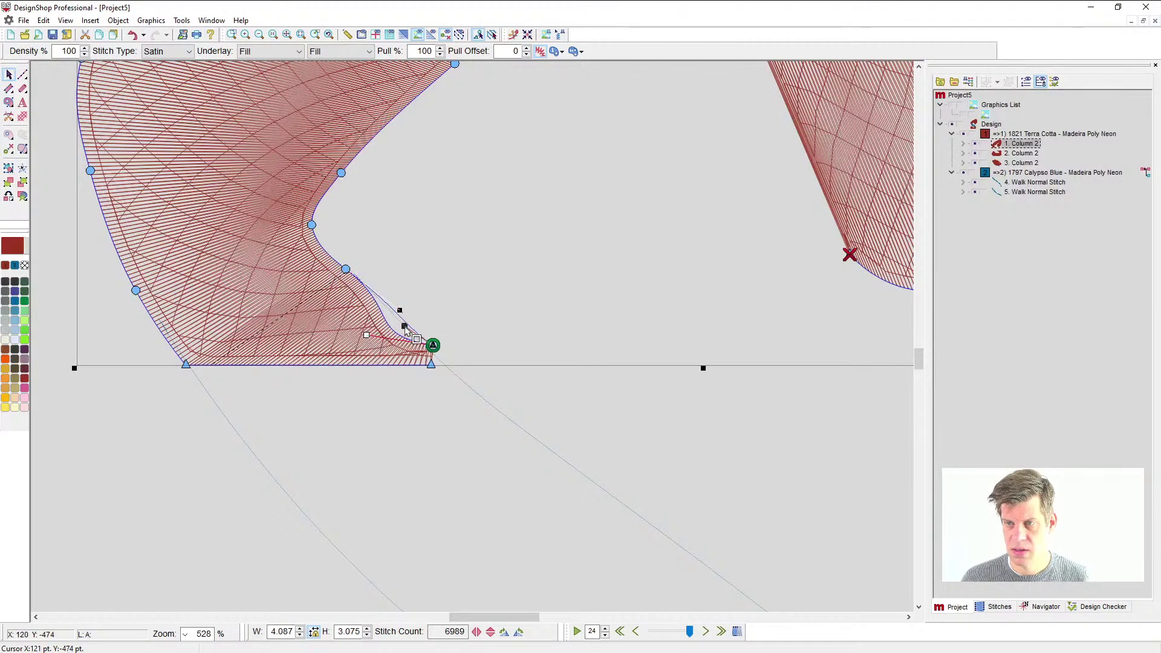
pyautogui.moveTo(399, 311); pyautogui.dragTo(343, 271)
pyautogui.scroll(-5, 484, 298)
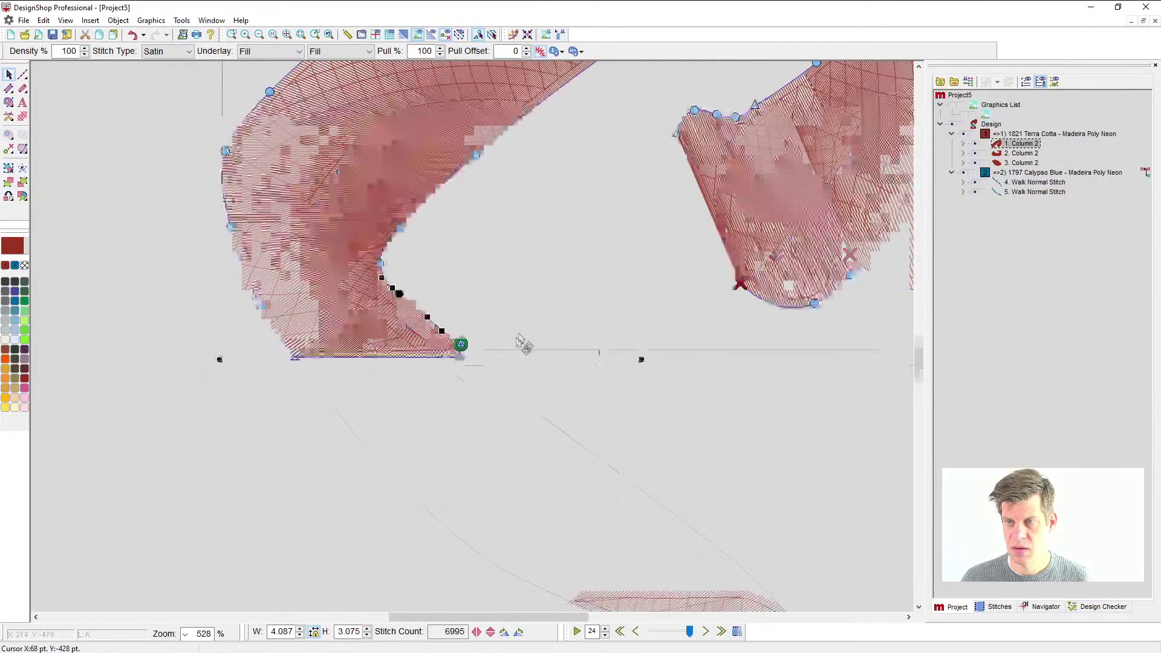
pyautogui.click(644, 408)
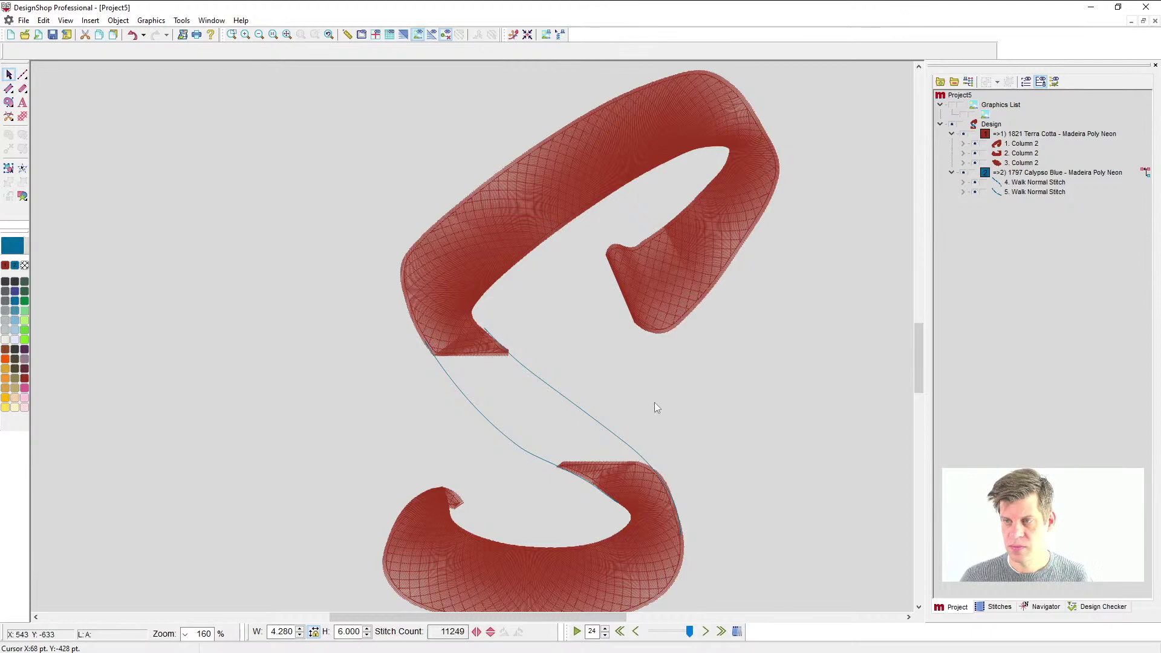
# - Draw a horizontal Single Line satin bar about 4.64 inches long with width 20 along the upper S's cut edge
pyautogui.click(23, 89)
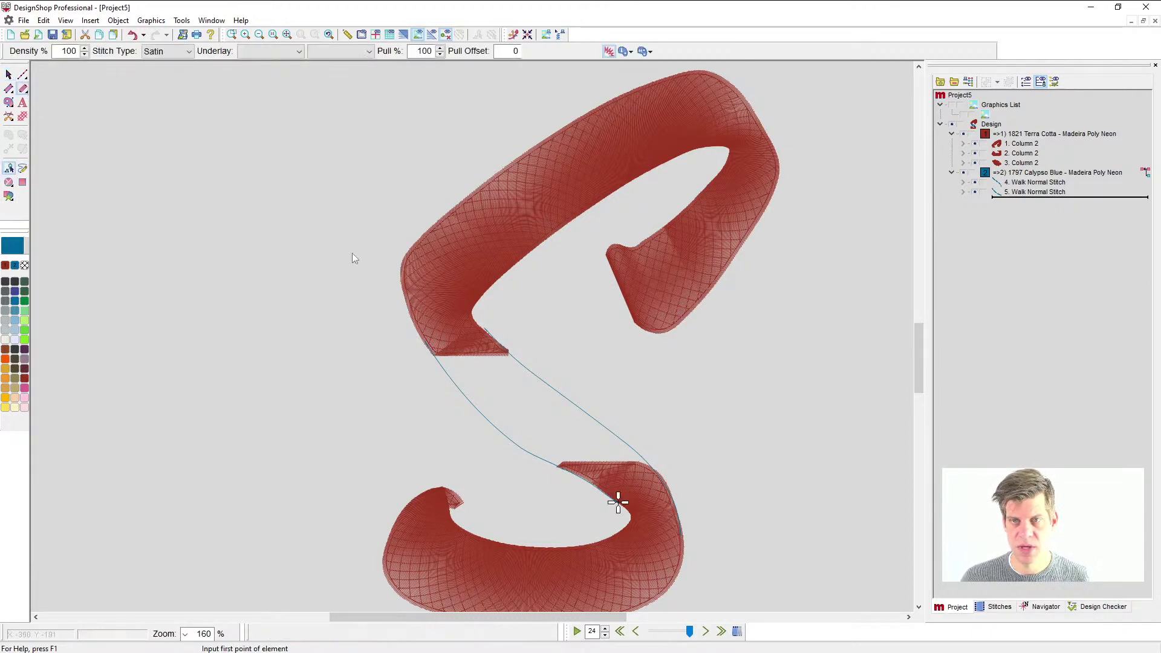
pyautogui.click(346, 351)
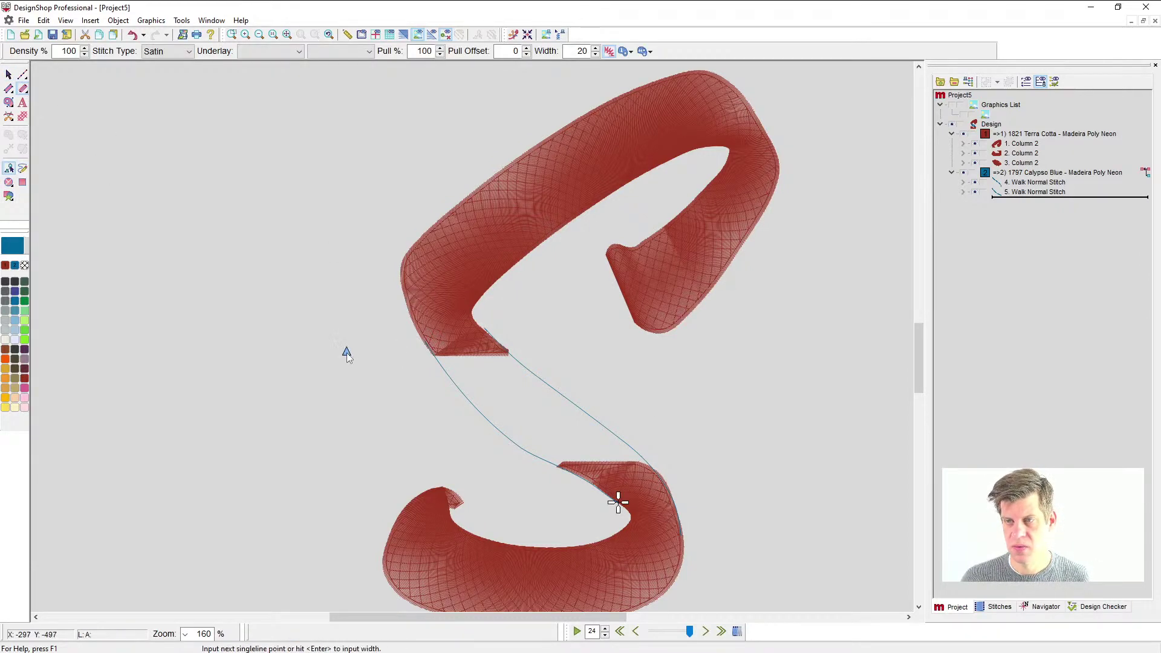
pyautogui.click(778, 354)
pyautogui.press('Return')
pyautogui.press('Return')
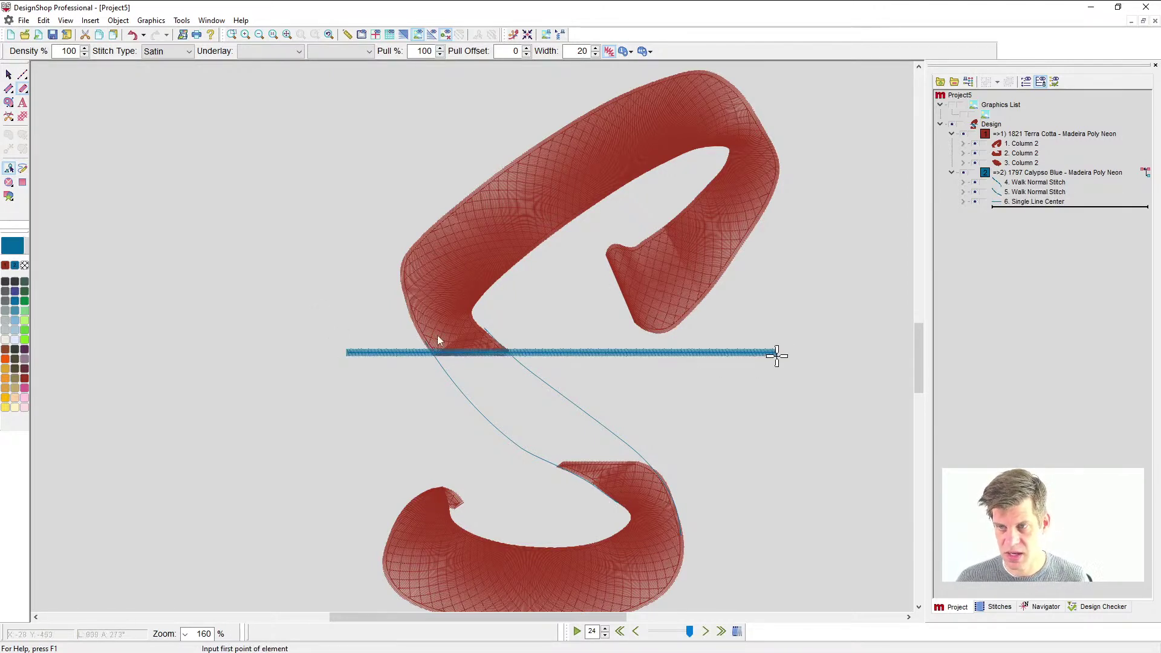
# - Try to set the single line's width to 40
pyautogui.doubleClick(580, 51)
pyautogui.write('4')
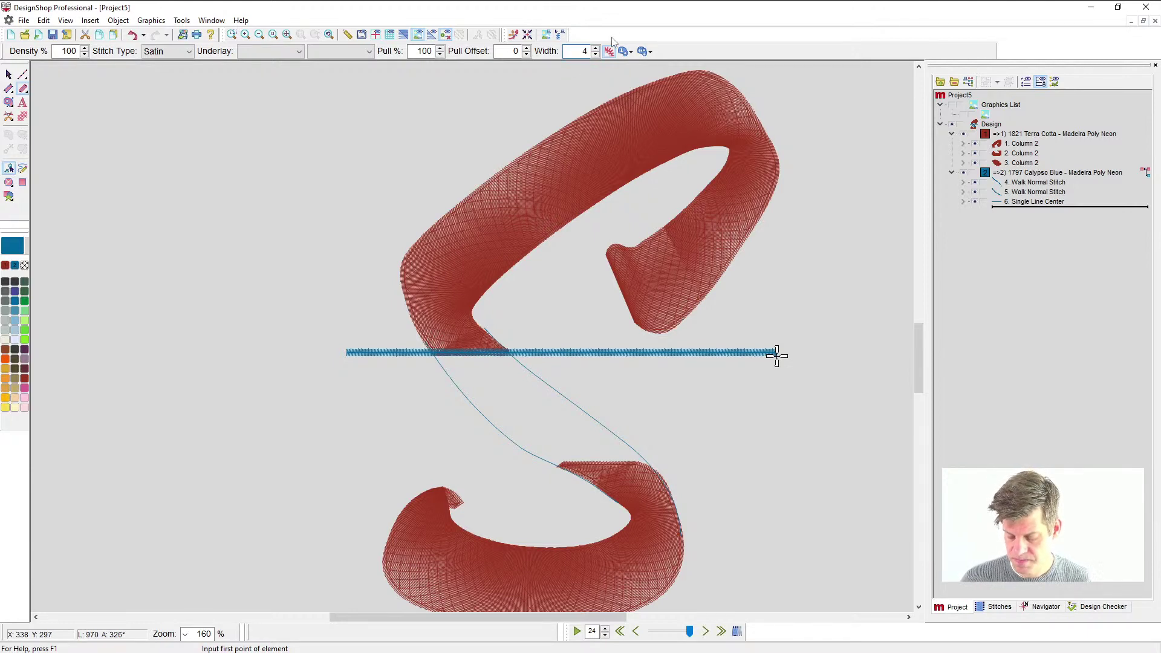
pyautogui.write('0')
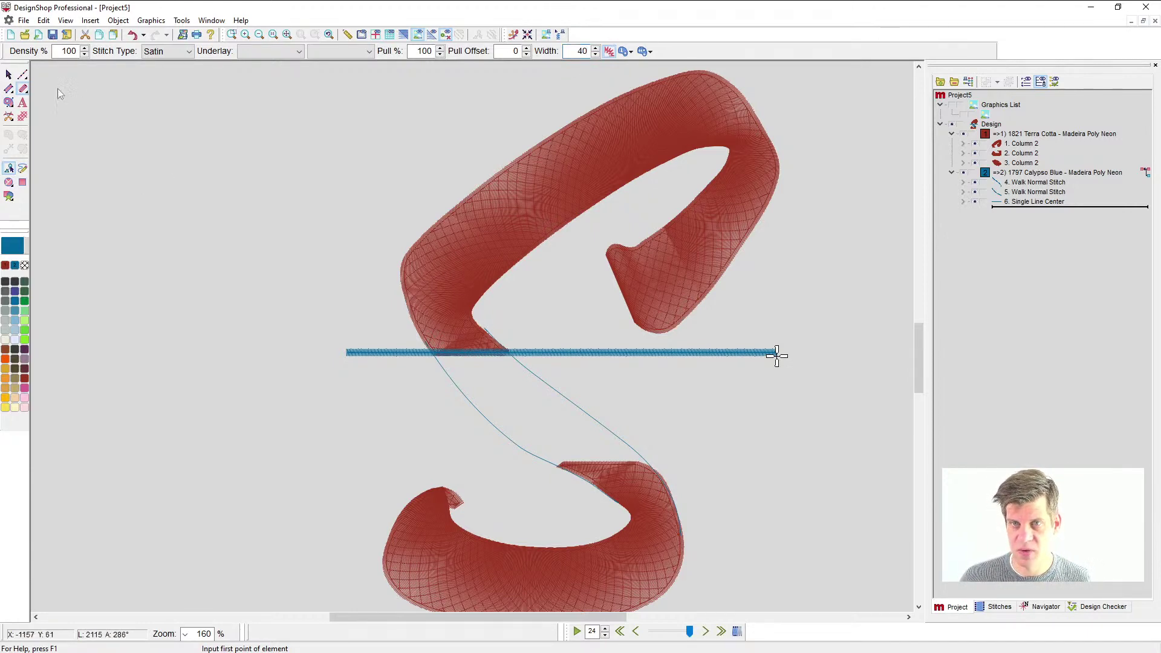
# - Duplicate the horizontal satin bar and move the copy straight down onto the cut edge of the lower S column
pyautogui.click(9, 73)
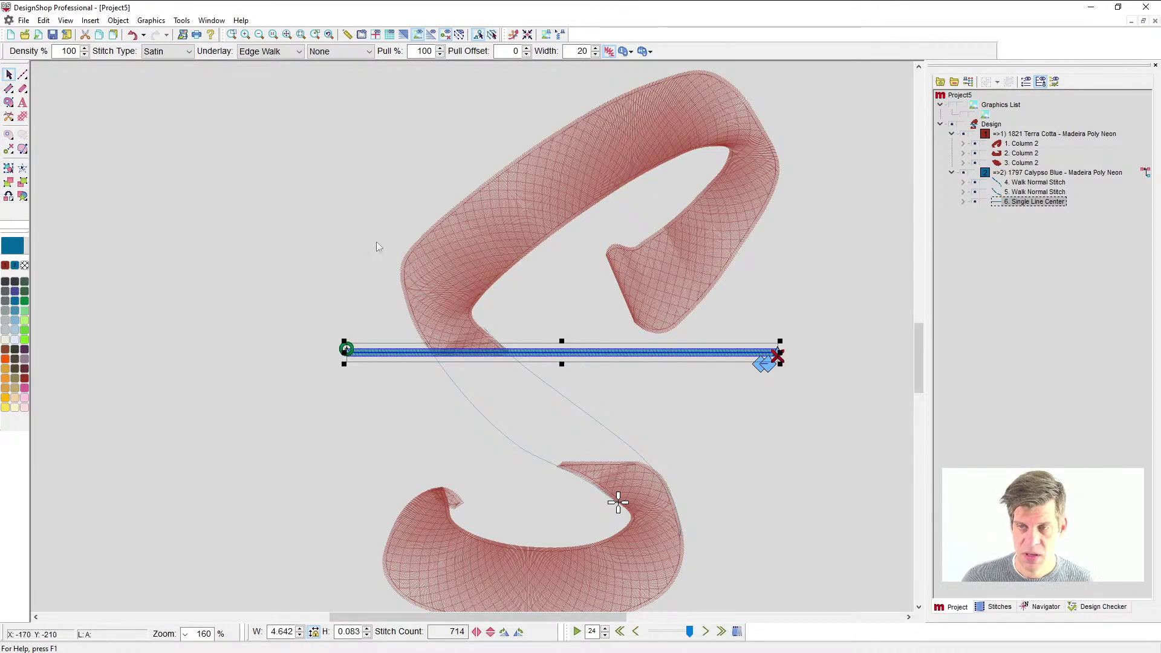
pyautogui.hotkey('ctrl', 'd')
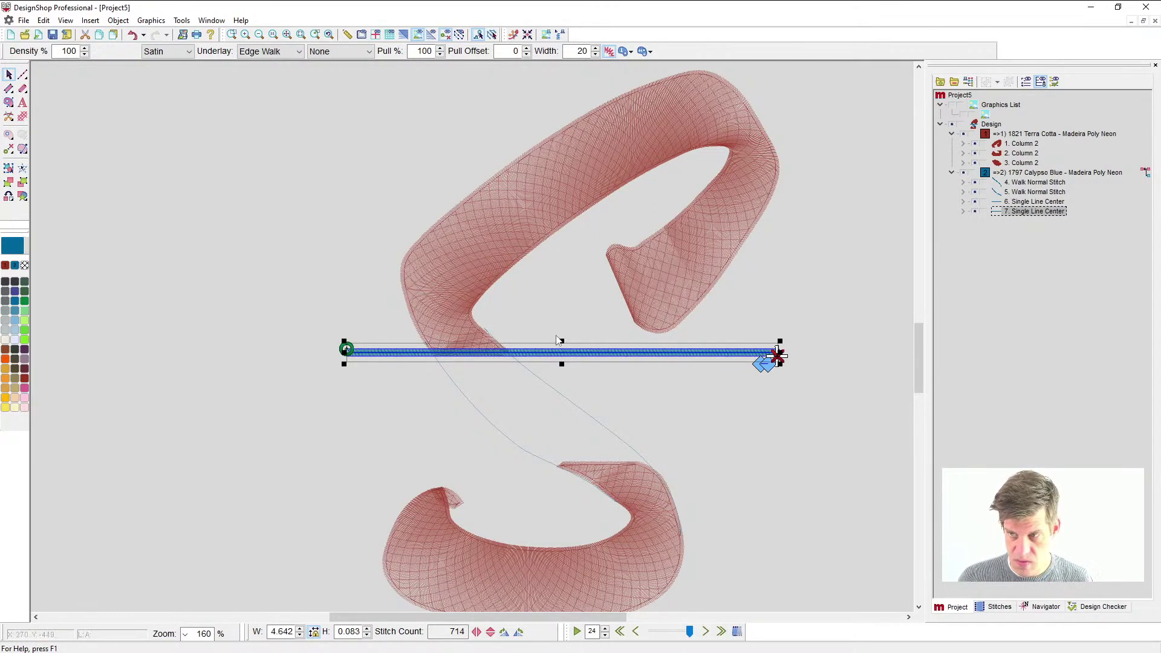
pyautogui.moveTo(594, 366); pyautogui.dragTo(591, 480)
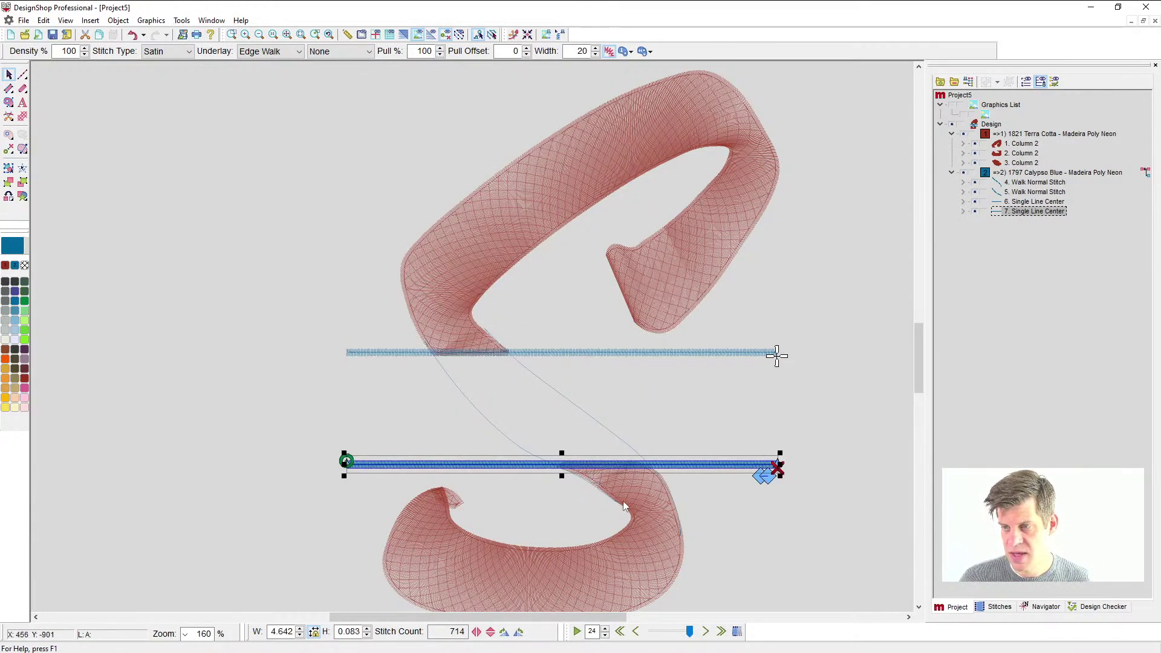
pyautogui.scroll(3, 627, 507)
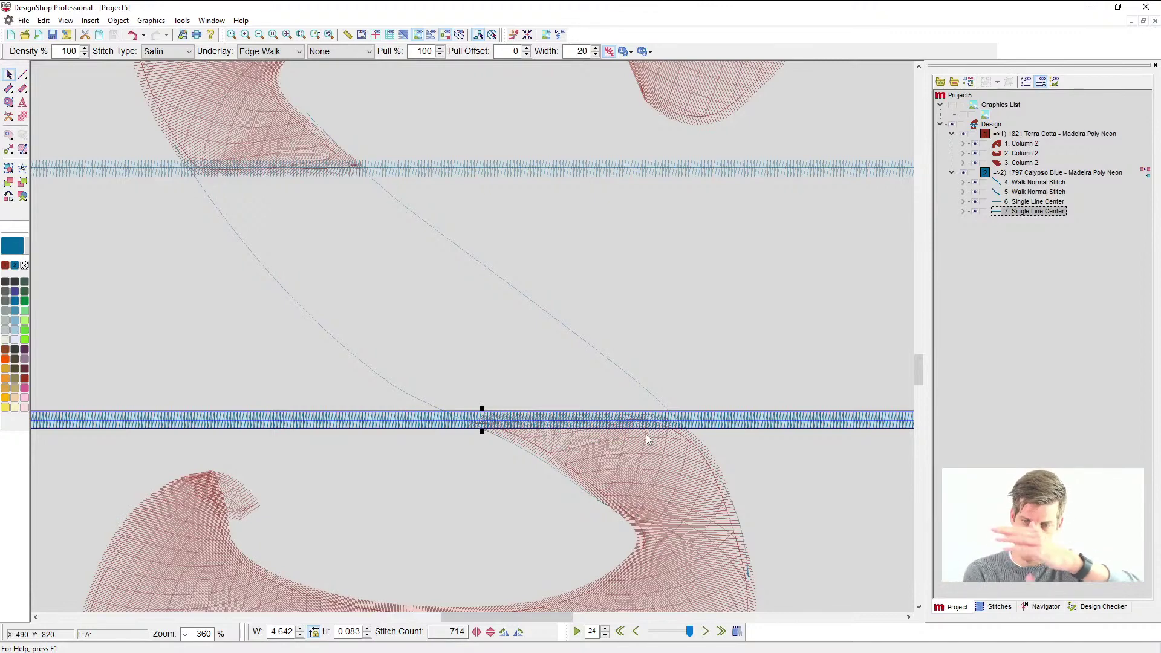
pyautogui.scroll(-4, 614, 420)
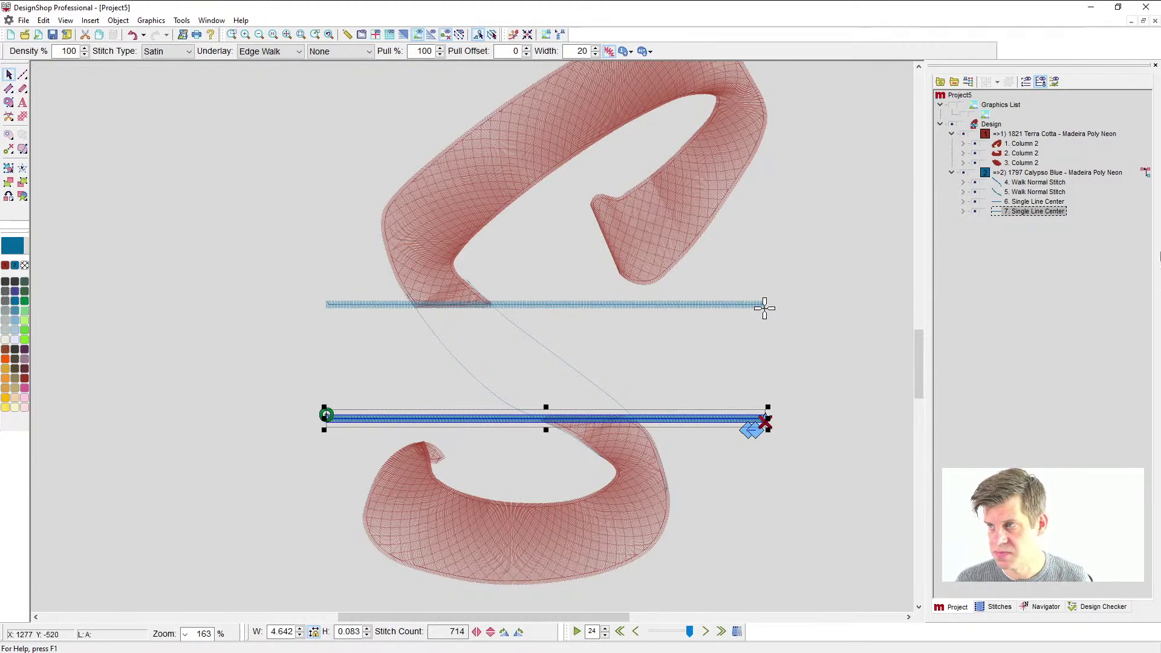
# - Delete both connecting walk stitches and recolor the two satin bars to 1821 Terra Cotta
pyautogui.click(1031, 183)
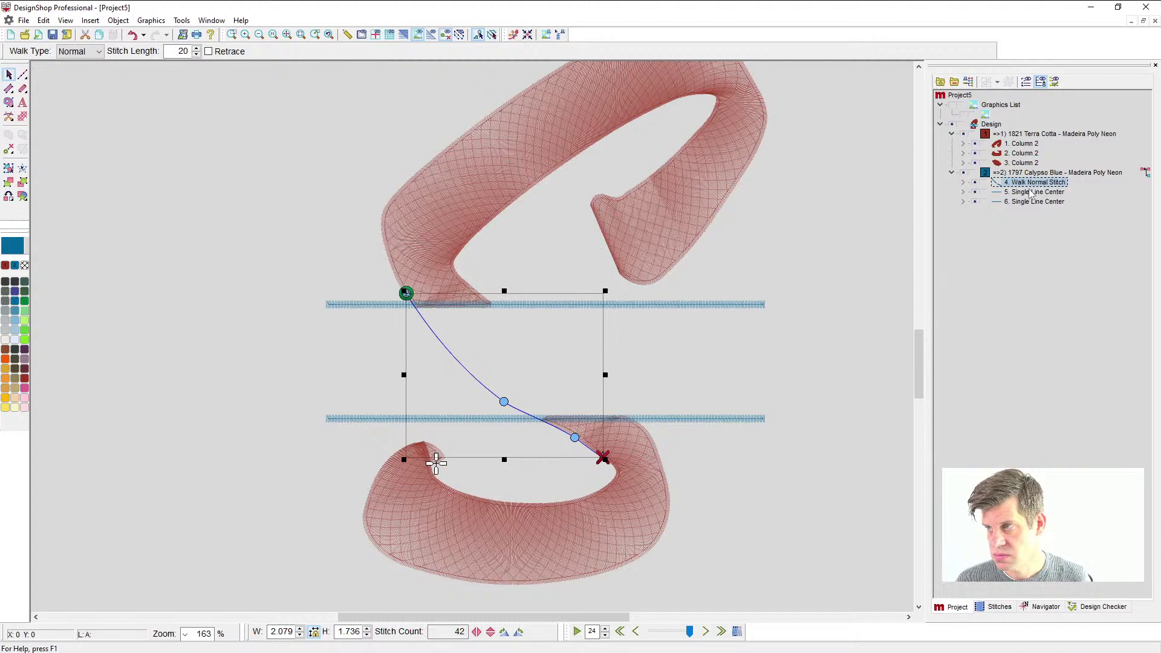
pyautogui.click(1031, 192)
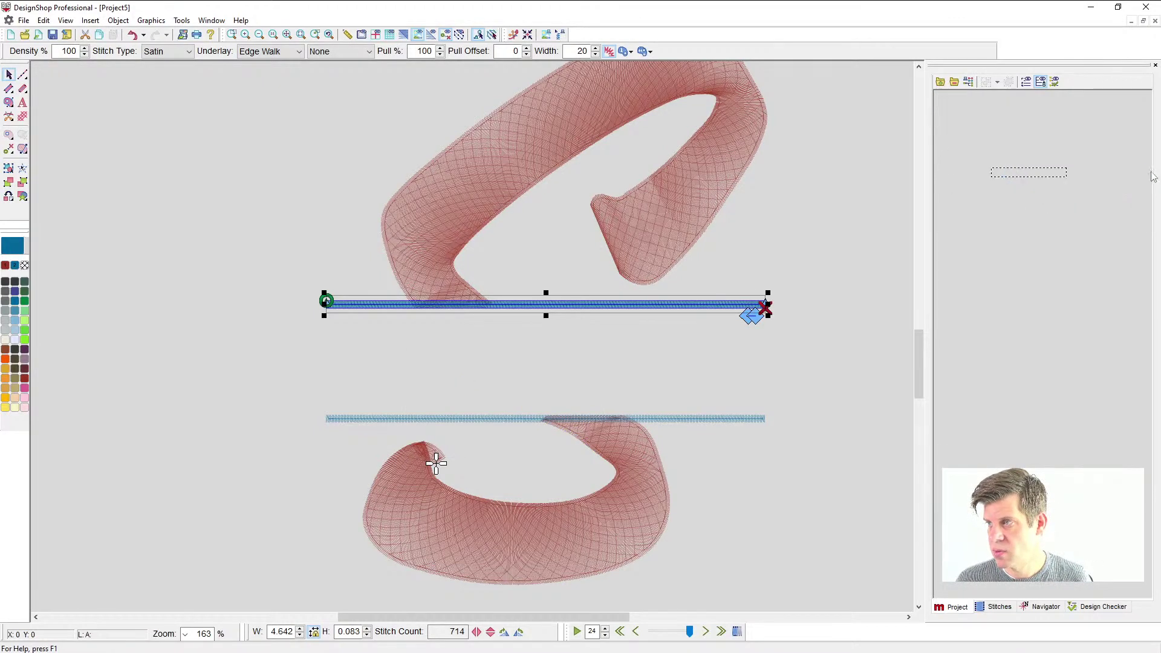
# - Move the upper satin bar in the sewing order to directly after the upper S column
pyautogui.click(683, 228)
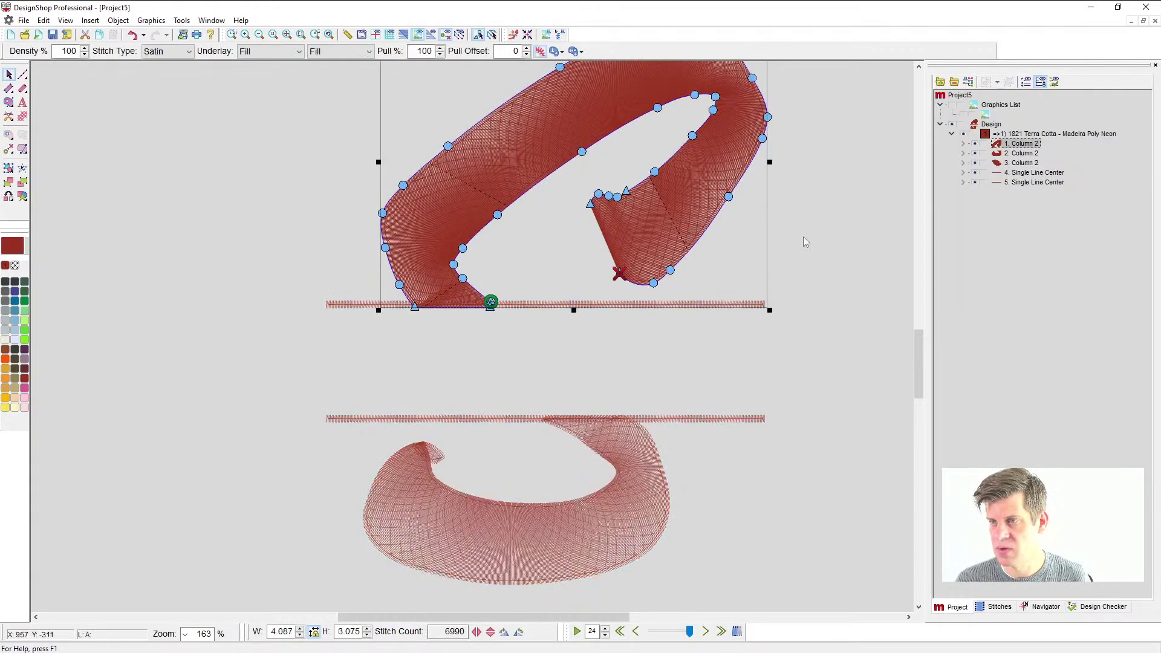
pyautogui.moveTo(1035, 174); pyautogui.dragTo(1029, 148)
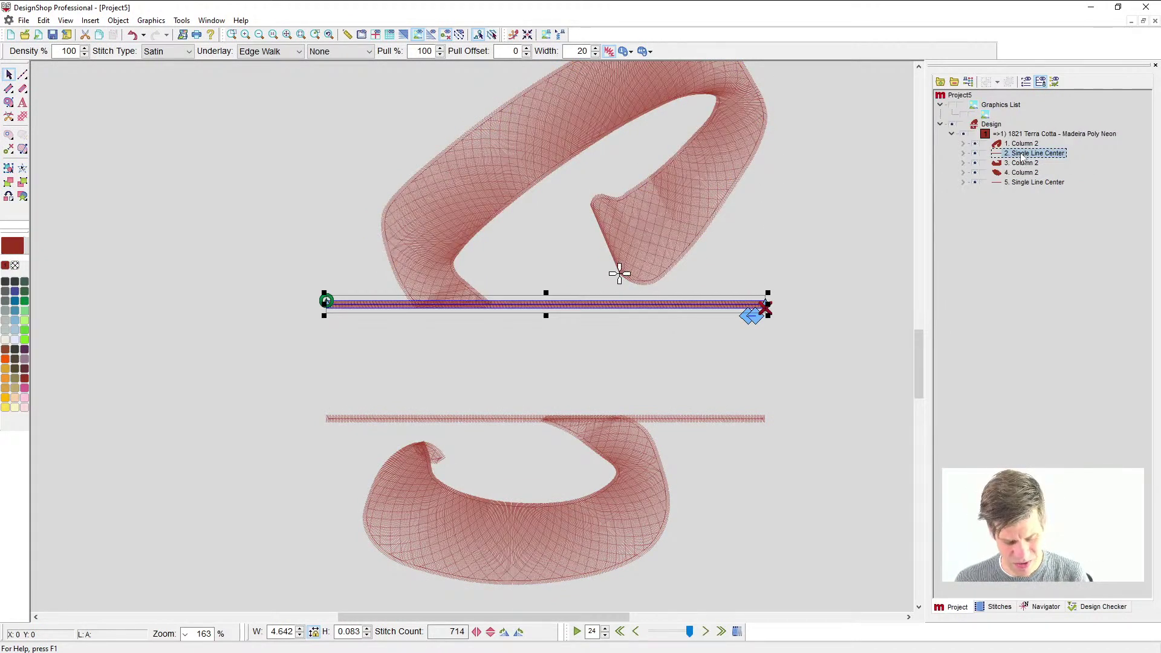
# - Insert a trim after the upper satin bar and another one directly before the lower satin bar in the sewing order
pyautogui.moveTo(1029, 193)
pyautogui.mouseDown()
pyautogui.moveTo(1026, 185)
pyautogui.moveTo(1049, 189)
pyautogui.mouseUp()
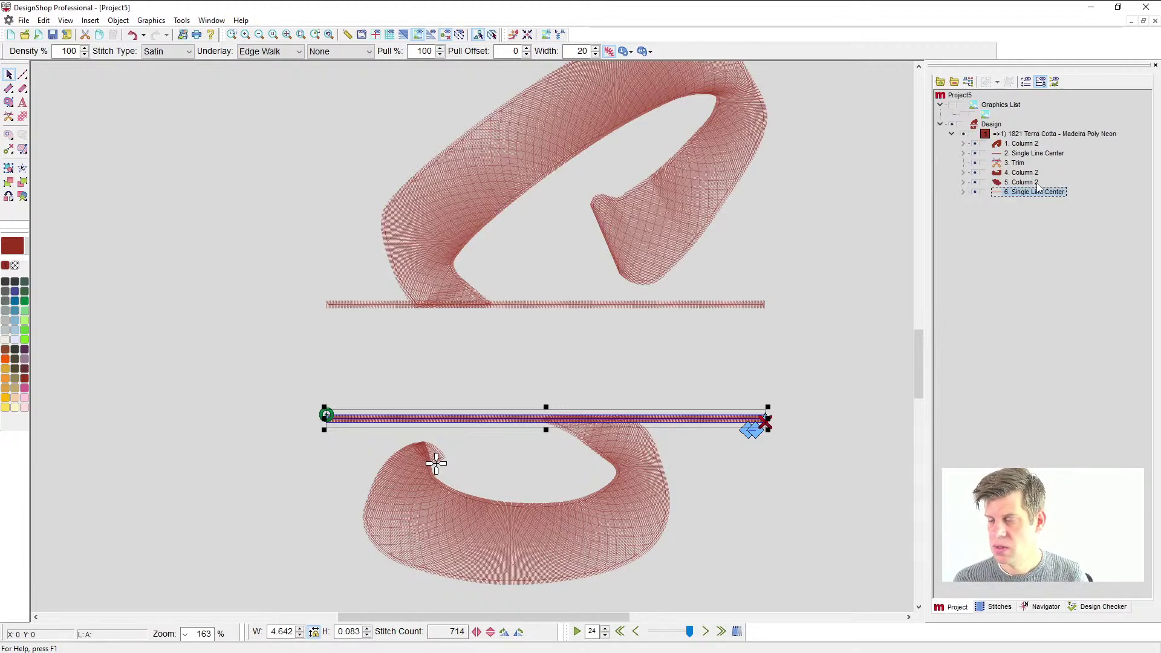
pyautogui.press('Up')
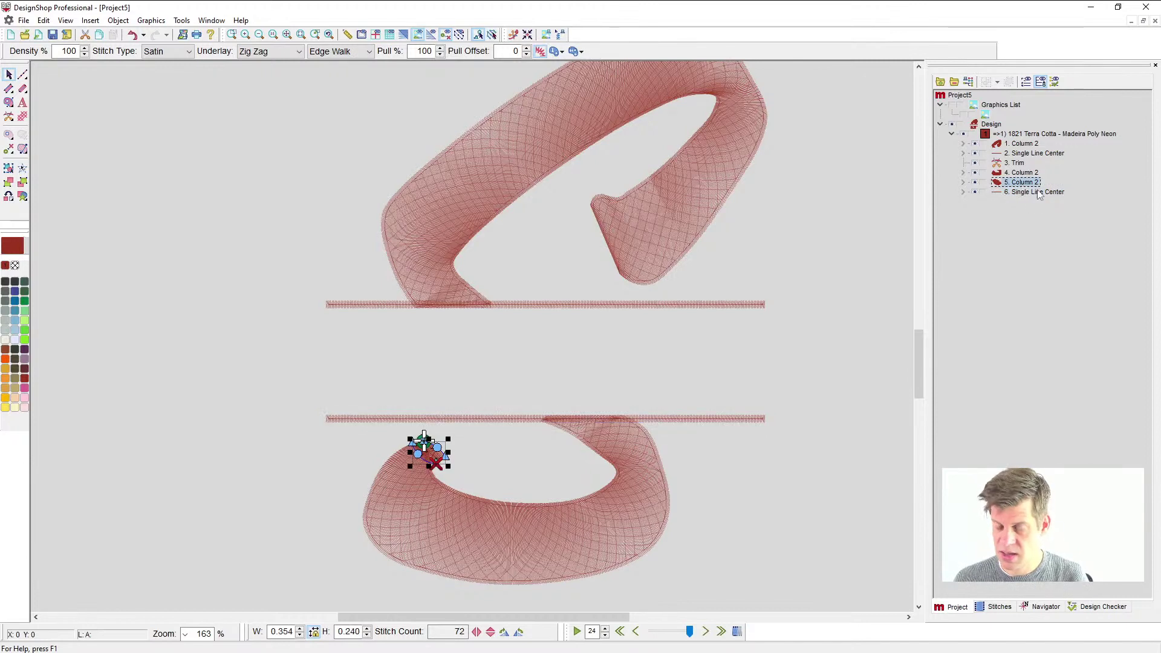
pyautogui.press('Escape')
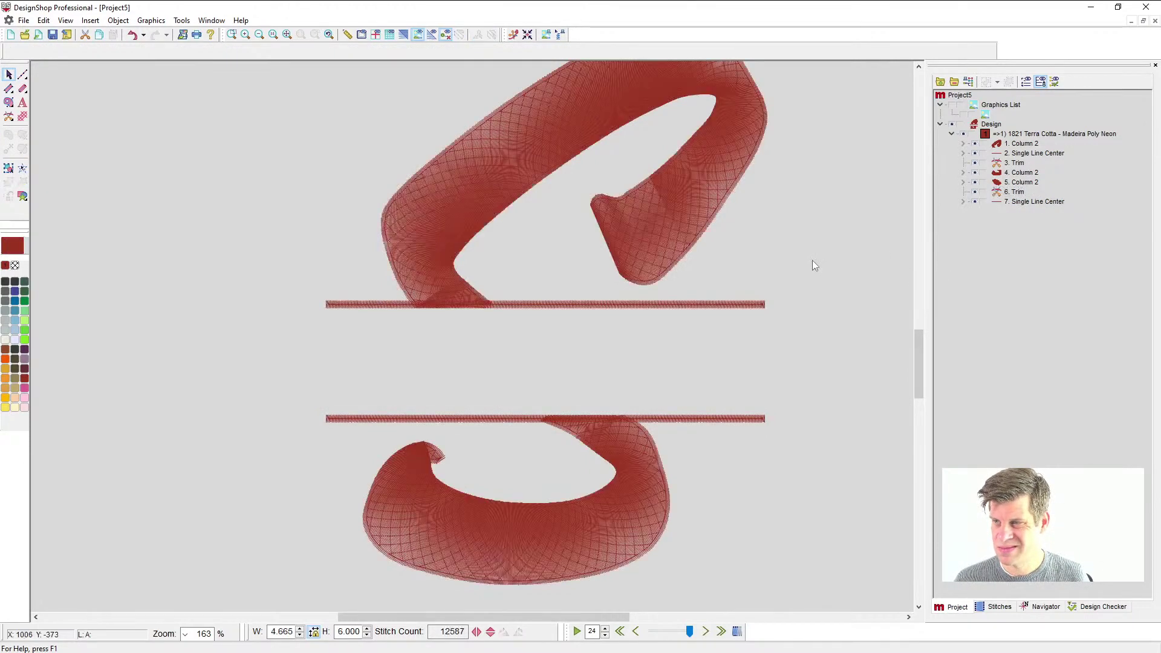
# - Set the width of both horizontal satin bars to 40
pyautogui.click(711, 419)
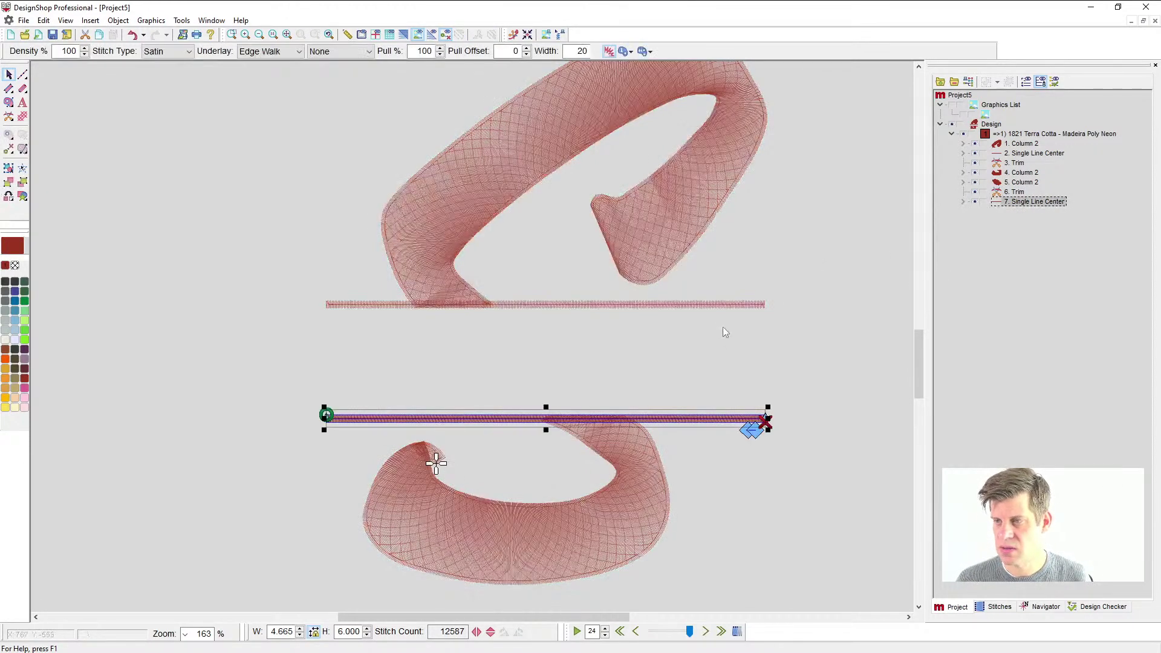
pyautogui.keyDown('shift'); pyautogui.click(716, 306); pyautogui.keyUp('shift')
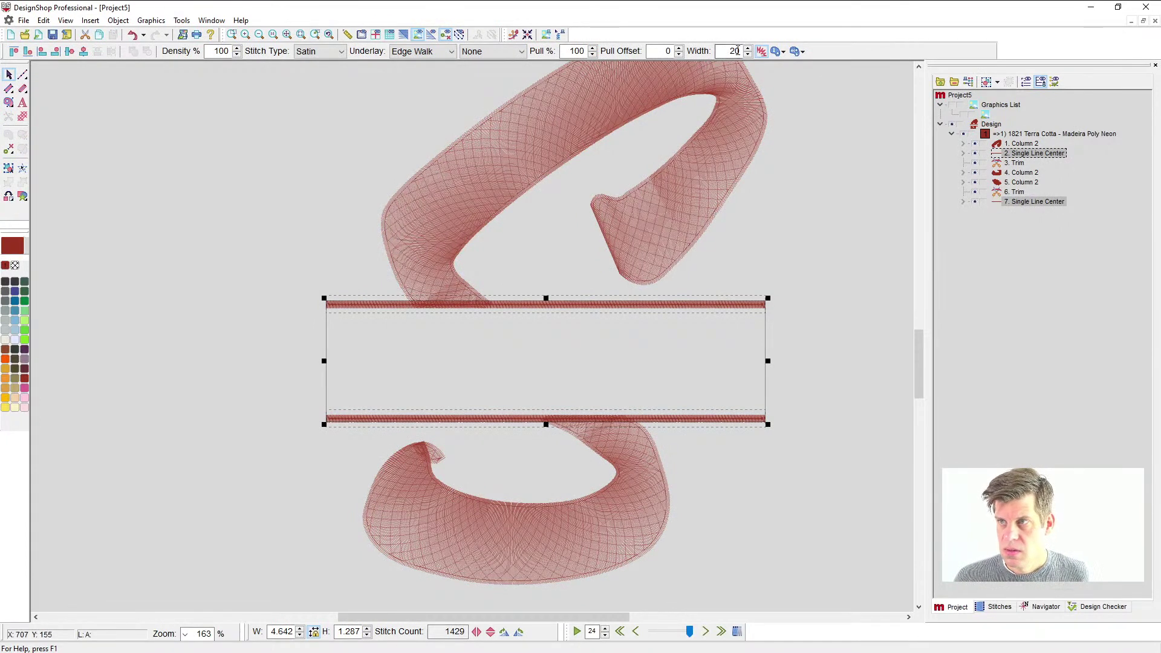
pyautogui.doubleClick(733, 51)
pyautogui.write('40')
pyautogui.press('Return')
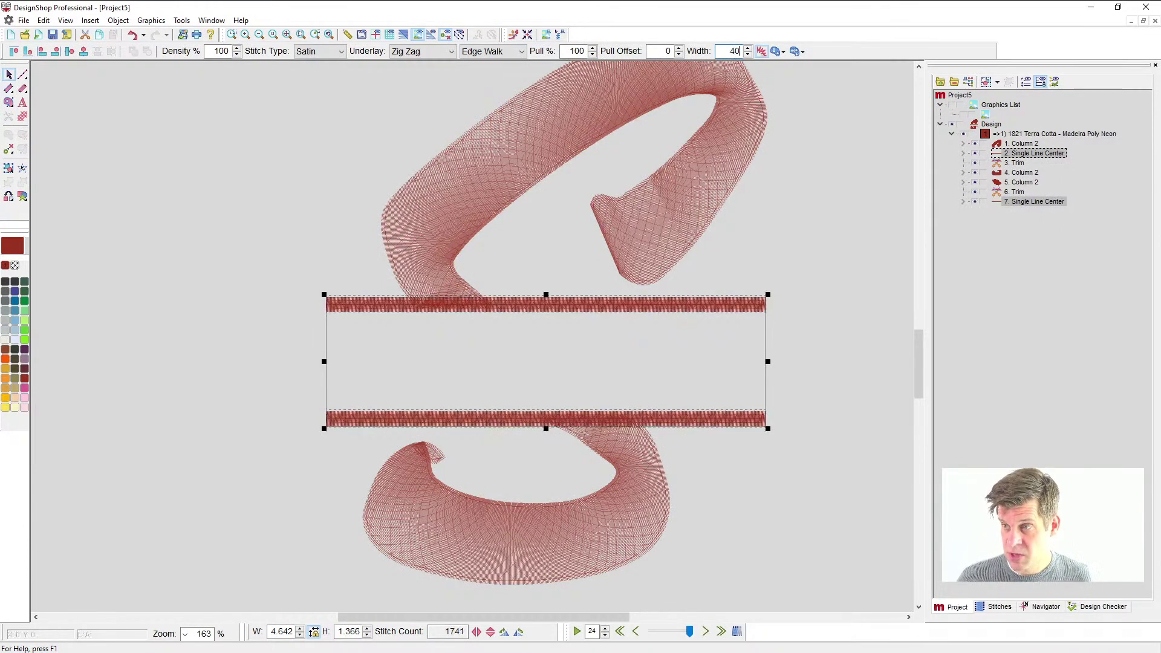
pyautogui.click(854, 295)
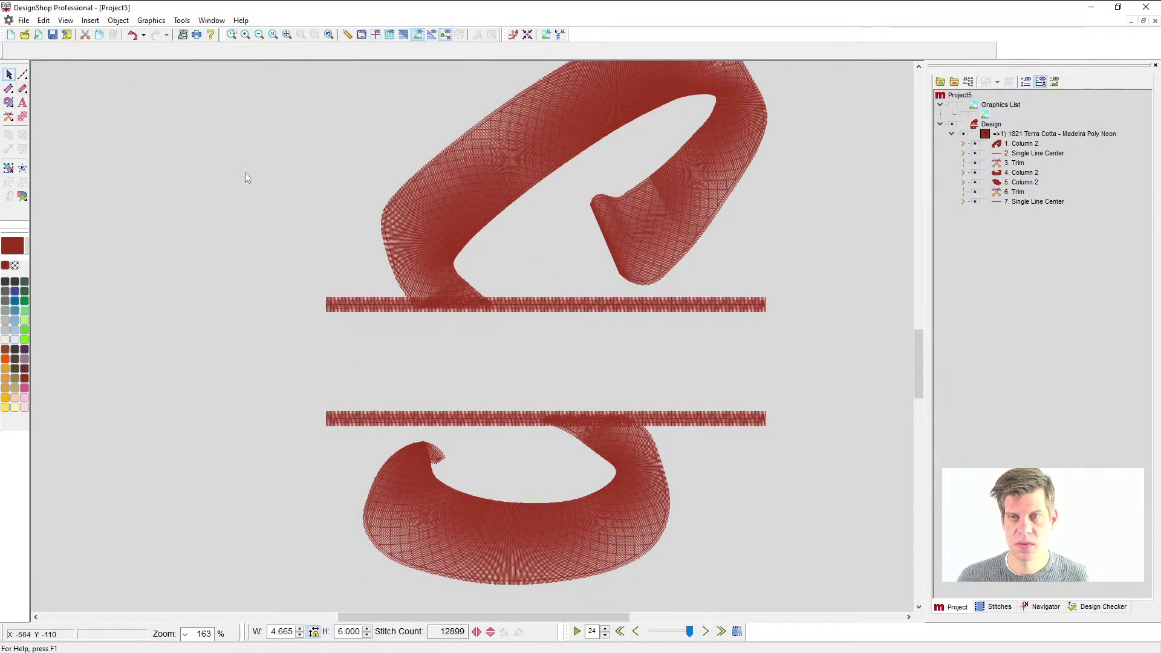
# - Rotate the whole 1821 Terra Cotta design, both S columns and the satin bars, by 180 degrees
pyautogui.scroll(-2, 554, 400)
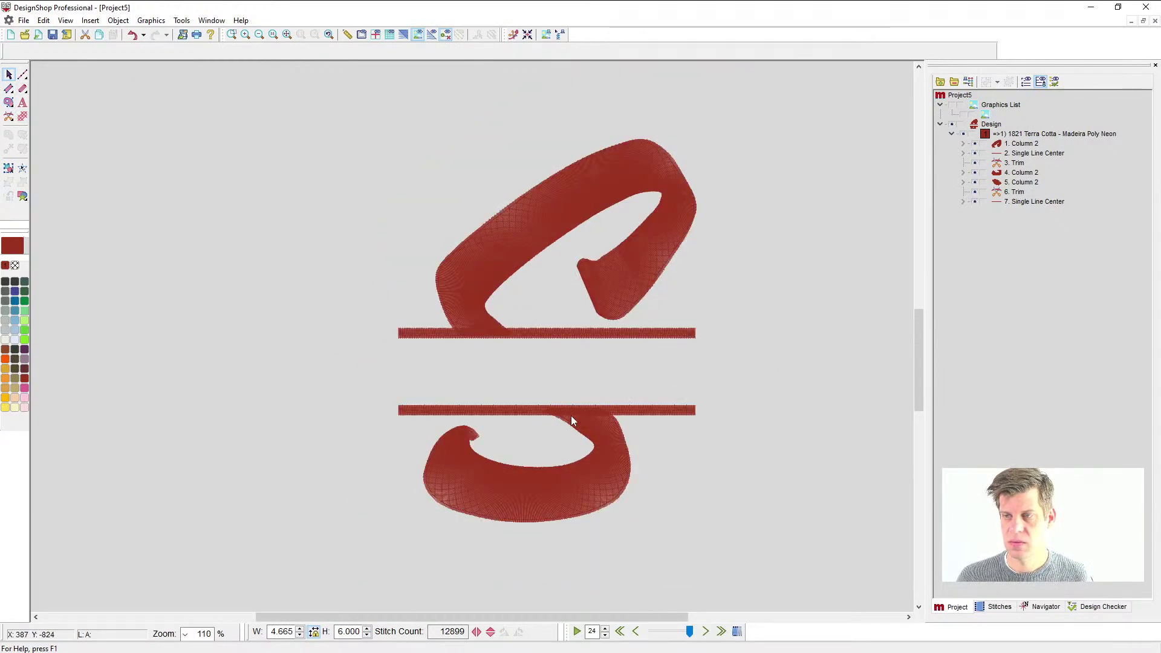
pyautogui.click(1017, 134)
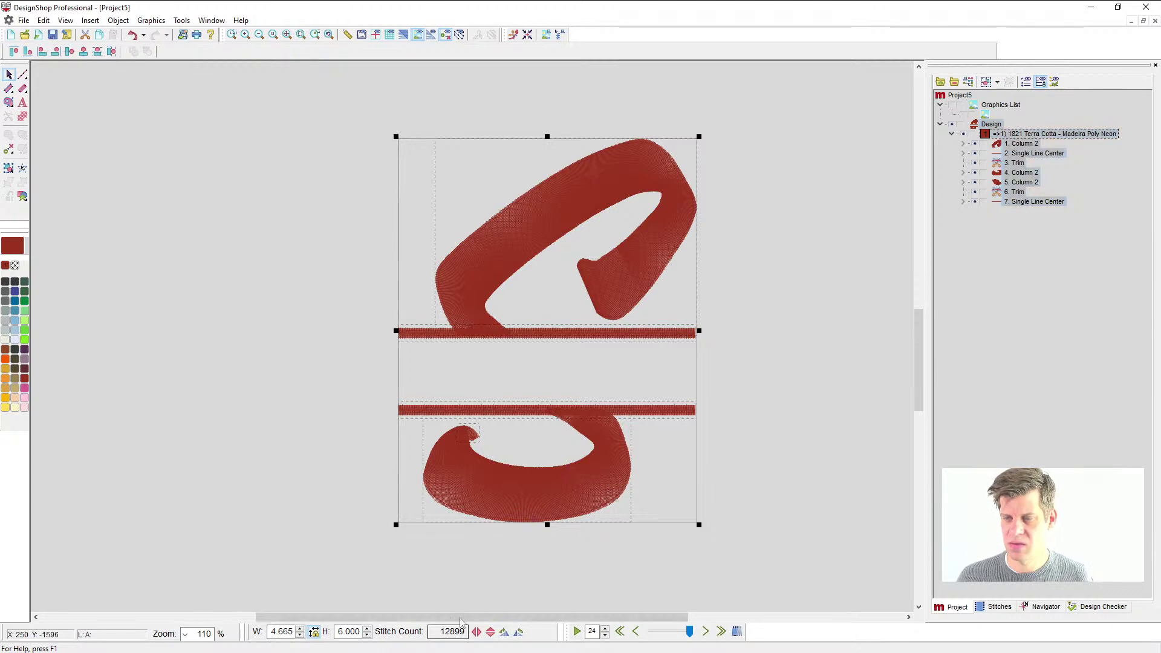
pyautogui.click(505, 635)
pyautogui.click(501, 634)
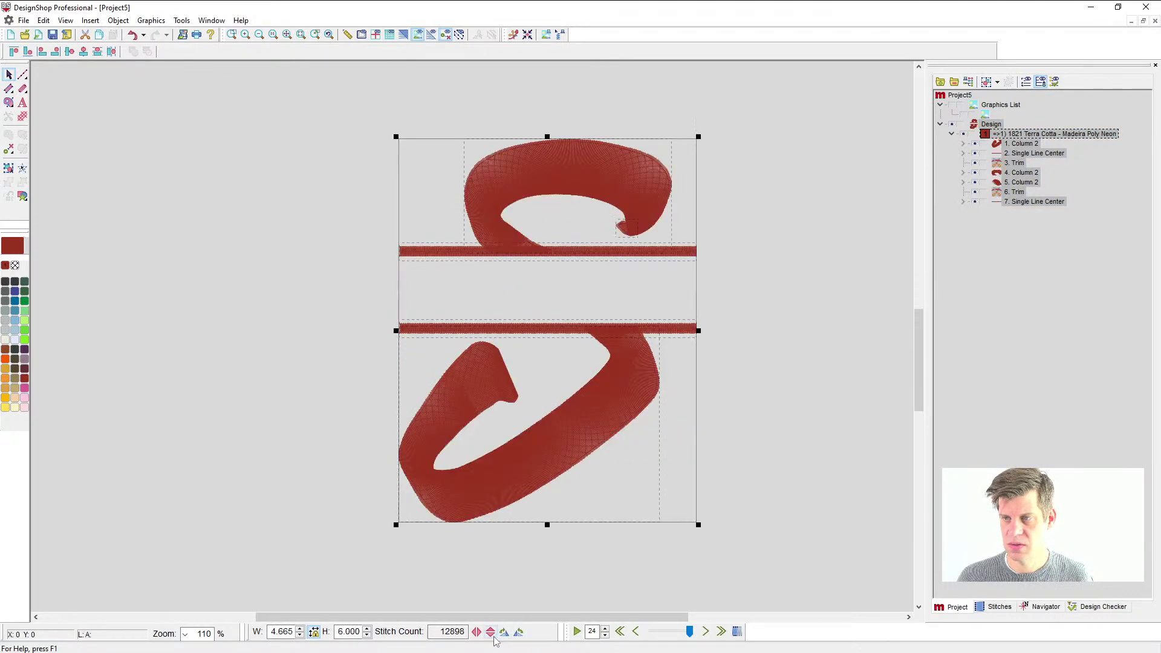
pyautogui.click(750, 390)
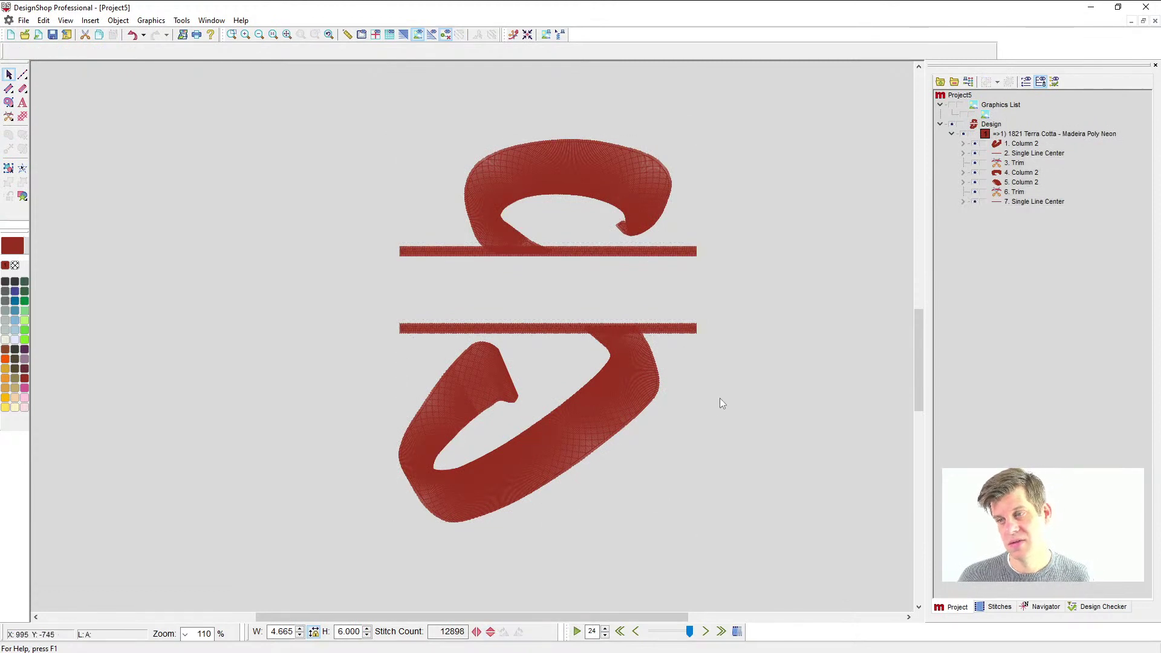
# - Add a lettering element with the person's first name and move it into the gap between the two satin bars
pyautogui.click(24, 103)
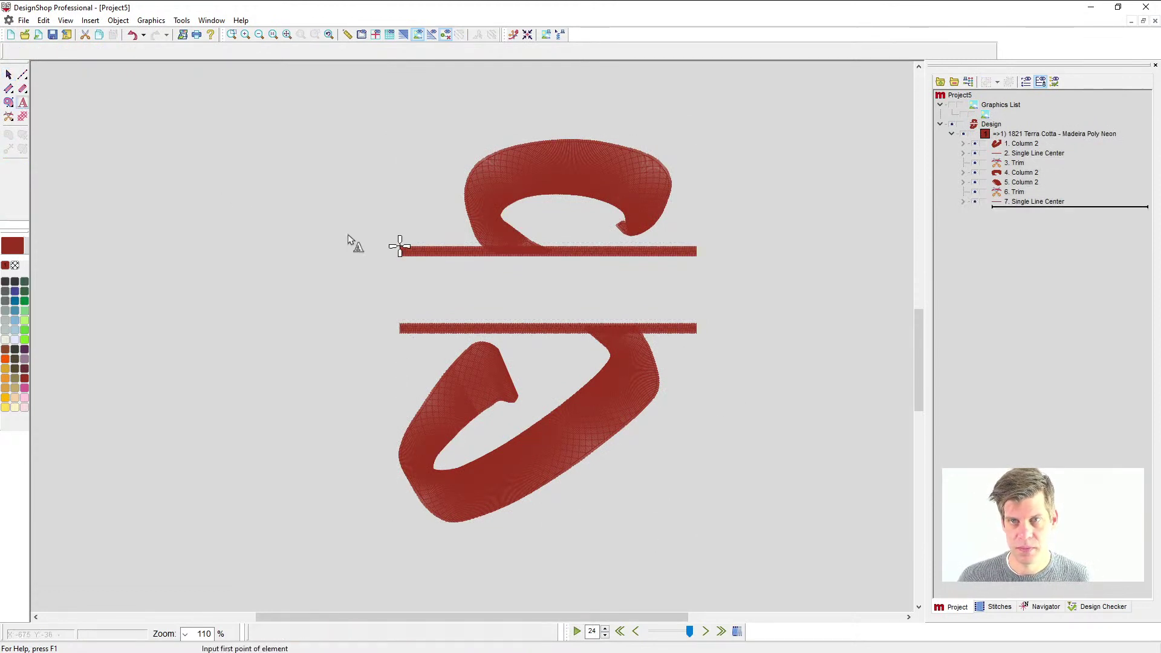
pyautogui.click(460, 306)
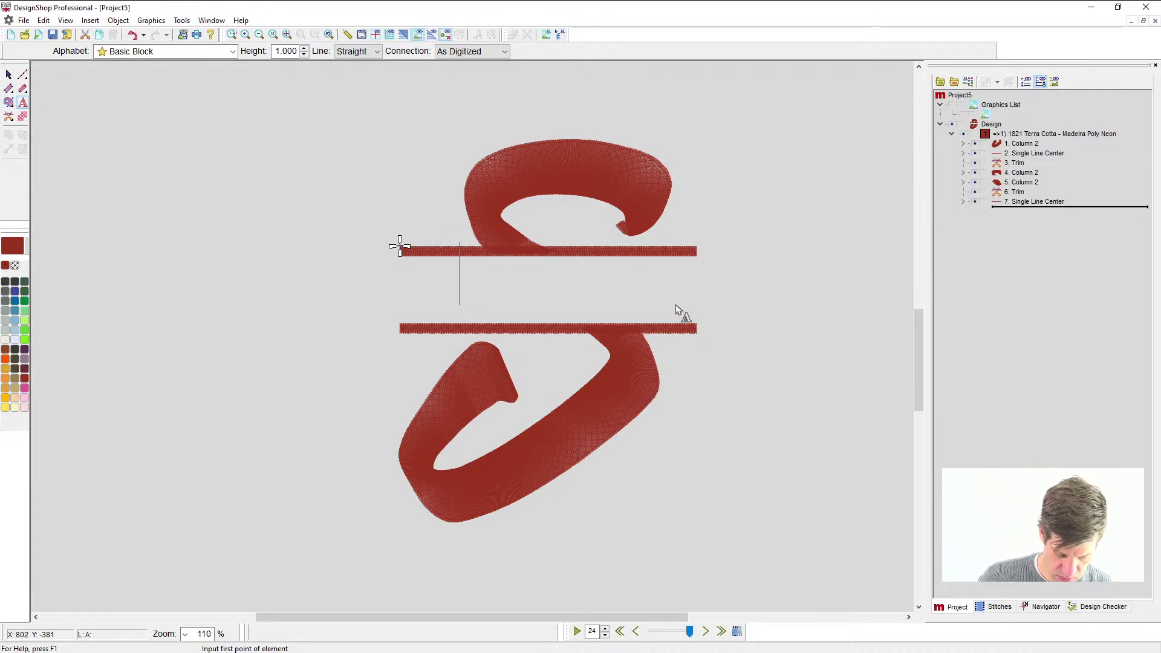
pyautogui.write('ol')
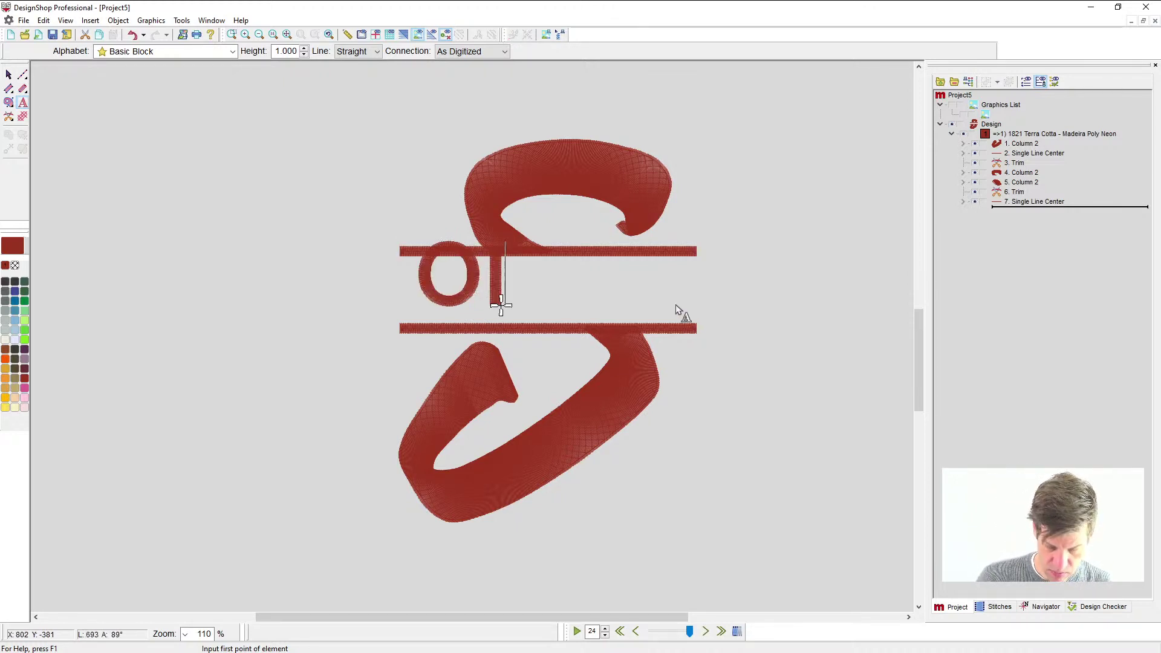
pyautogui.write('iver')
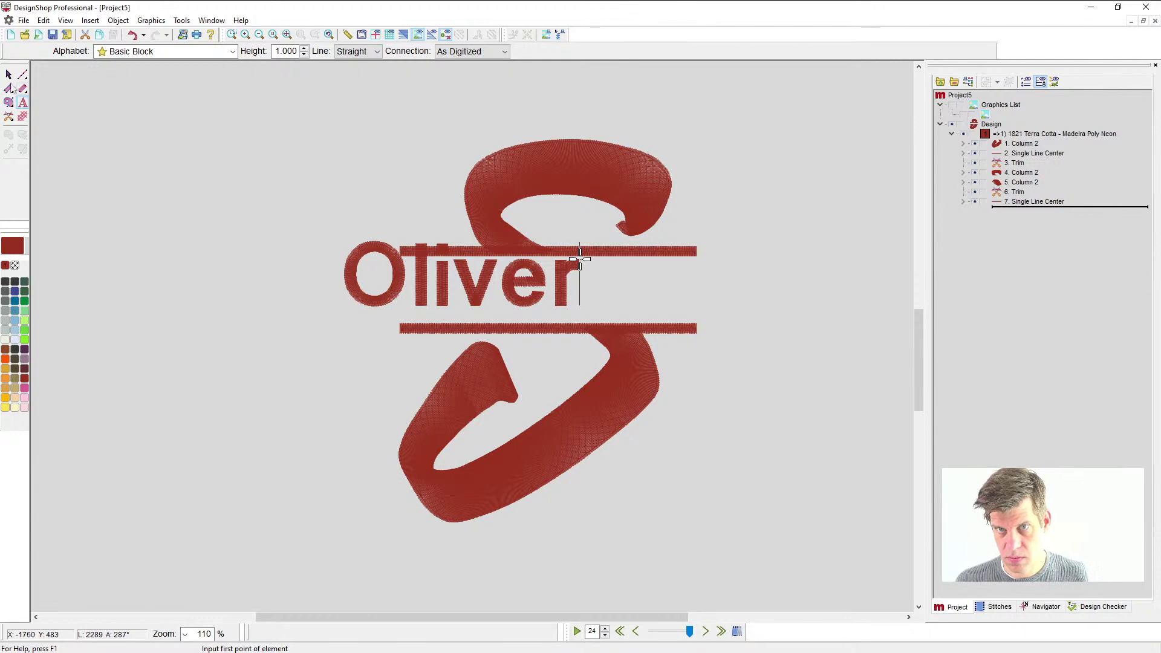
pyautogui.press('Escape')
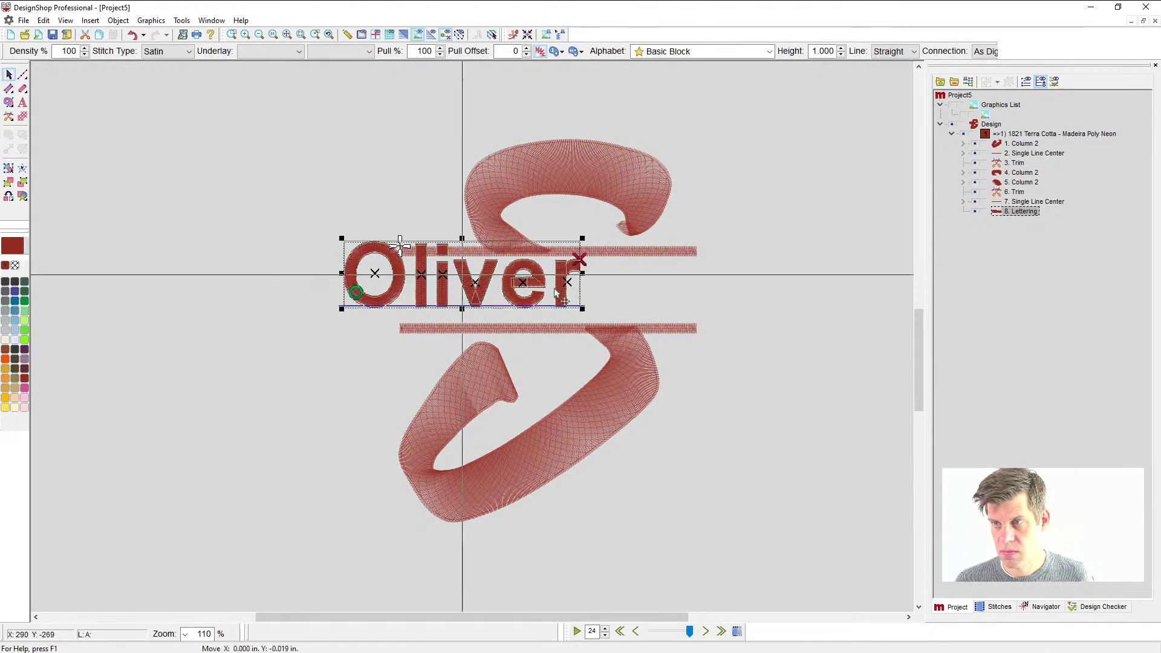
pyautogui.moveTo(555, 293); pyautogui.dragTo(629, 304)
# - Change the name lettering's alphabet to the serif Clarendon, and scale it down and center it between the satin bars
pyautogui.click(769, 52)
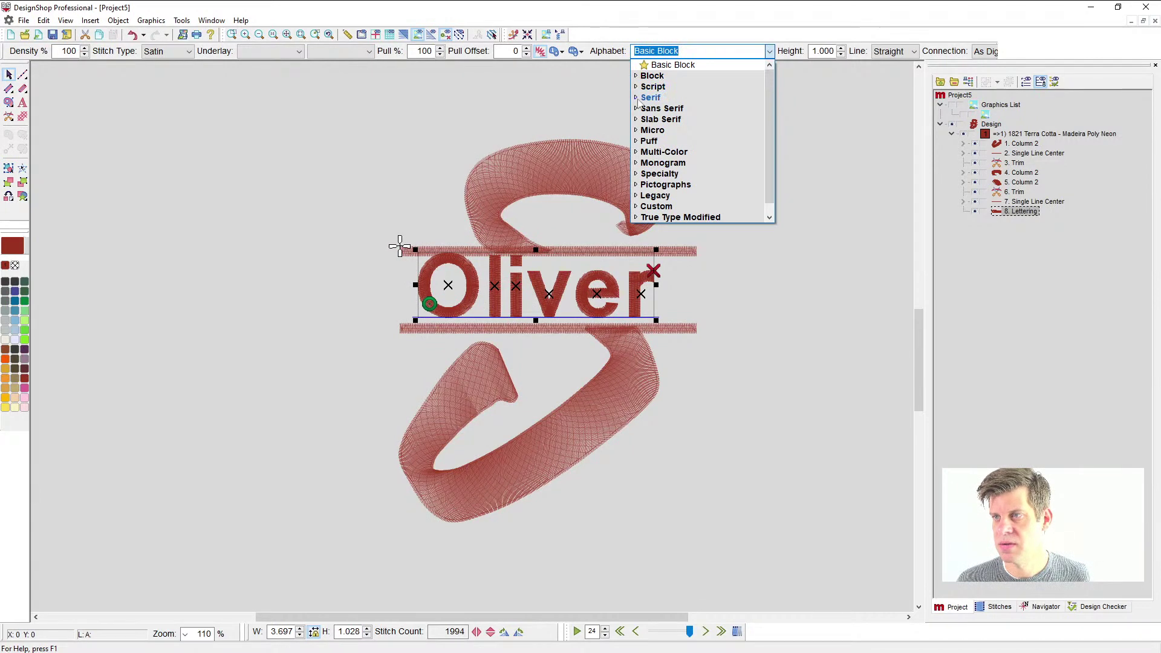
pyautogui.click(638, 99)
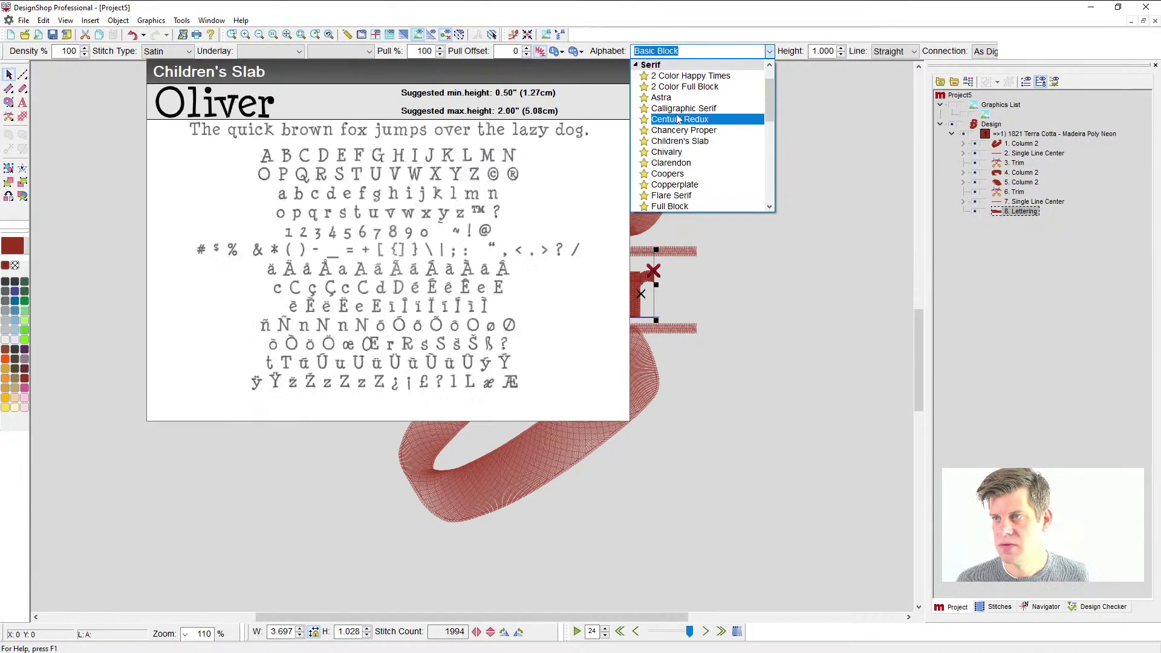
pyautogui.click(661, 164)
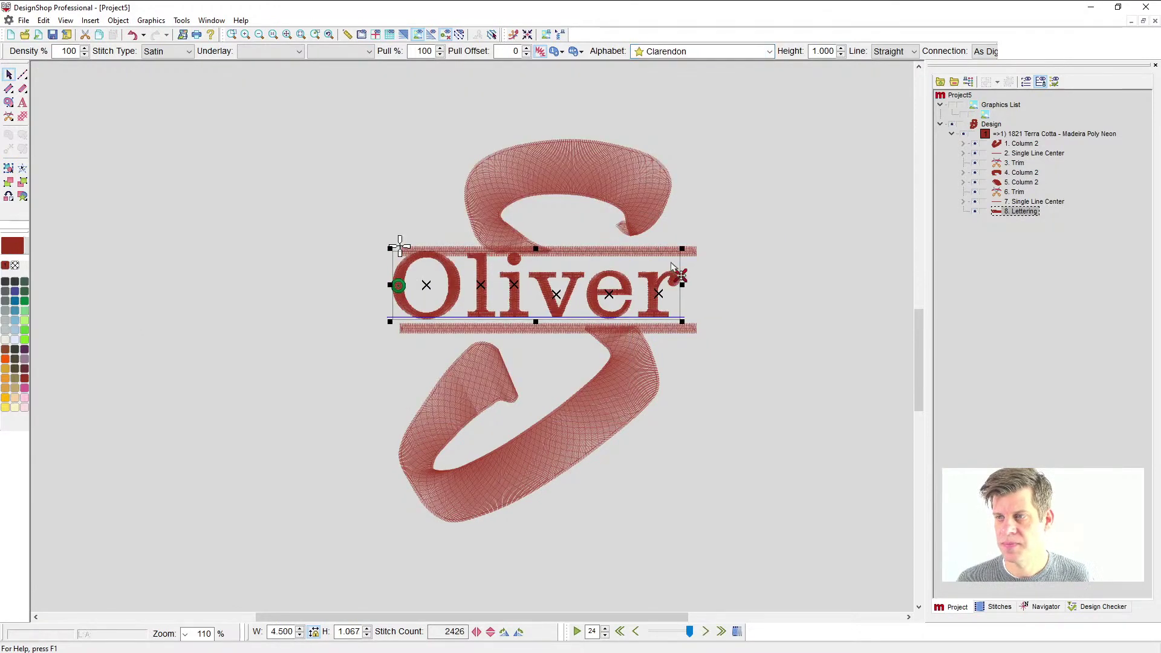
pyautogui.moveTo(678, 248); pyautogui.dragTo(636, 260)
pyautogui.moveTo(611, 304); pyautogui.dragTo(620, 277)
pyautogui.click(731, 458)
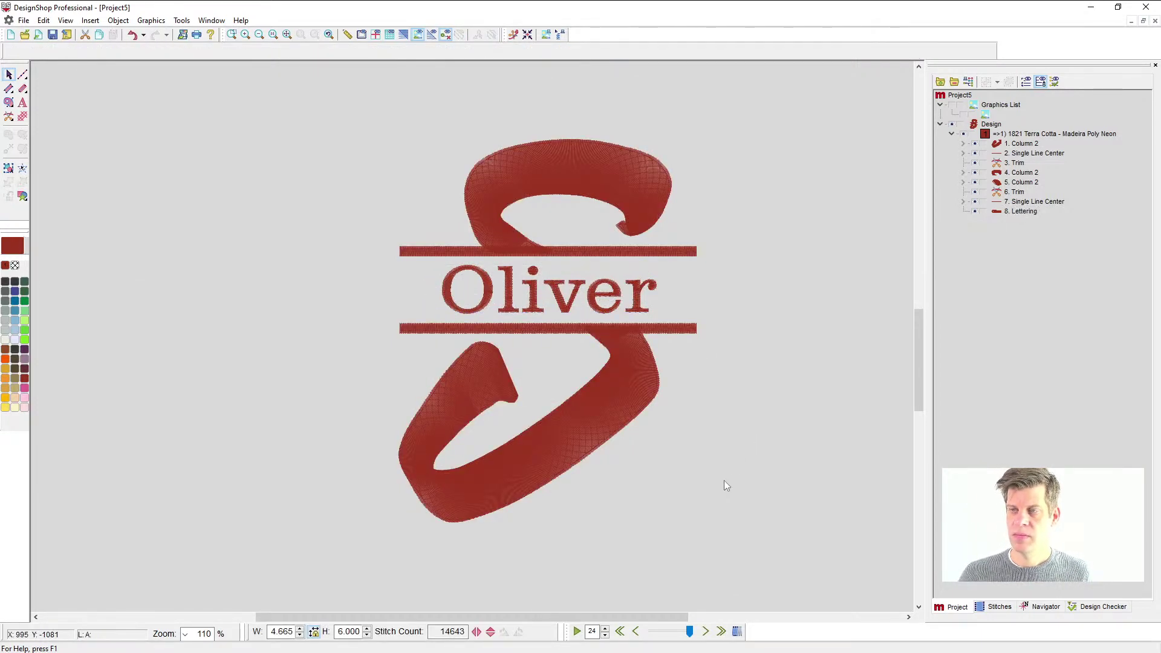